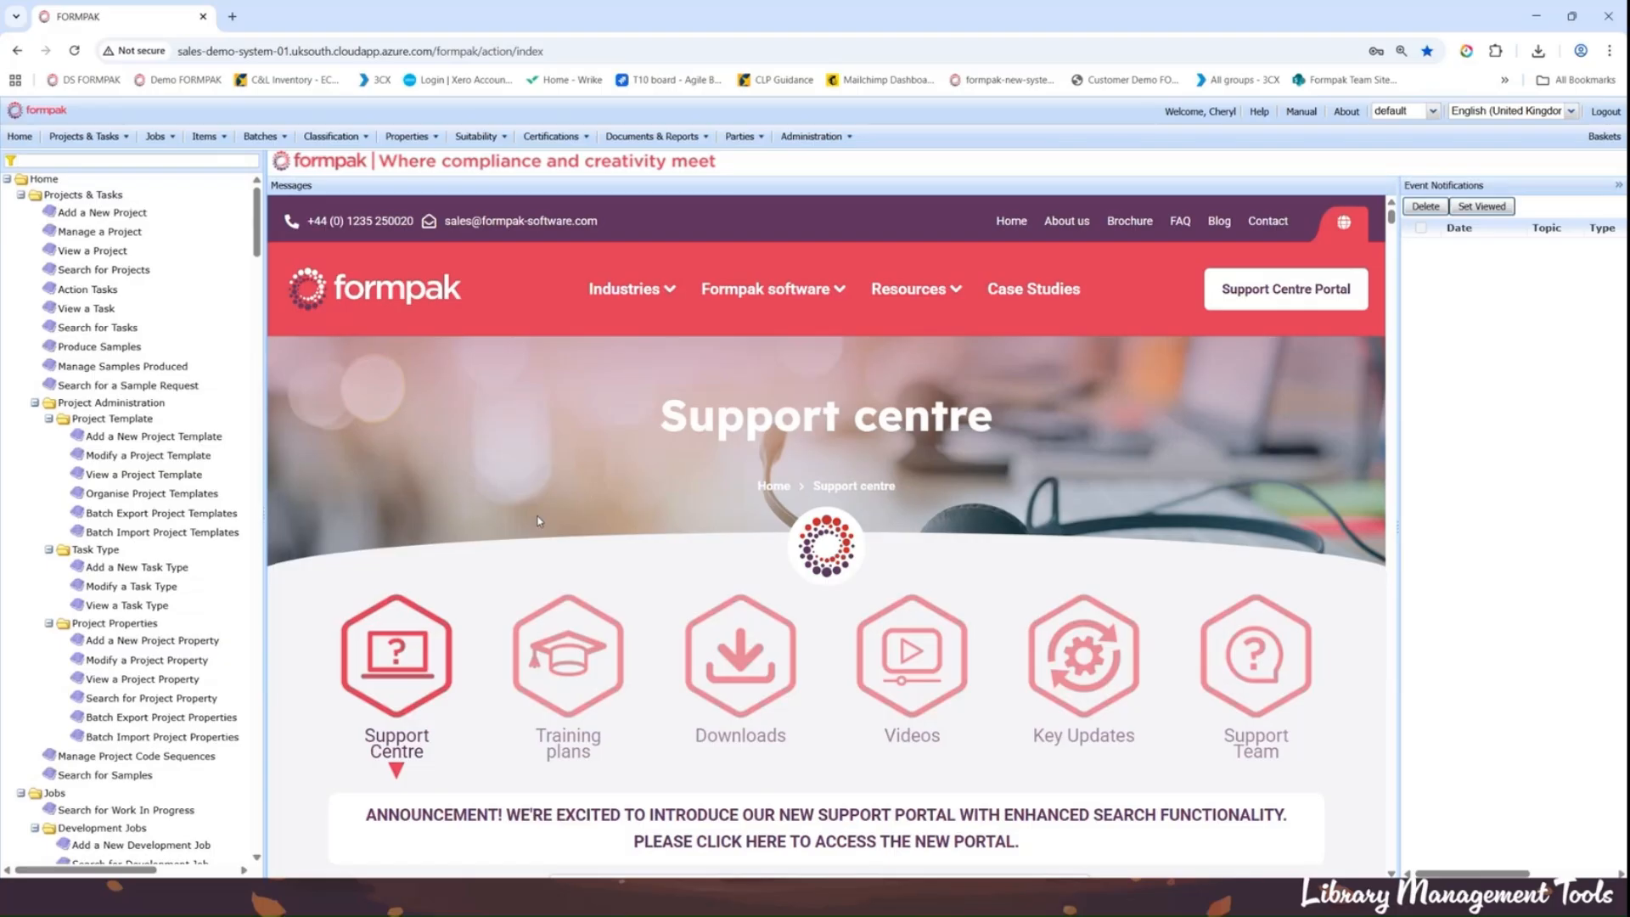
Step: Open the Support Centre Portal, look through its support request form, and close the portal
left_click(1252, 292)
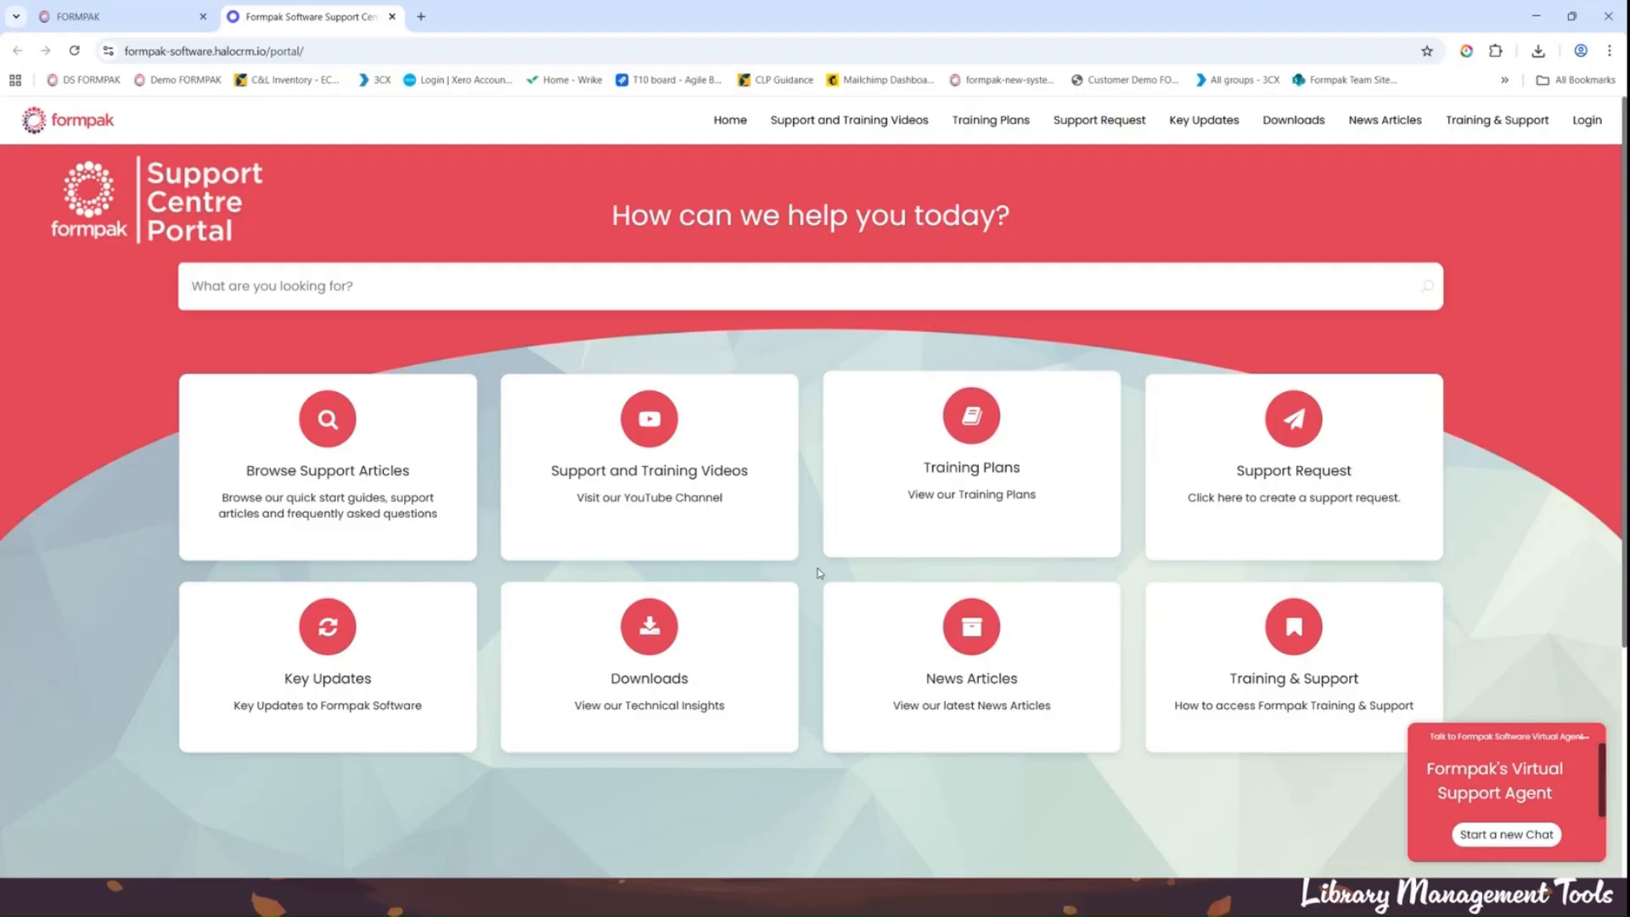
left_click(1301, 480)
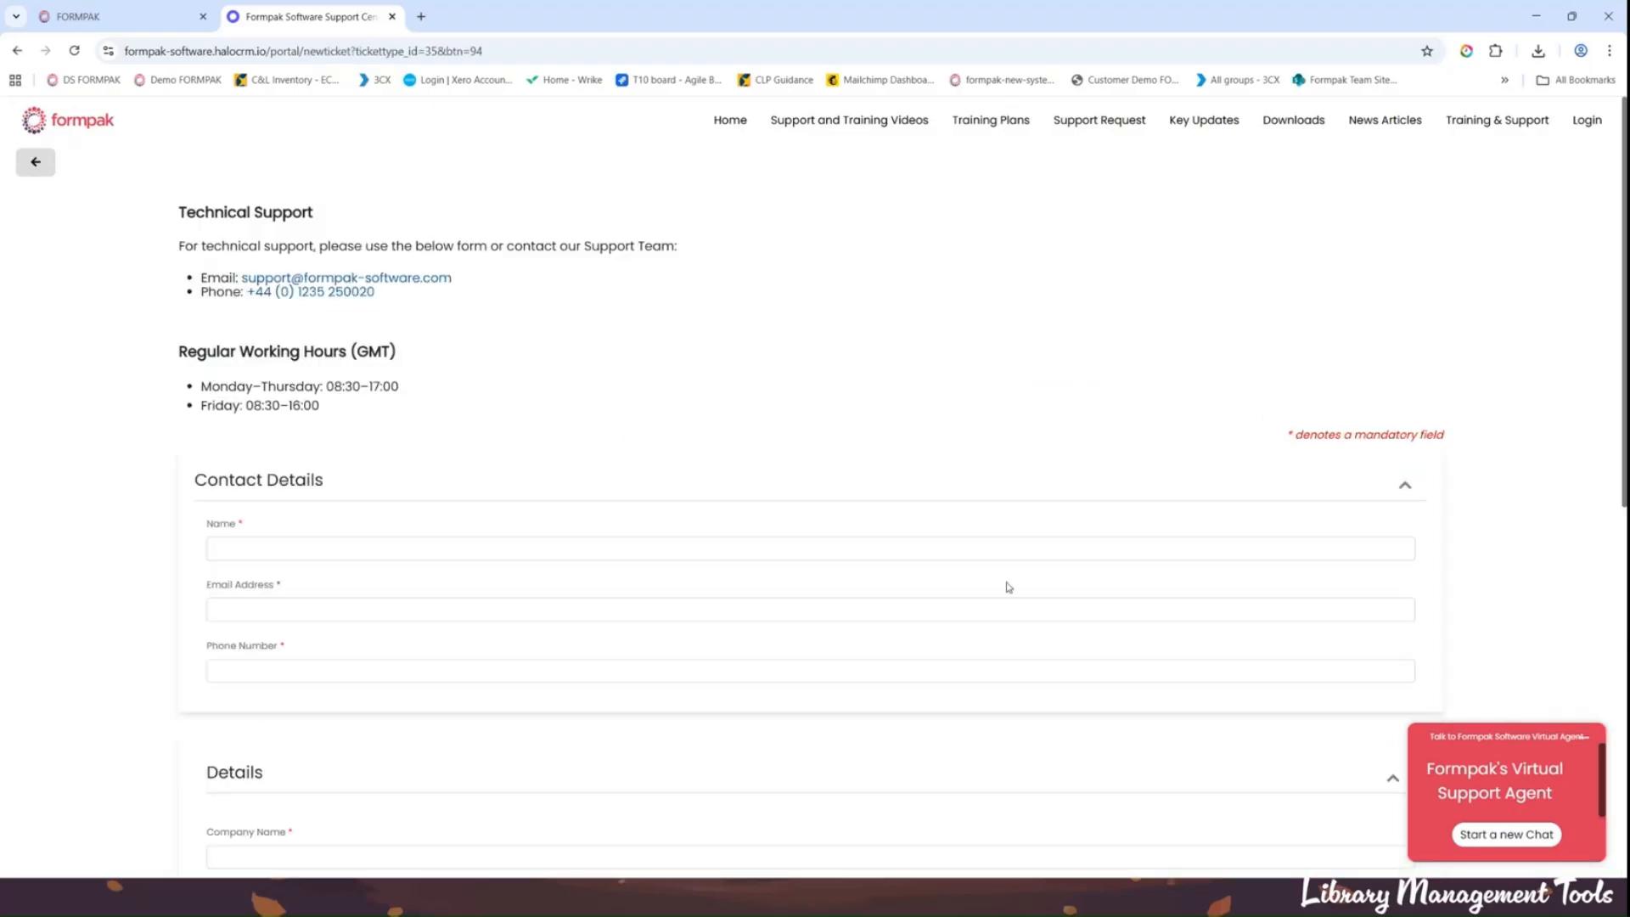
scroll(374, 509, "down", 3)
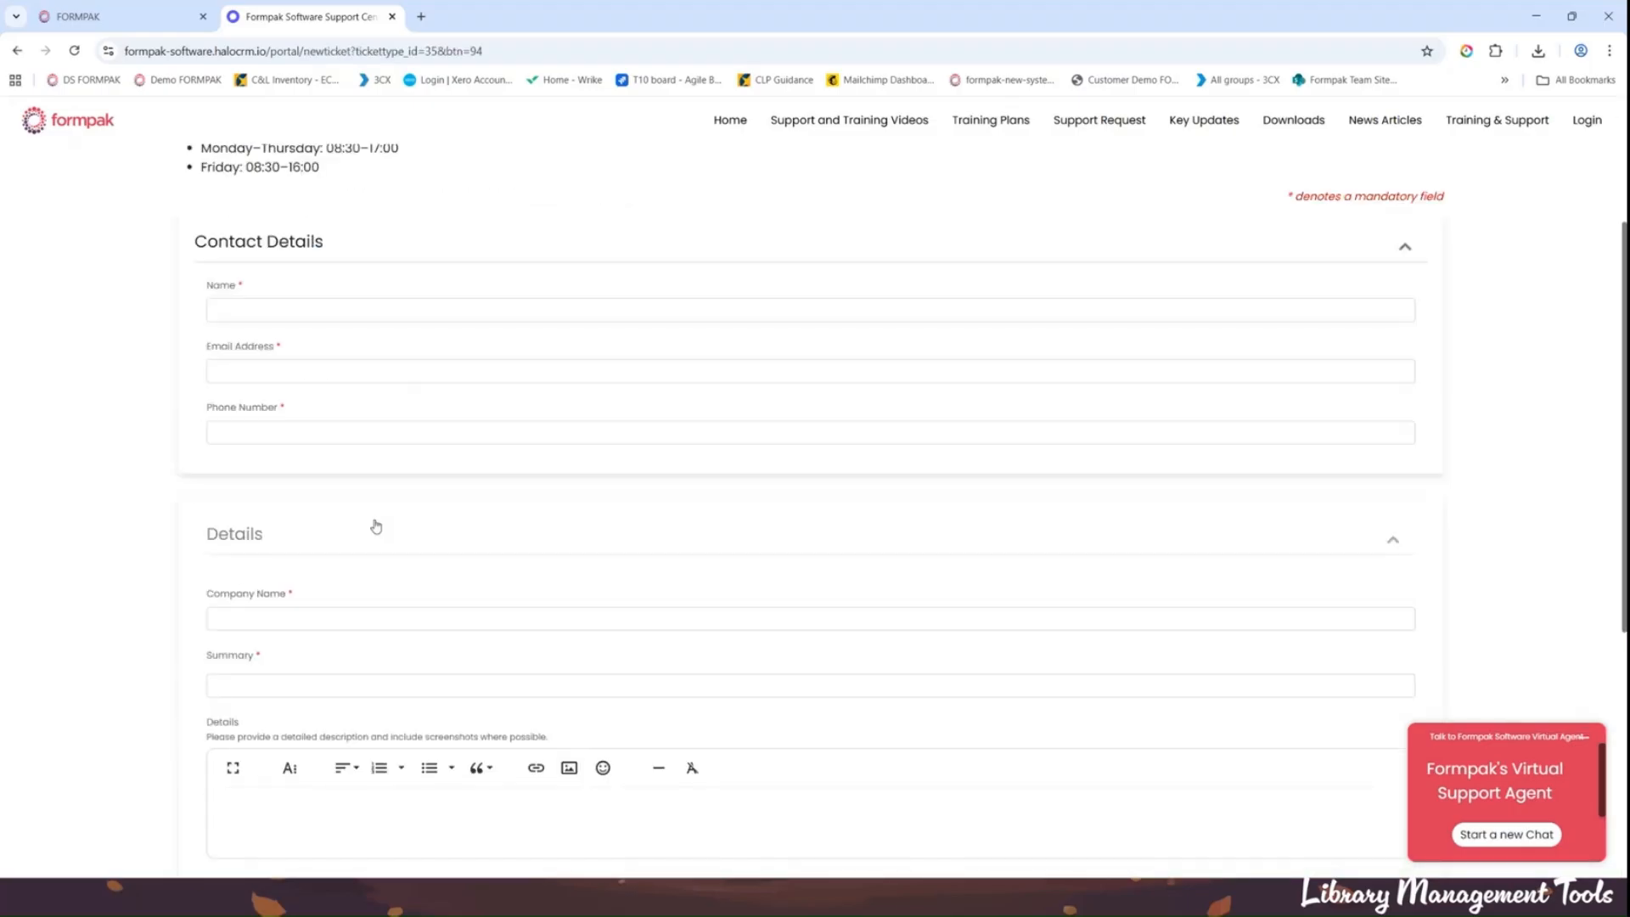
scroll(376, 526, "up", 2)
scroll(376, 526, "down", 2)
scroll(376, 527, "up", 3)
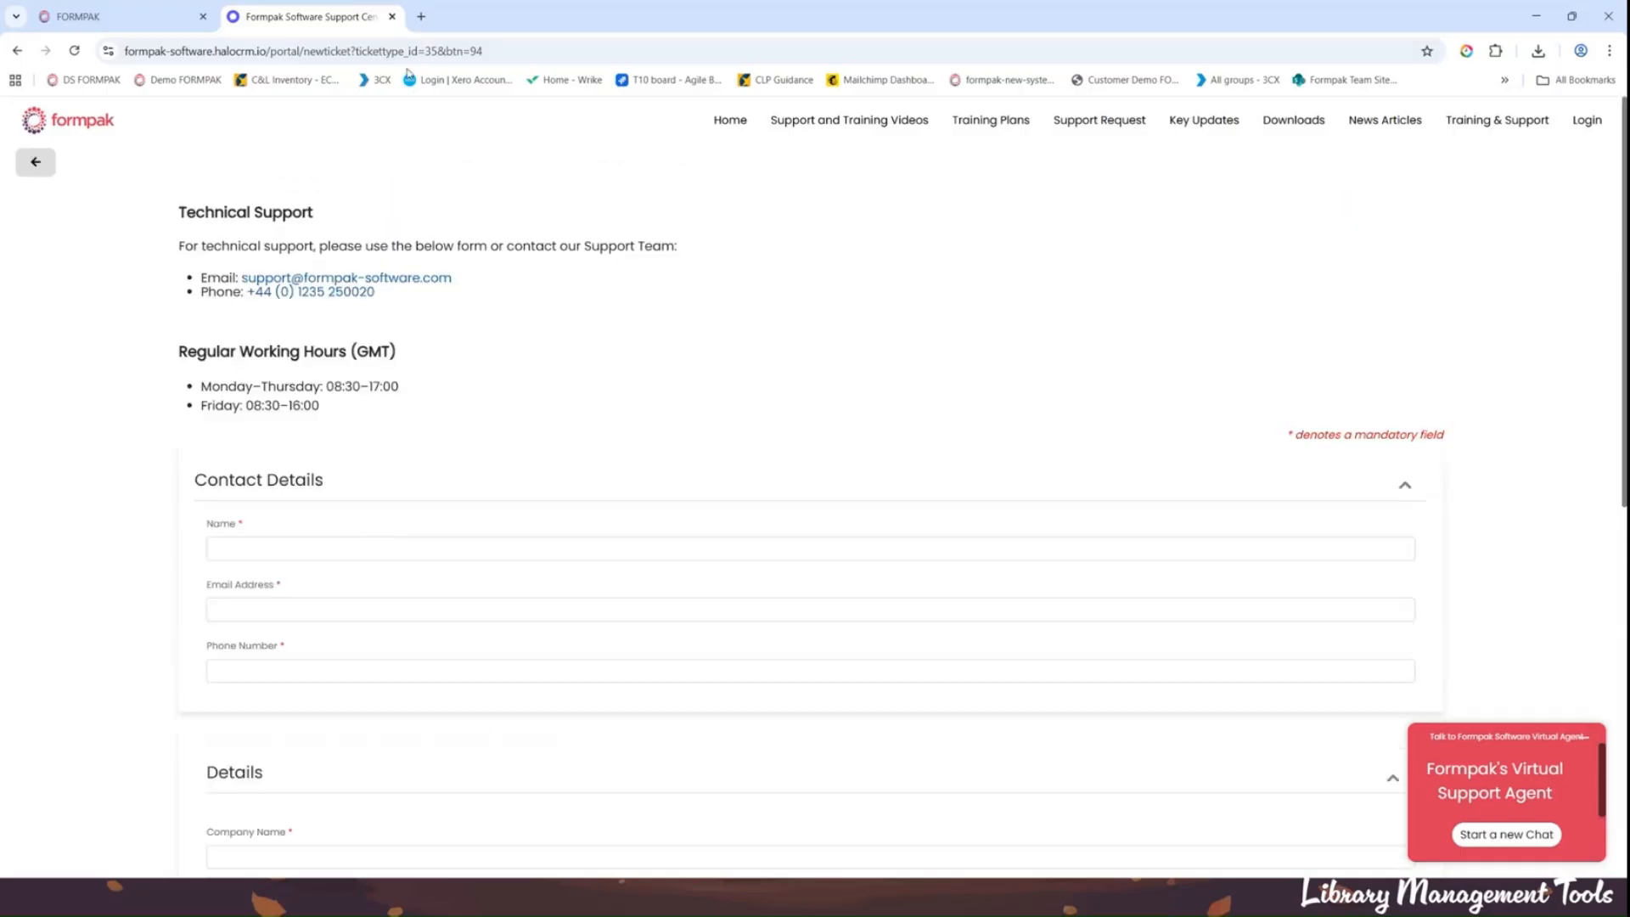
left_click(392, 16)
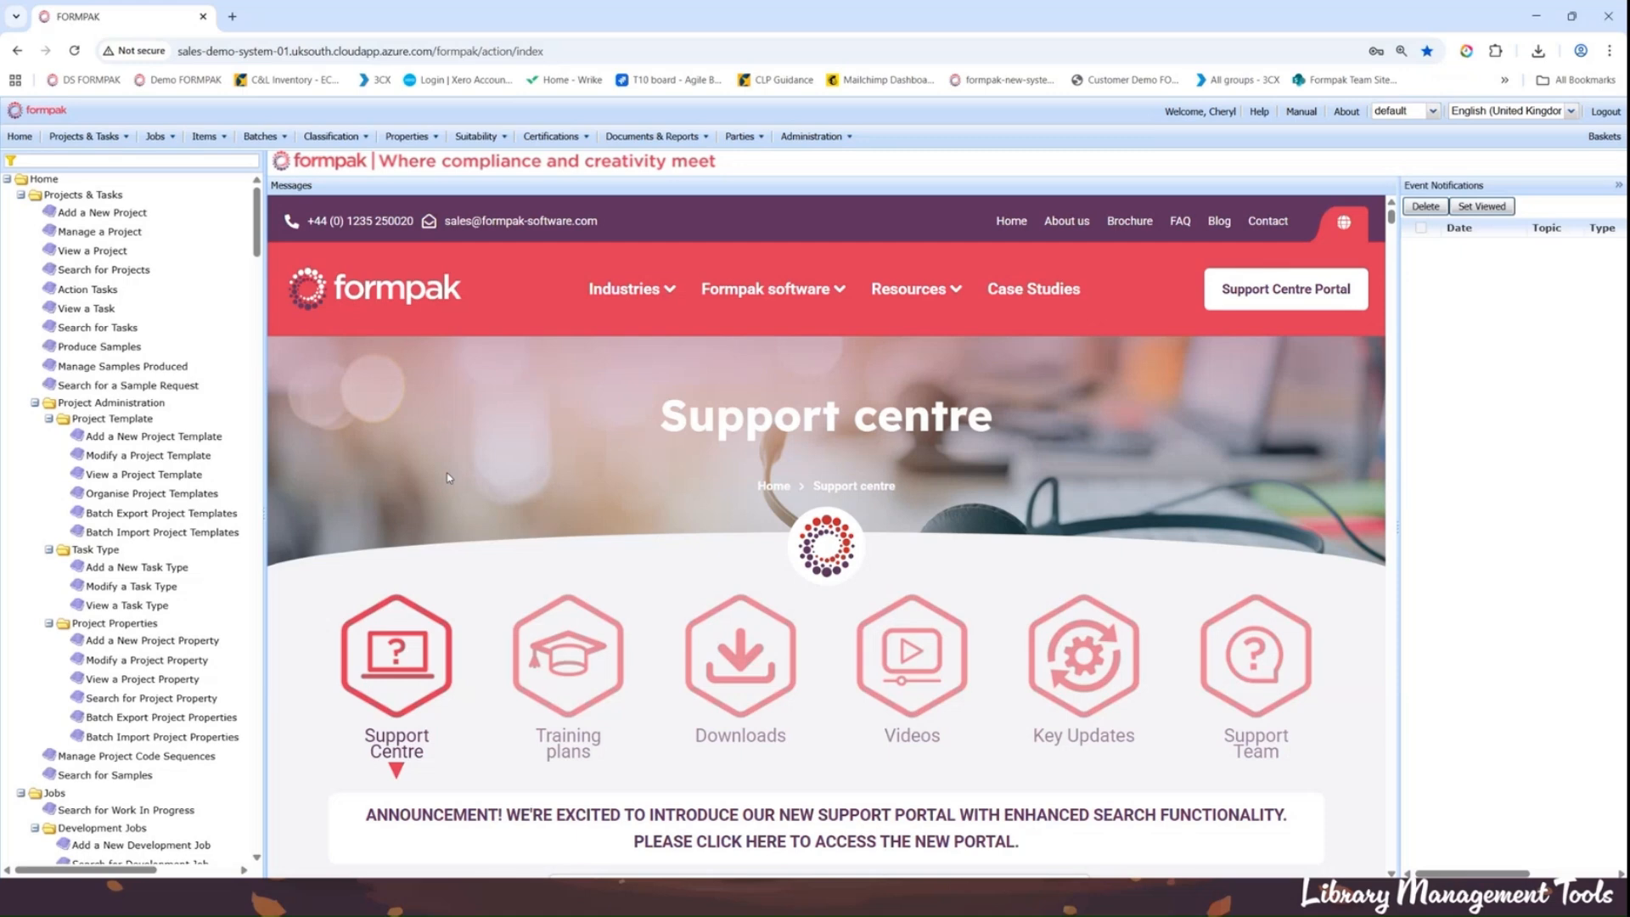
Step: Filter the function list by "item ty" and open the View an Item Type page
left_click(139, 164)
type("ietm")
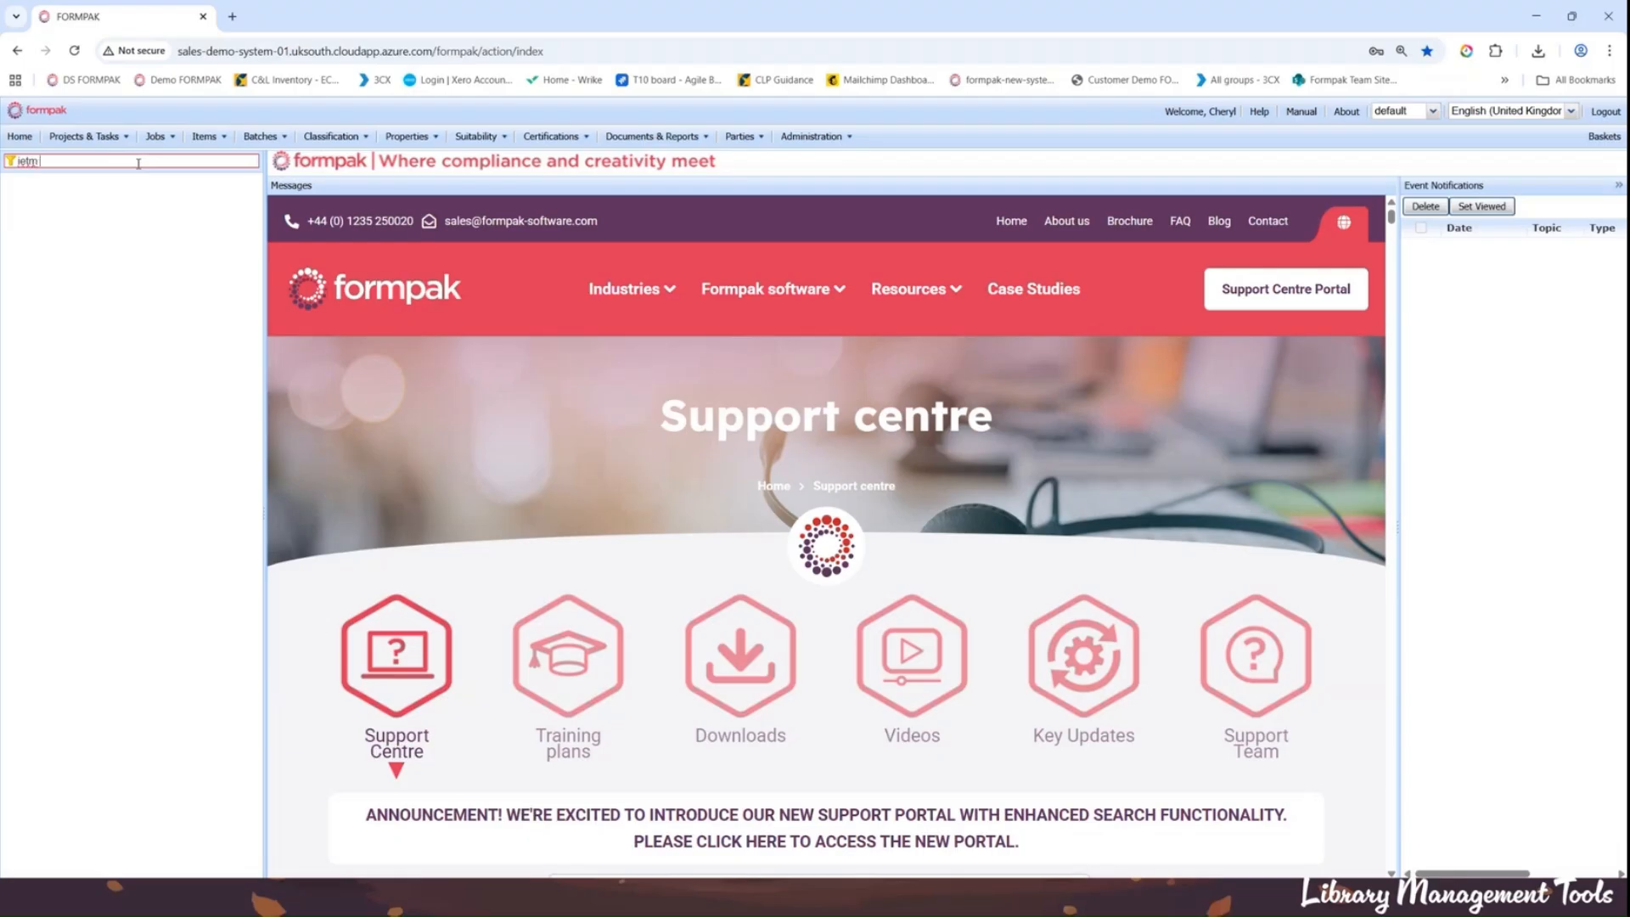
type(" tp")
key("BackSpace")
key("BackSpace")
key("BackSpace")
key("BackSpace")
key("BackSpace")
key("BackSpace")
key("BackSpace")
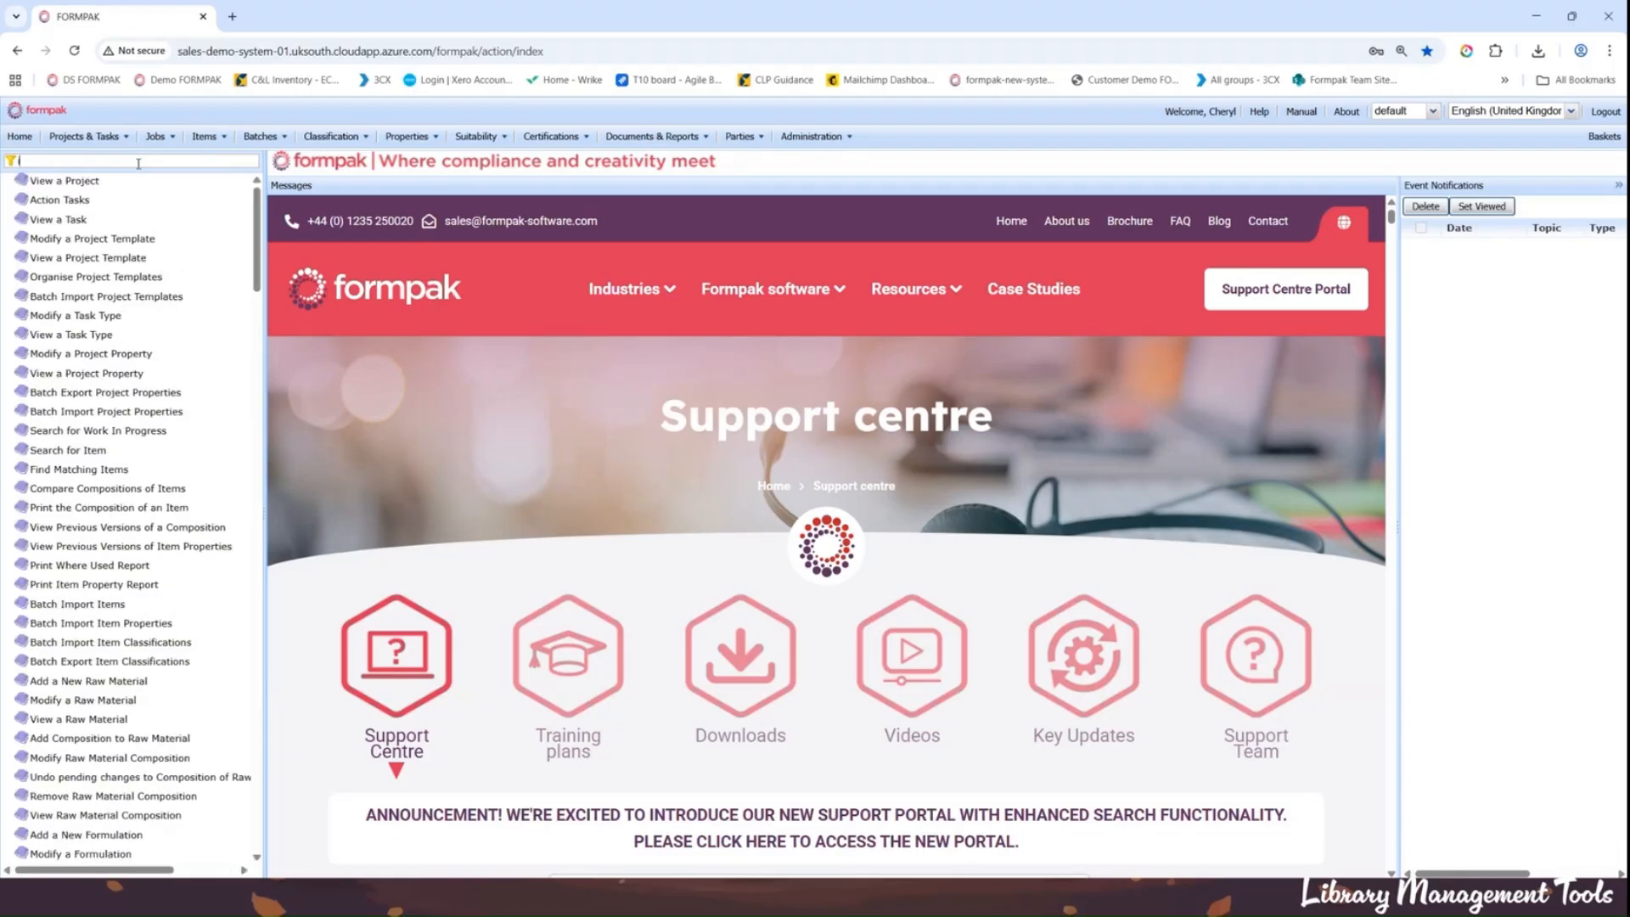
type("item")
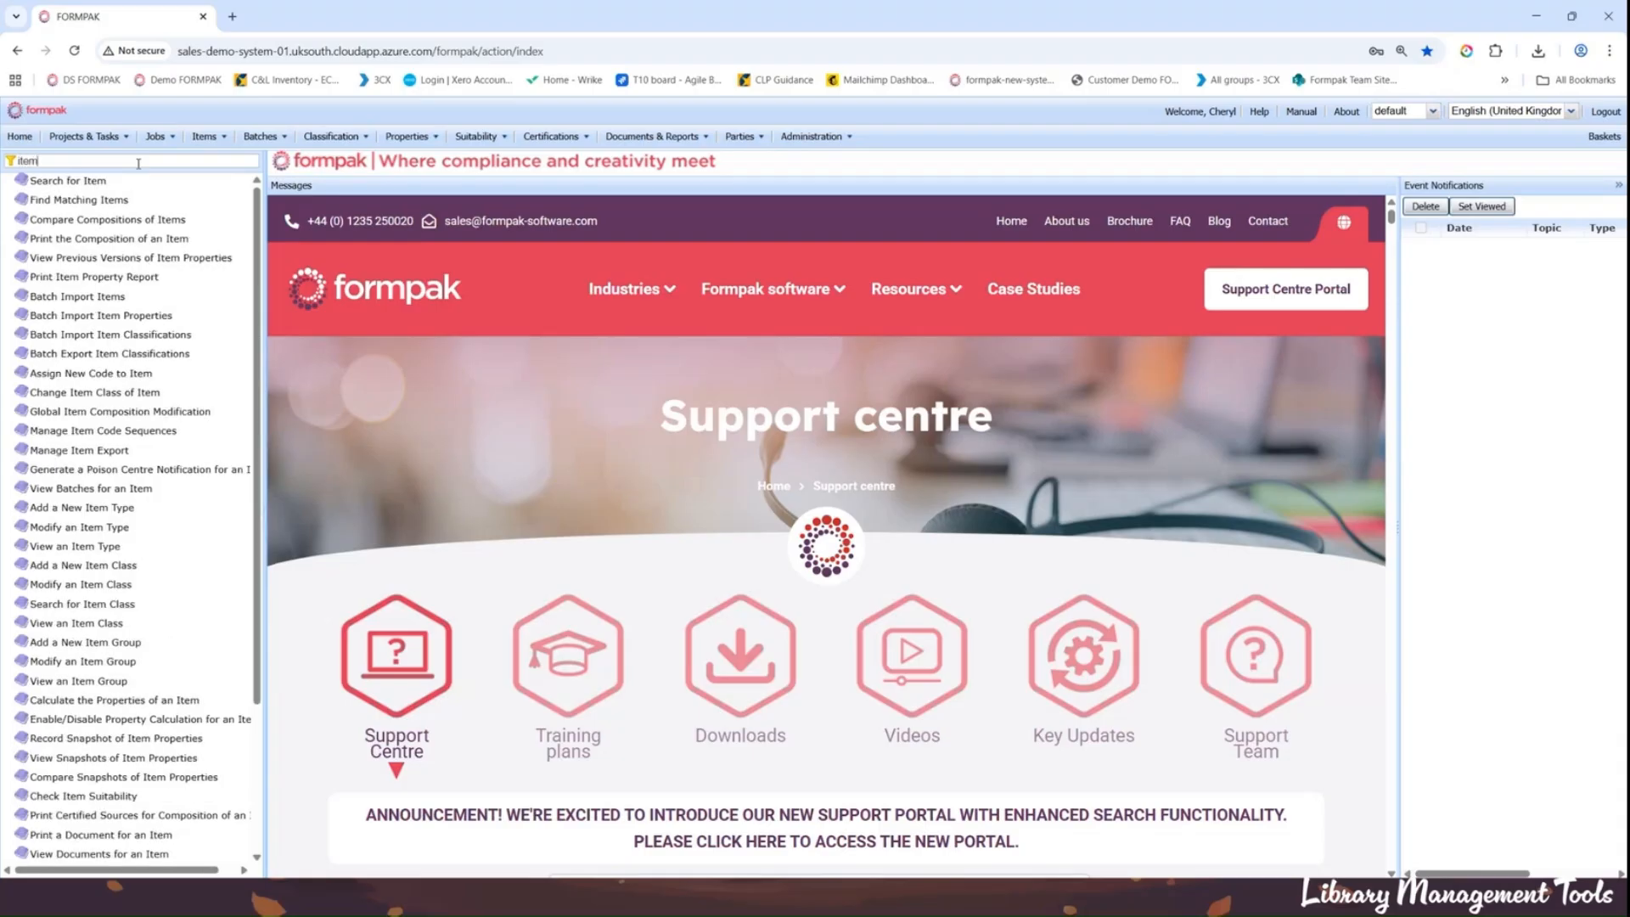
type(" ty")
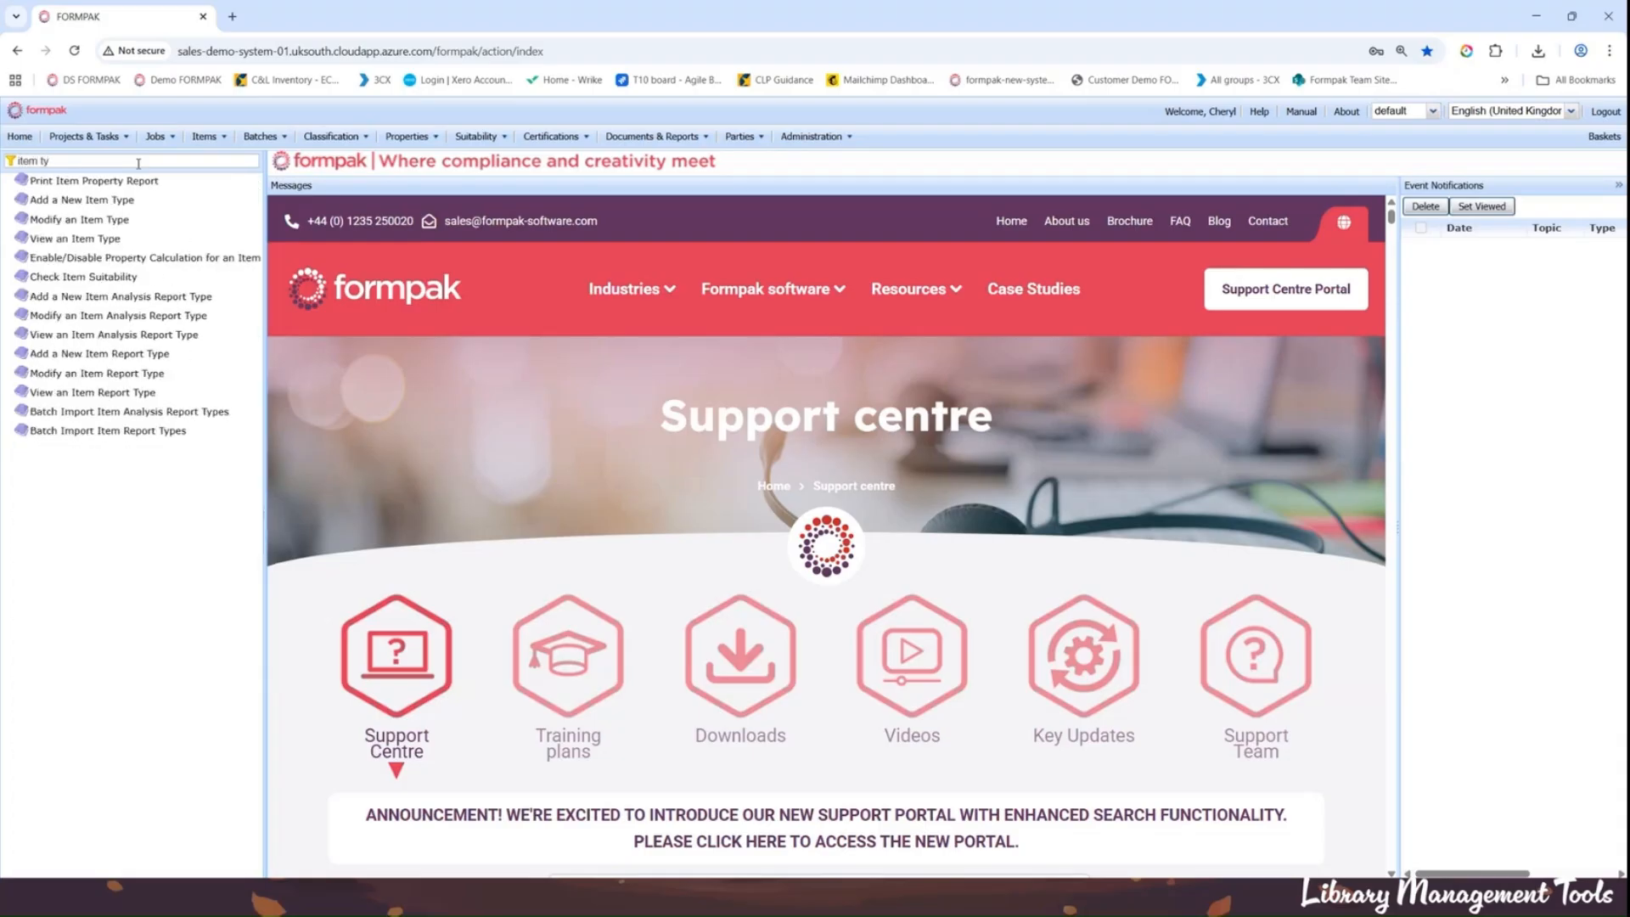
left_click(76, 238)
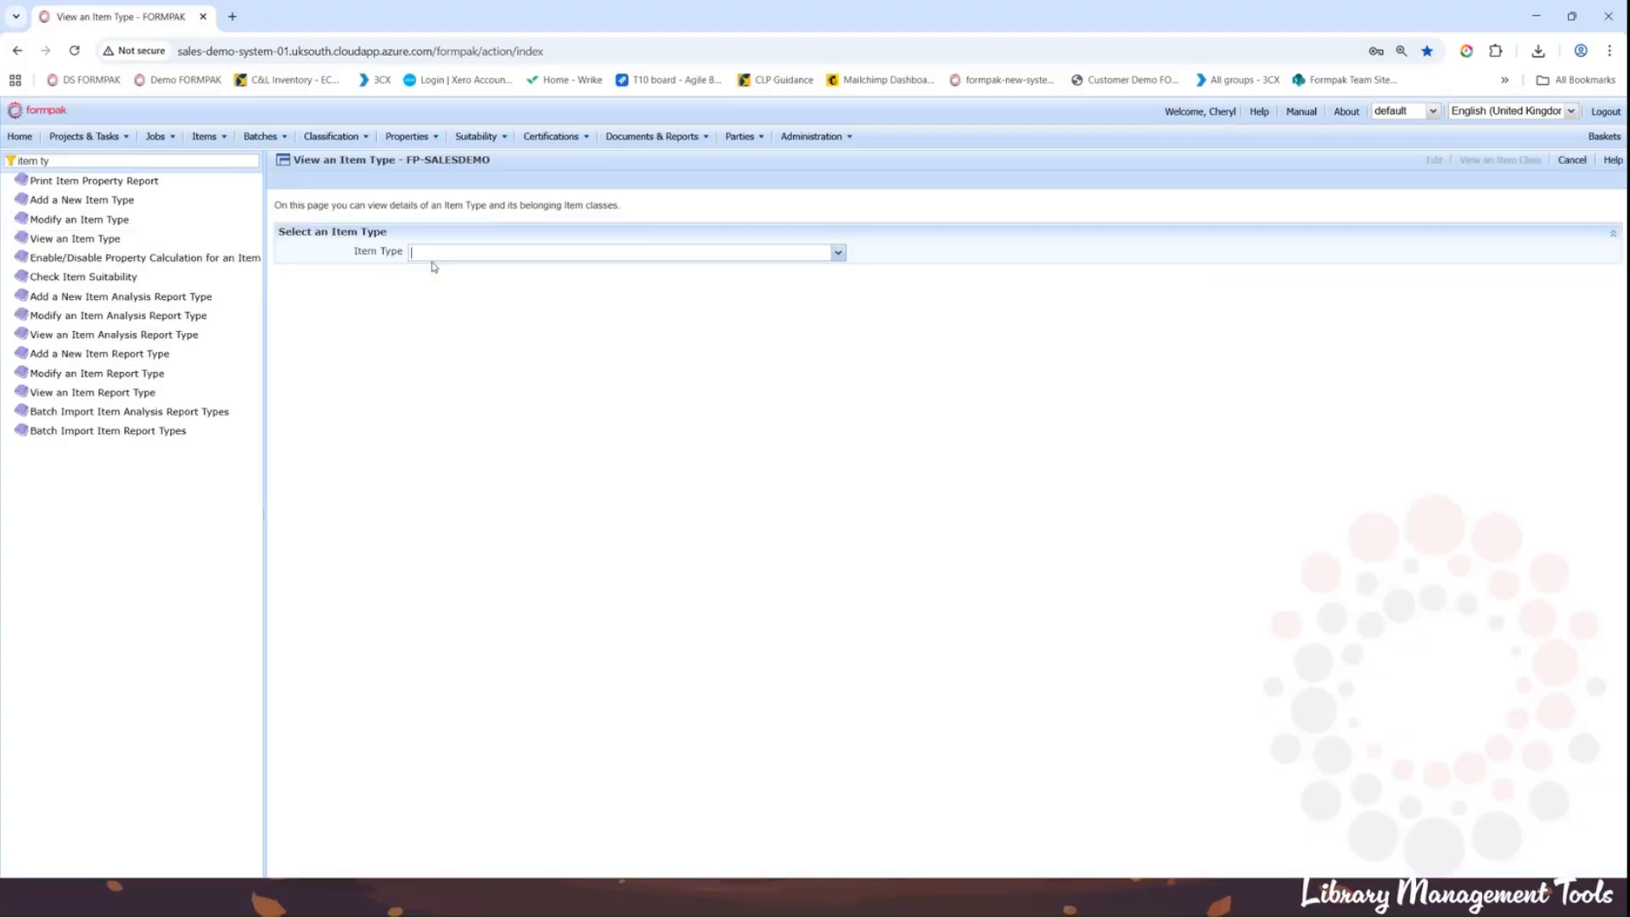
Step: Display the details and item classes of the Flavour item type
left_click(430, 254)
type("Flavour")
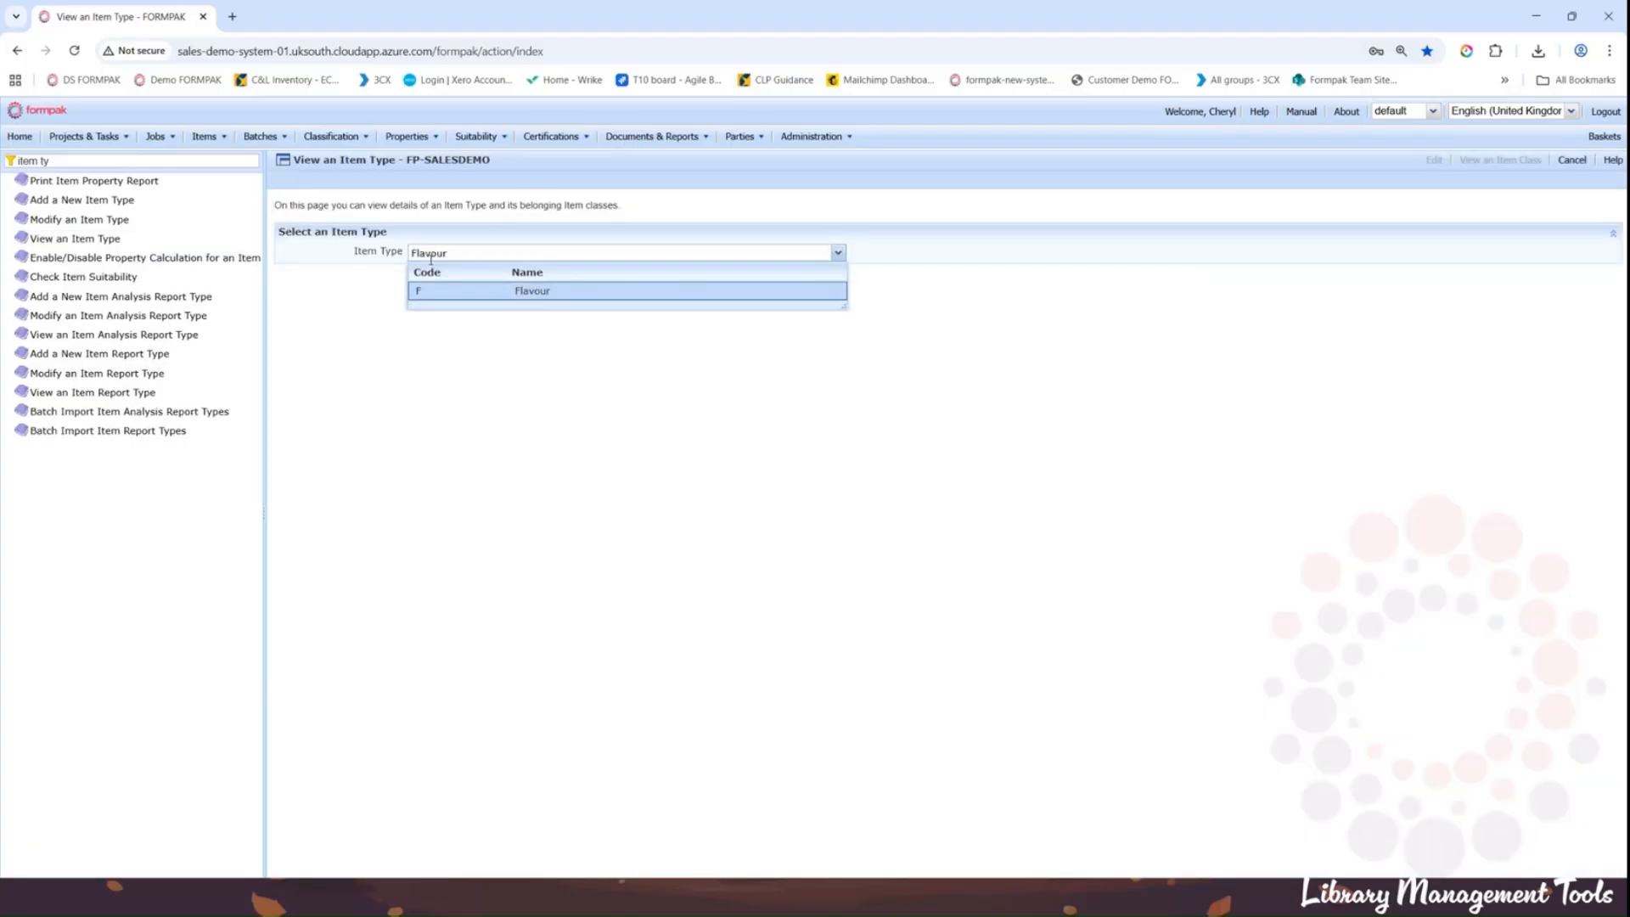
left_click(453, 294)
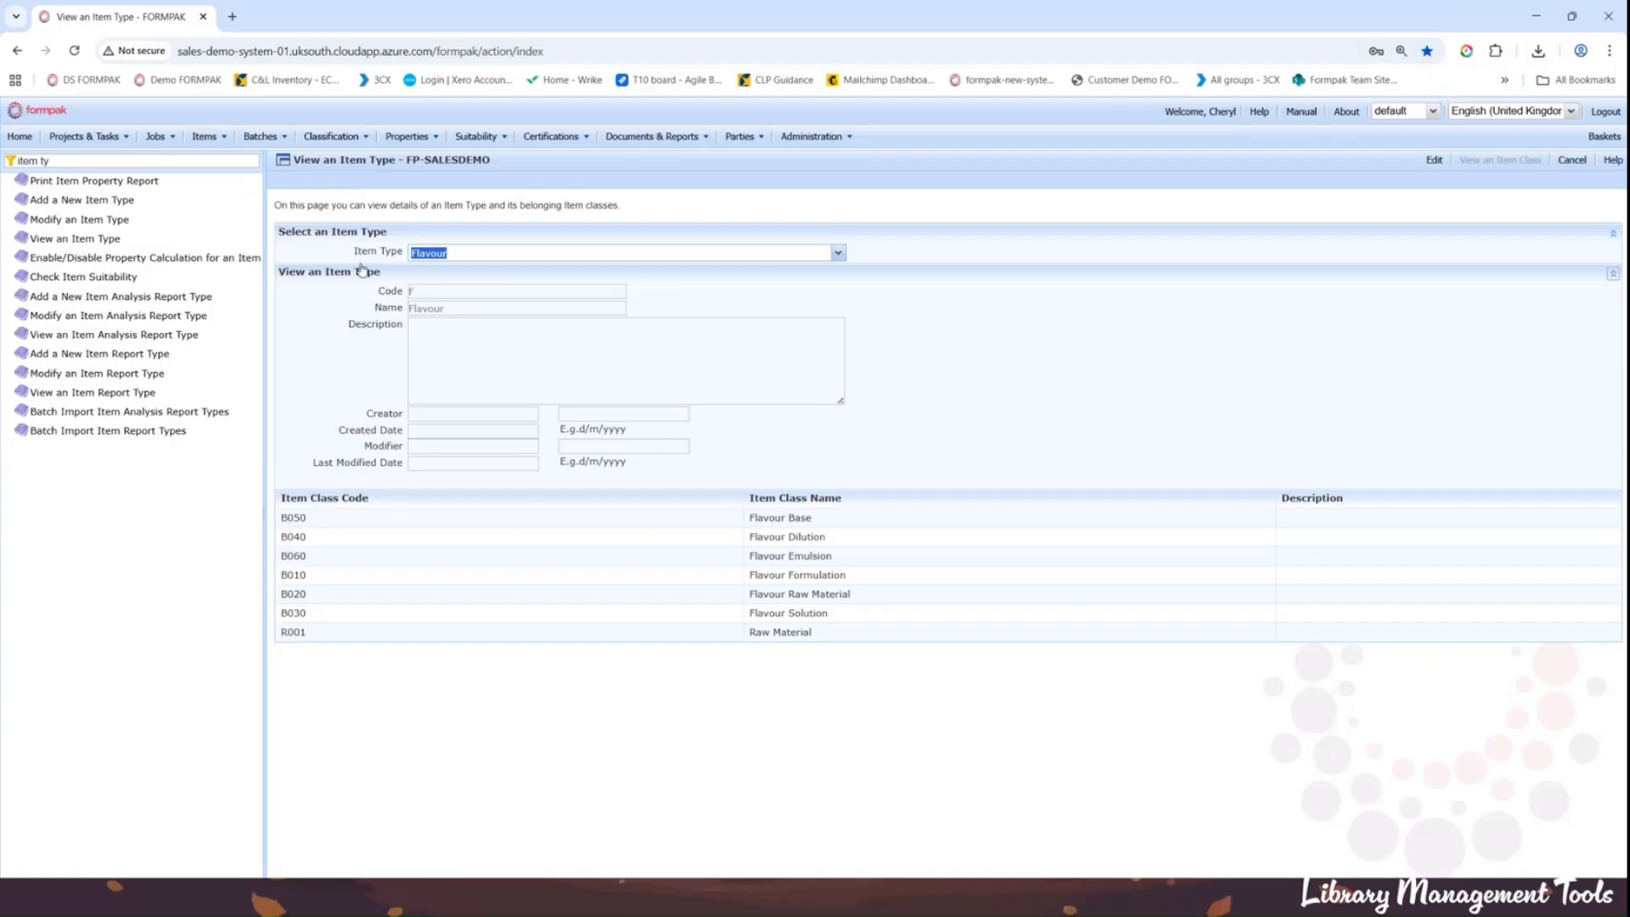
Step: Find the View an Item Class function and display the settings of the Fragrance Formulation class
left_click(74, 163)
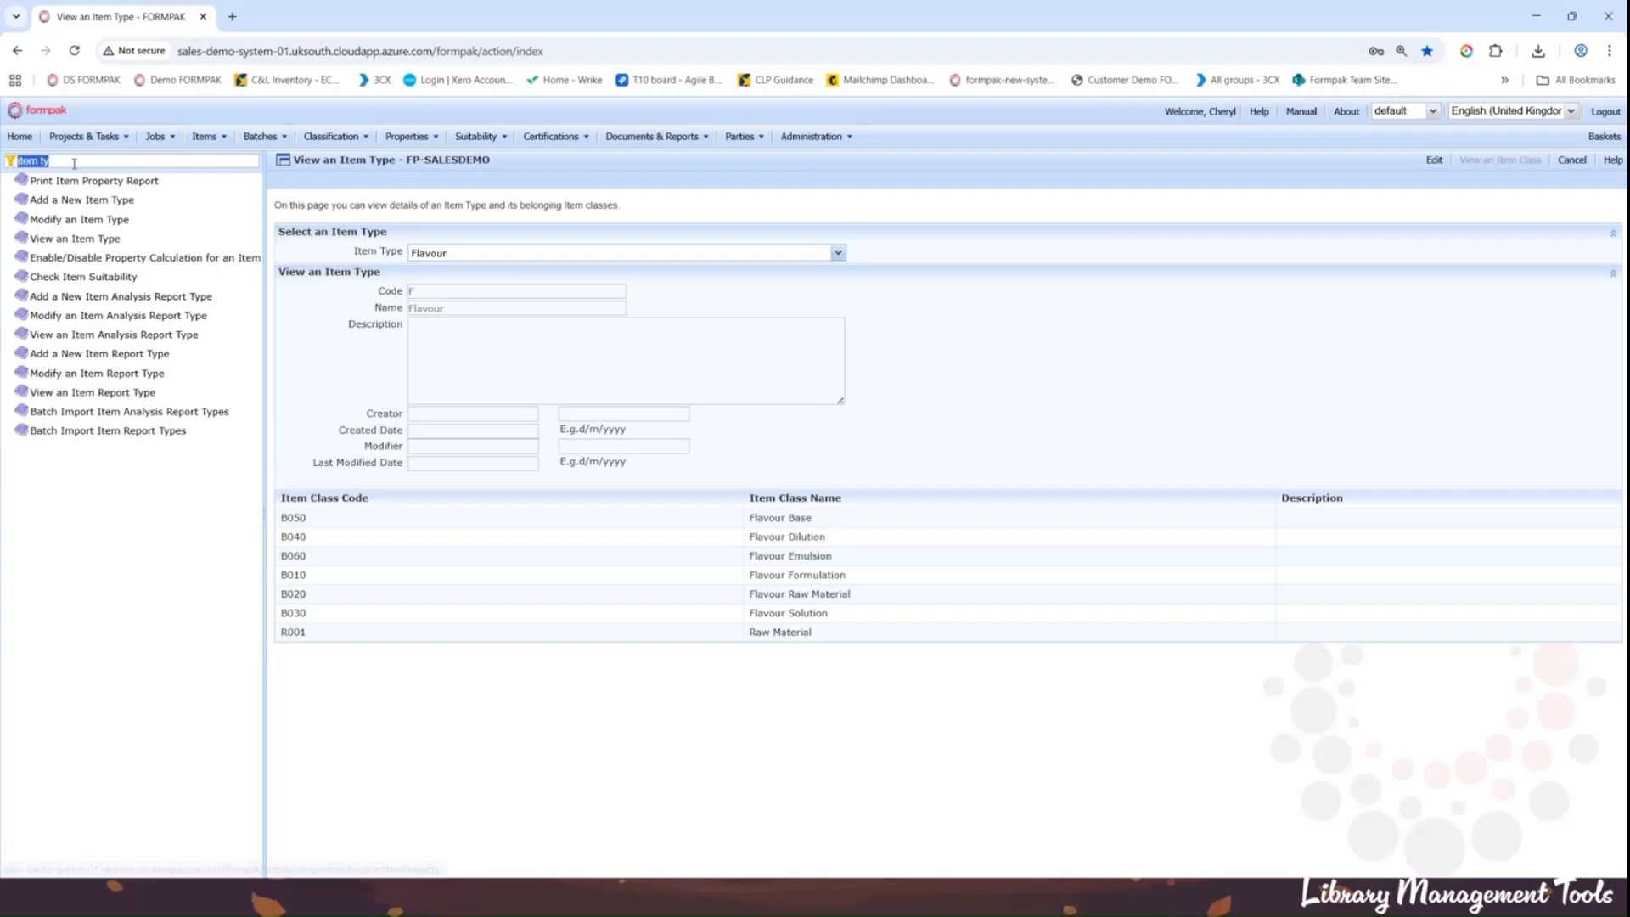
key("BackSpace")
key("BackSpace")
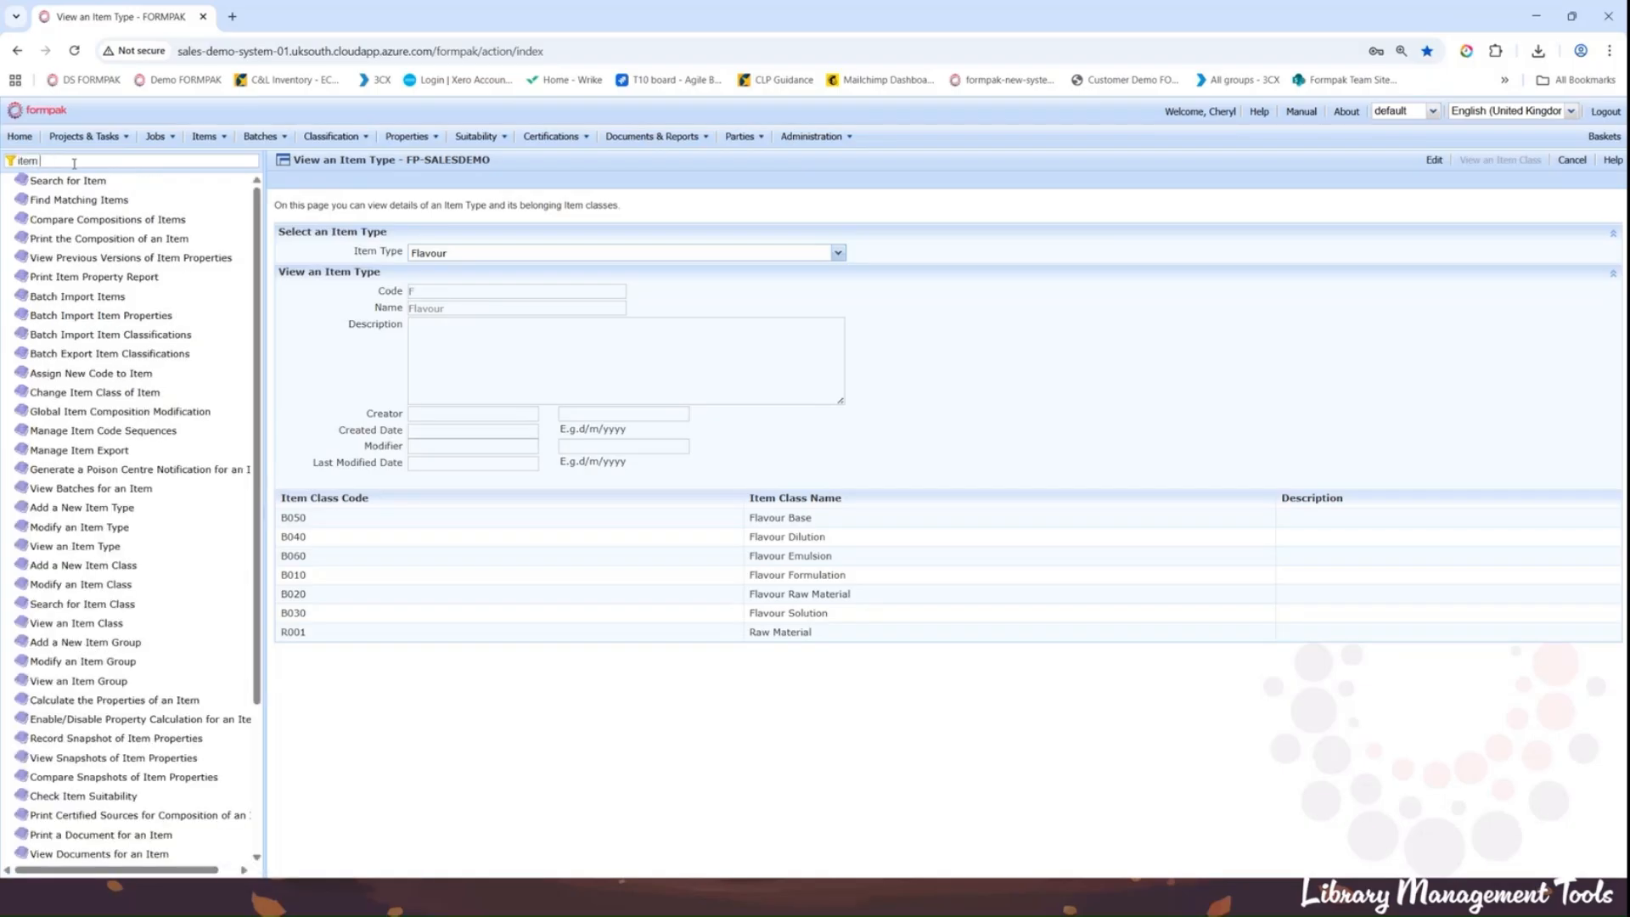
type("class")
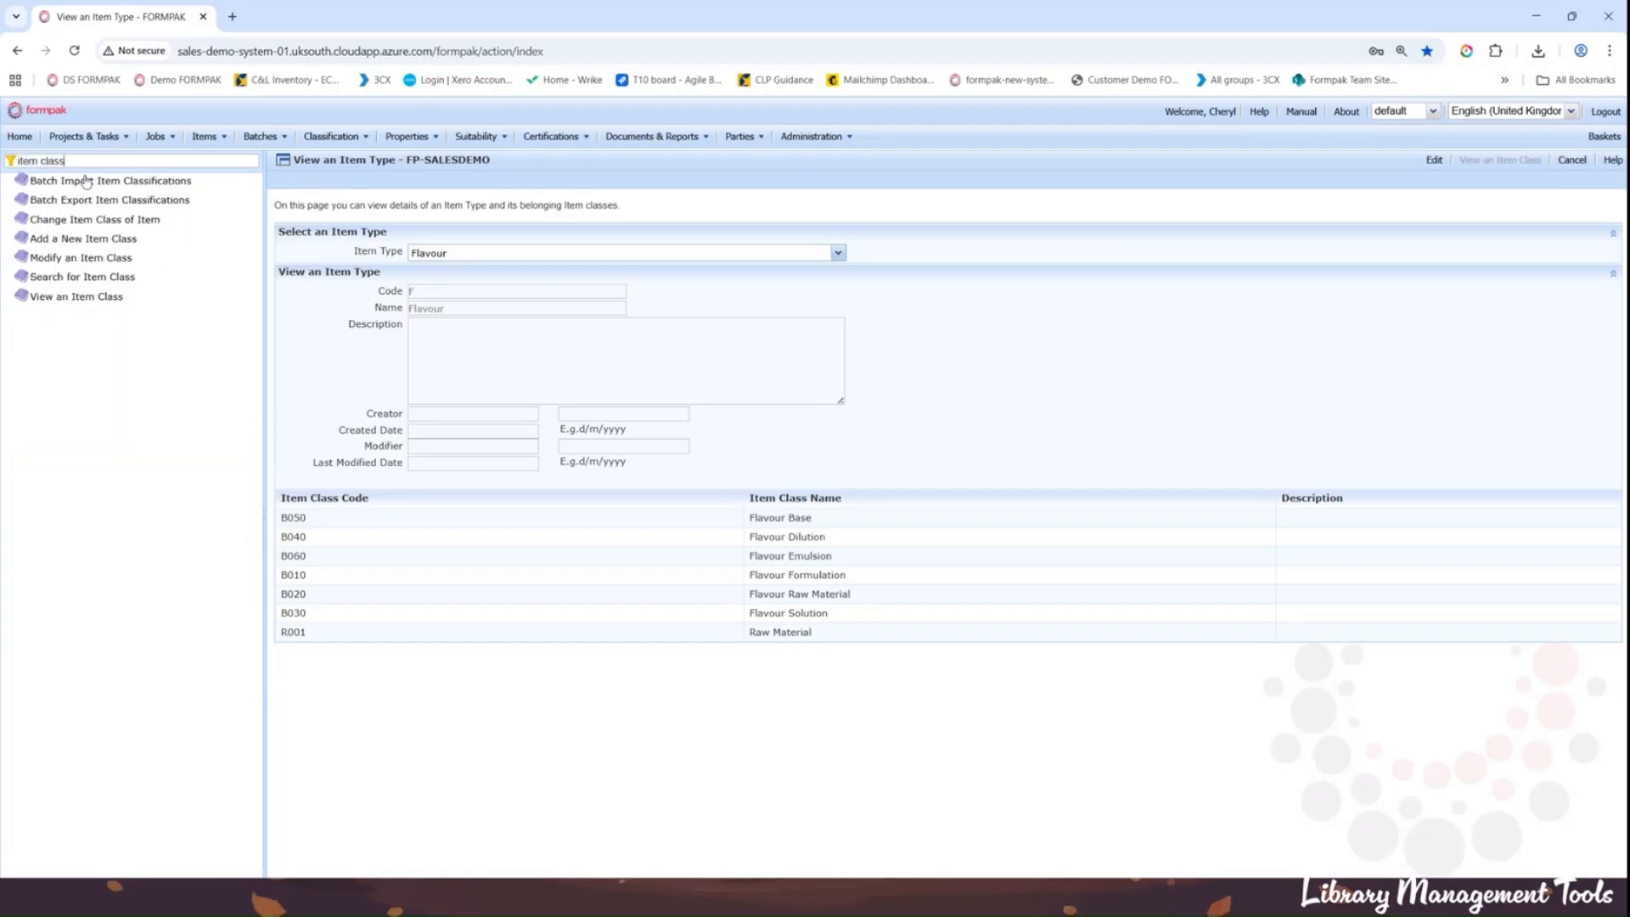
left_click(88, 299)
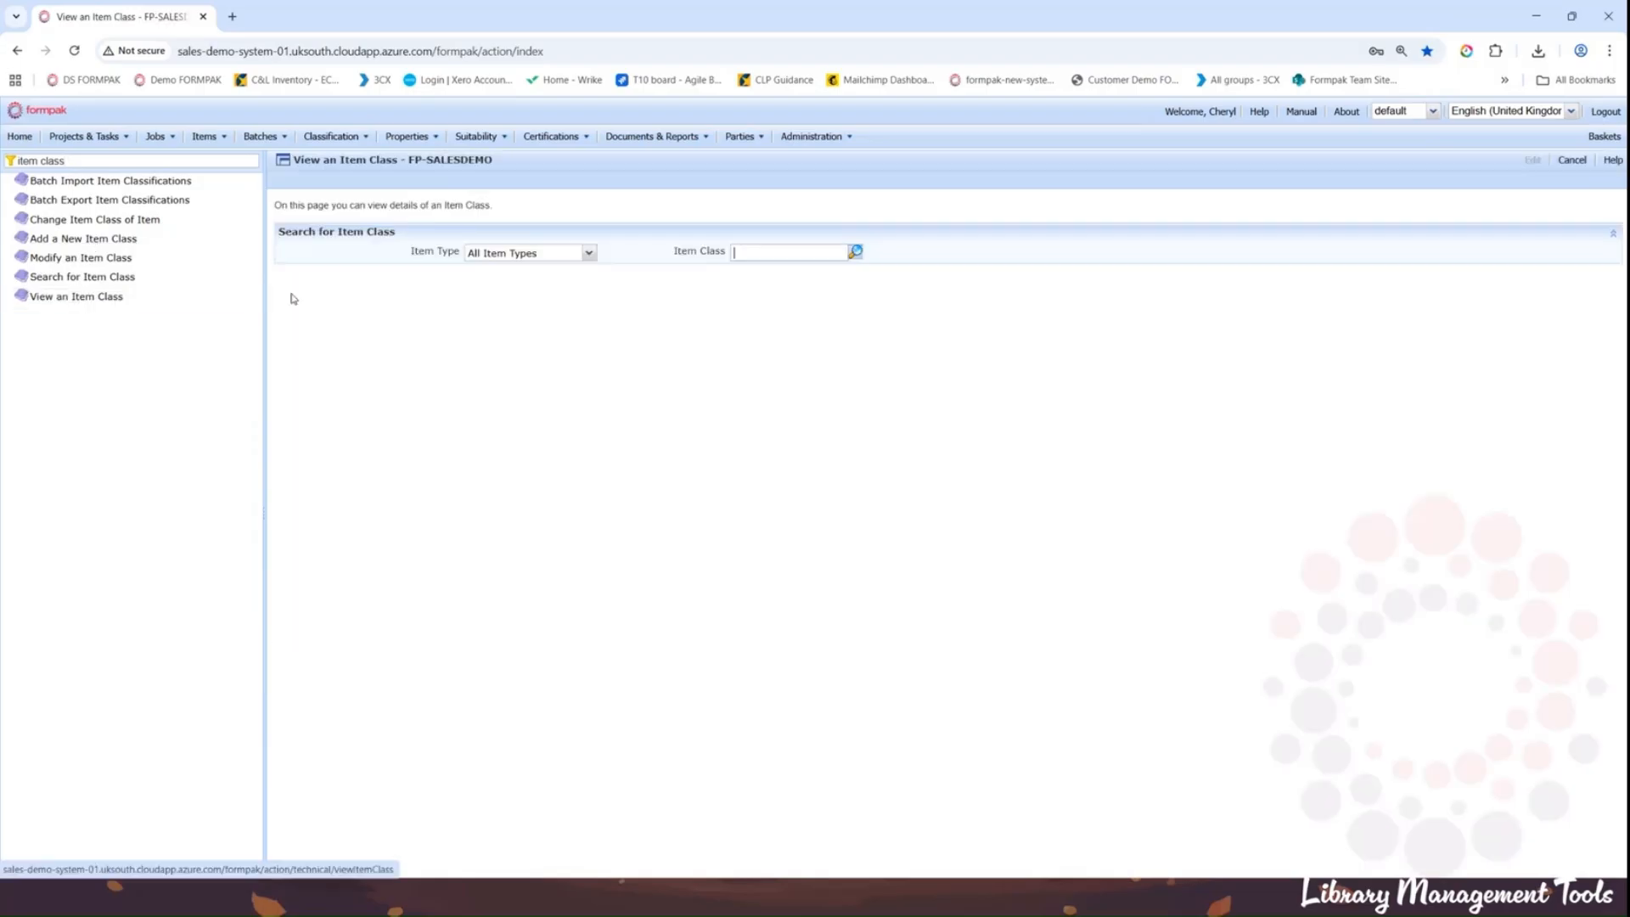
left_click(758, 253)
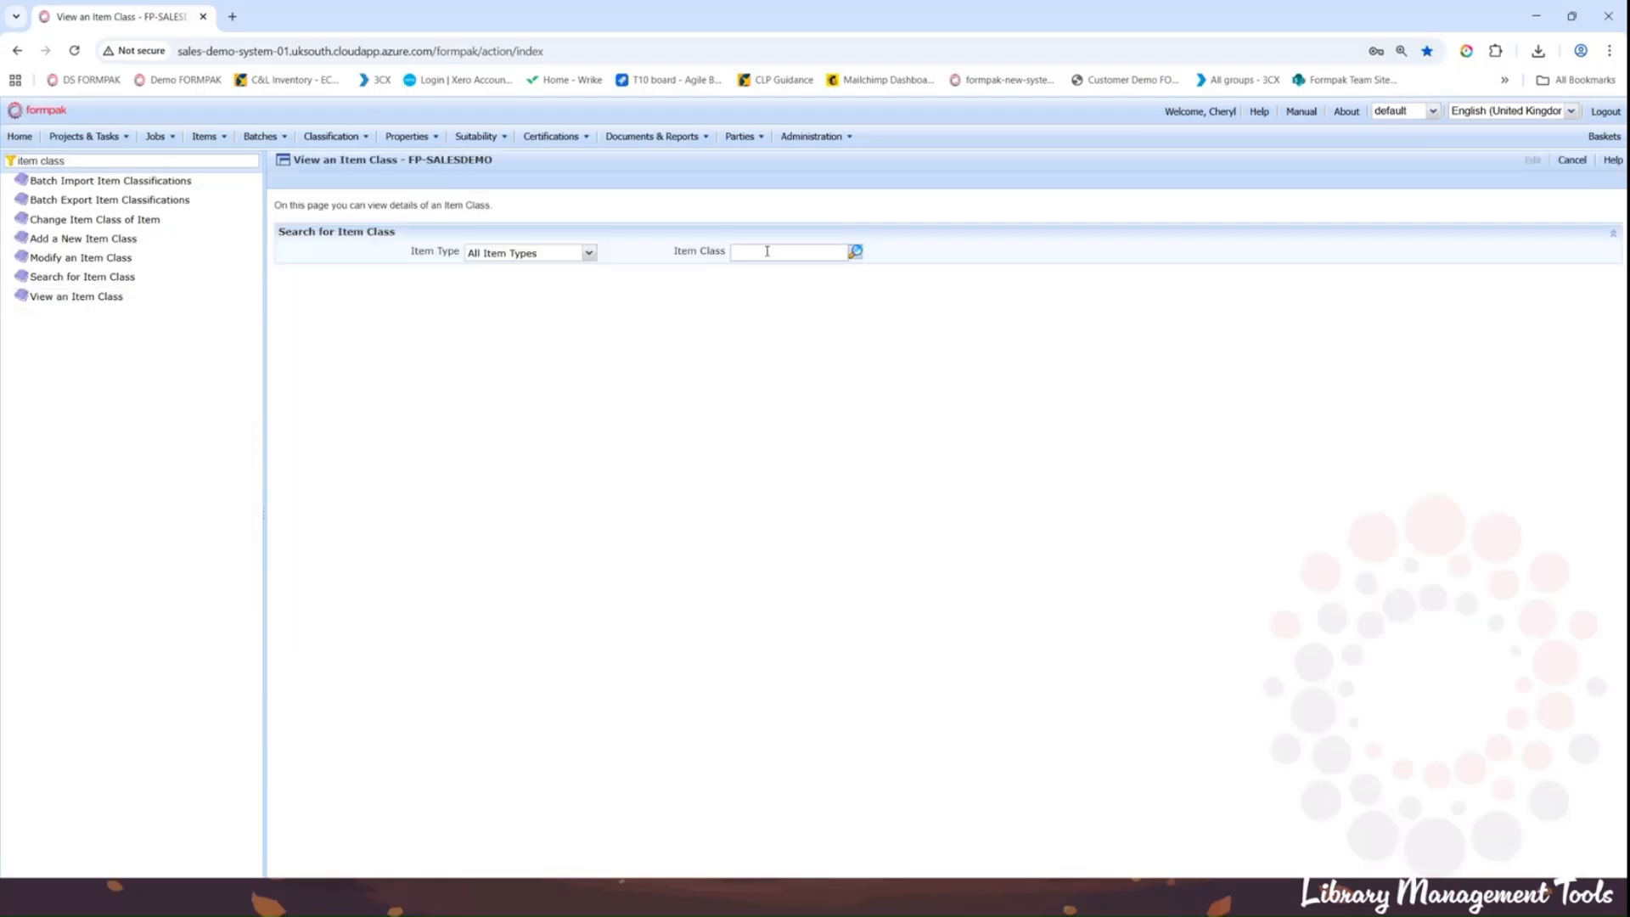
type("fra")
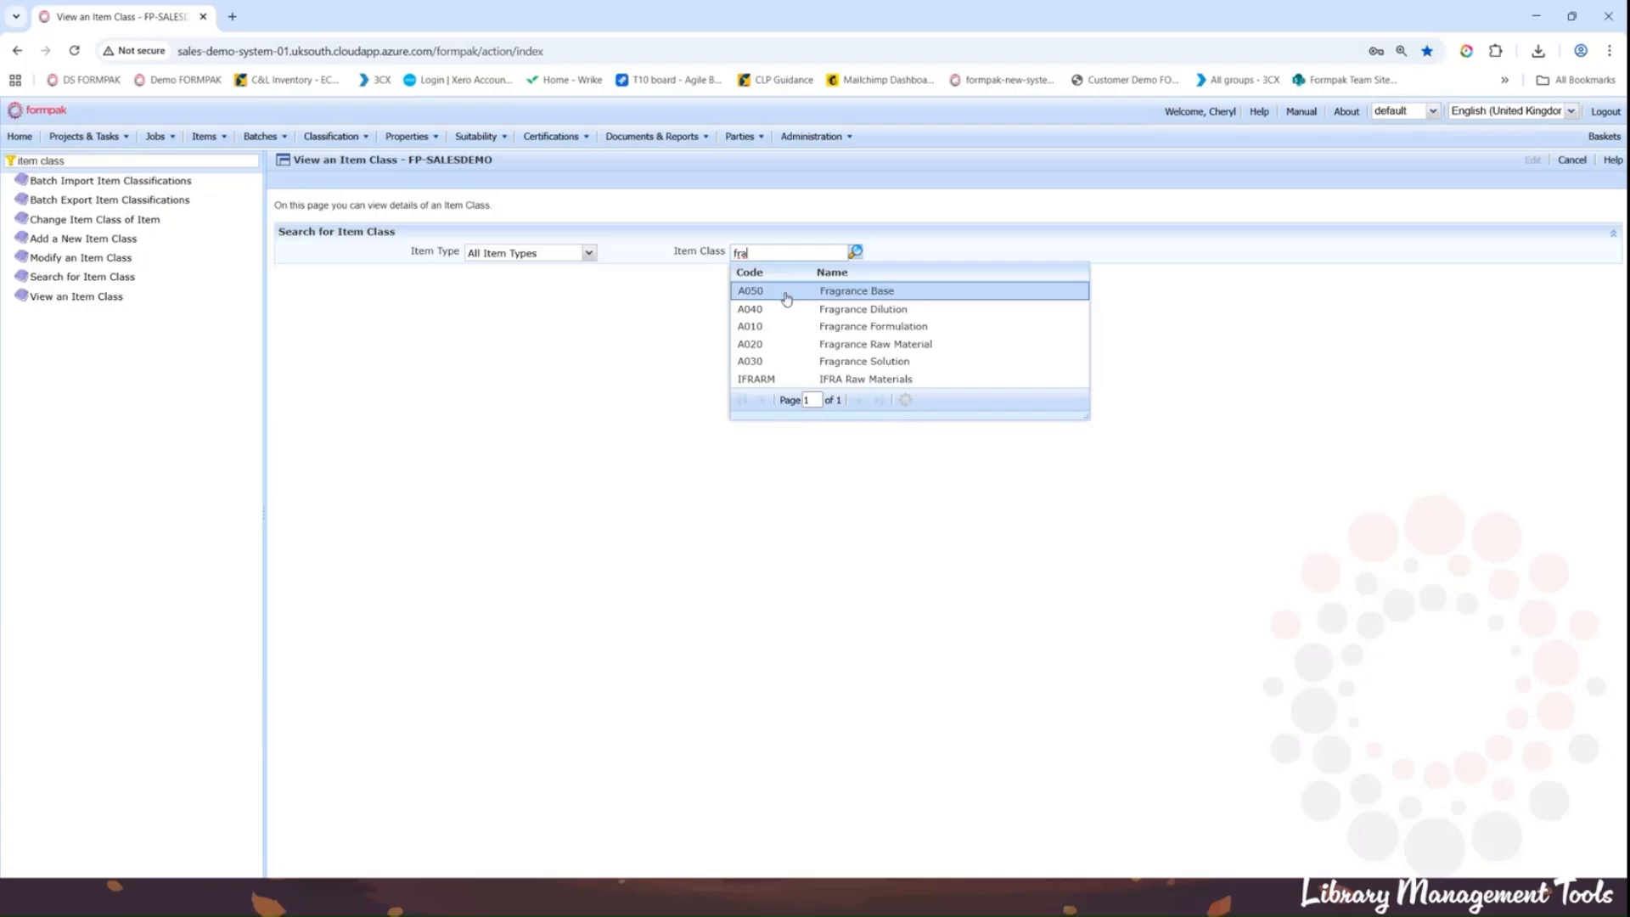
left_click(787, 325)
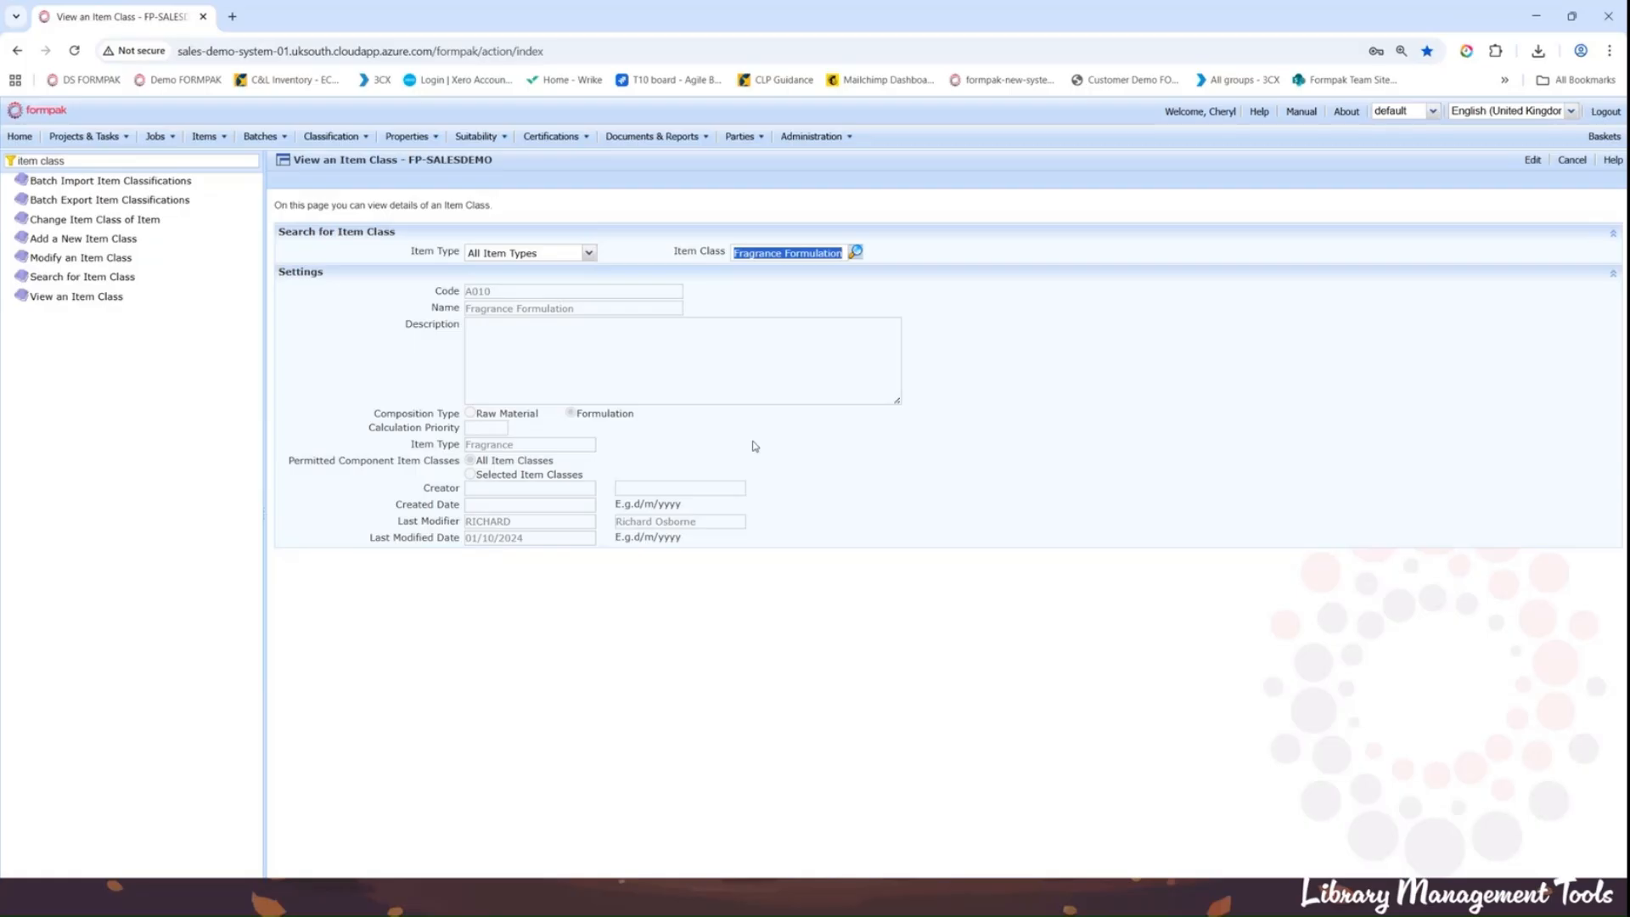
Step: Find the Change Item Class of Item function and load the item FRAGFLOWERS
left_click(98, 160)
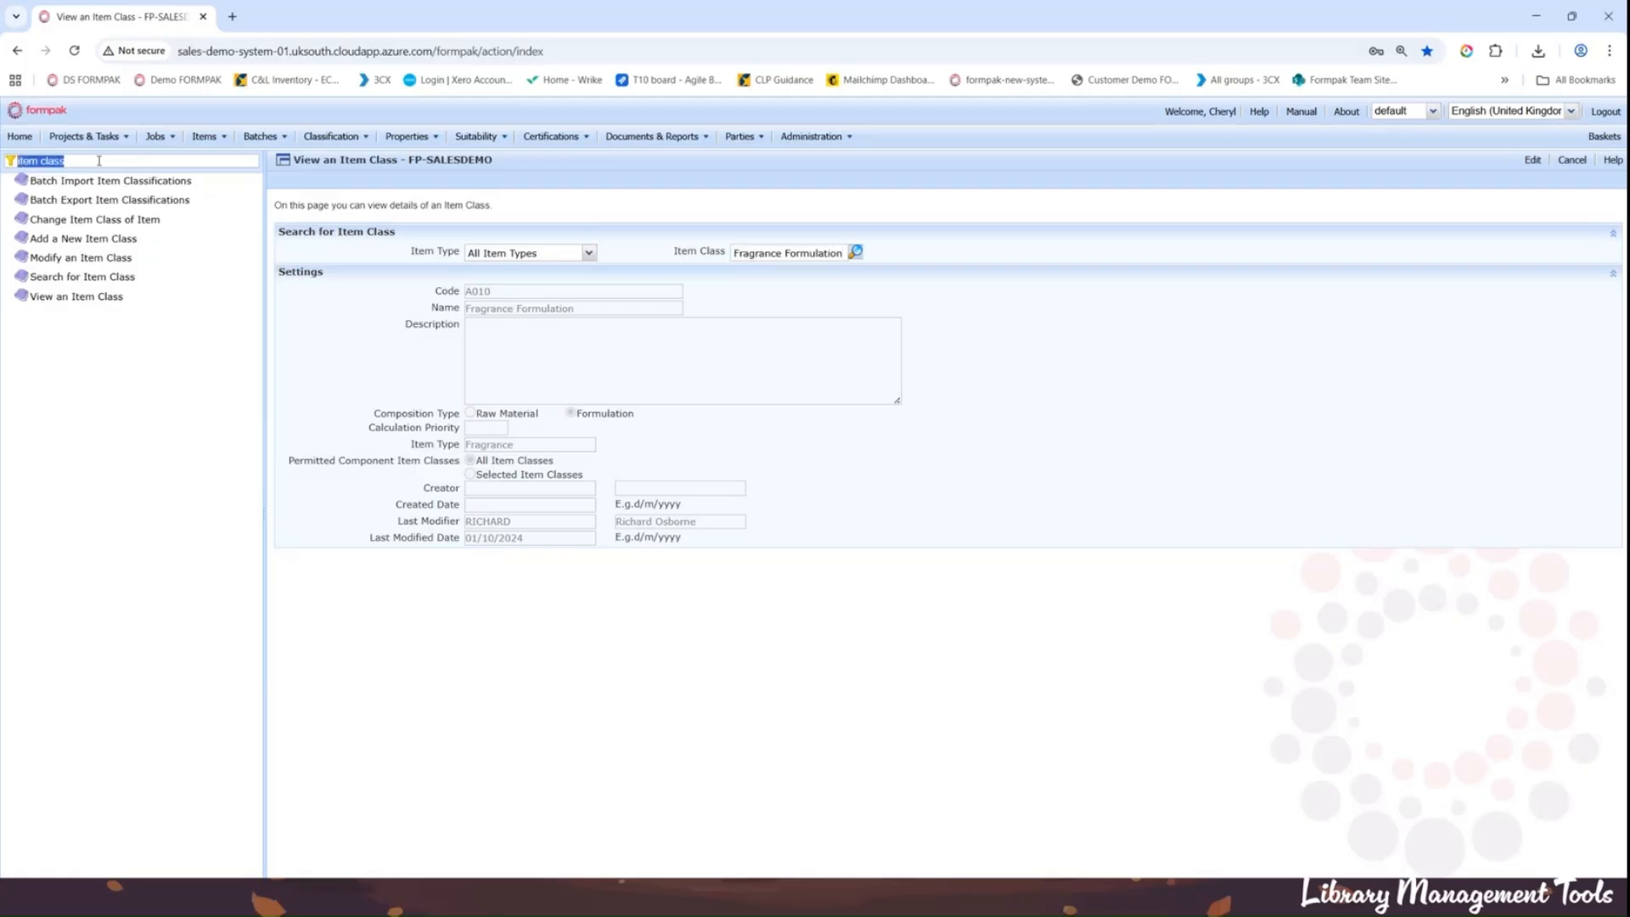
key("BackSpace")
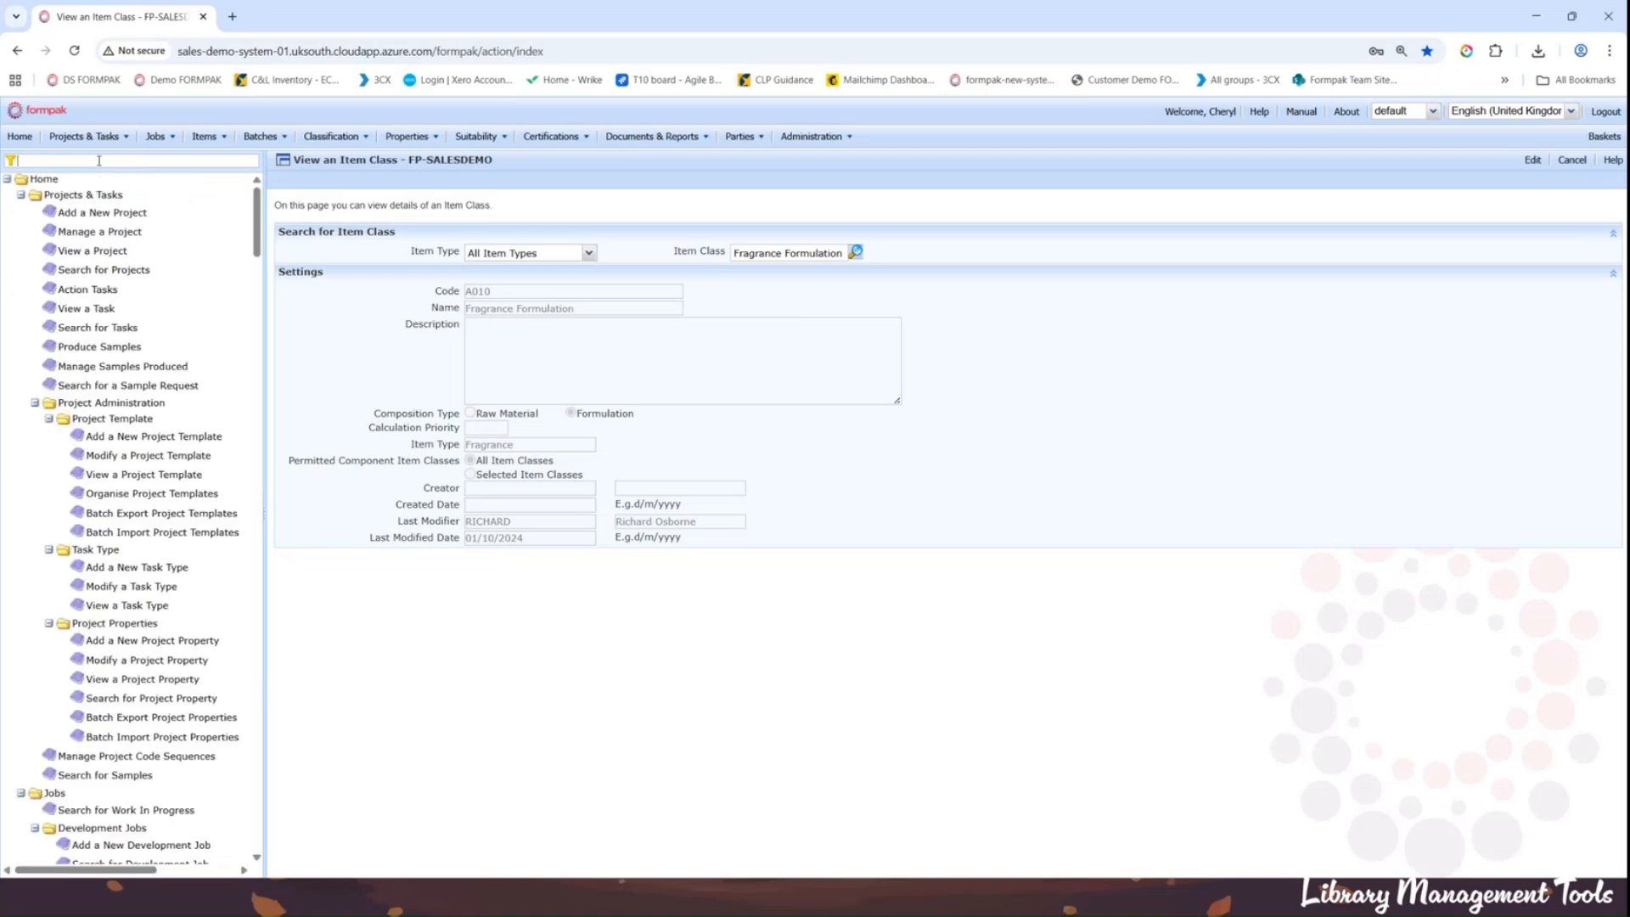
type("chn")
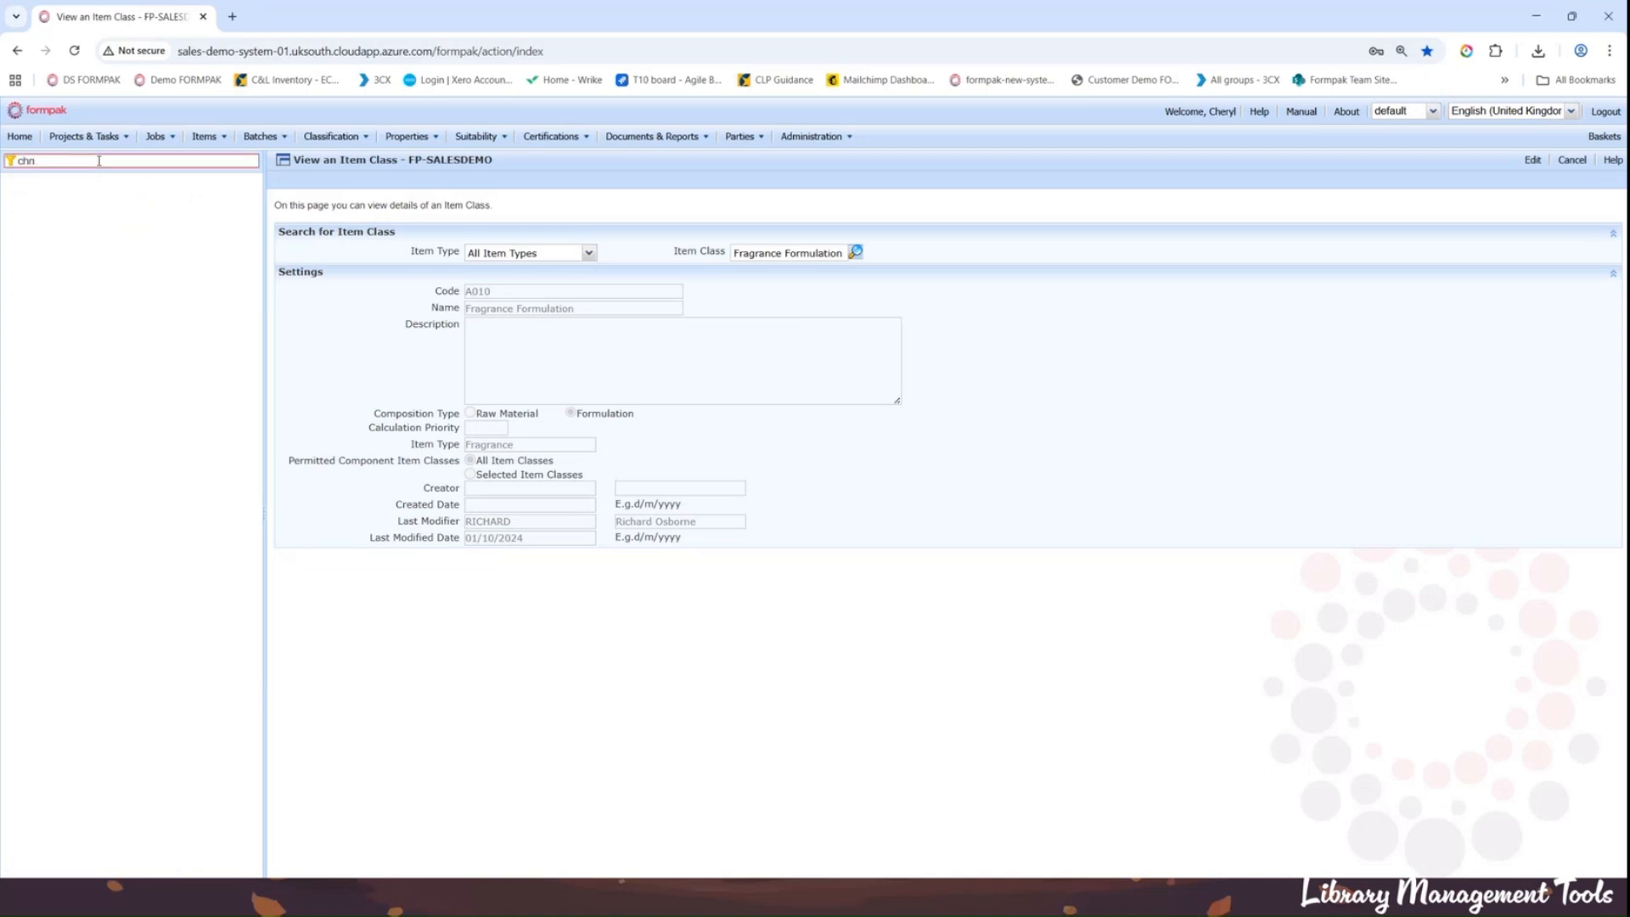
type("ange")
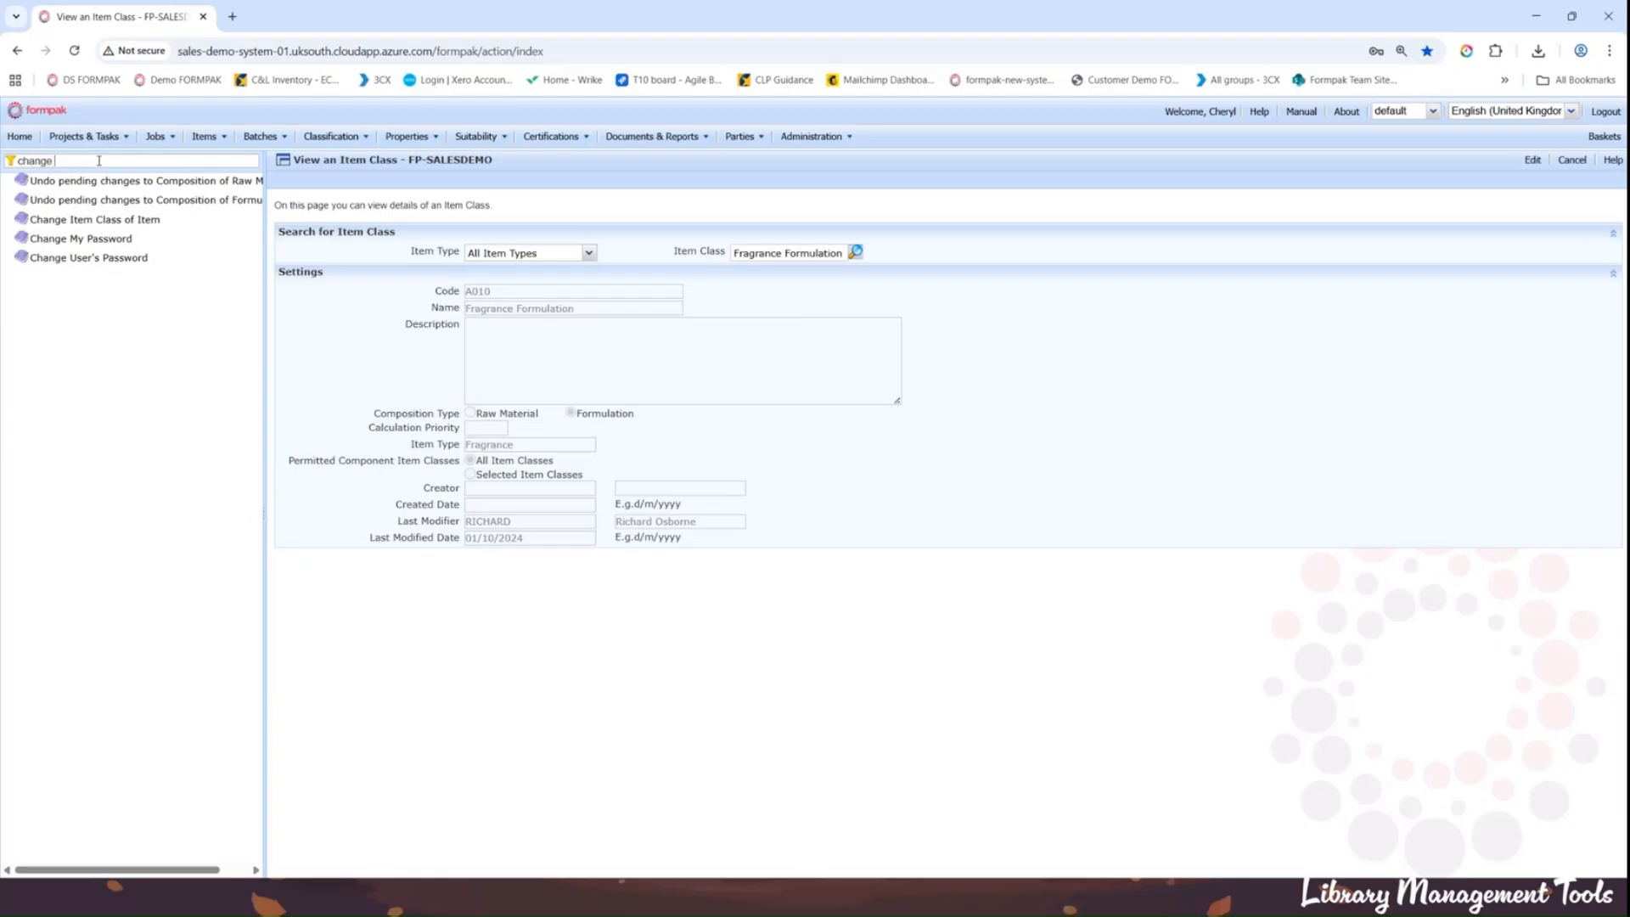
left_click(112, 222)
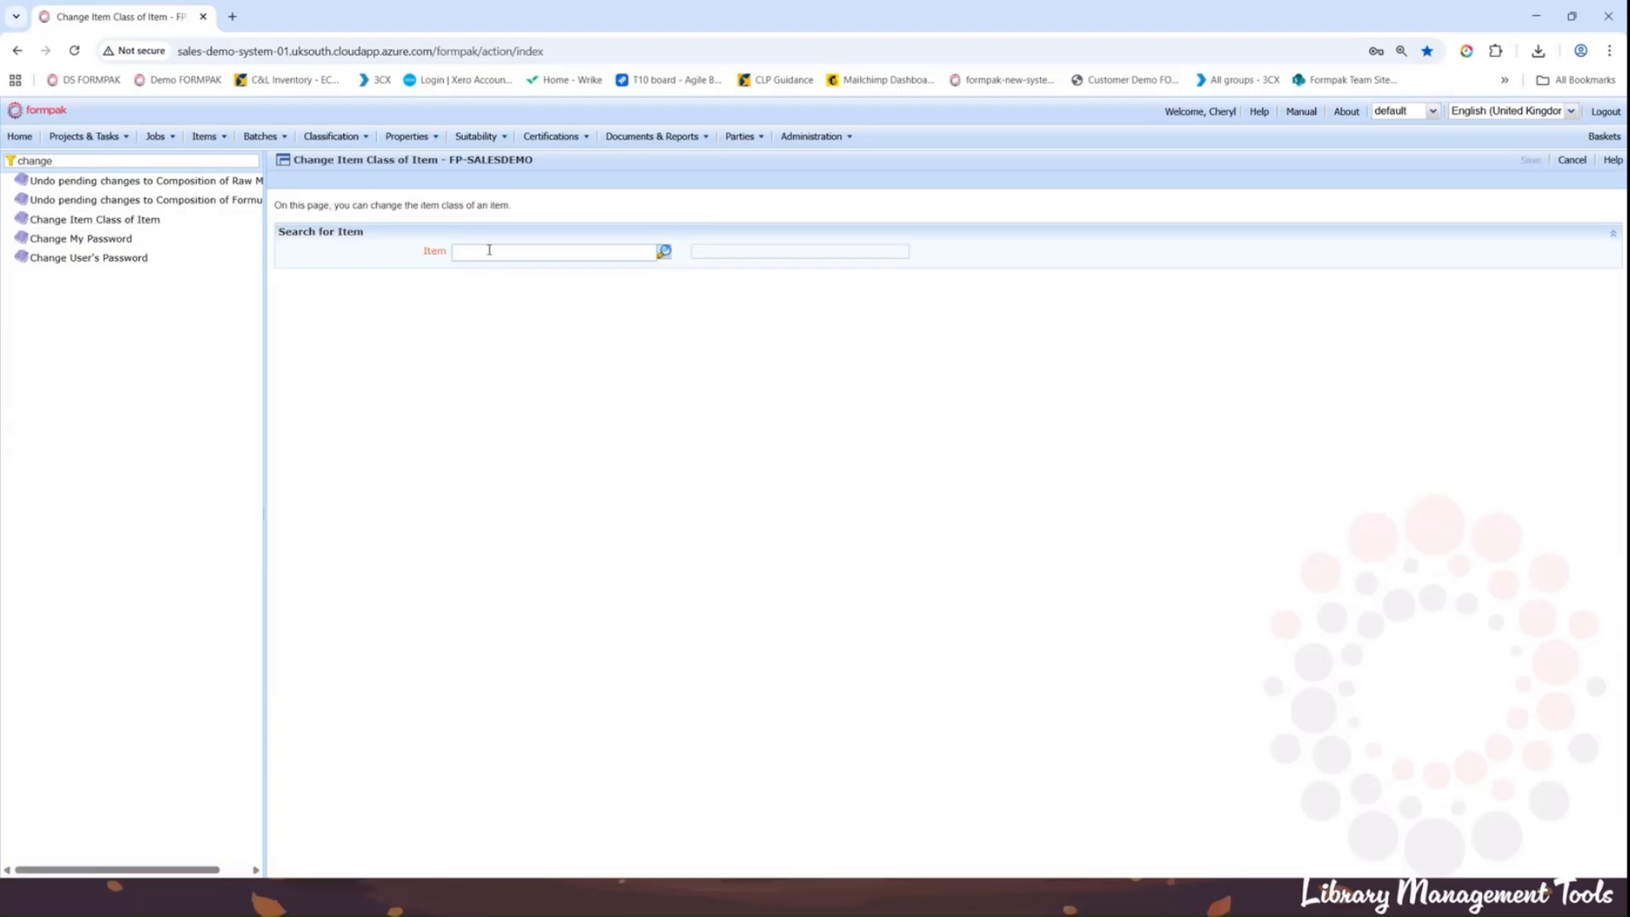
type("frag")
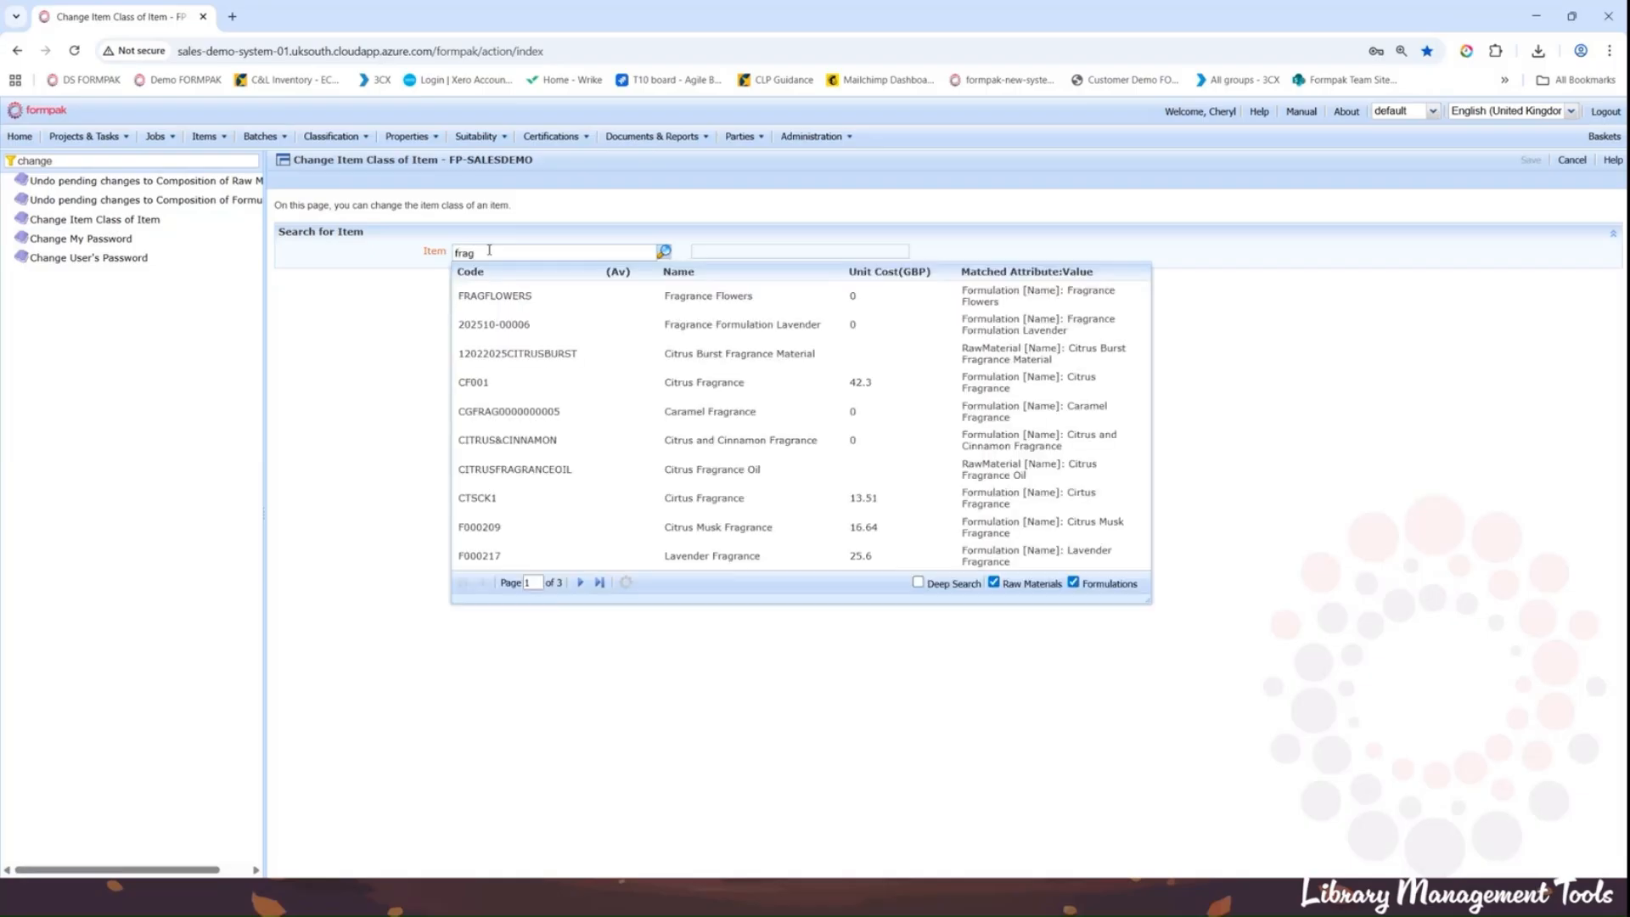
left_click(487, 304)
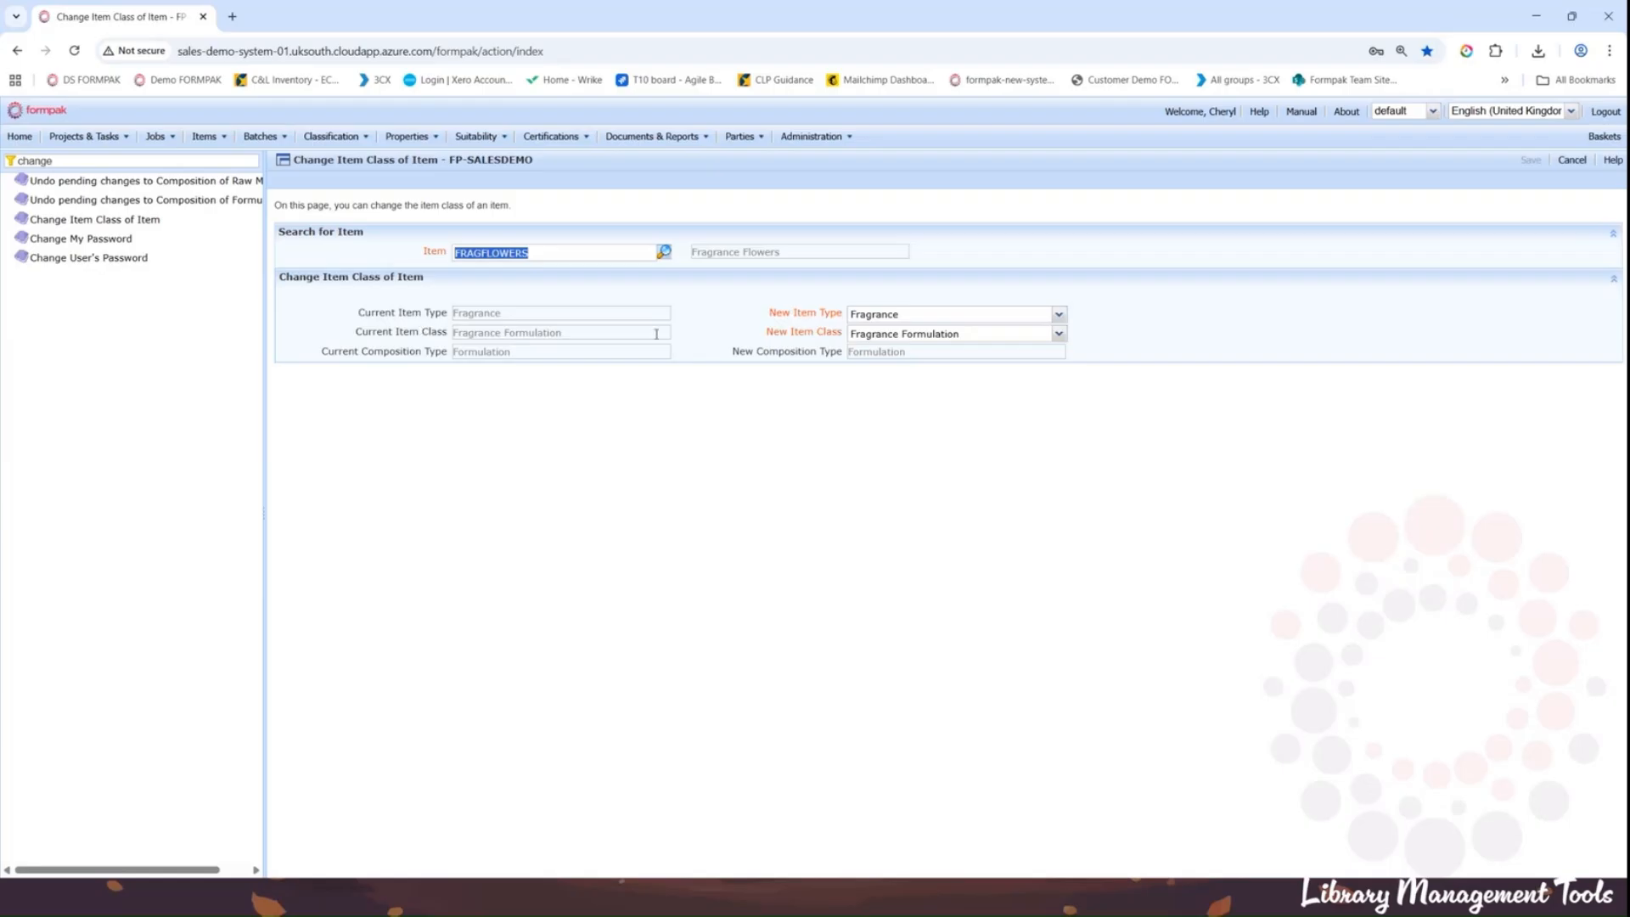
Step: Set the new item type to Finished Product and the new item class to Cosmetic Product, then save and confirm the change
left_click(1059, 316)
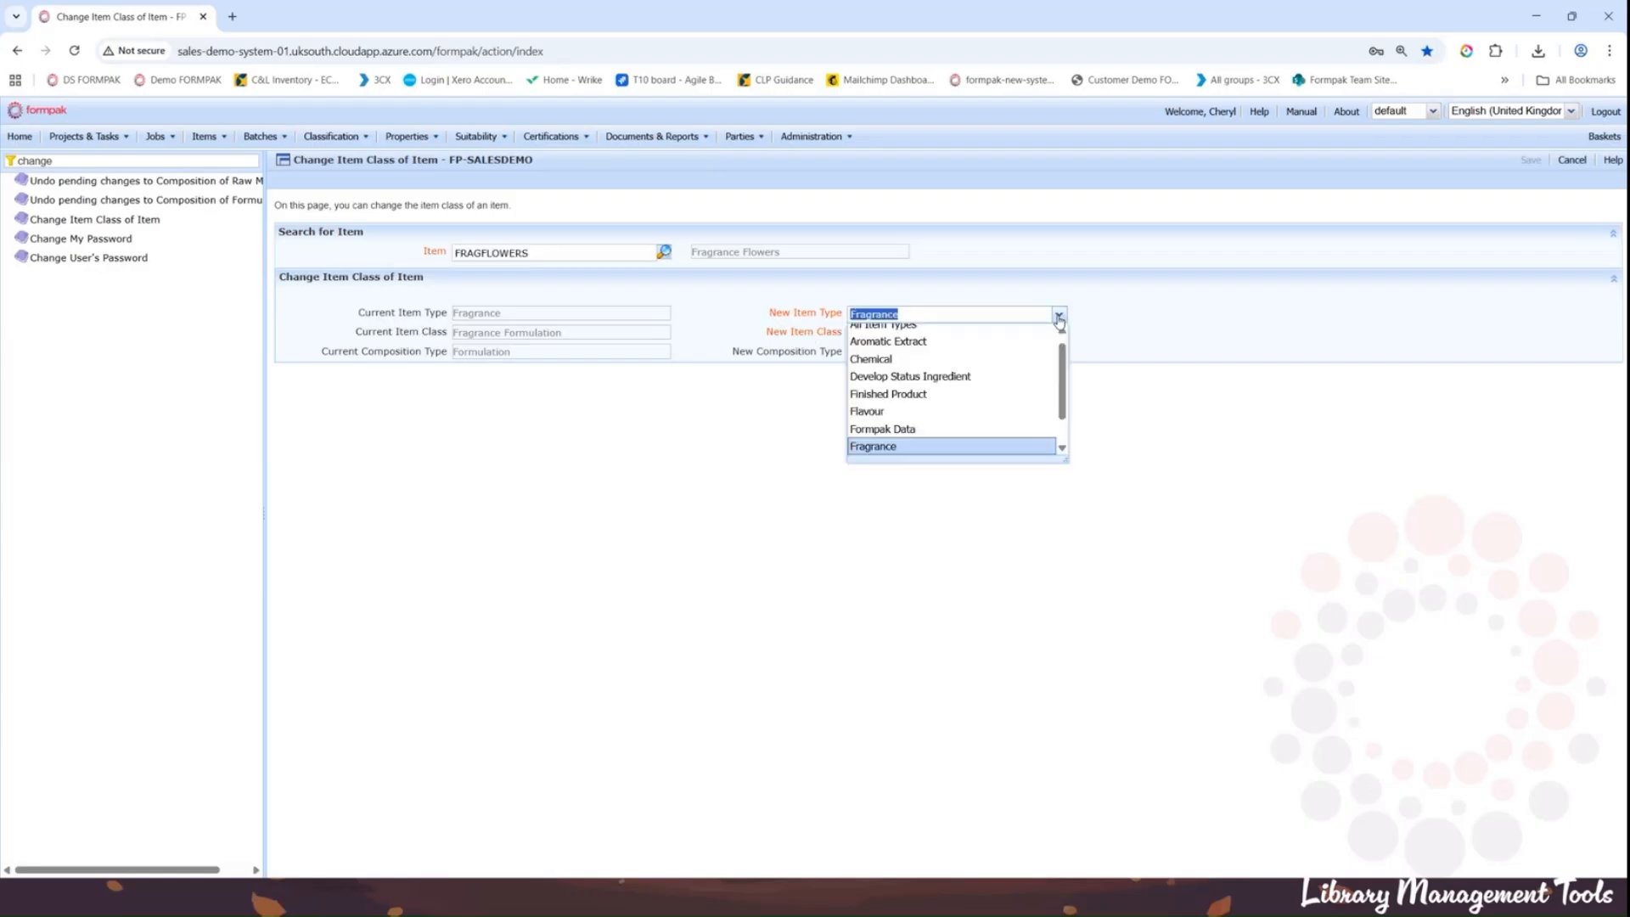
left_click(942, 394)
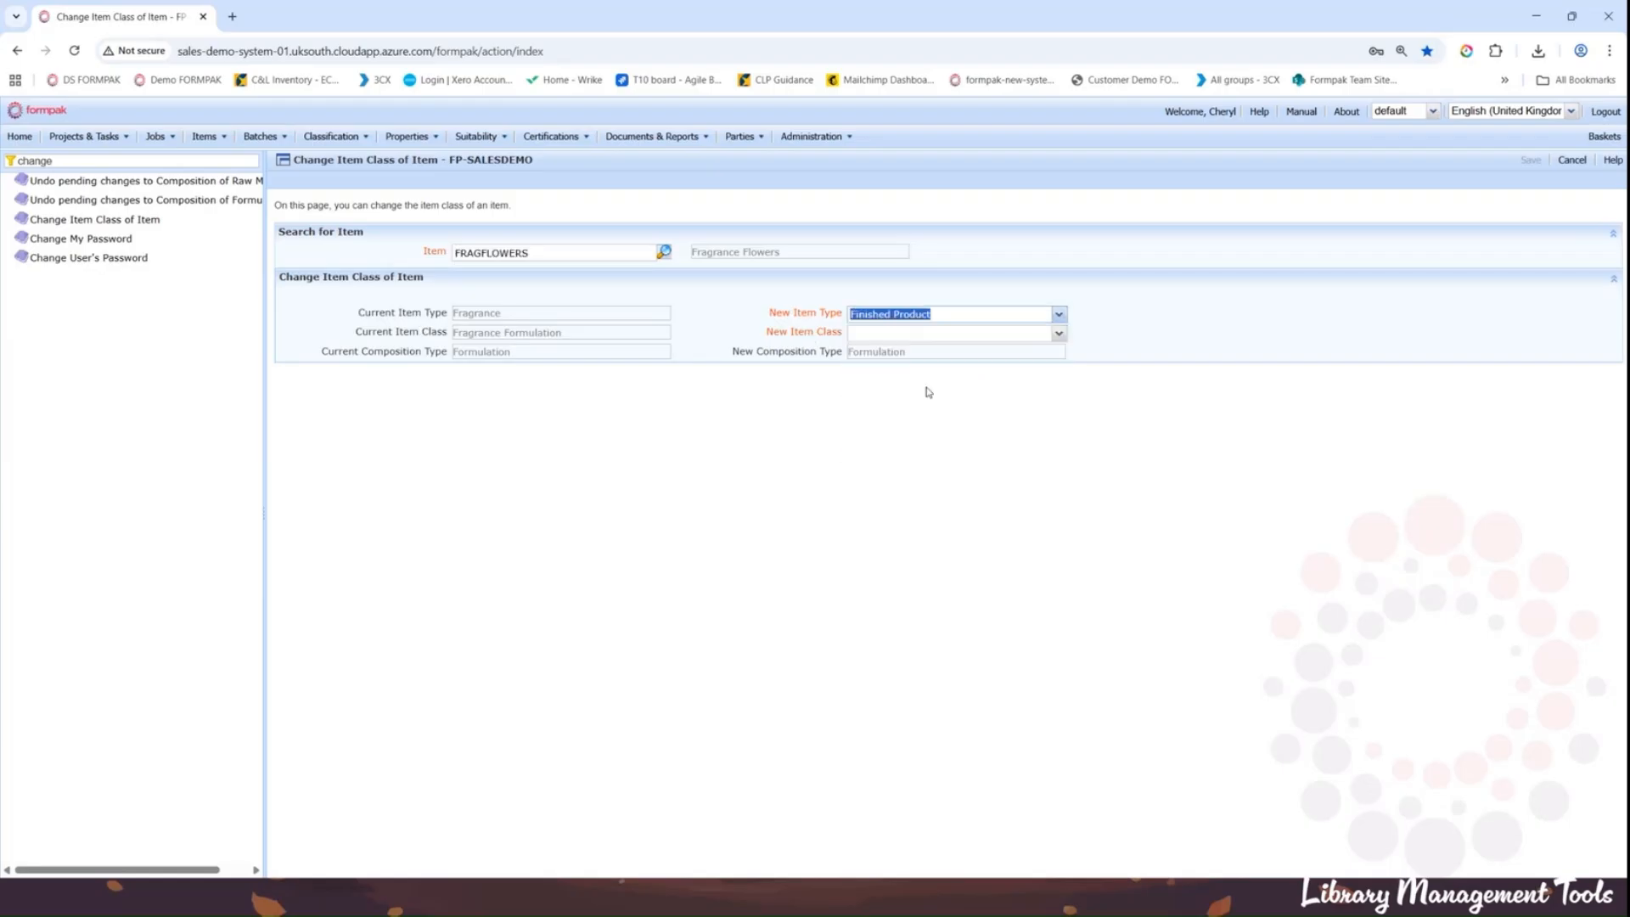
left_click(1058, 334)
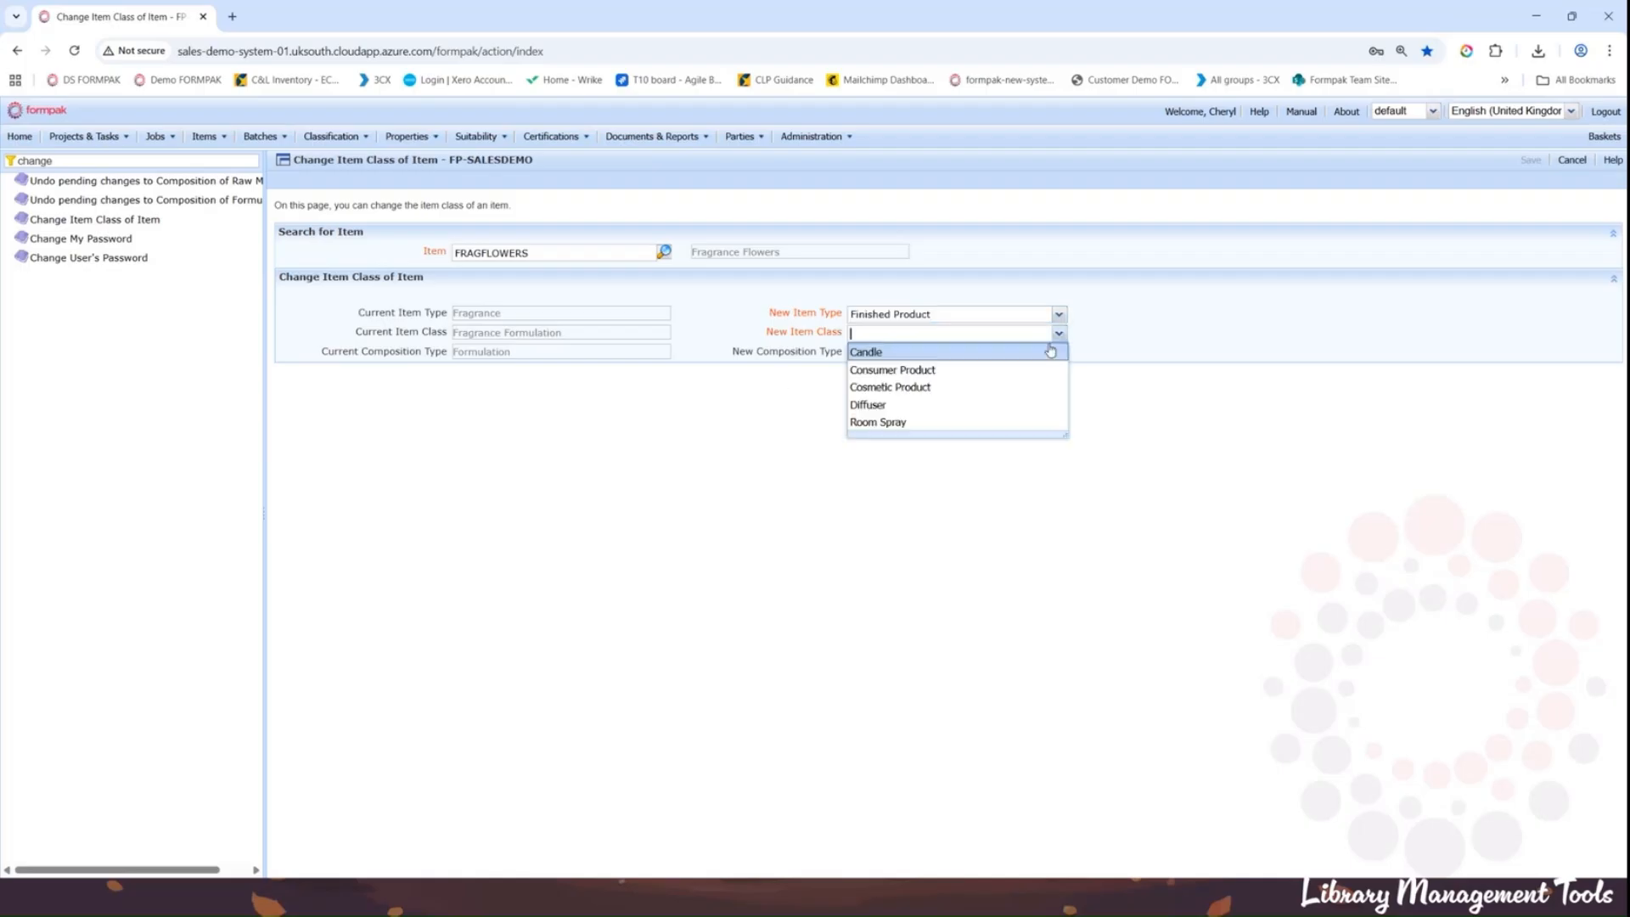
left_click(947, 387)
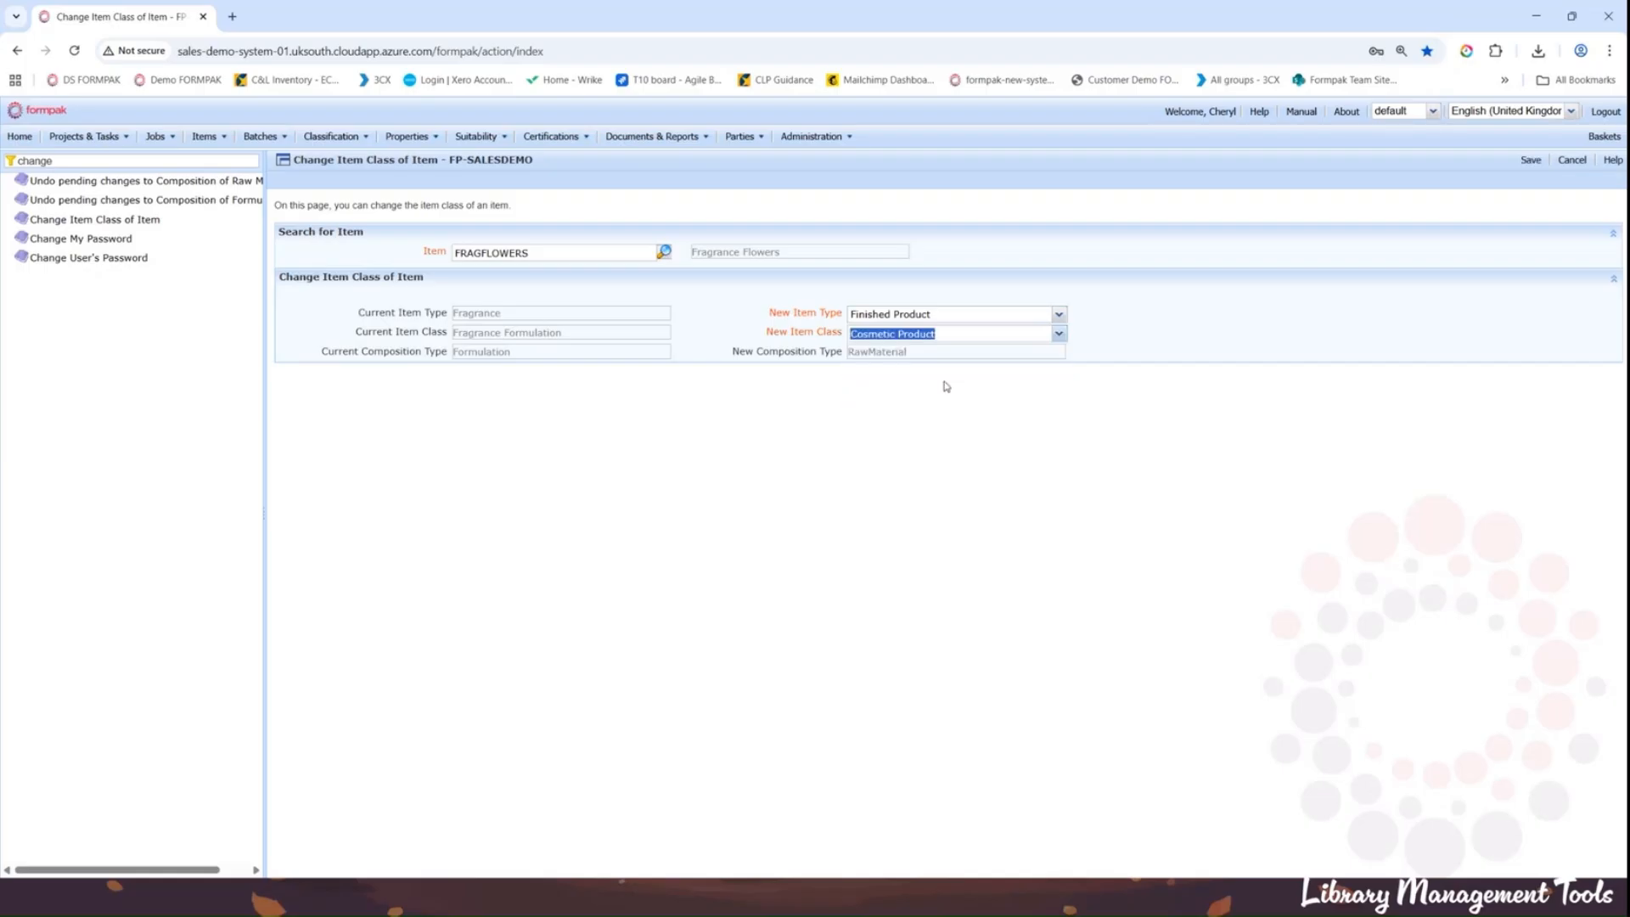
left_click(1530, 161)
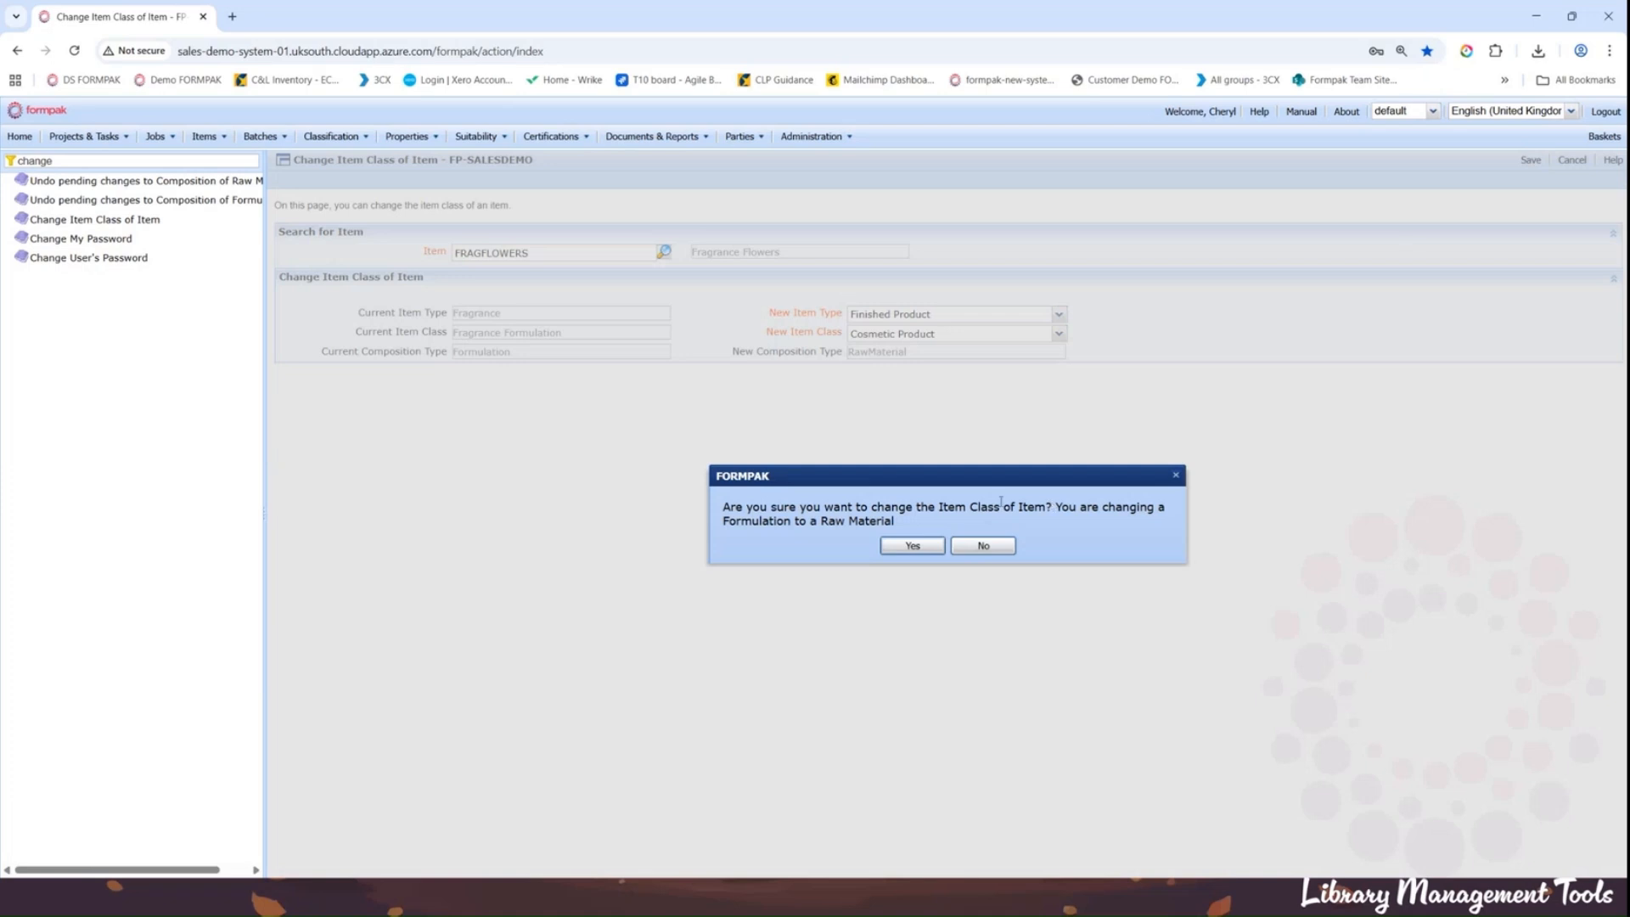
left_click(912, 545)
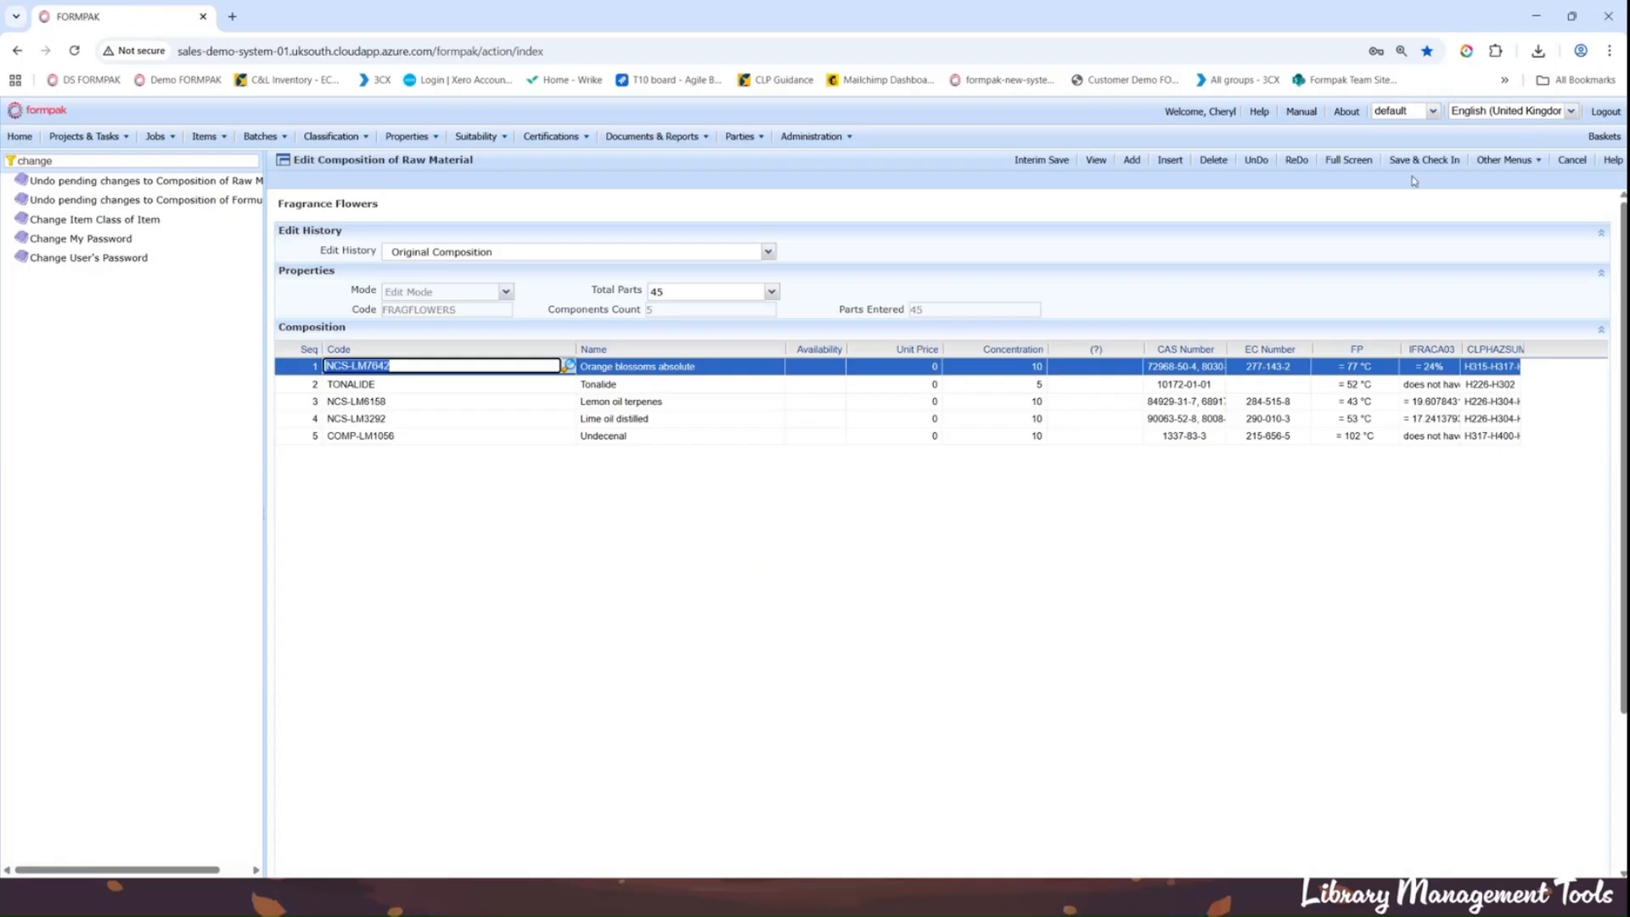
Step: Save and check in the raw material's composition with Preserve When Exploding set to No
left_click(1424, 161)
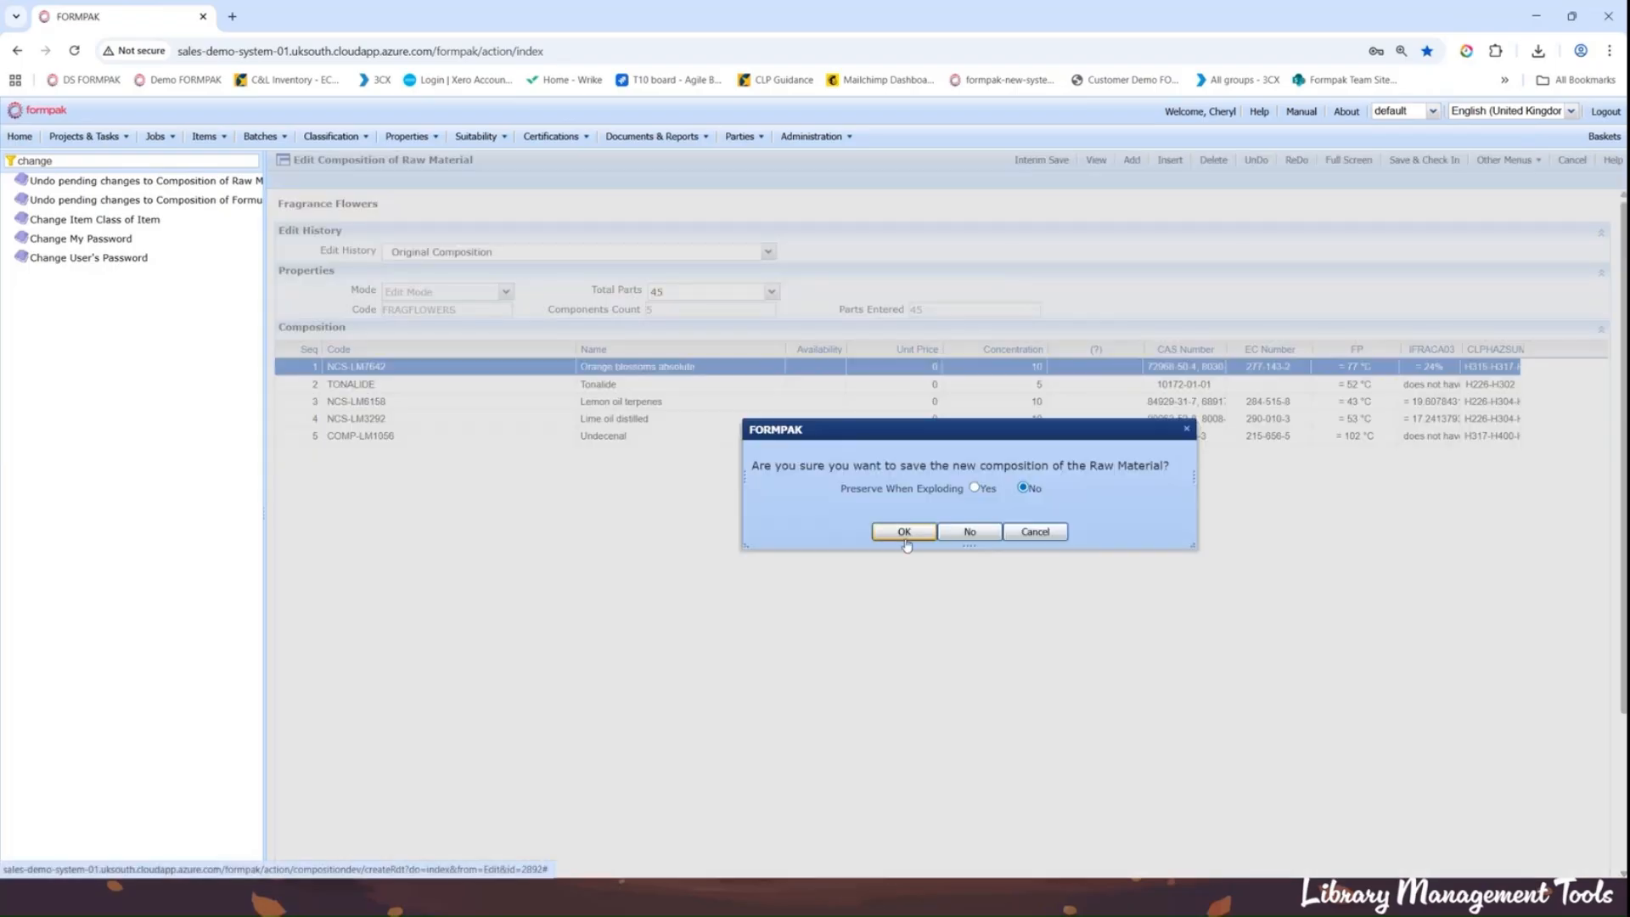
left_click(905, 541)
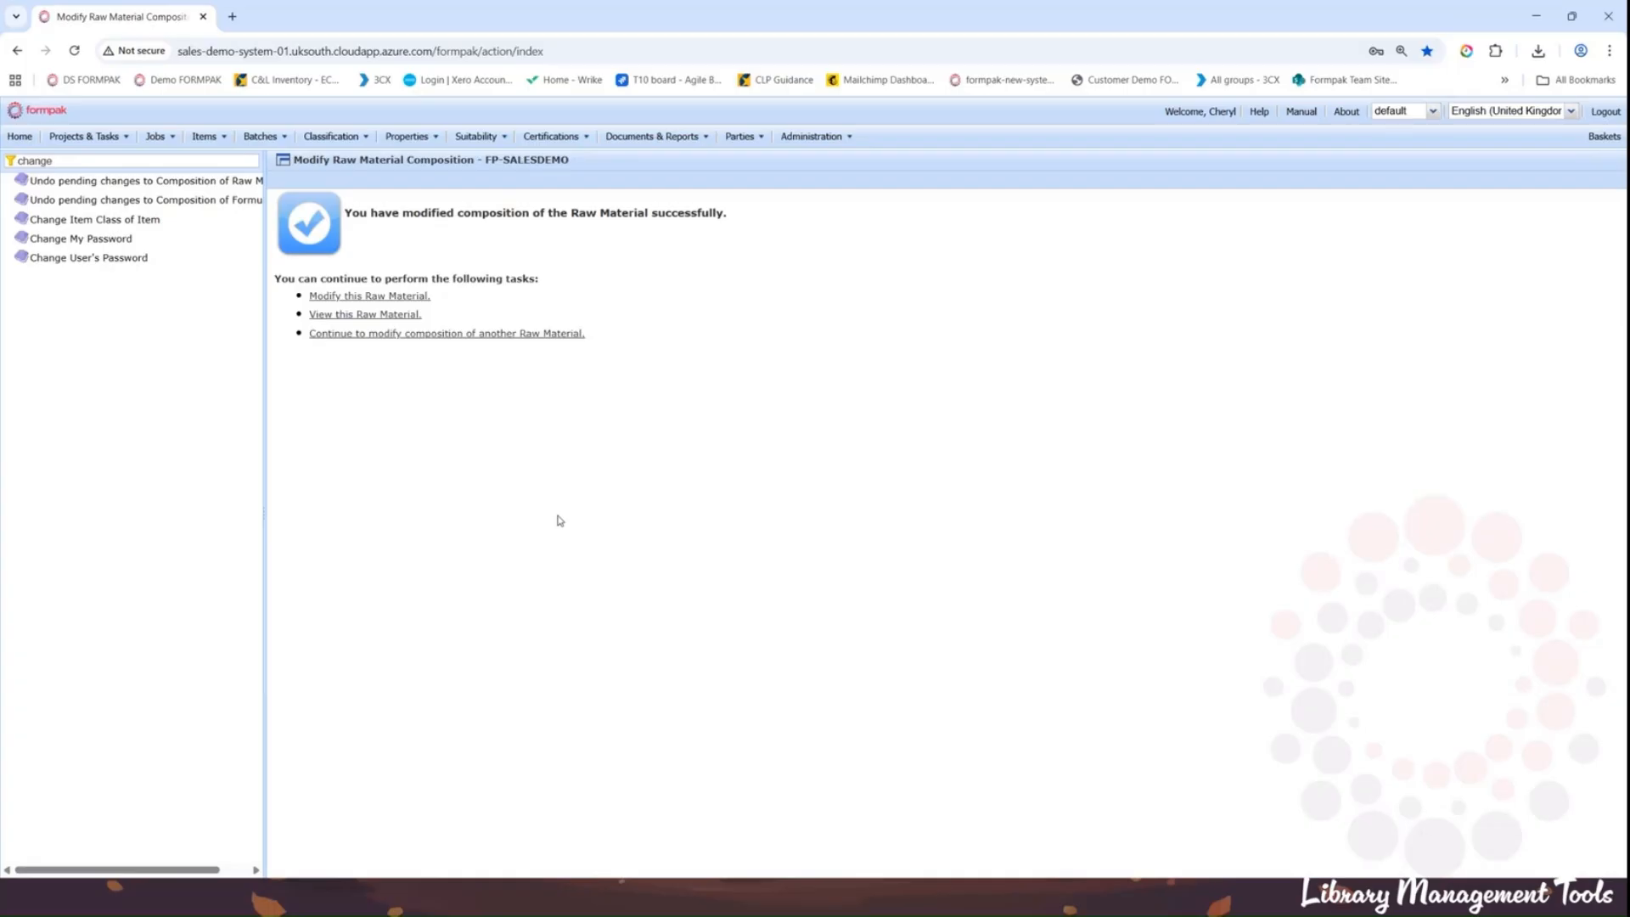
Step: Find the Modify a Formulation's Composition function and open the composition of formulation F000217 for editing
double_click(69, 166)
key("BackSpace")
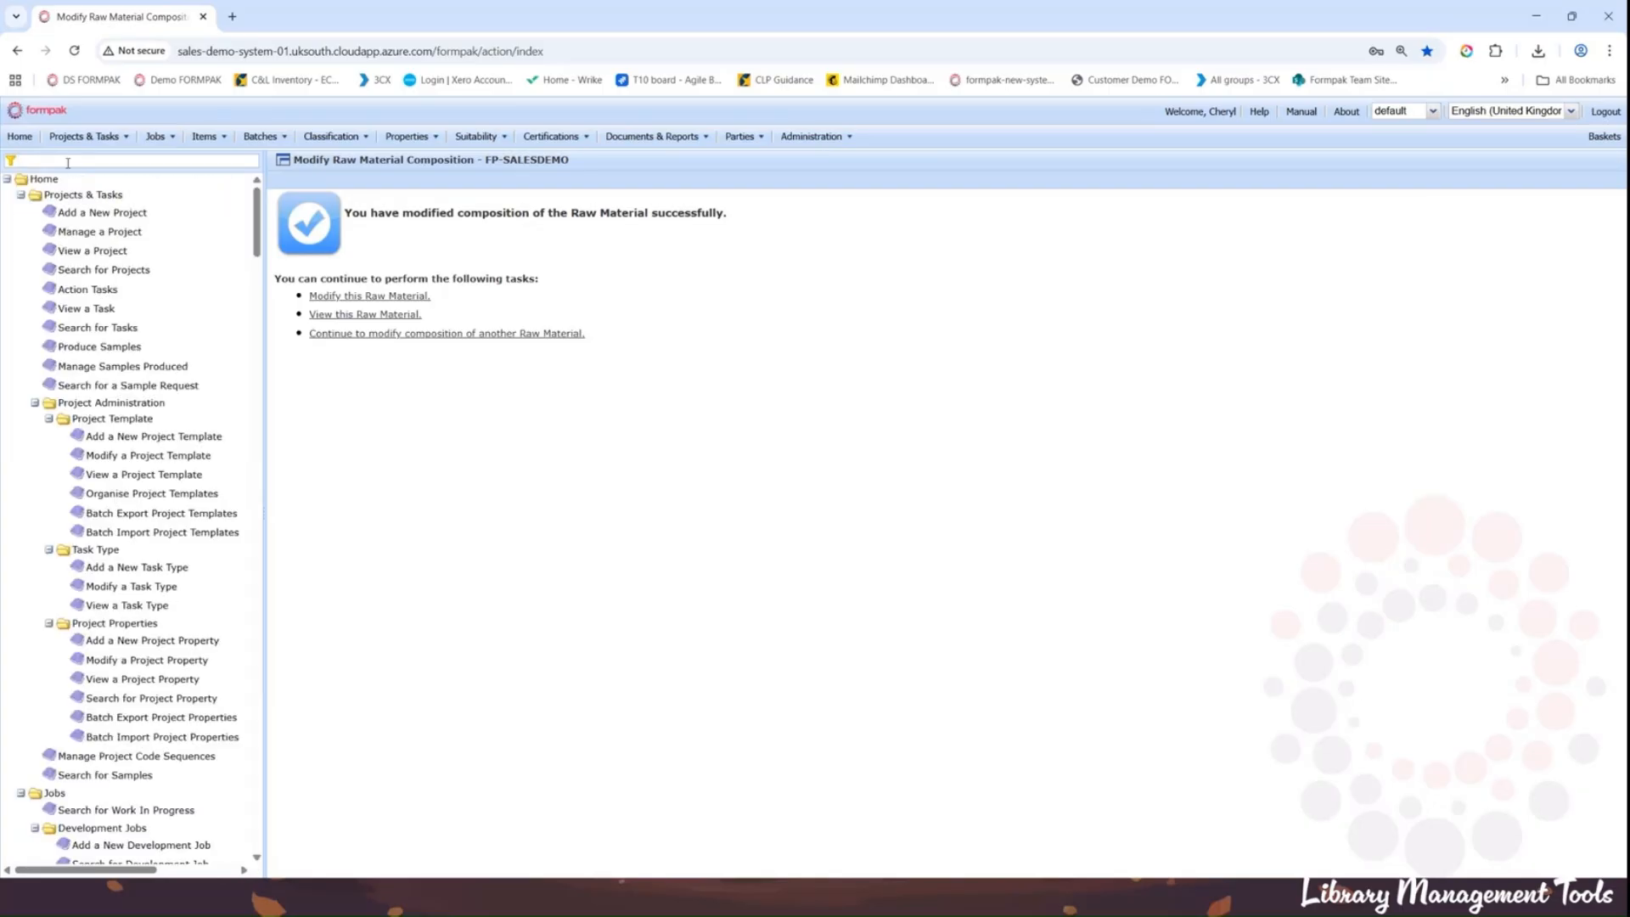
type("modify")
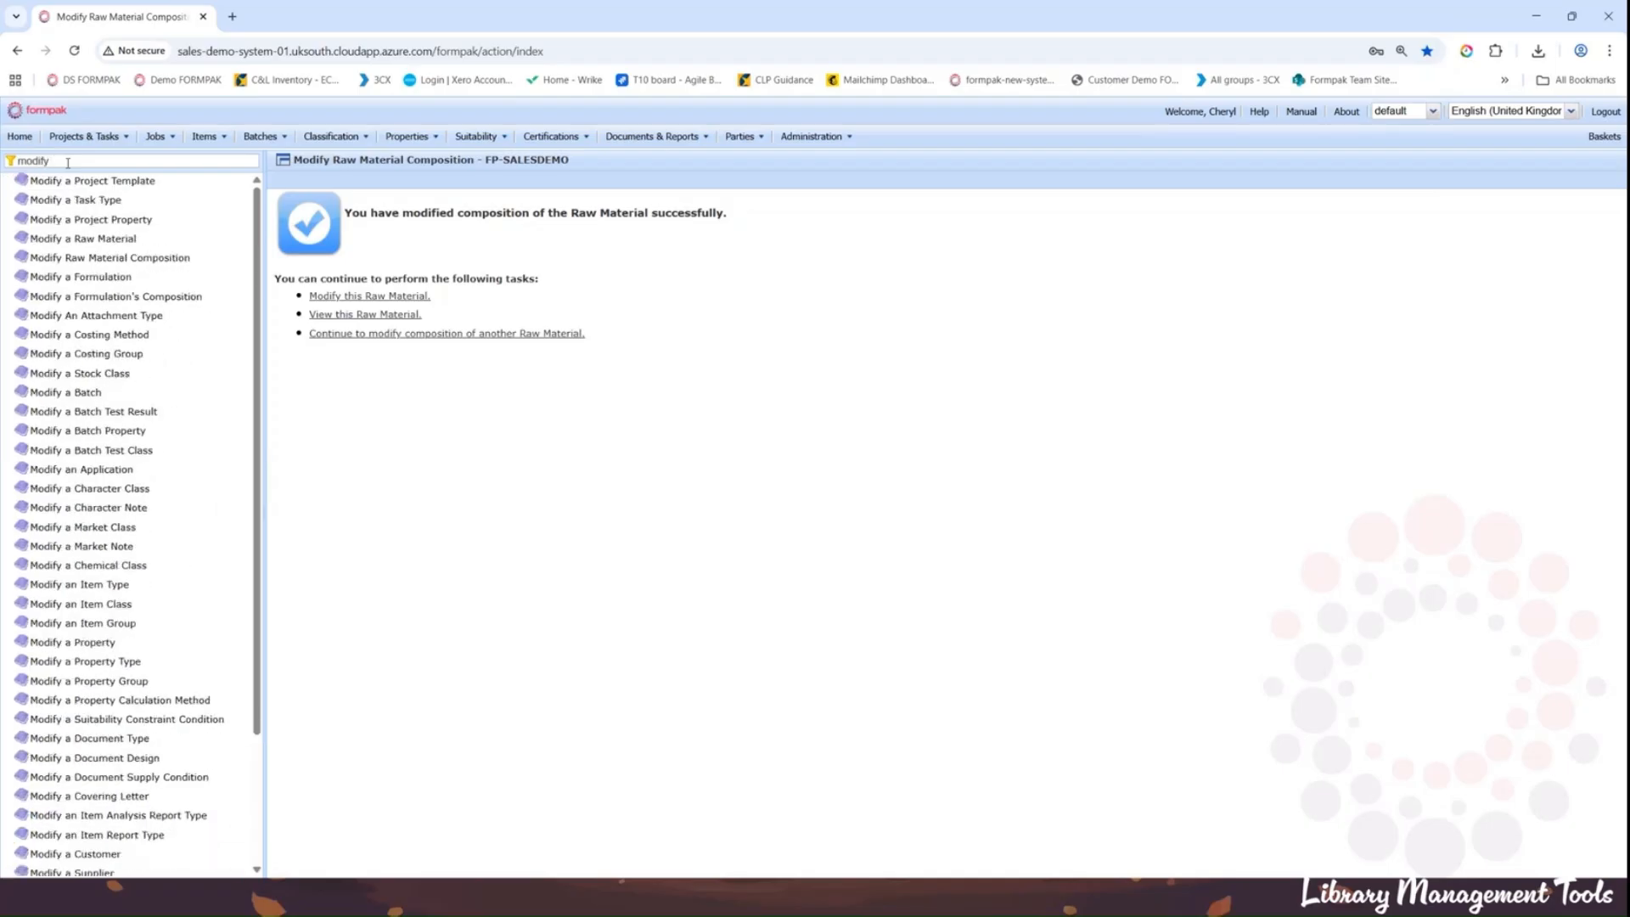
type(" for")
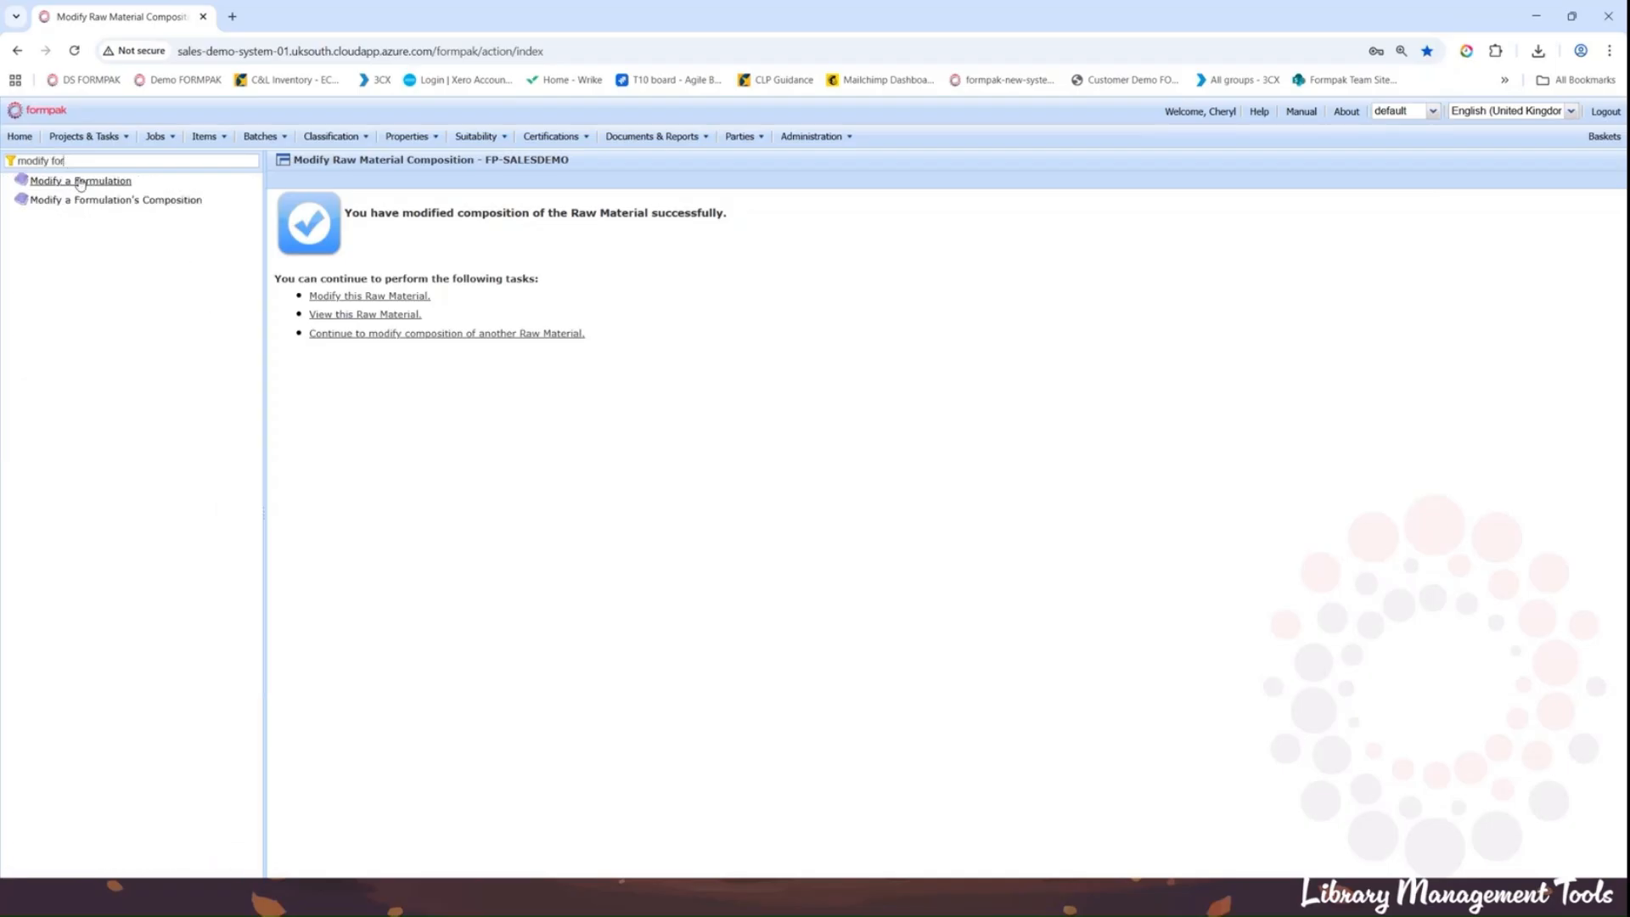
left_click(83, 199)
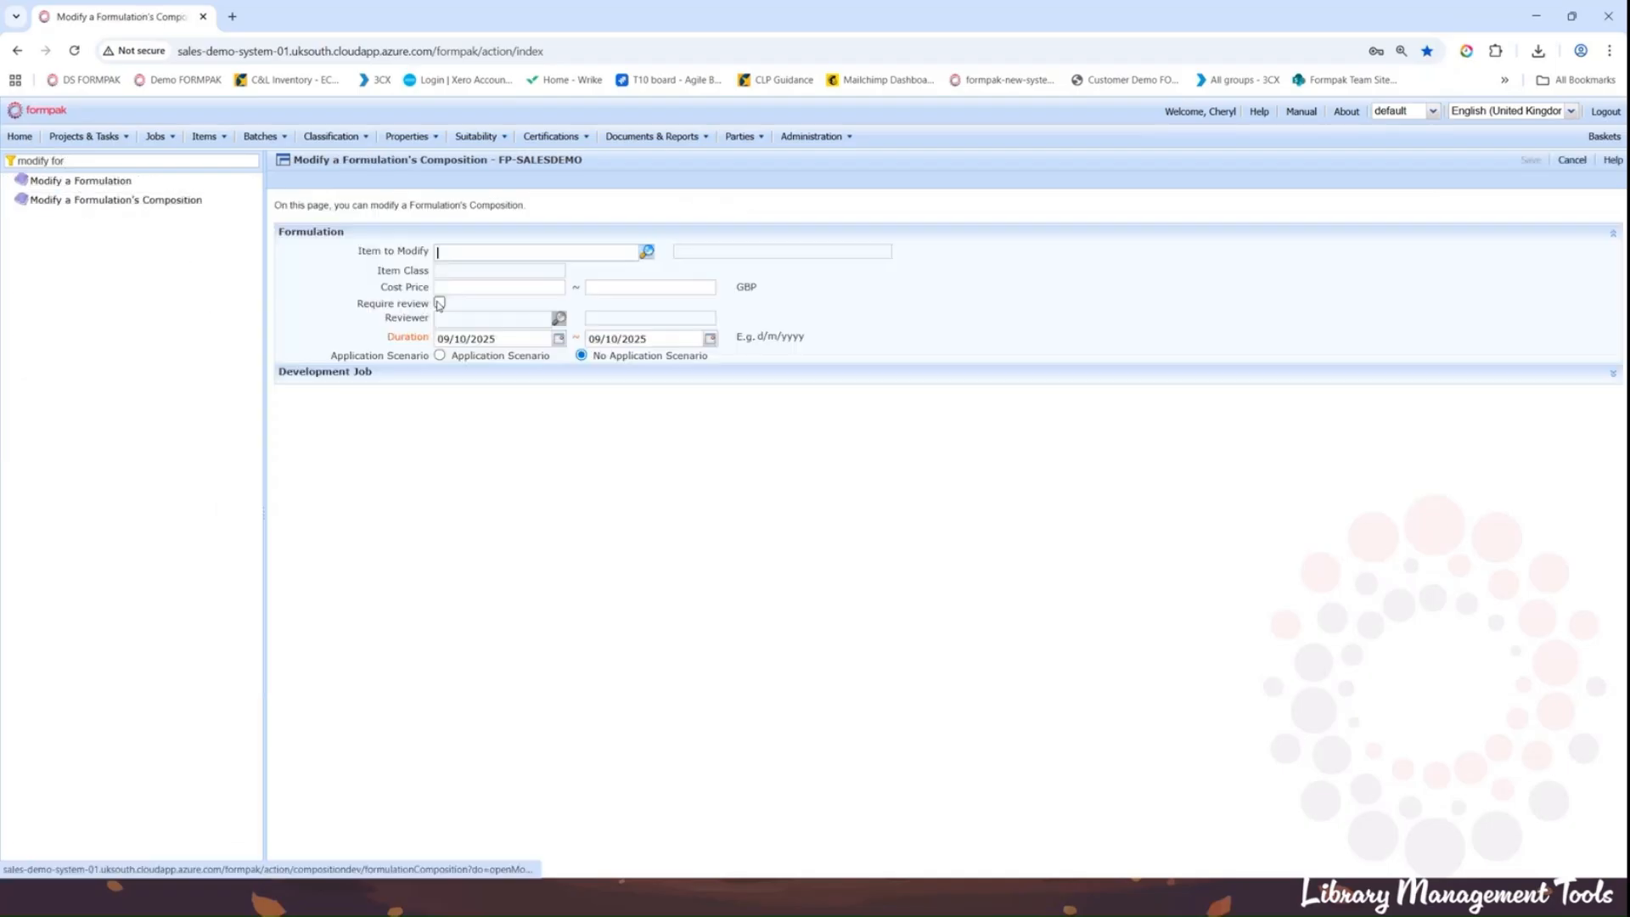
left_click(457, 255)
type("f000217")
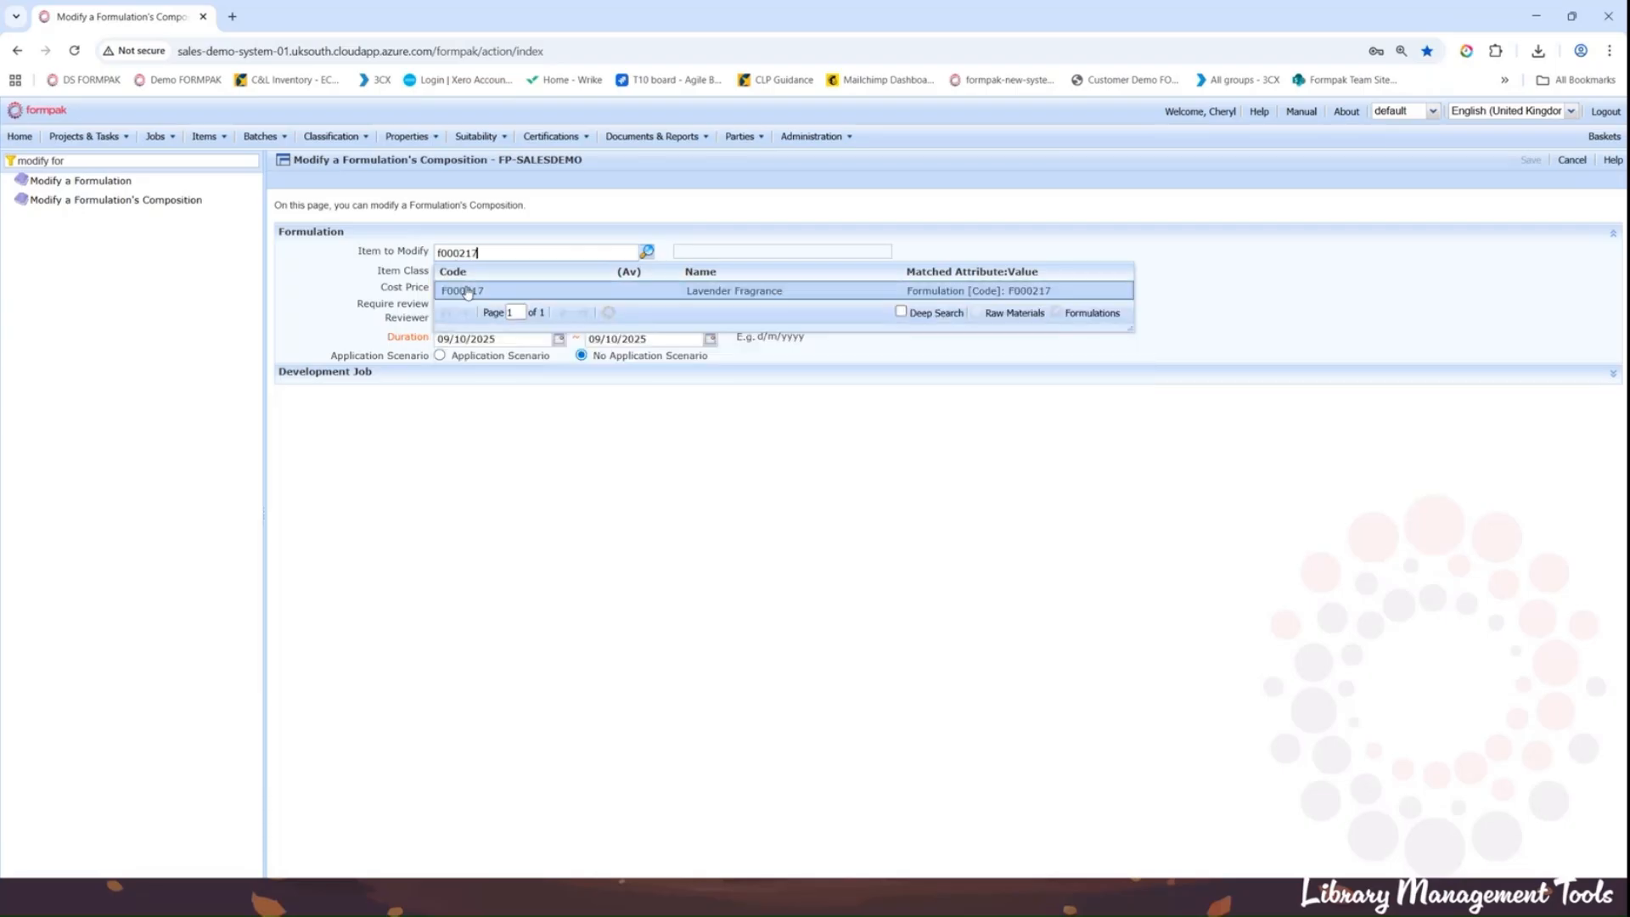
left_click(1068, 291)
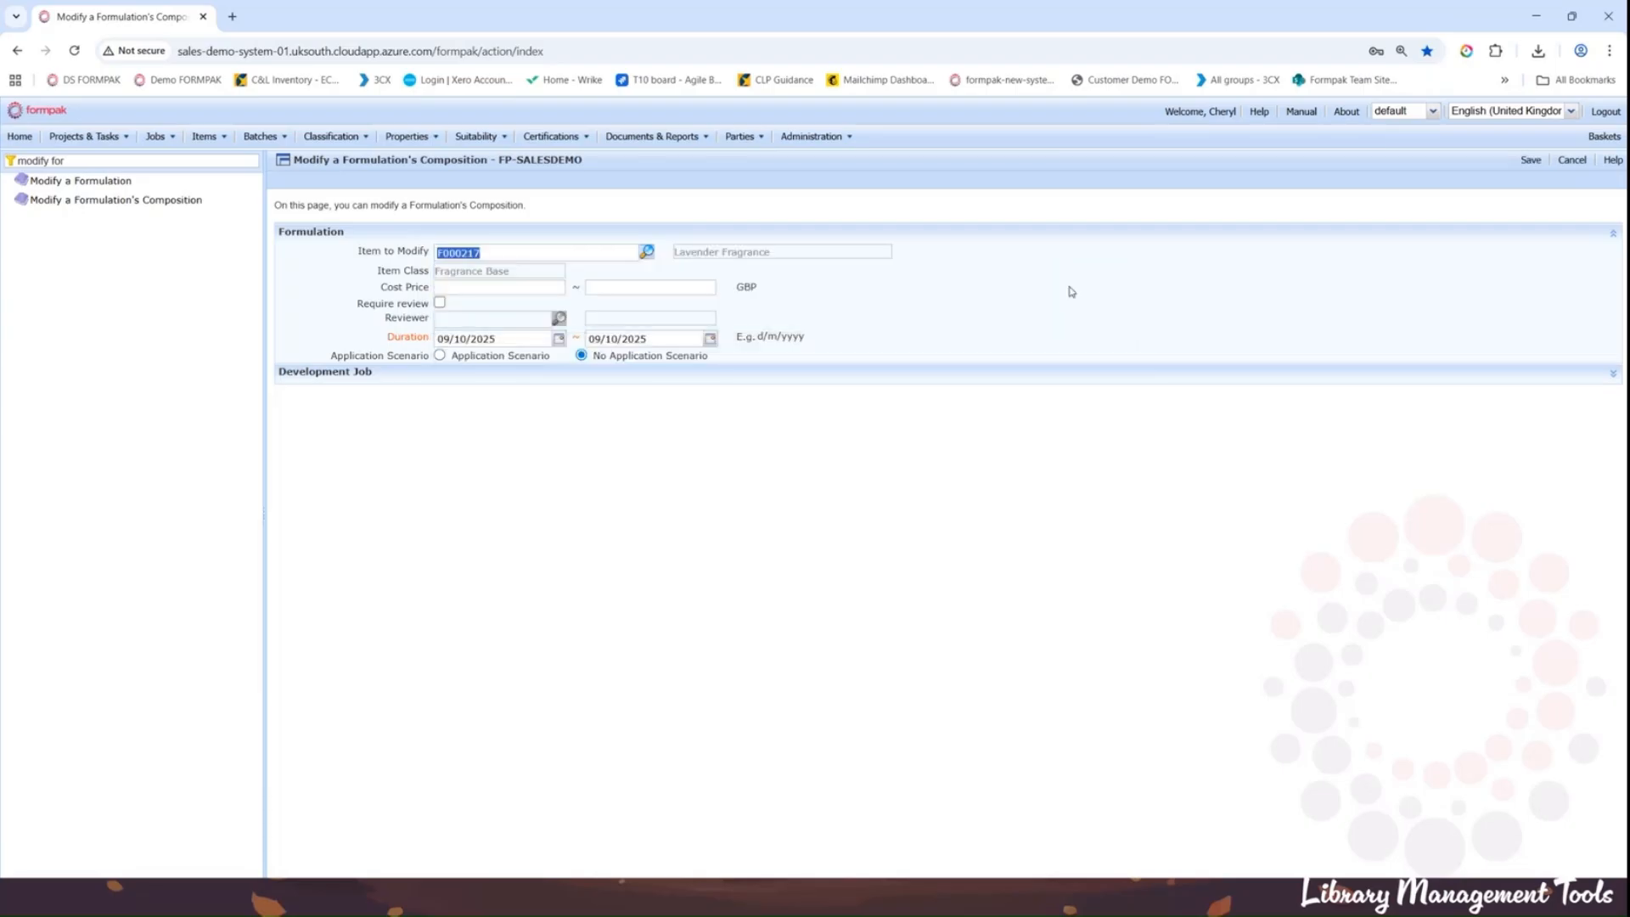
left_click(1531, 159)
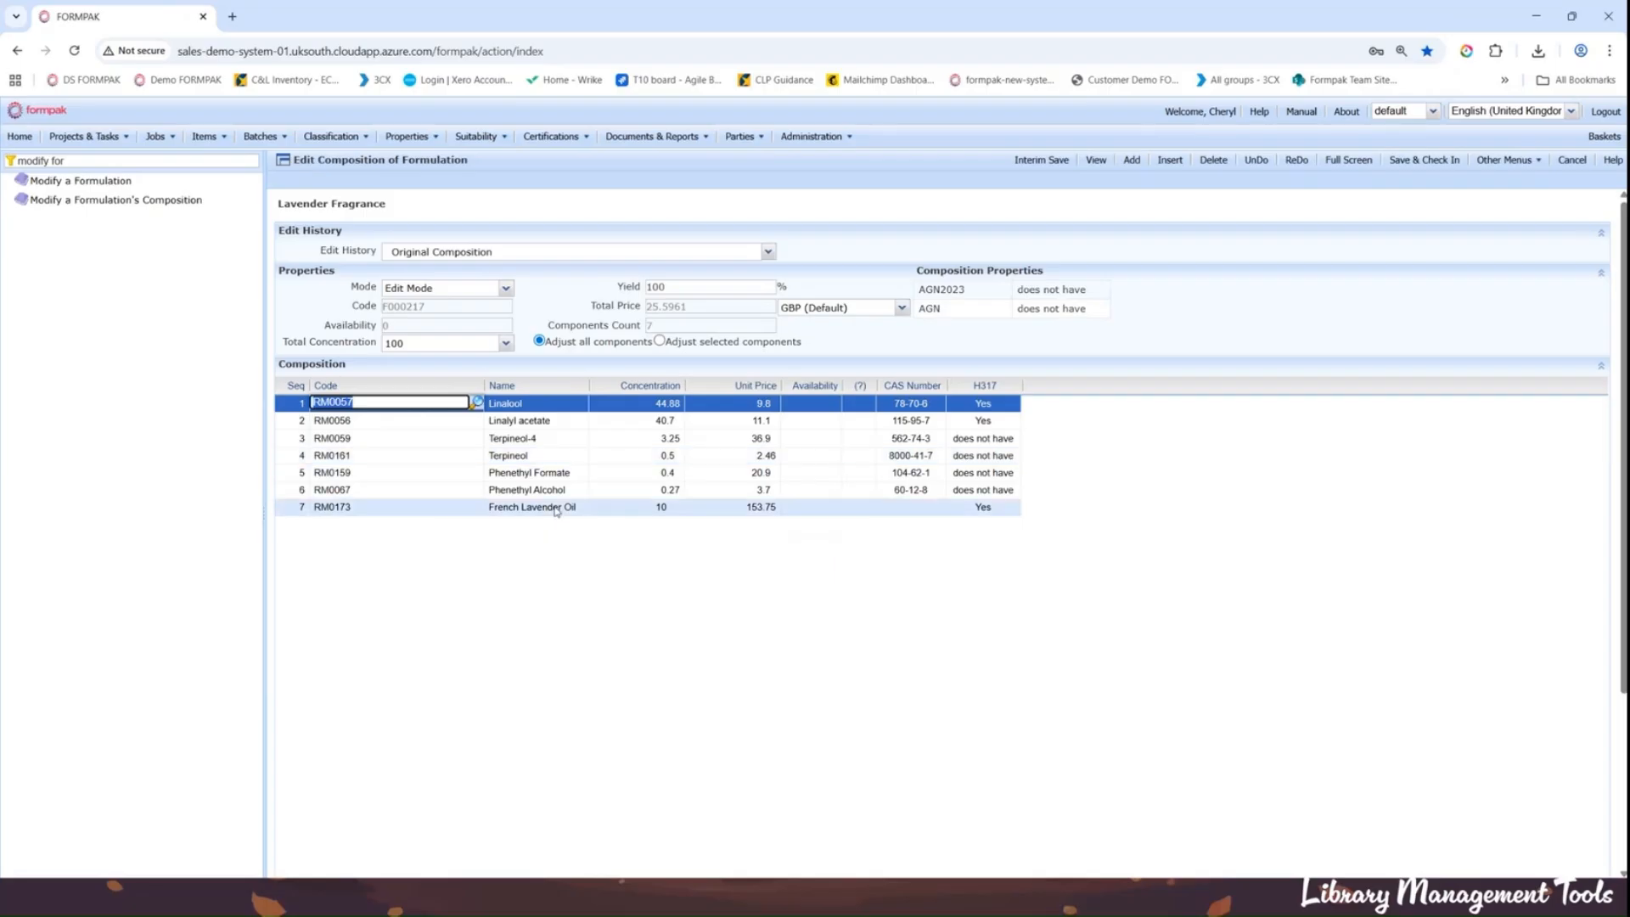
Step: Add a new component line after French Lavender Oil and search its code for rm
left_click(553, 508)
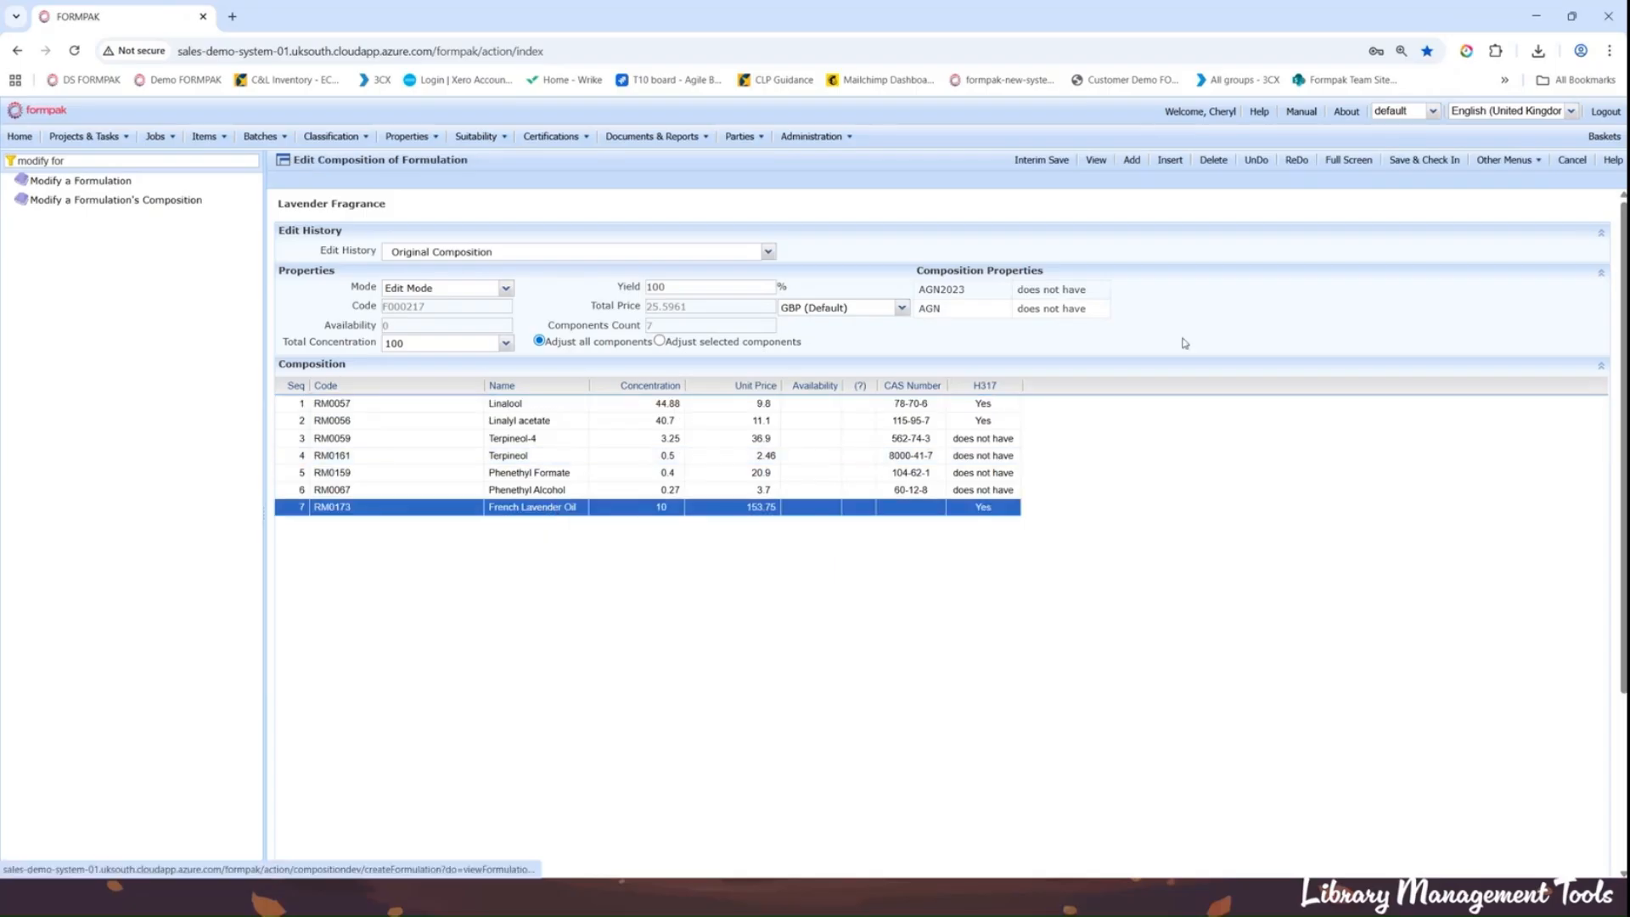
left_click(1133, 161)
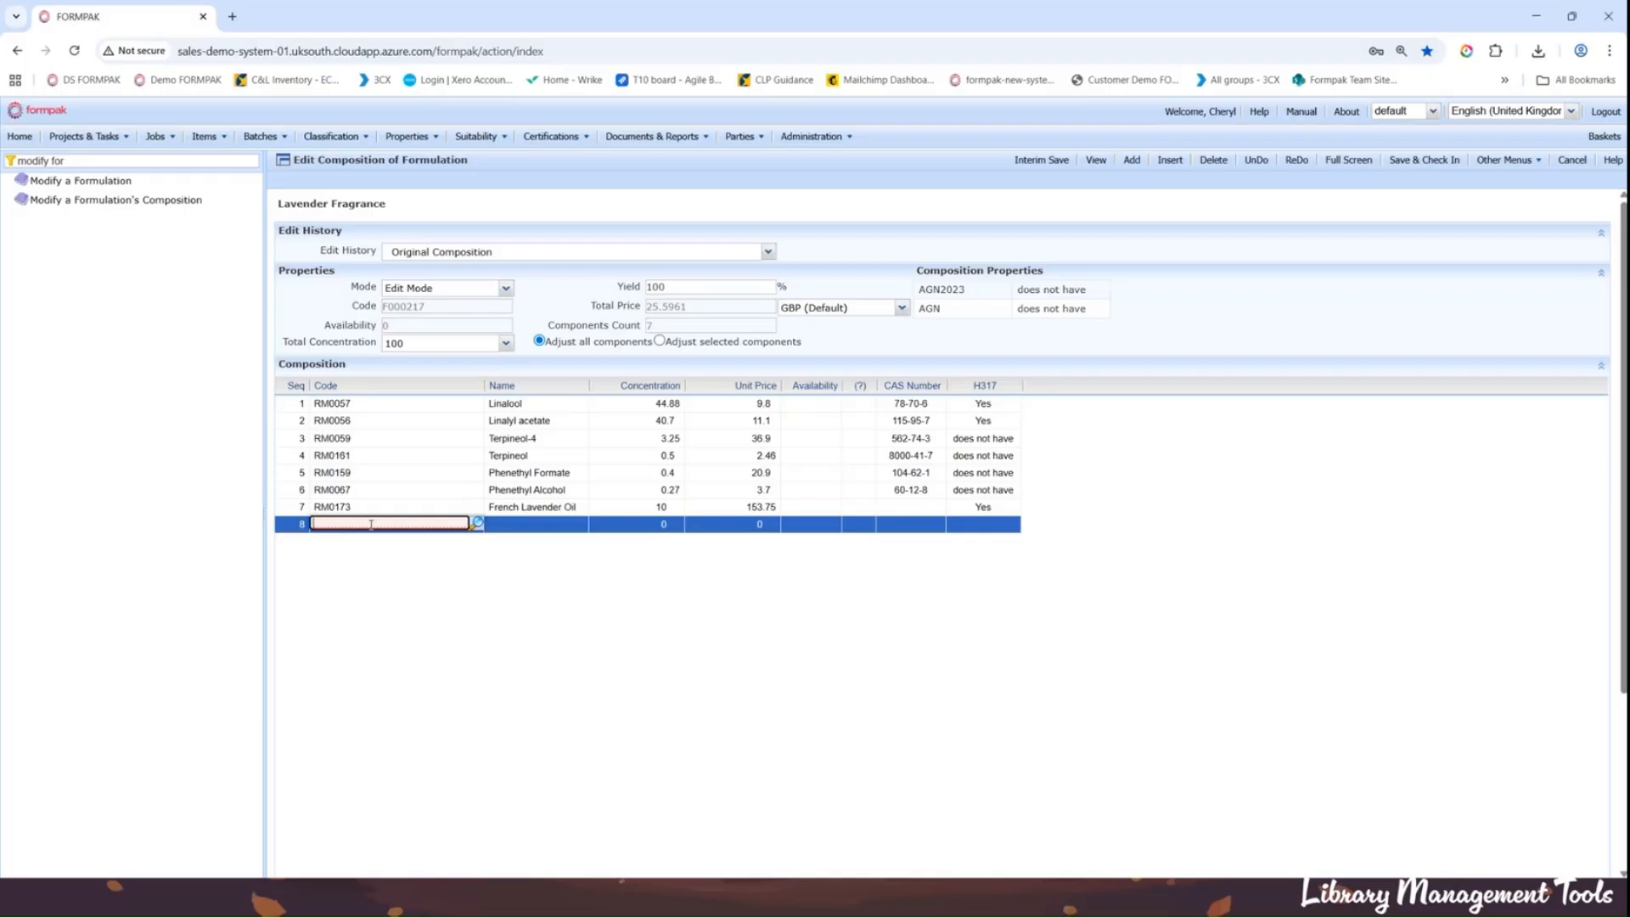
type("rm")
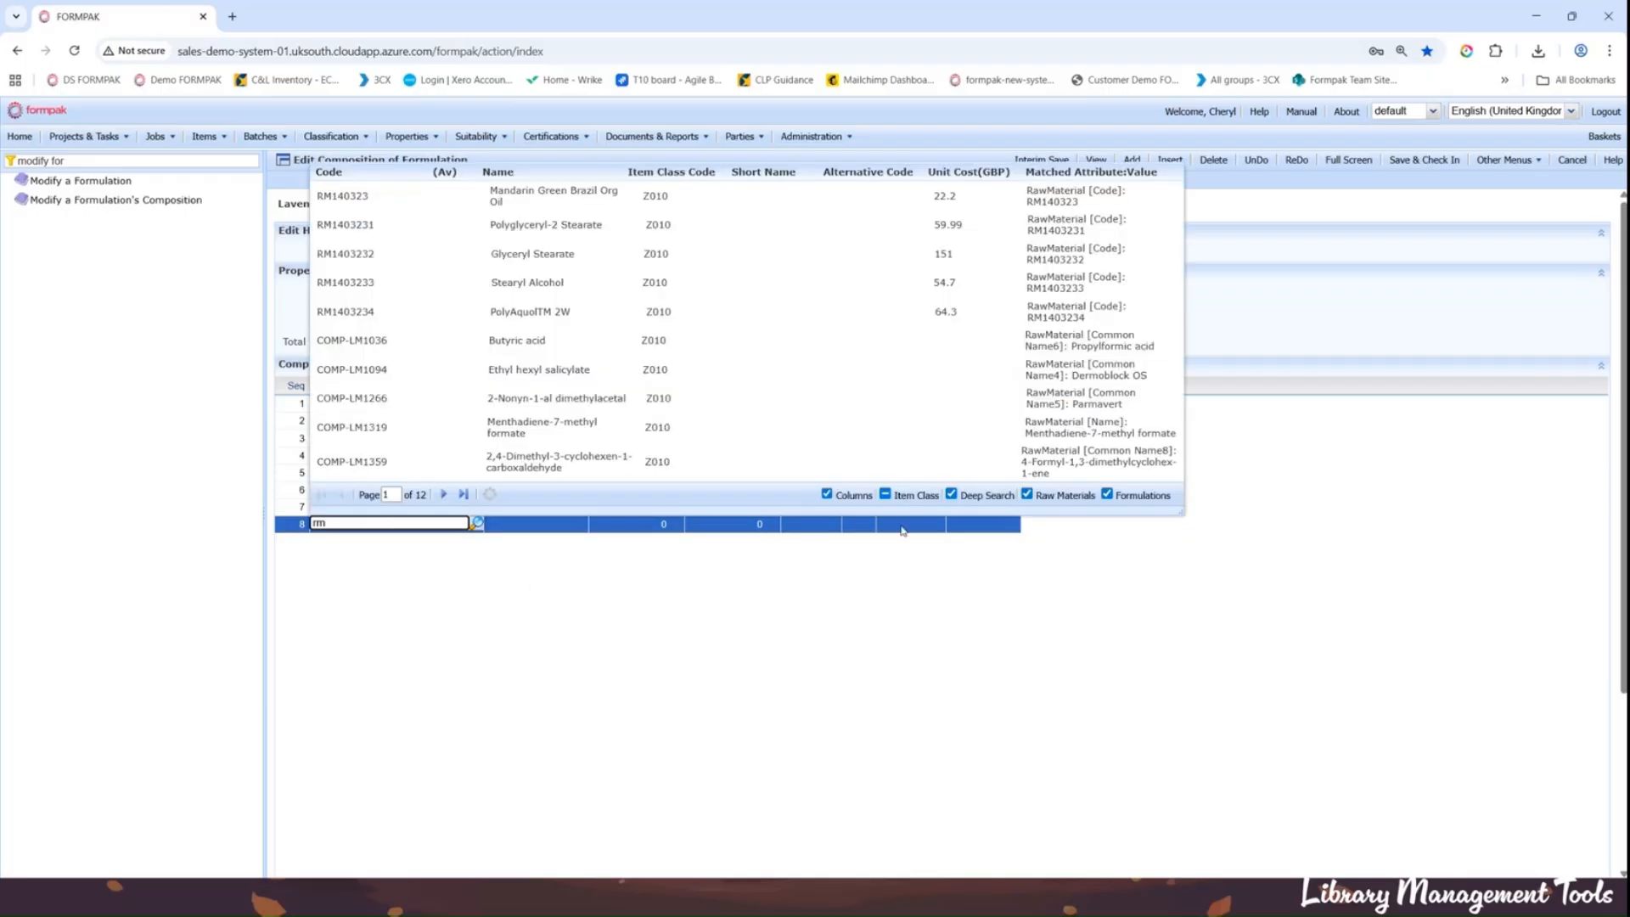
Step: Review the formulation and raw material item classes included in Instant Search and save the current selection as default
left_click(886, 495)
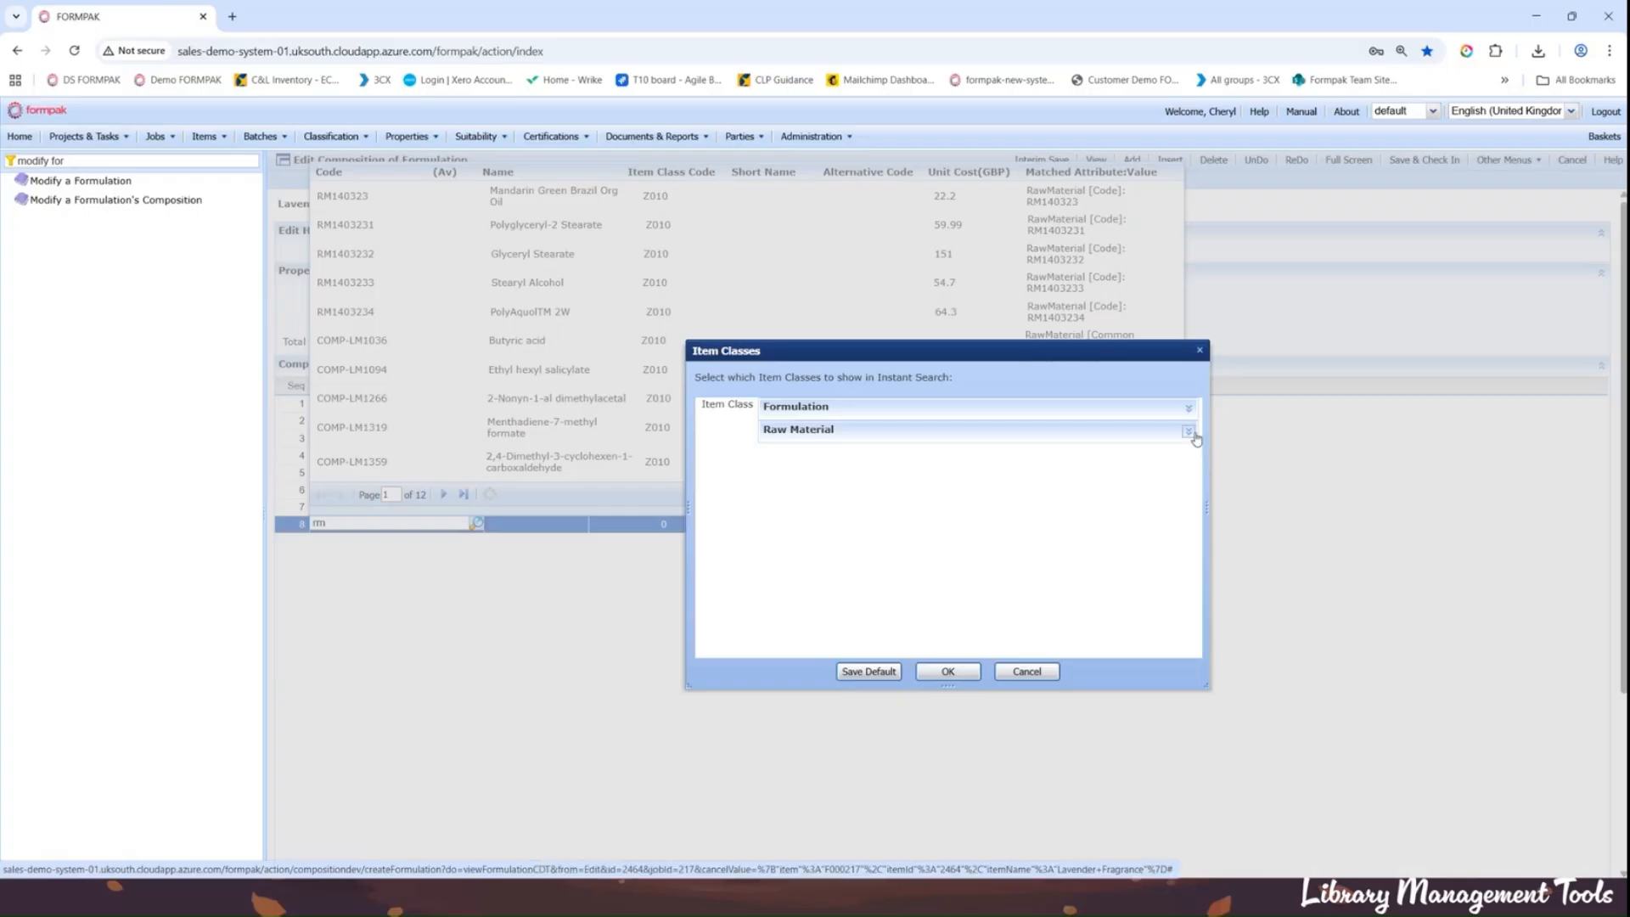
left_click(1189, 432)
scroll(963, 519, "down", 3)
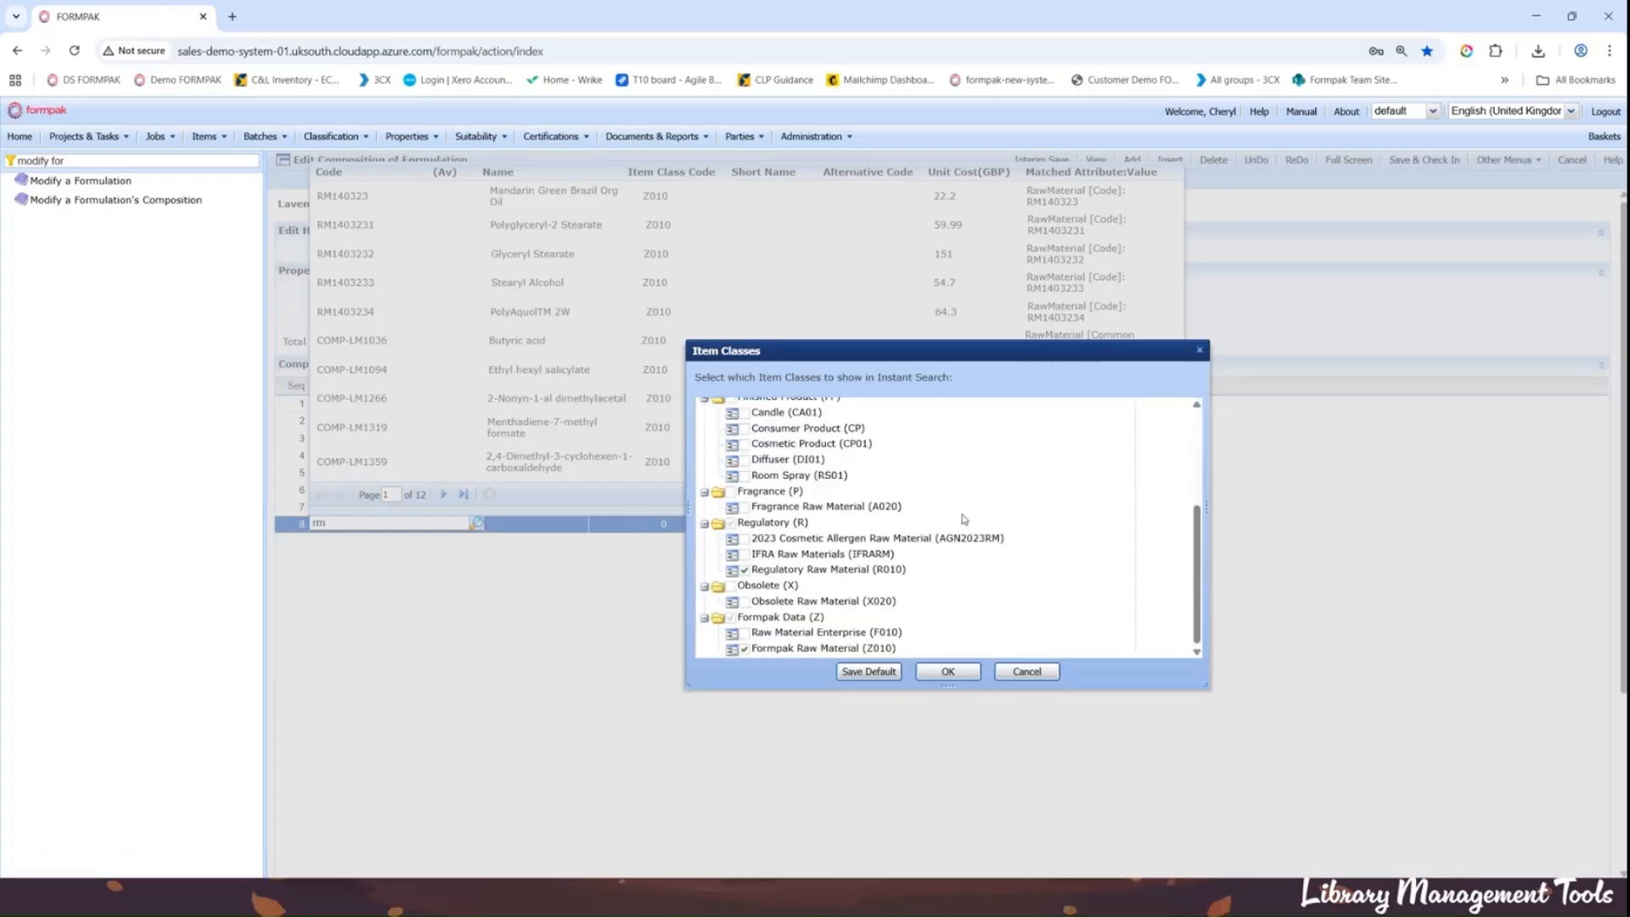
scroll(962, 519, "up", 3)
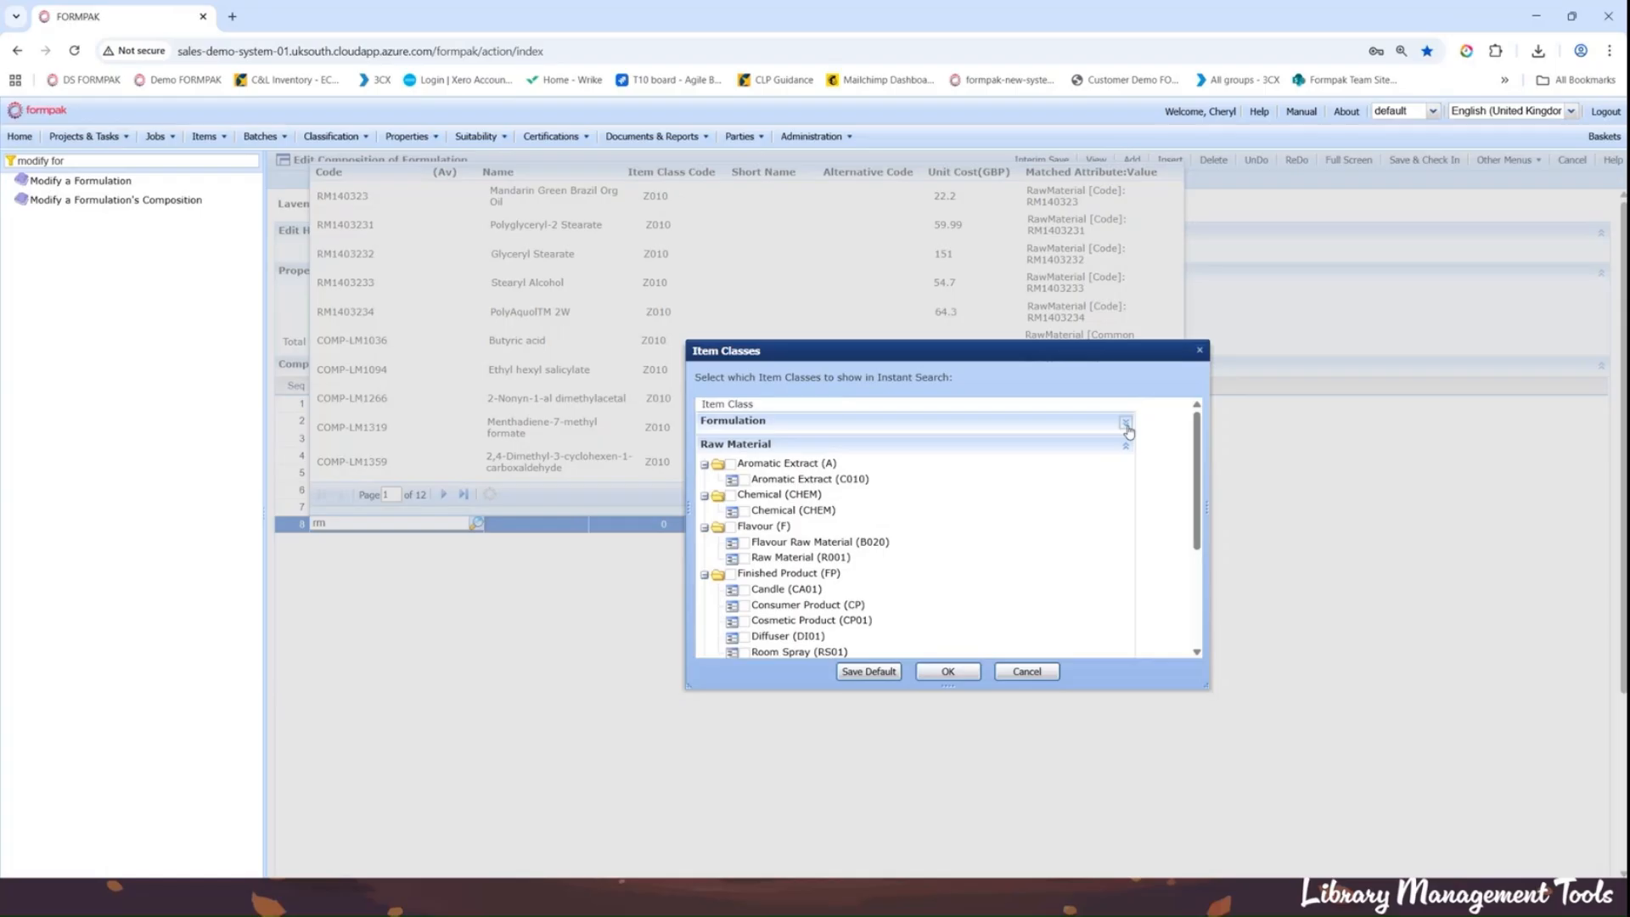
scroll(1019, 476, "down", 5)
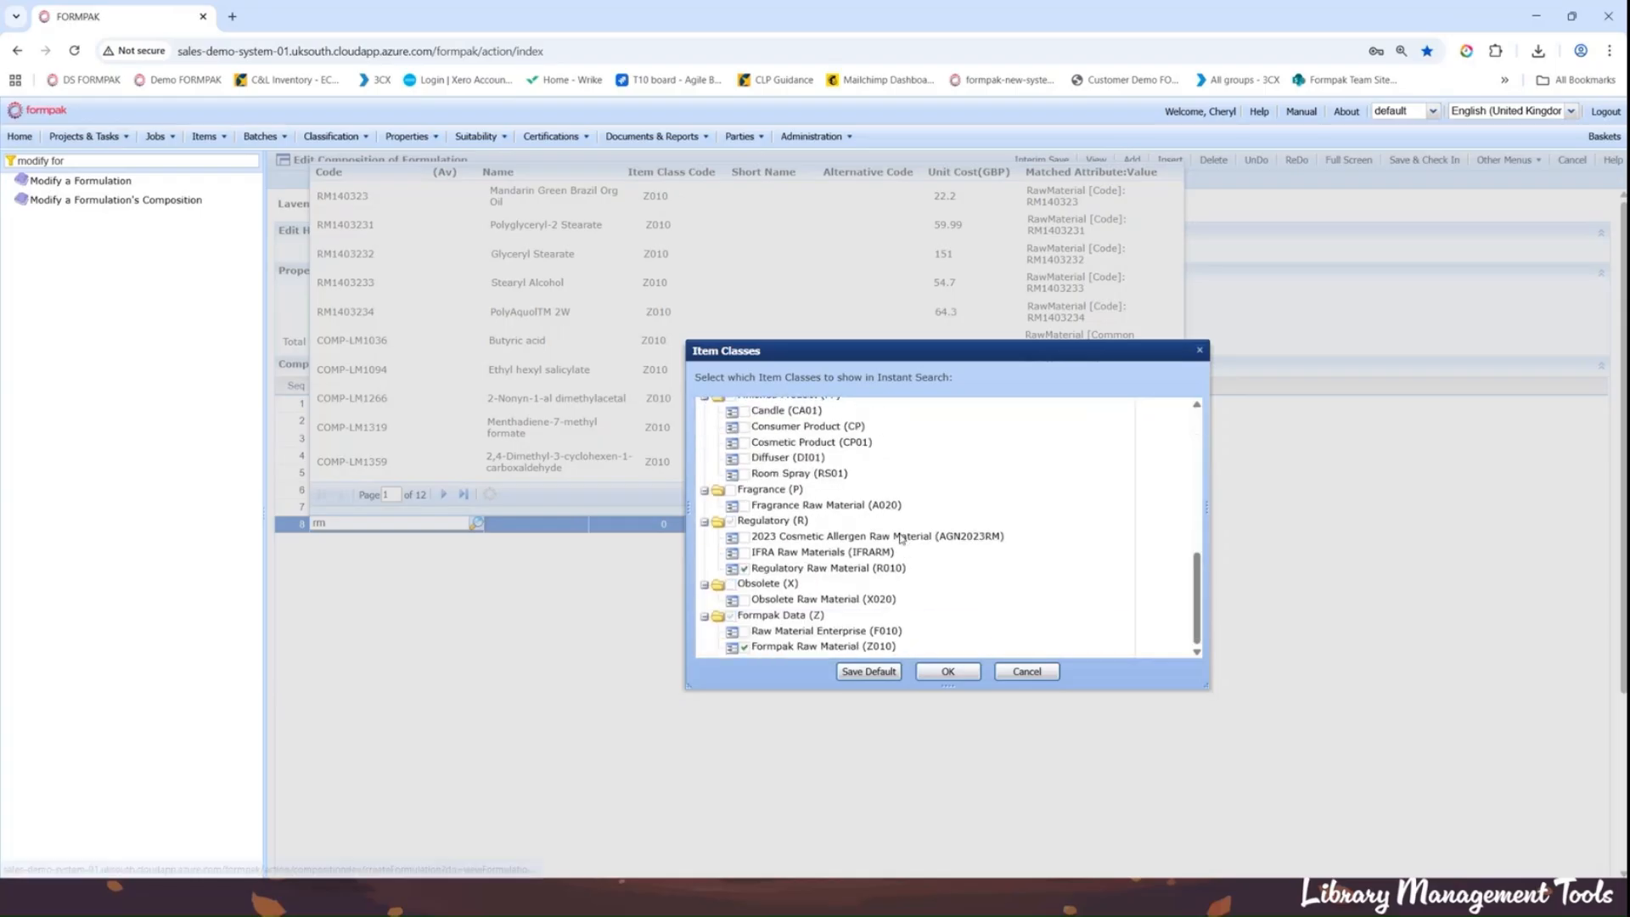
scroll(901, 535, "up", 5)
scroll(901, 538, "down", 3)
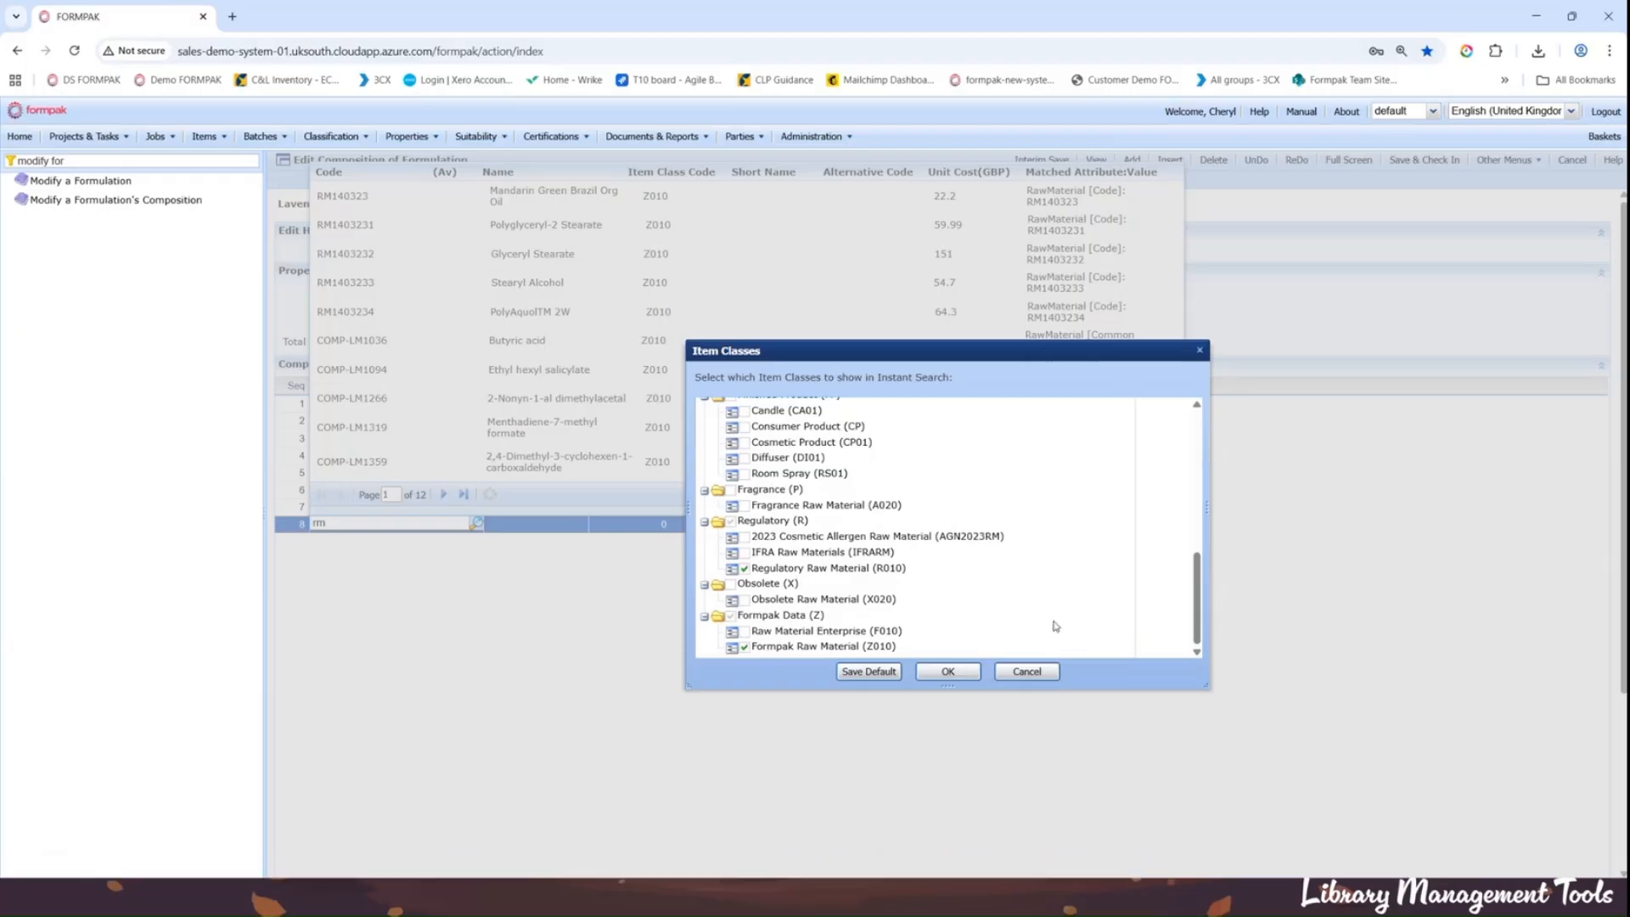
scroll(1055, 626, "up", 10)
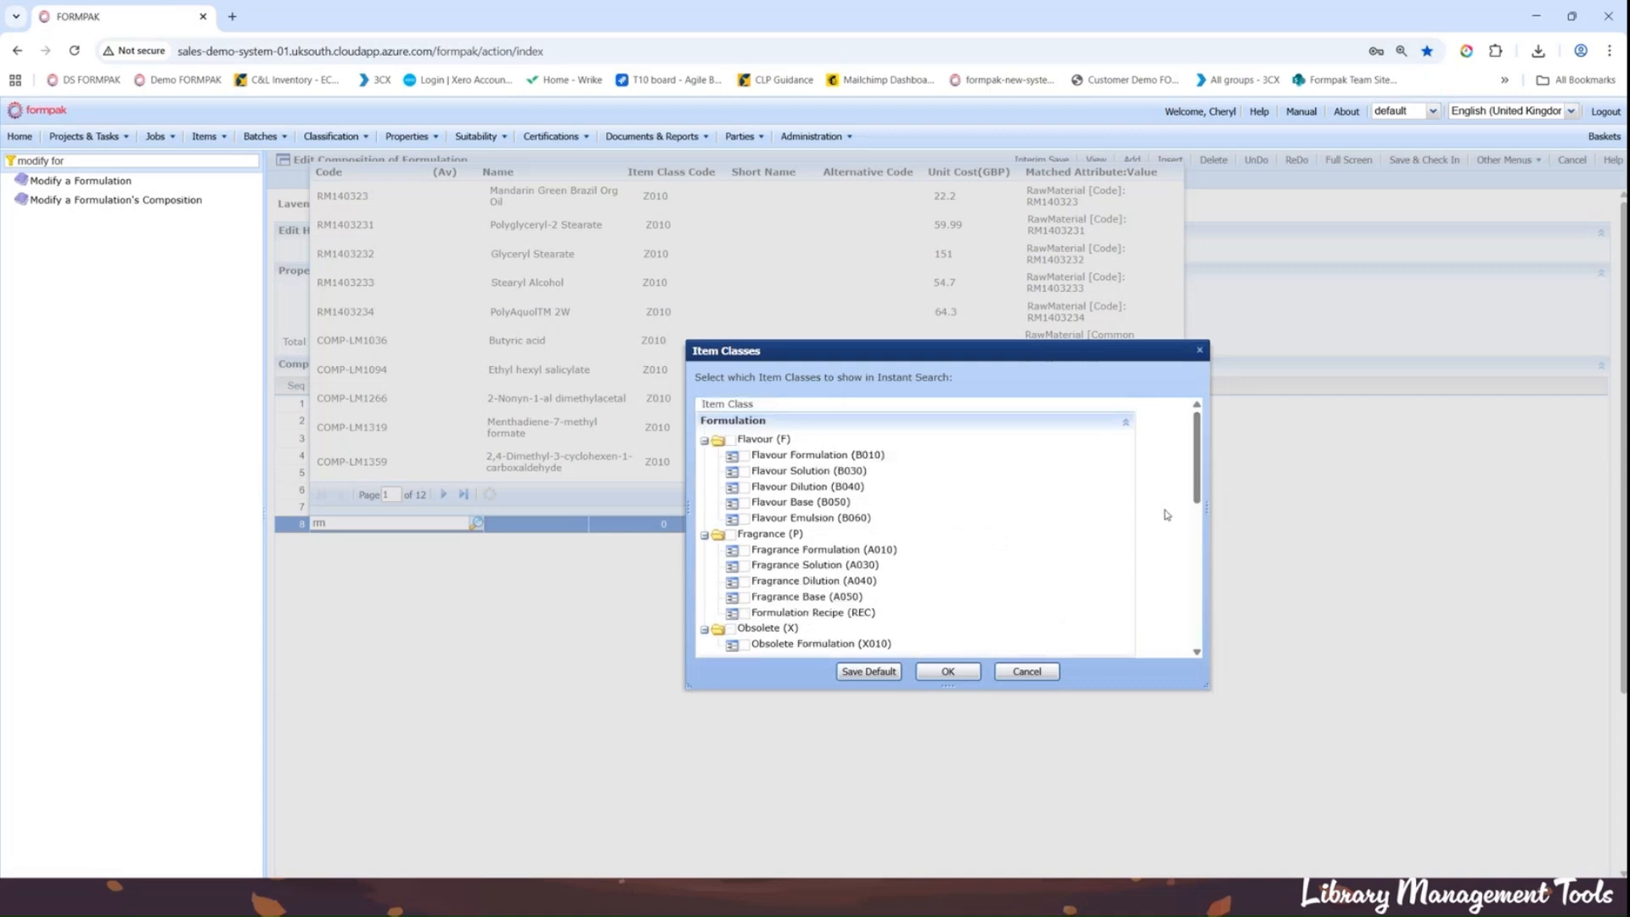
left_click(883, 677)
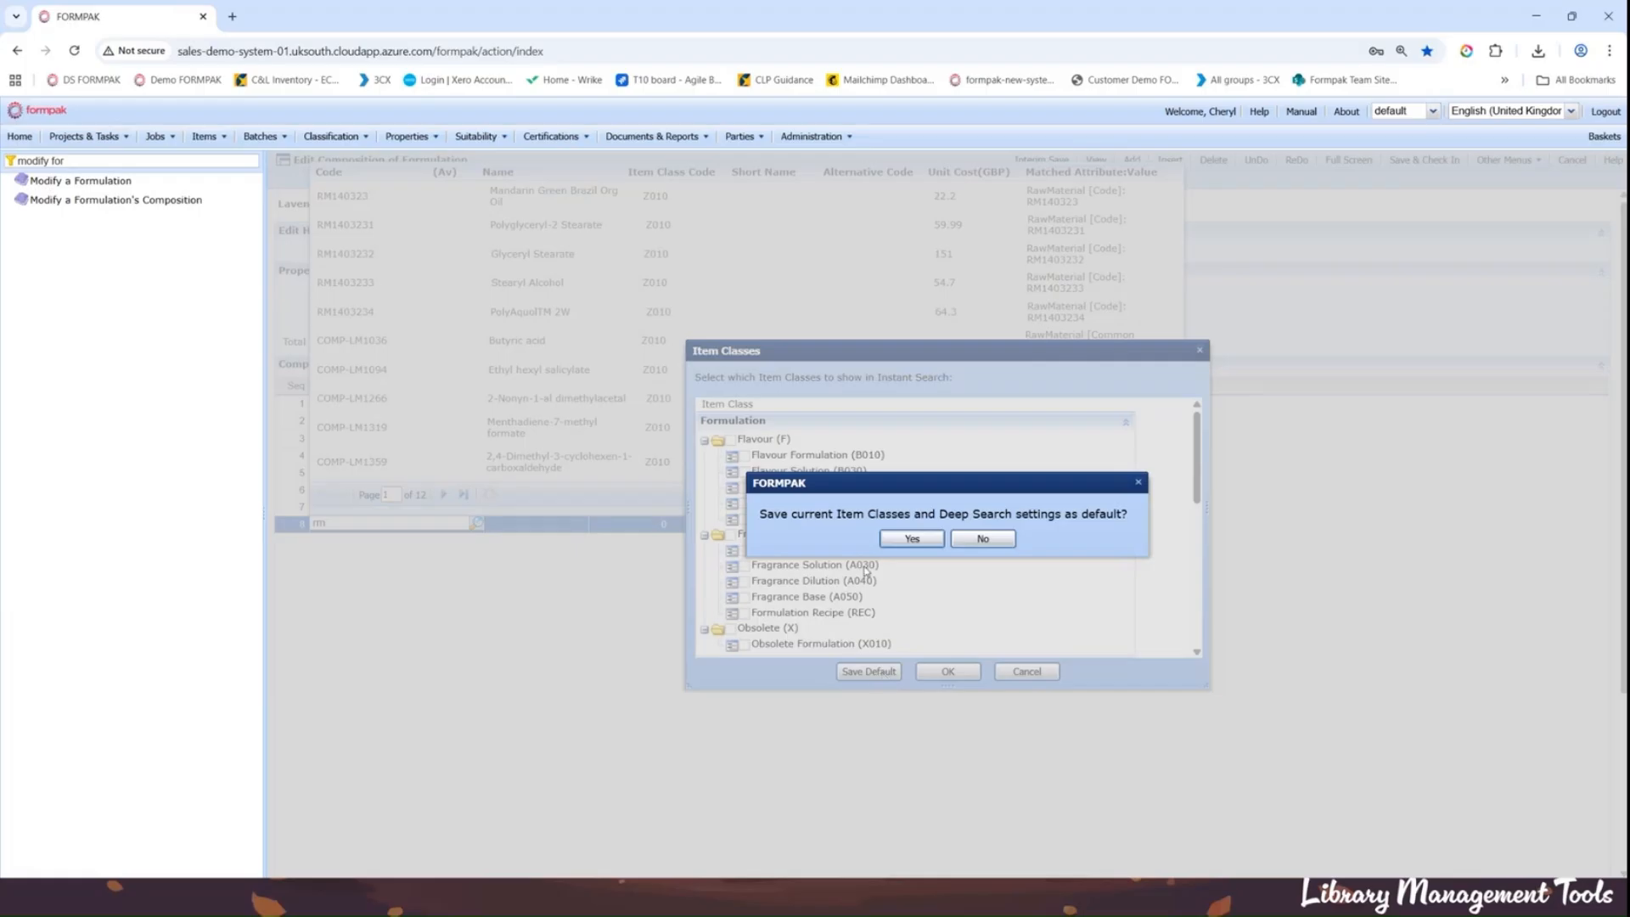
left_click(910, 539)
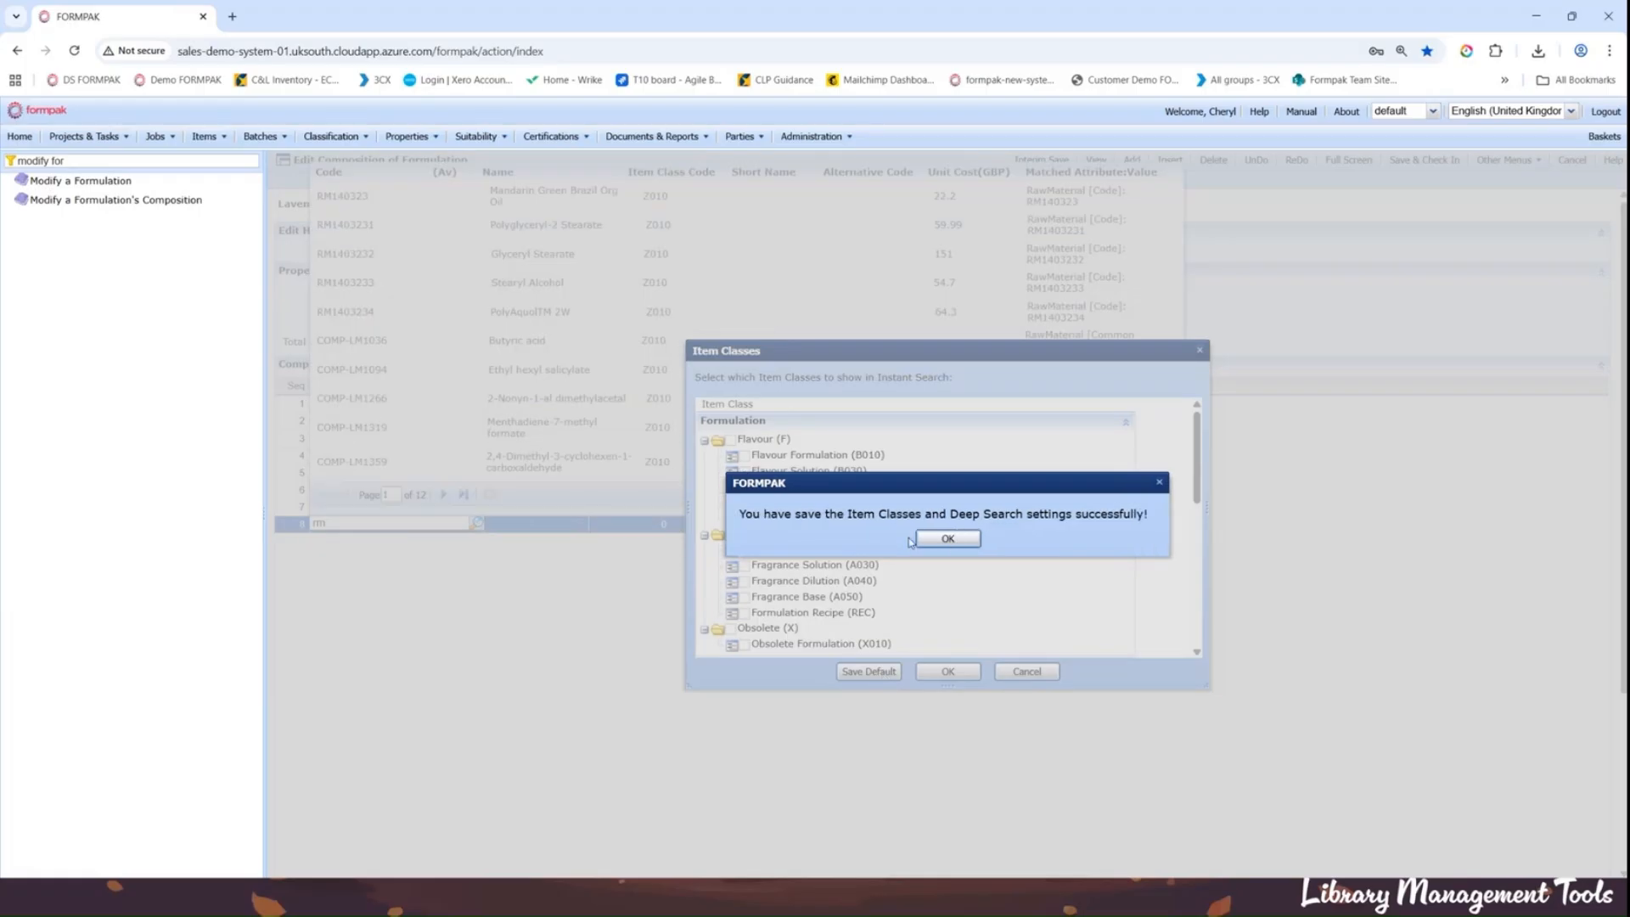
left_click(947, 539)
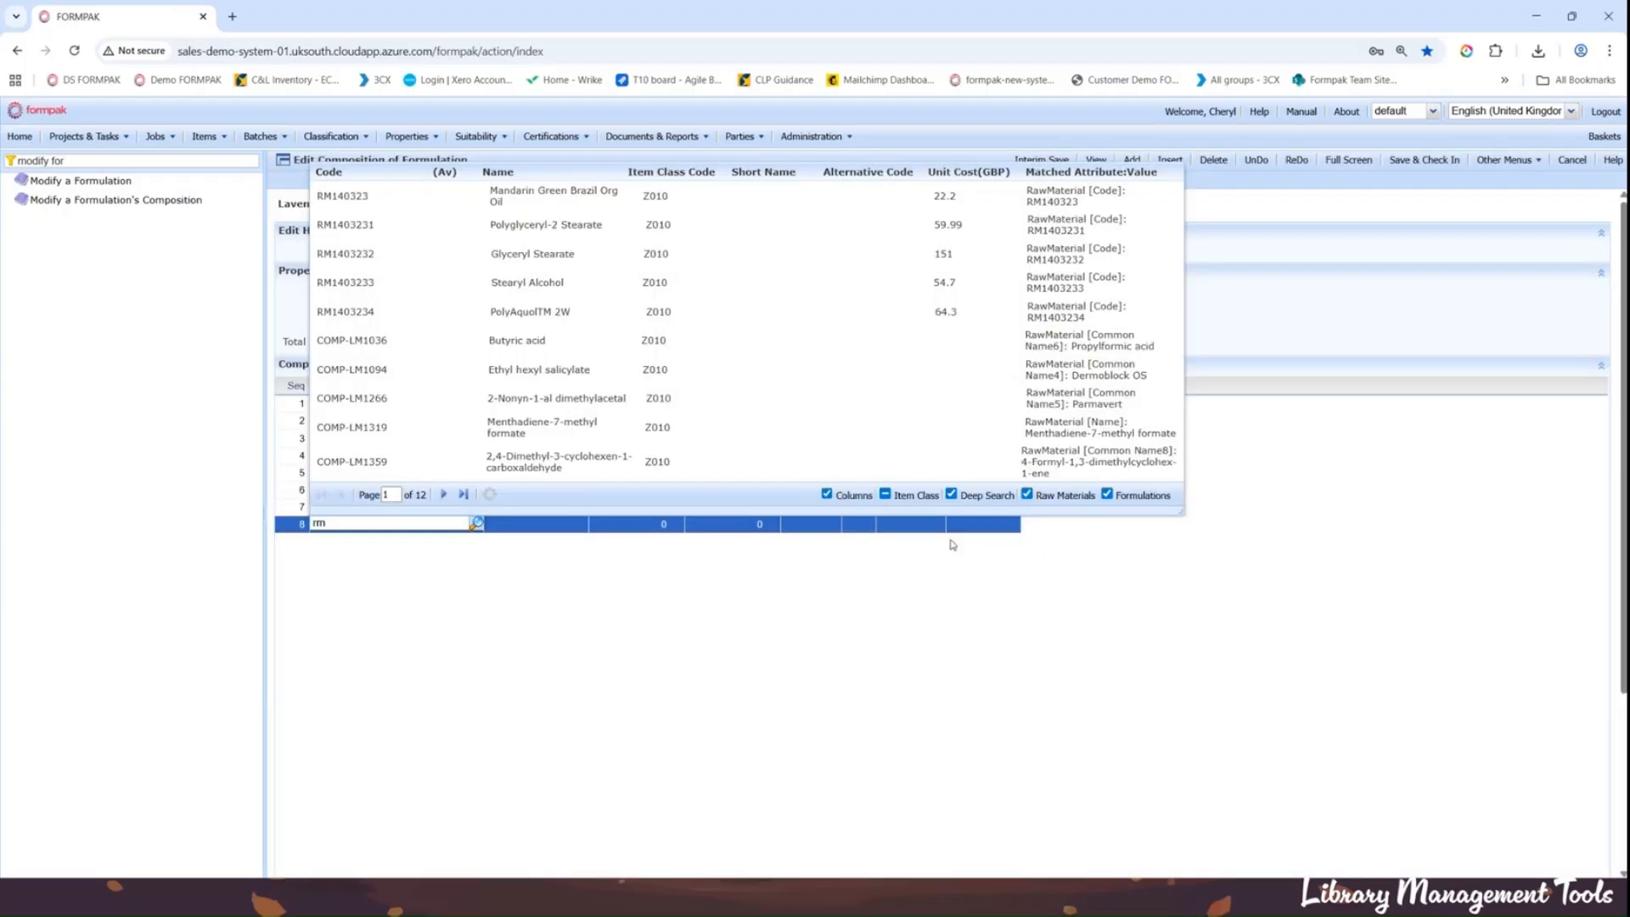
Step: Show Item Class Code, Short Name and Alternative Code as additional Instant Search columns and save them as default
left_click(827, 495)
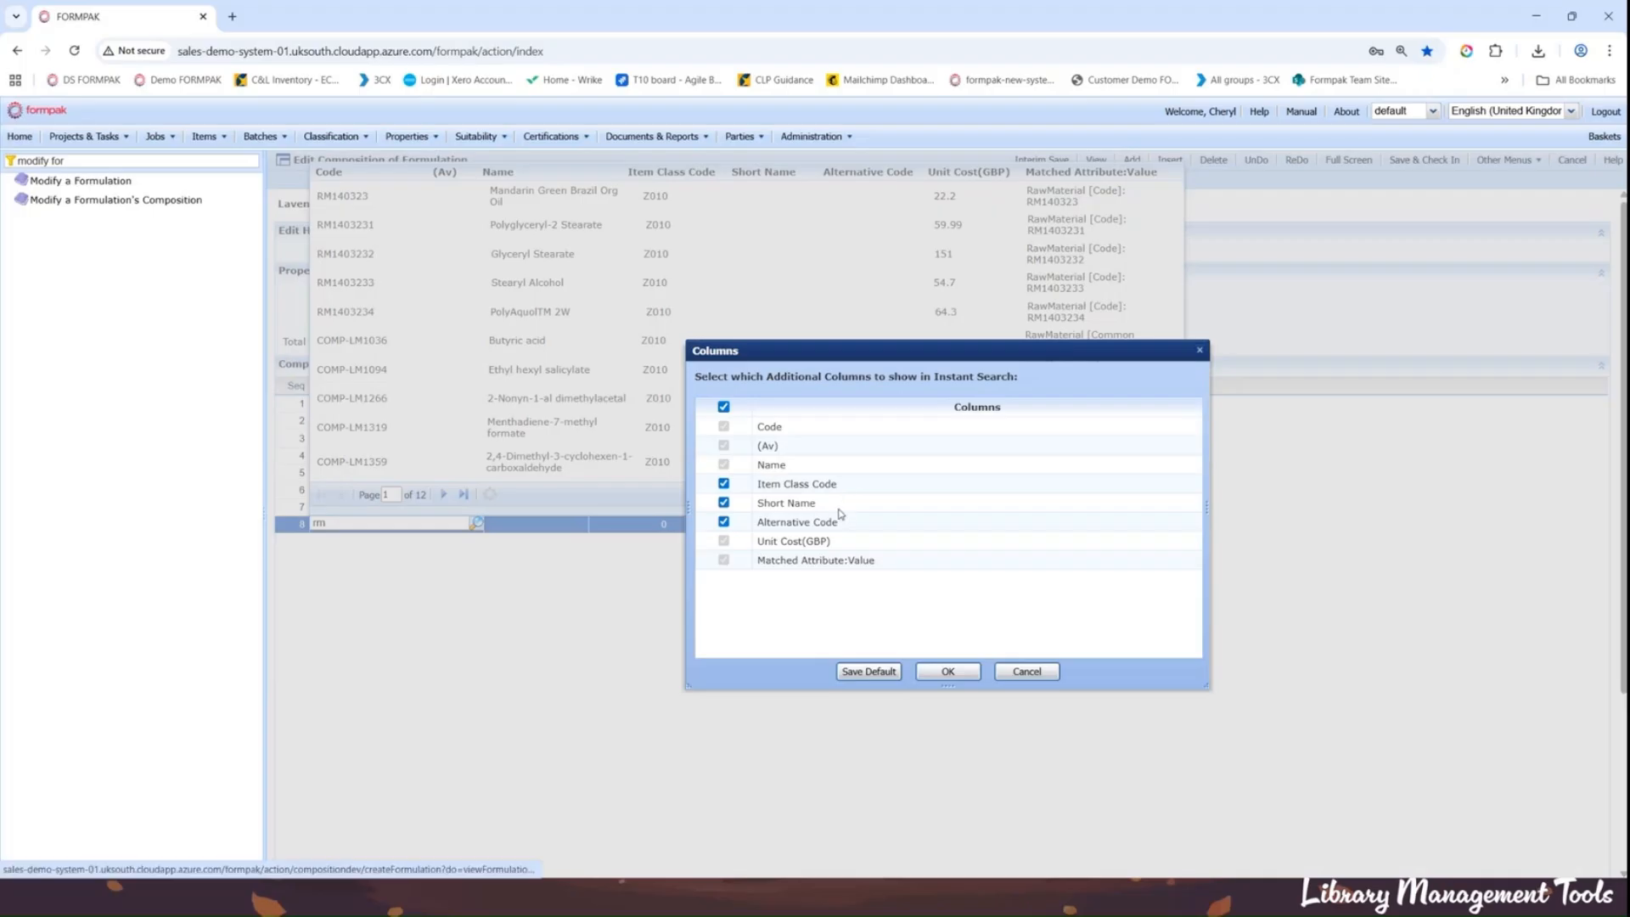
left_click(724, 486)
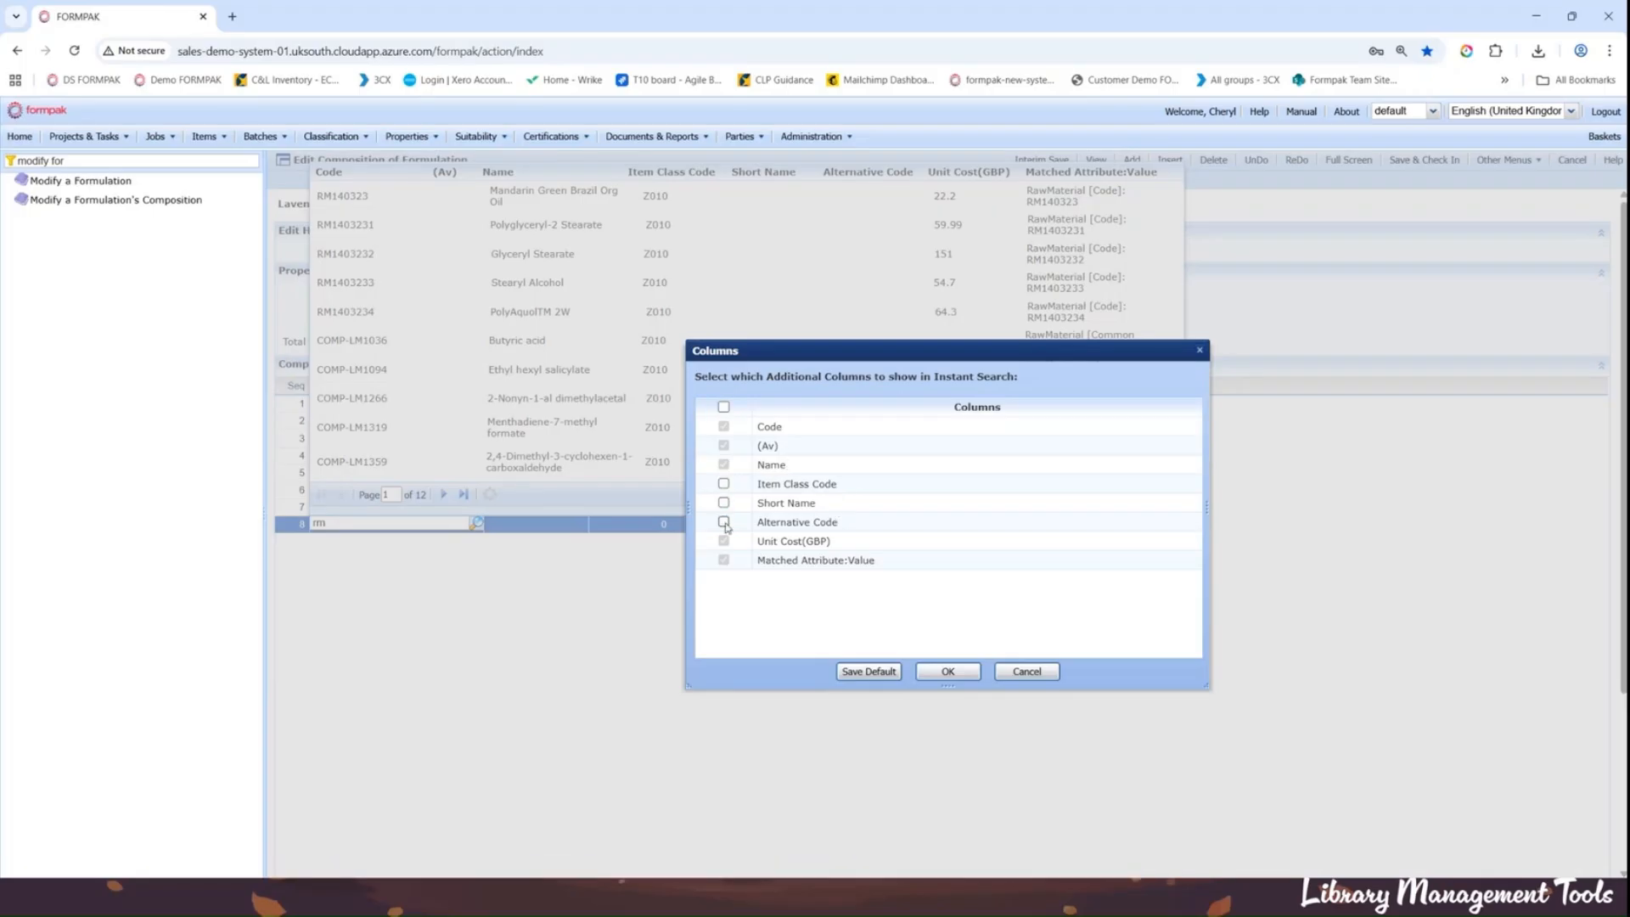
left_click(724, 485)
left_click(869, 671)
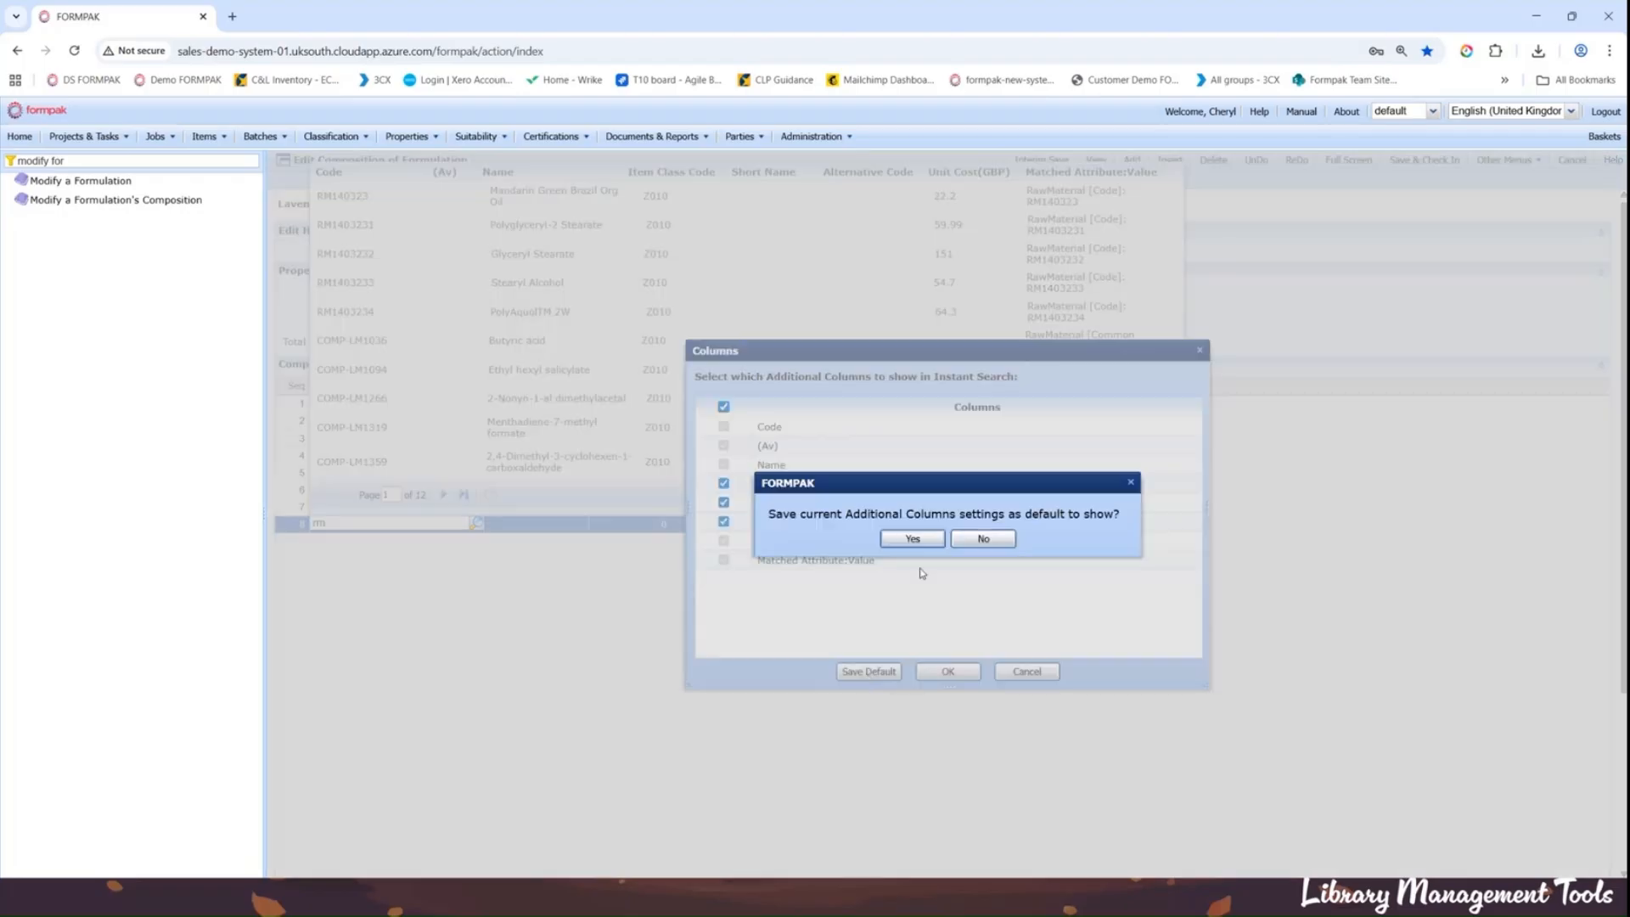
left_click(921, 544)
left_click(946, 539)
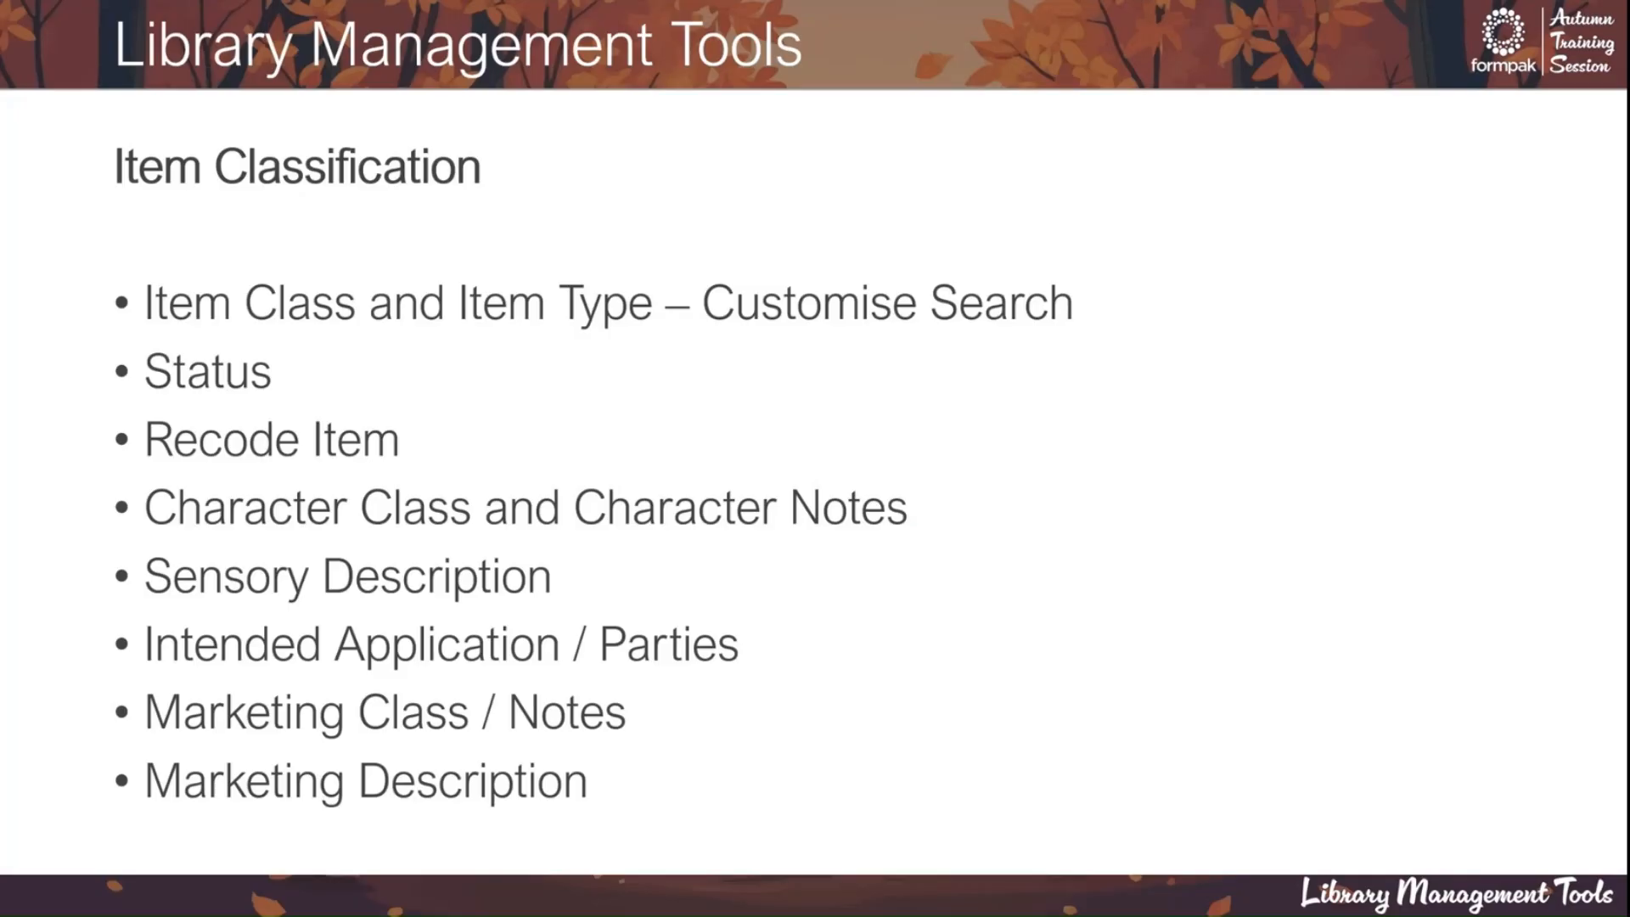
Step: Switch to the Formulation workbook in Excel and copy the CAS numbers and quantities in A2:B7
mouse_move(1215, 916)
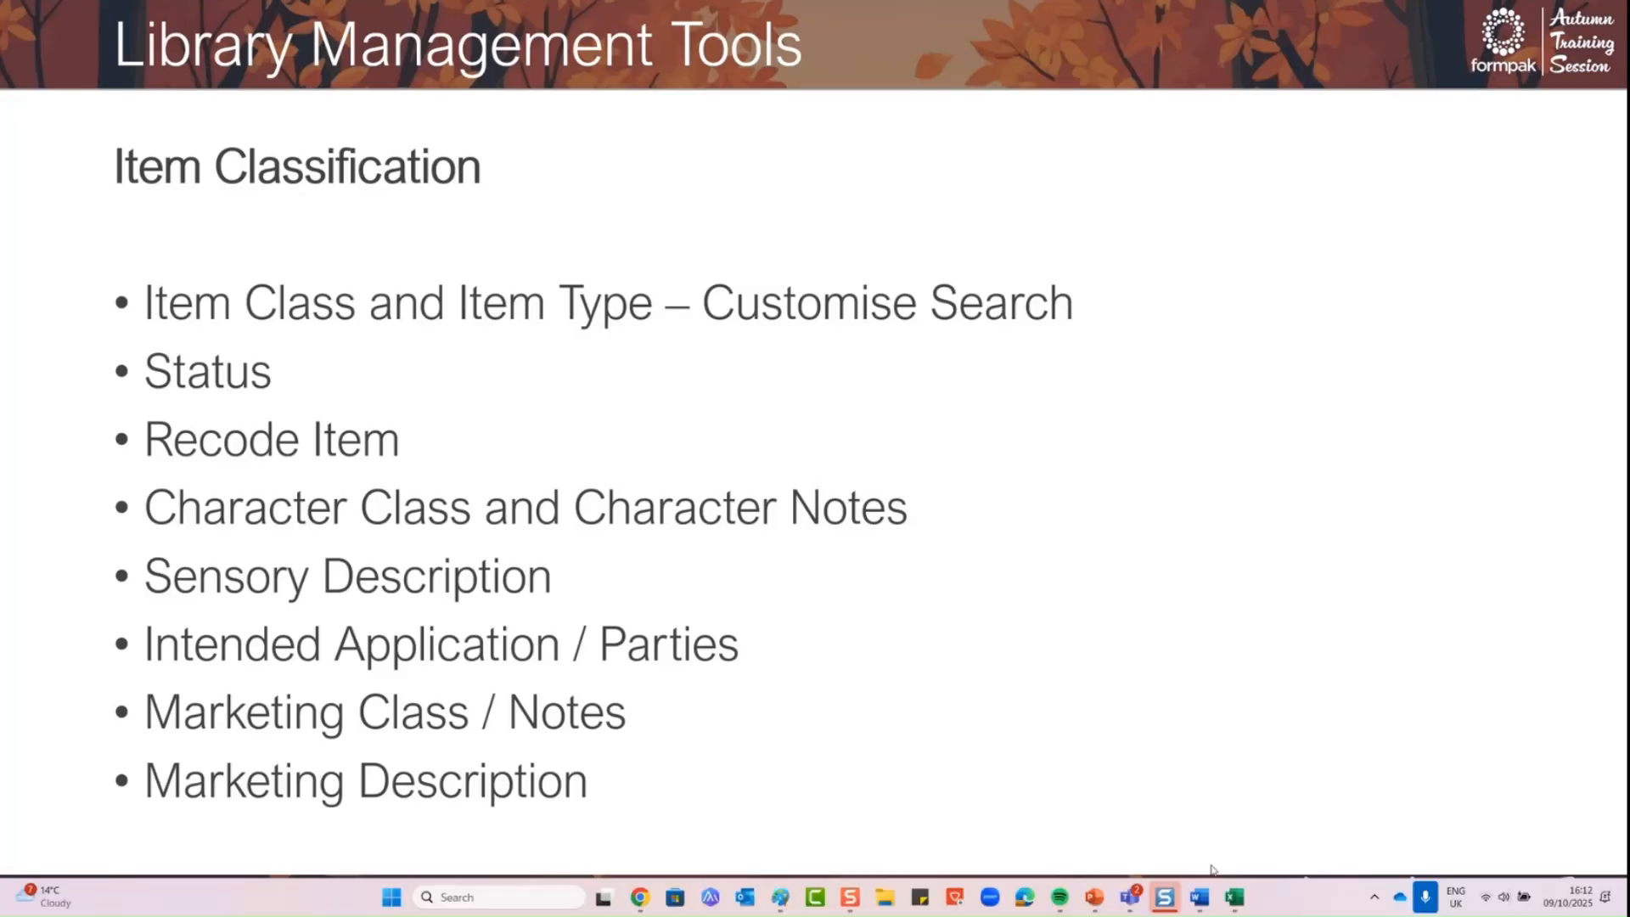
left_click(1236, 898)
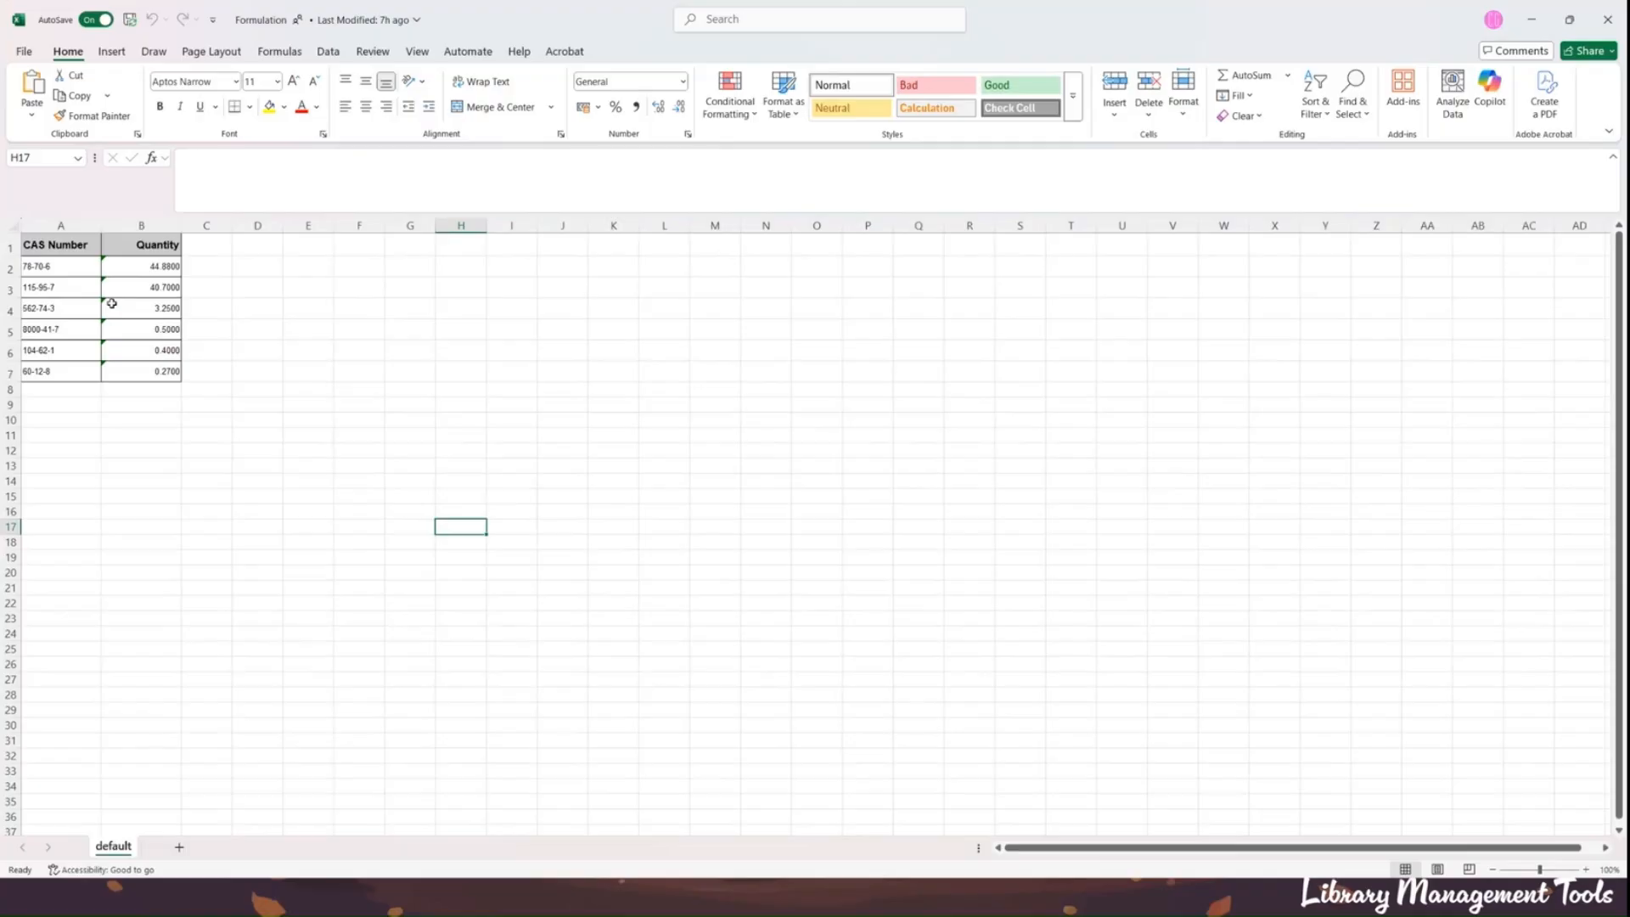
left_click_drag(67, 267, 134, 366)
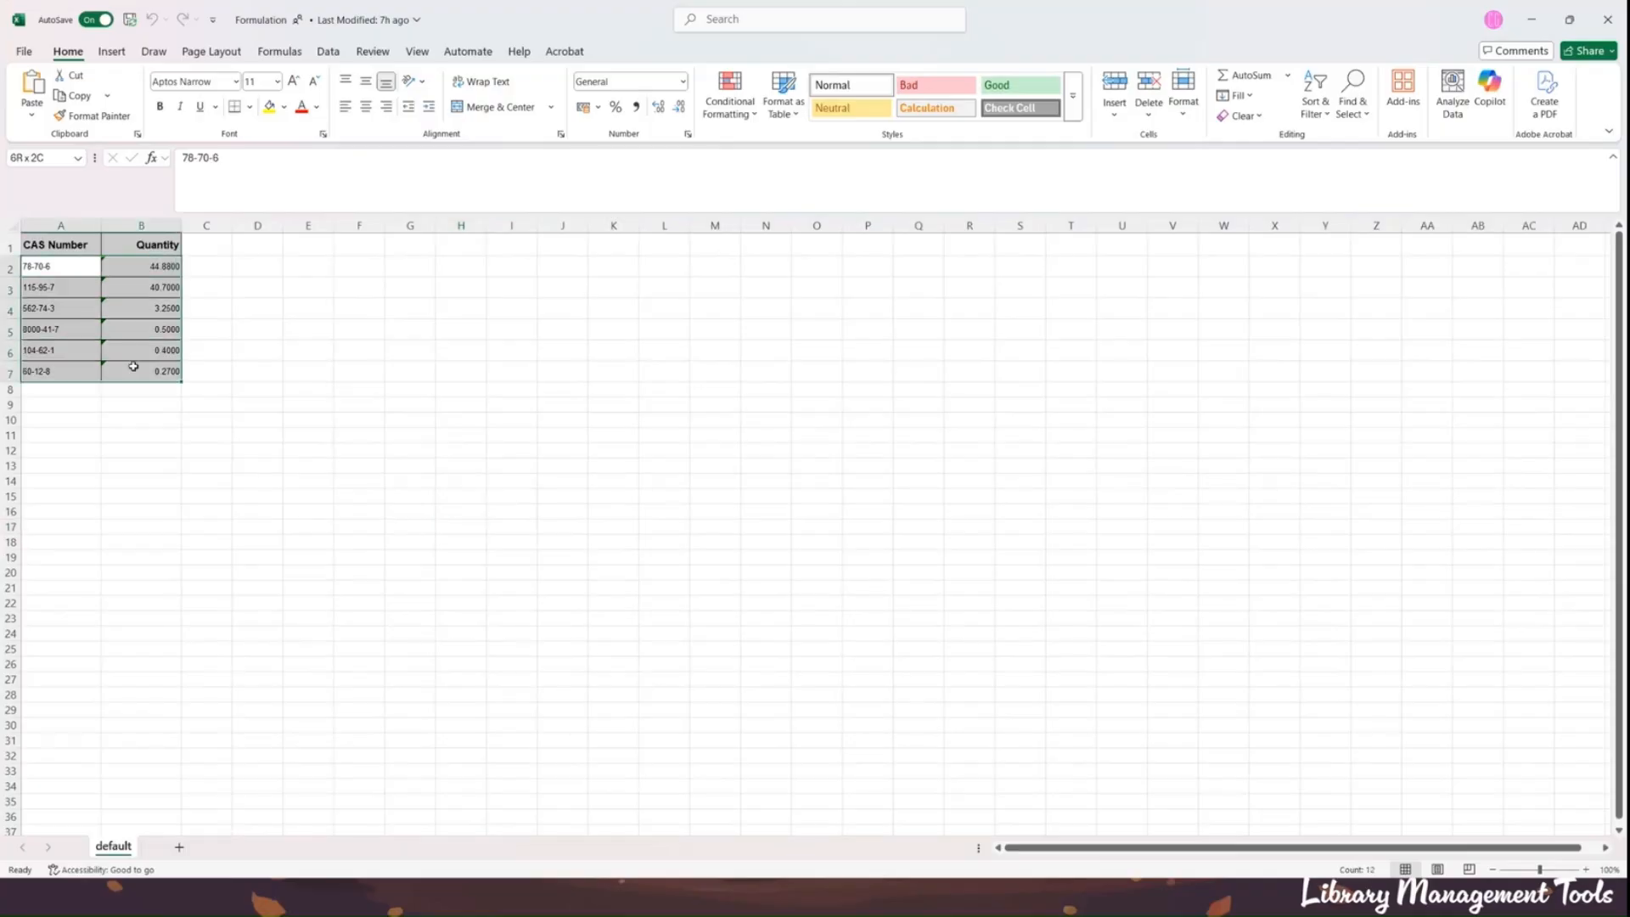
right_click(134, 366)
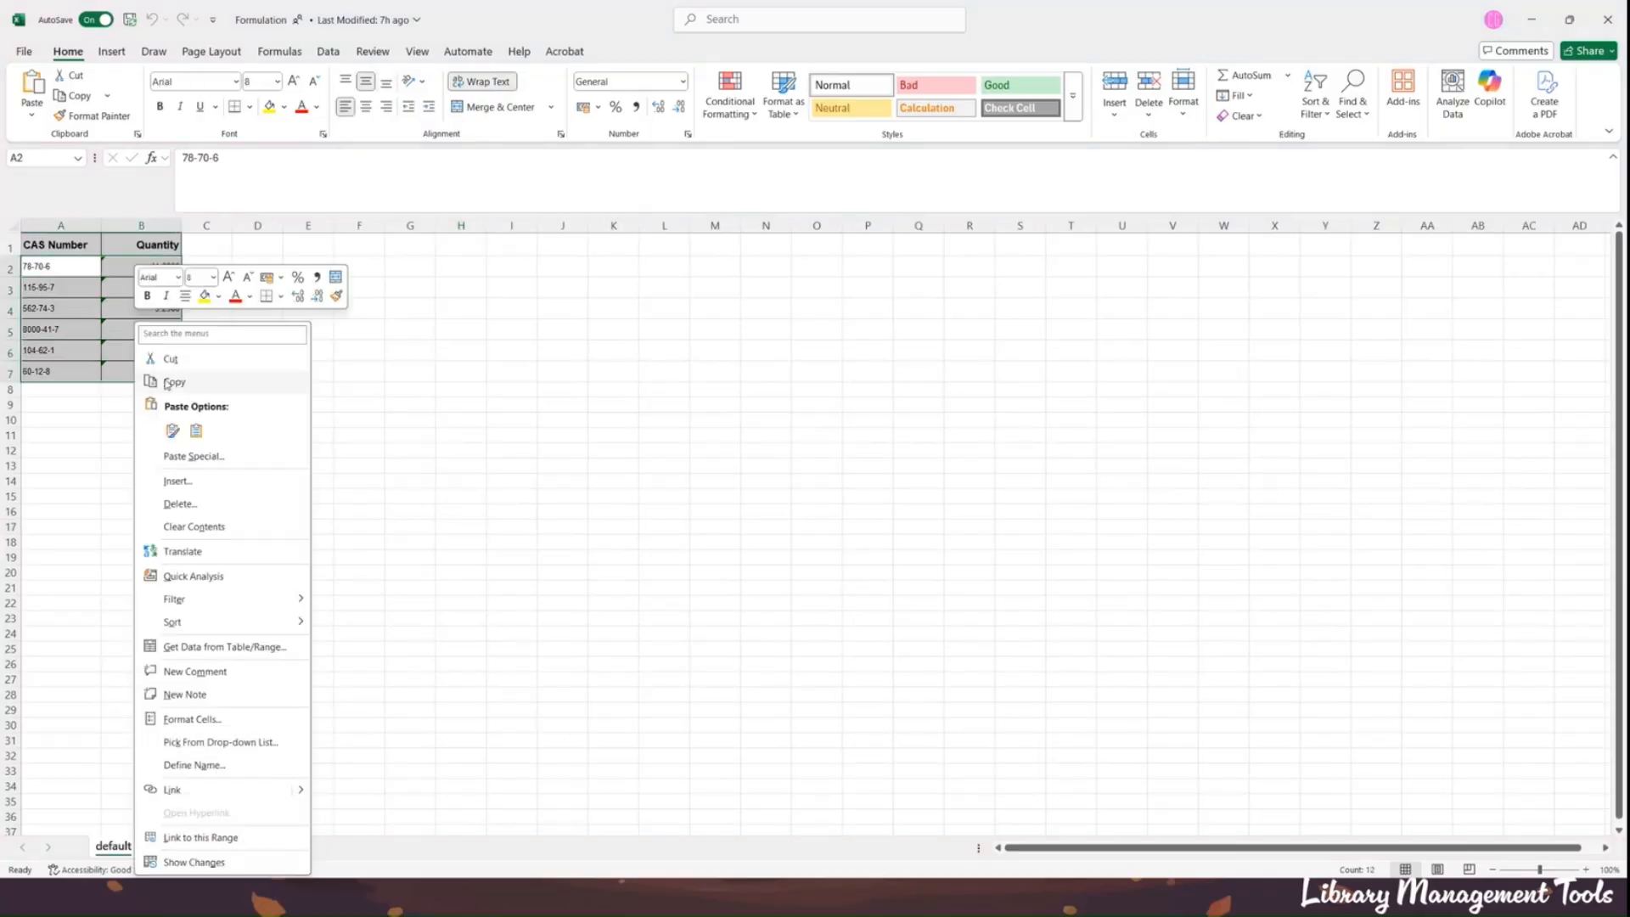
left_click(169, 380)
Step: Return to Formpak in Chrome and replace the rm code on line 8 with the copied CAS numbers and quantities
left_click(684, 903)
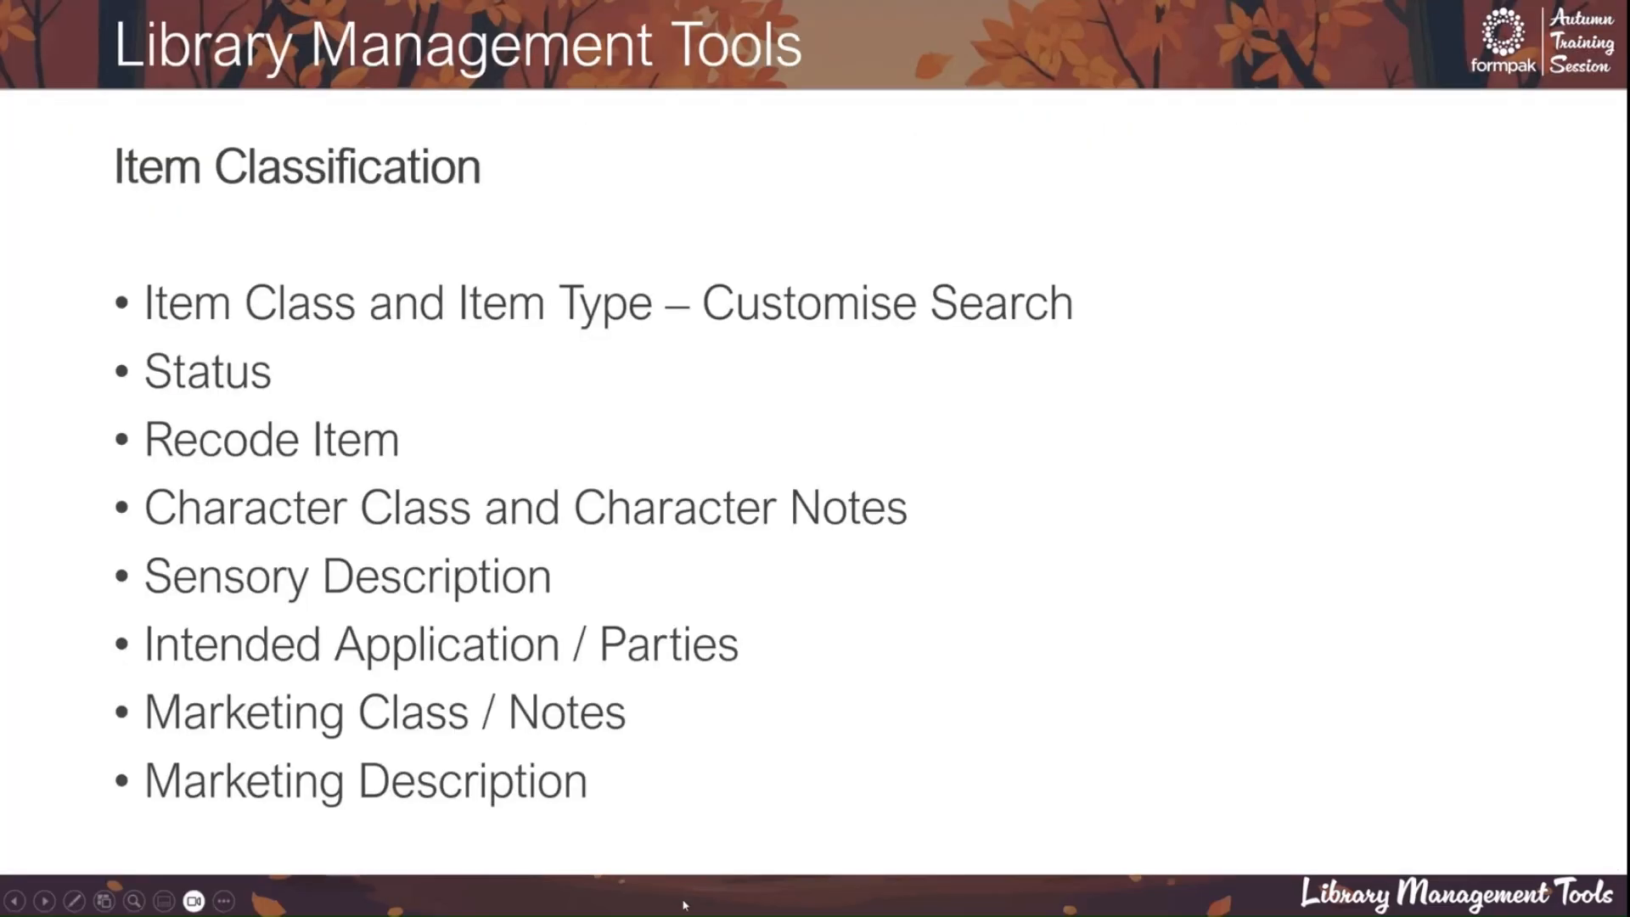
key("super")
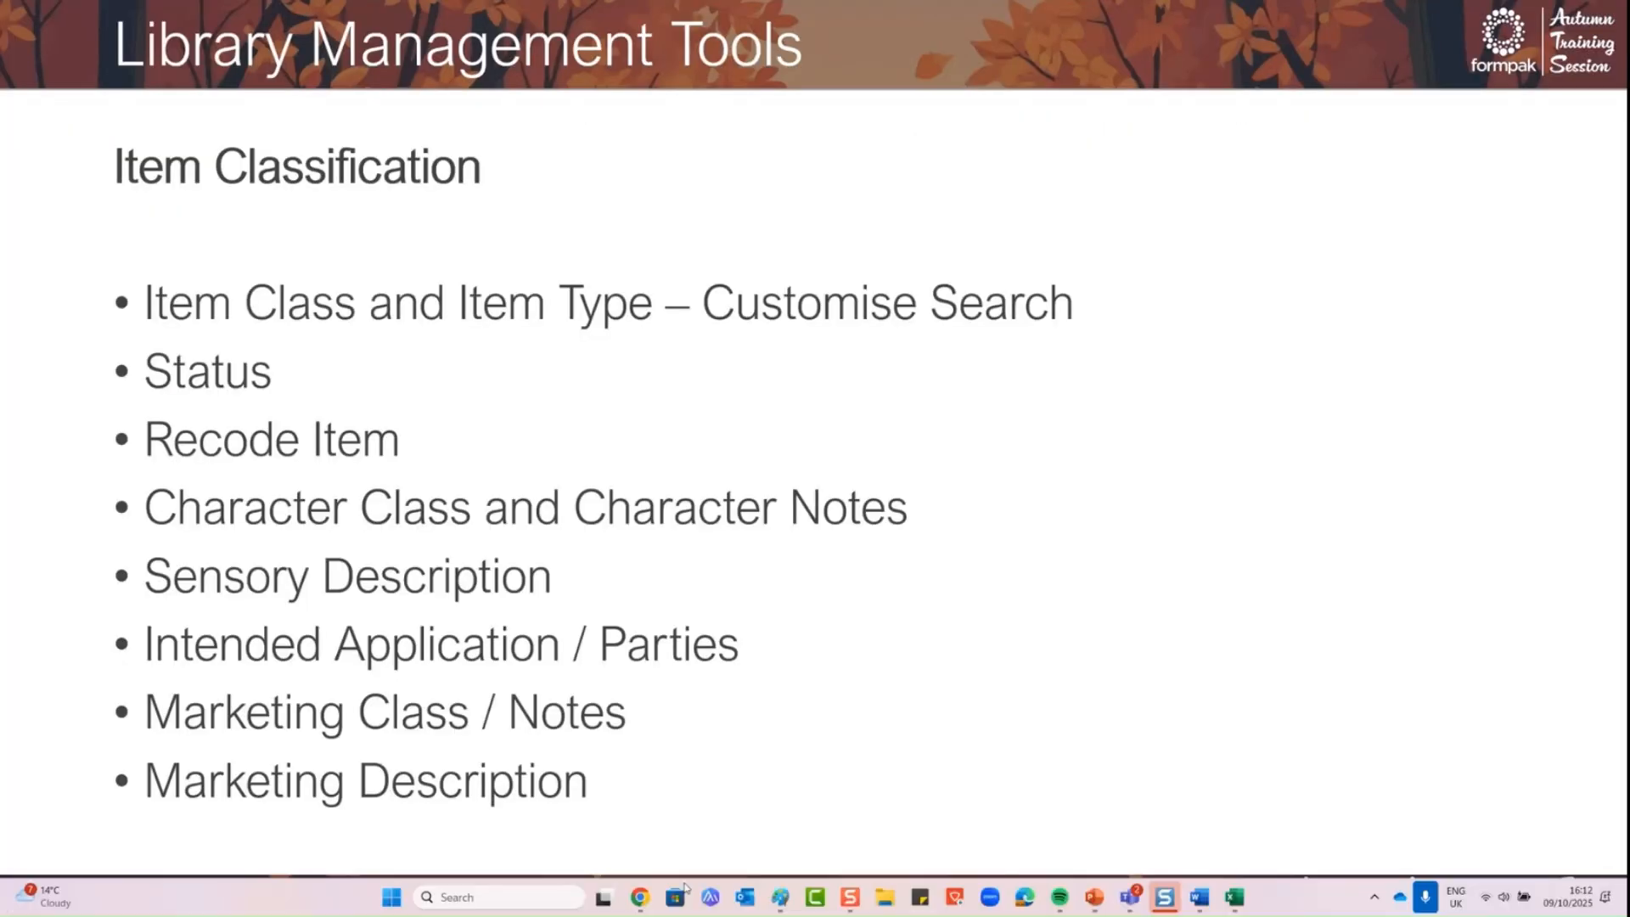
left_click(642, 899)
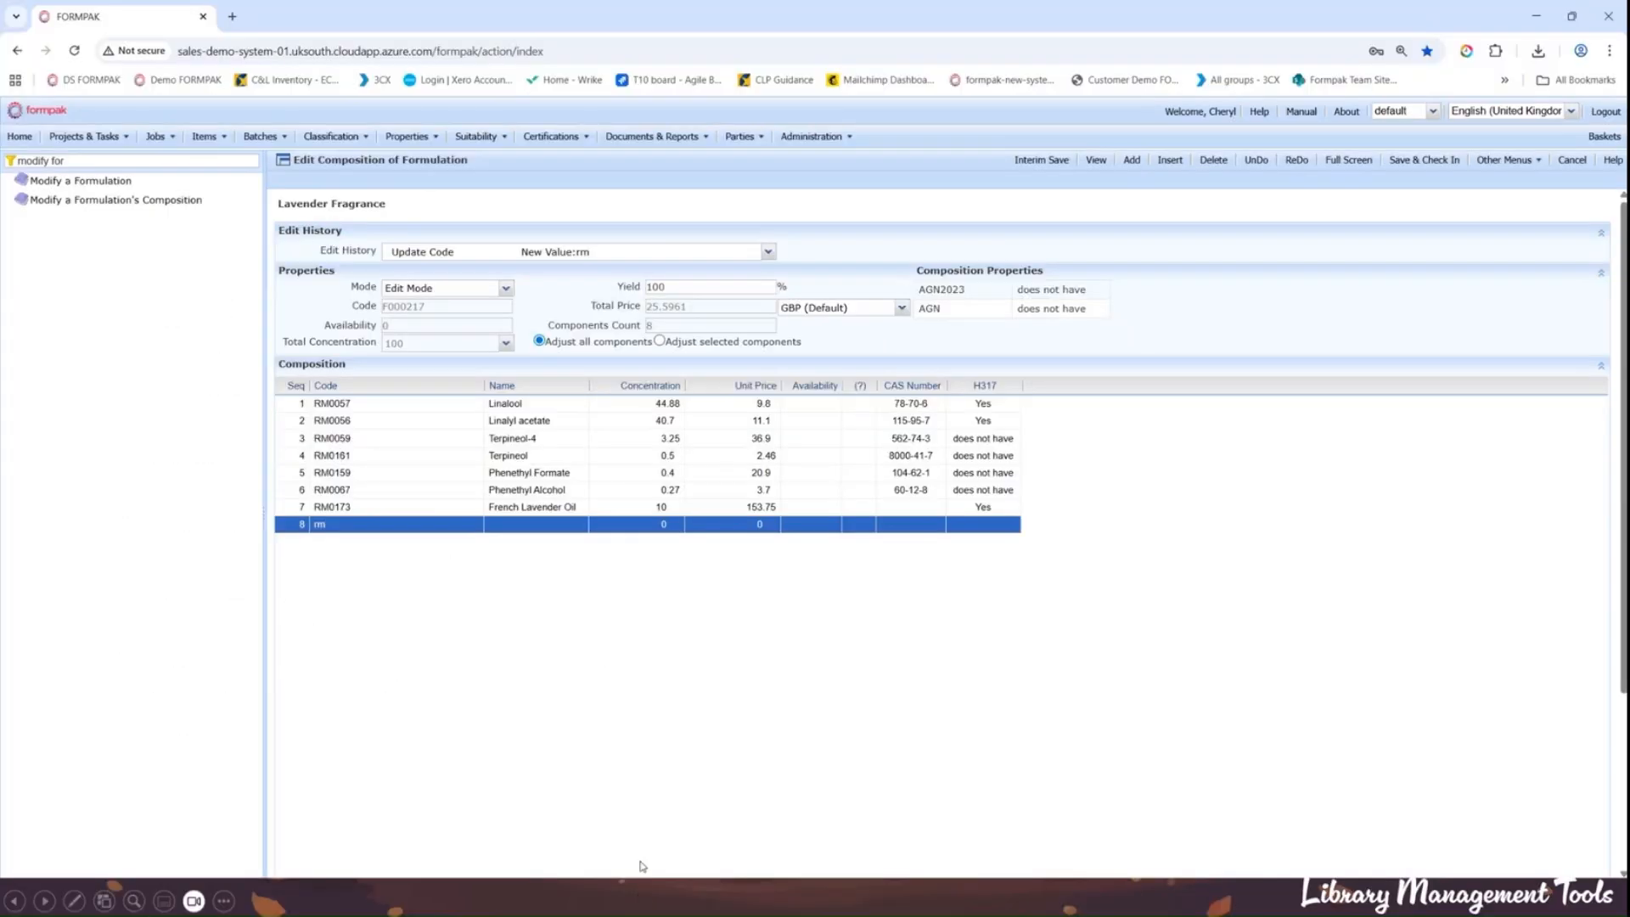
left_click(346, 526)
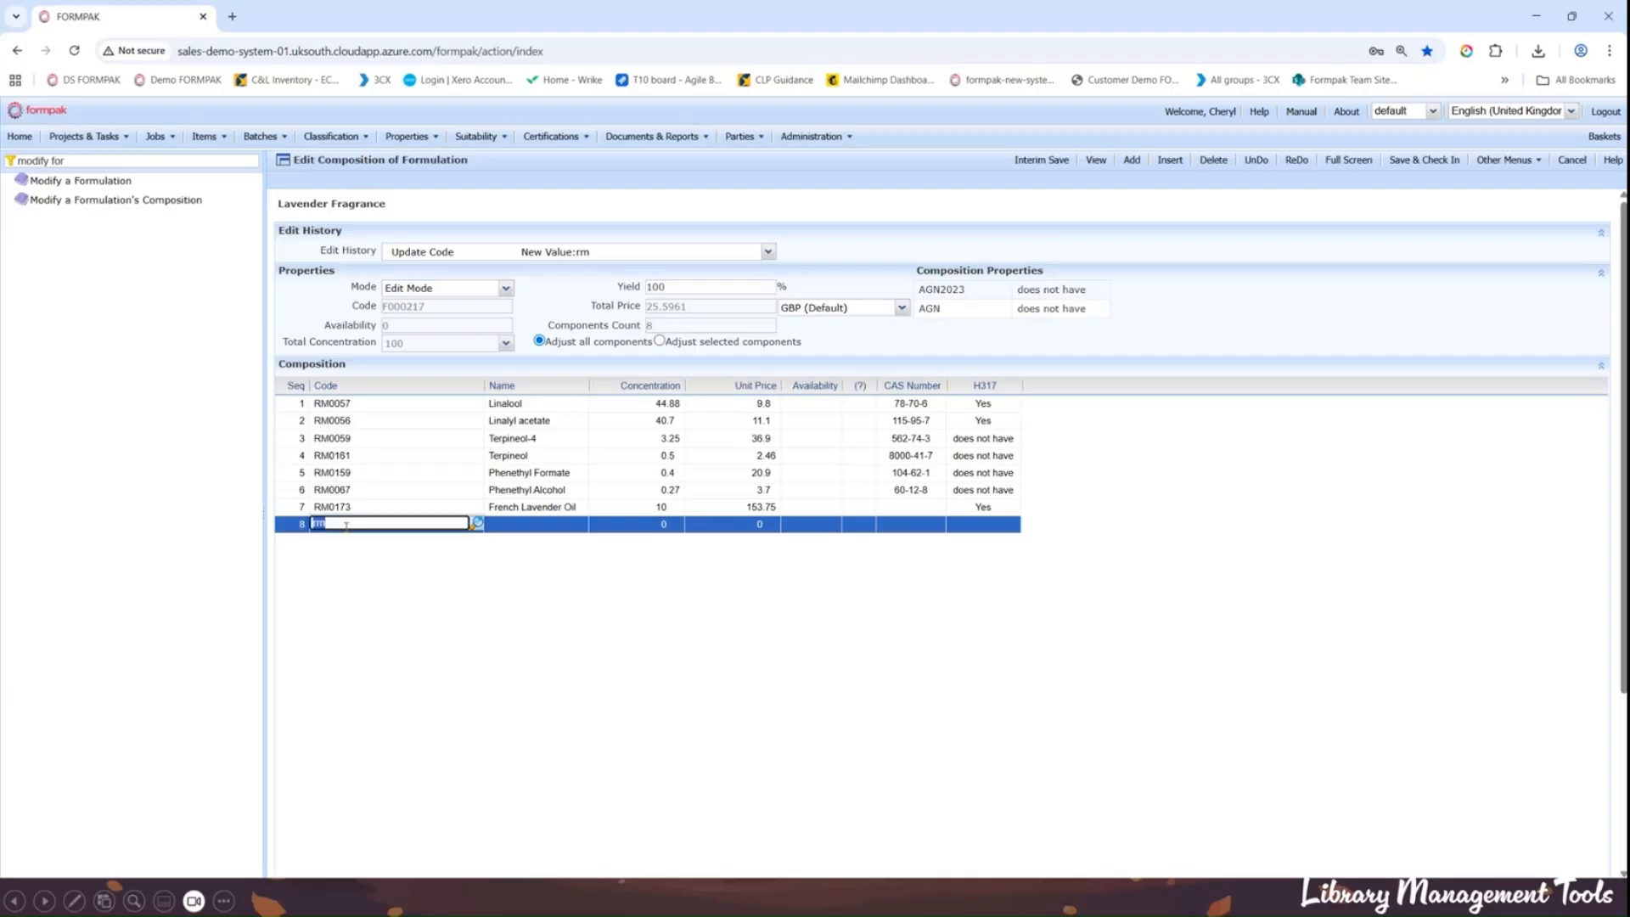
key("BackSpace")
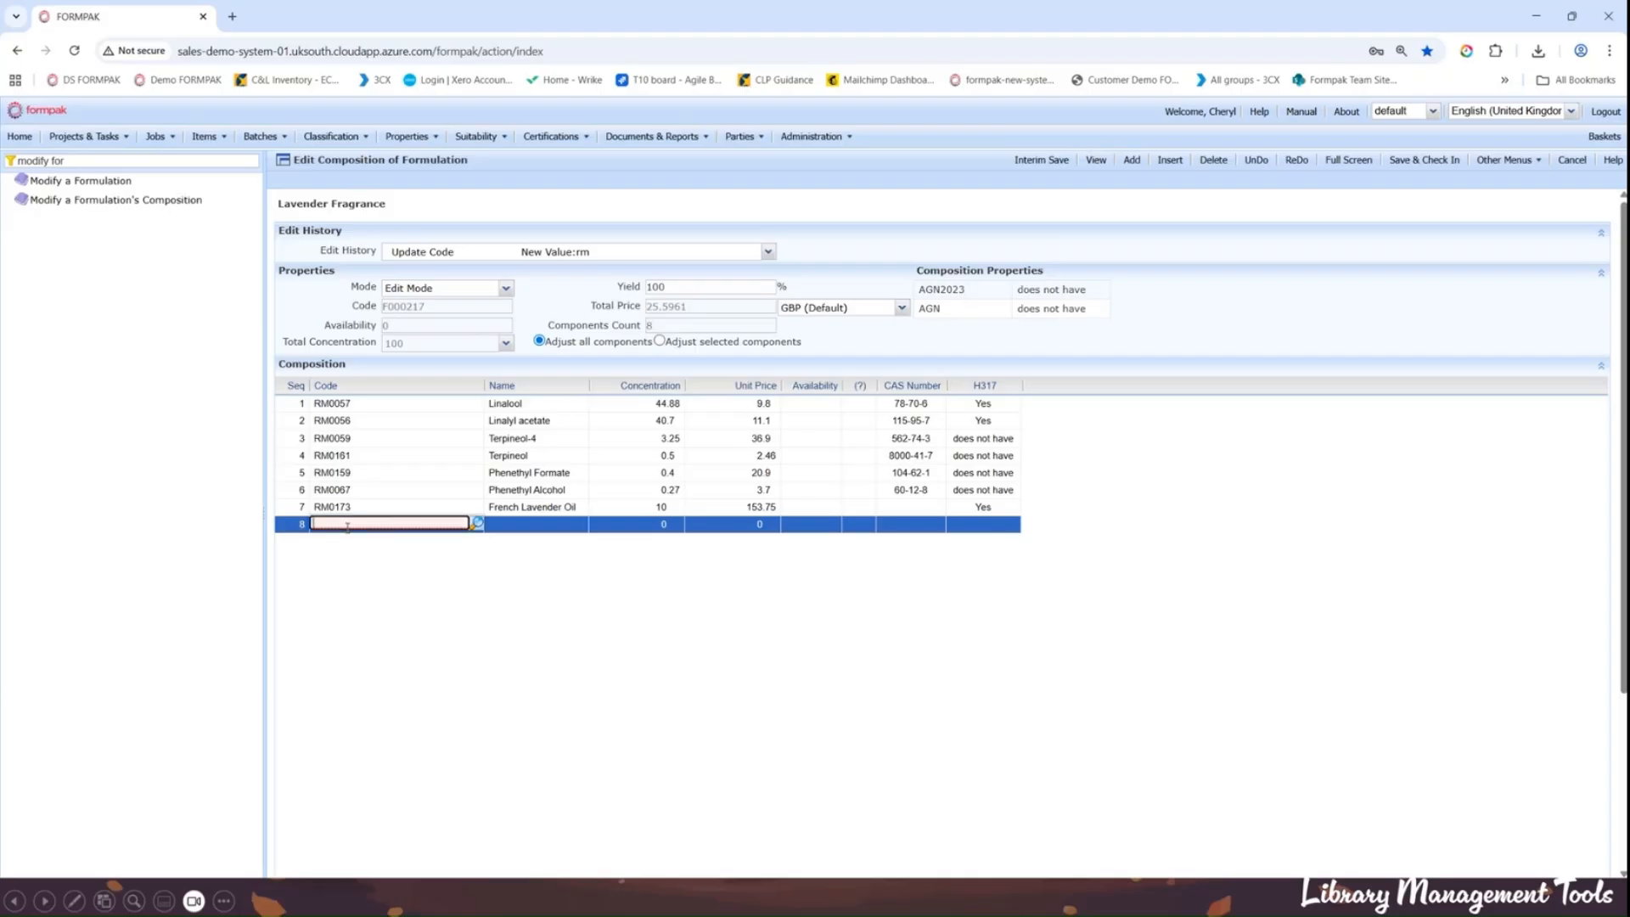
right_click(347, 526)
left_click(386, 691)
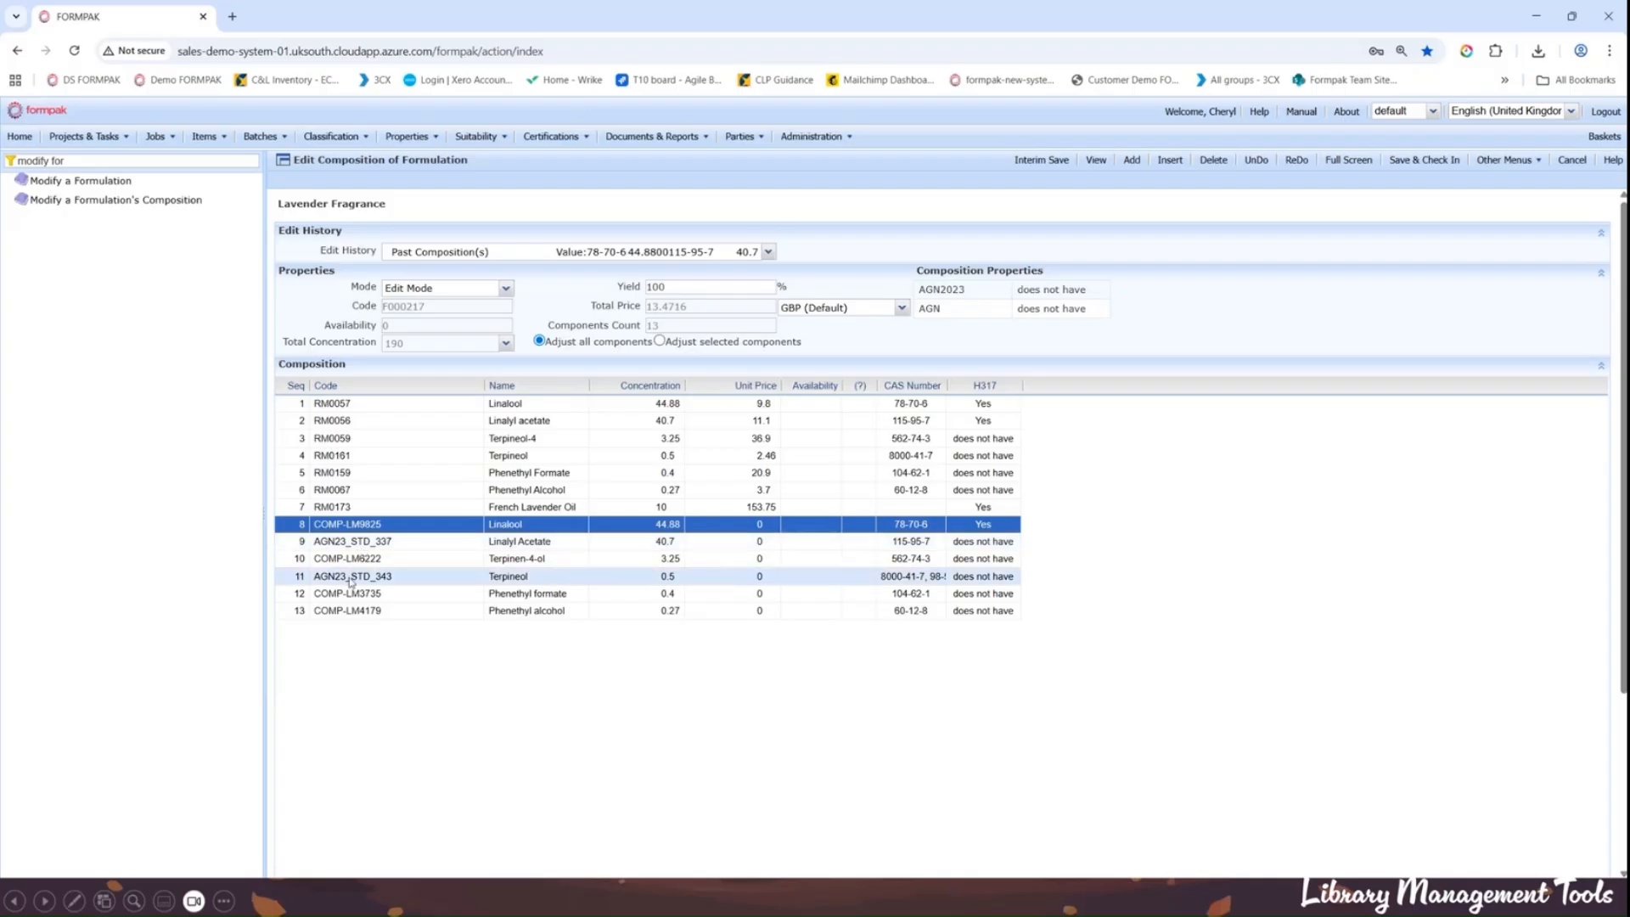
Step: View the raw material details of the Linalyl Acetate component AGN23_STD_337
left_click(354, 545)
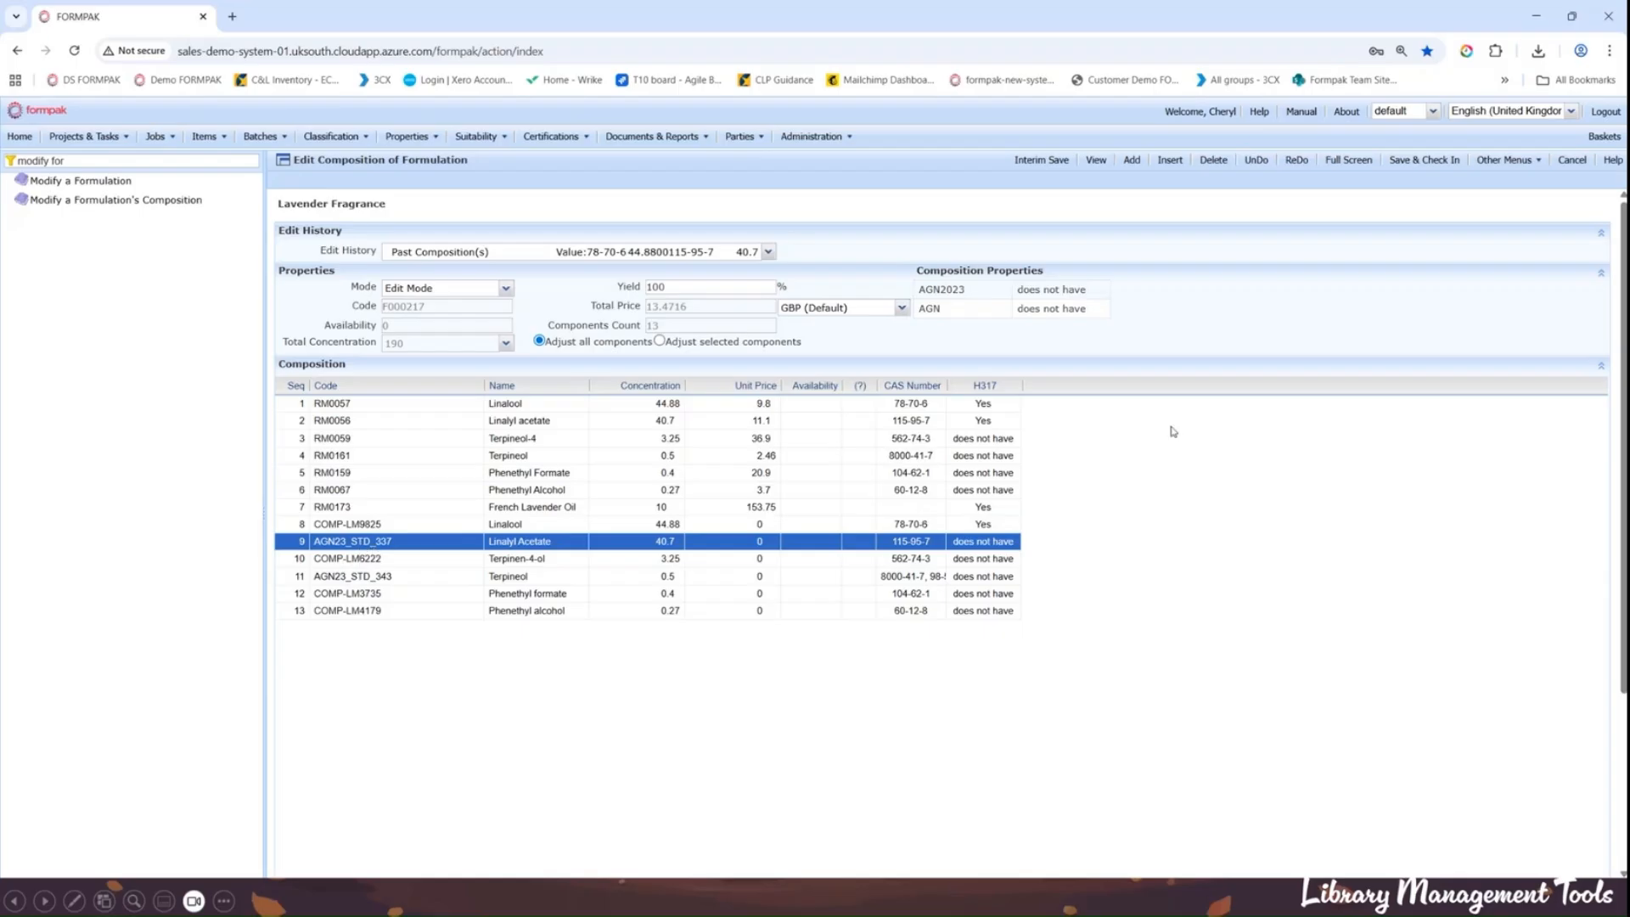
left_click(1096, 160)
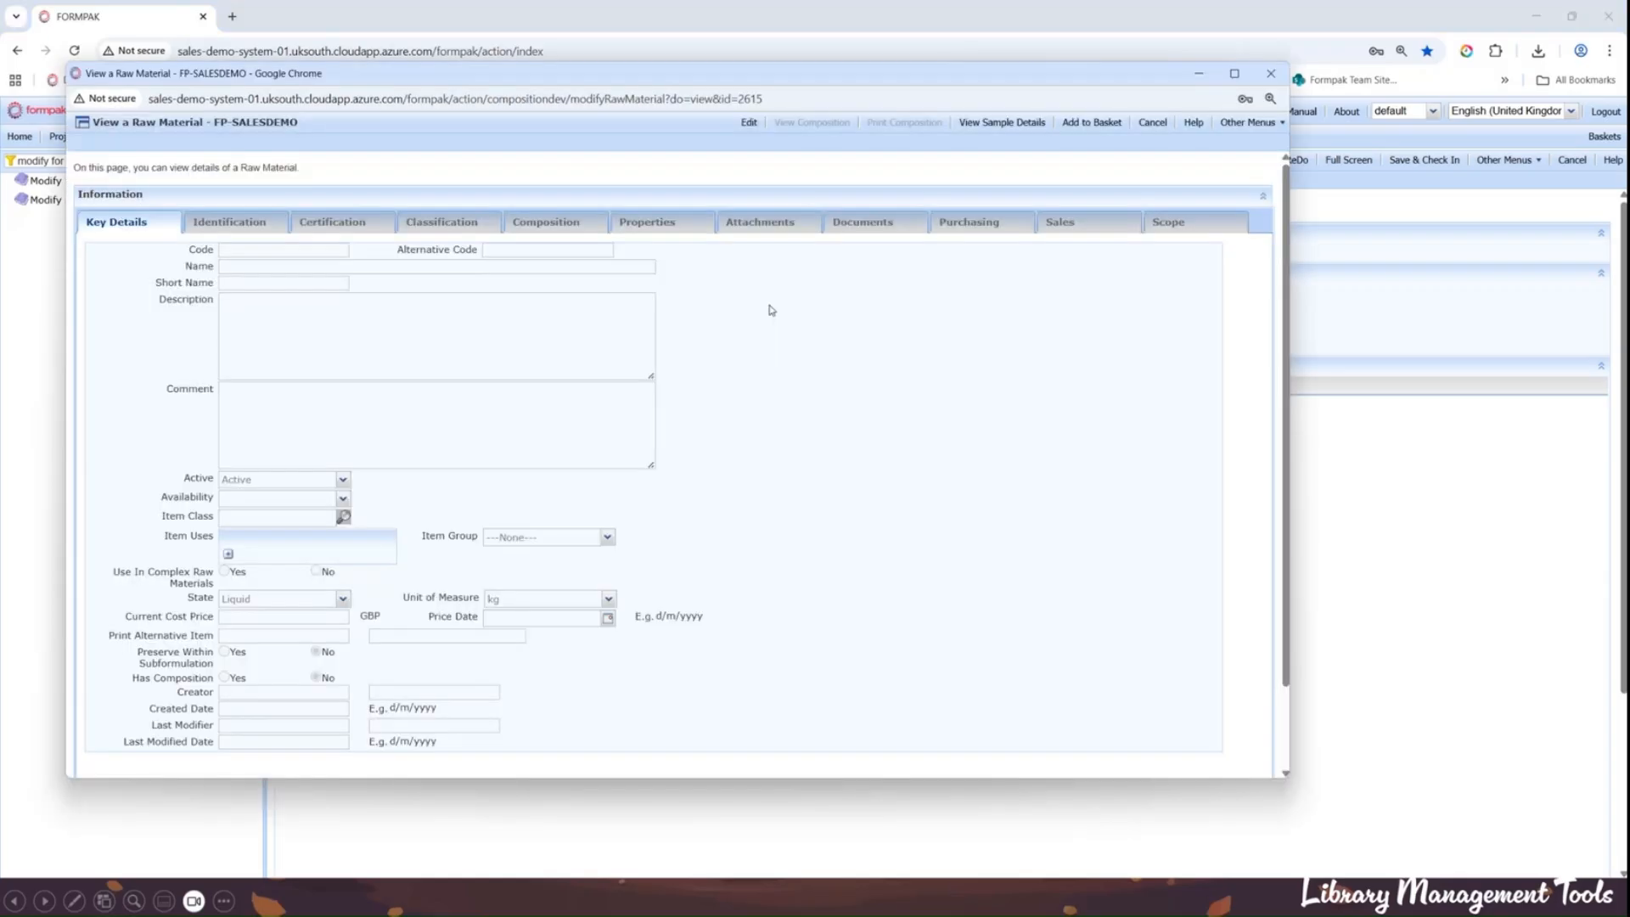
Step: Set the Linalyl Acetate raw material AGN23_STD_337 to Inactive, save it and return to the composition
left_click(747, 124)
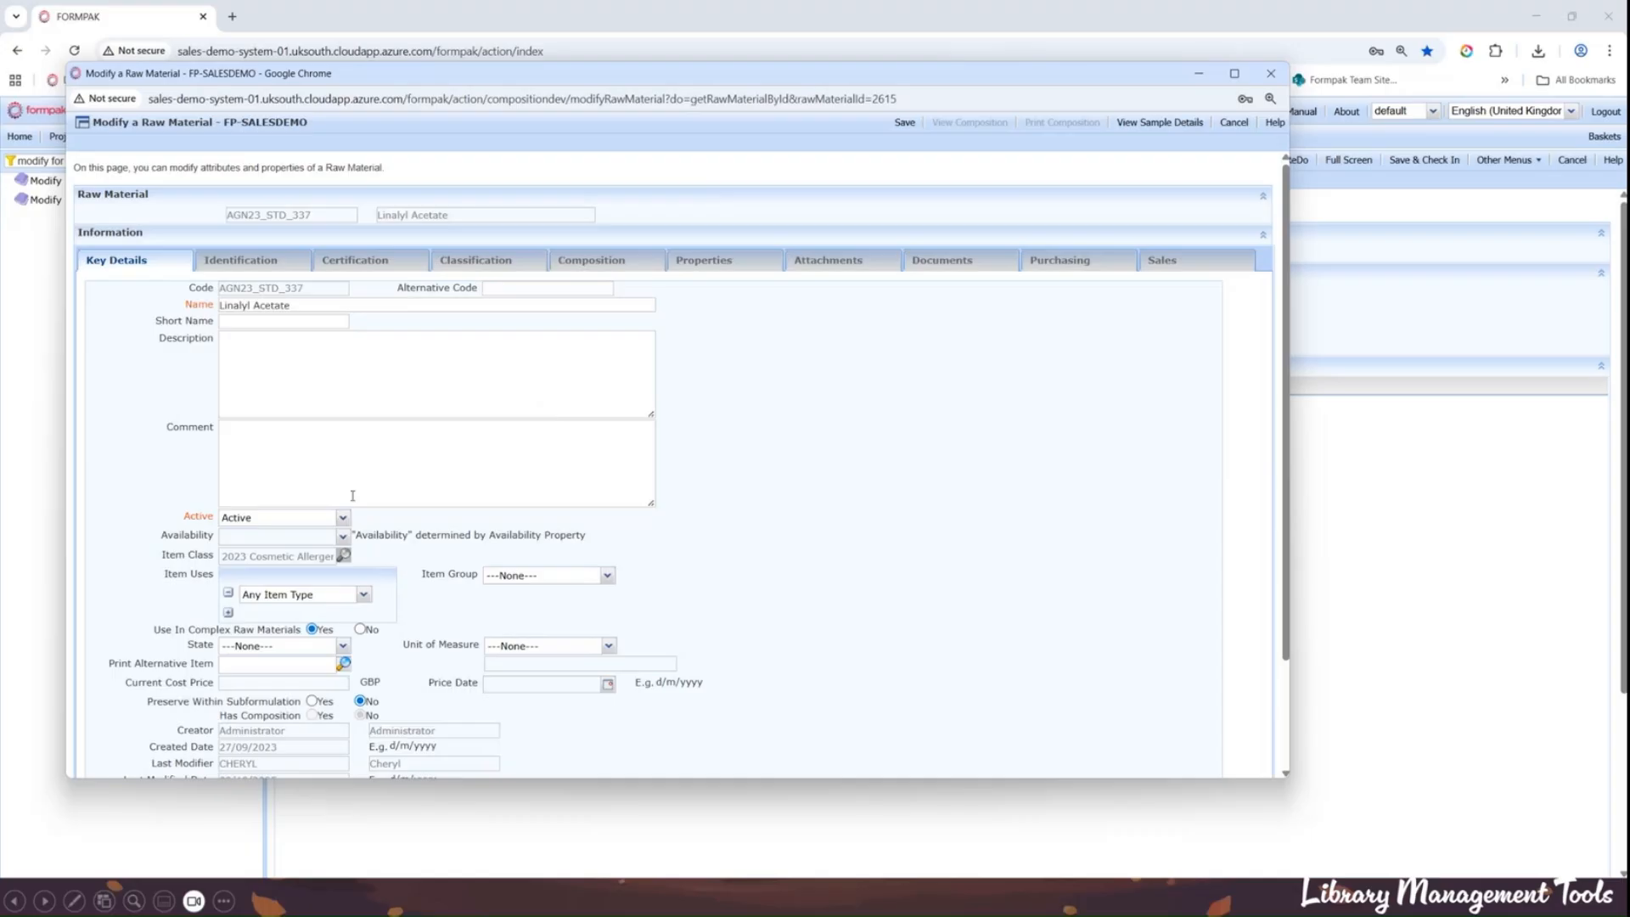
left_click(342, 517)
left_click(247, 571)
left_click(905, 122)
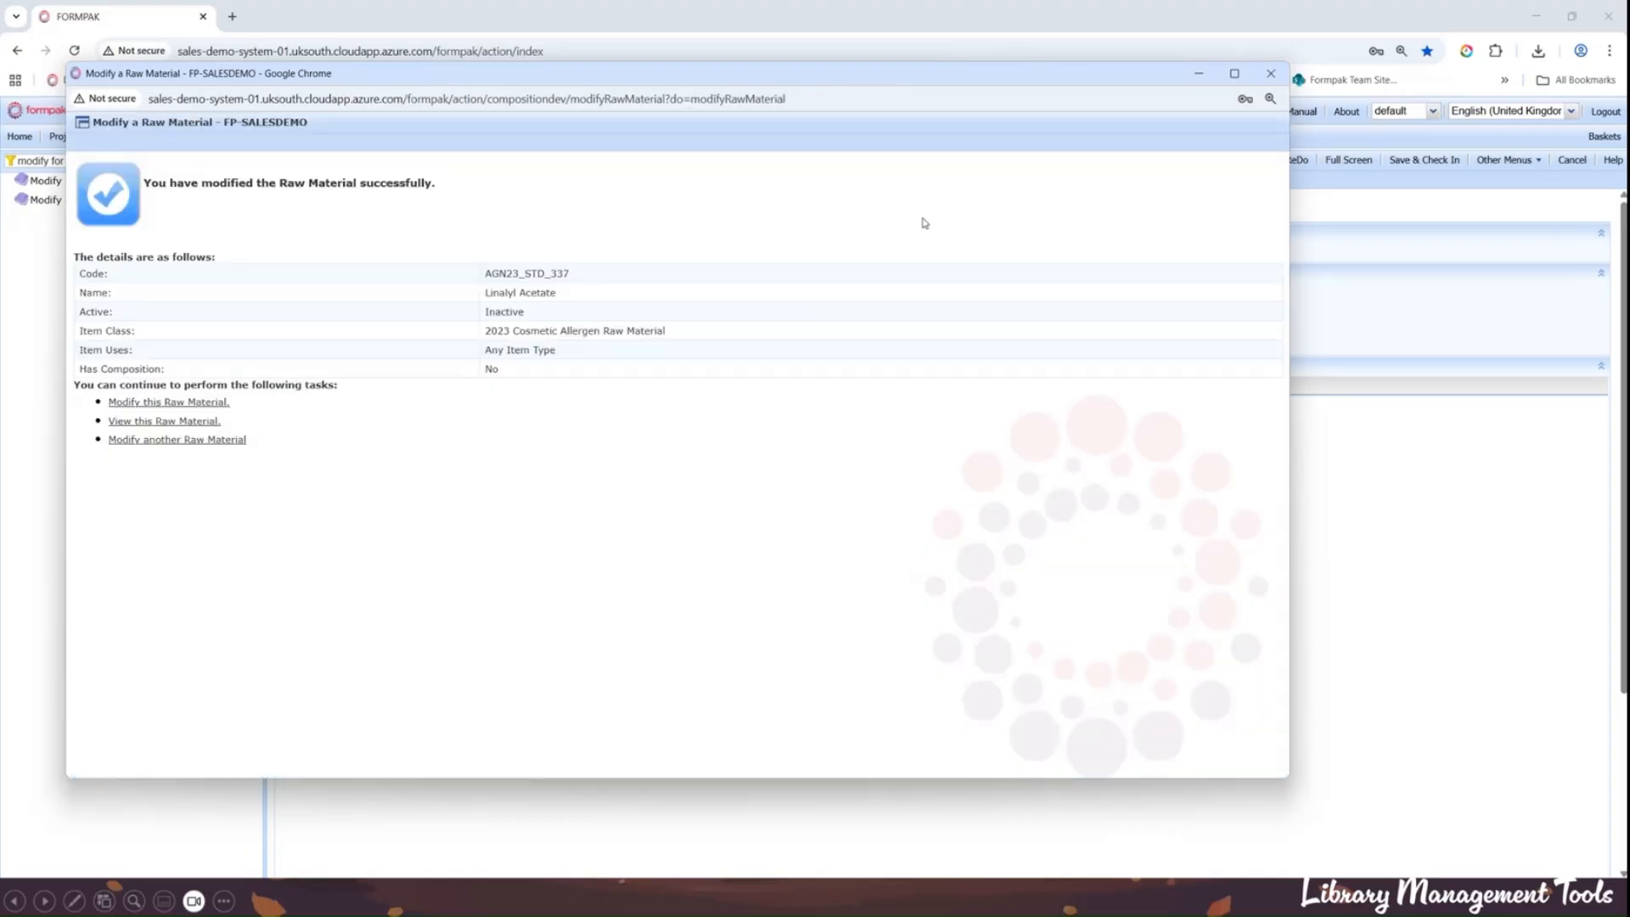
left_click(1270, 75)
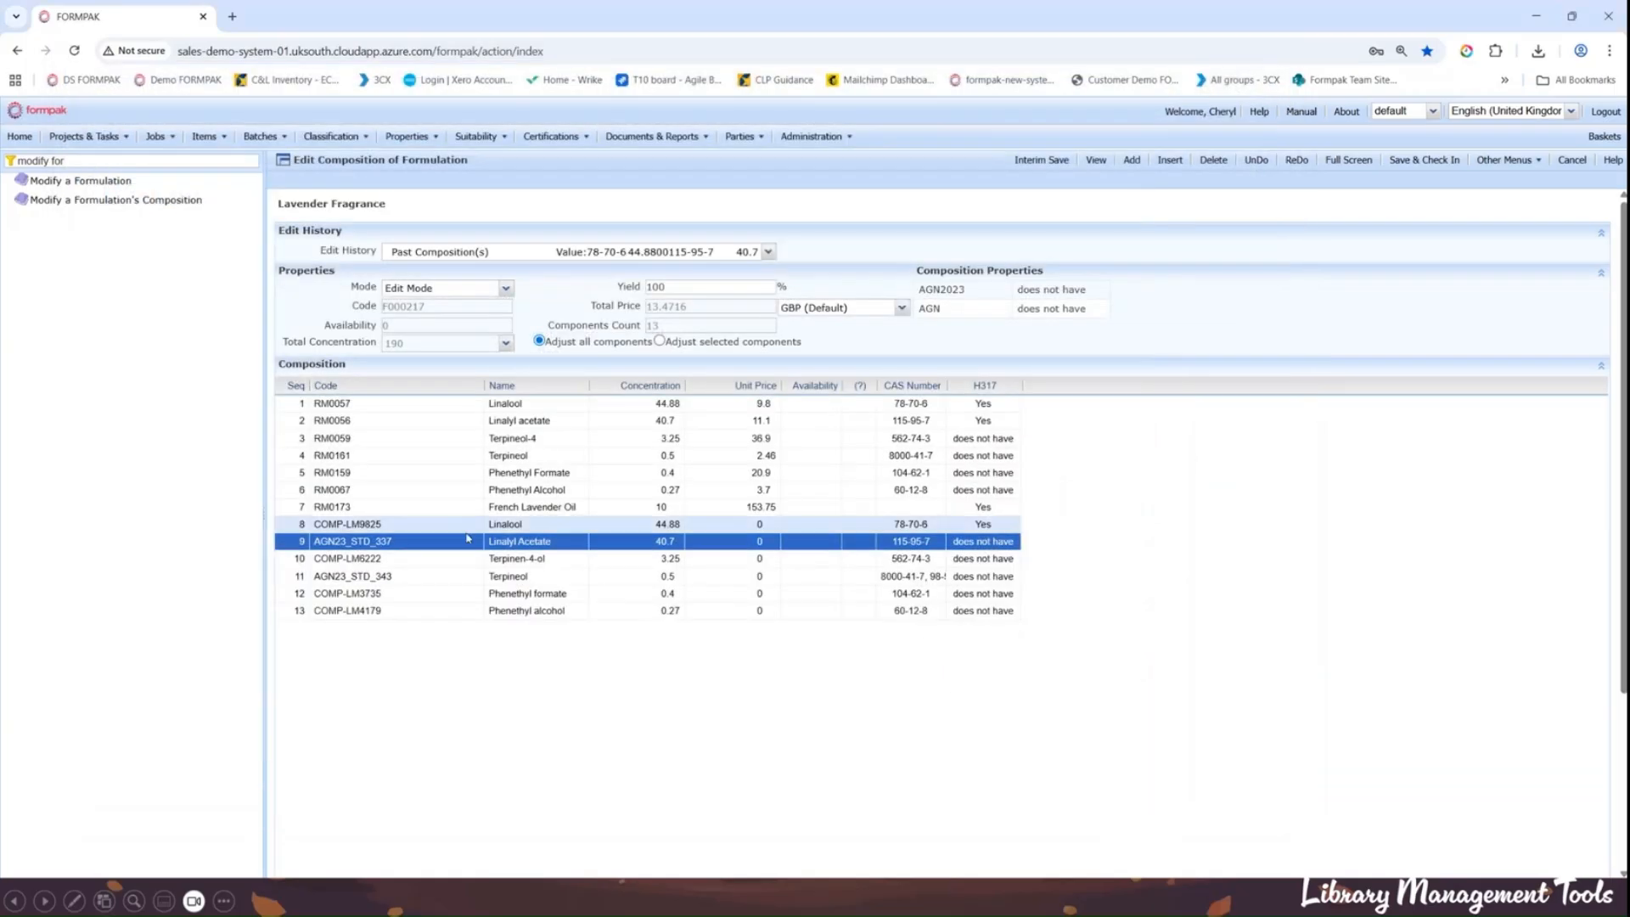
Step: Open the Terpineol component AGN23_STD_343 for modification, set it to Inactive and save it
left_click(395, 581)
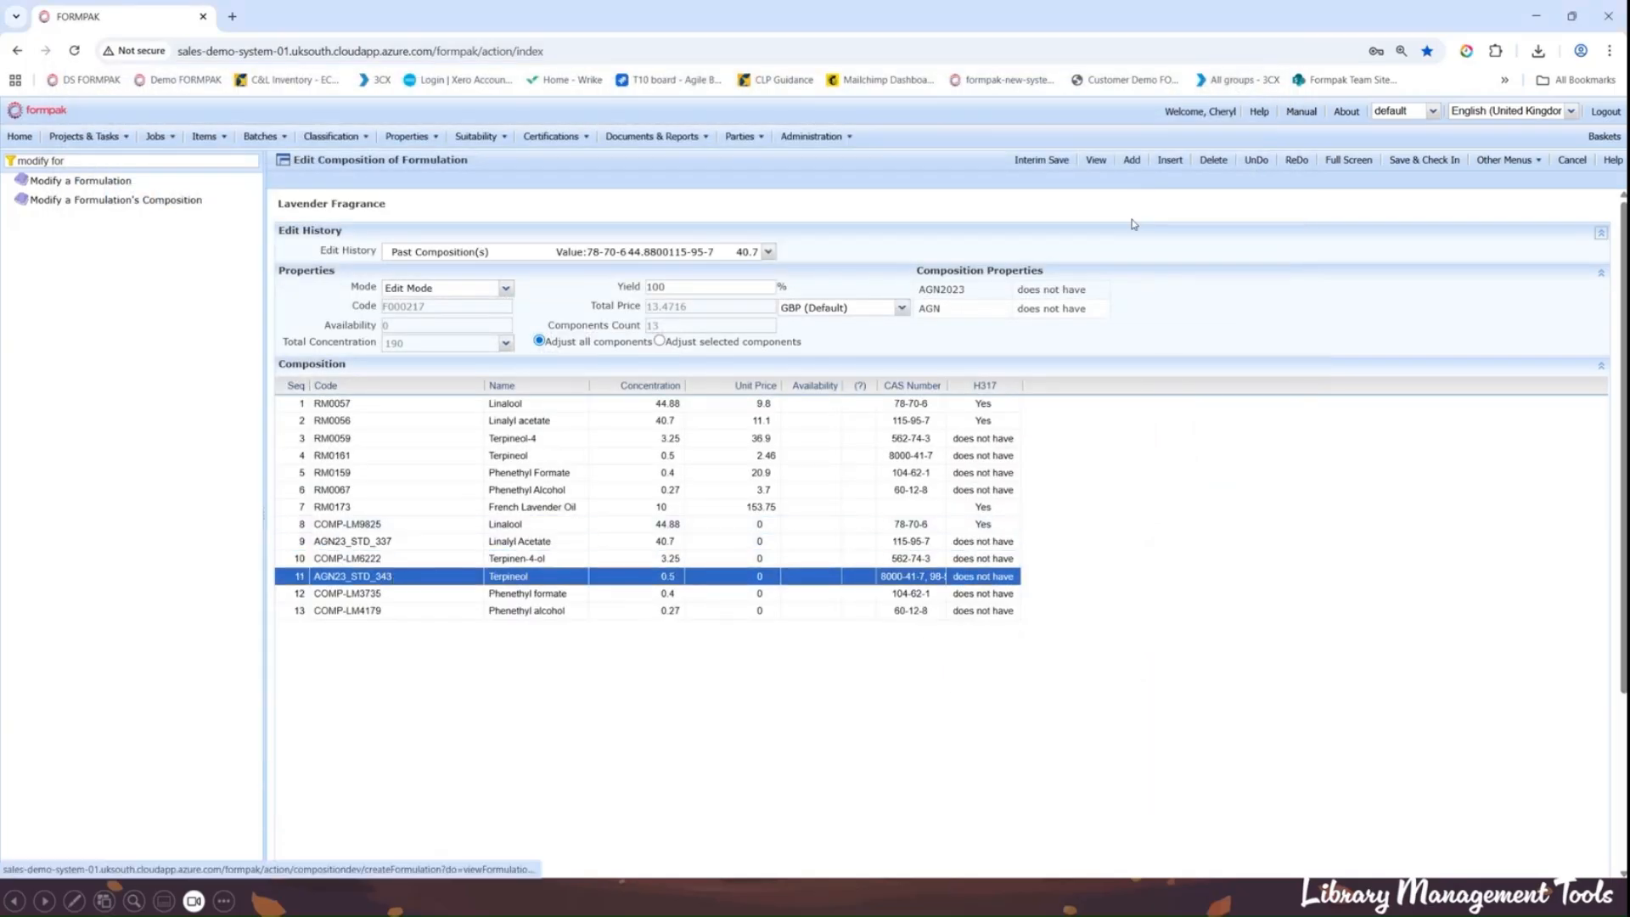
left_click(1096, 161)
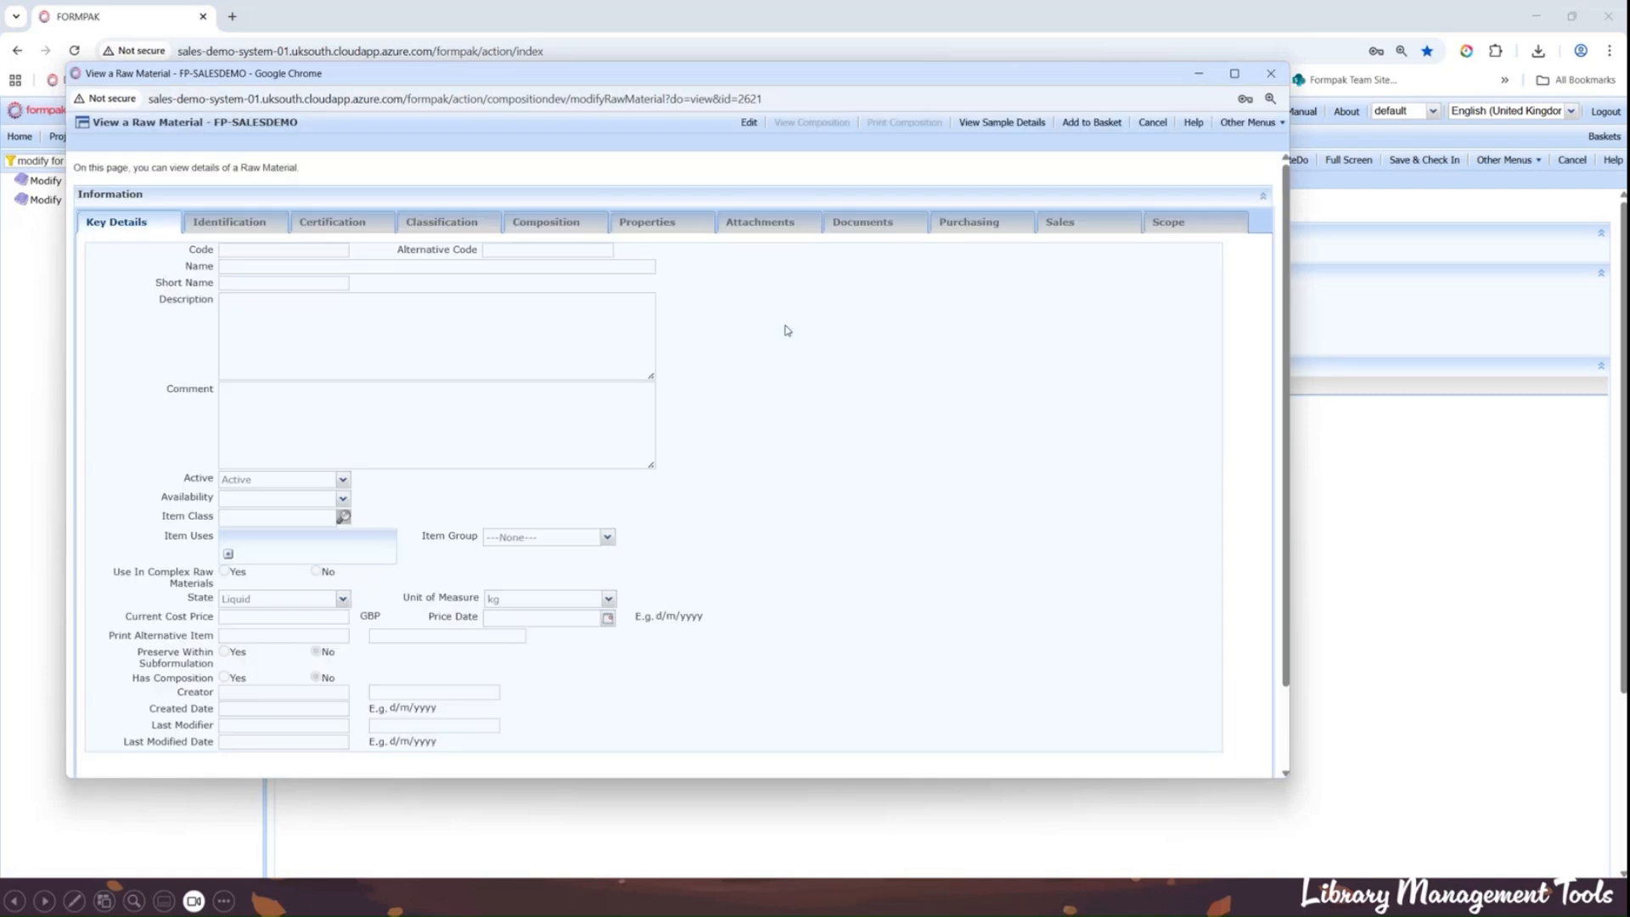
left_click(750, 125)
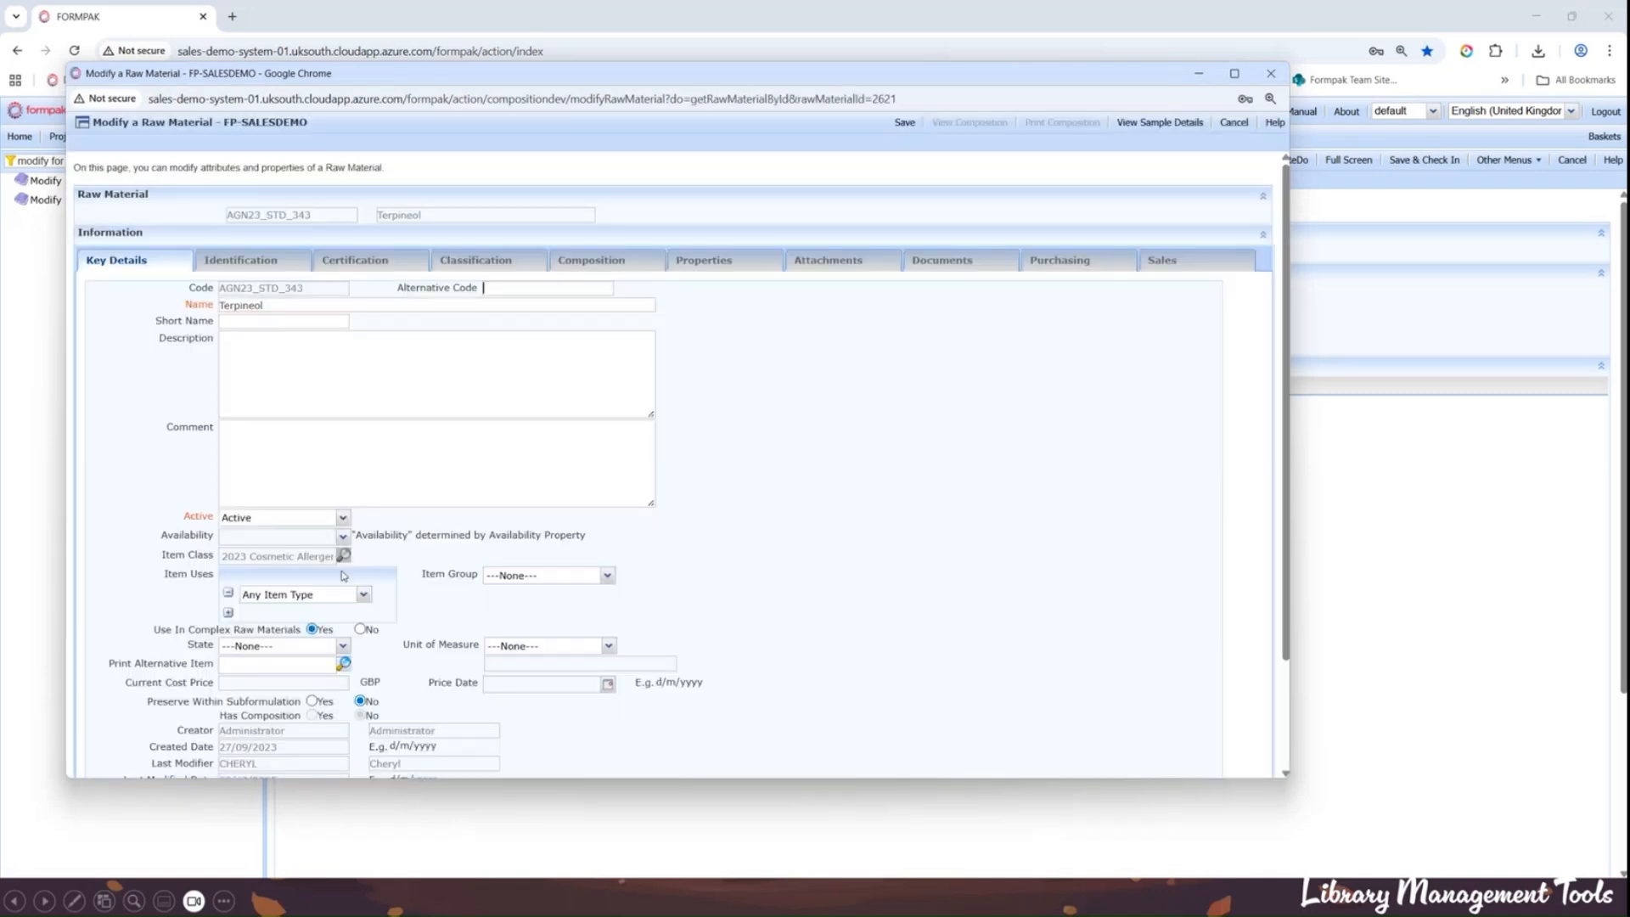
left_click(342, 517)
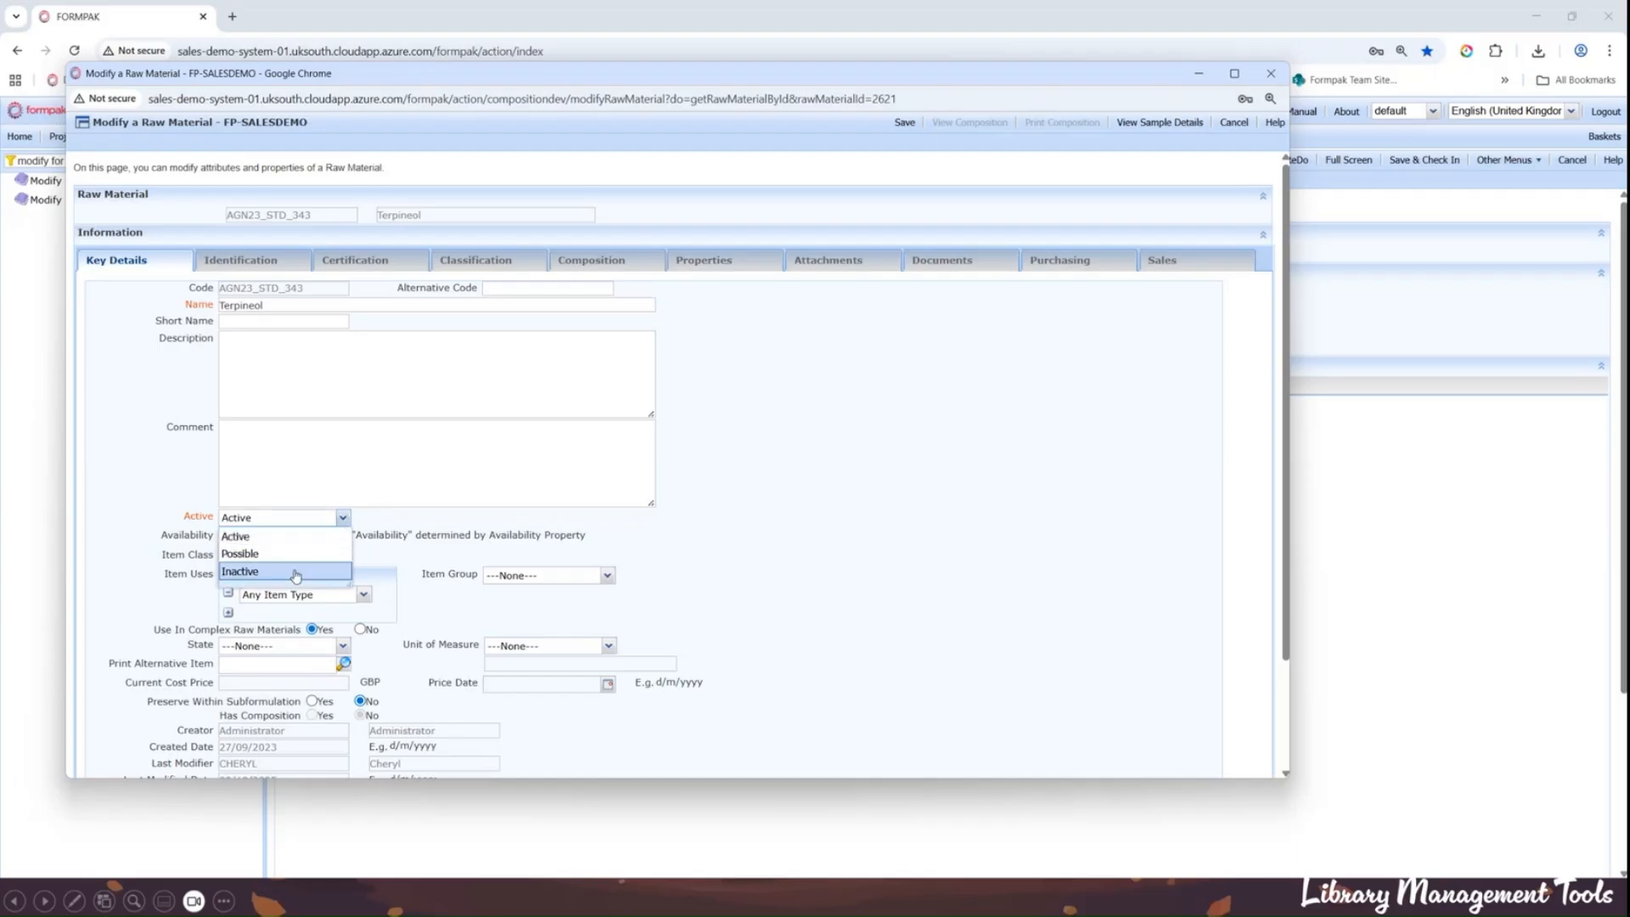
left_click(311, 570)
left_click(905, 123)
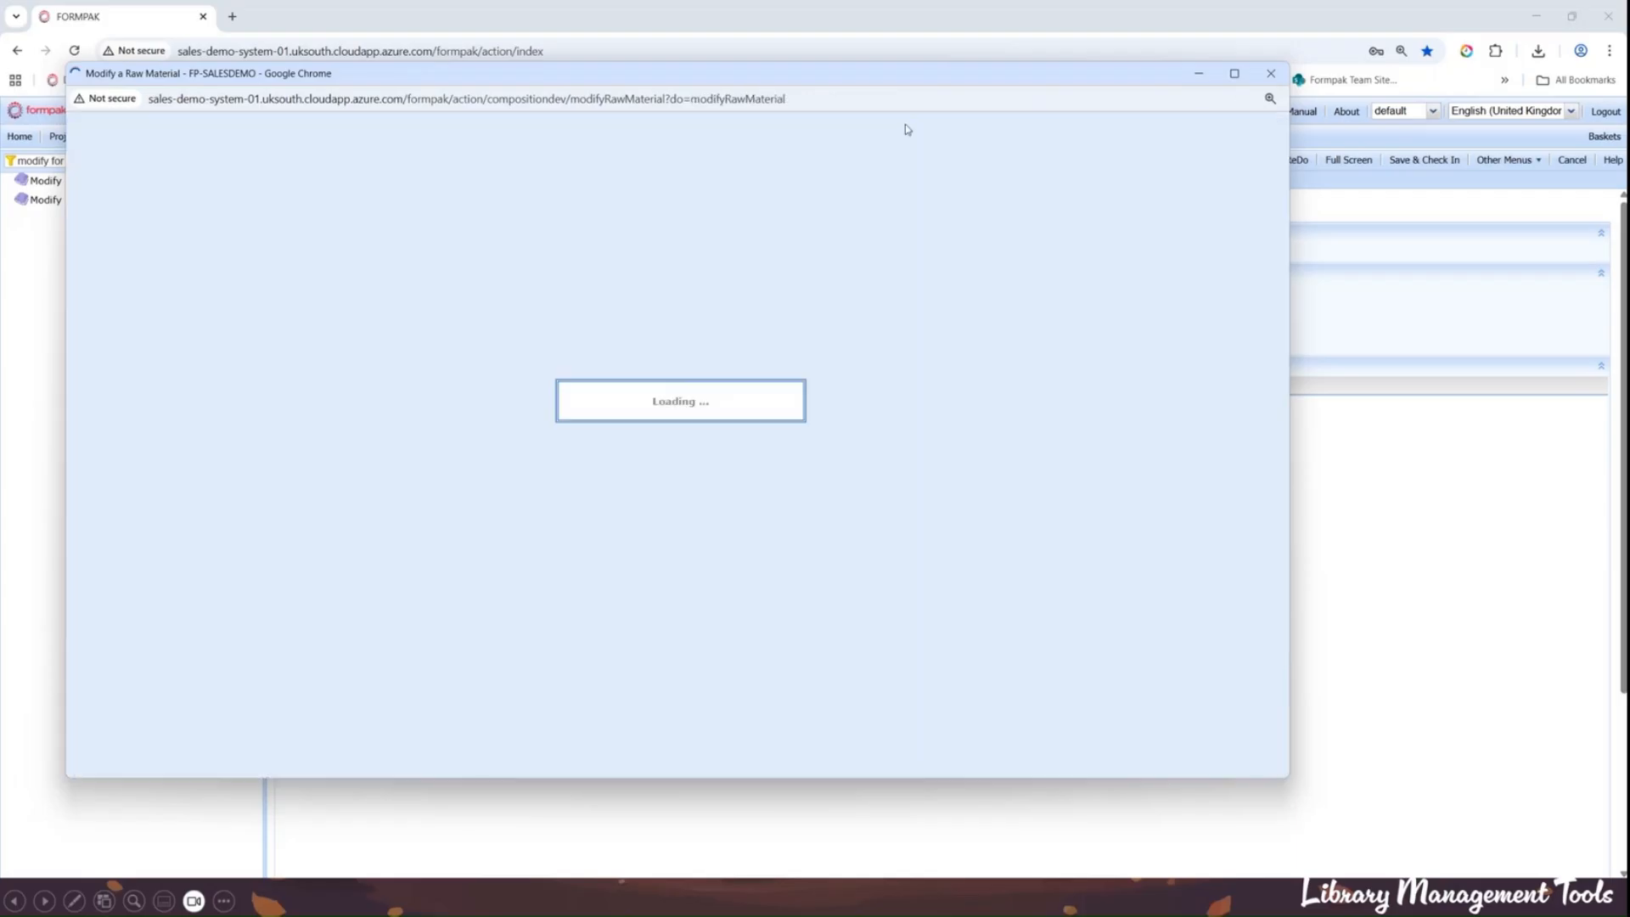
left_click(1271, 73)
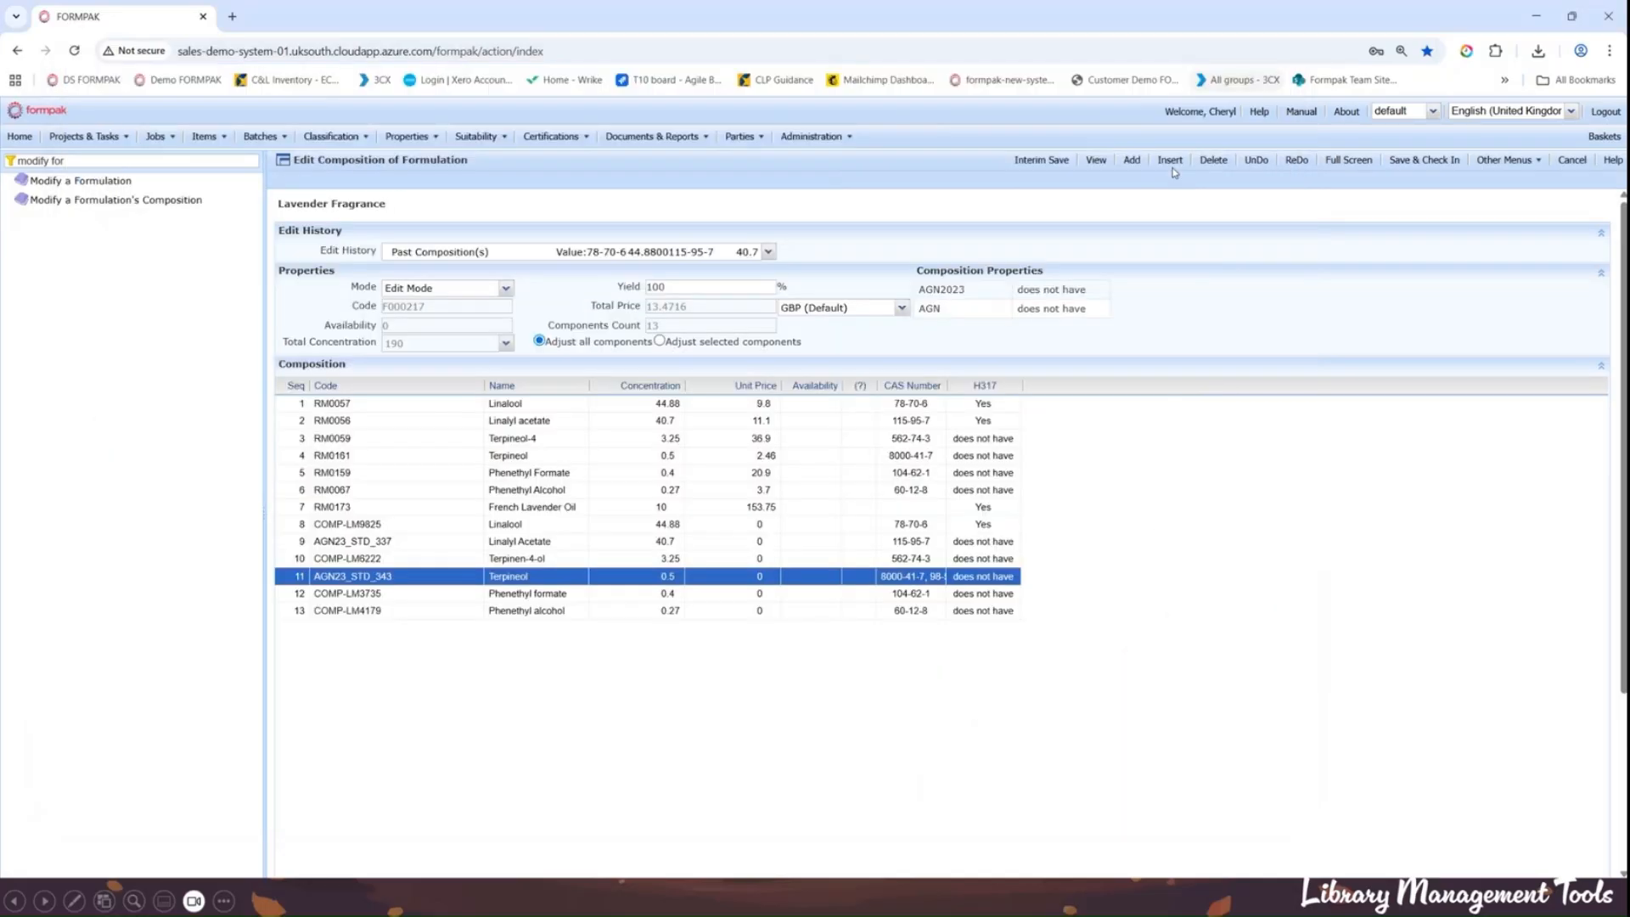
Step: Revert the Lavender Fragrance composition to Original Composition from its edit history
left_click(769, 252)
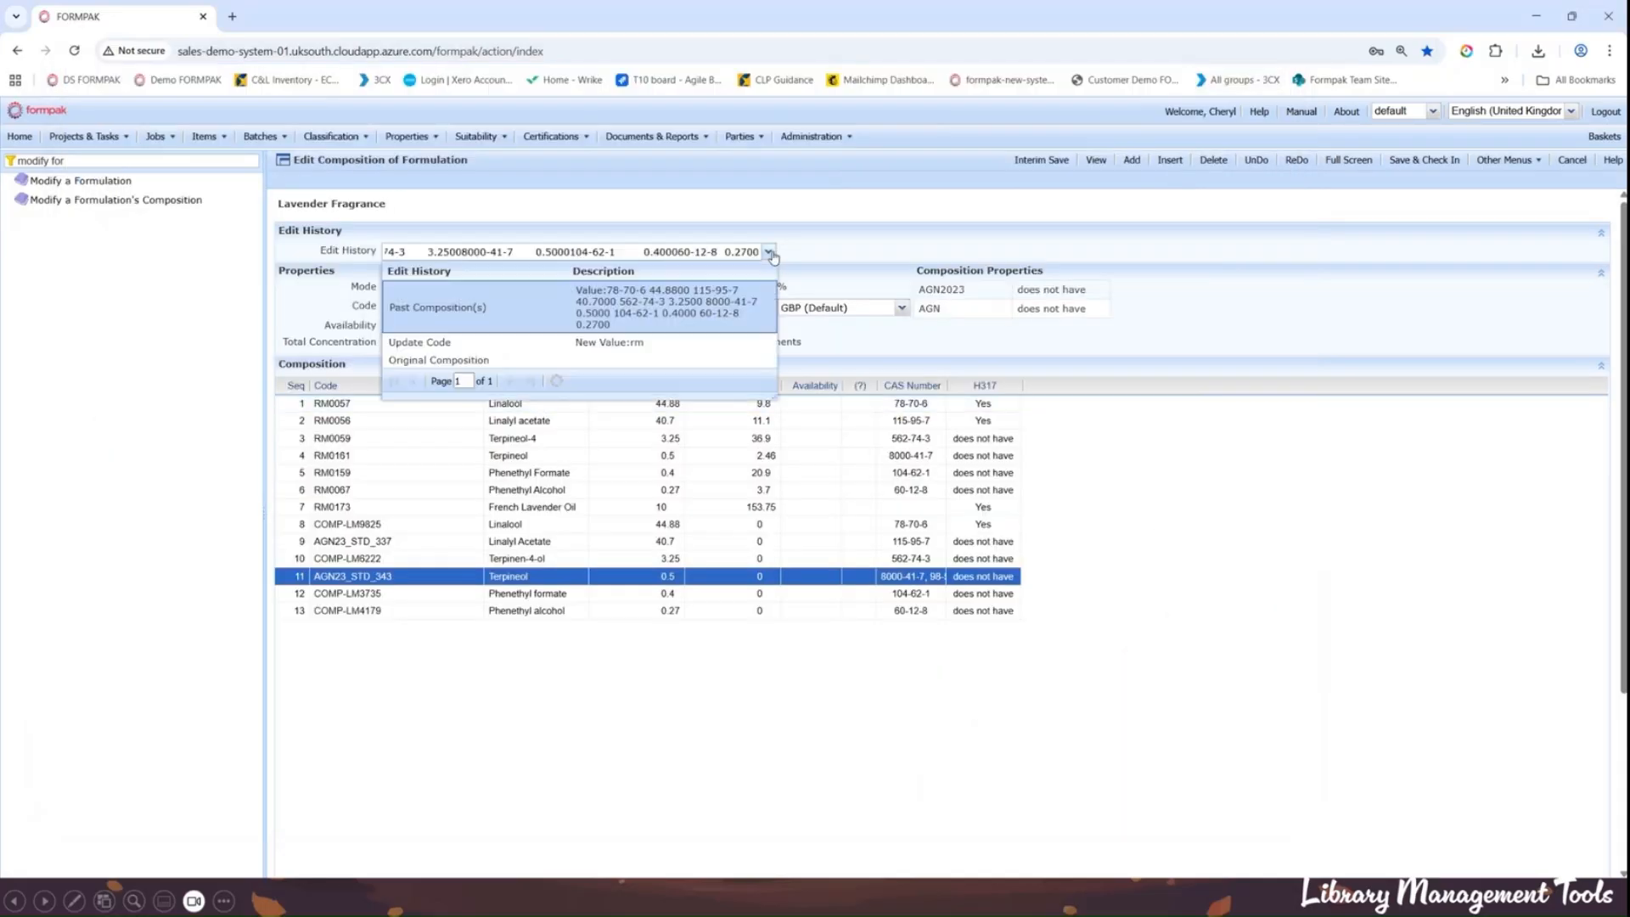
left_click(497, 360)
Step: Paste the copied CAS numbers and quantities into a new line 8 after French Lavender Oil, and save and check in the formulation
left_click(415, 507)
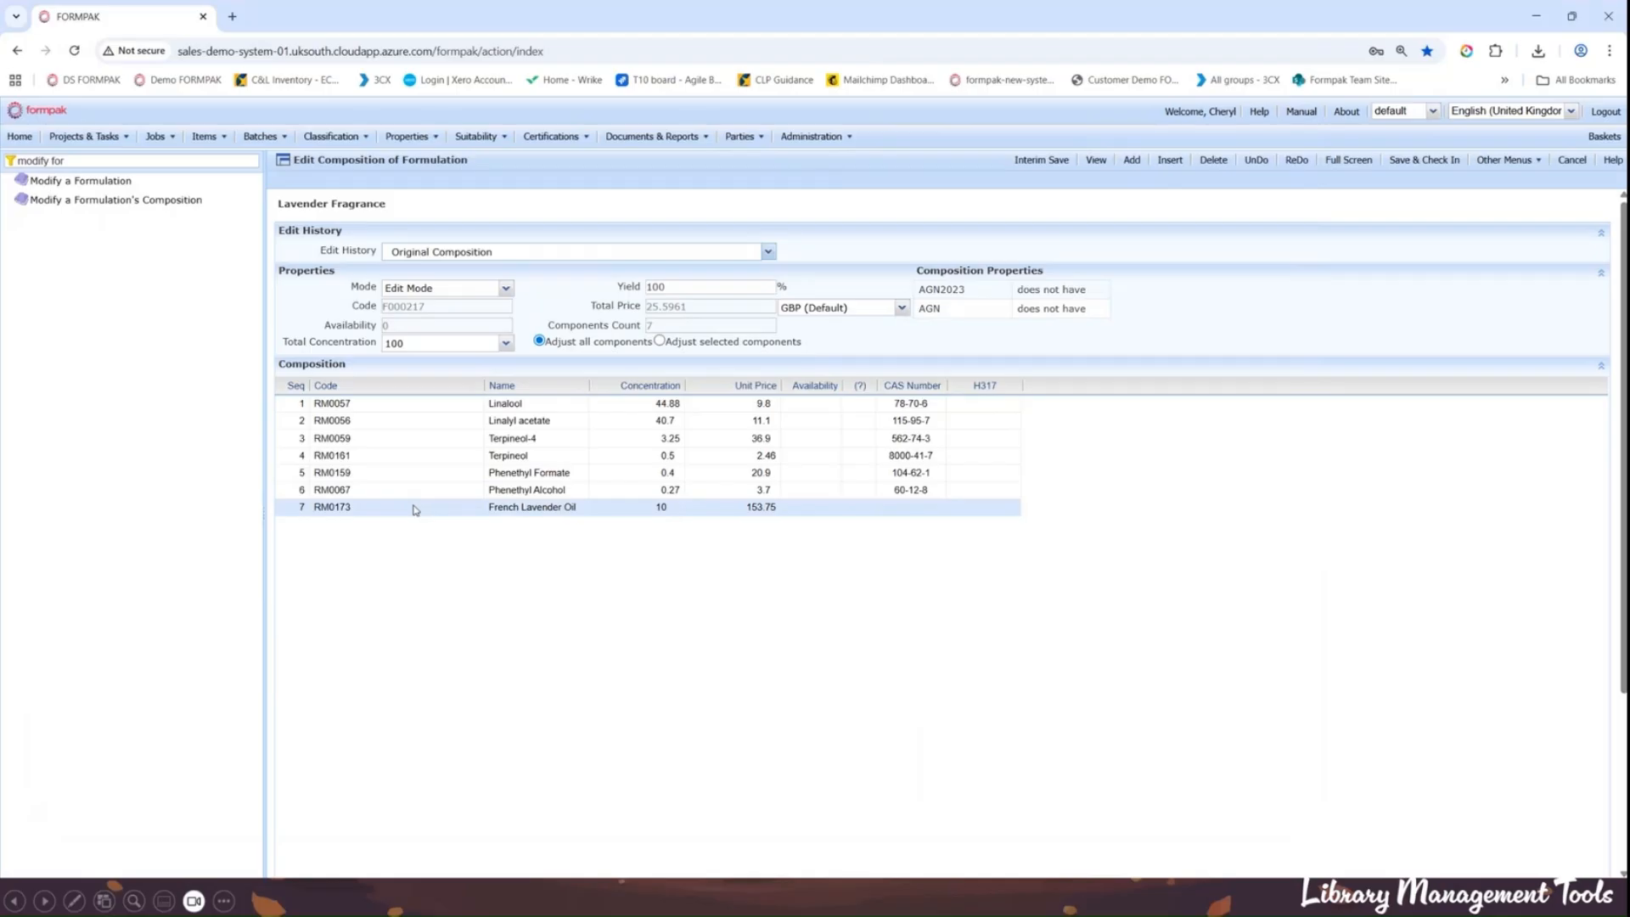
left_click(415, 509)
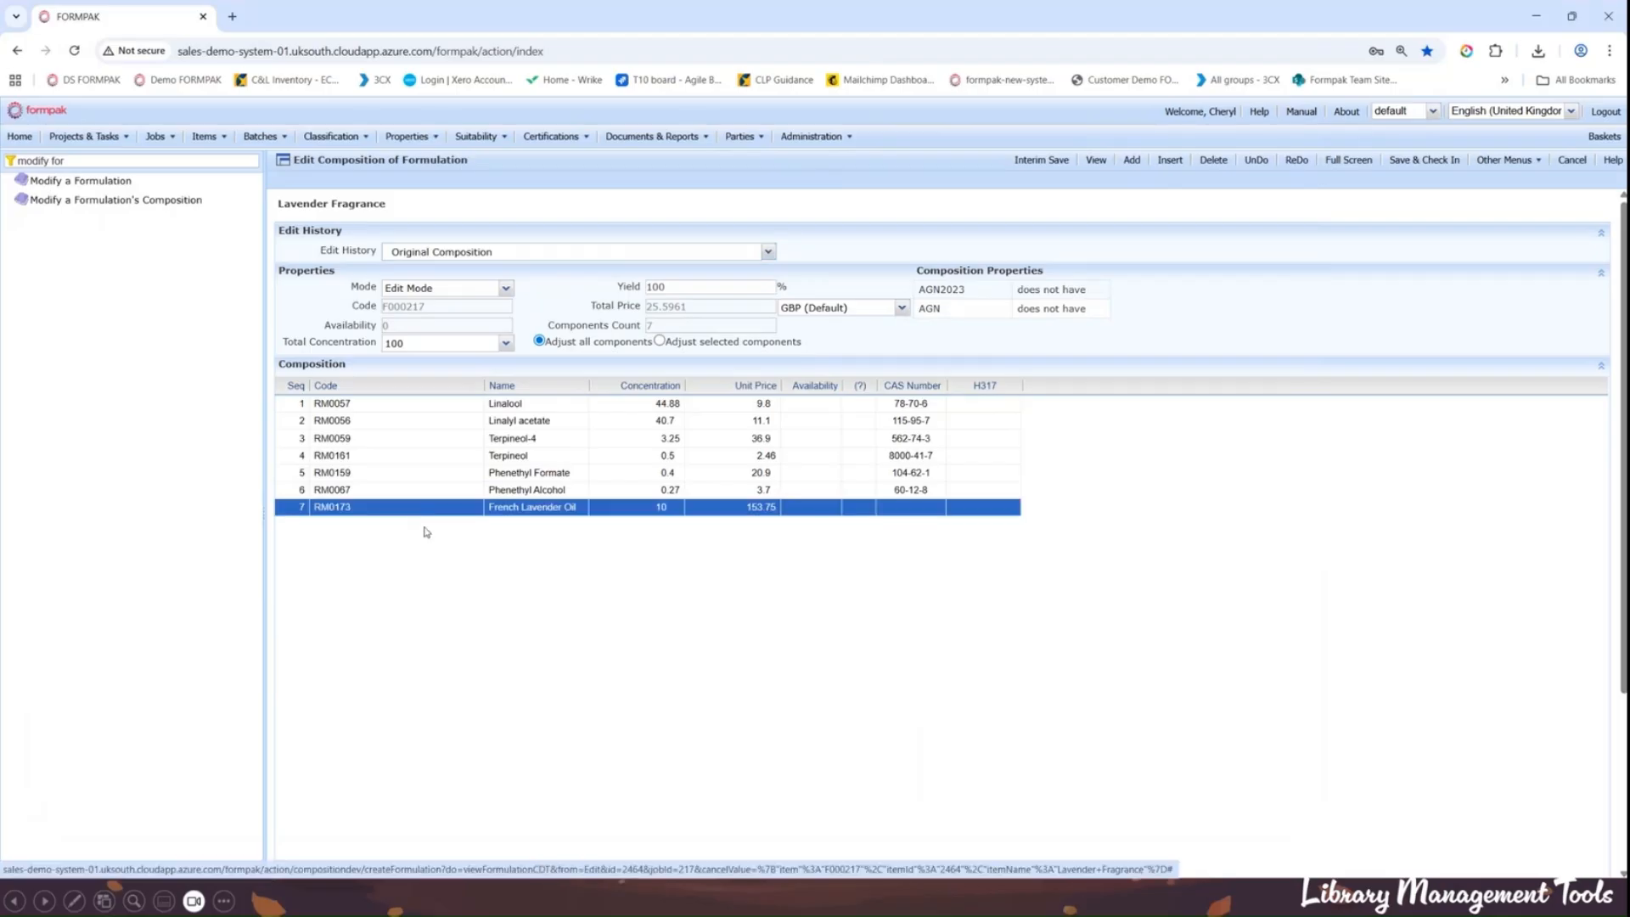
left_click(1130, 162)
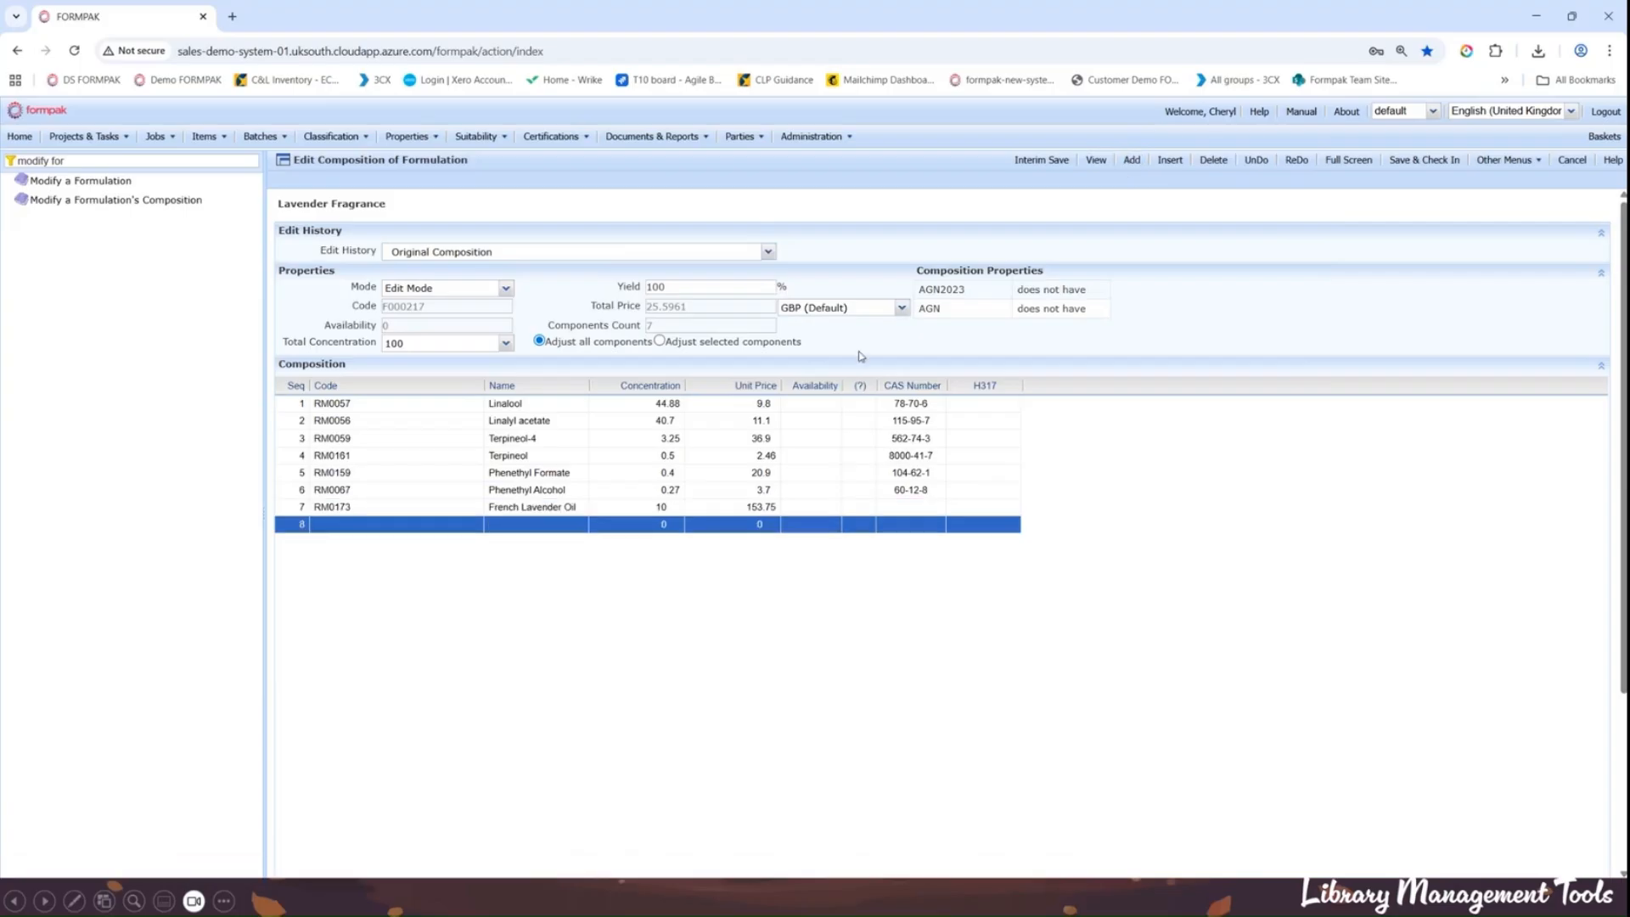
left_click(323, 525)
right_click(329, 528)
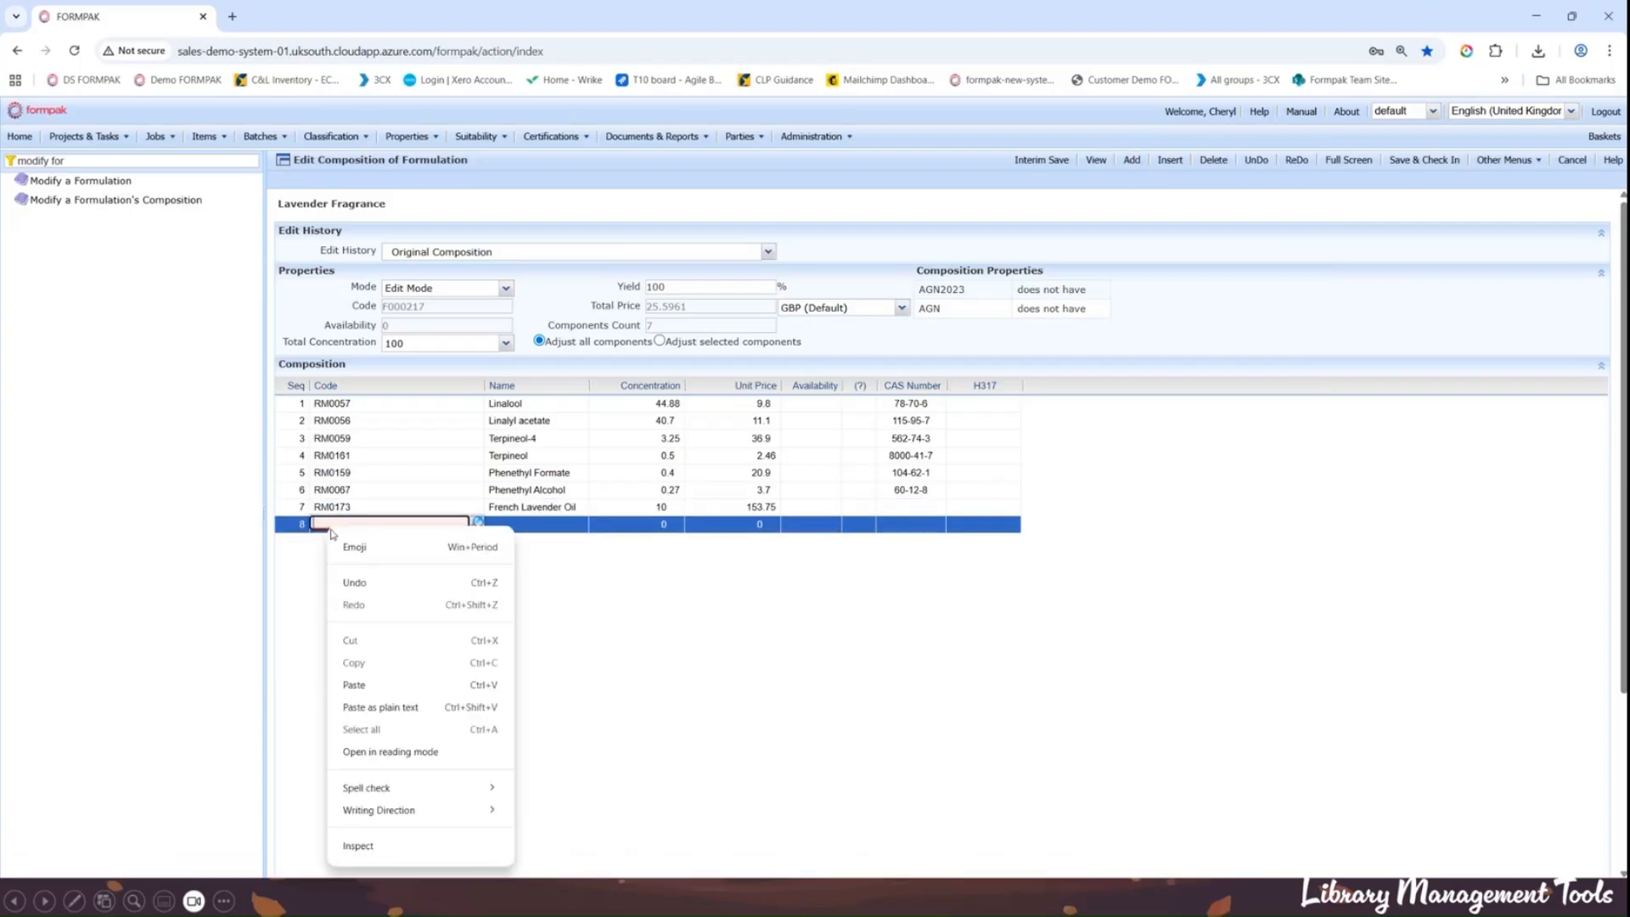
left_click(364, 686)
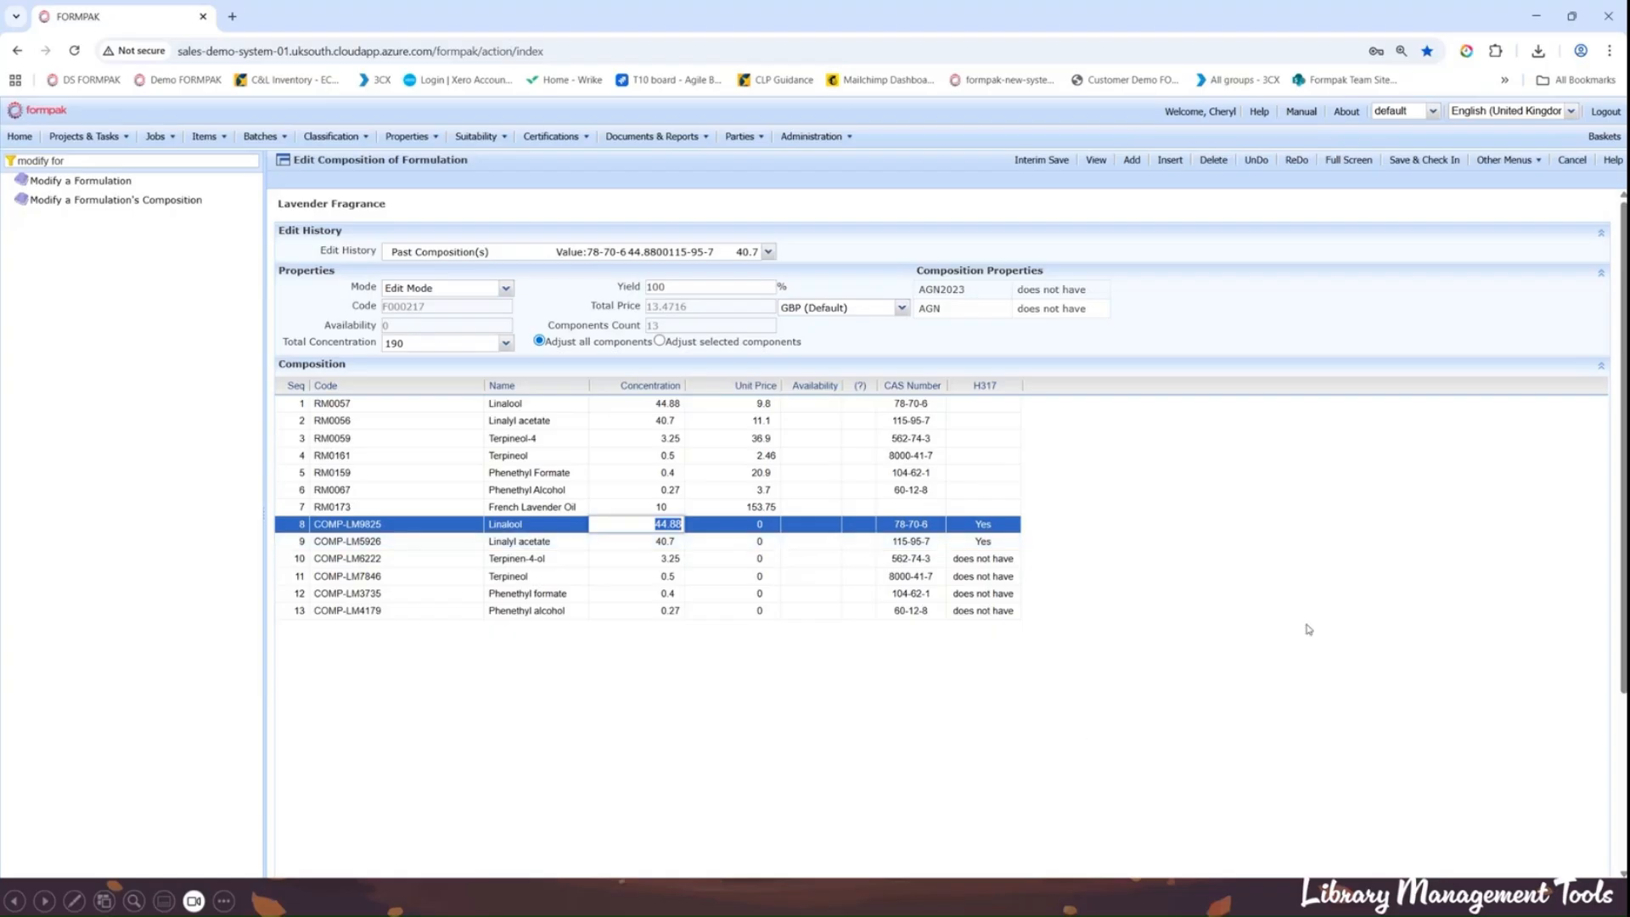
left_click(1399, 161)
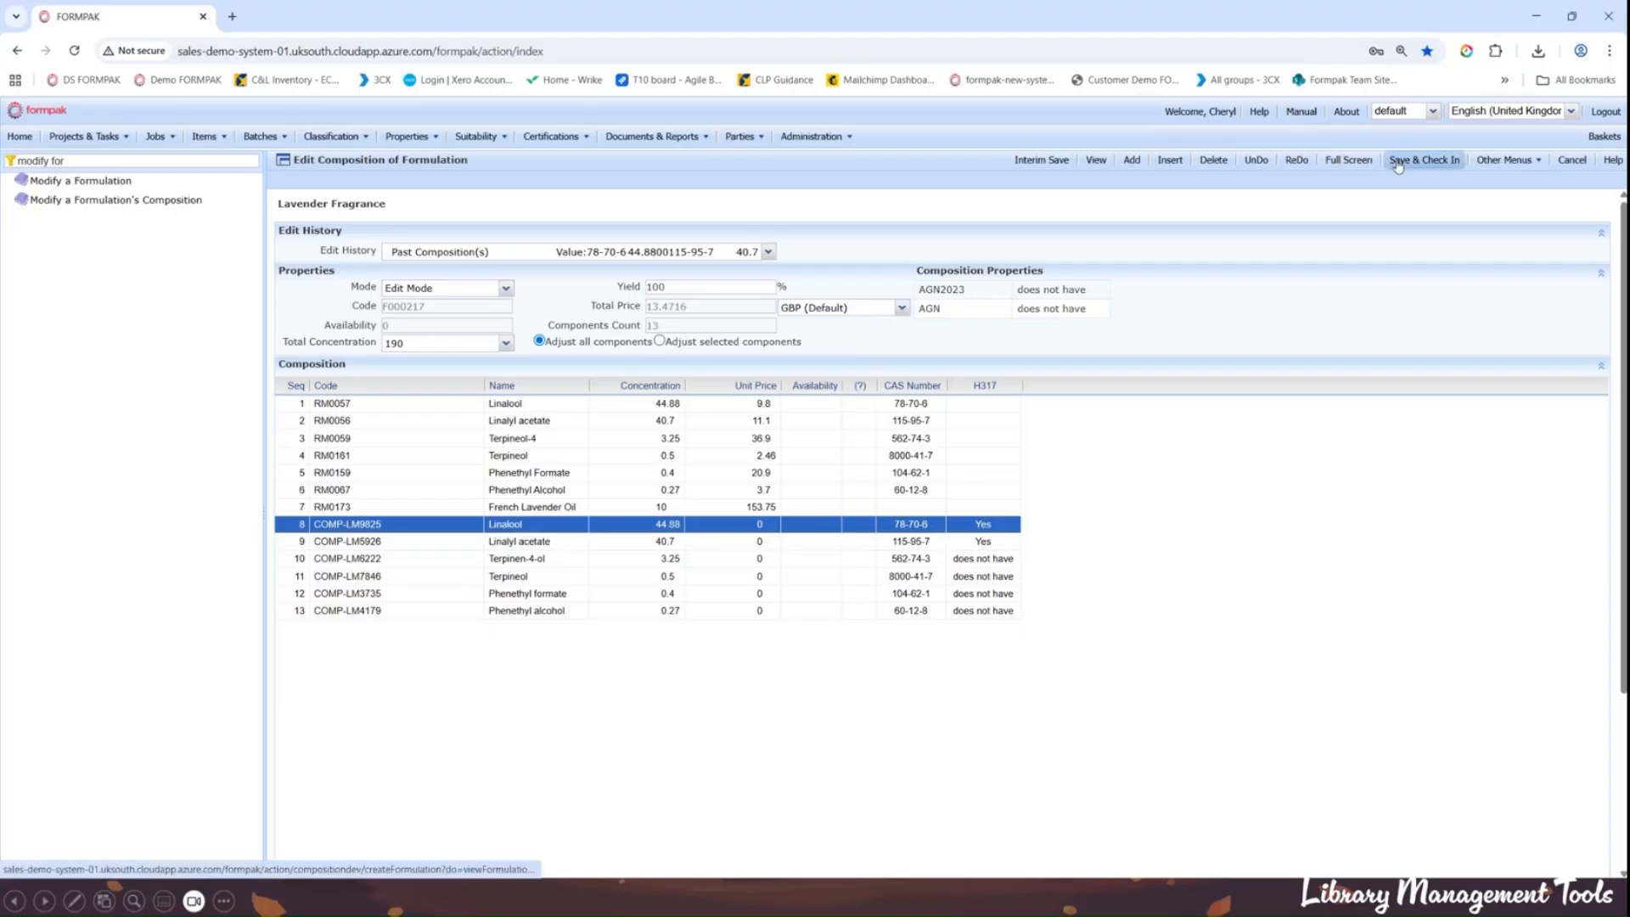
left_click(920, 550)
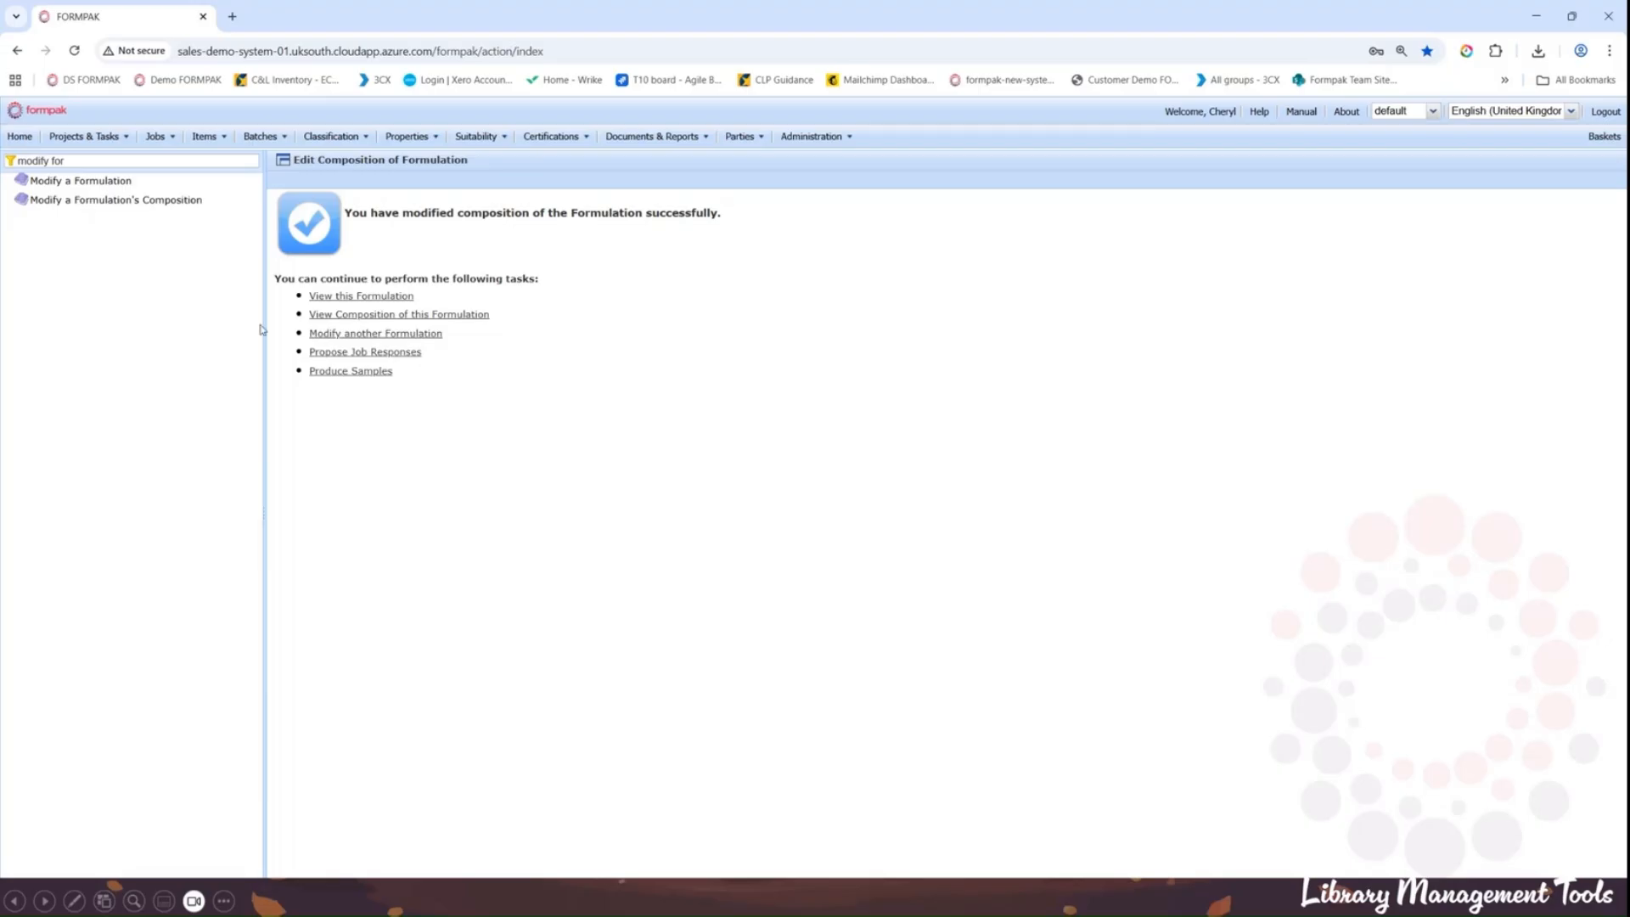
Step: Find the Assign New Code to Item function and load the item FRAGFLOWERS in it
triple_click(70, 159)
key("BackSpace")
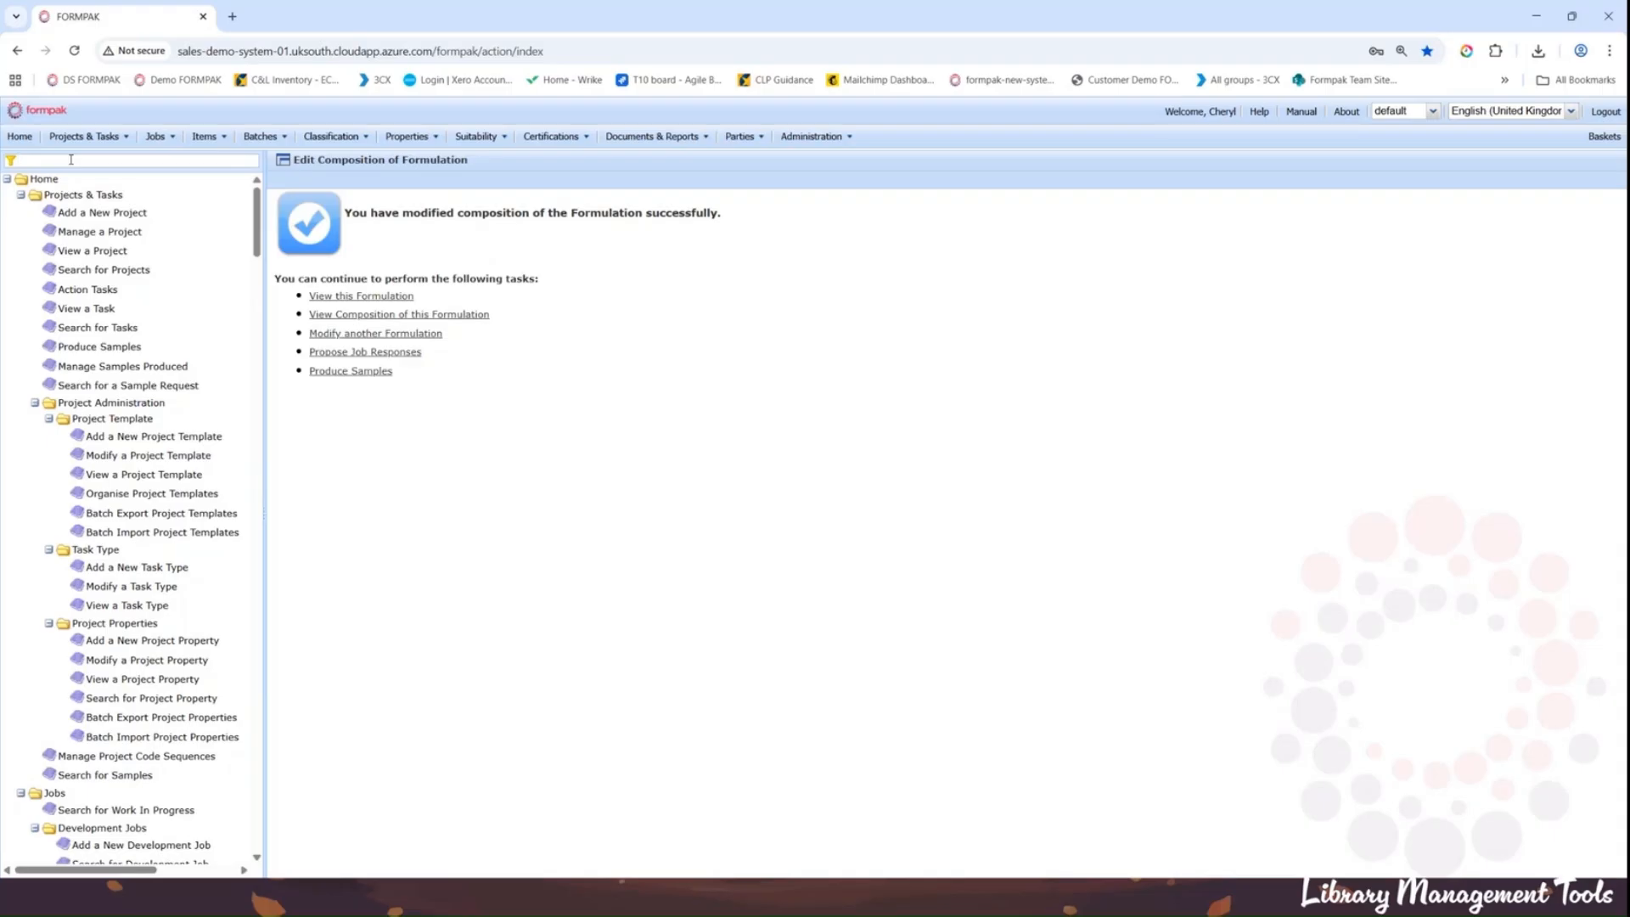
type("as")
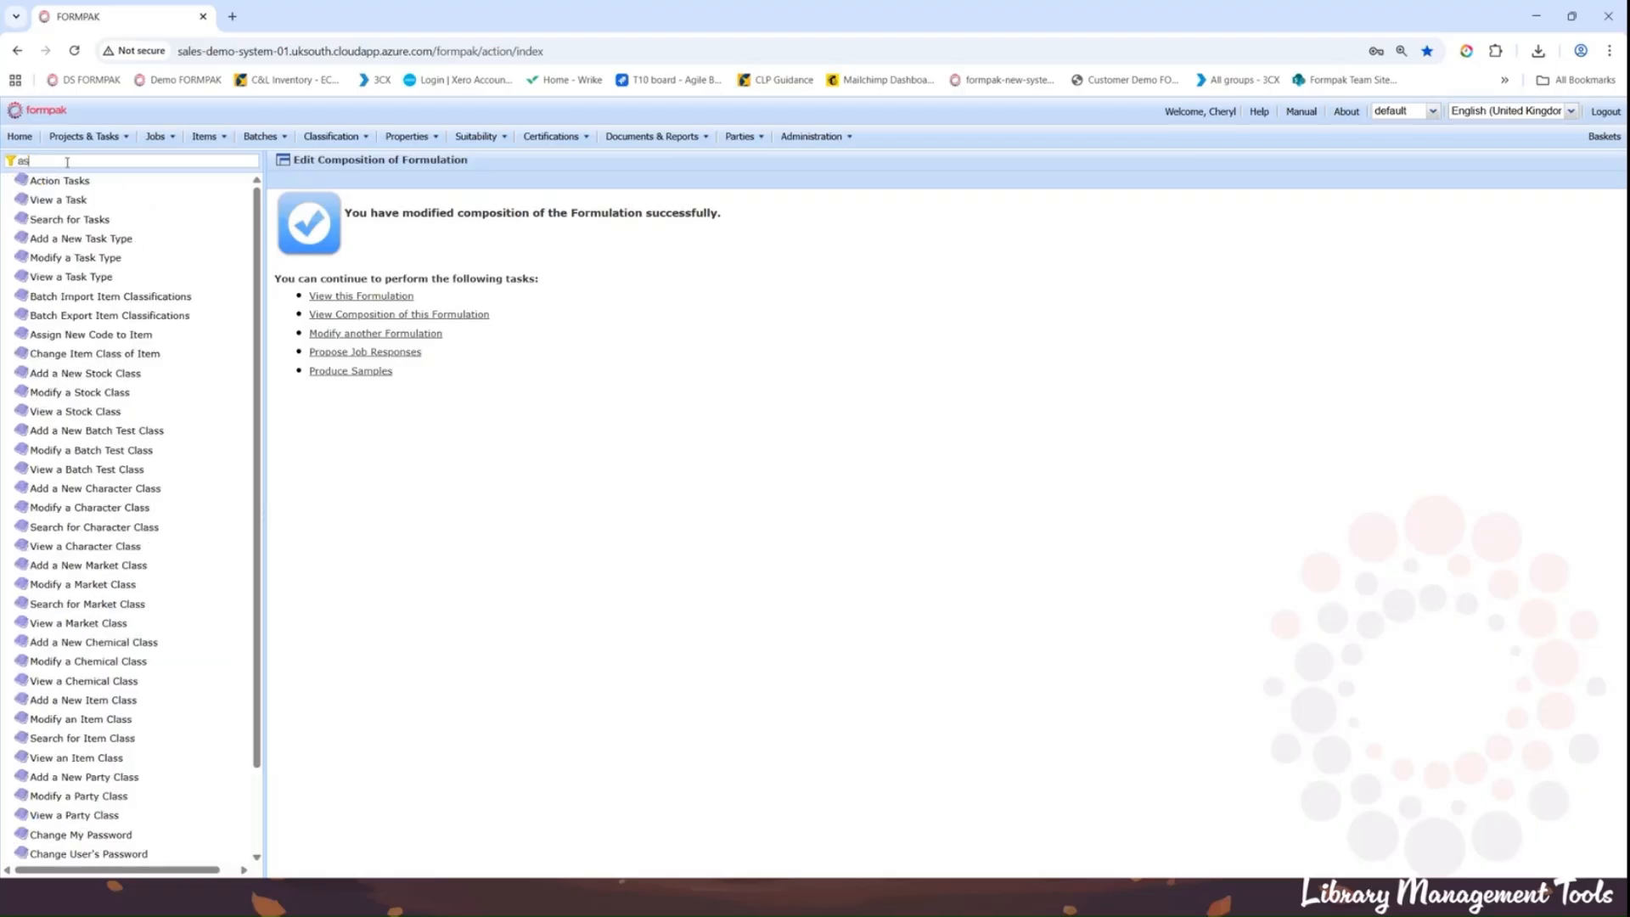
type("sign")
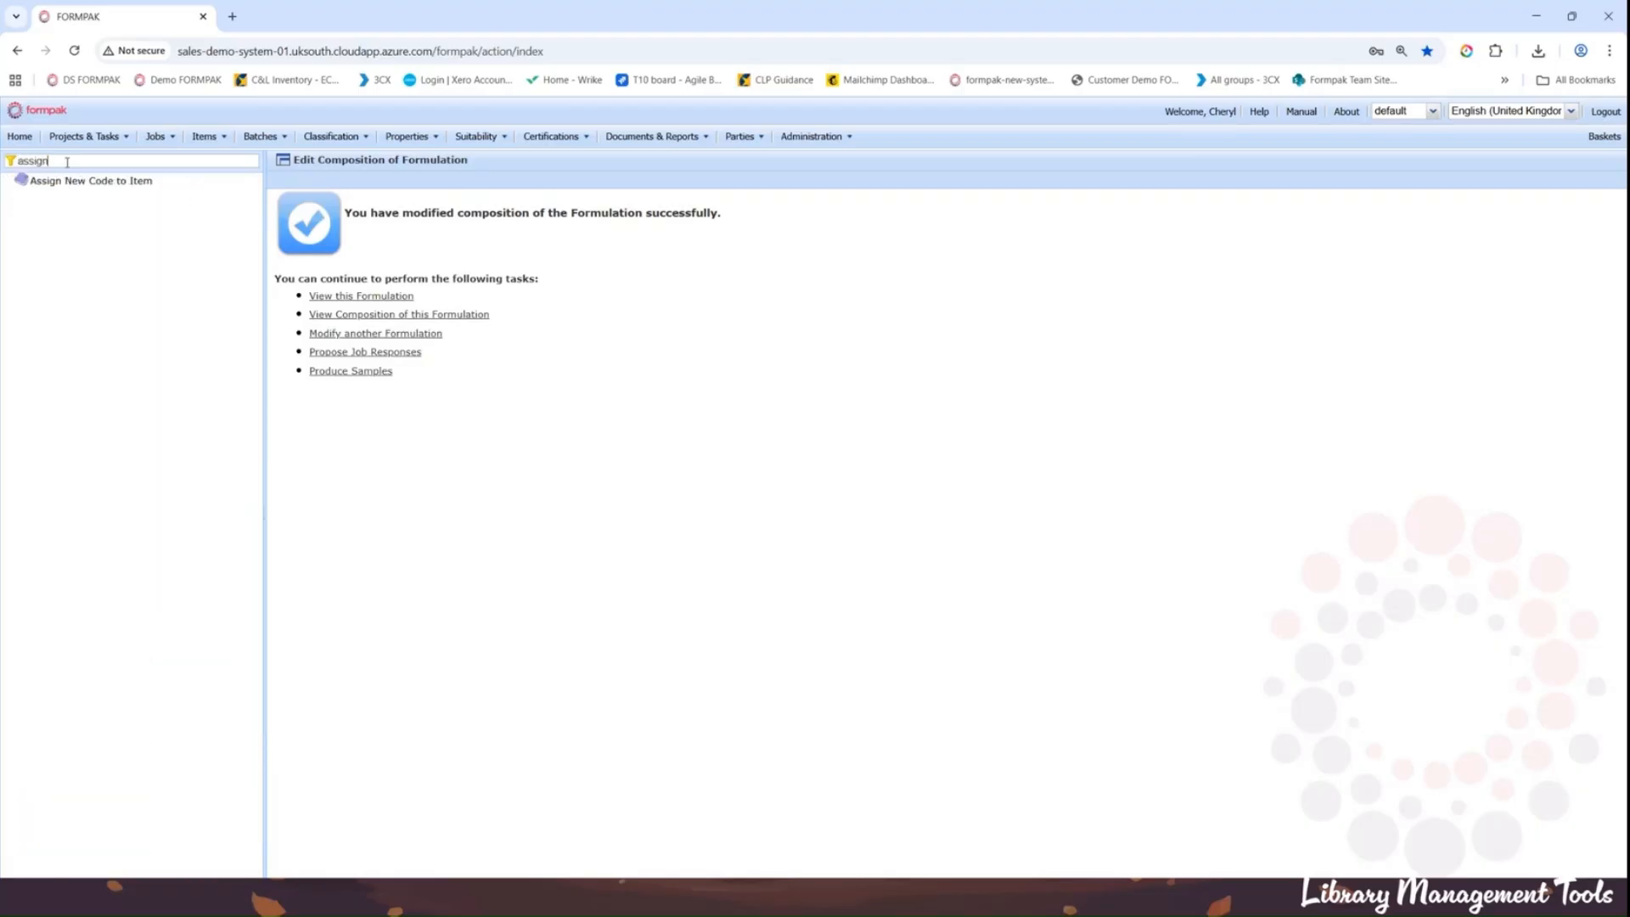
left_click(78, 182)
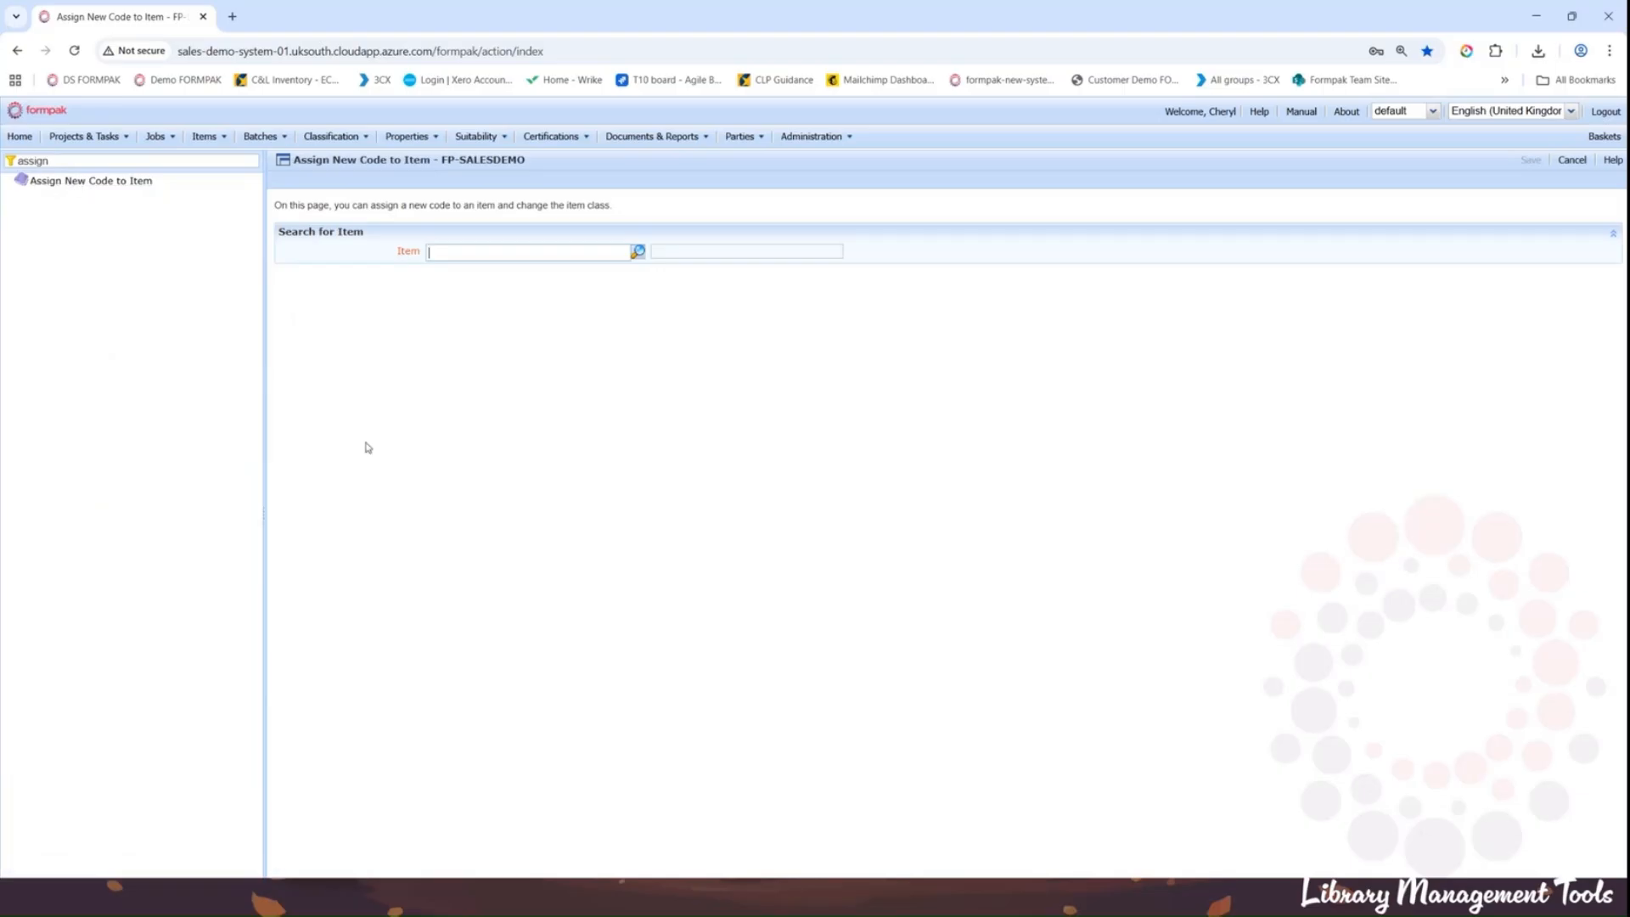
left_click(444, 255)
type("fra")
left_click(462, 291)
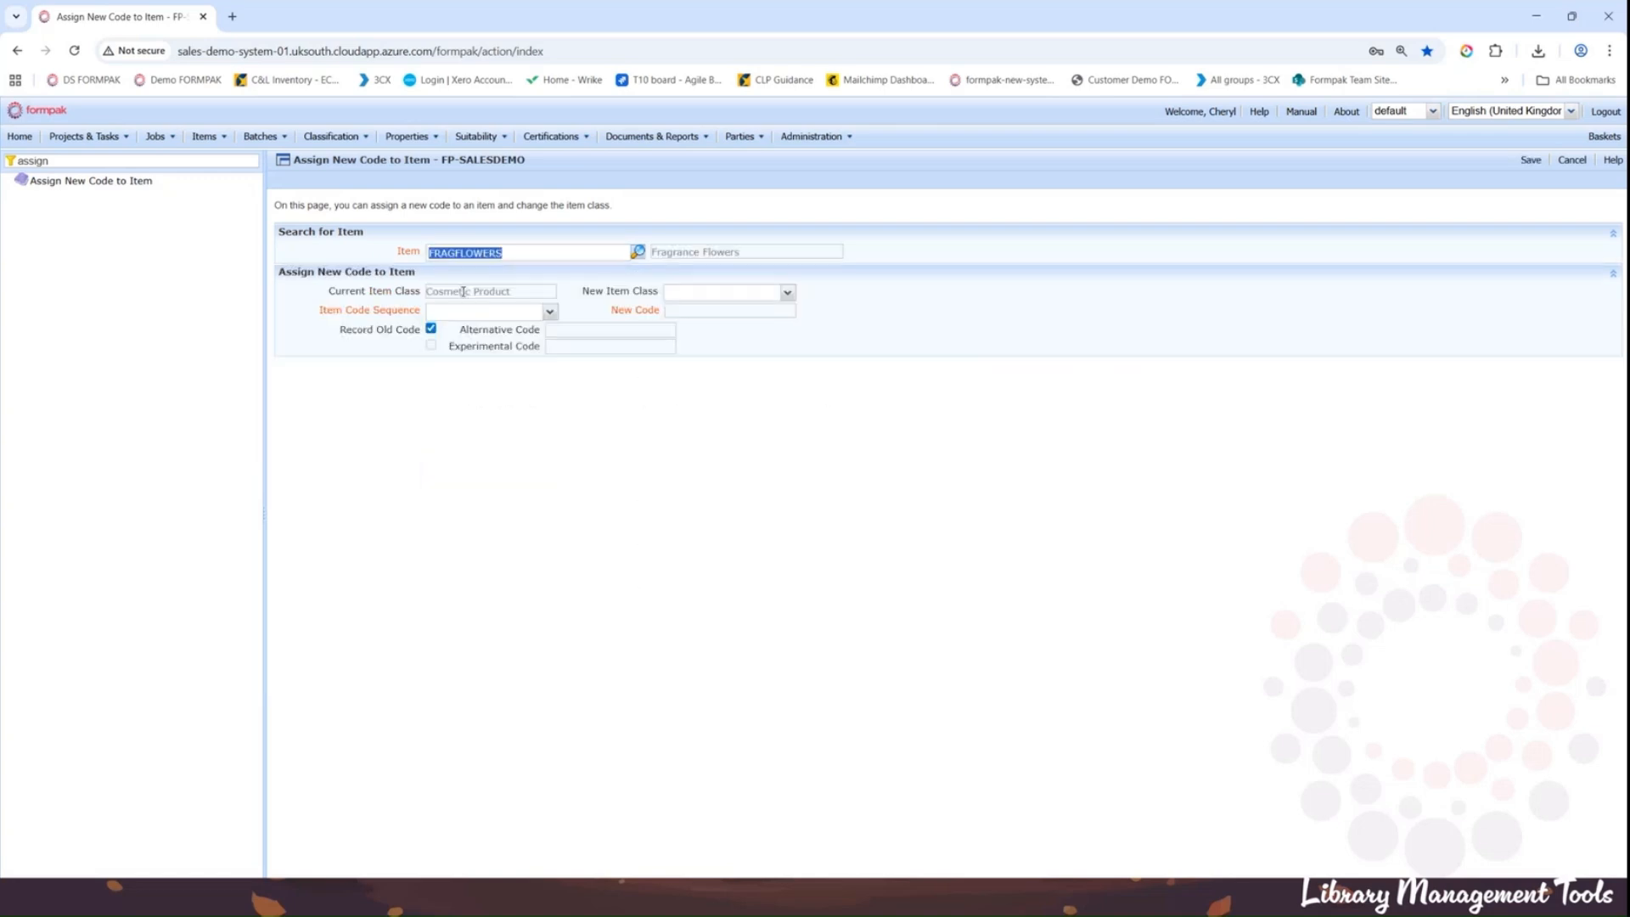
Step: Assign FRAGFLOWERS a new code from the Finished Product Code Sequence, recording the old code and updating its cross references too
left_click(787, 292)
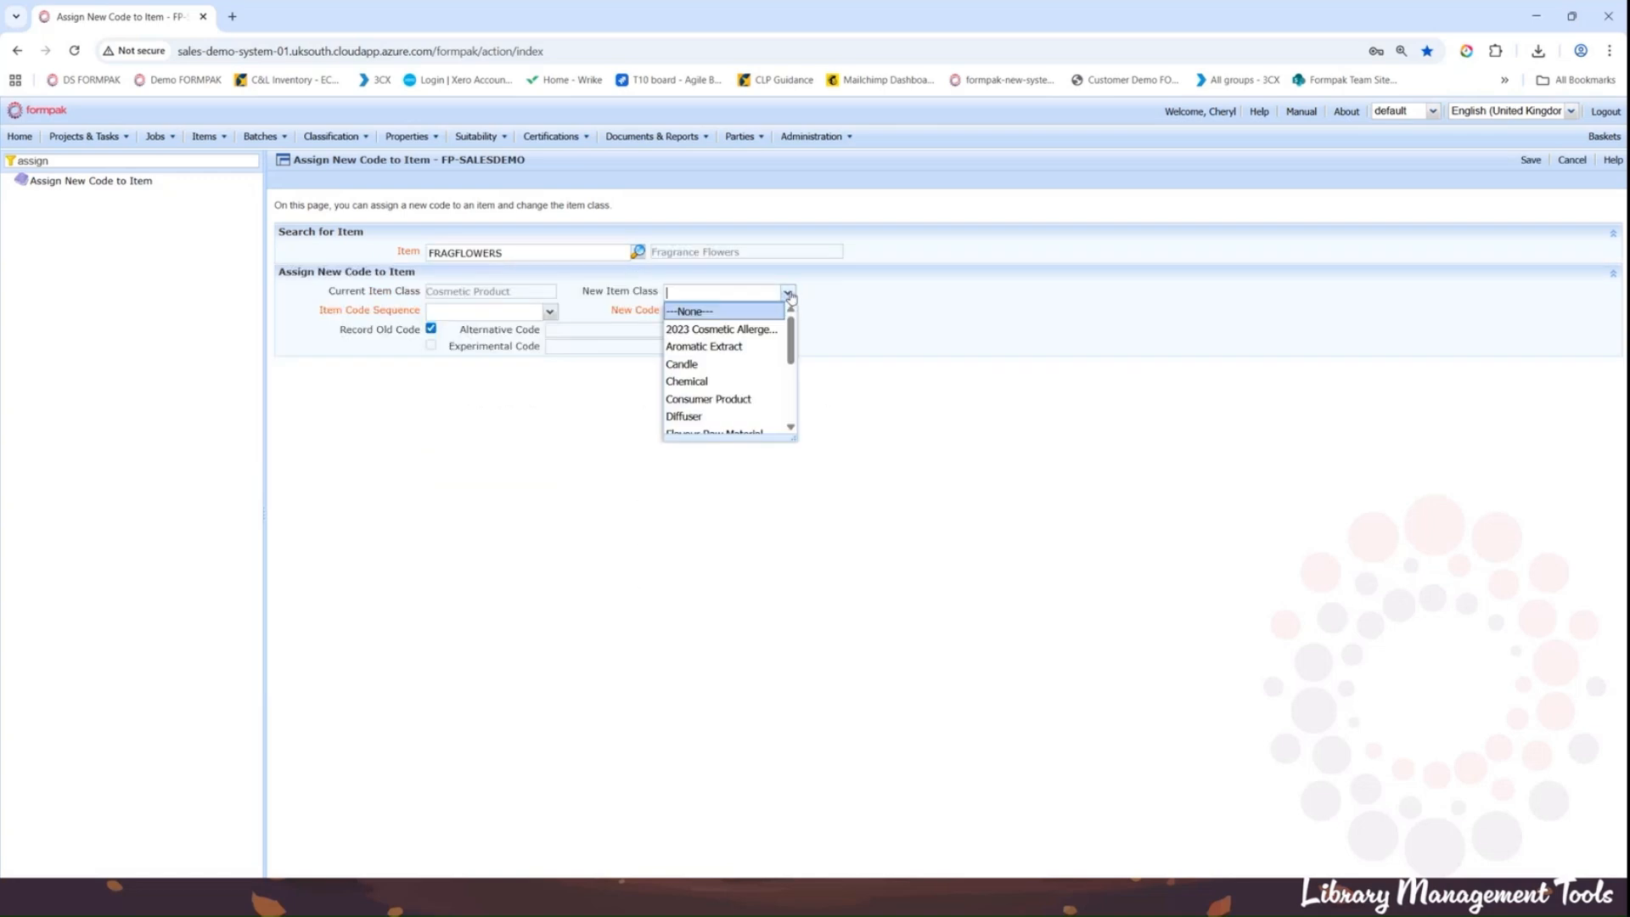
left_click(847, 345)
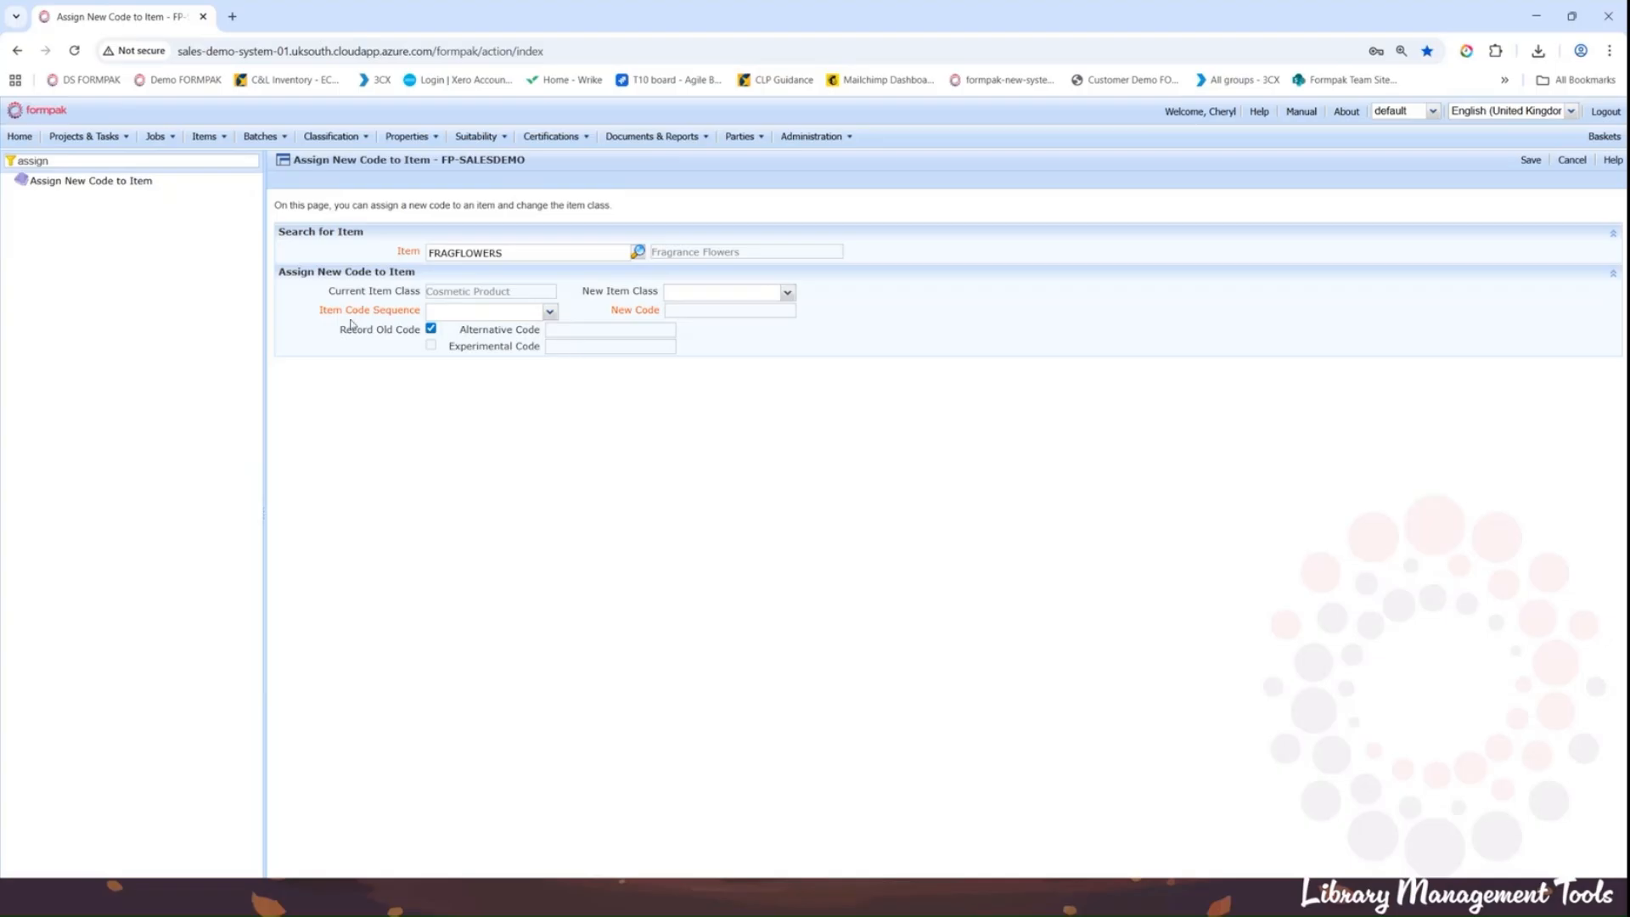
left_click(550, 313)
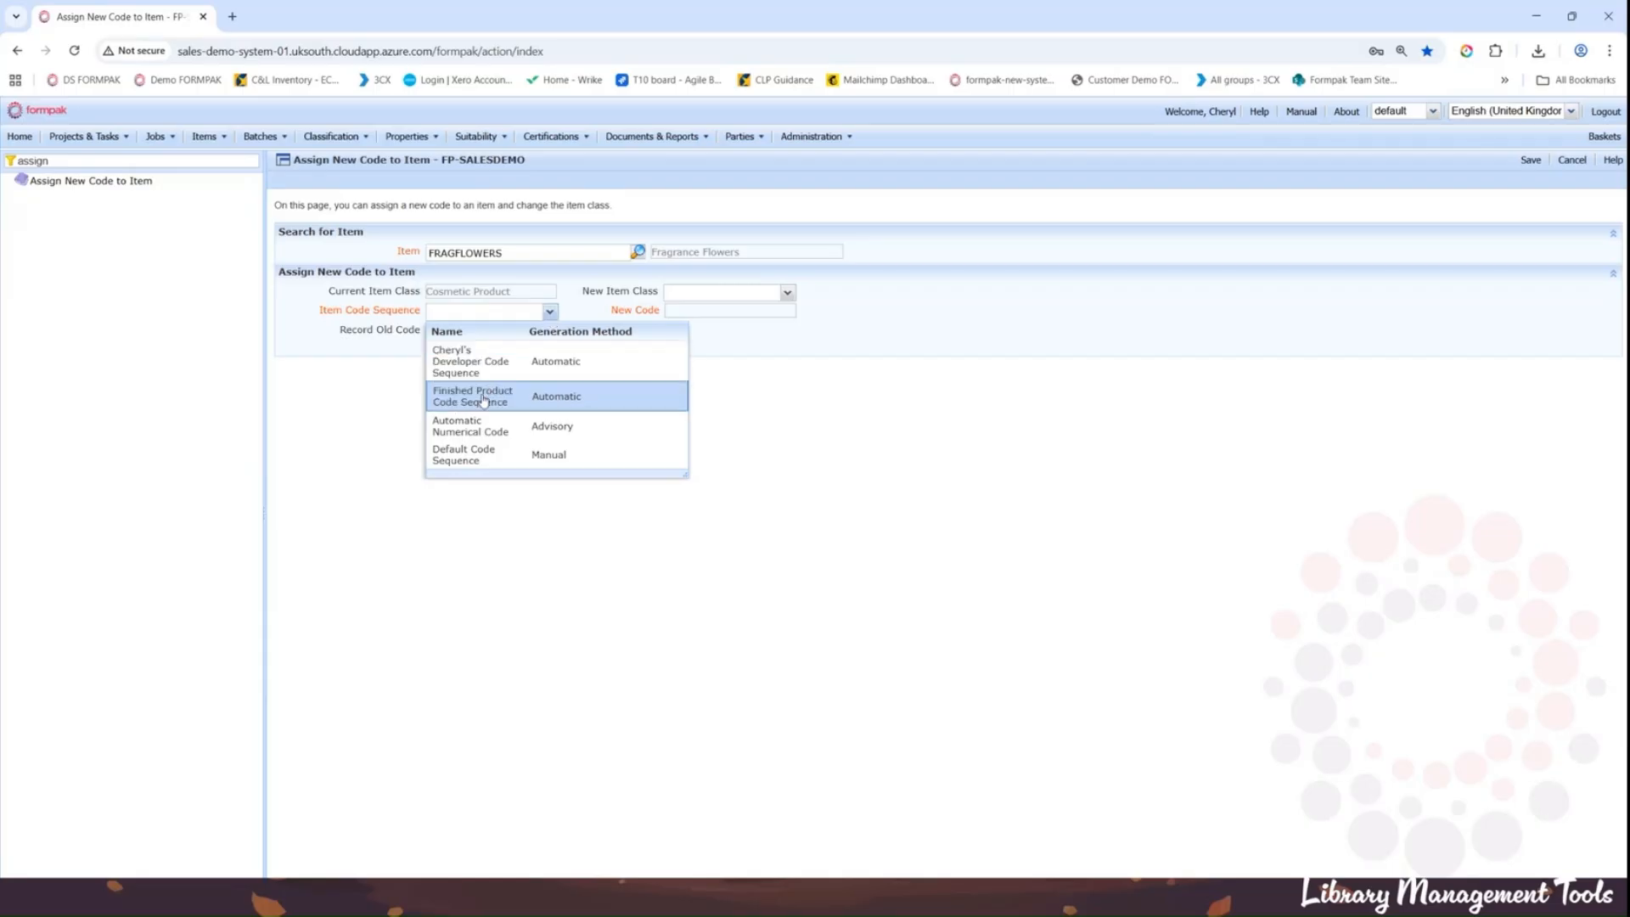
left_click(483, 399)
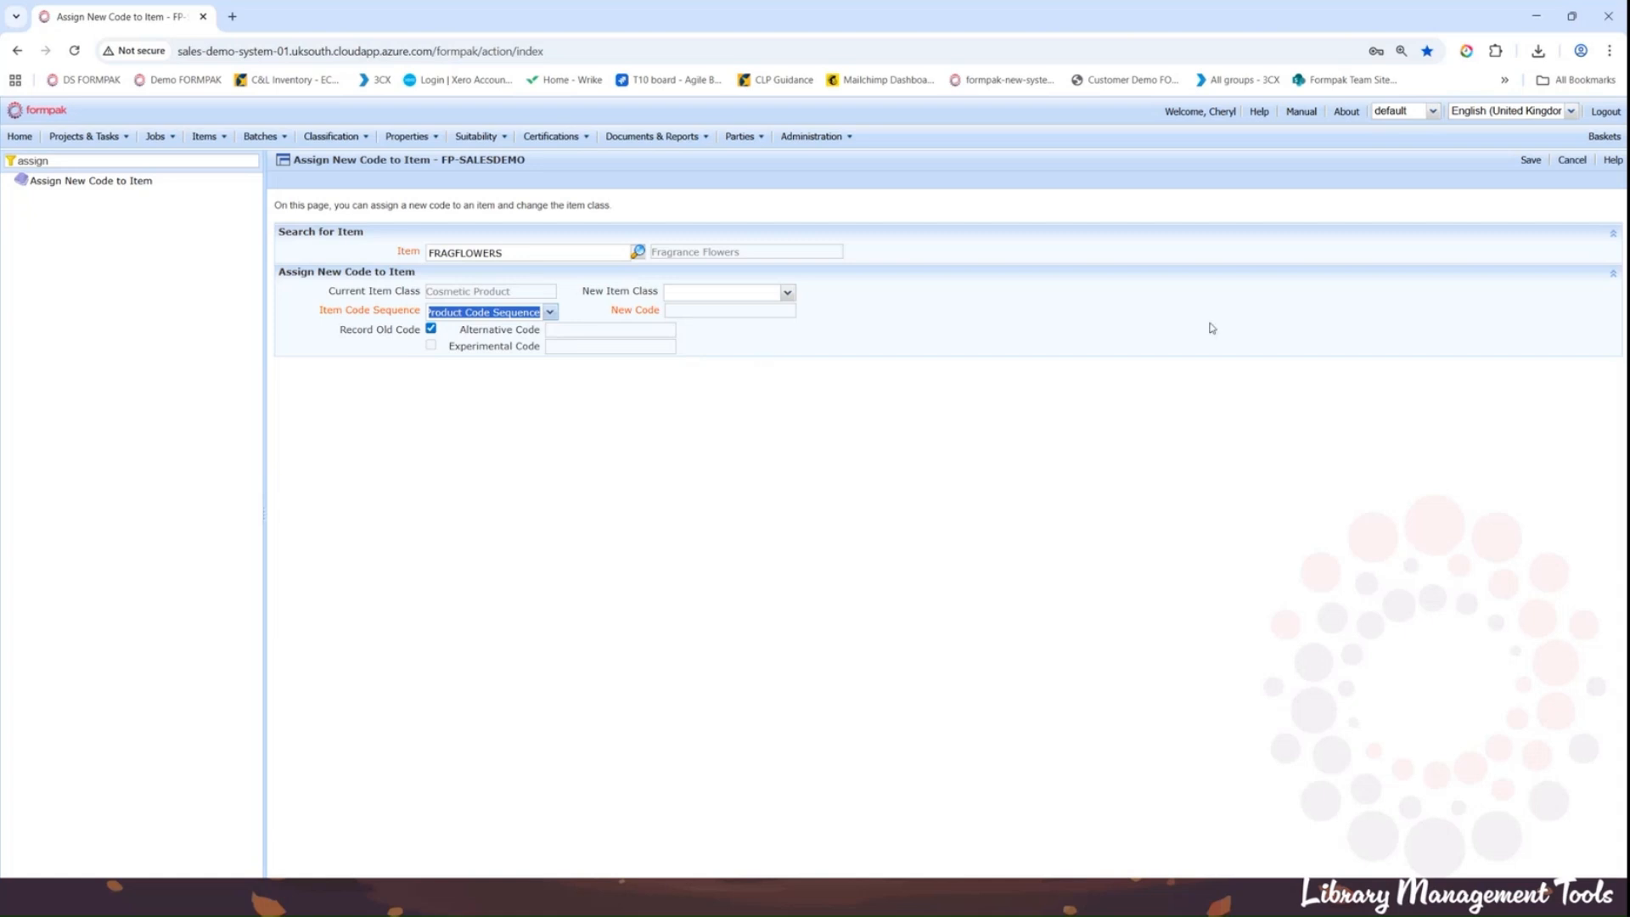
left_click(1531, 160)
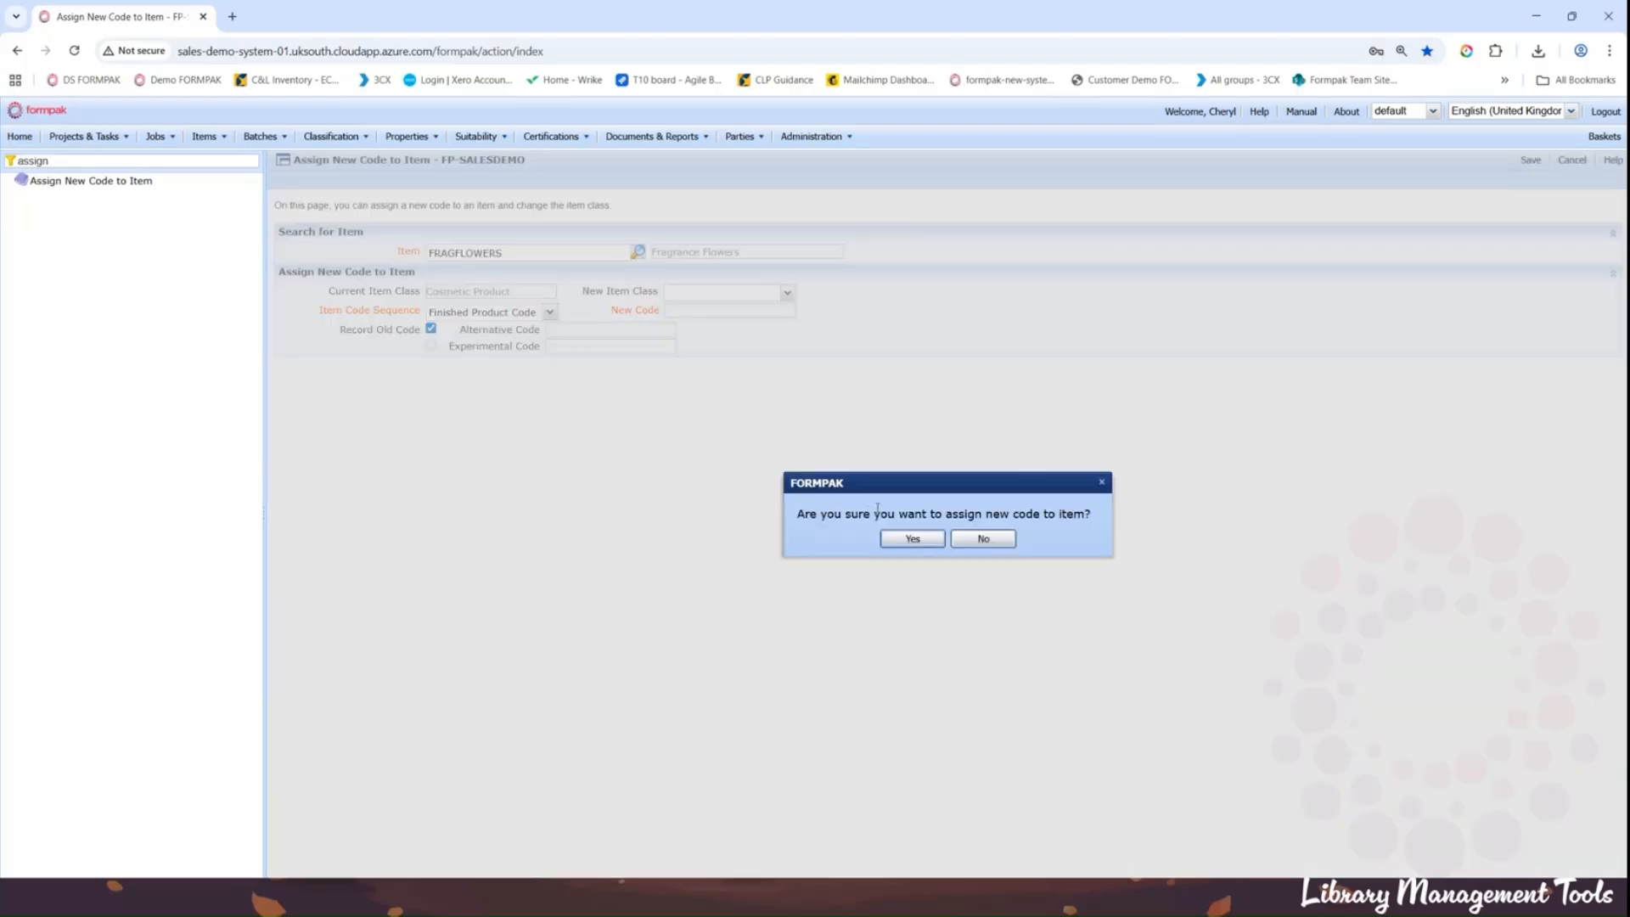
left_click(901, 538)
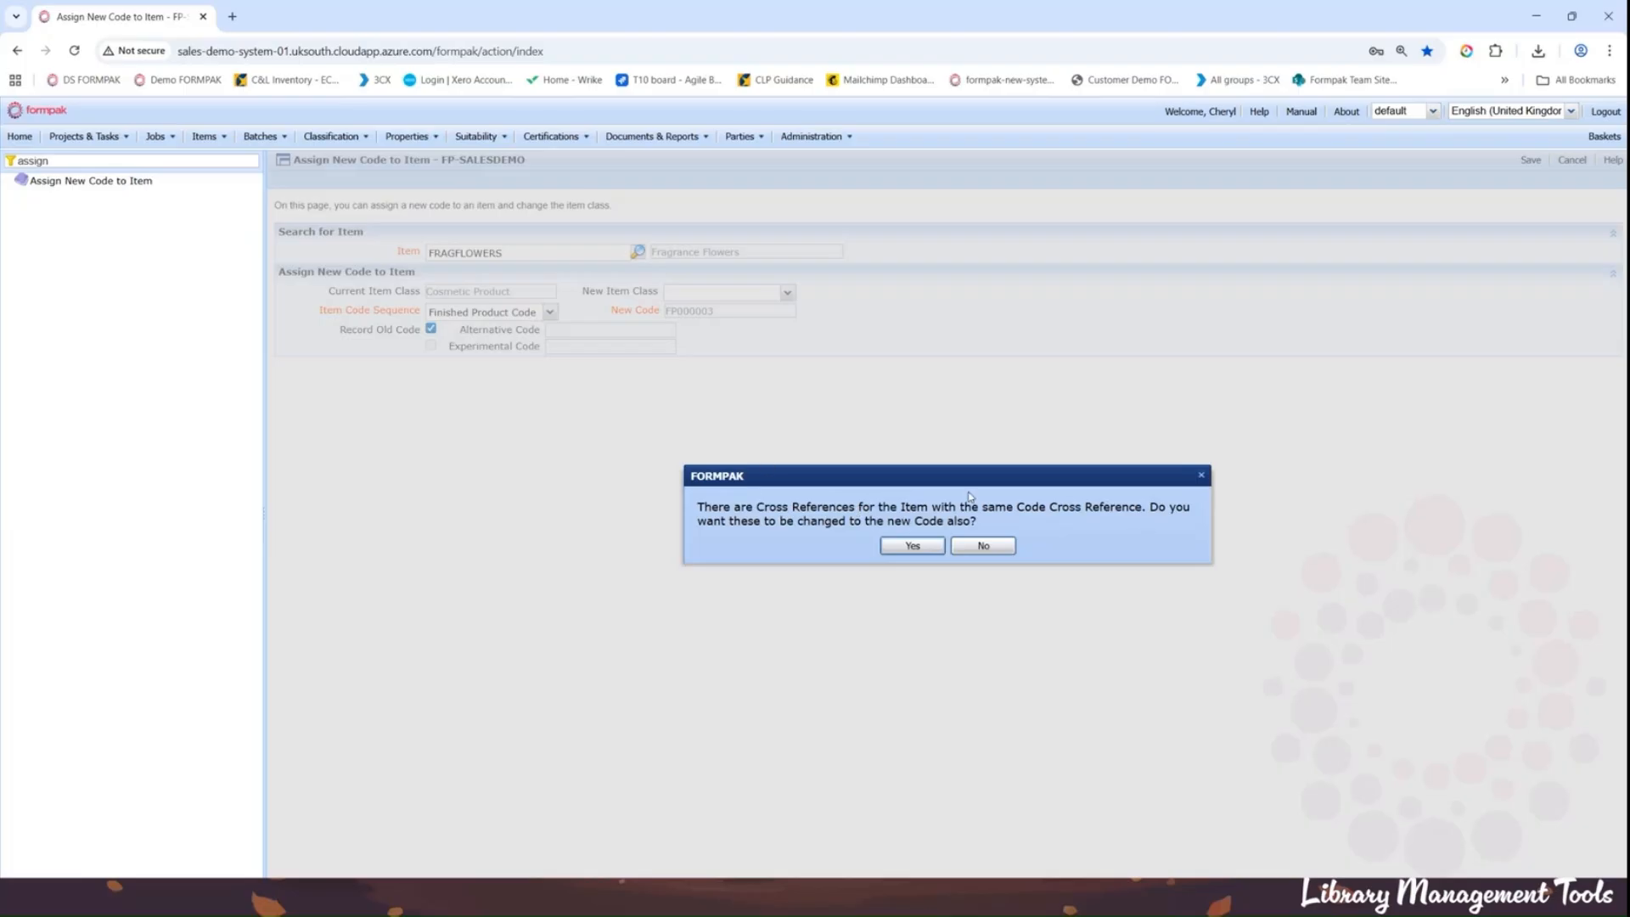
left_click(913, 547)
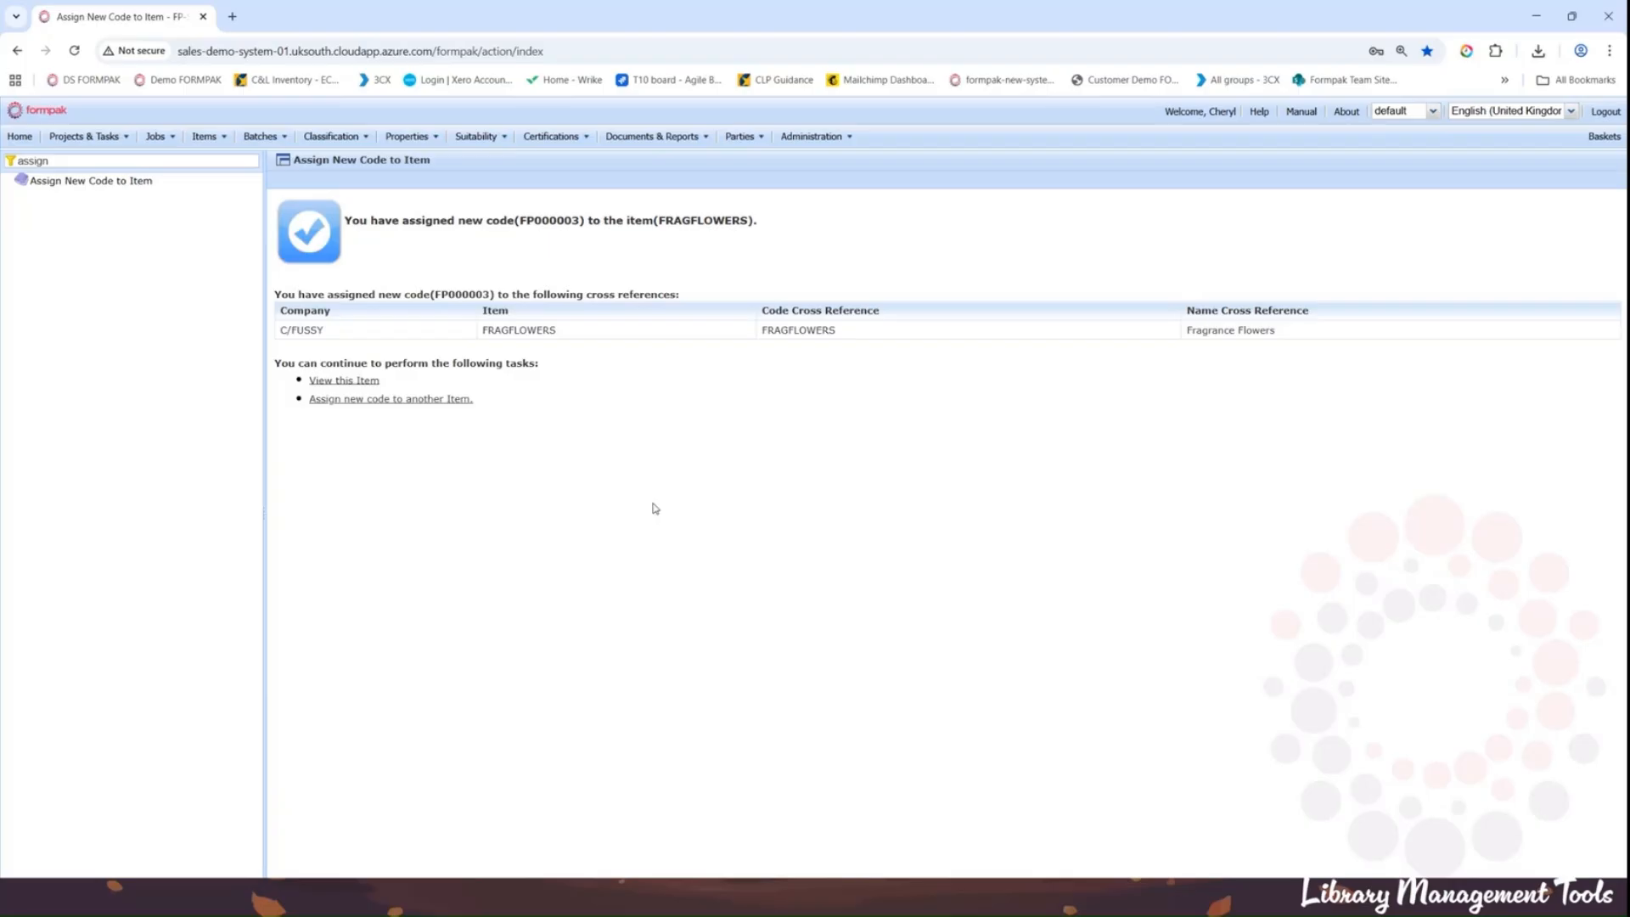
Step: Find the permission functions and view the logged-in user's permissions on Formulations
double_click(81, 160)
key("BackSpace")
type("permis")
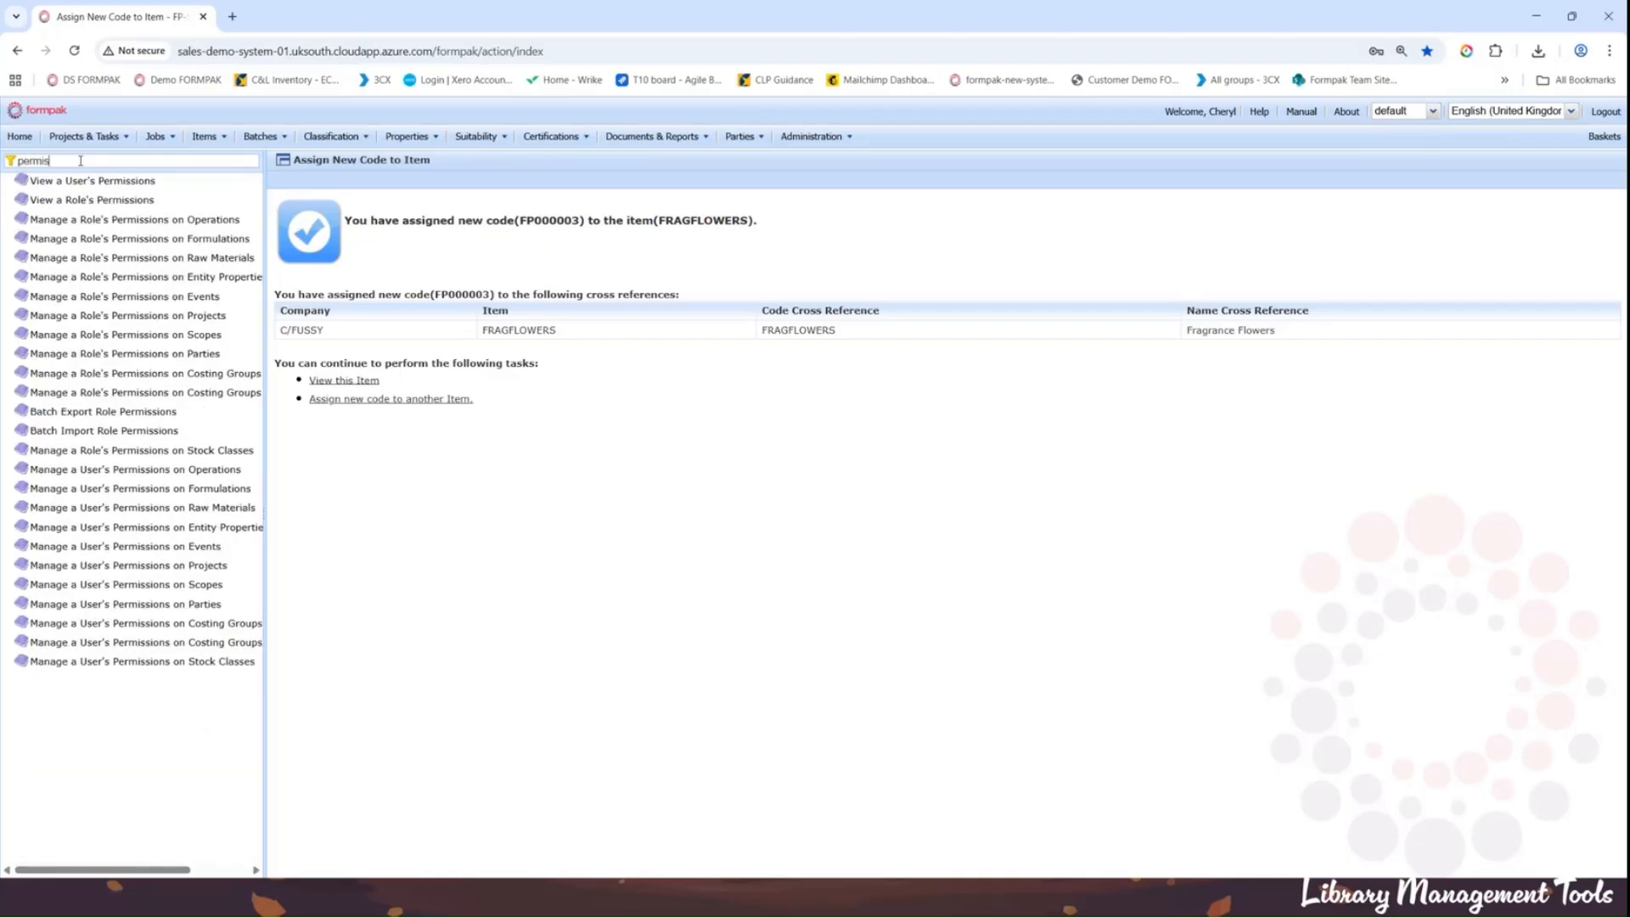
type("sion")
left_click(178, 491)
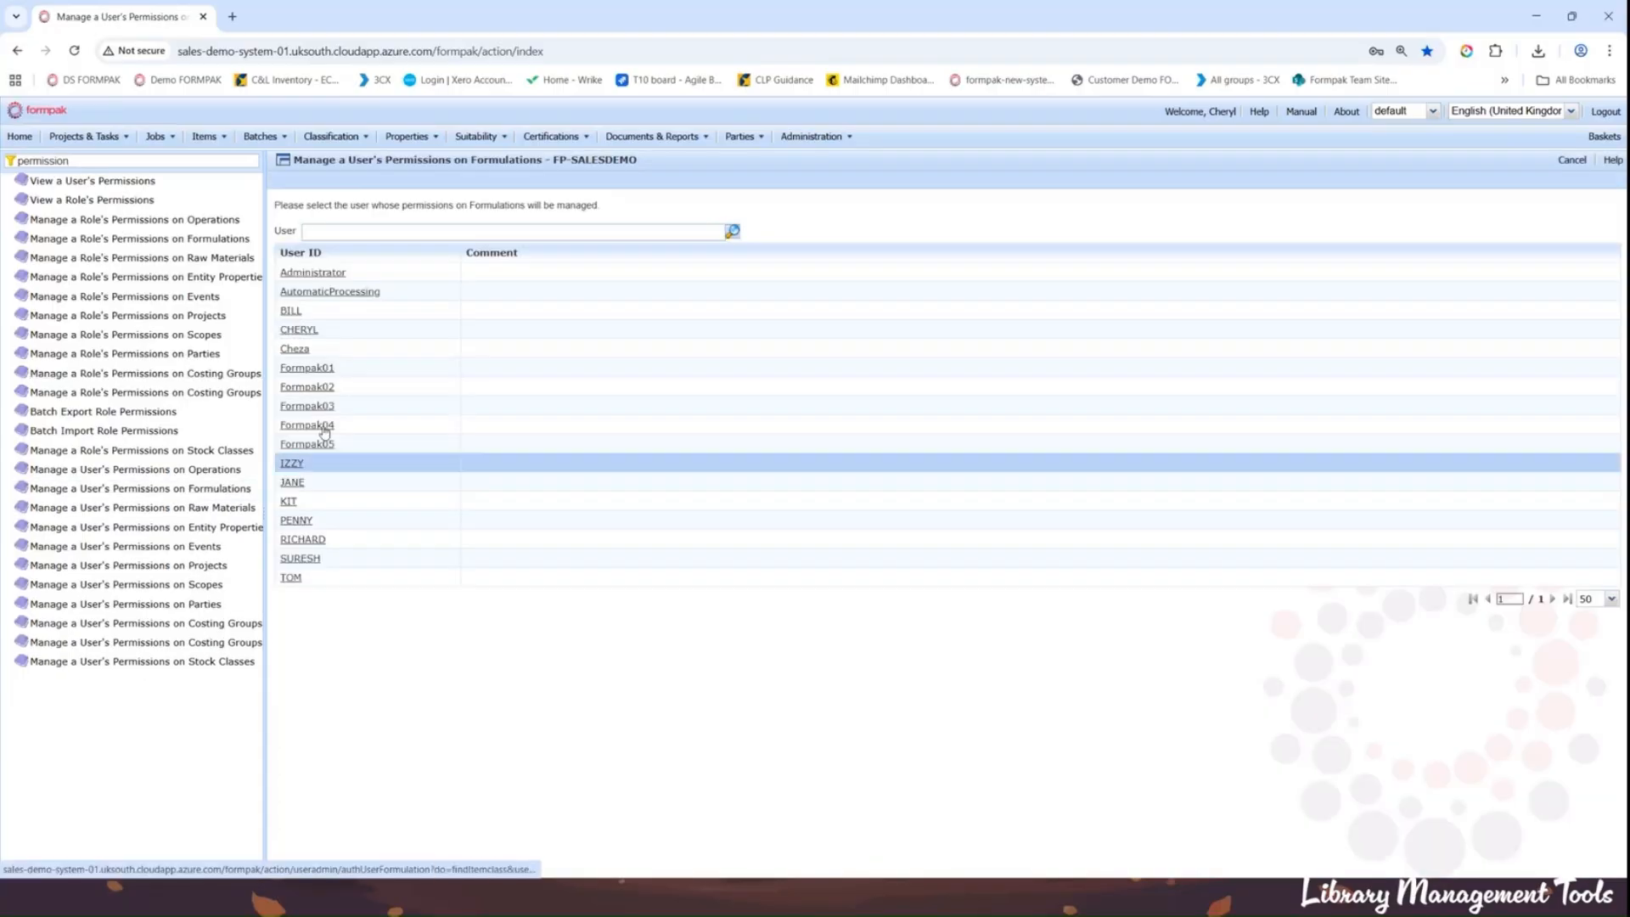
left_click(306, 330)
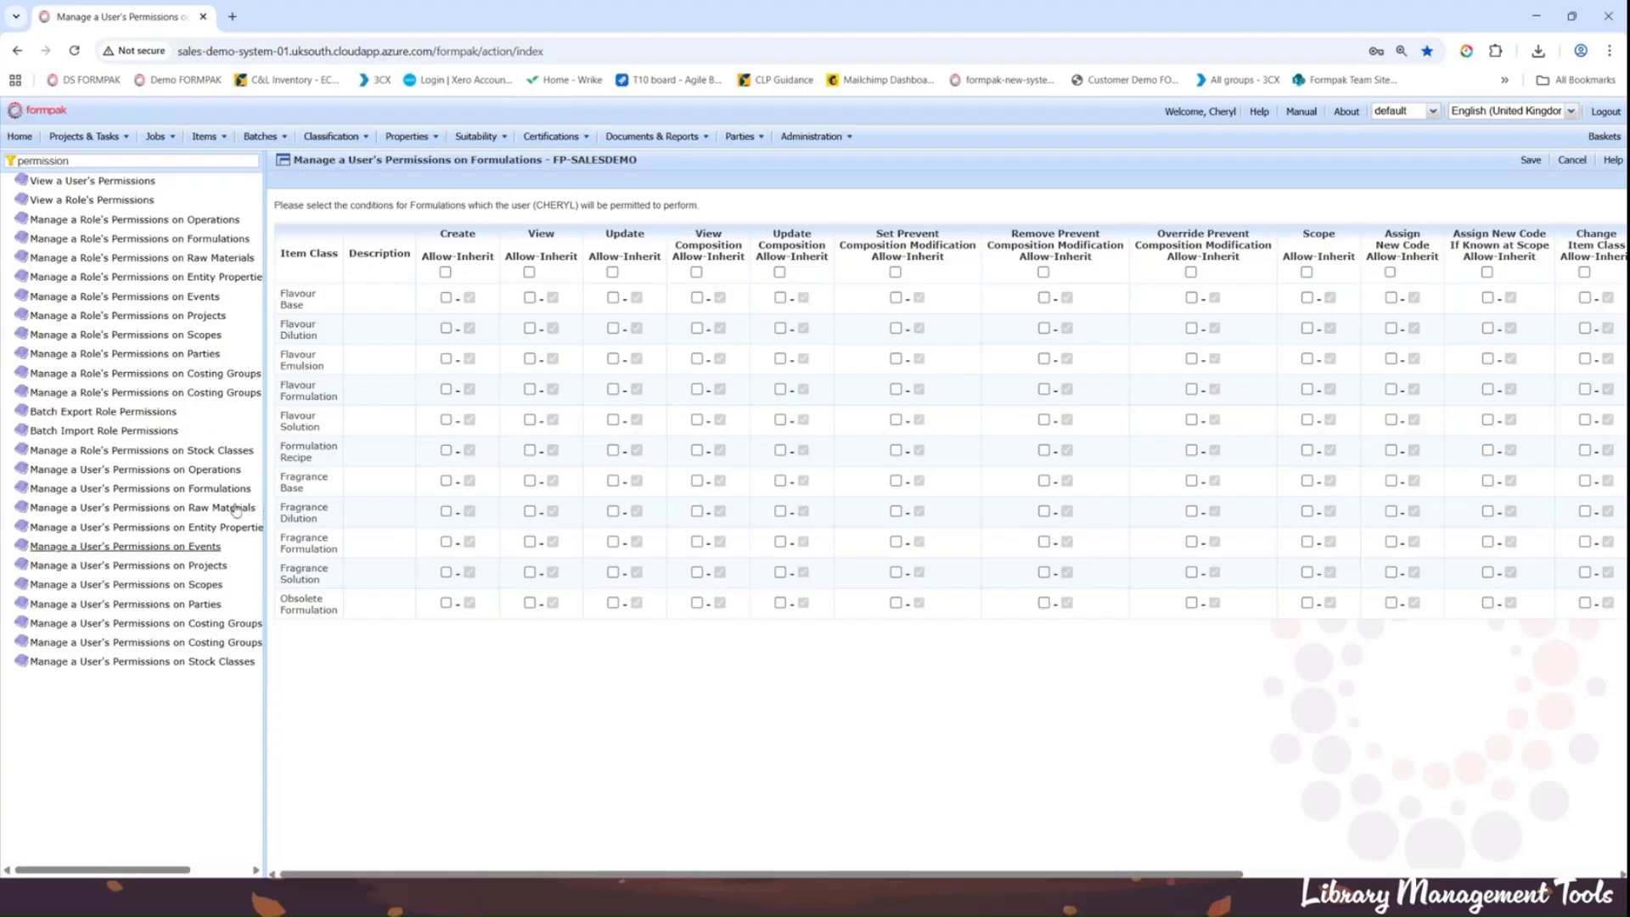
Step: Find the Modify a Formulation function and load the Citrus Fragrance formulation CF001 in it
double_click(99, 164)
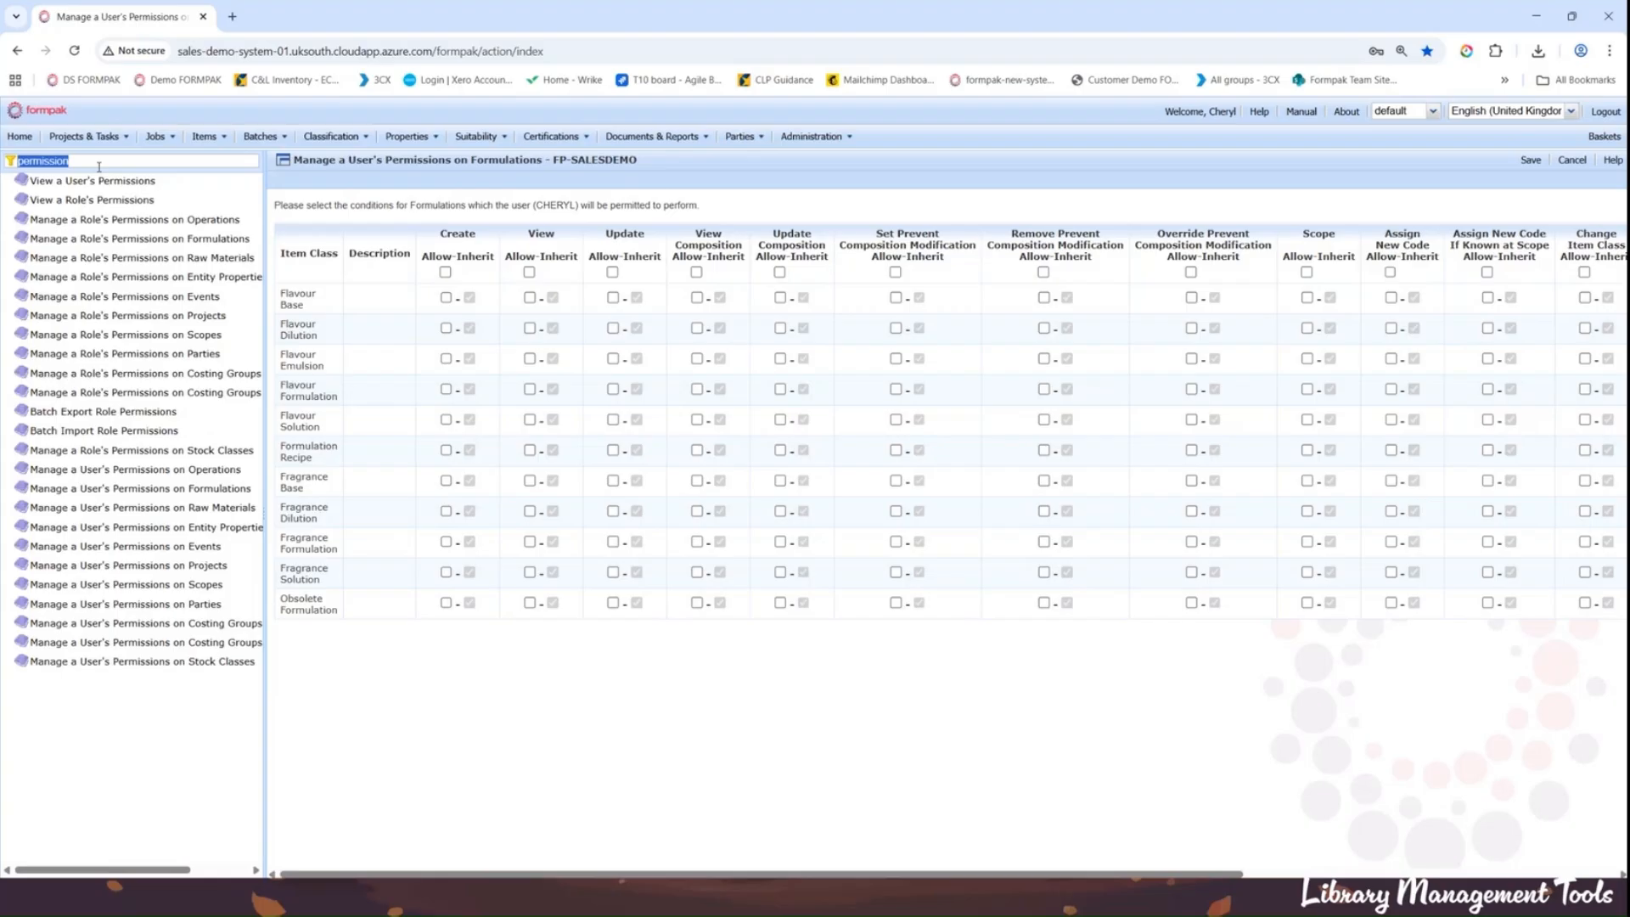
key("BackSpace")
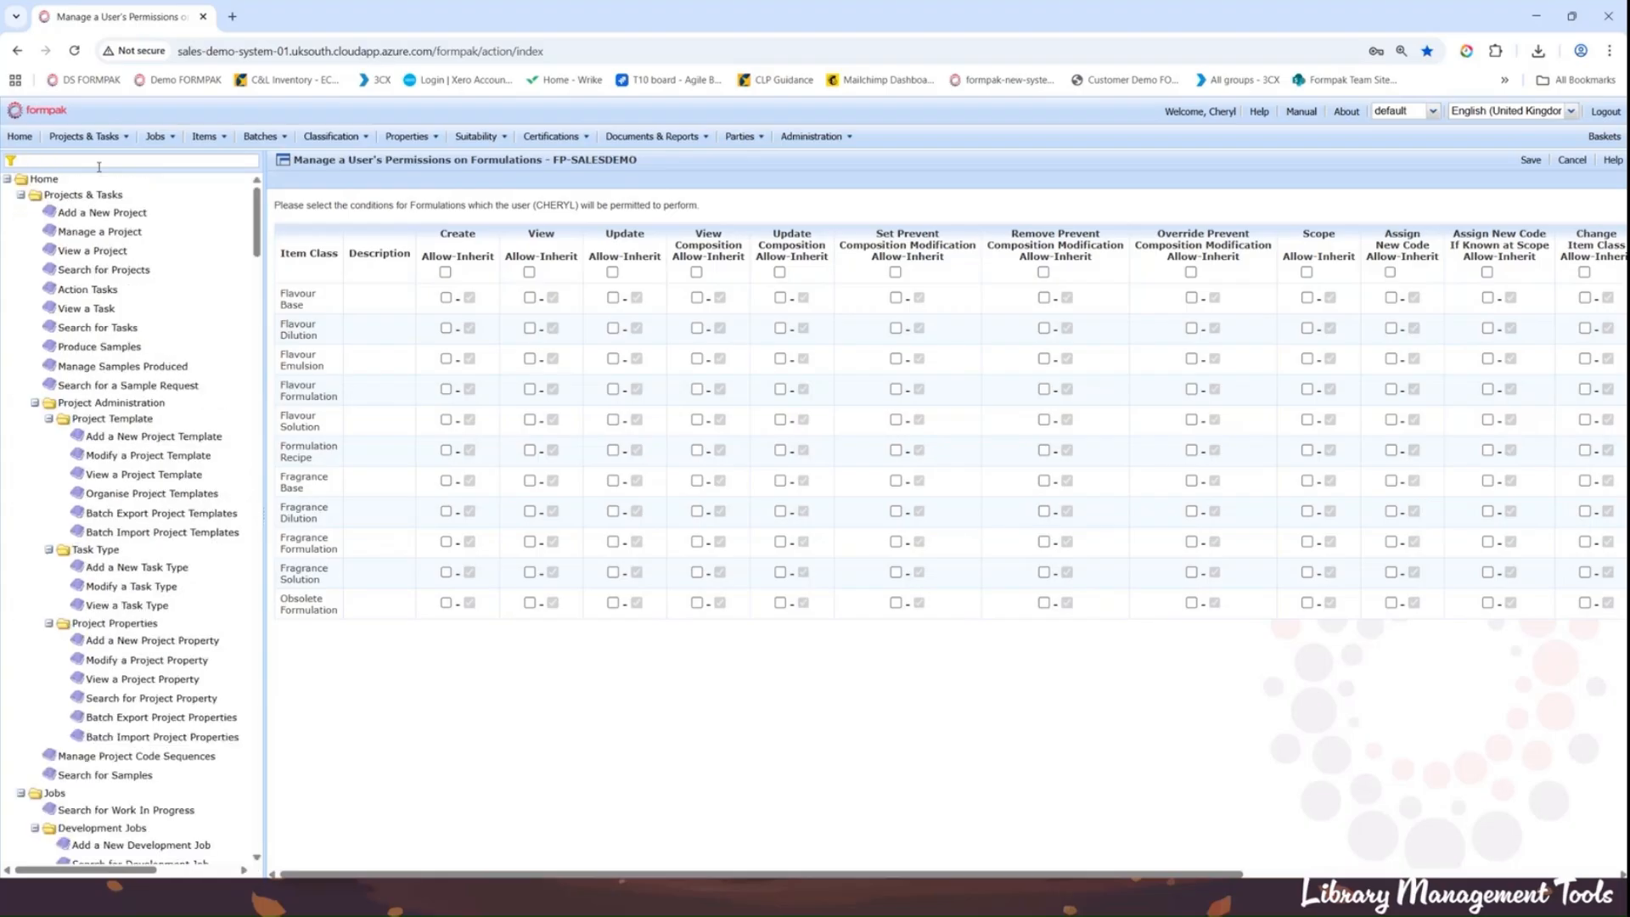
type("modify a")
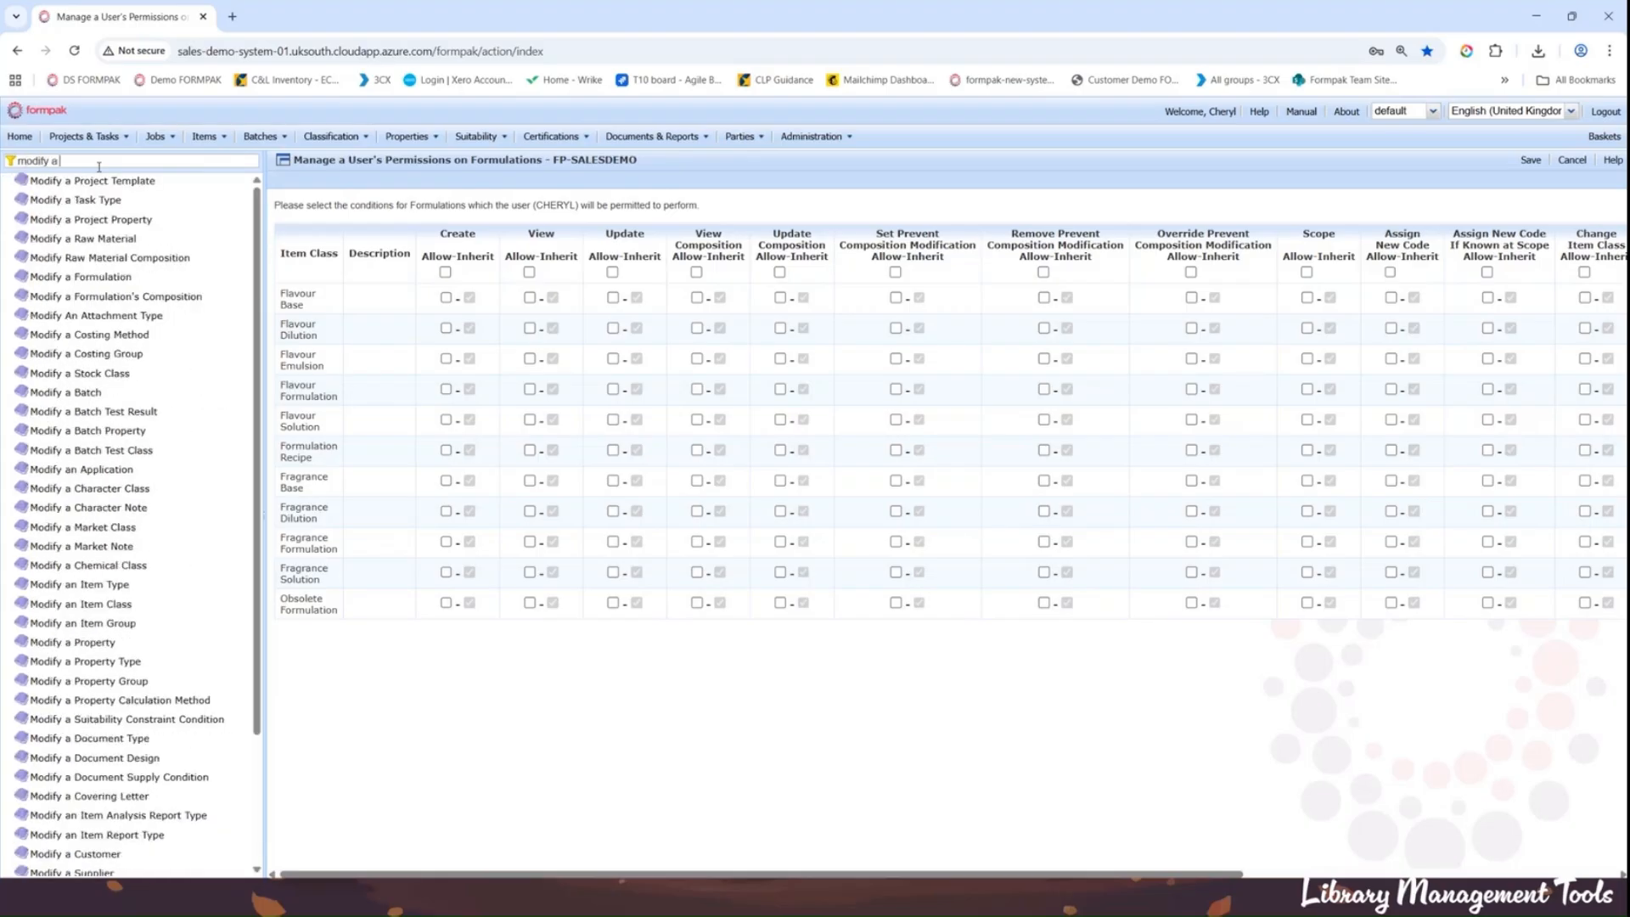
type(" for")
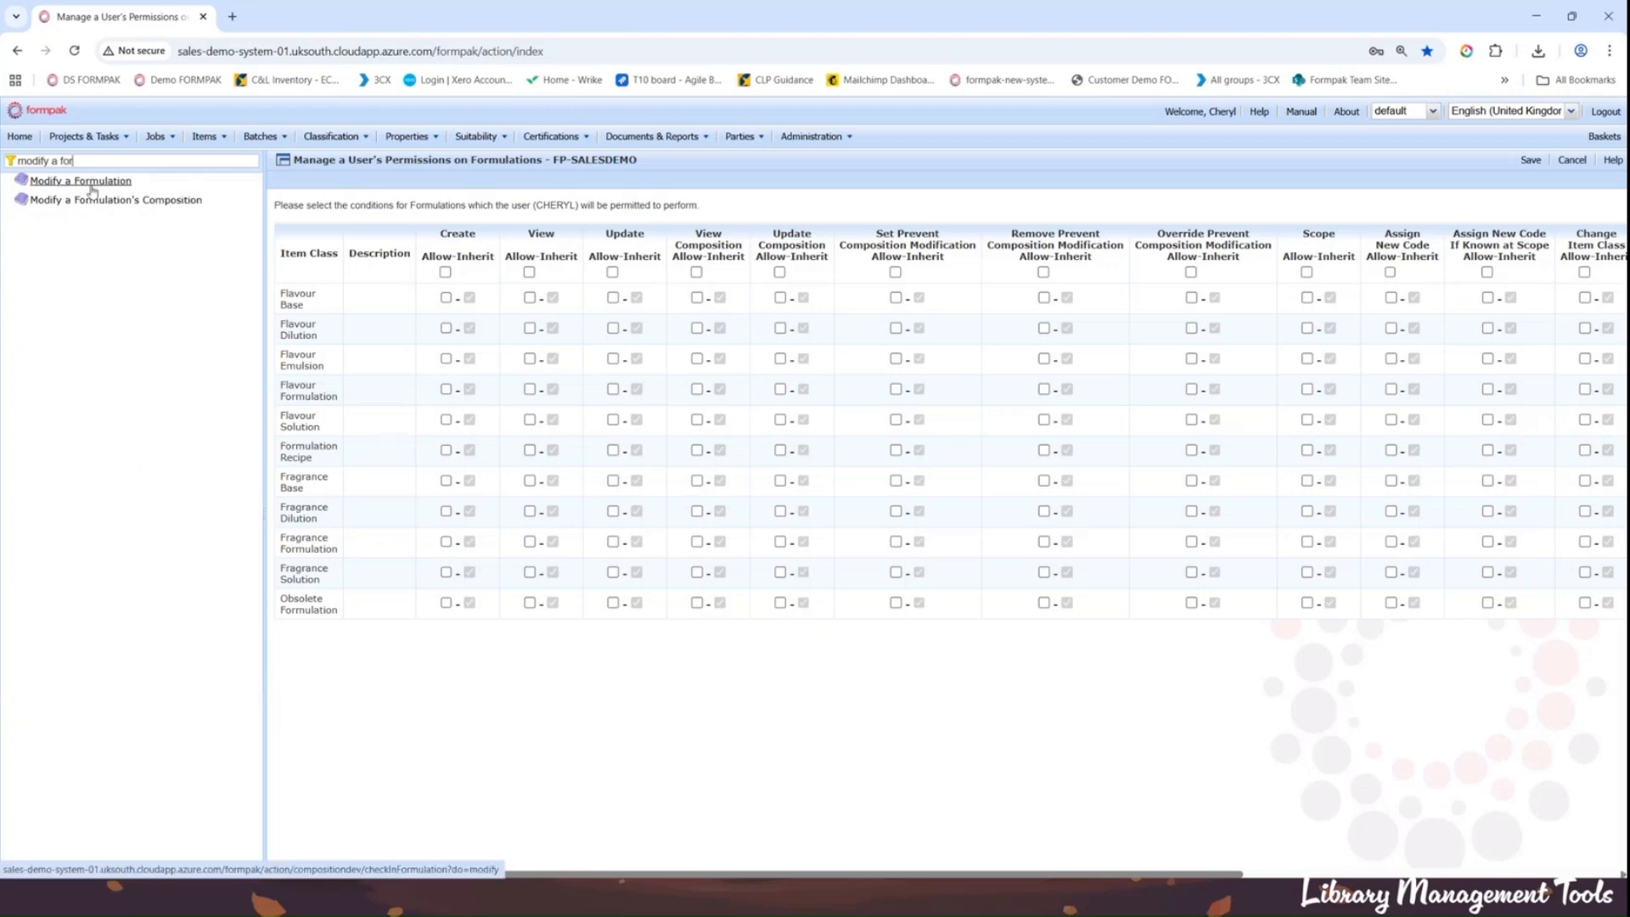
left_click(92, 183)
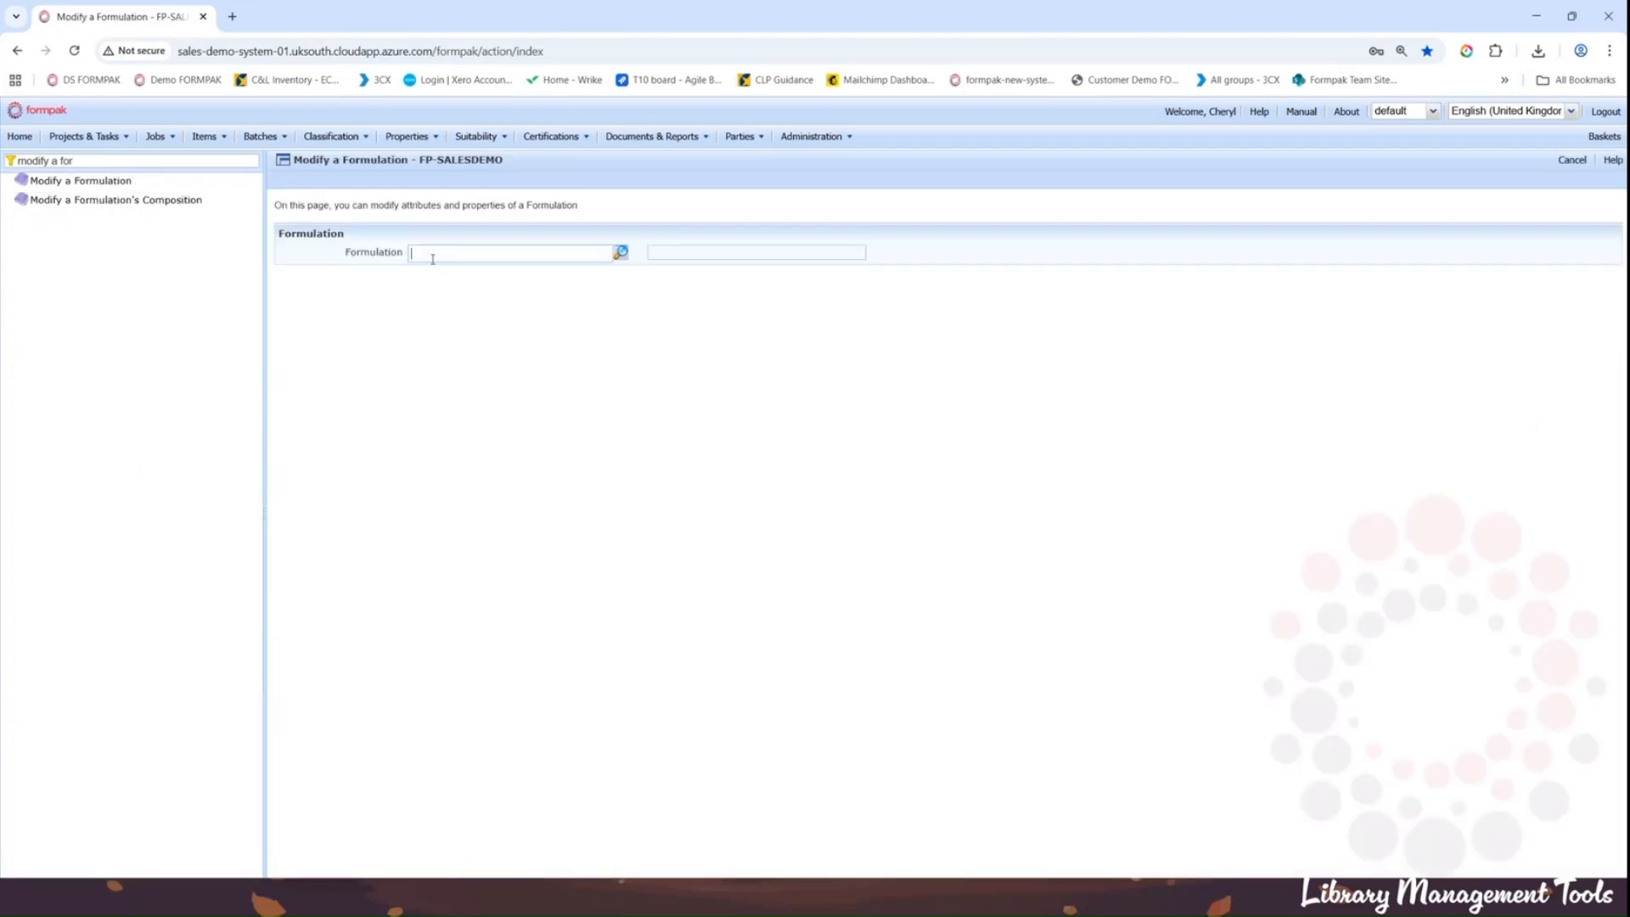
type("cf")
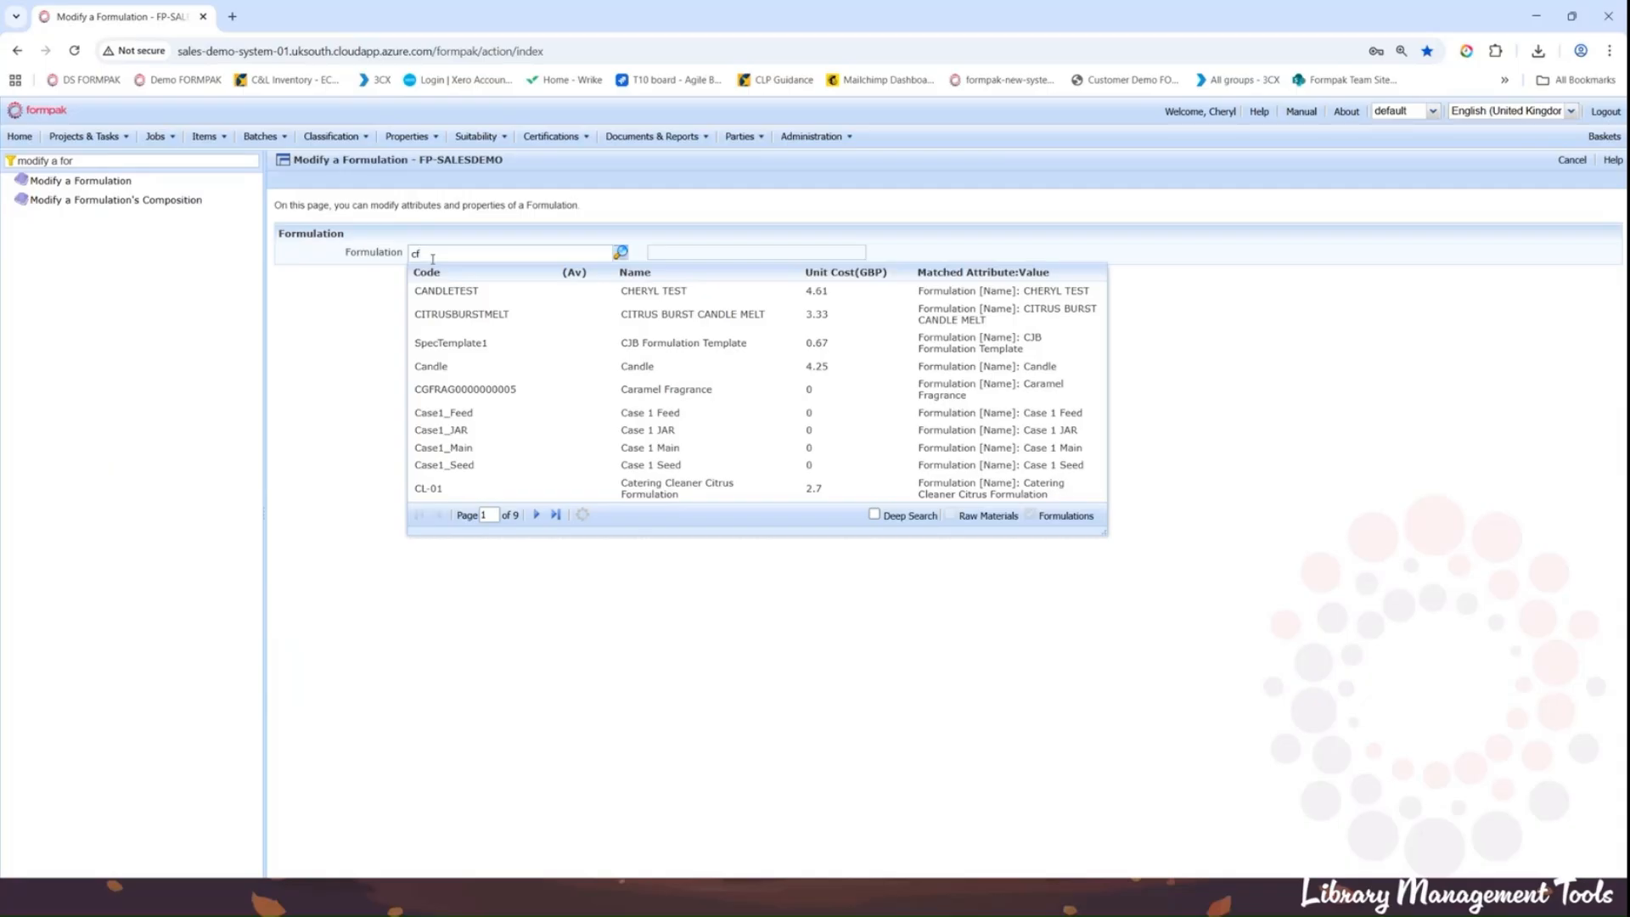
type("00")
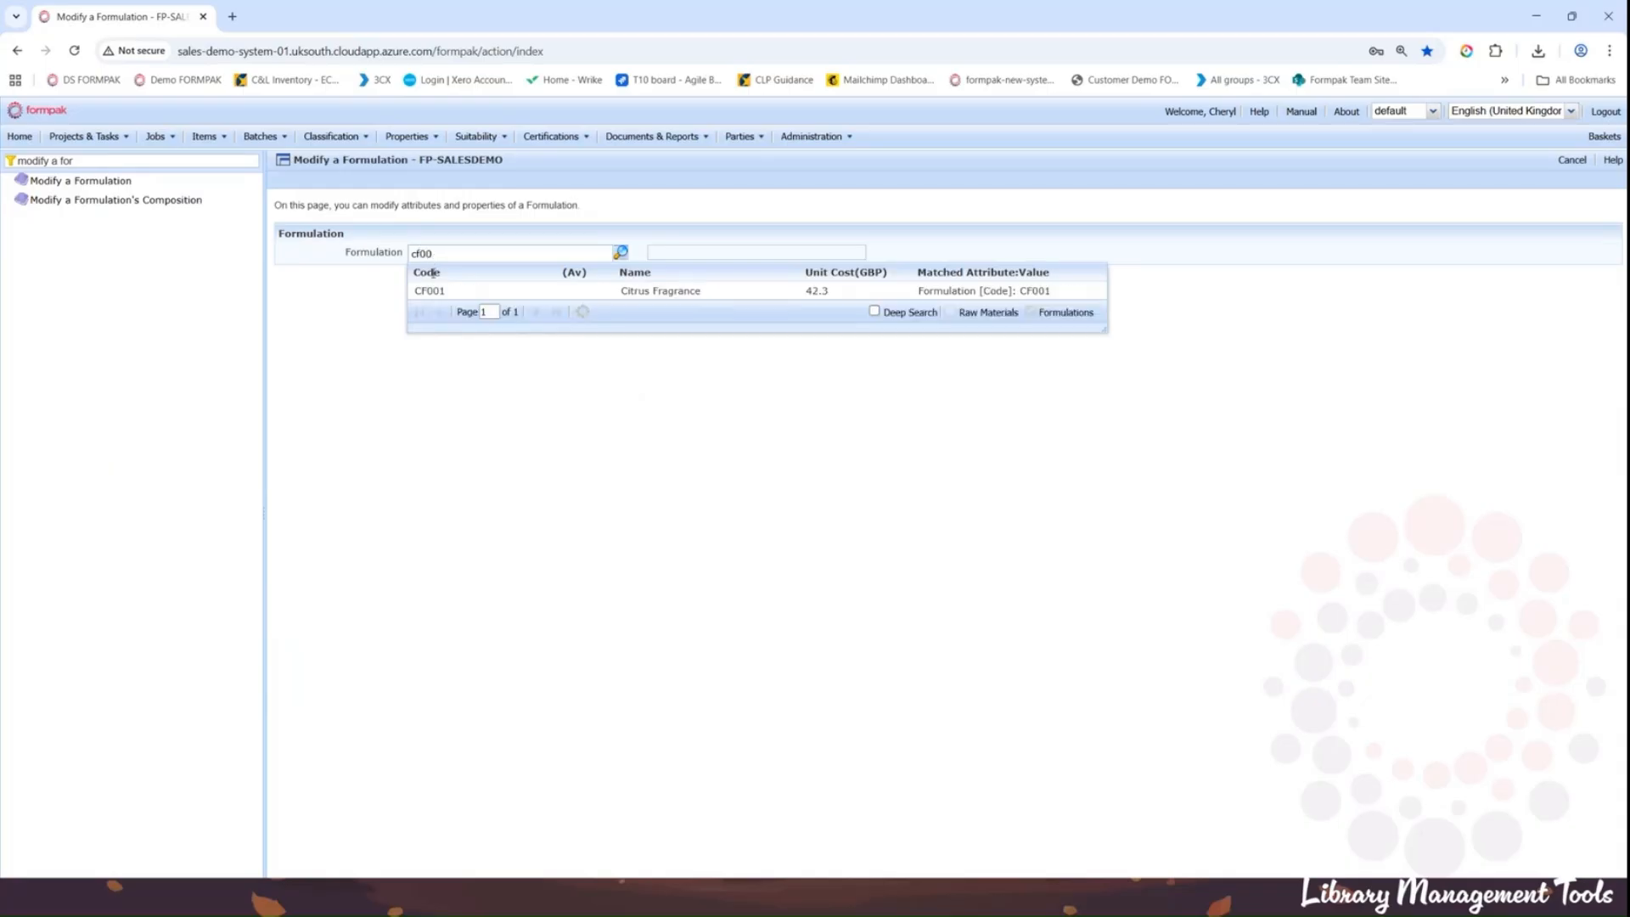
left_click(433, 291)
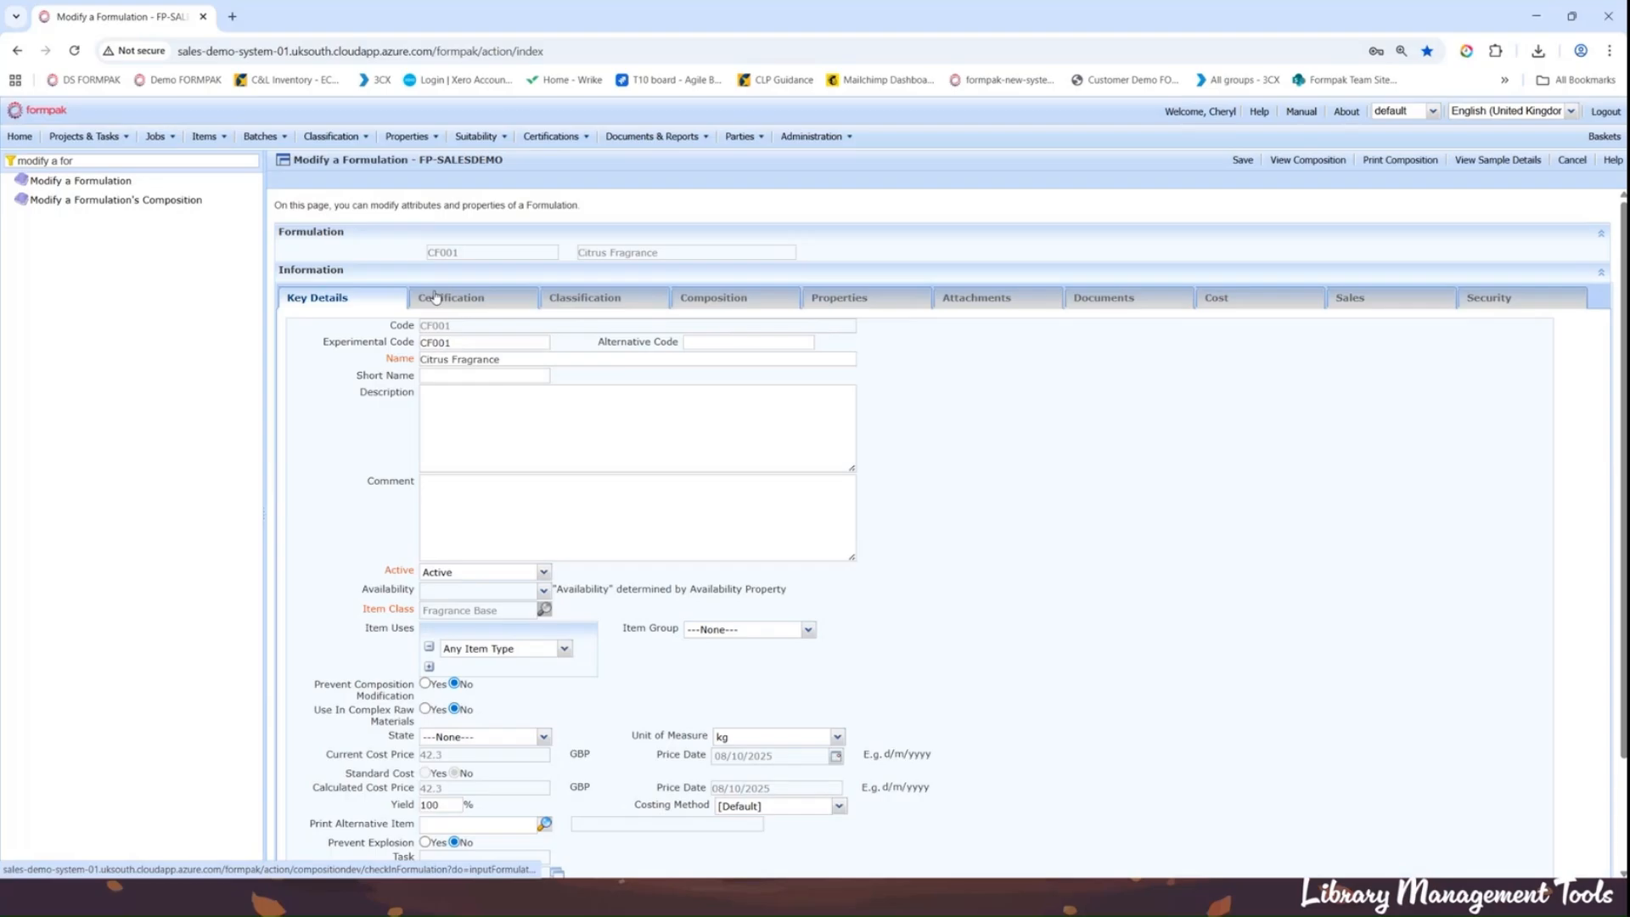
Step: Review the classification details of CF001, including the options for copying attributes from another item, without copying anything
left_click(584, 299)
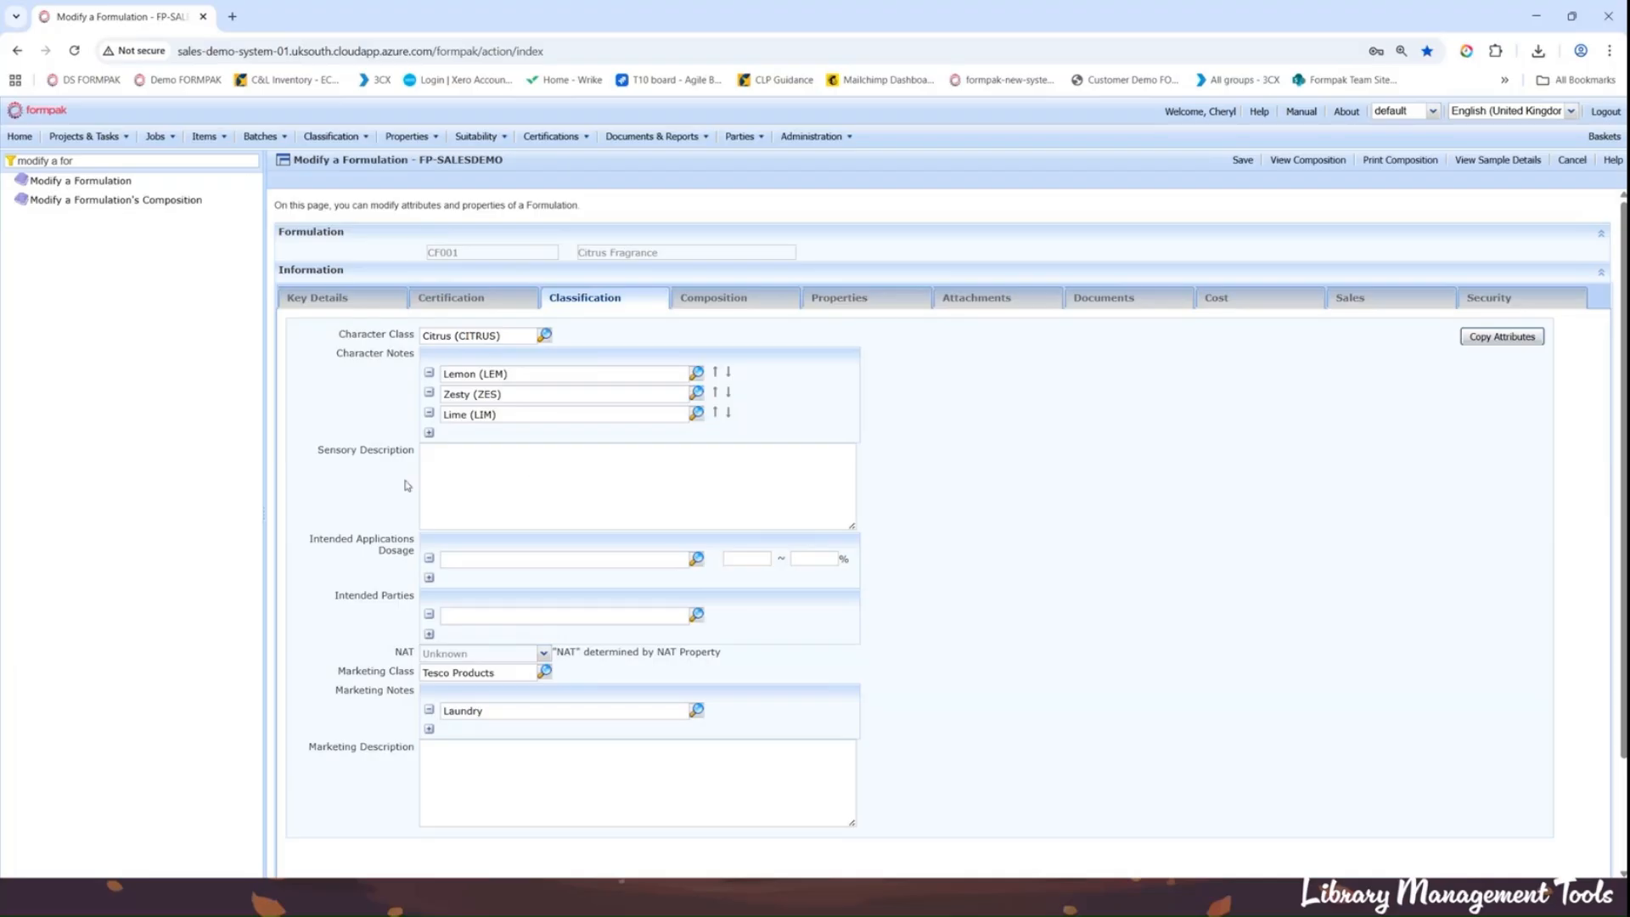
scroll(408, 486, "down", 2)
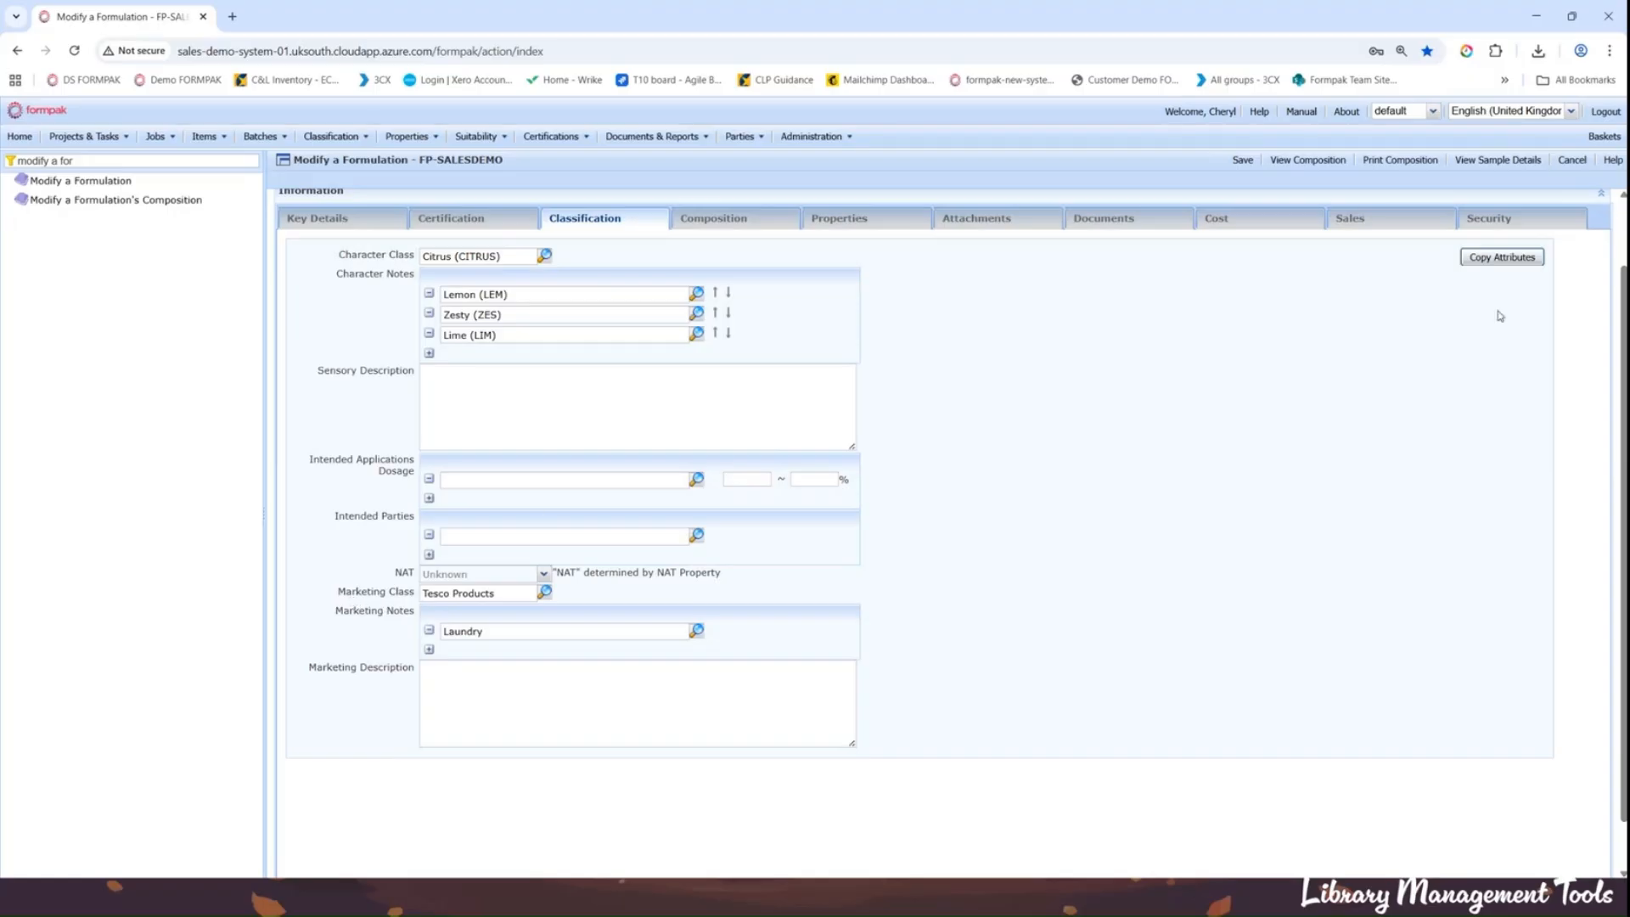
left_click(1502, 257)
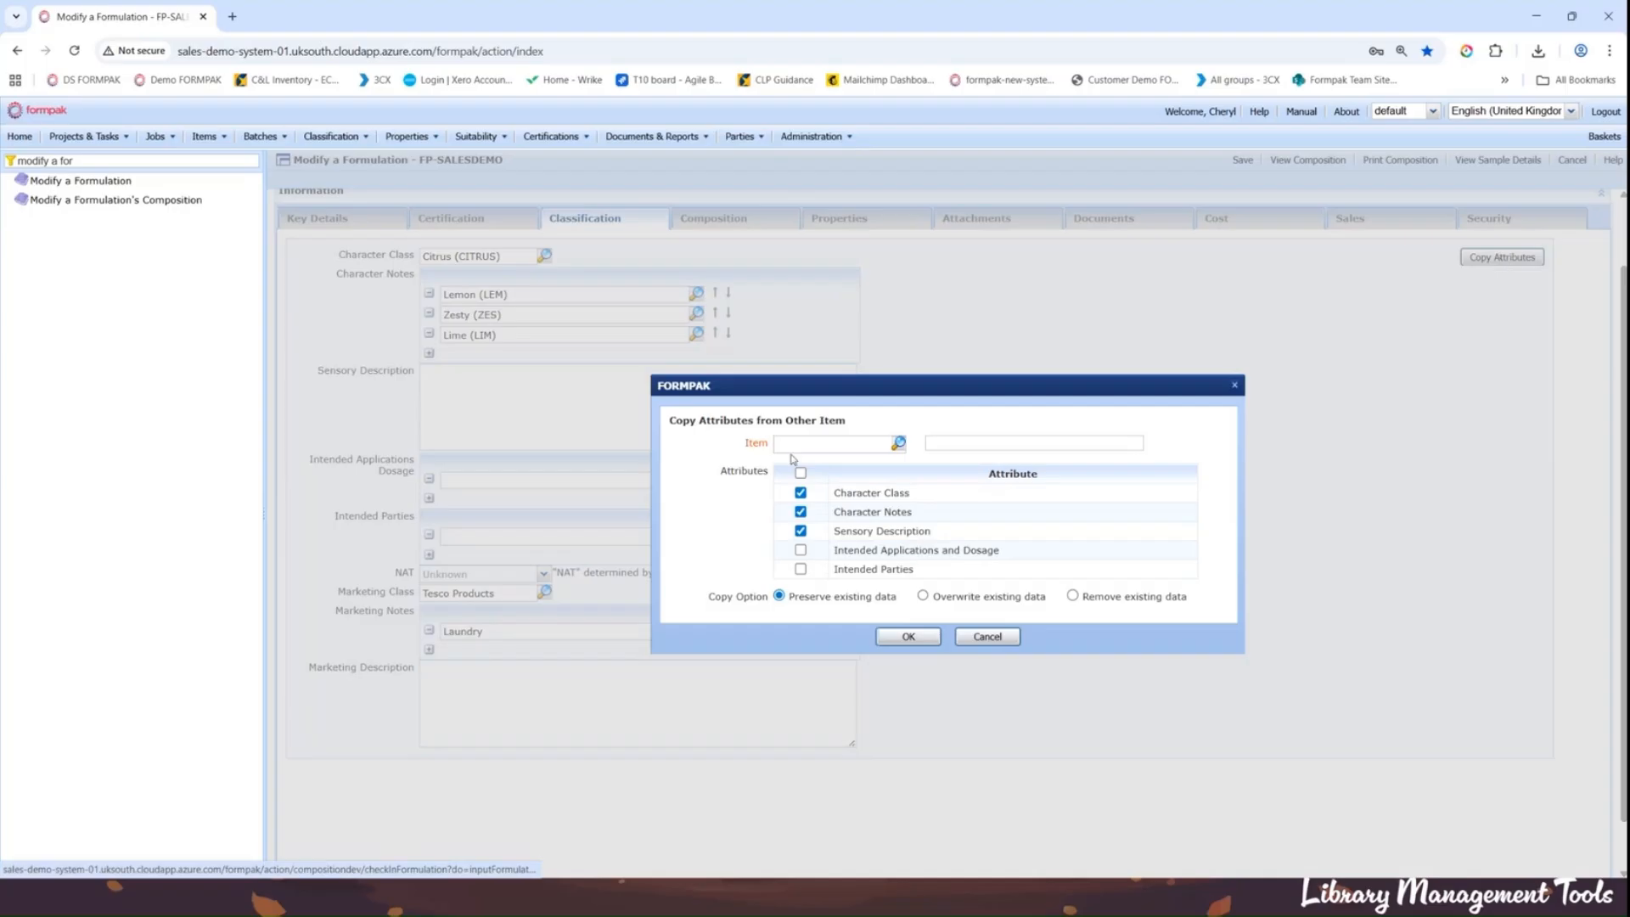
scroll(815, 497, "down", 1)
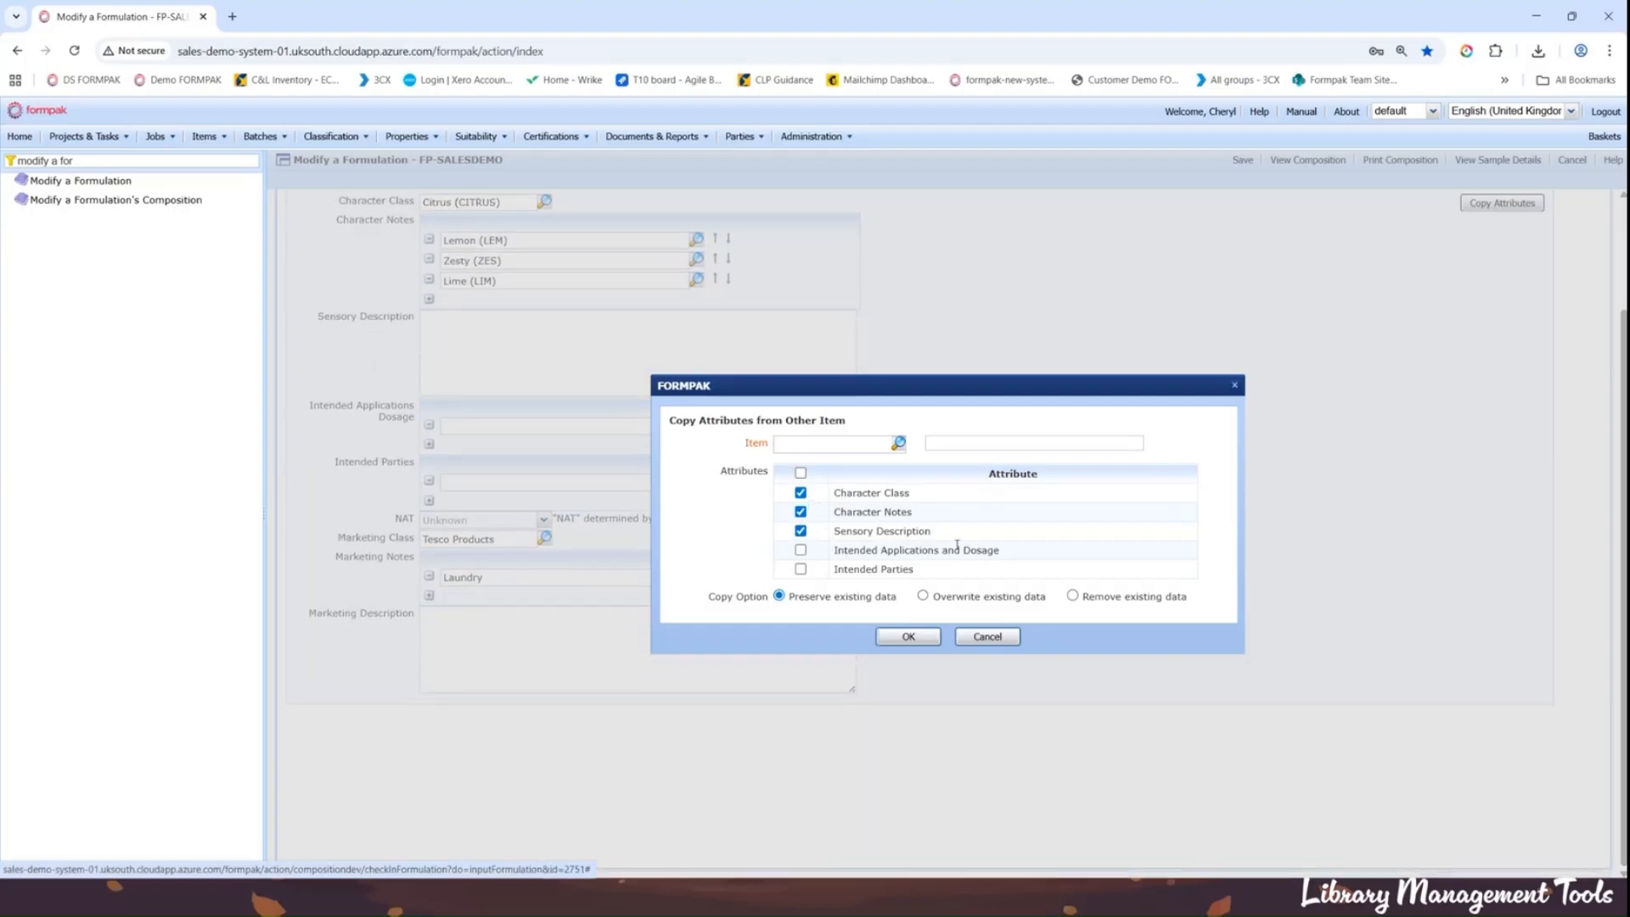
left_click(988, 636)
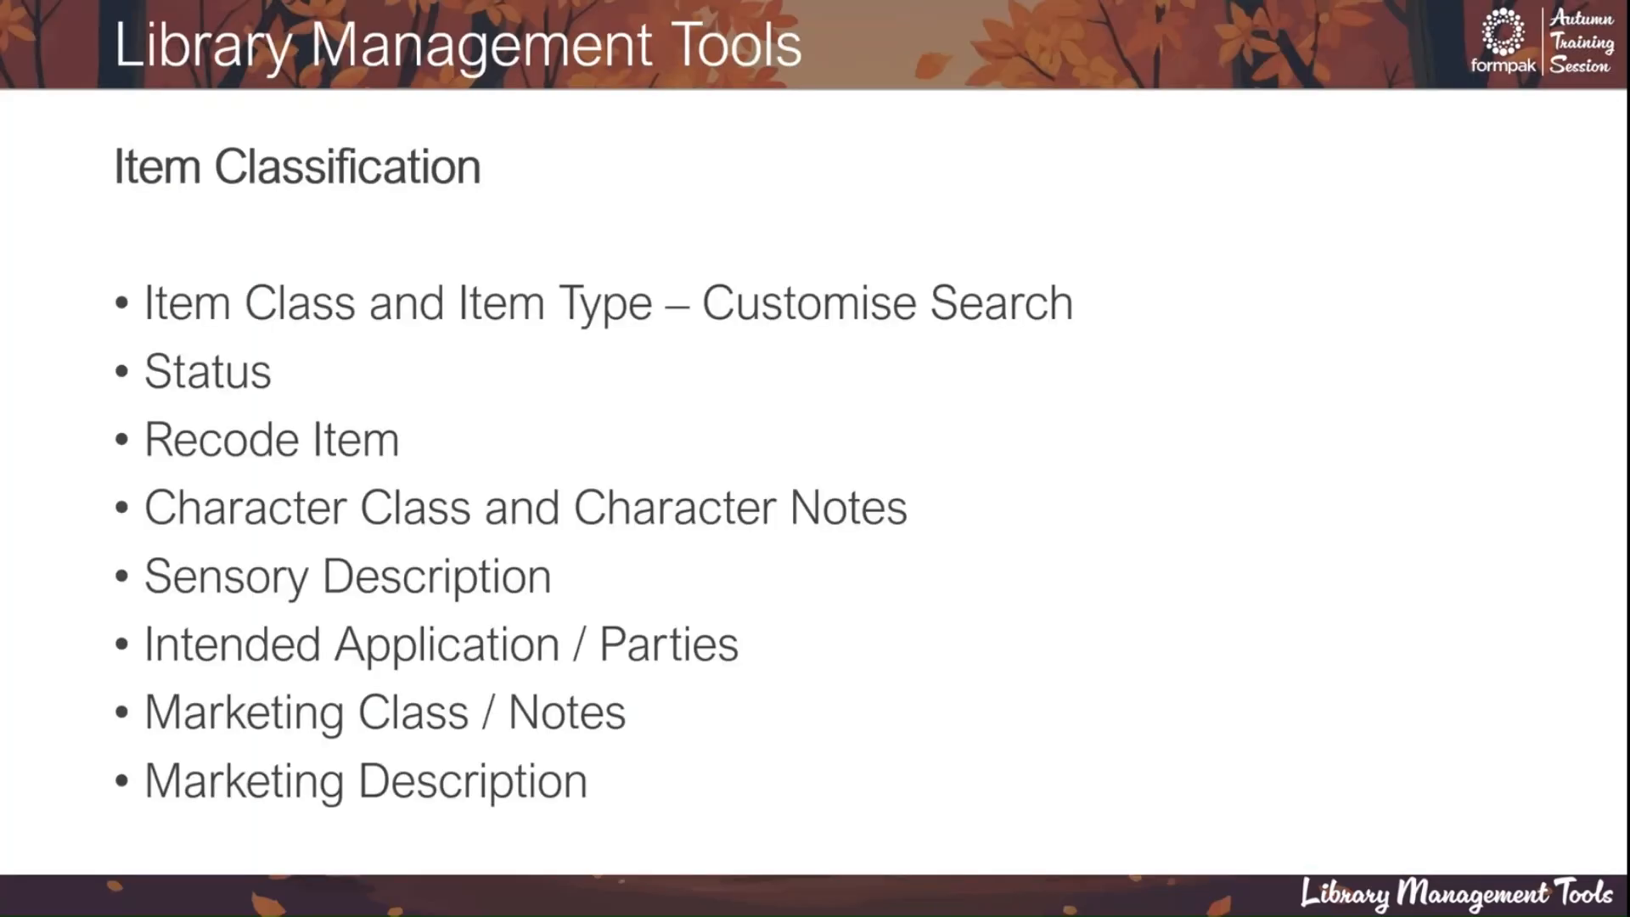
key("Right")
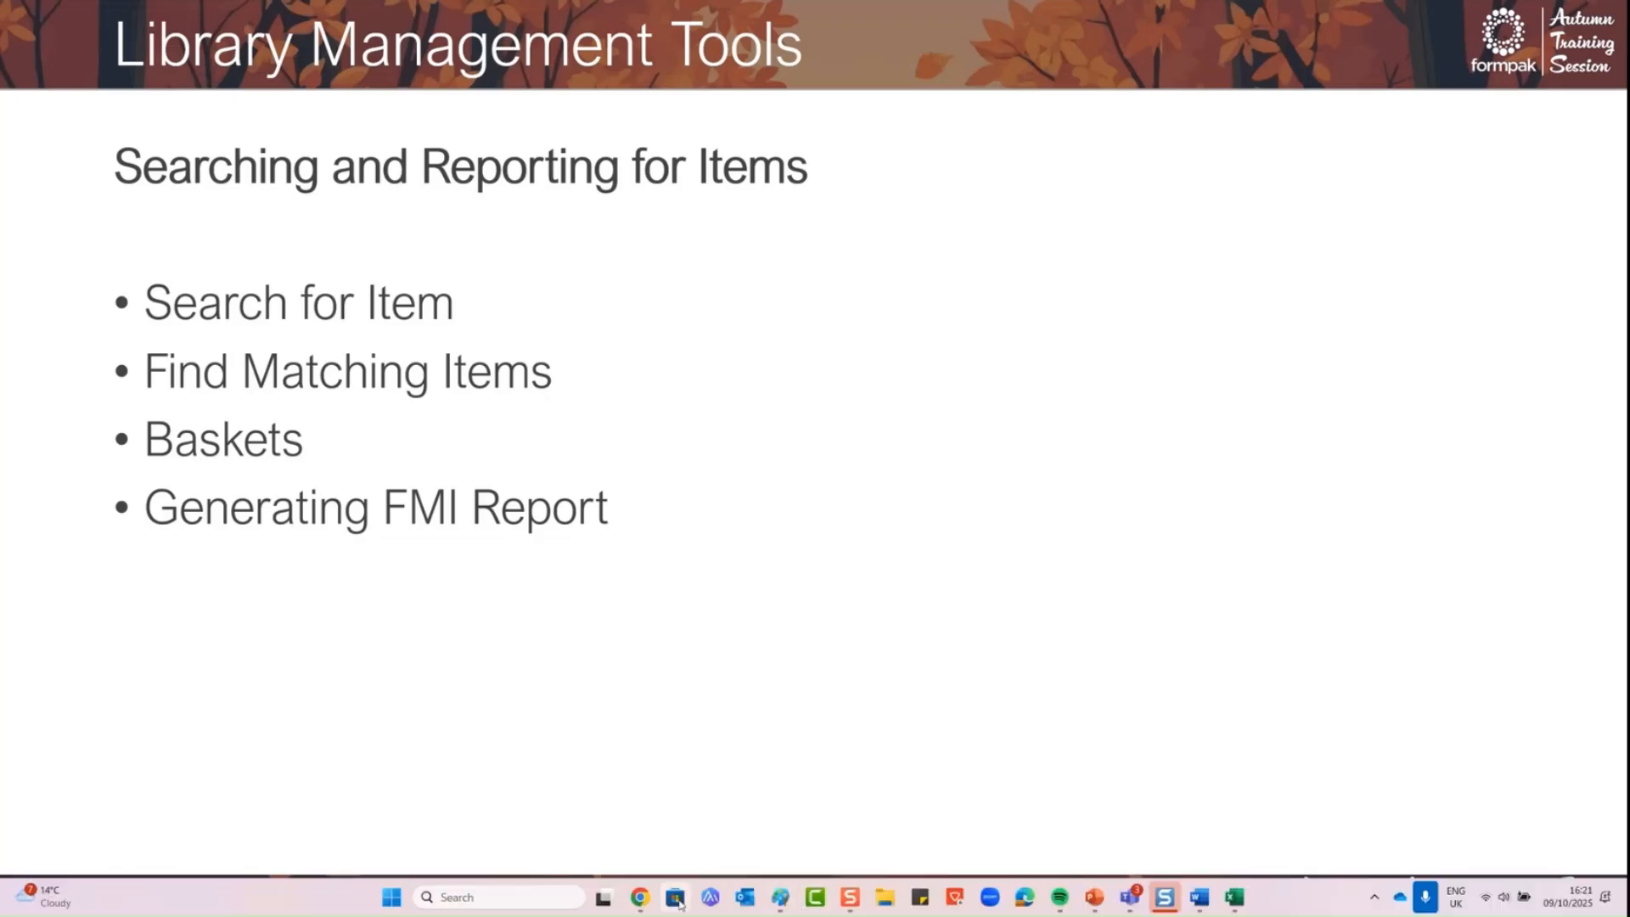
Step: Switch back to Formpak in the browser and open the Search for Item function, leaving the formulation without saving
left_click(642, 896)
triple_click(114, 161)
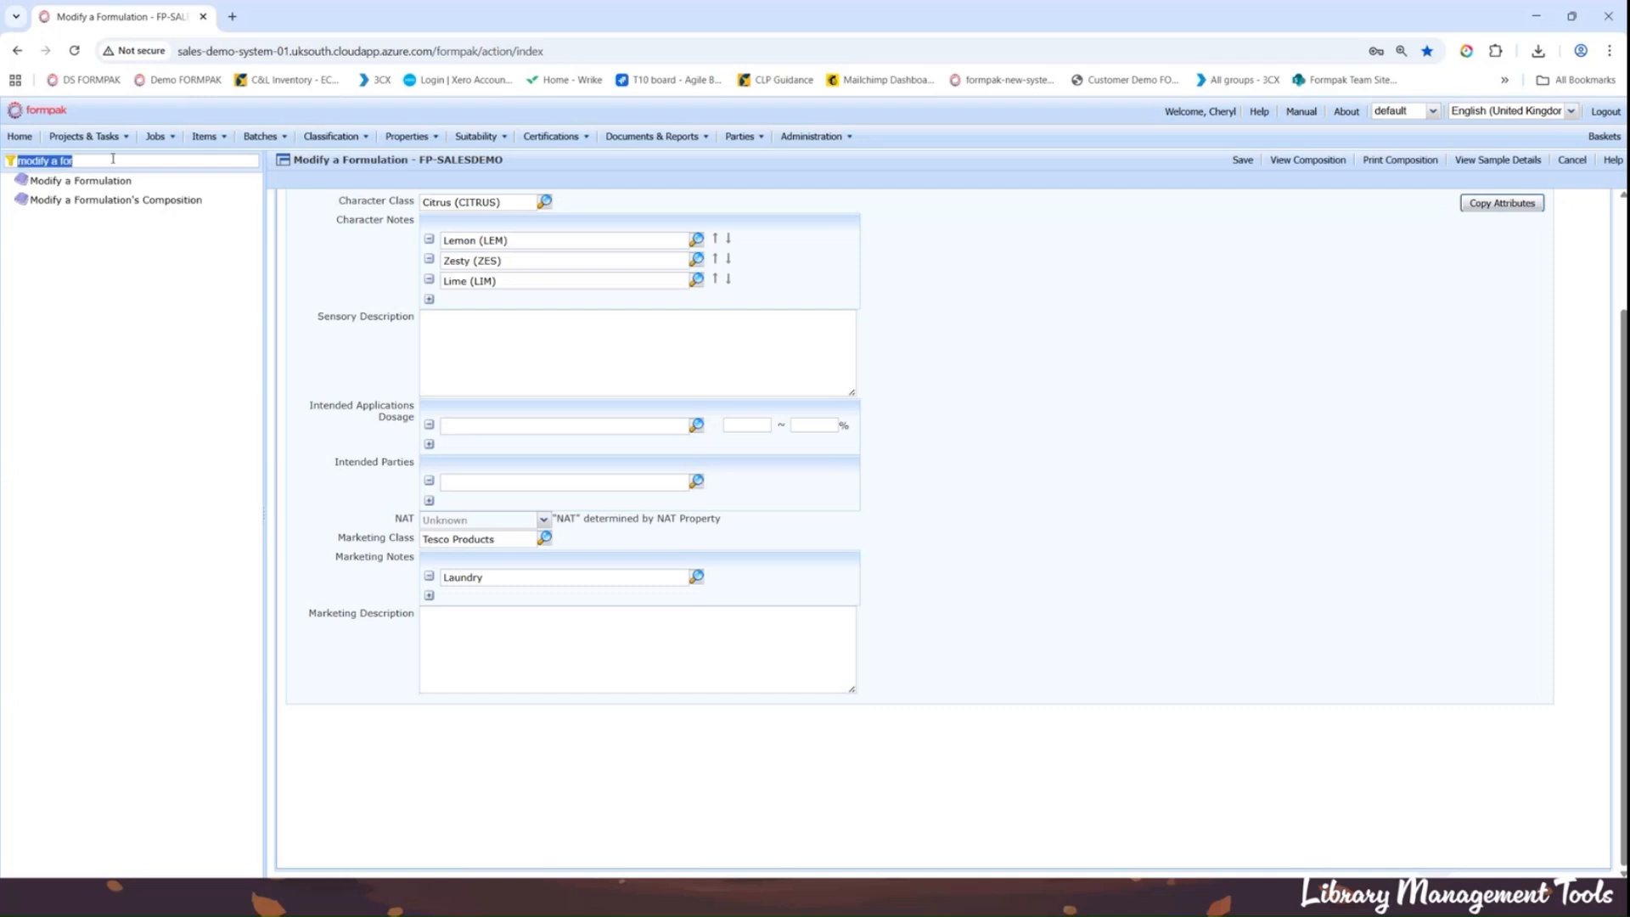
key("BackSpace")
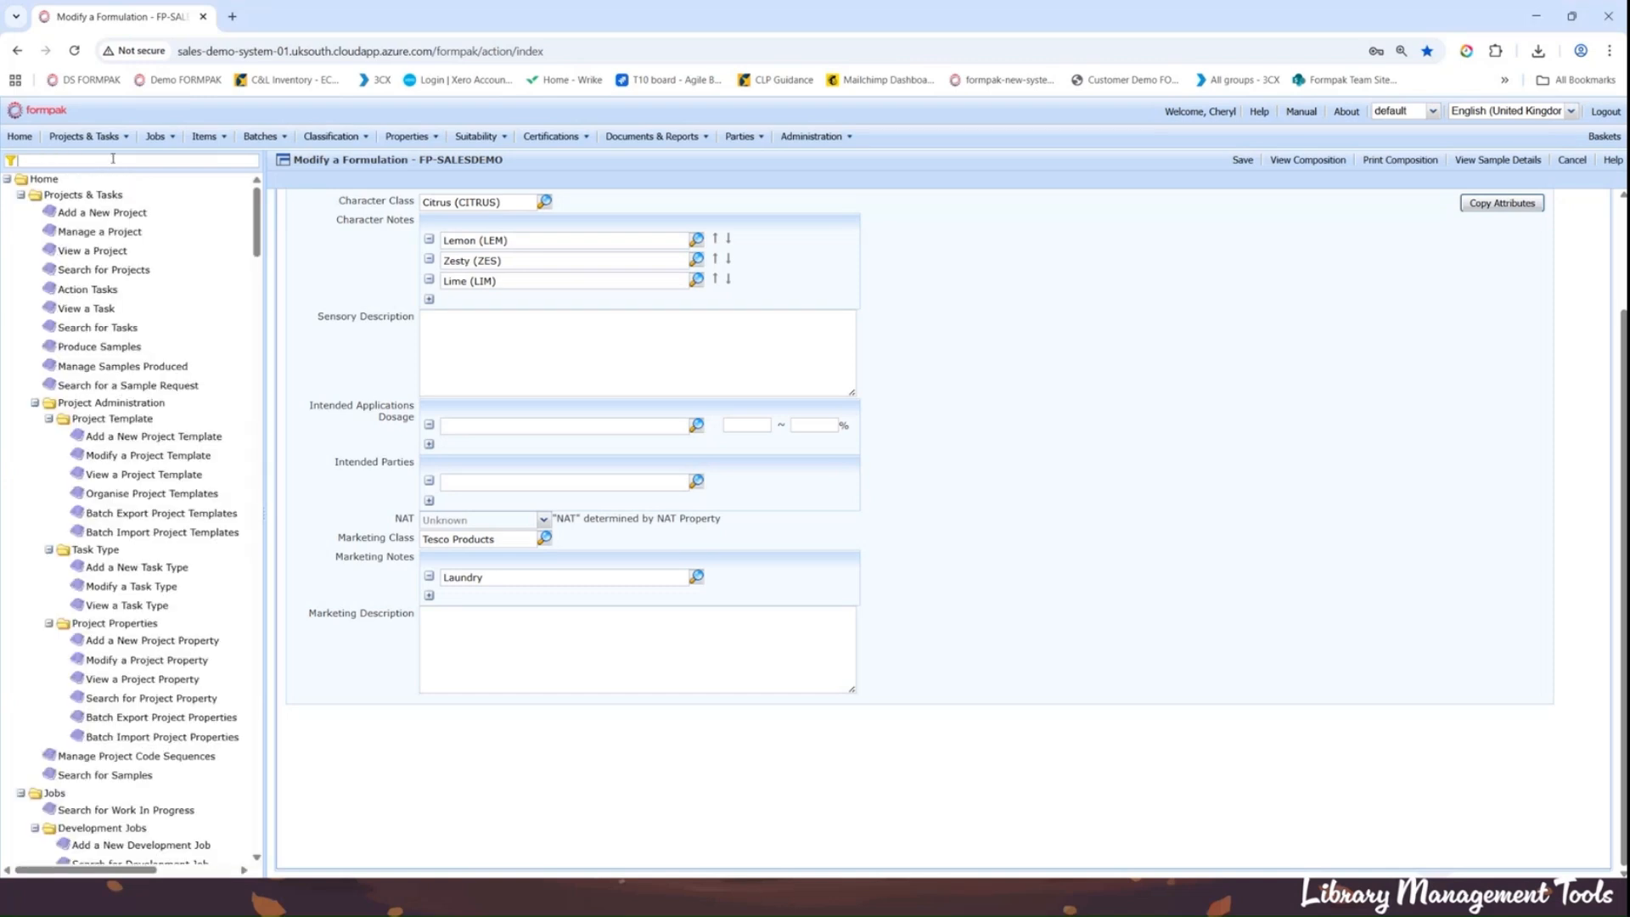
type("s")
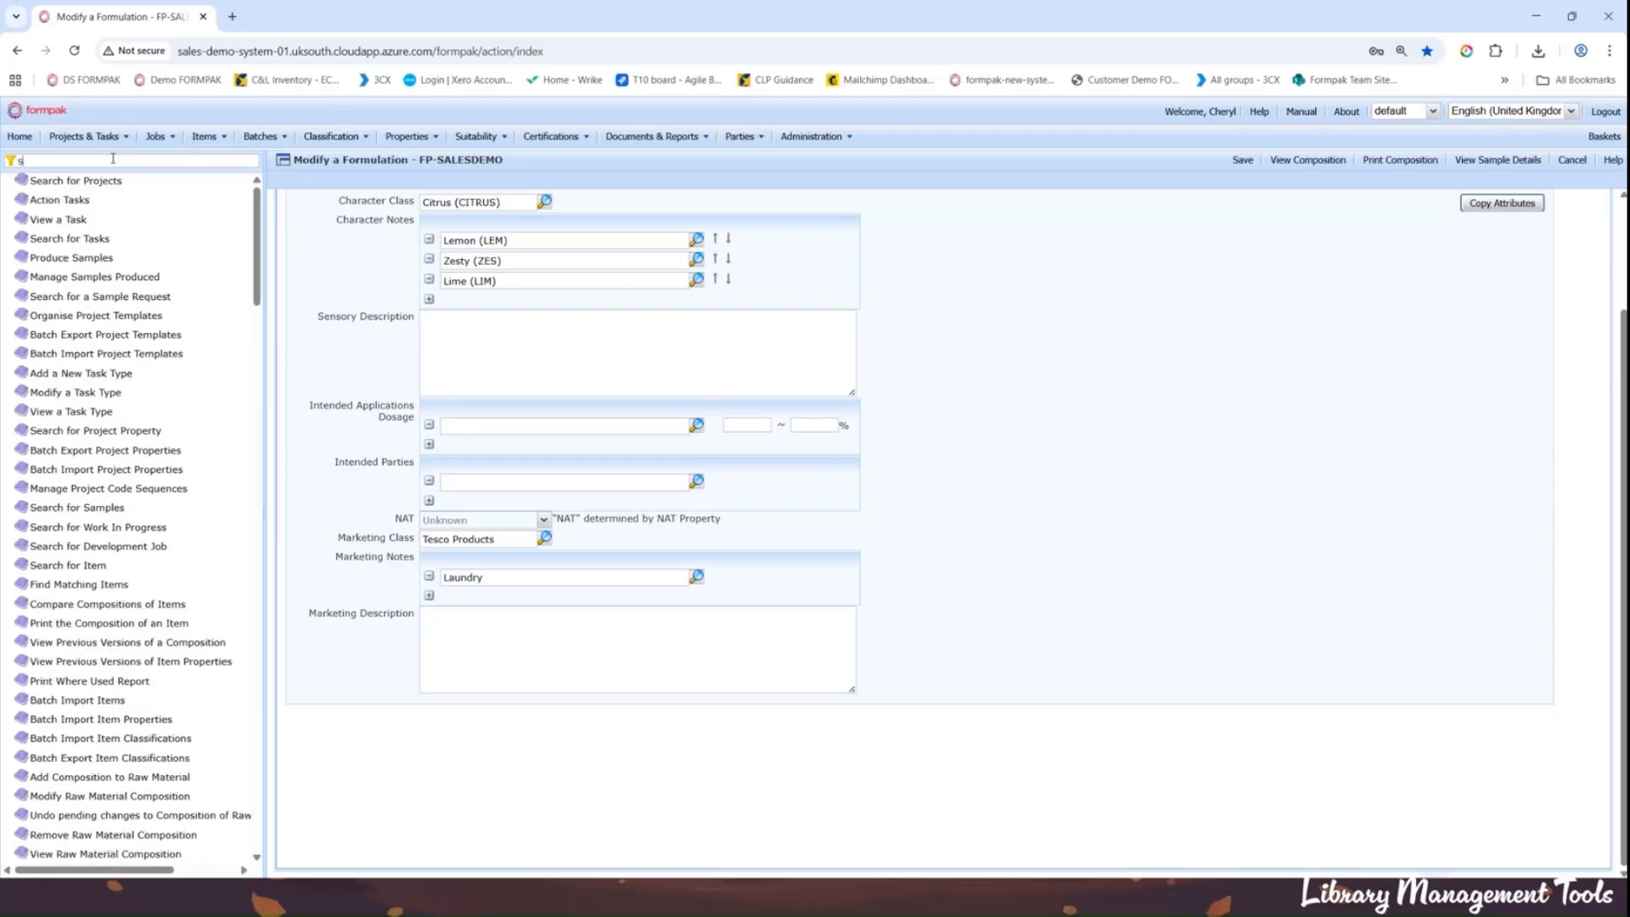
type("earch for")
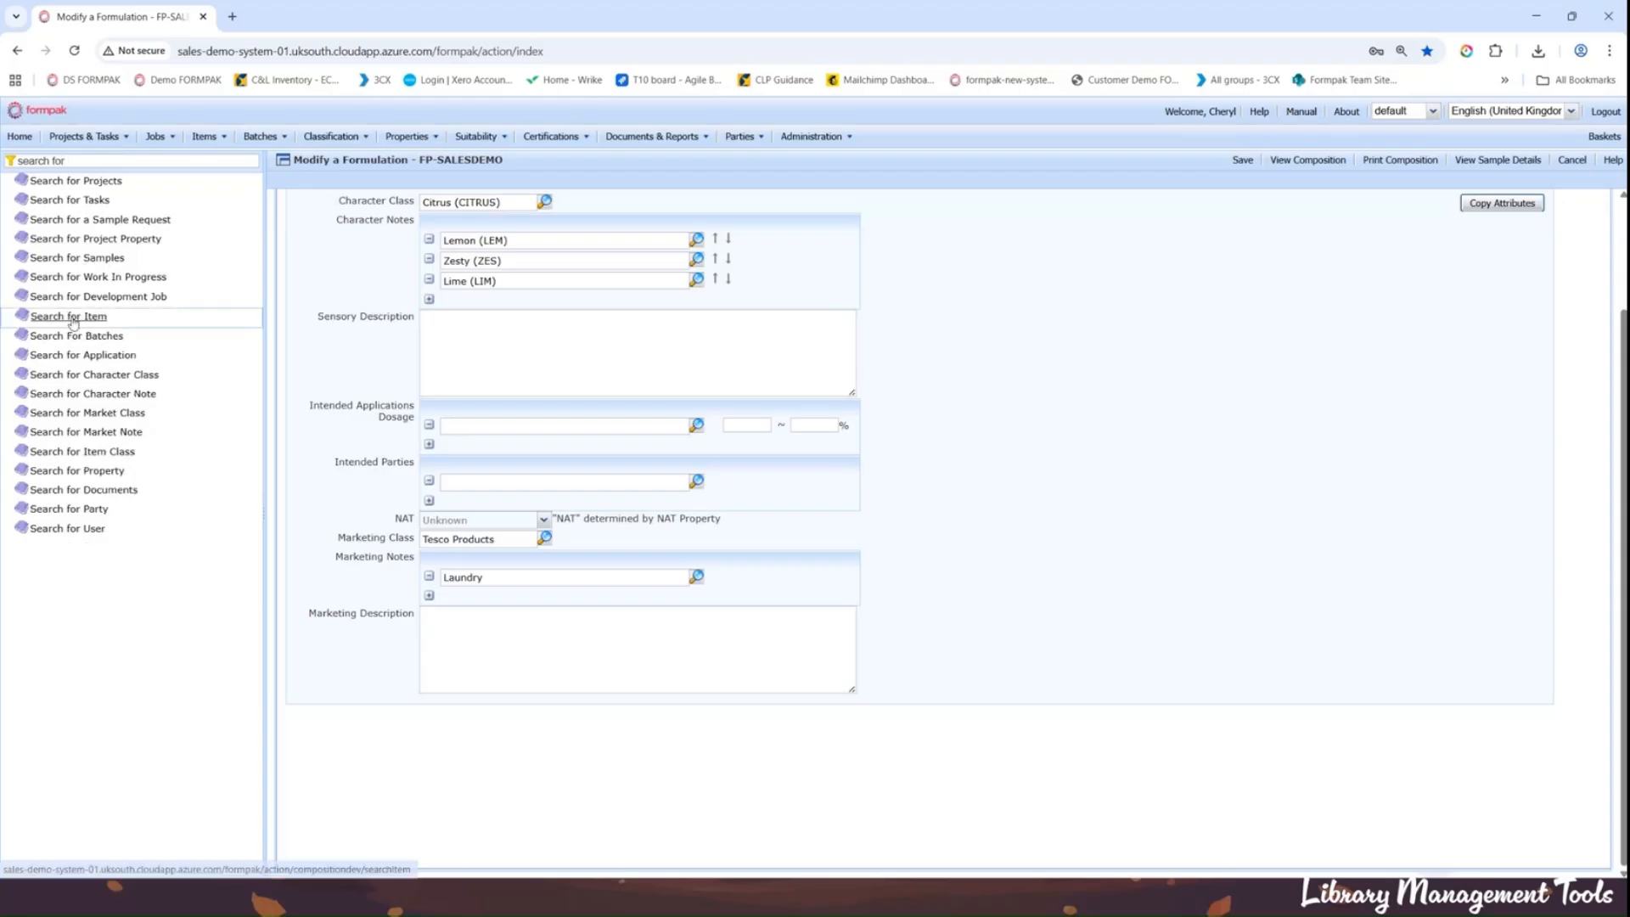
left_click(73, 320)
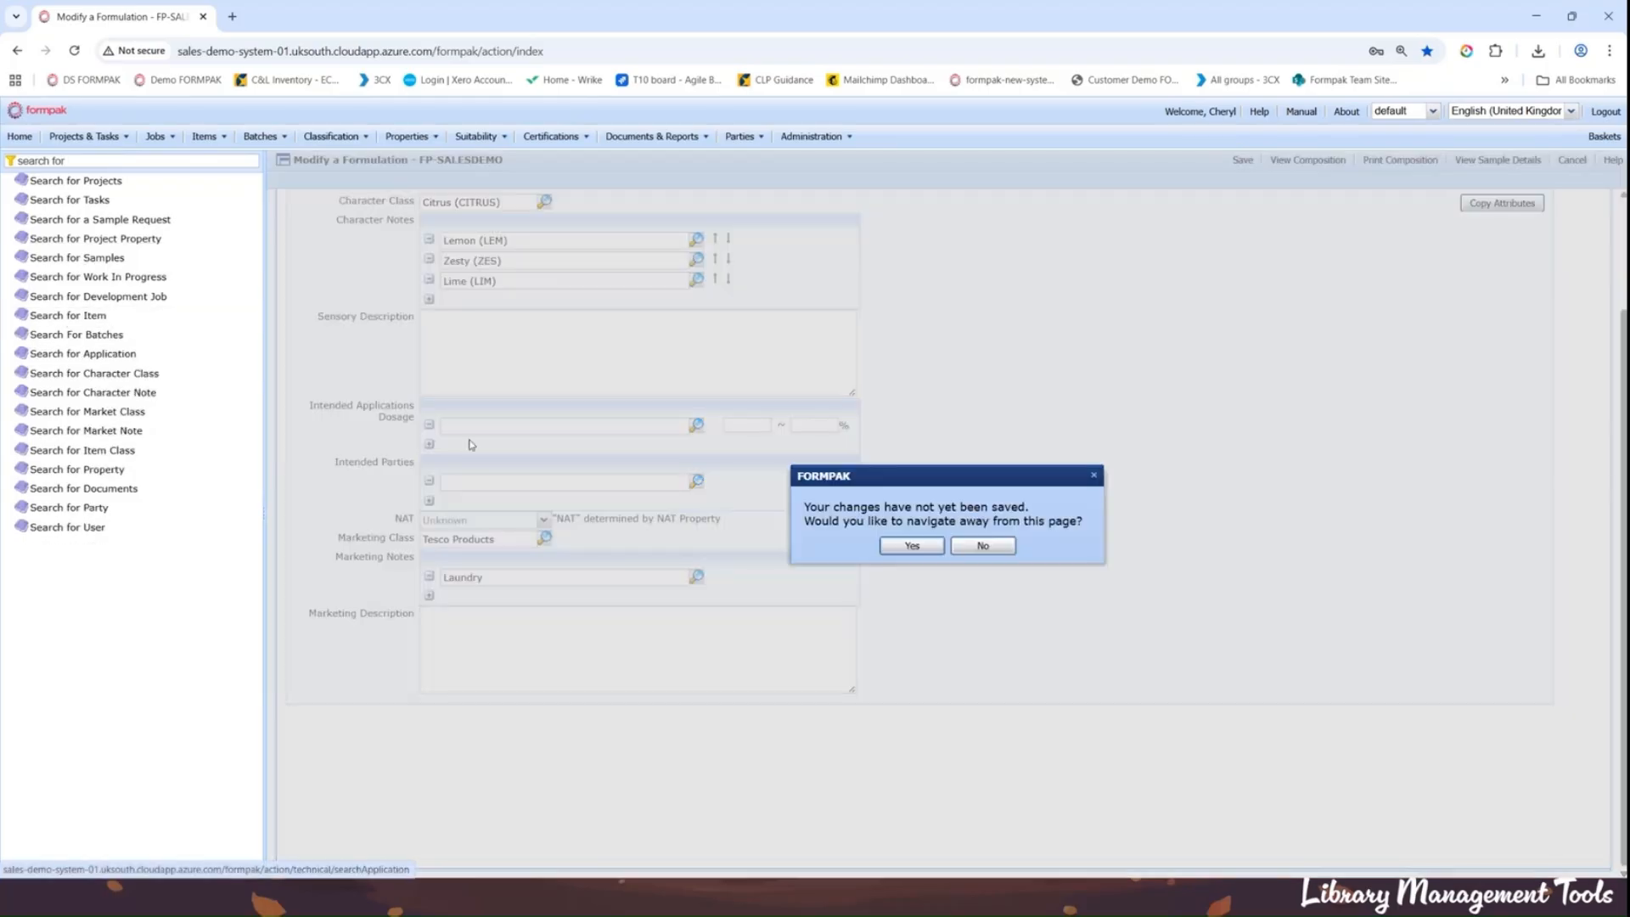
left_click(924, 547)
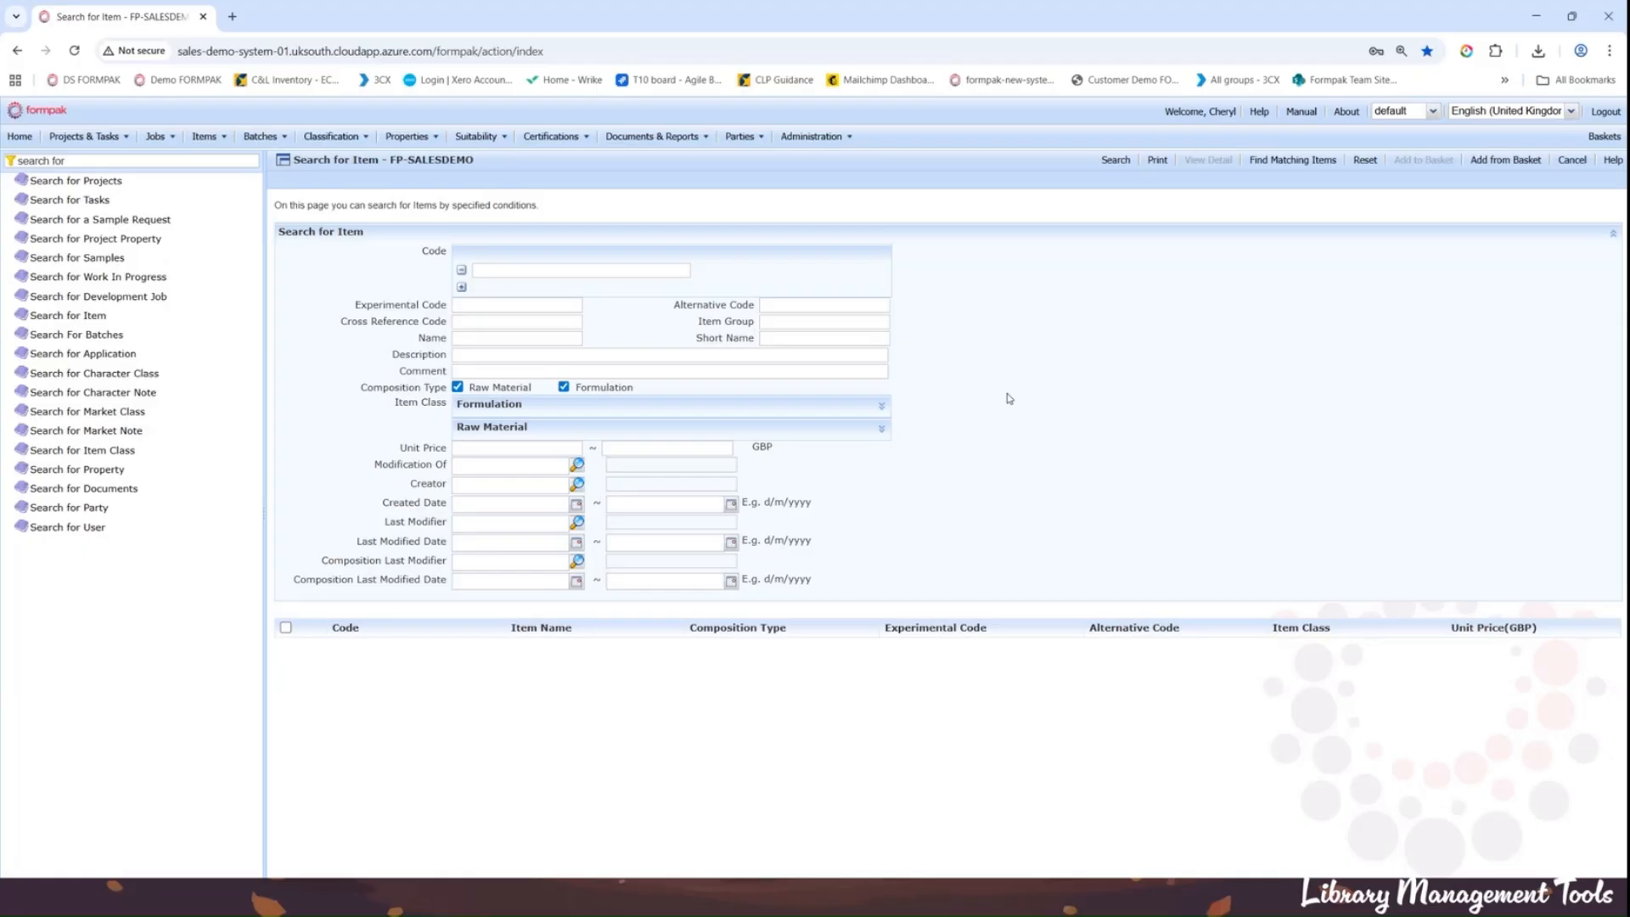
Step: Examine the Formulation and Raw Material item classes available as search conditions, and collapse both lists again
left_click(881, 406)
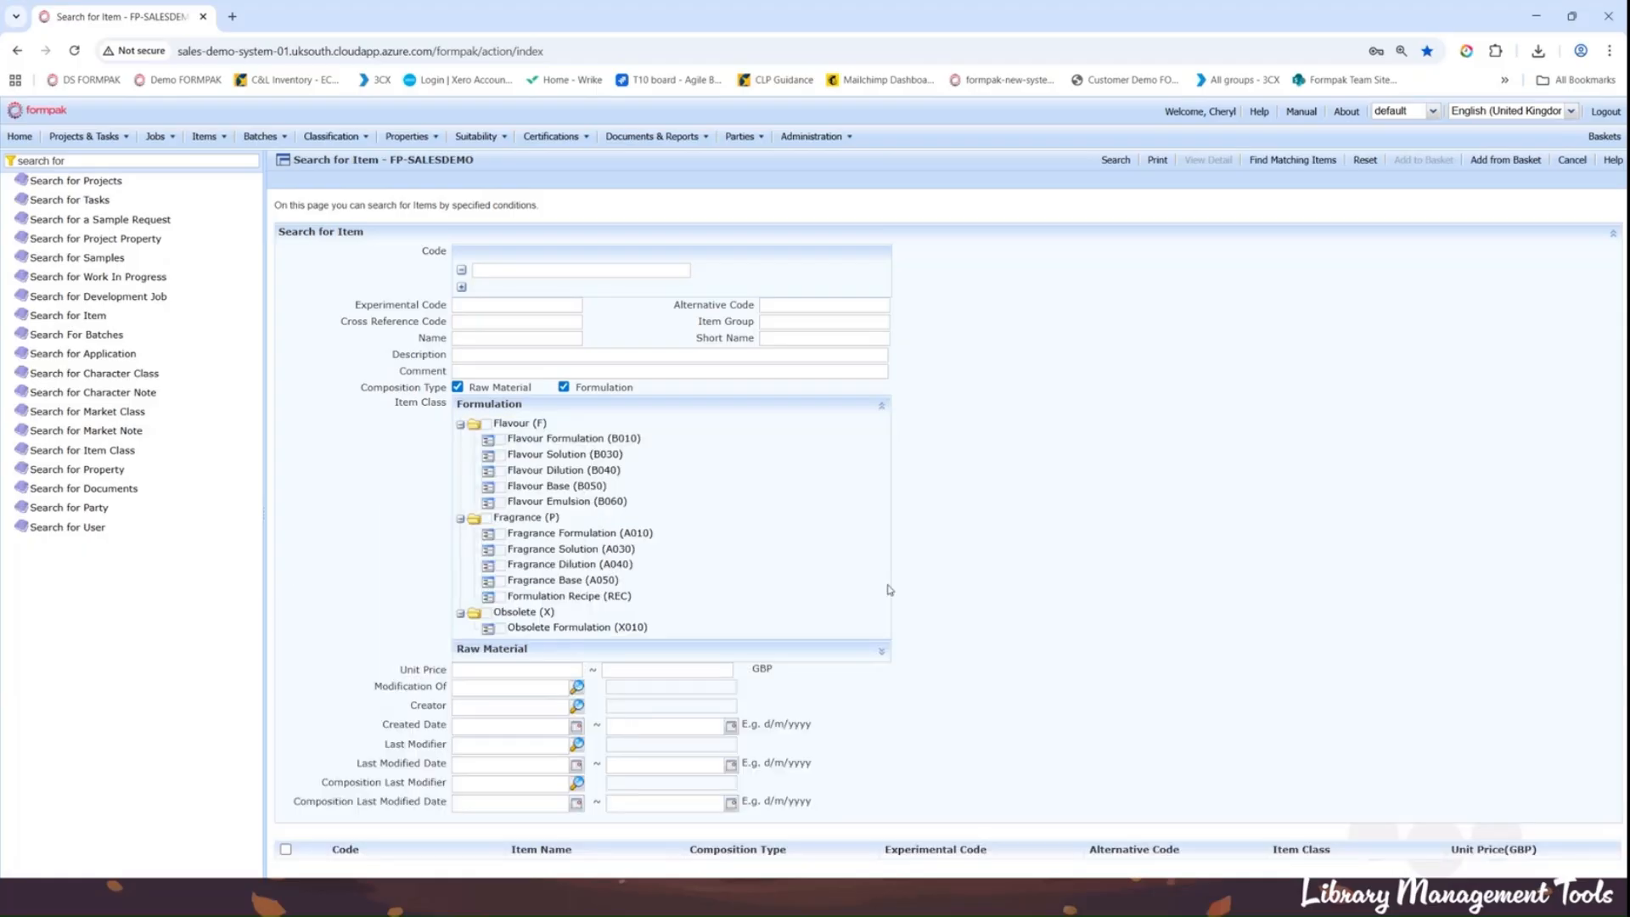
left_click(881, 651)
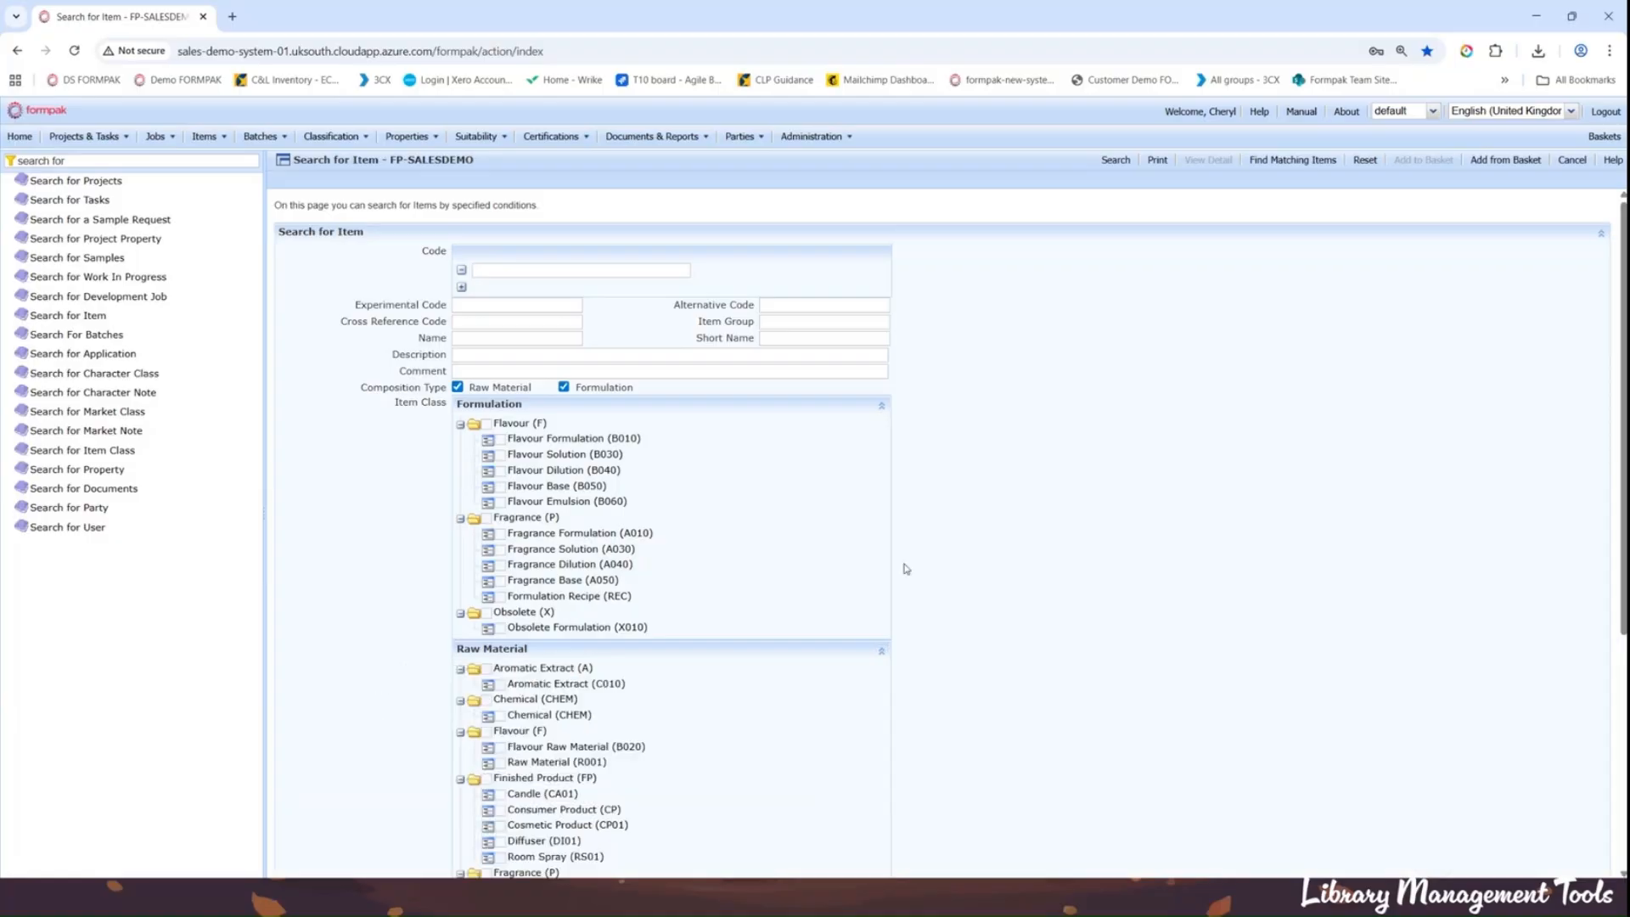
left_click(883, 654)
left_click(881, 406)
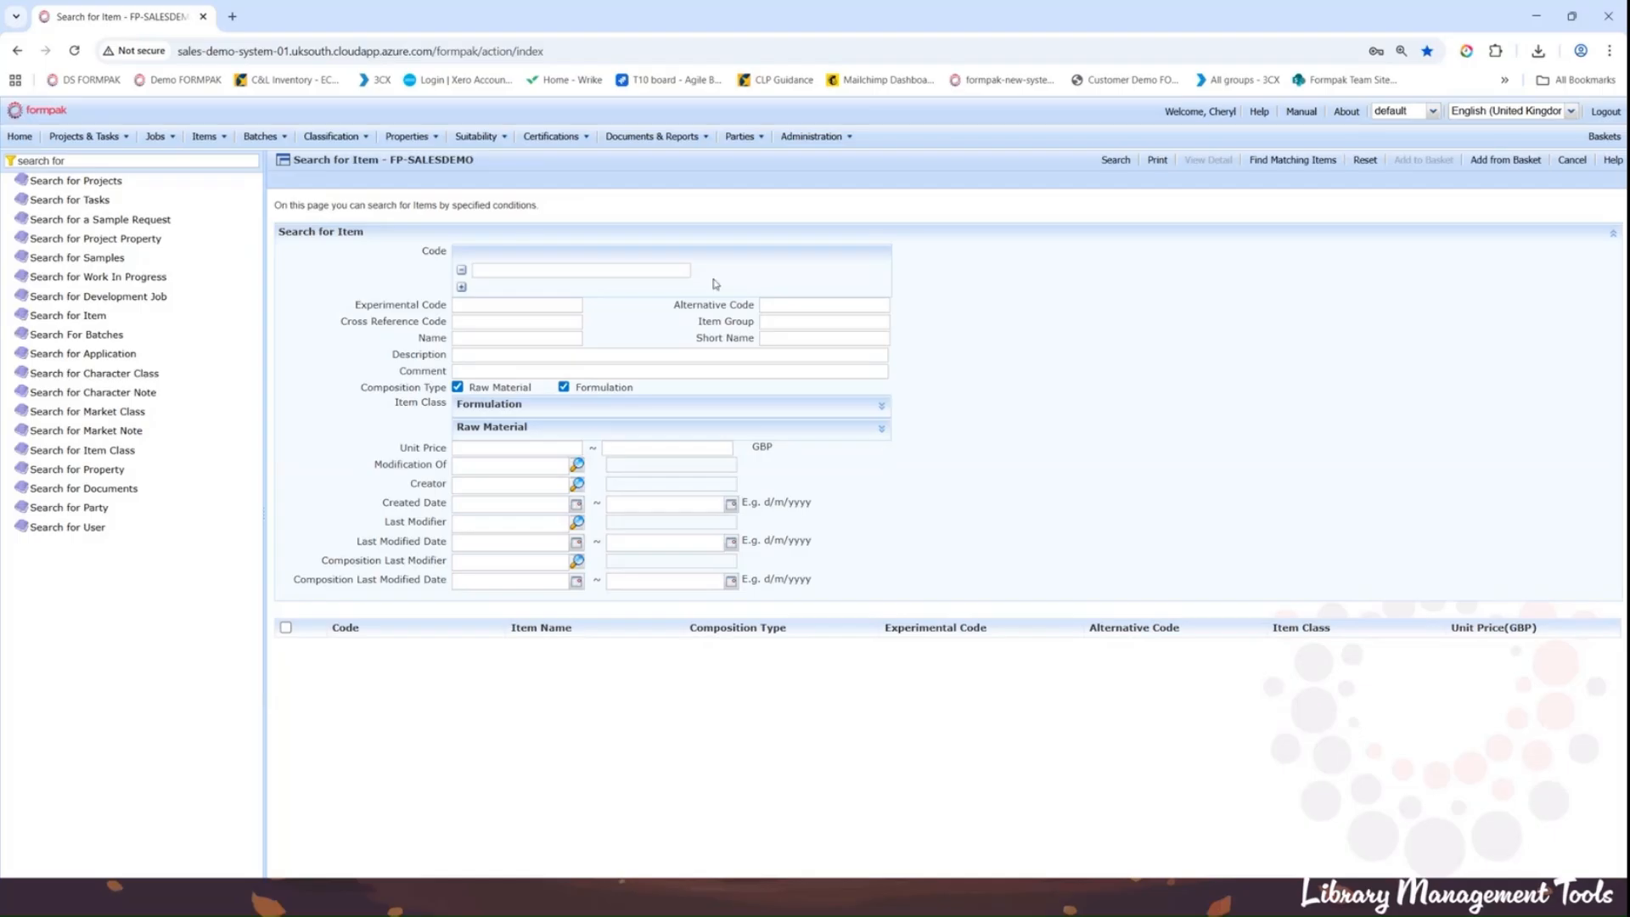
Step: Exclude raw materials from the composition types, search for all formulations and look through the results
left_click(458, 387)
left_click(1114, 160)
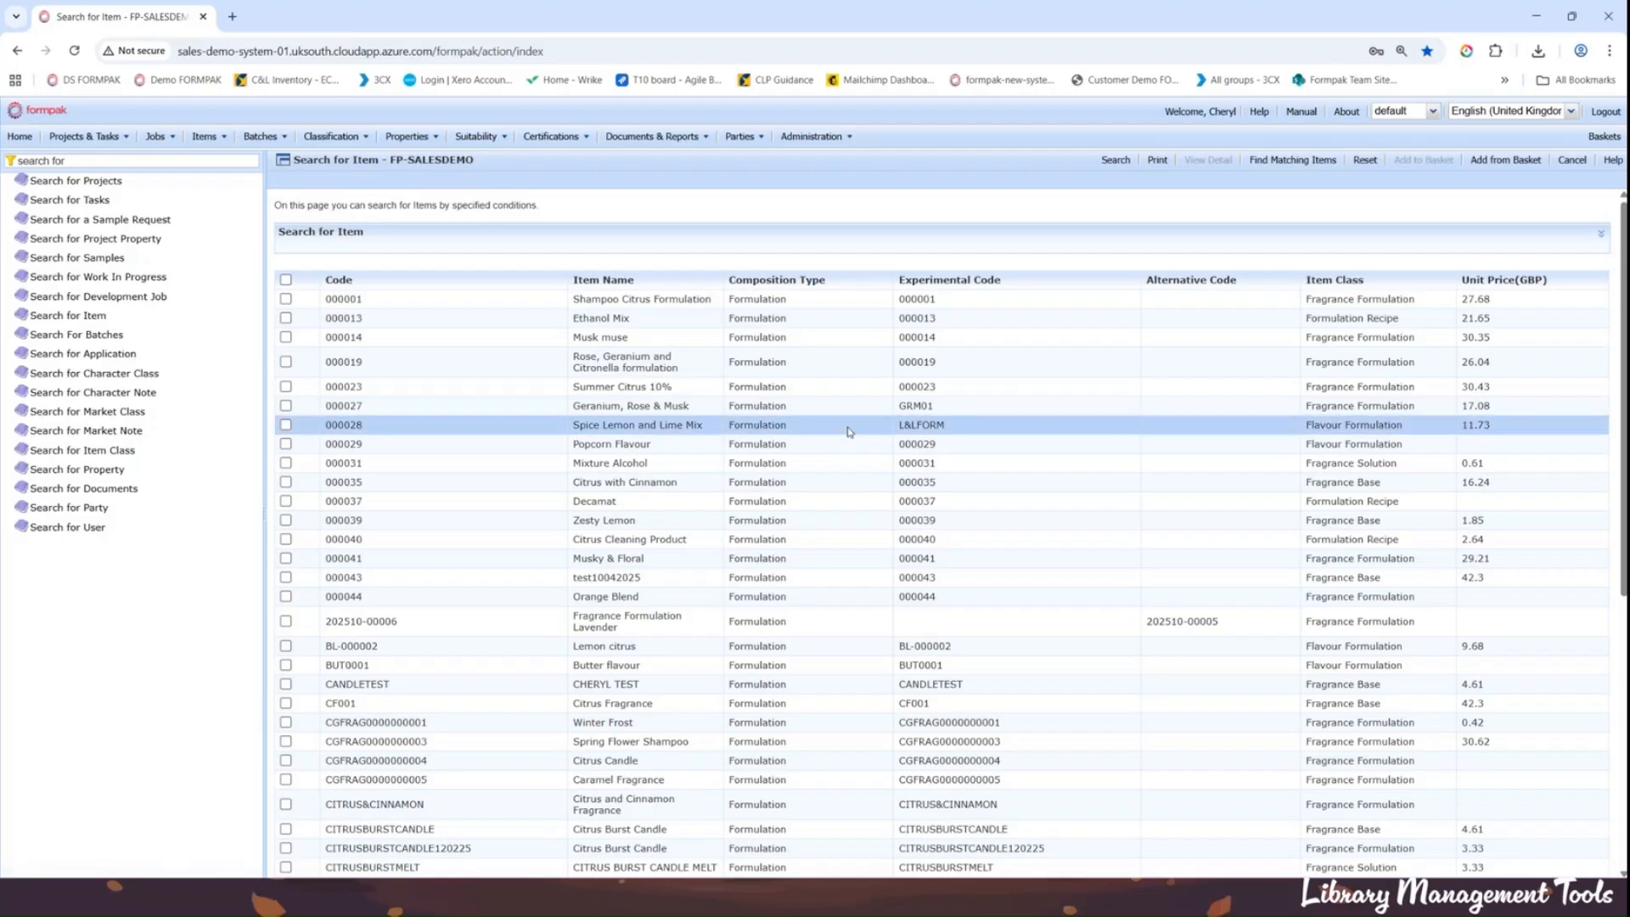
scroll(849, 440, "down", 5)
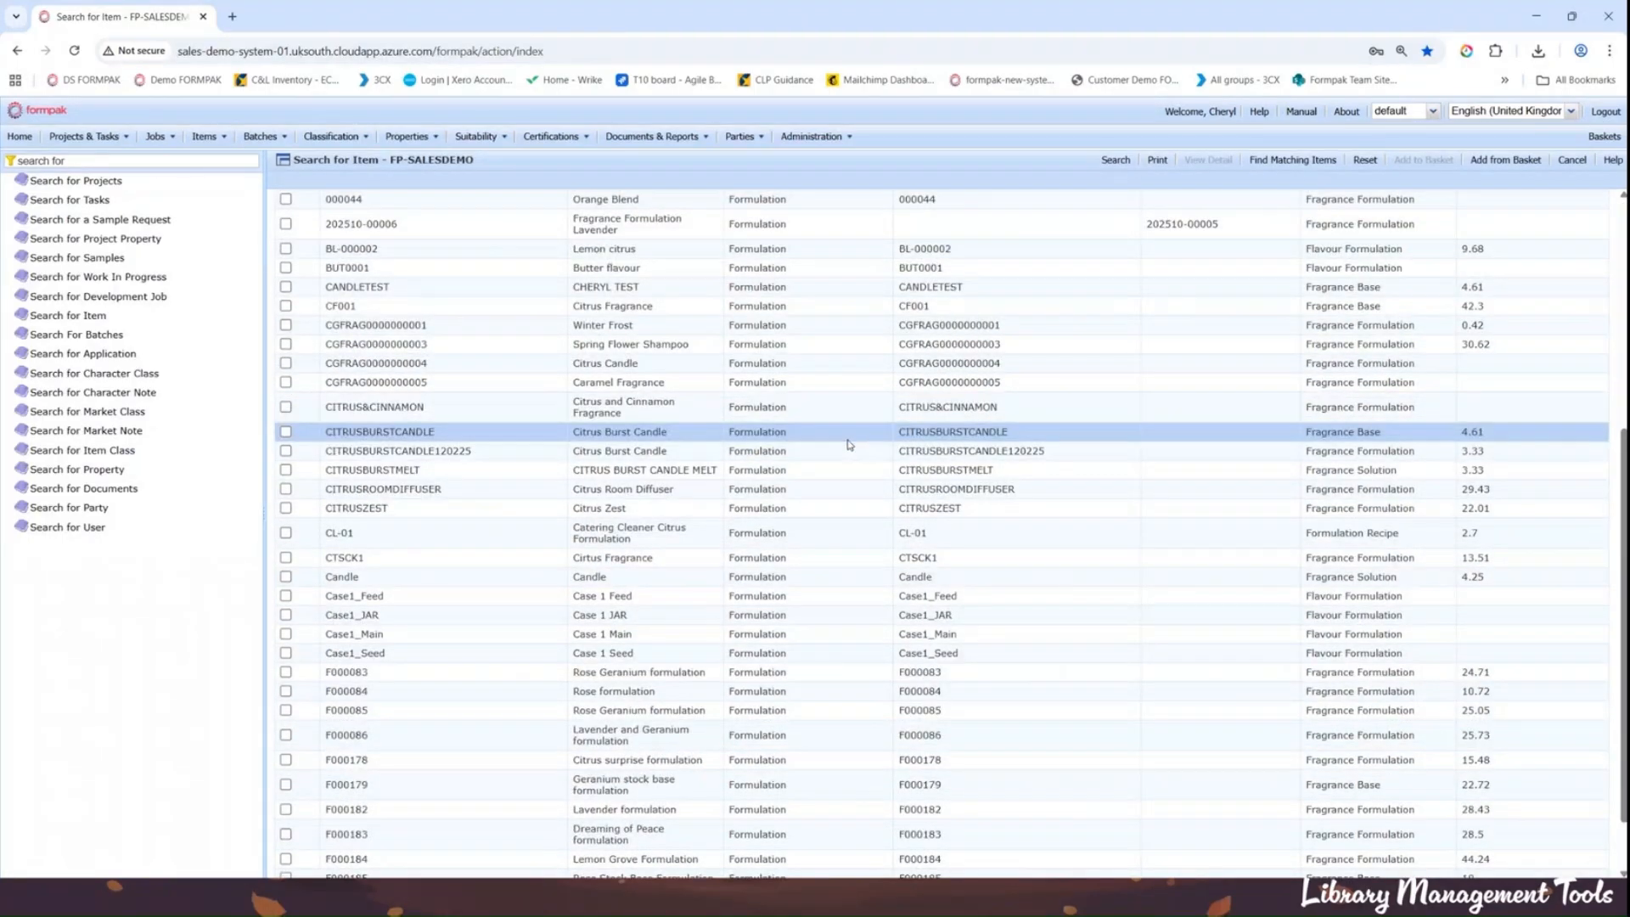
scroll(849, 444, "up", 5)
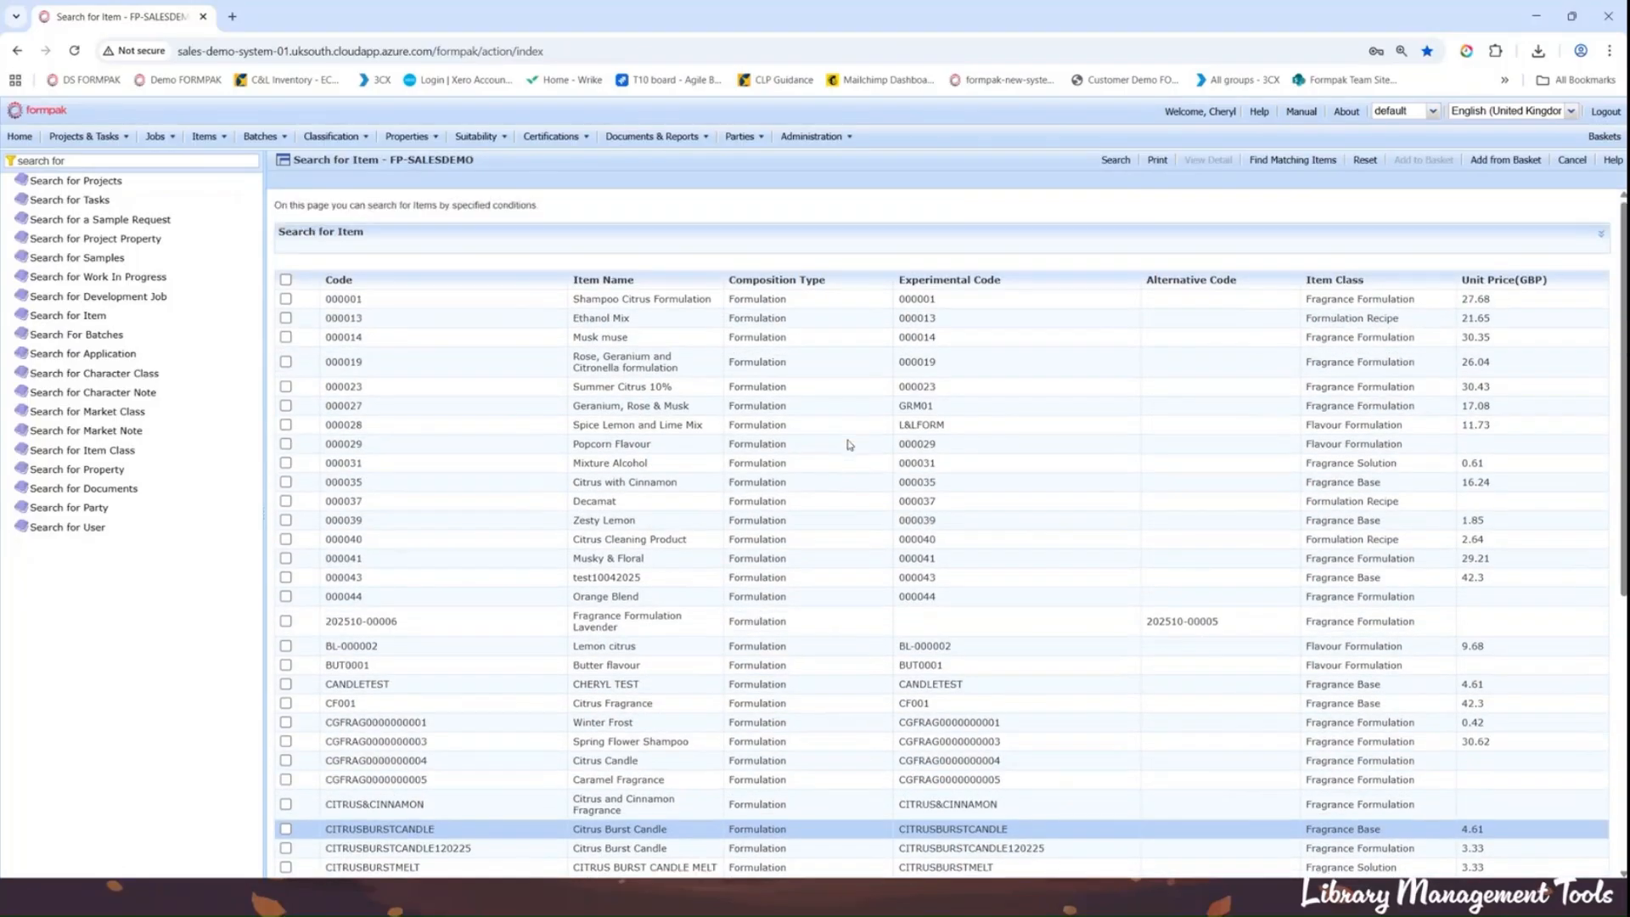
Step: Start printing the search results and add the Unit Price, Item Class and Creator columns to the report
left_click(1158, 160)
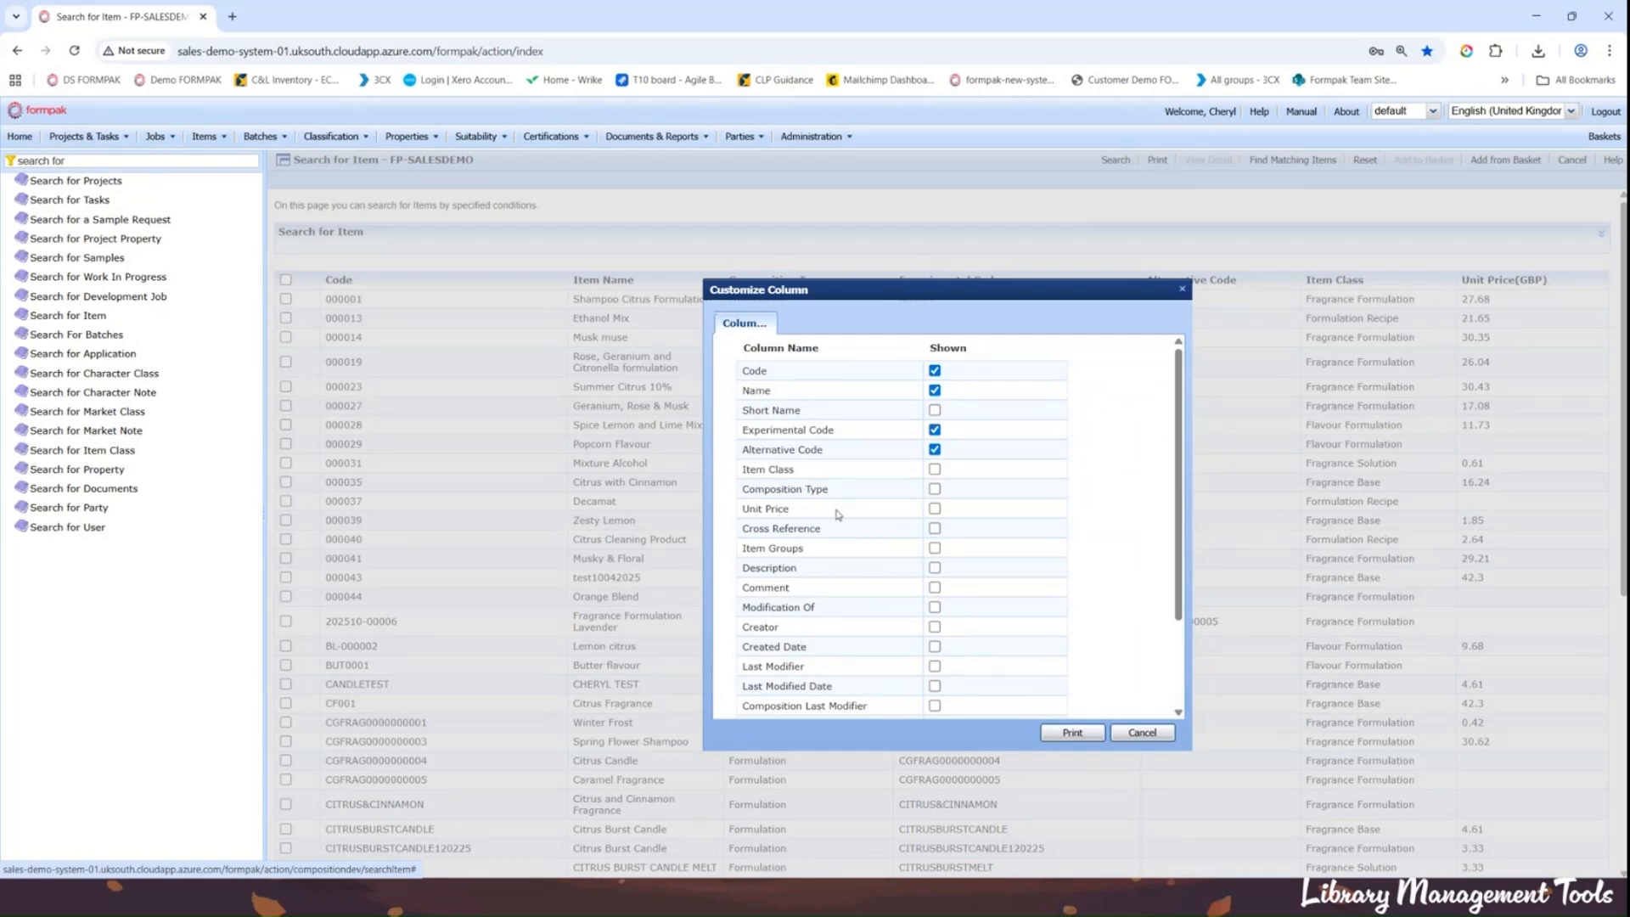
scroll(836, 514, "down", 3)
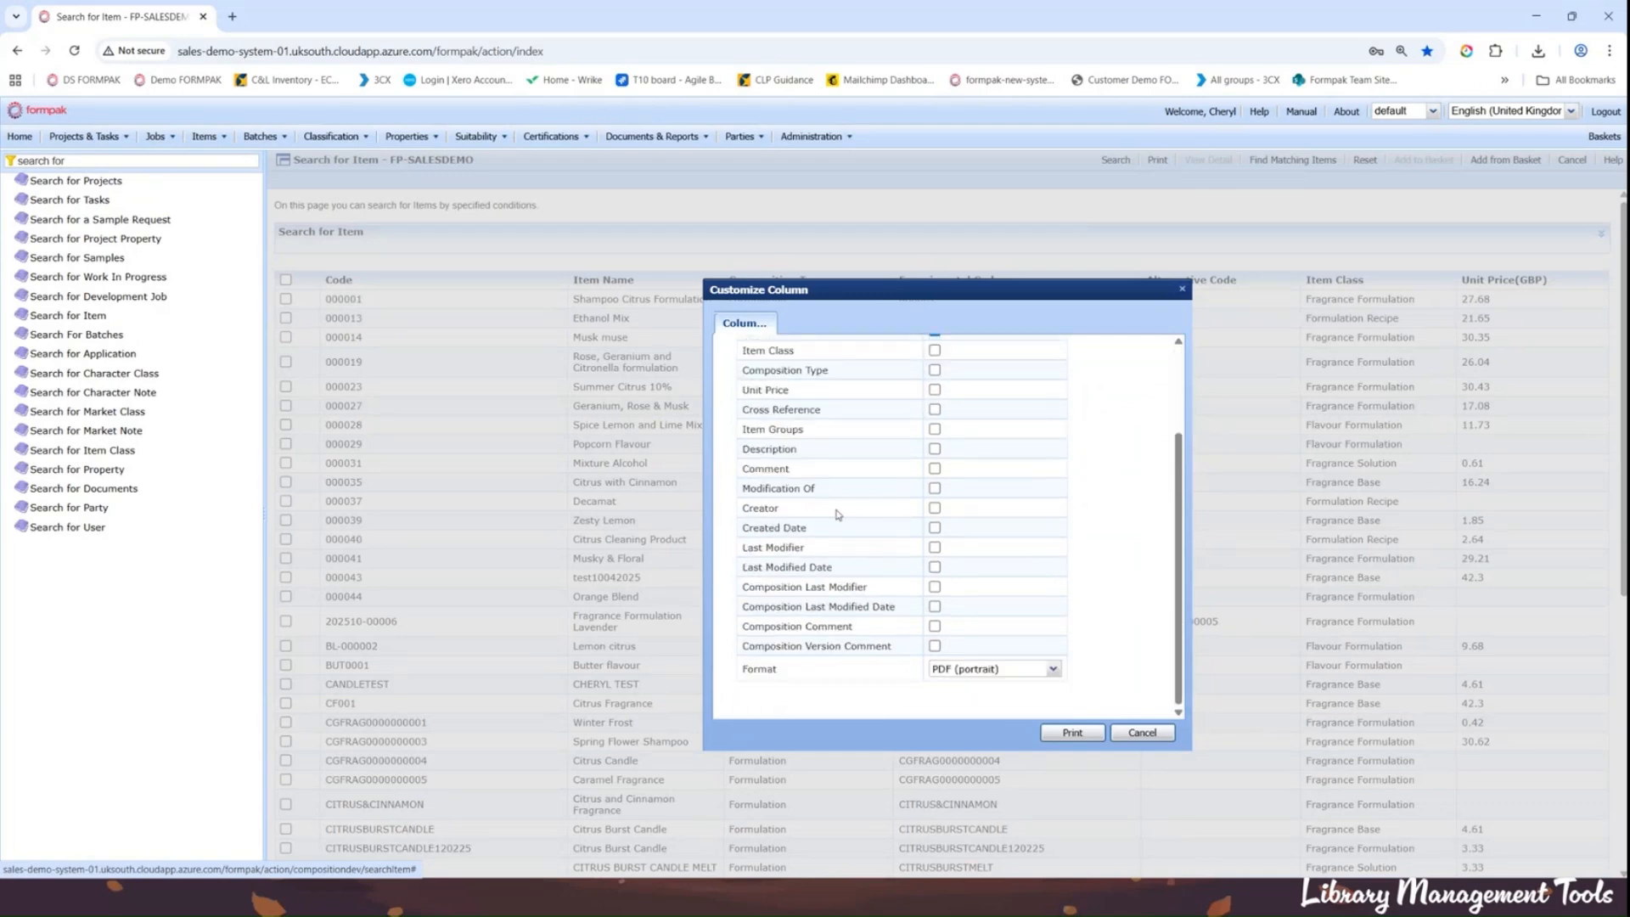
scroll(837, 514, "up", 3)
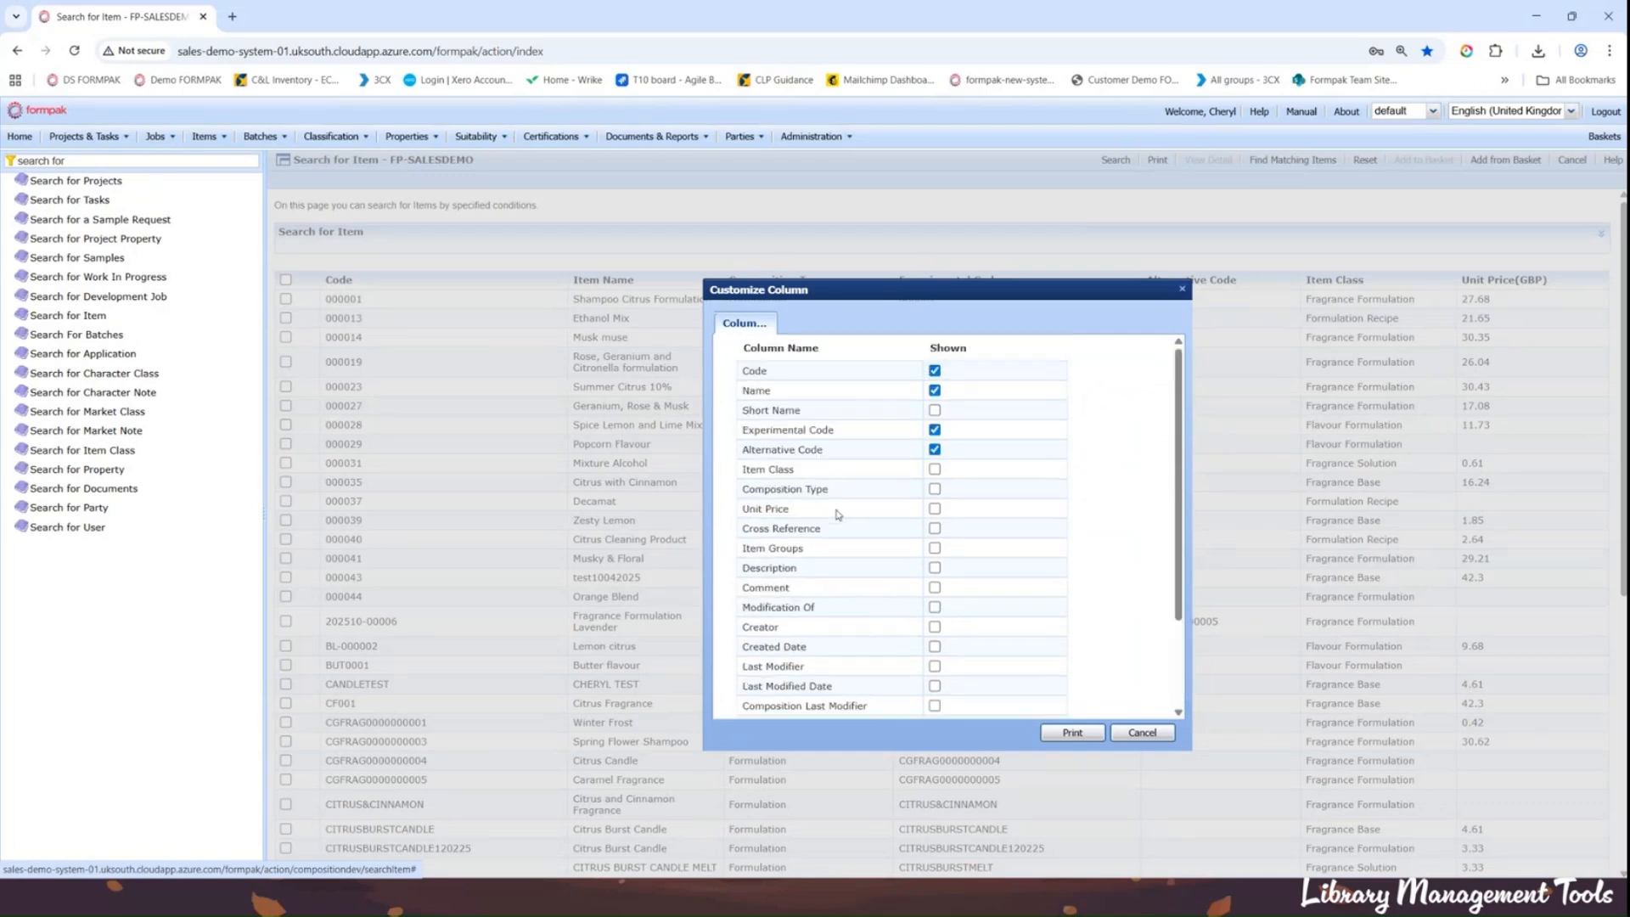
left_click(935, 508)
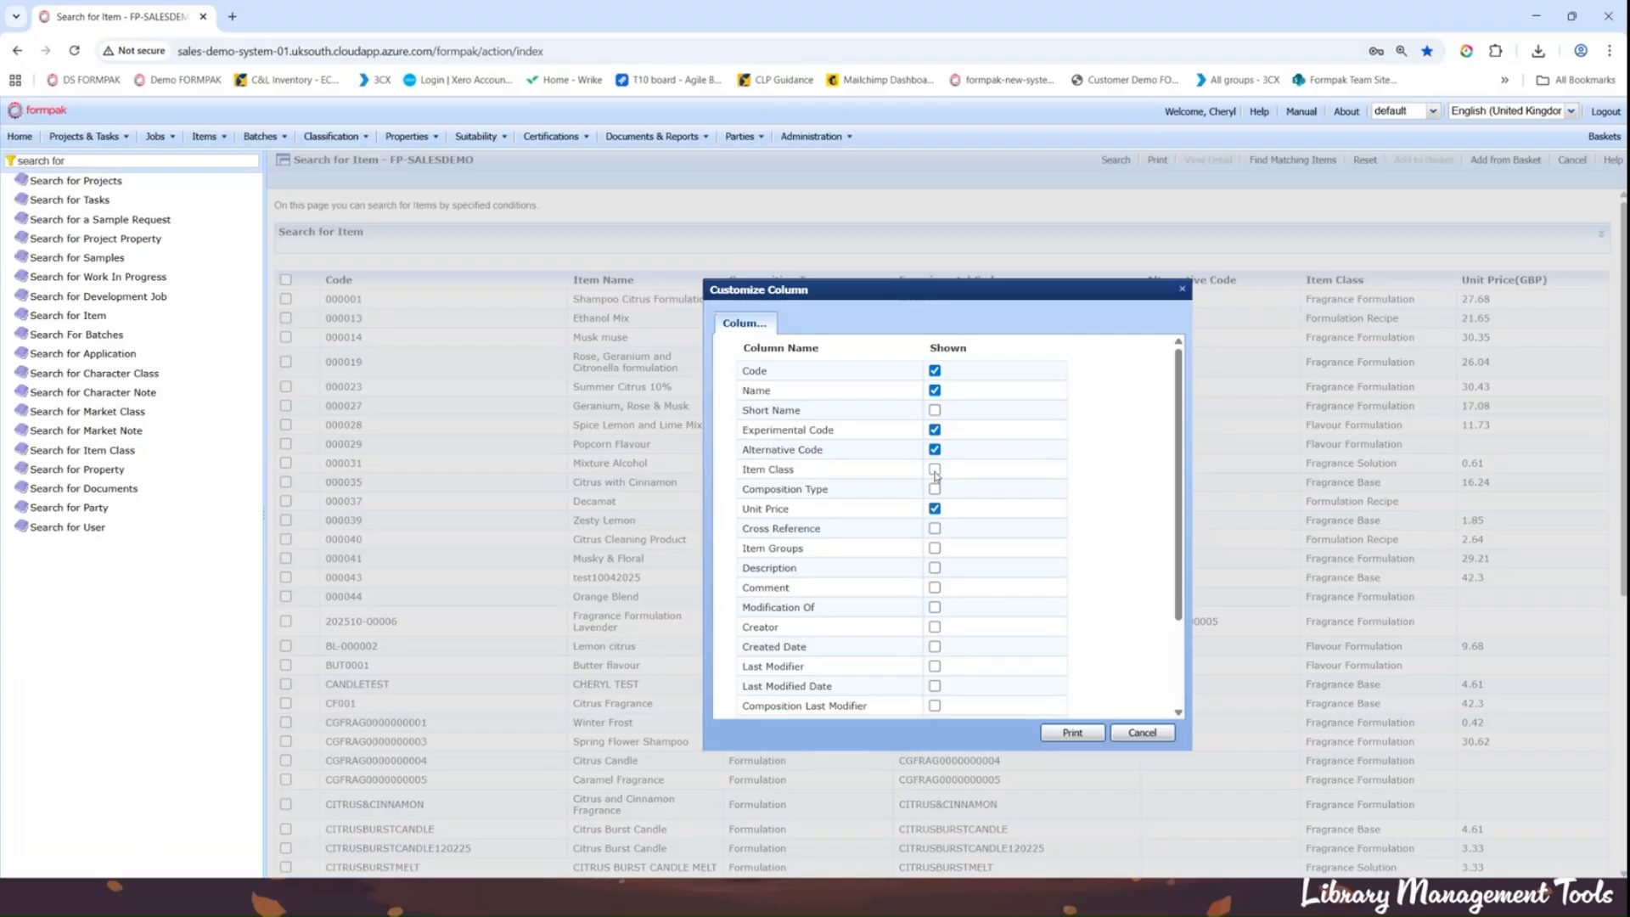
left_click(935, 469)
scroll(804, 628, "down", 2)
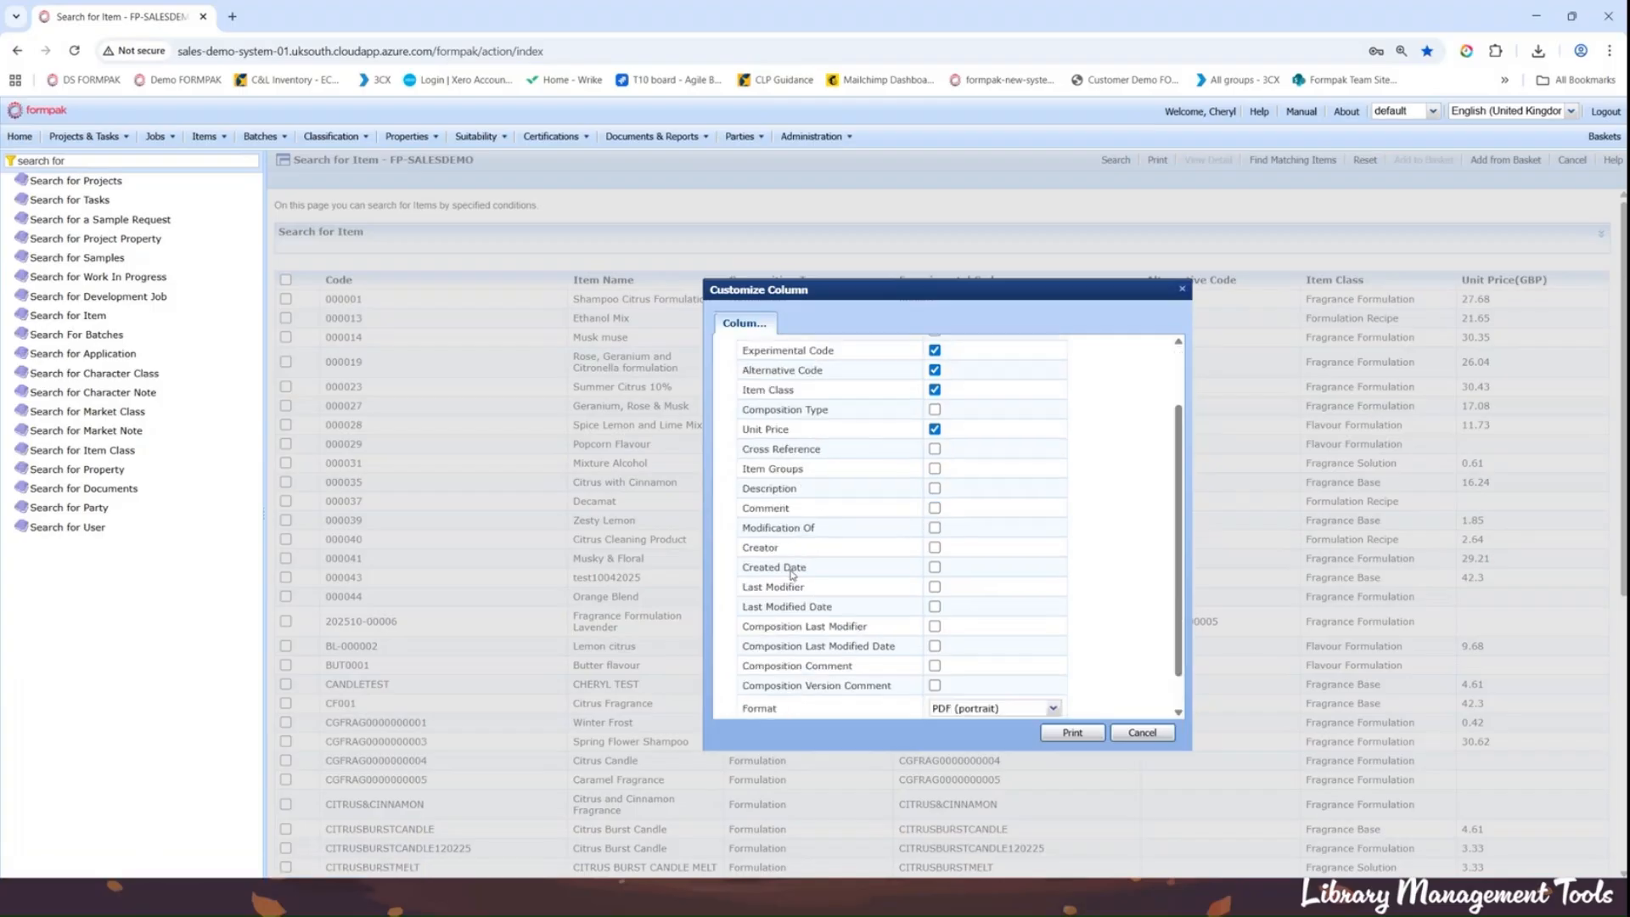
left_click(935, 549)
Step: Set the report format to Excel and generate the report
scroll(766, 673, "down", 1)
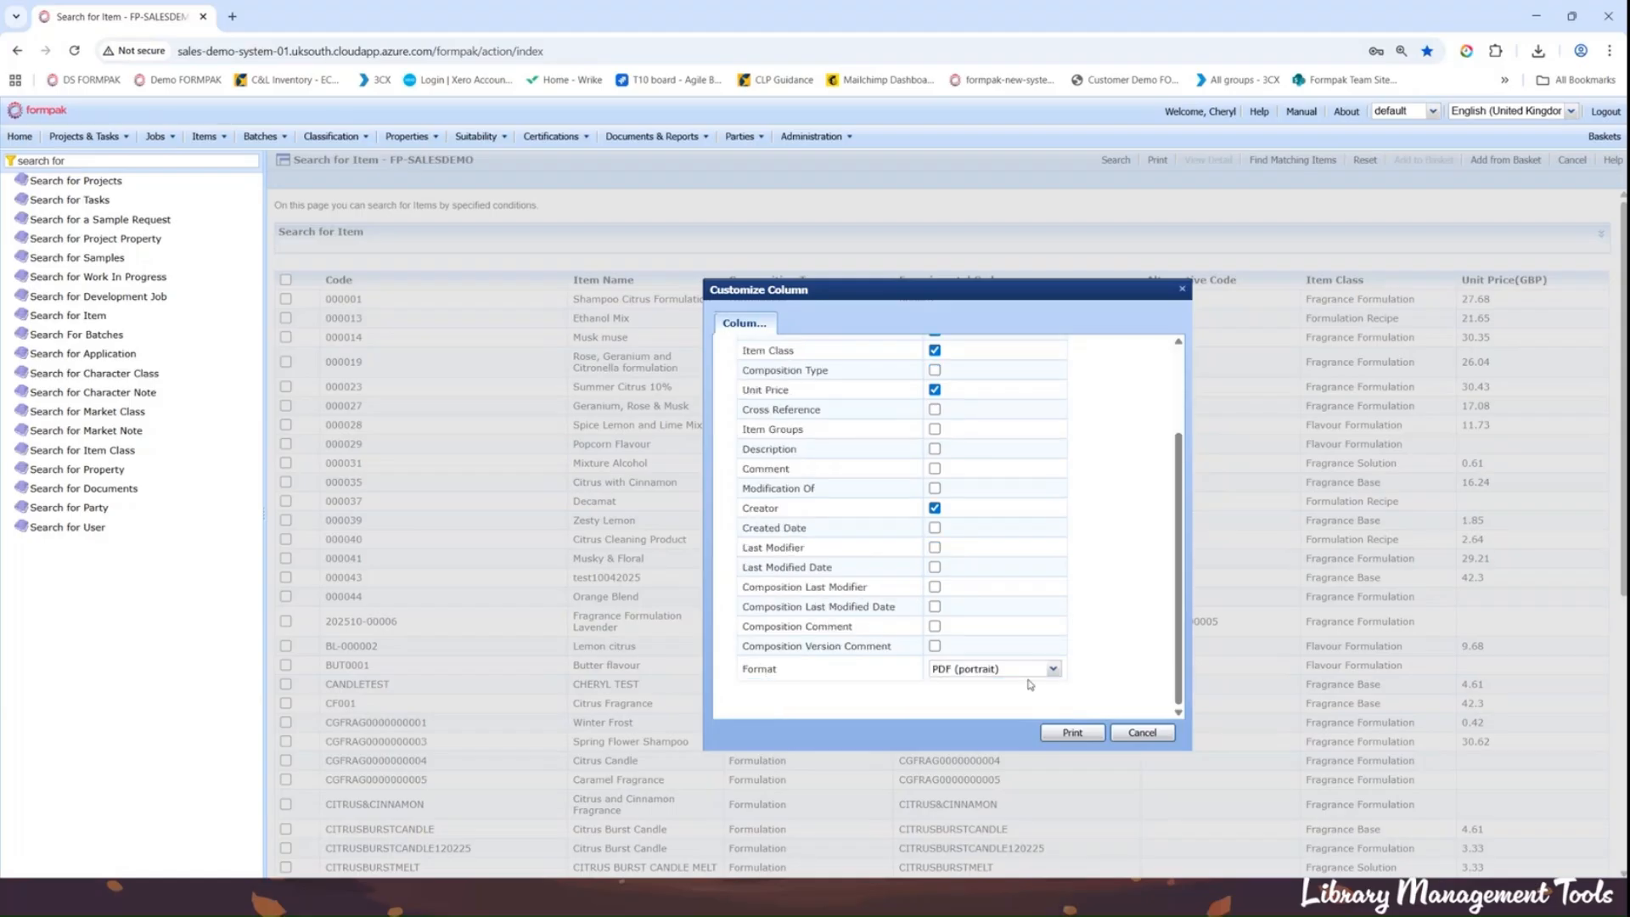
left_click(1052, 669)
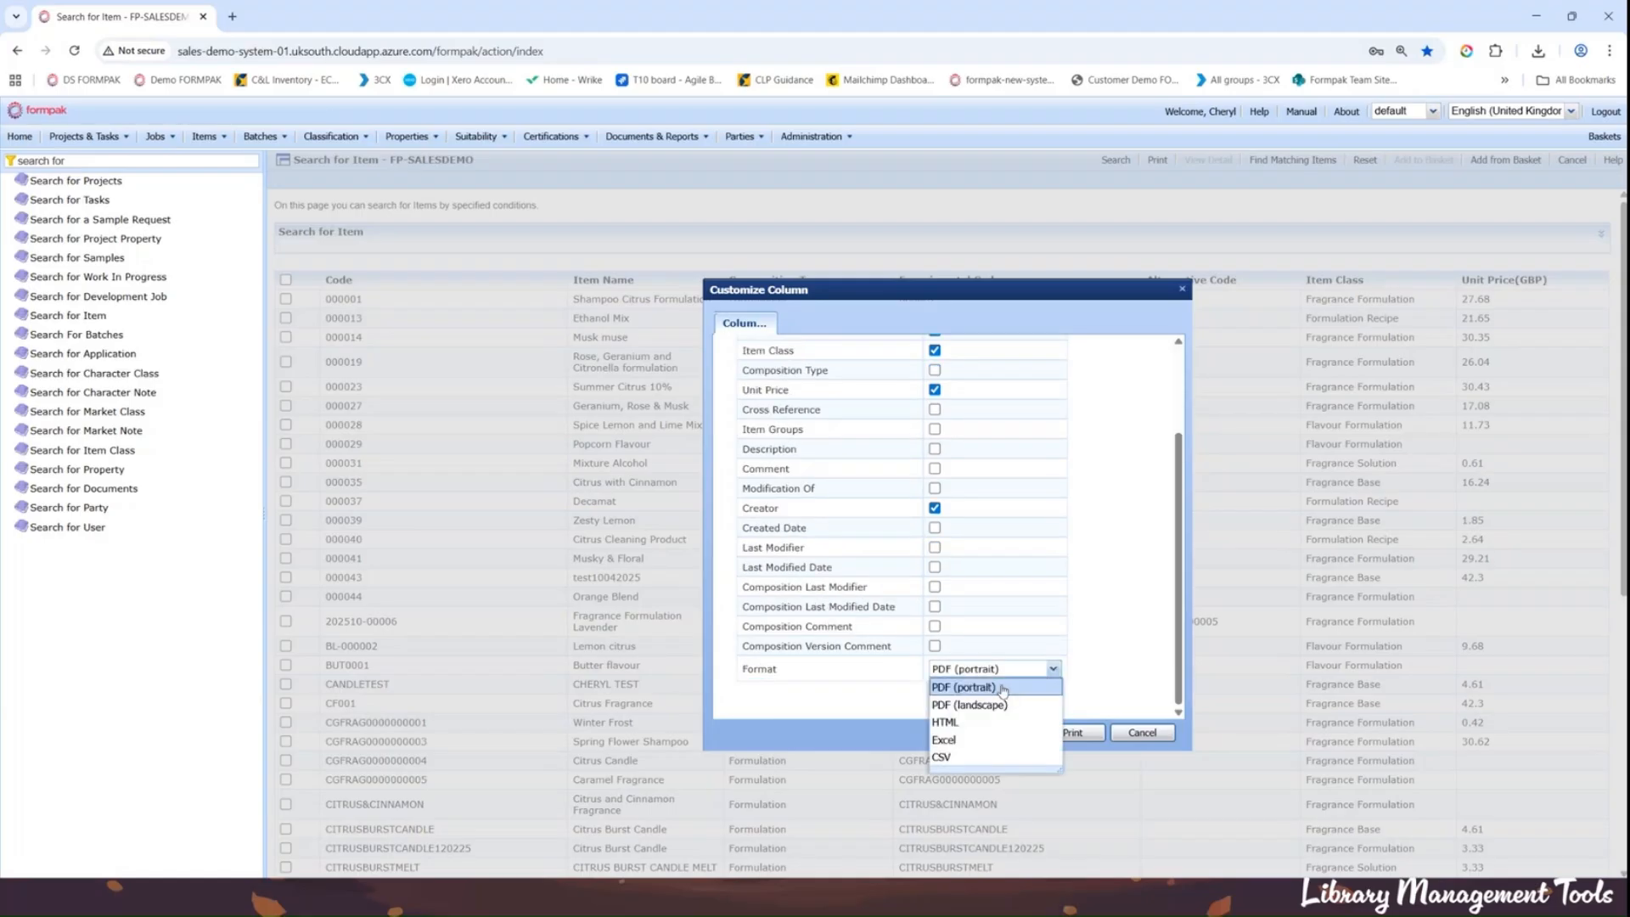
left_click(947, 741)
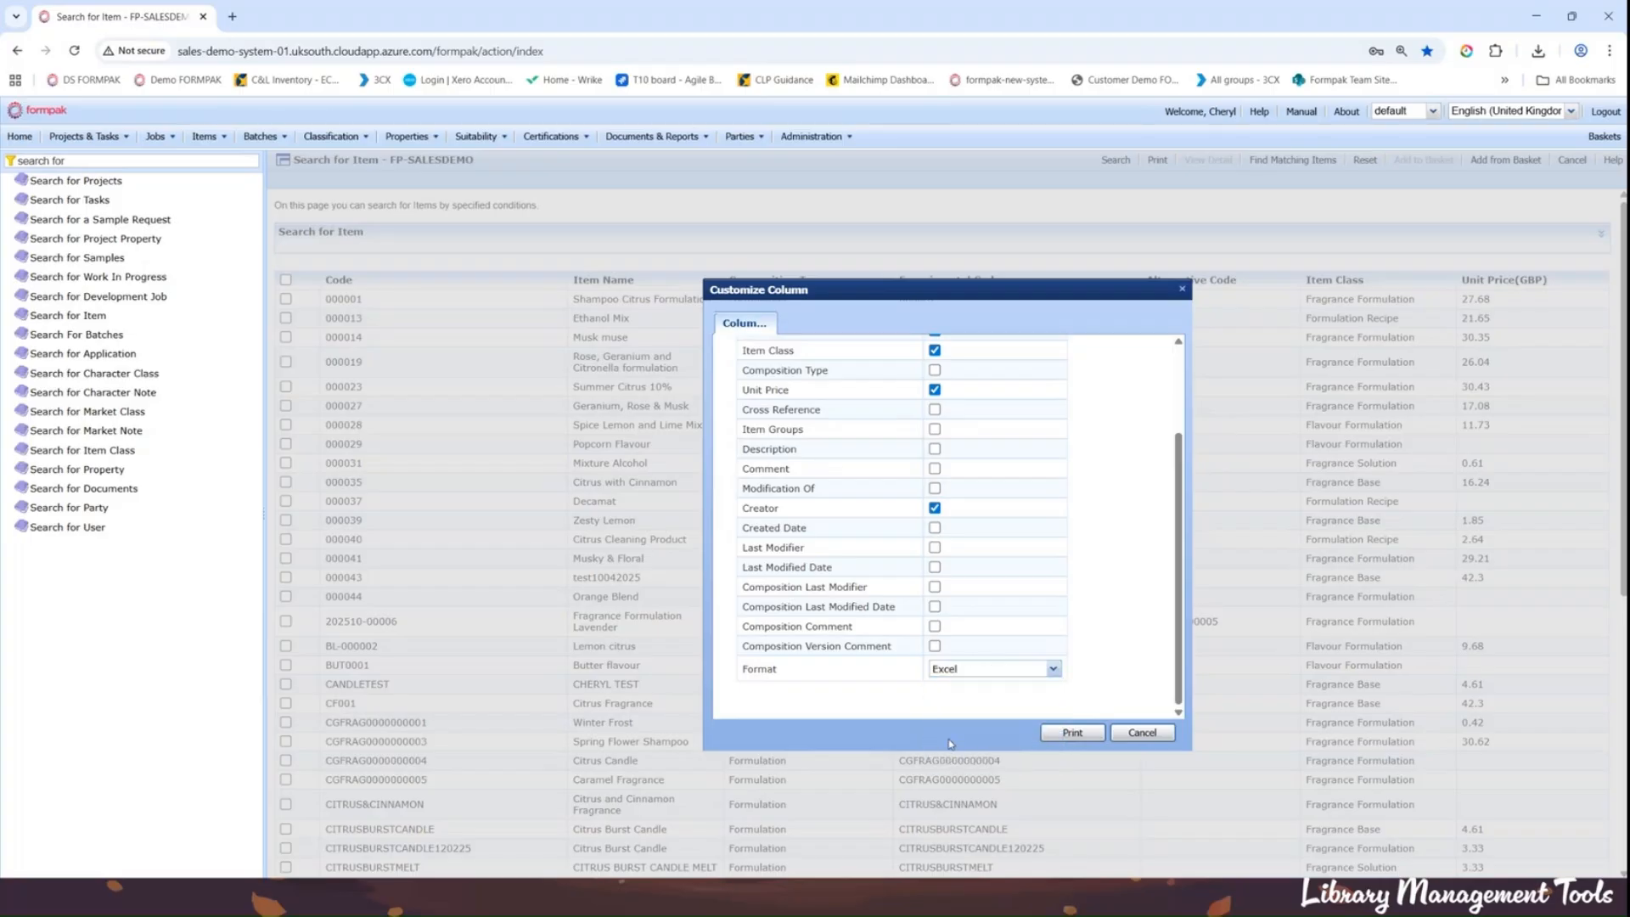
left_click(1083, 738)
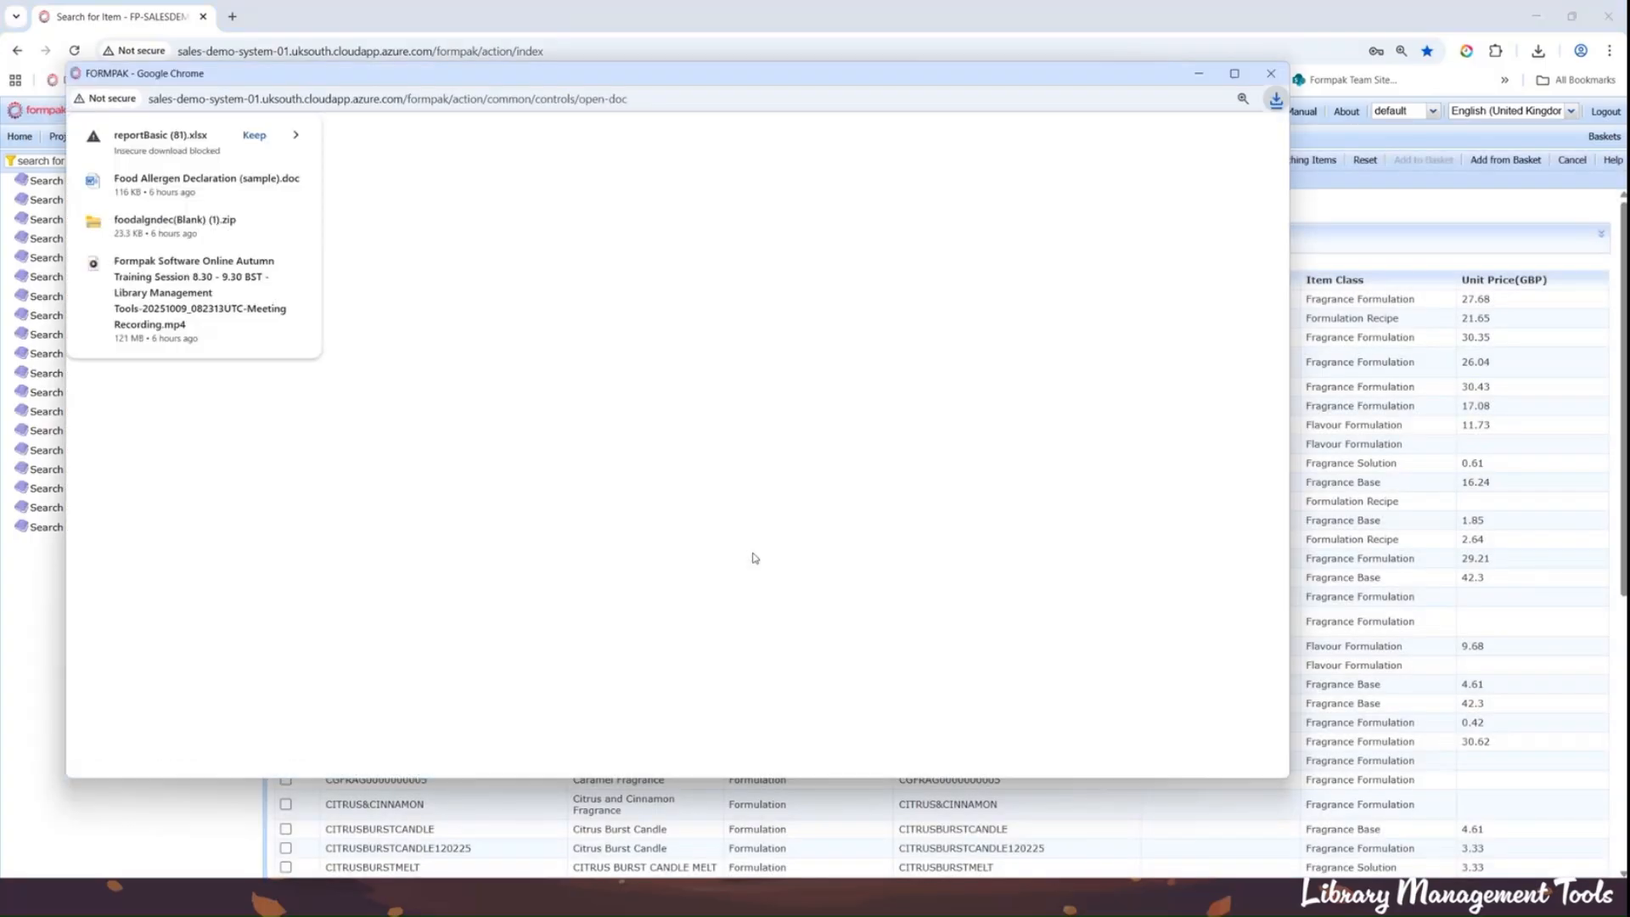
Step: Keep the downloaded reportBasic (81).xlsx, look through the report in Excel, and close both workbooks and the blank report window
left_click(251, 136)
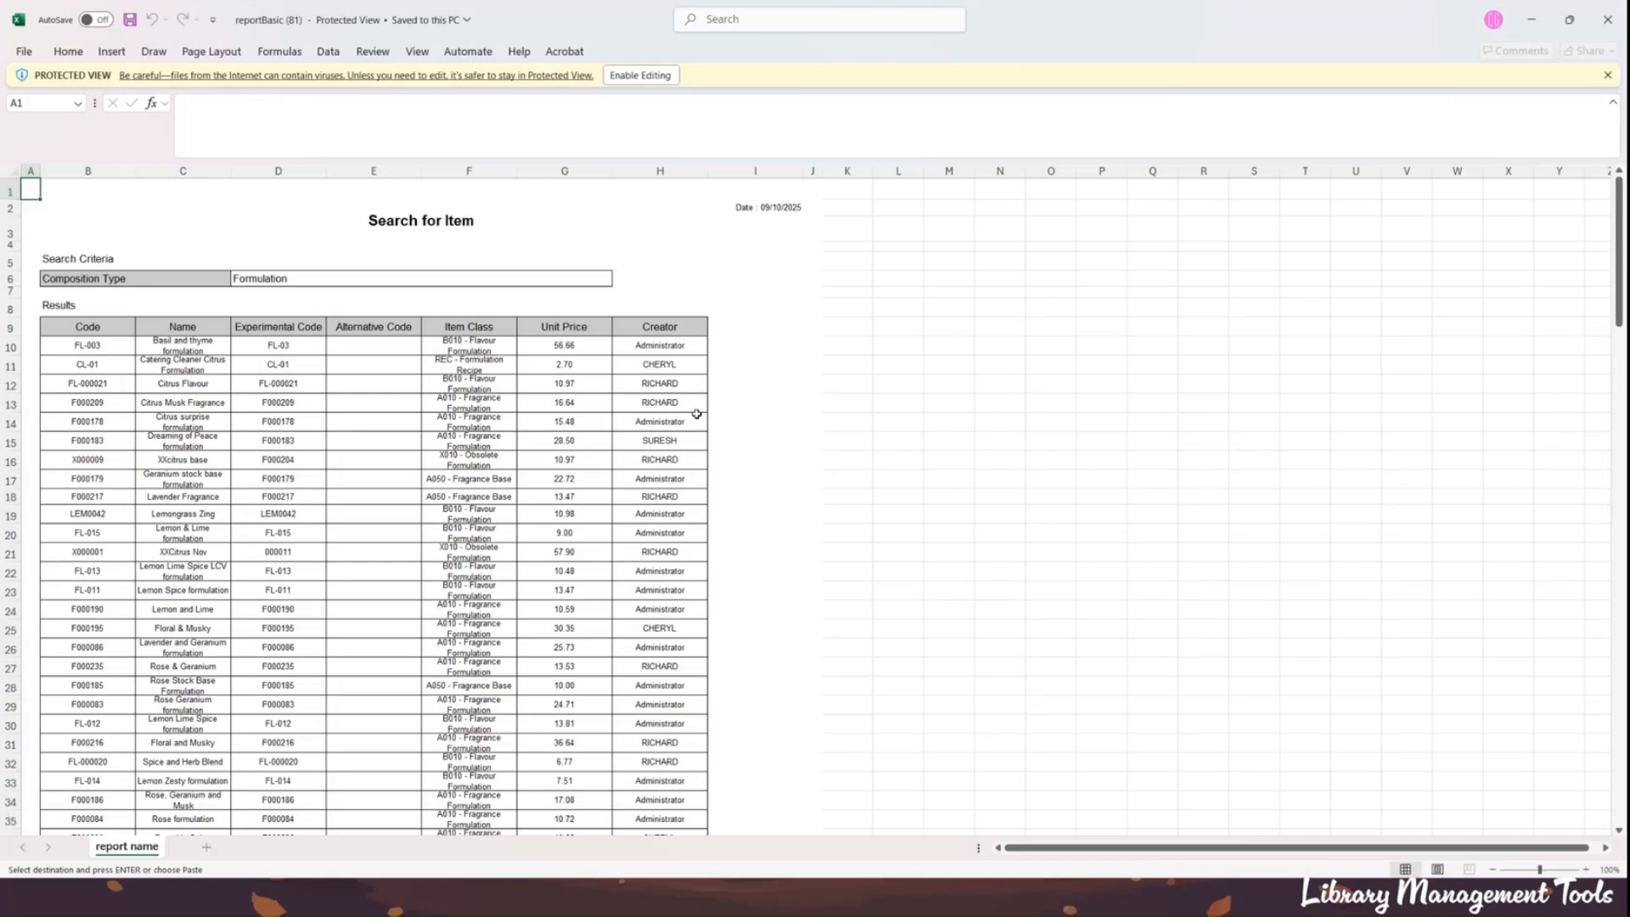
scroll(273, 450, "down", 1)
scroll(273, 450, "up", 1)
left_click(1608, 19)
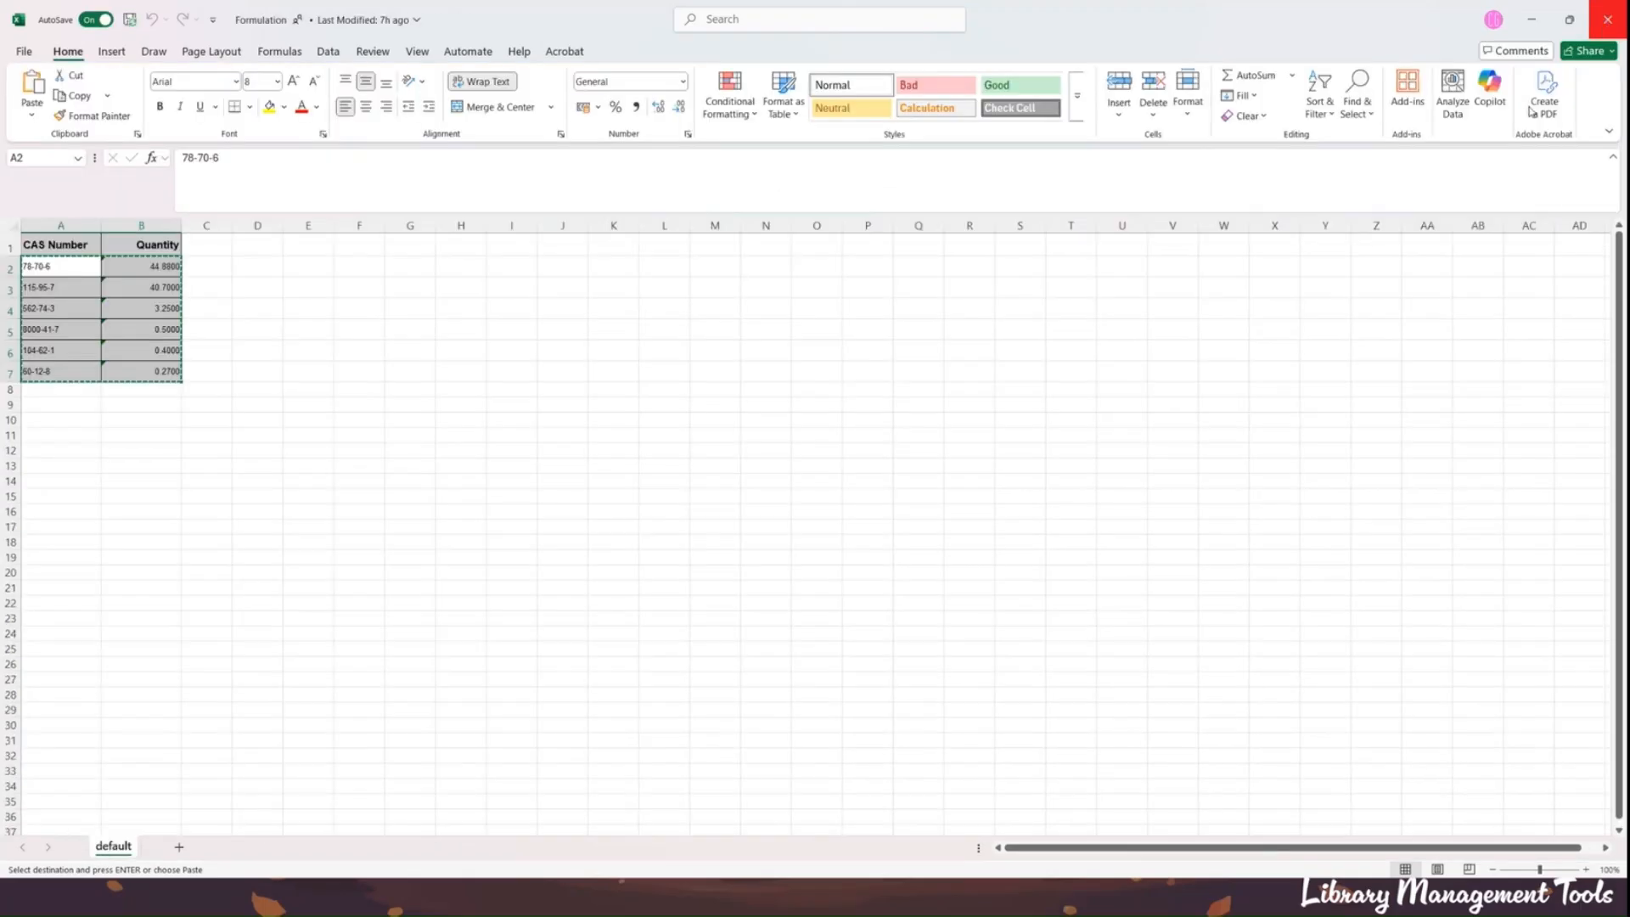
left_click(1607, 20)
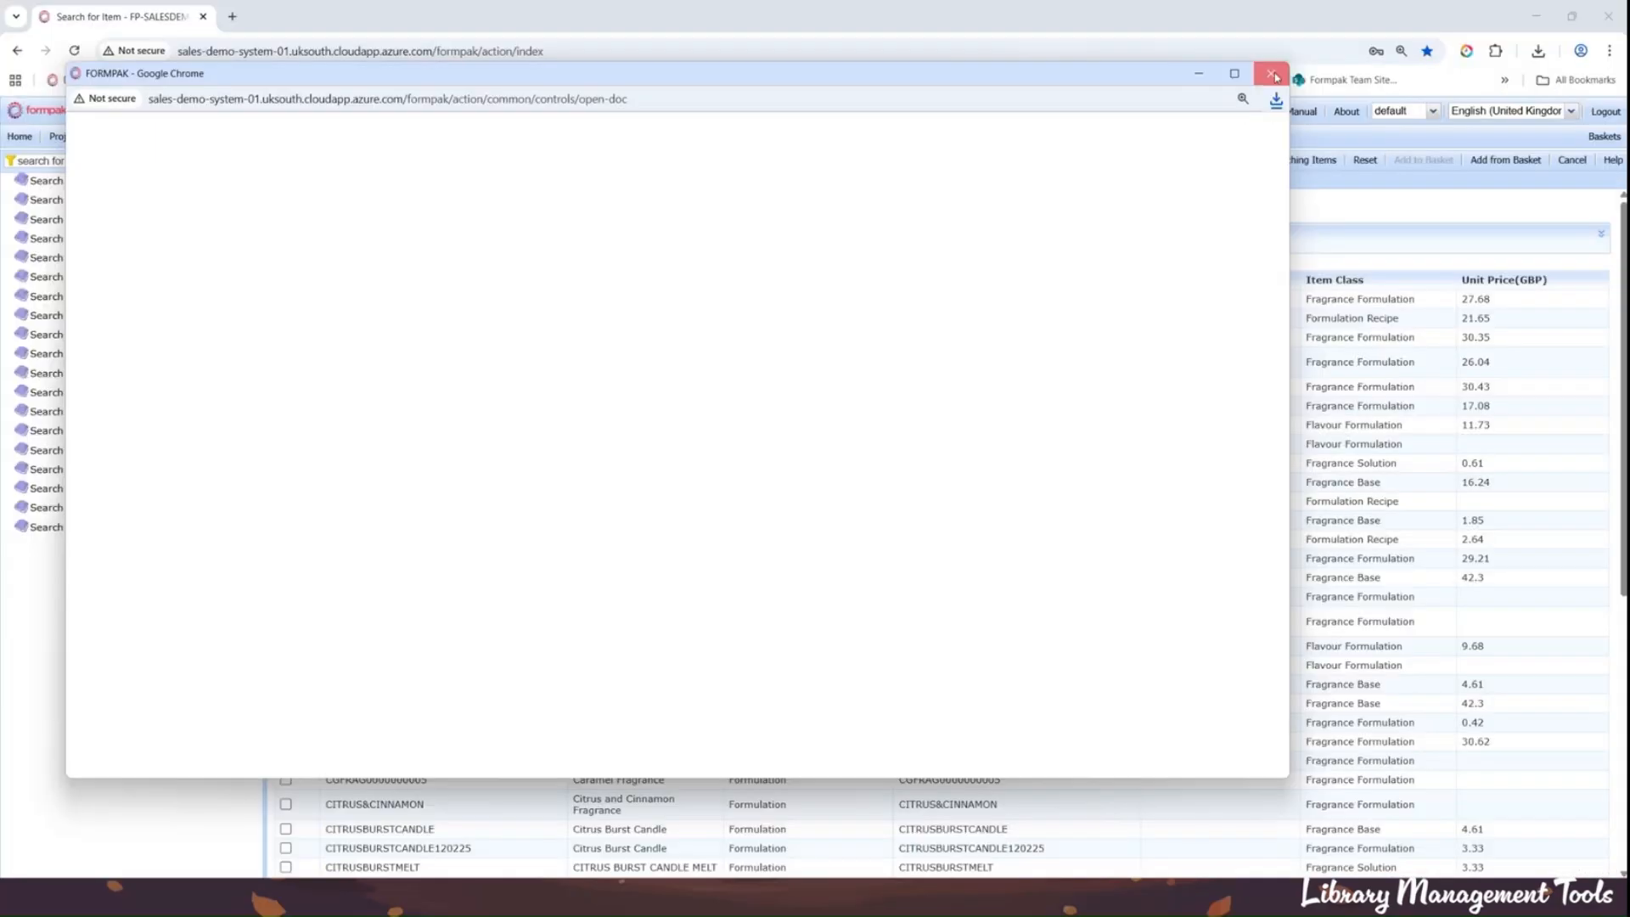
left_click(1272, 74)
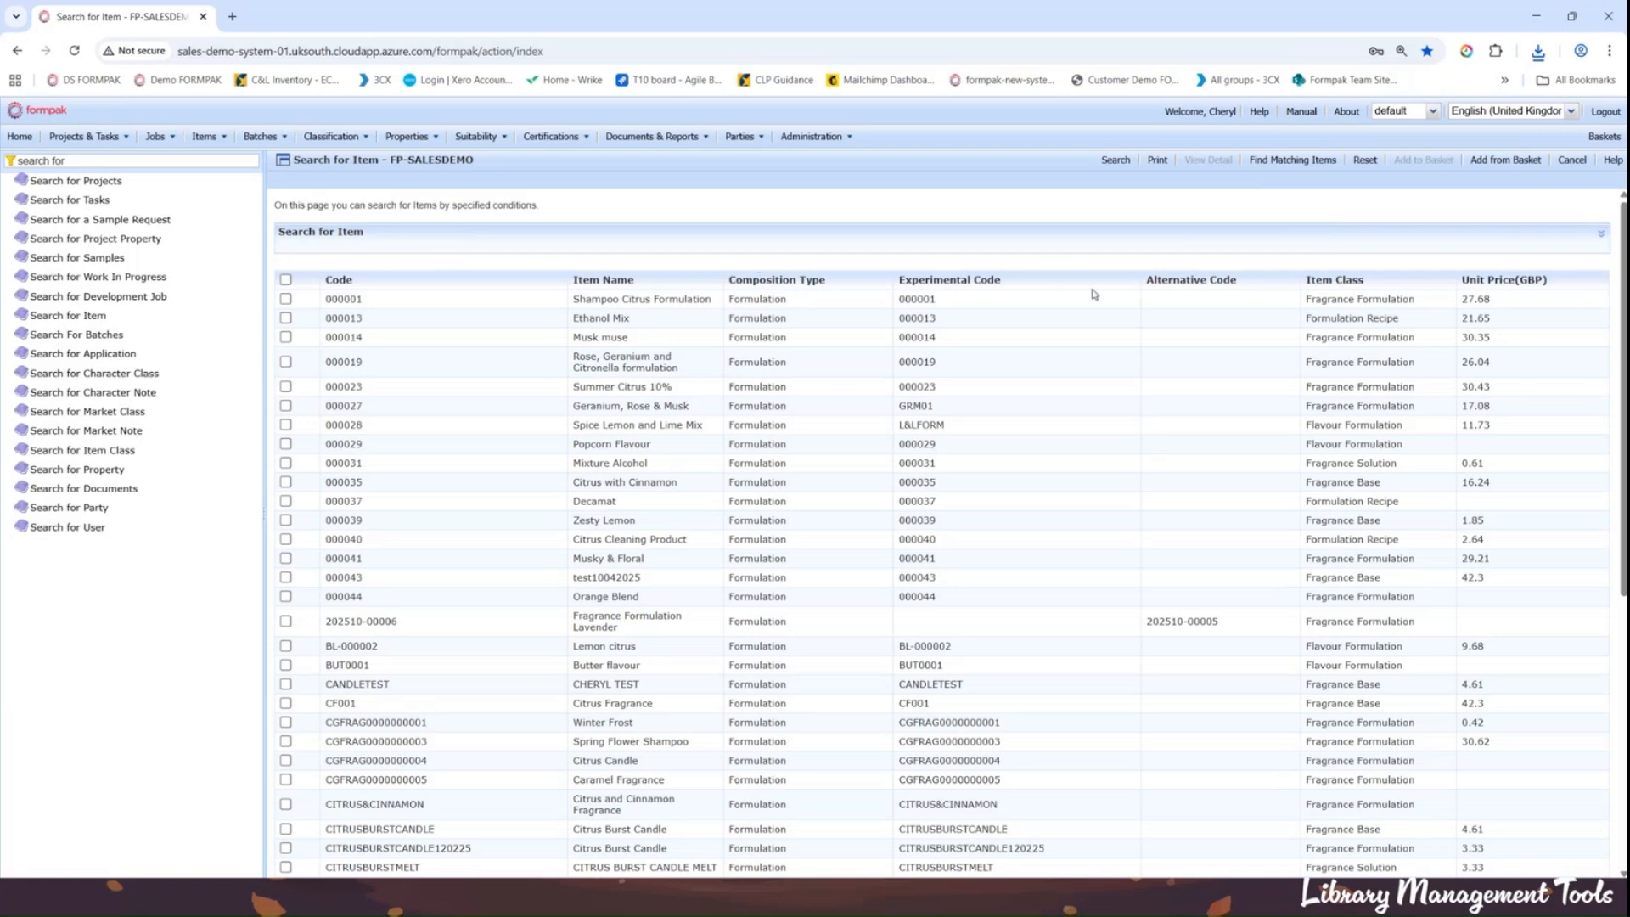
Step: Add the Shampoo Citrus Formulation (000001) from the search results to Basket 4
left_click(320, 304)
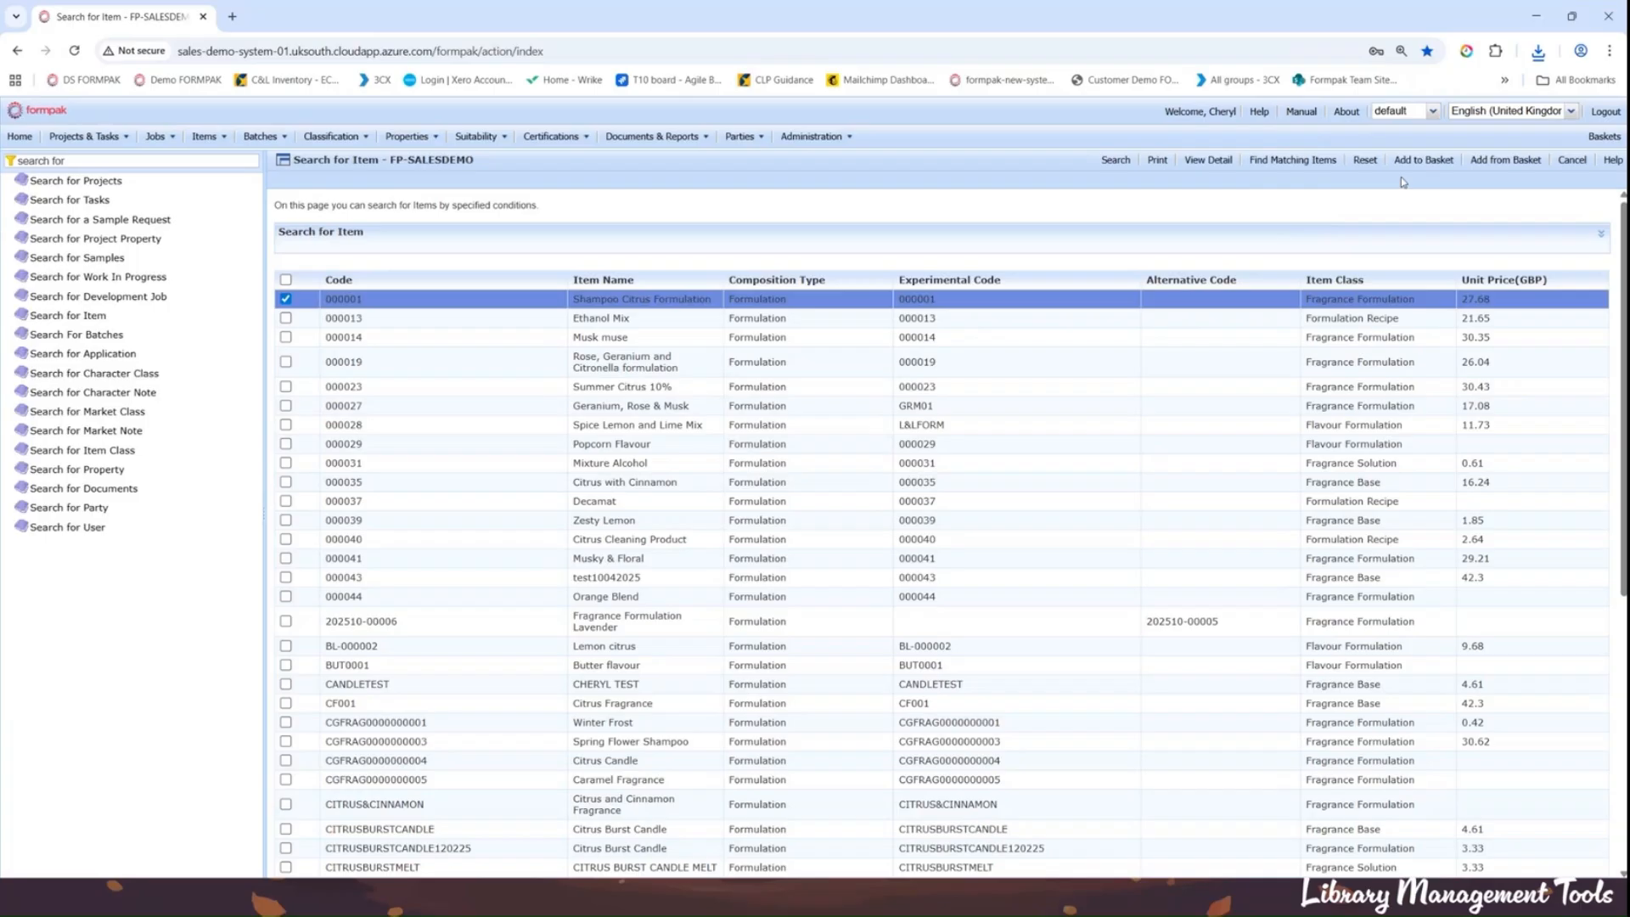
left_click(1423, 161)
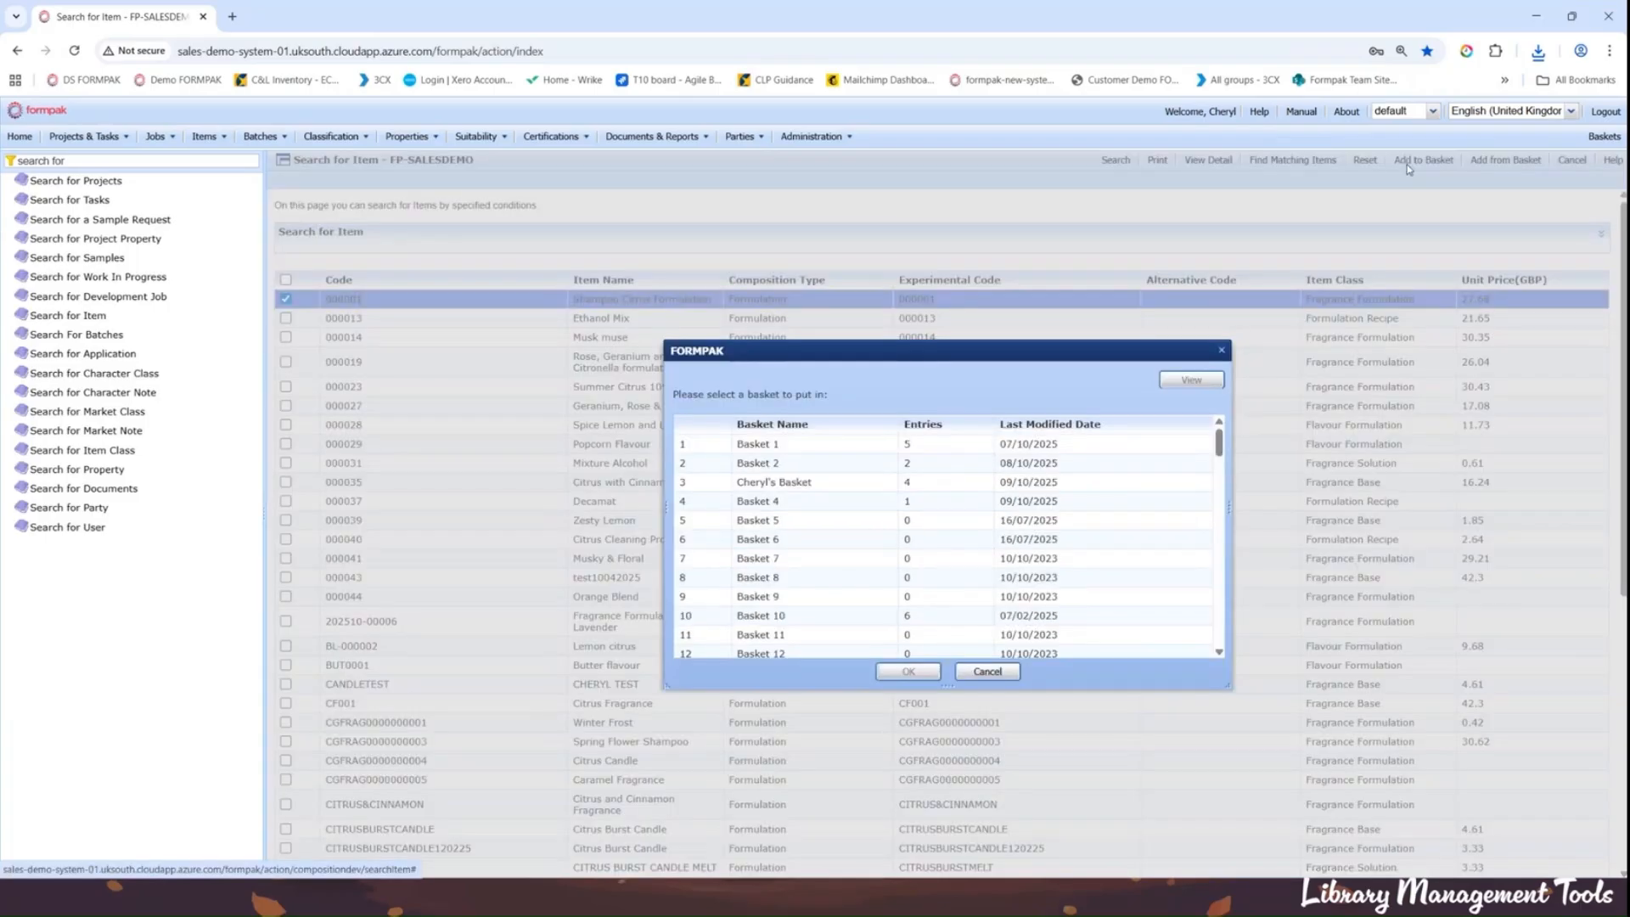
left_click(798, 499)
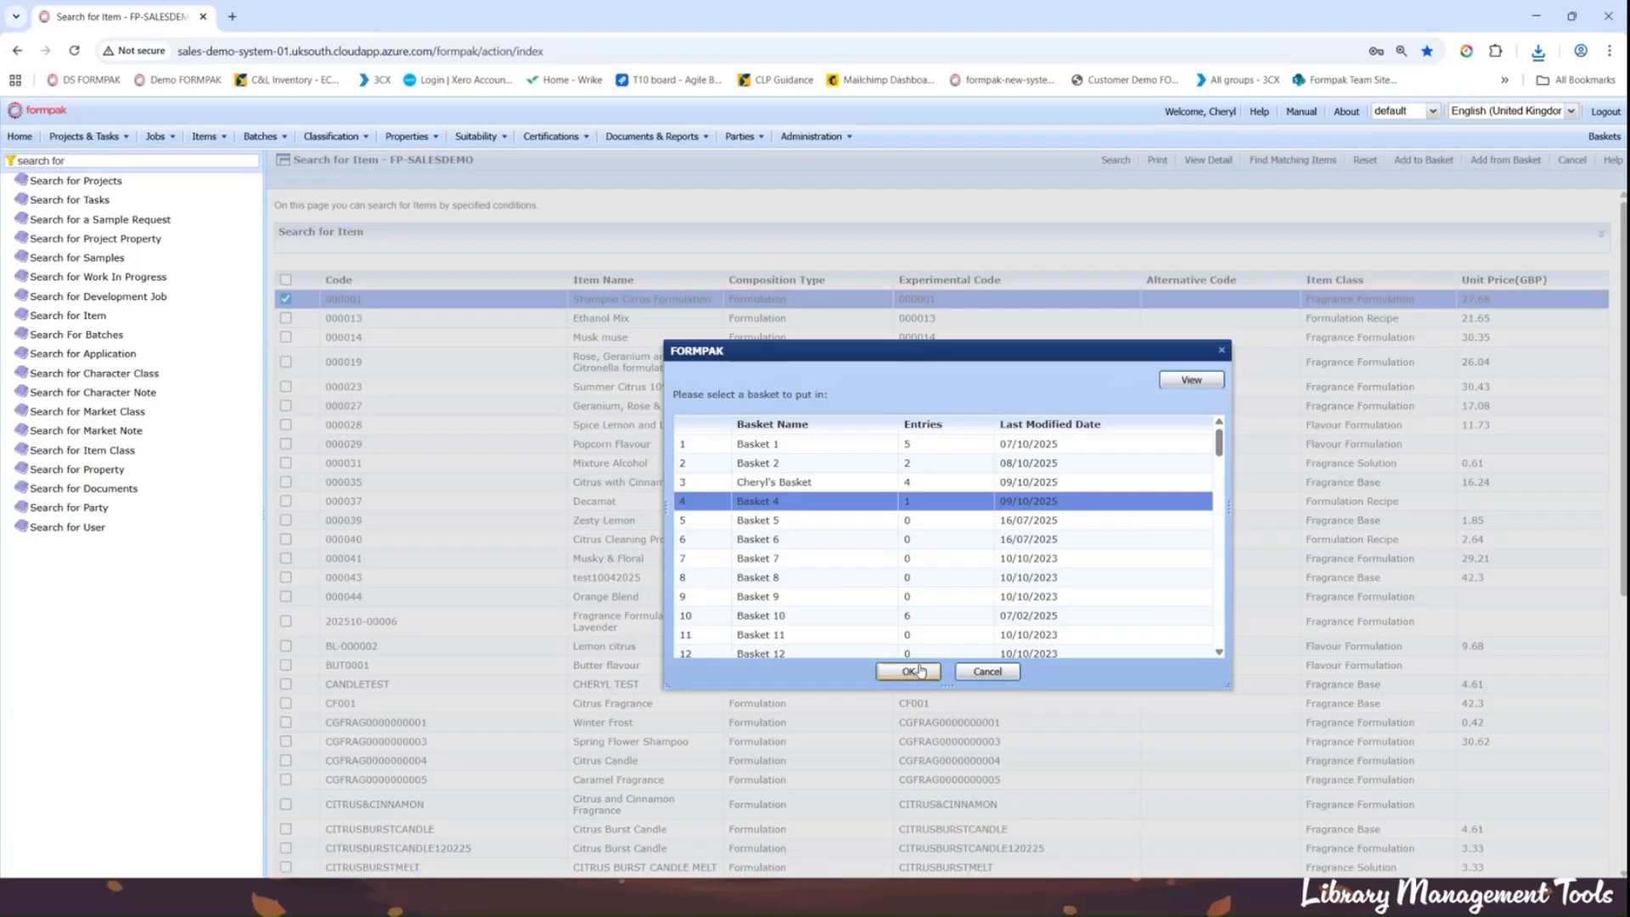
left_click(908, 671)
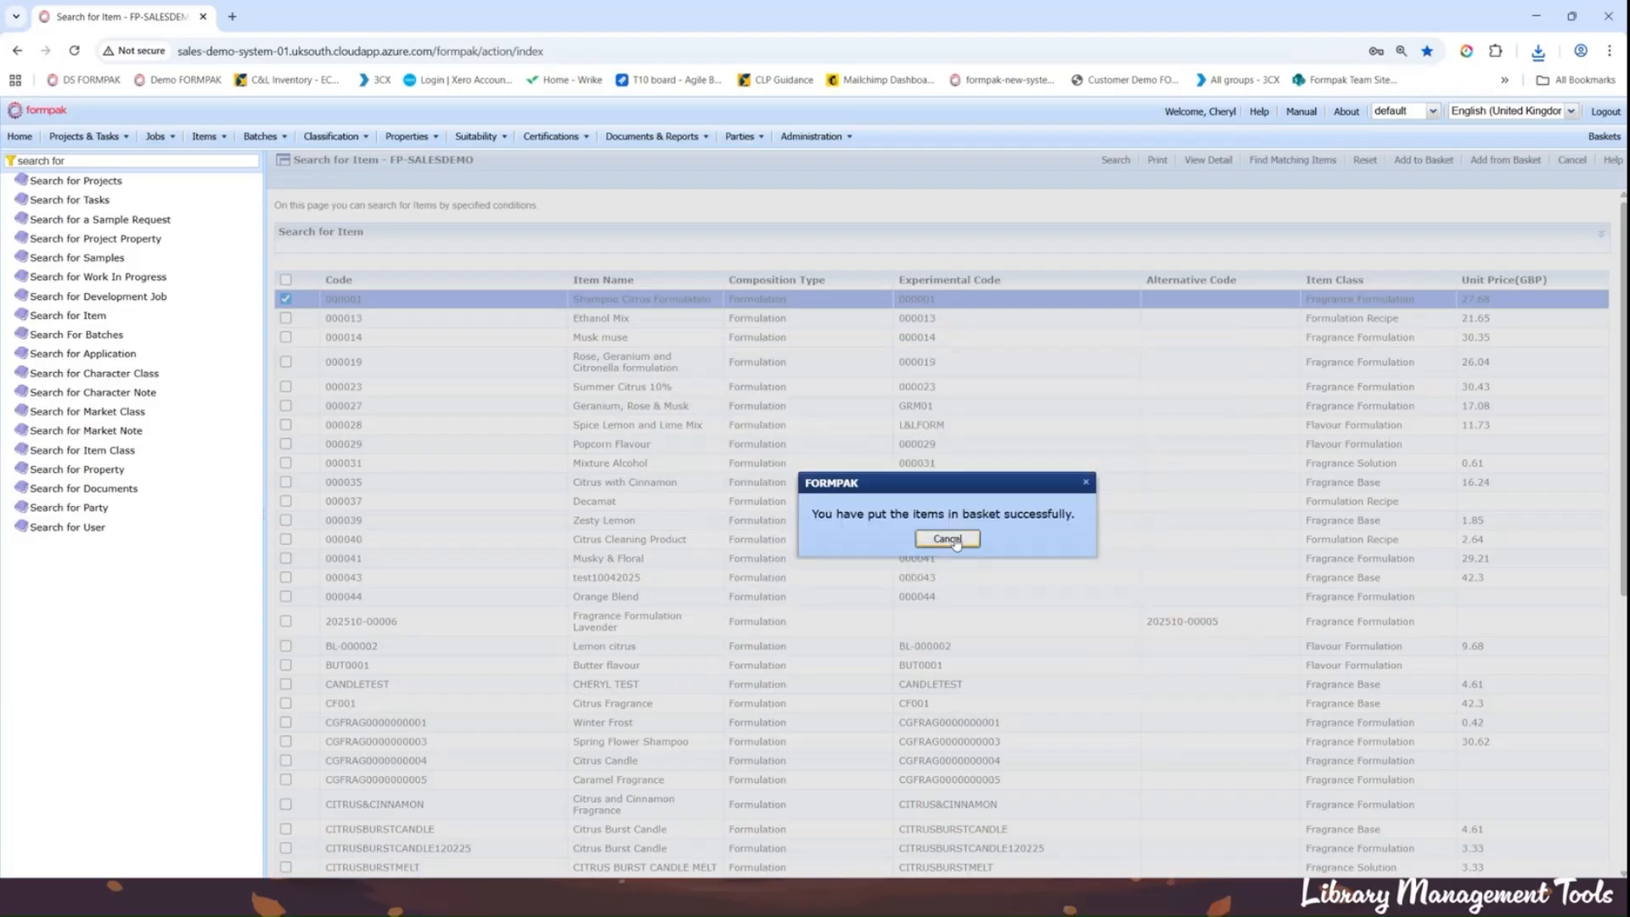
left_click(948, 539)
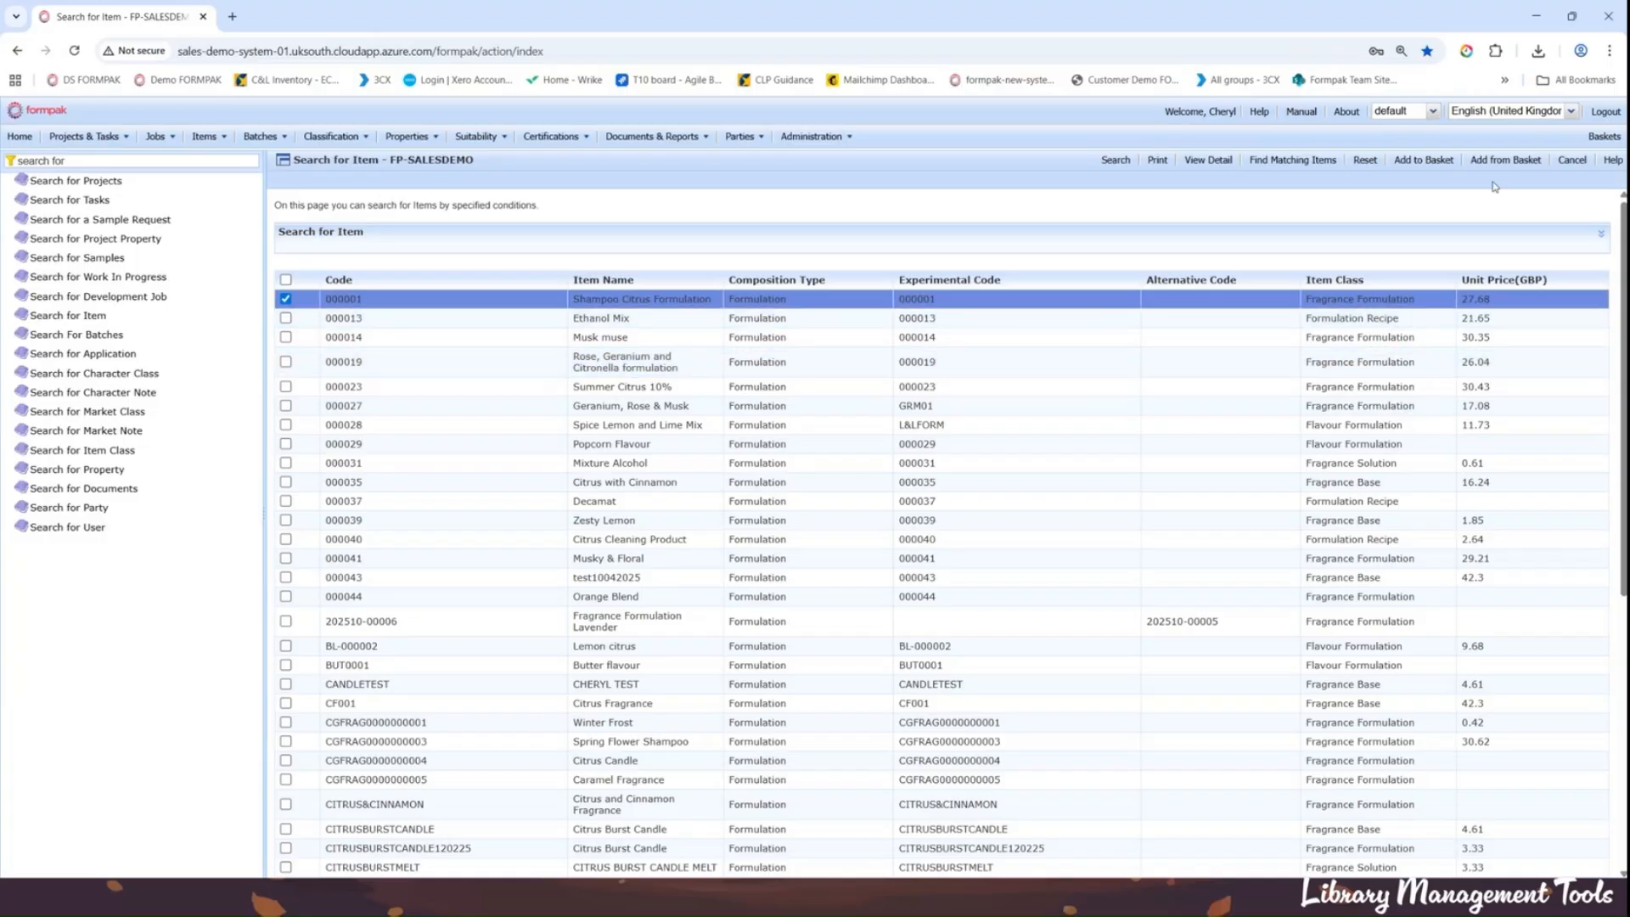
Step: Open Basket 1 for managing, select Spice Lemon and Lime Mix, and view its Generate Cross References form without saving
left_click(1598, 144)
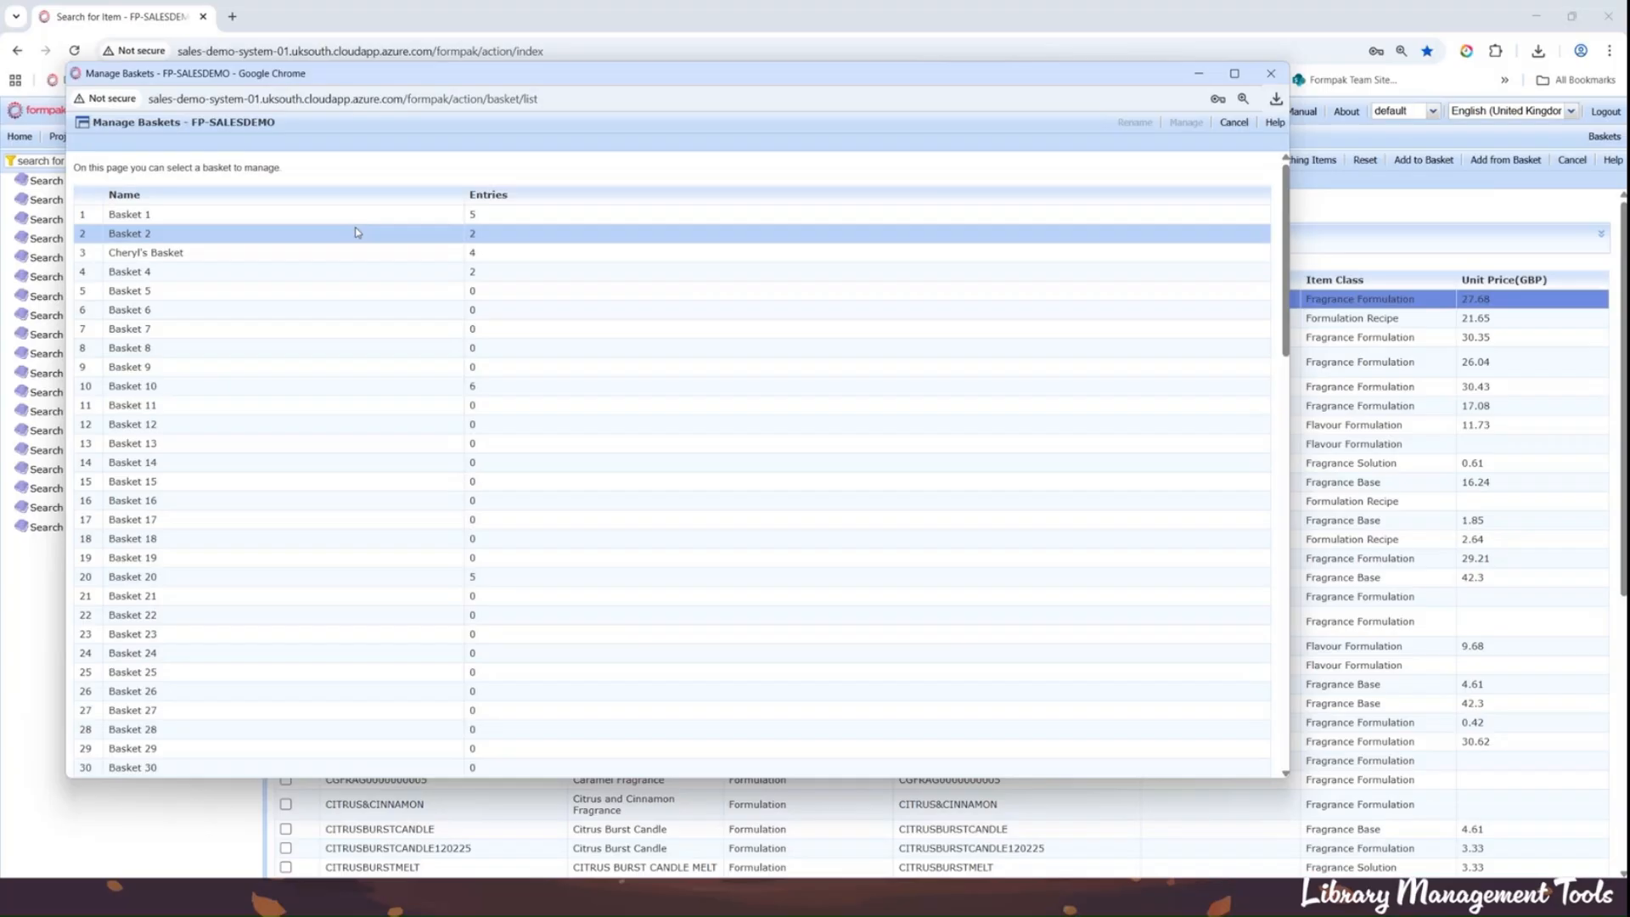
left_click(938, 219)
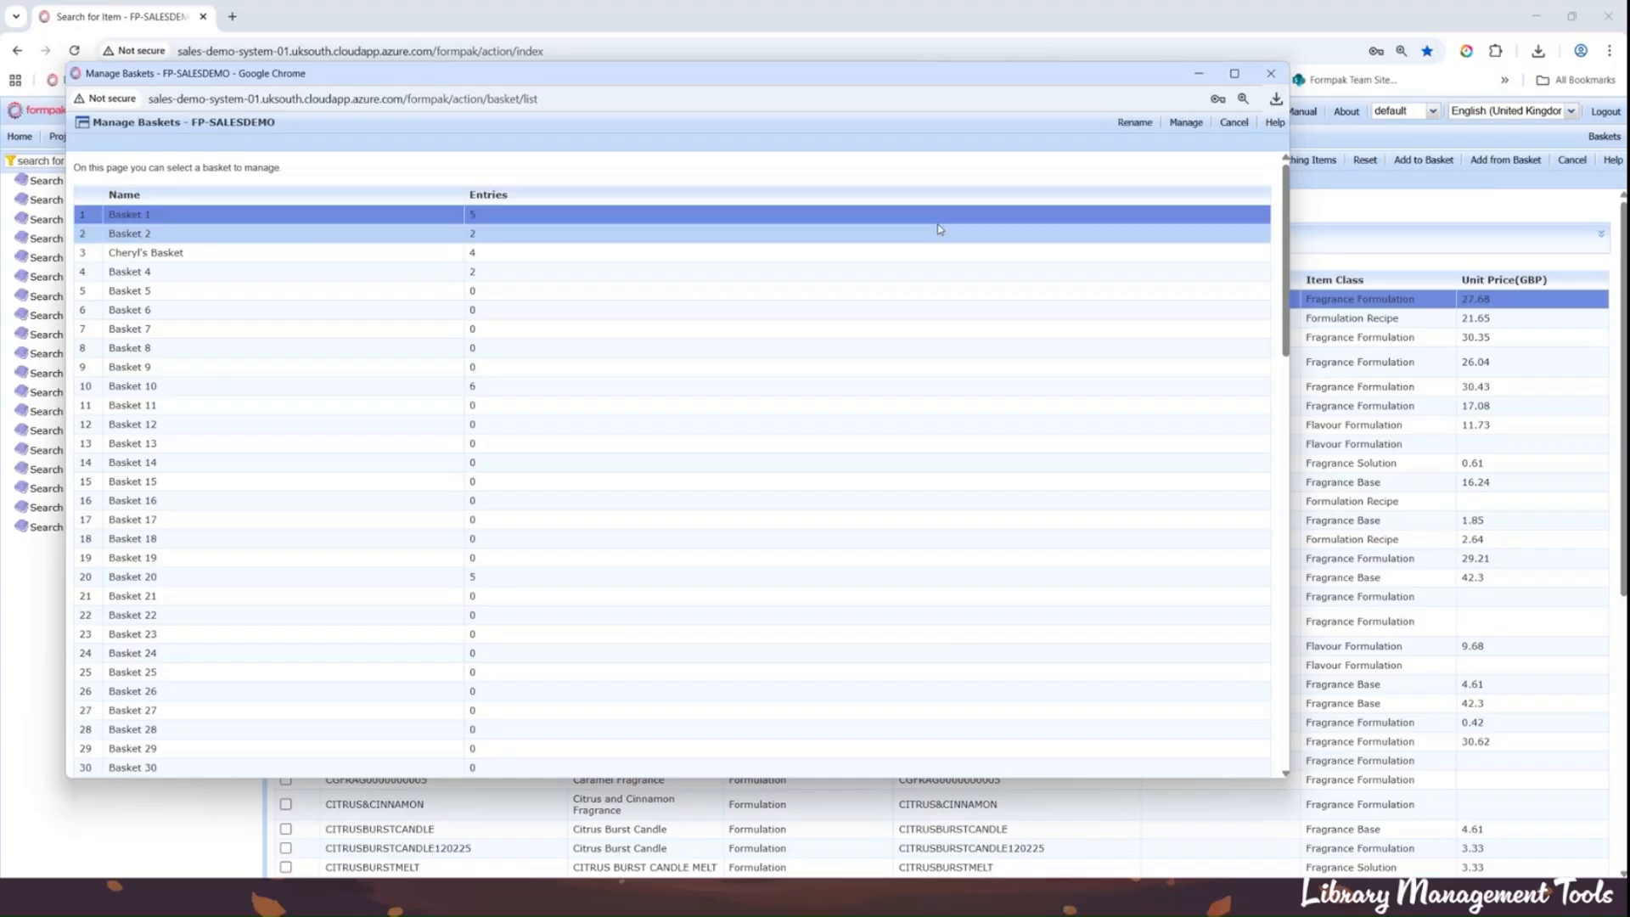
left_click(1184, 124)
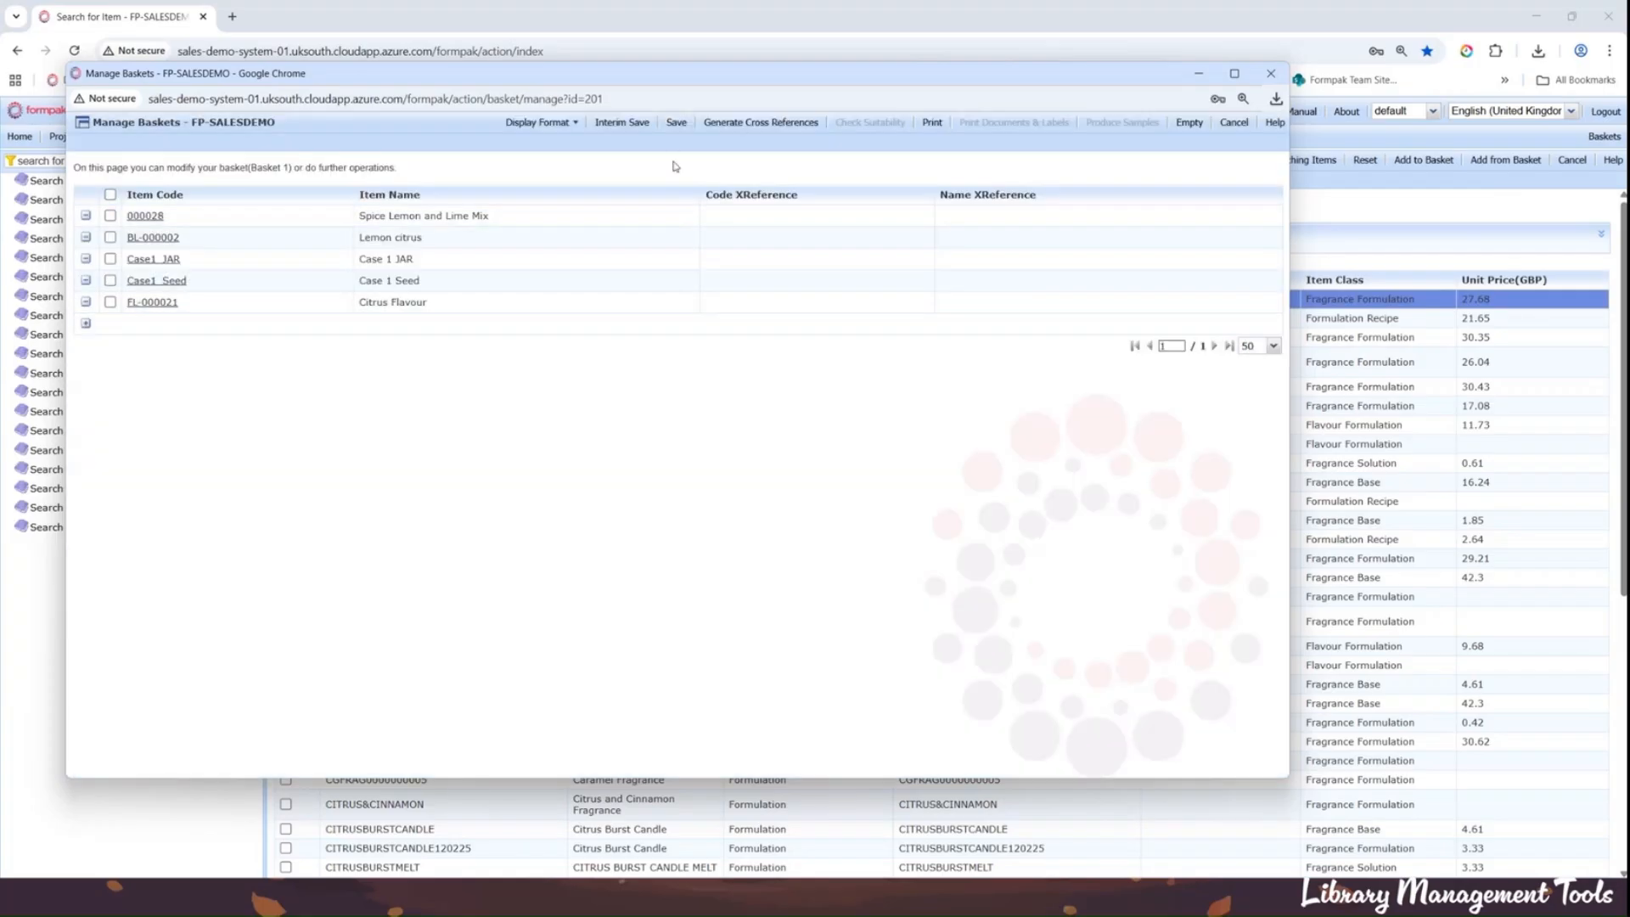
left_click(111, 216)
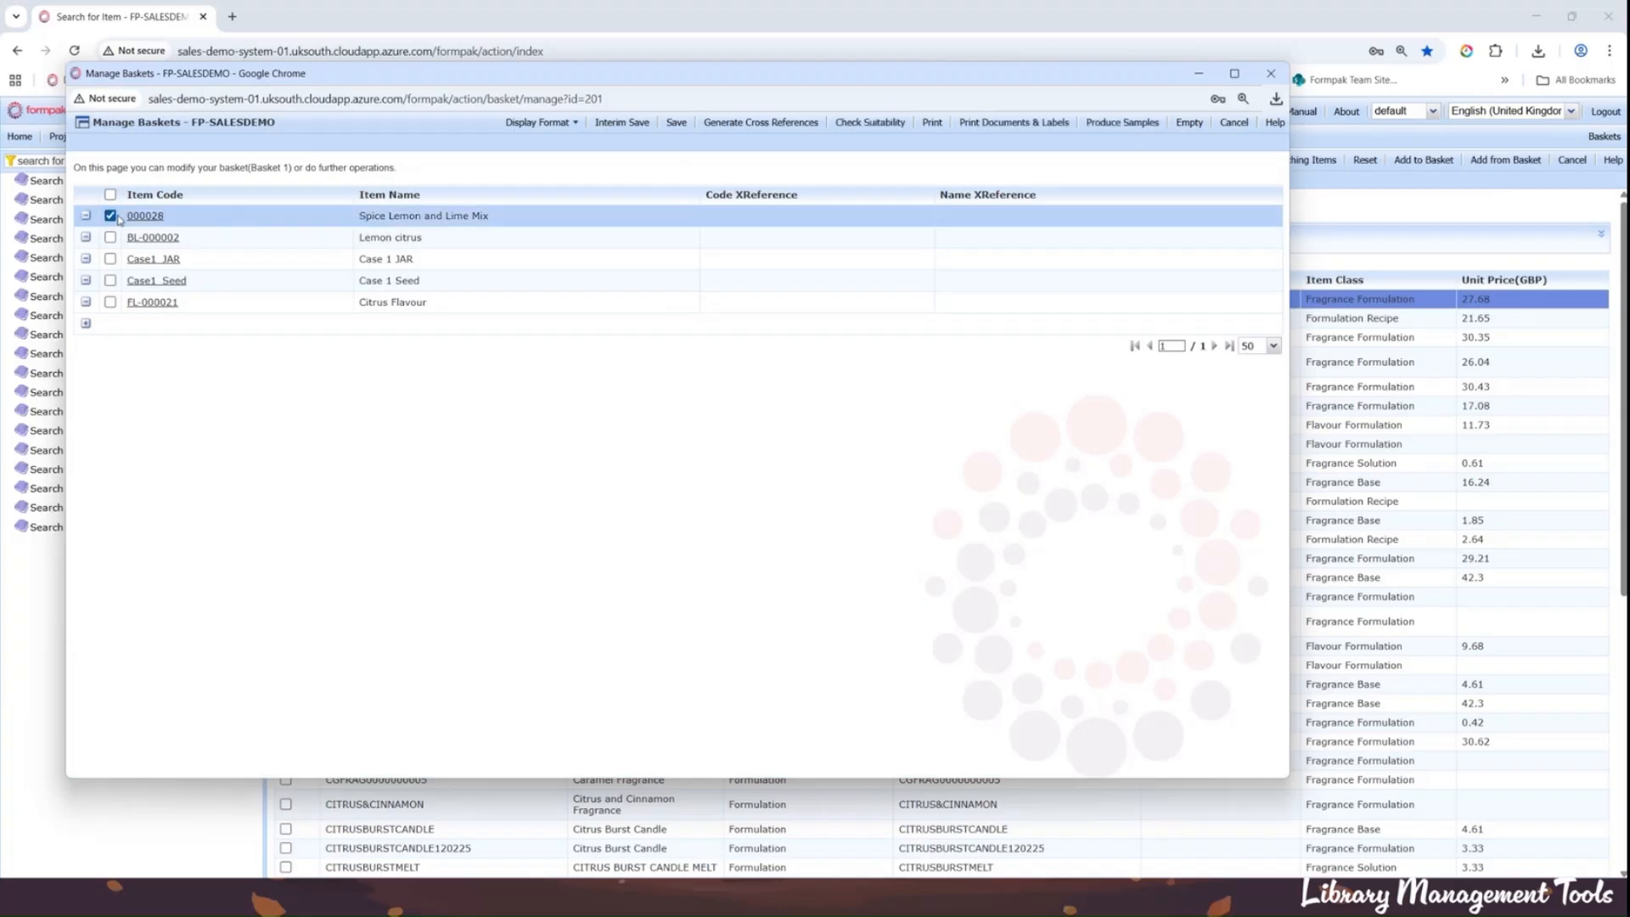
left_click(718, 123)
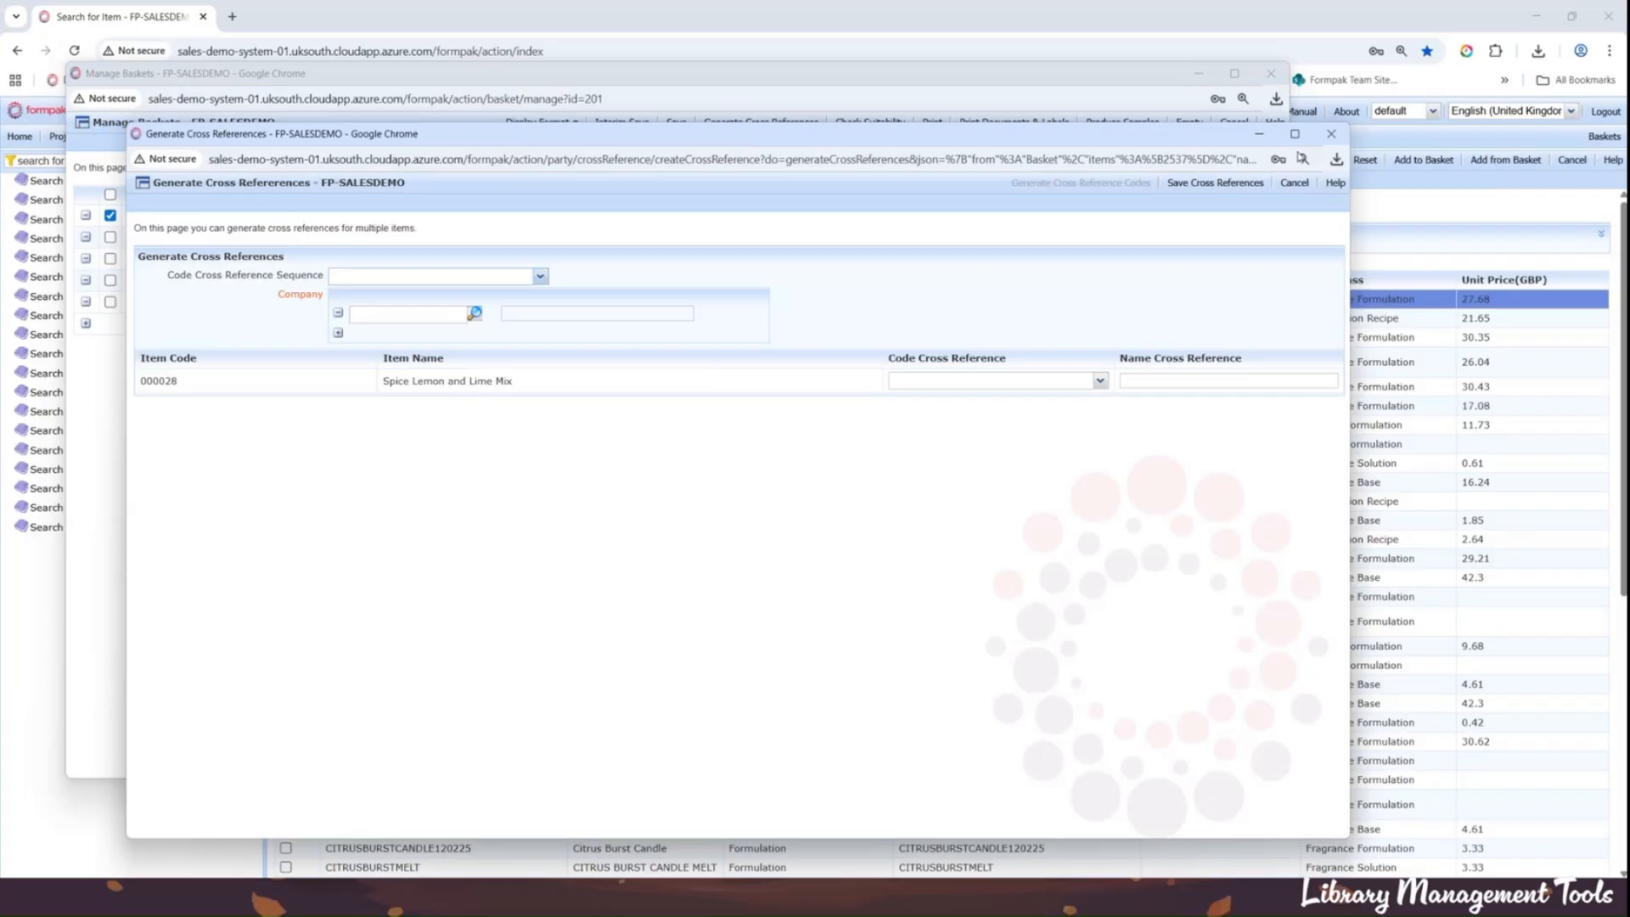
left_click(1331, 133)
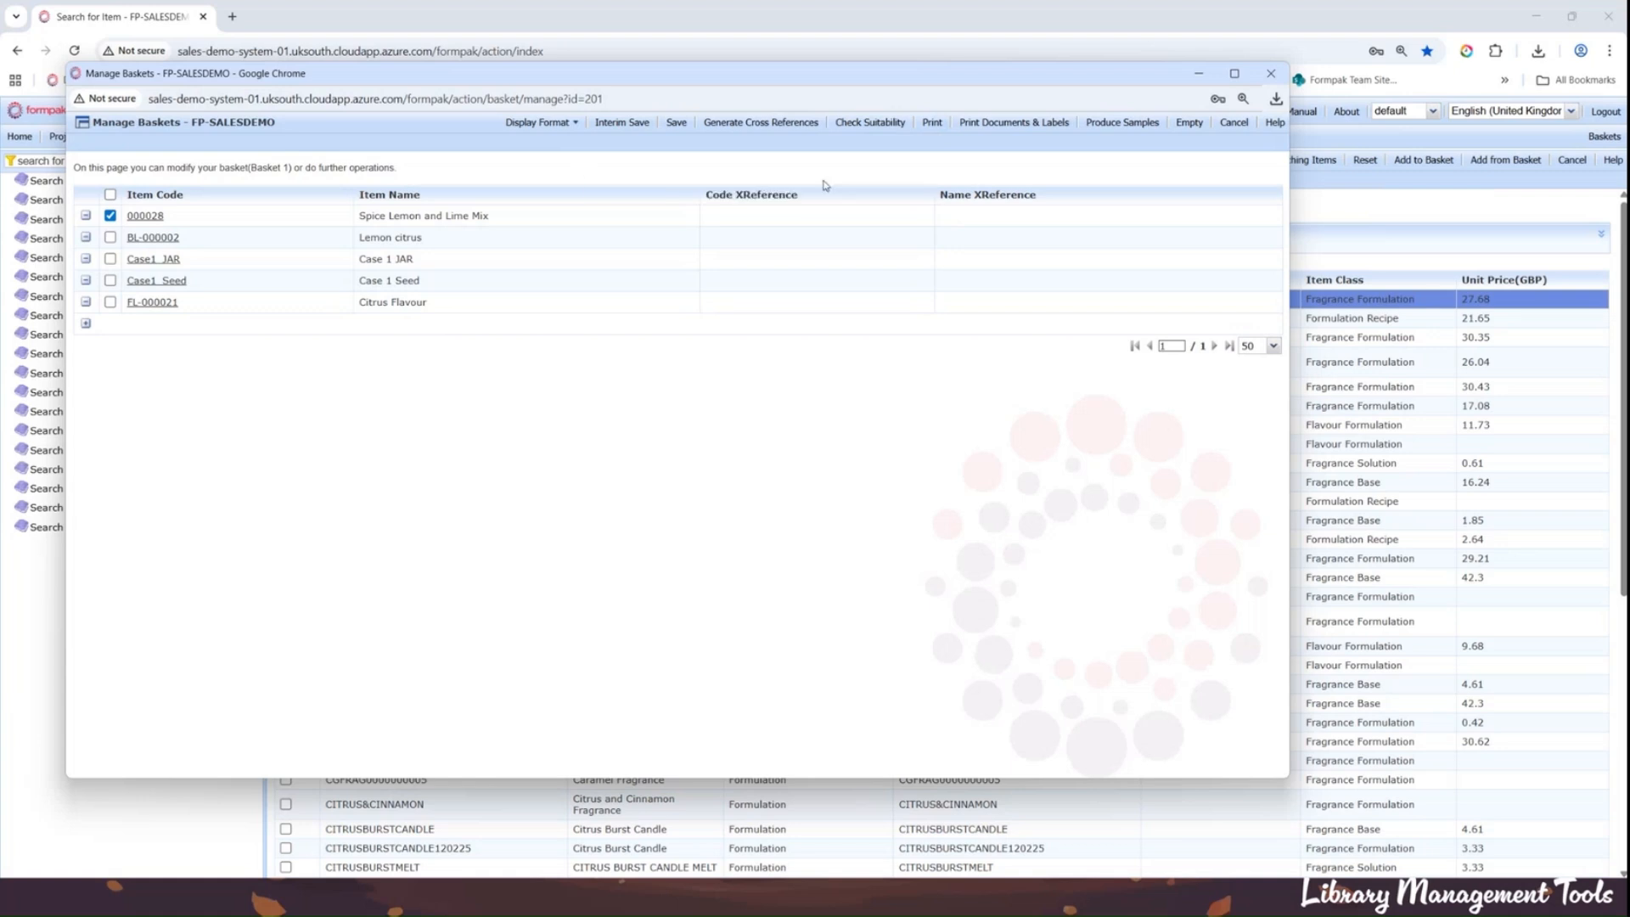
Step: View the Print Documents and Labels form for the selected basket item, and close it together with the basket window
left_click(984, 126)
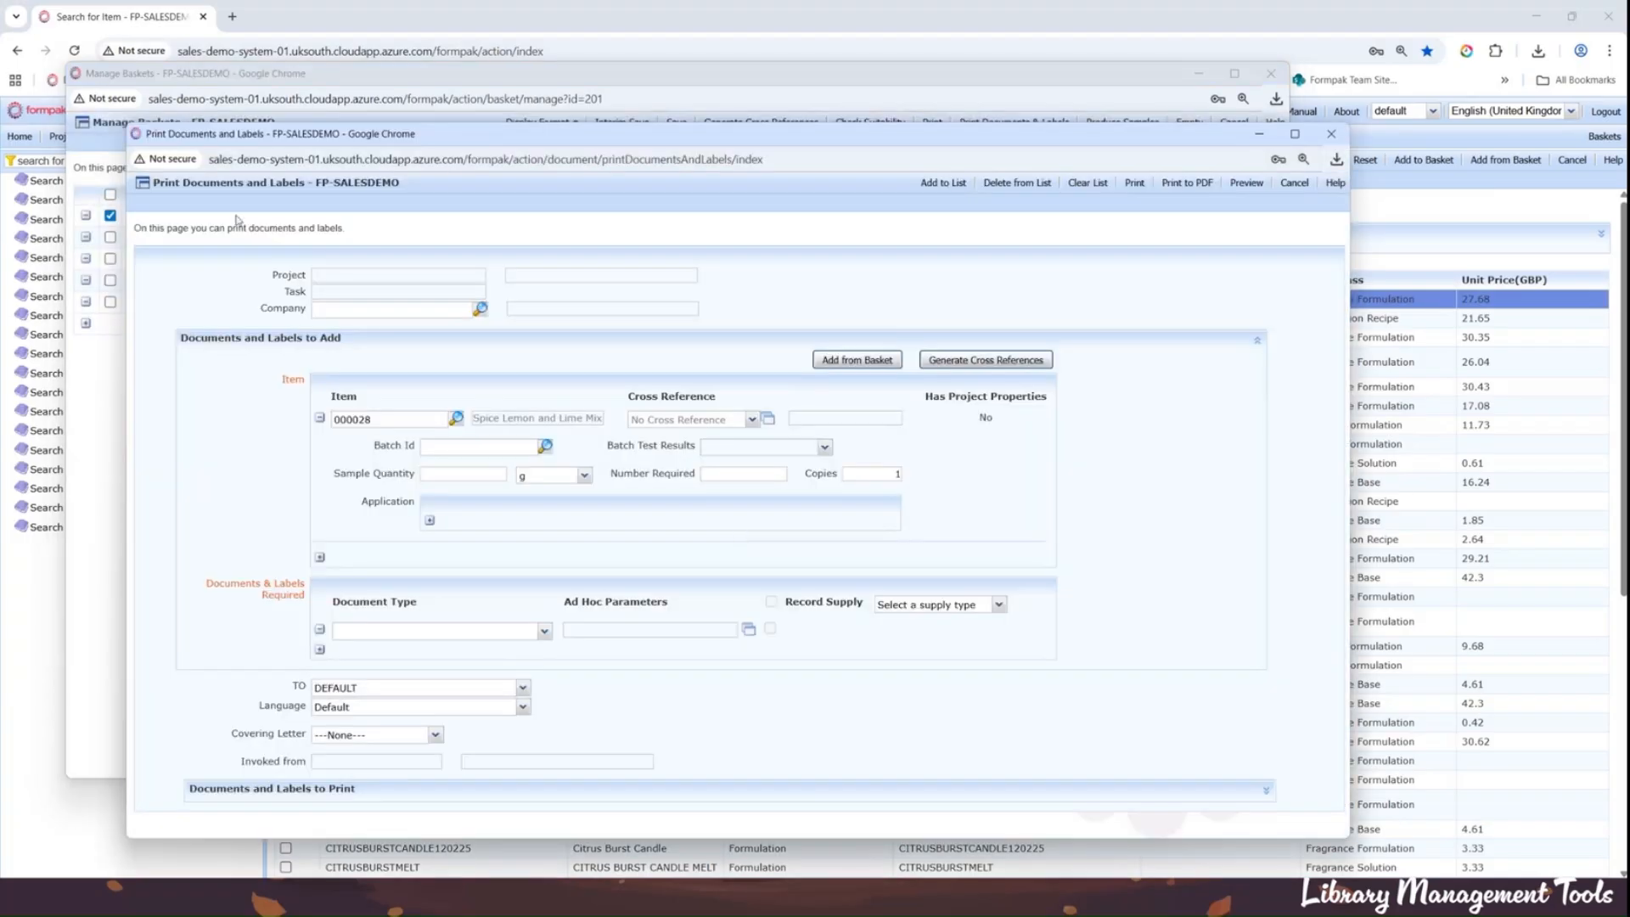
left_click(1331, 135)
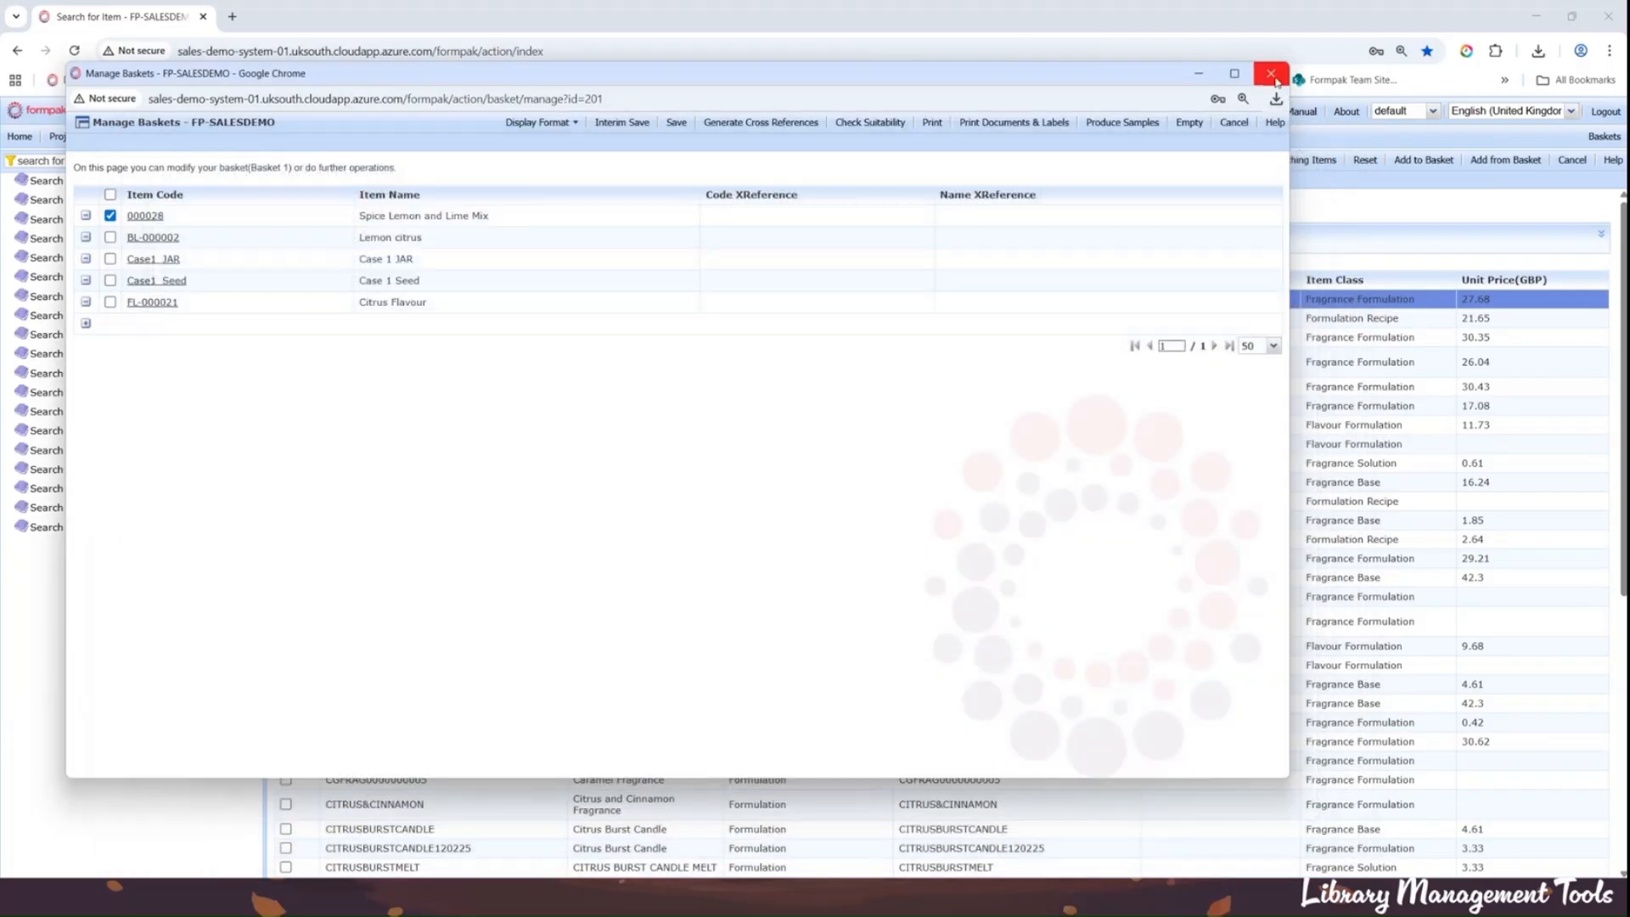
left_click(1273, 77)
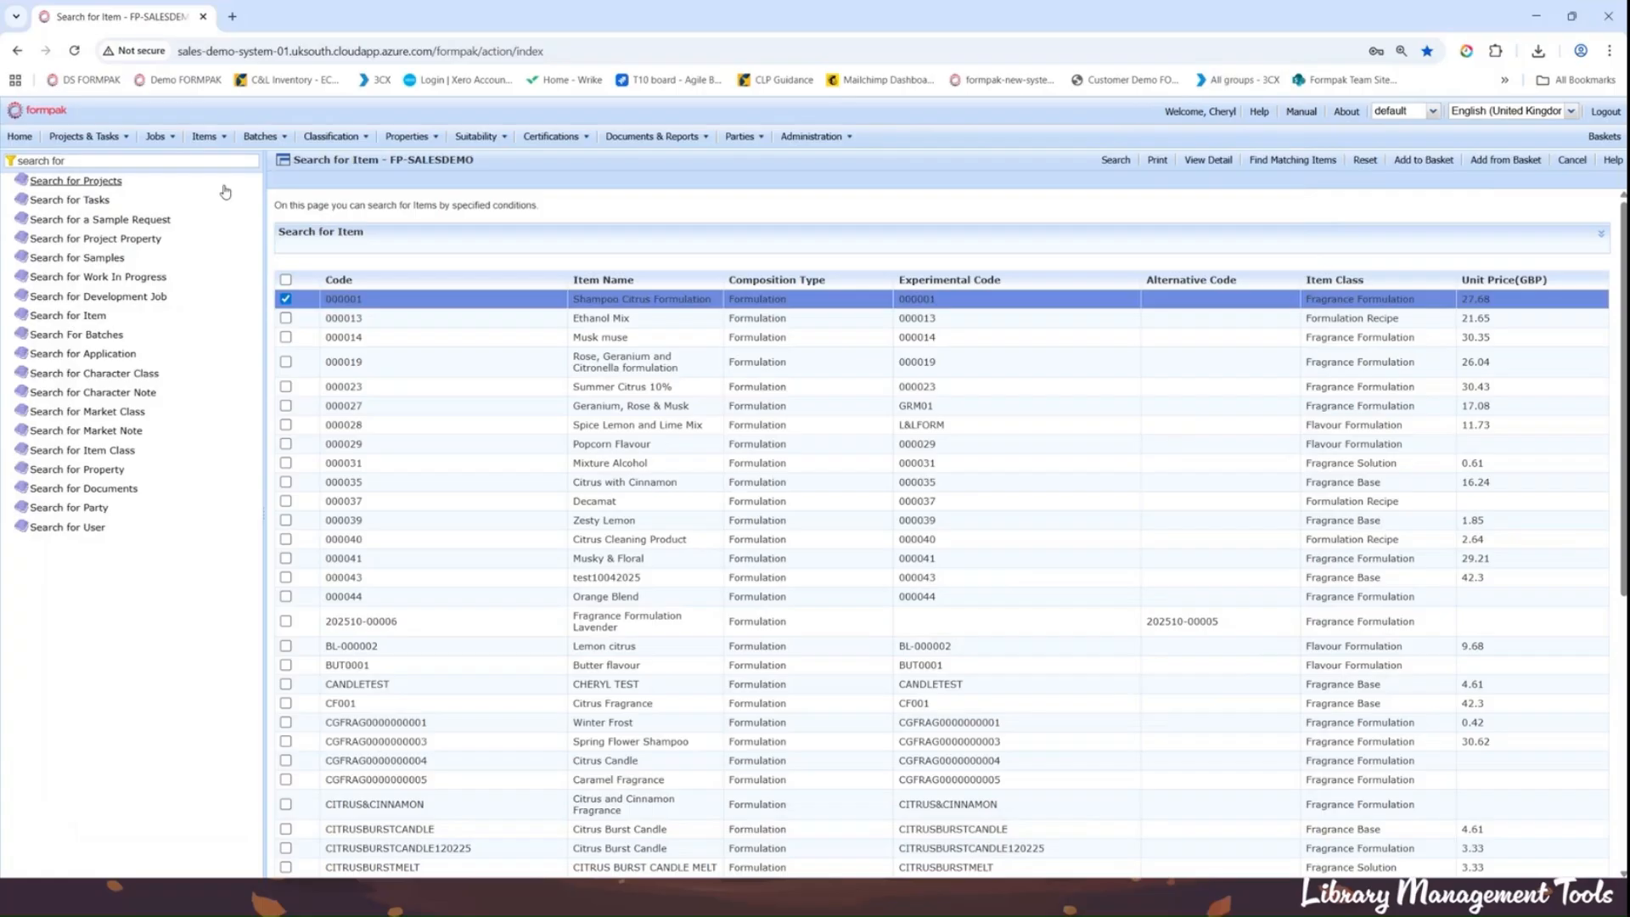
Step: Replace the navigation filter with "find" and open the Find Matching Items page
left_click(98, 162)
left_click(98, 165)
key("BackSpace")
key("BackSpace")
key("BackSpace")
key("BackSpace")
key("BackSpace")
key("BackSpace")
key("BackSpace")
key("BackSpace")
key("BackSpace")
key("BackSpace")
type("find")
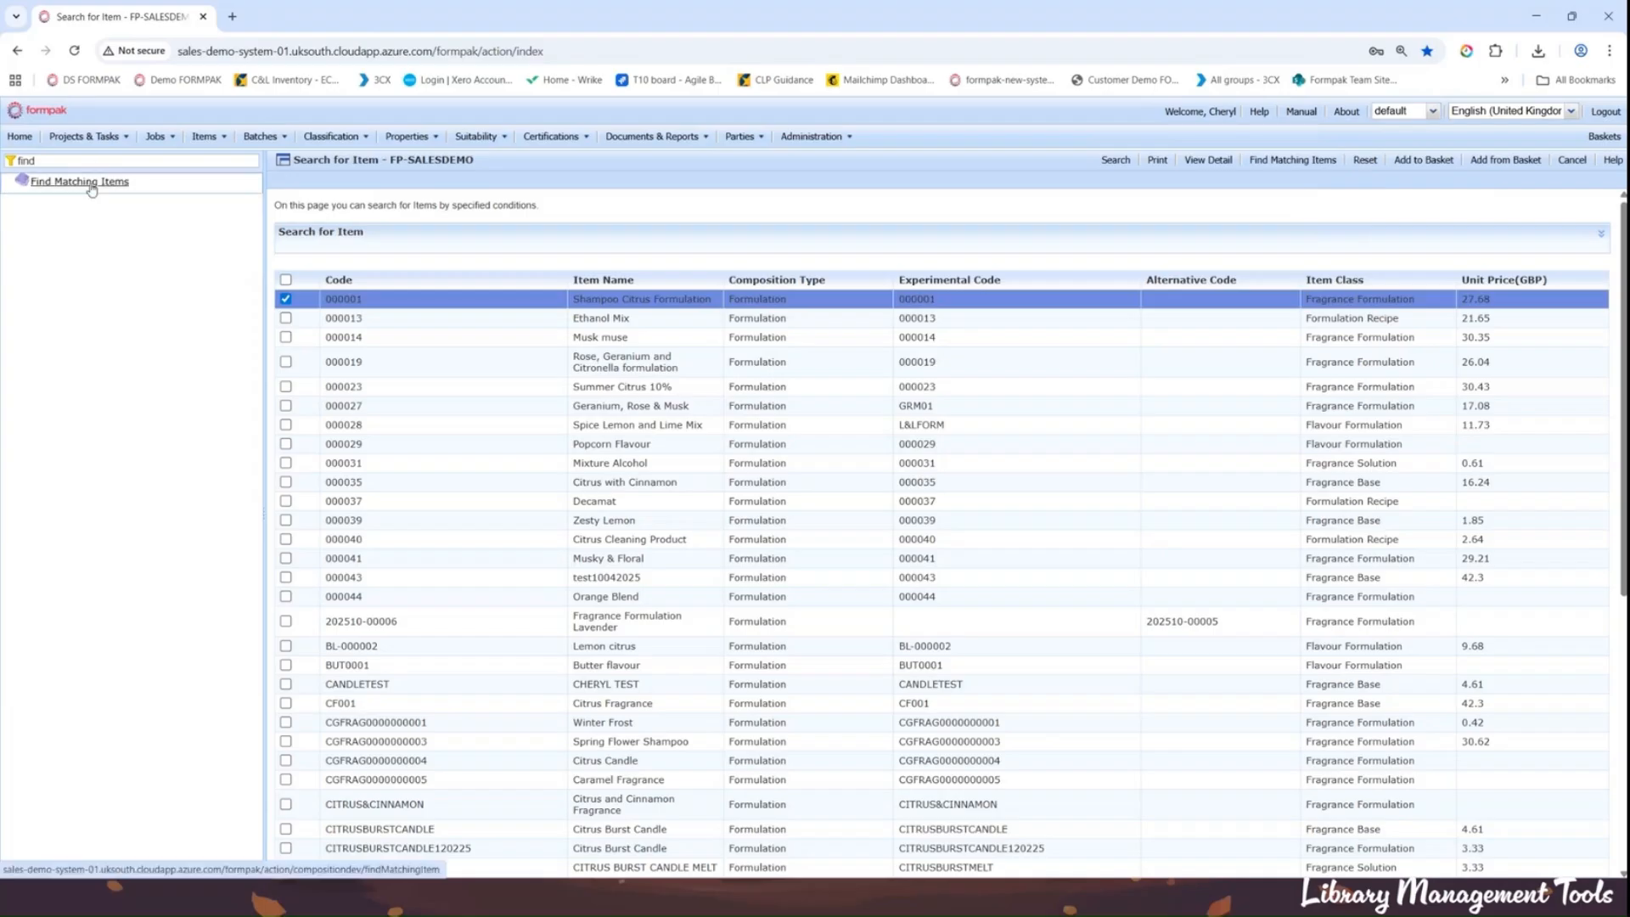
left_click(91, 183)
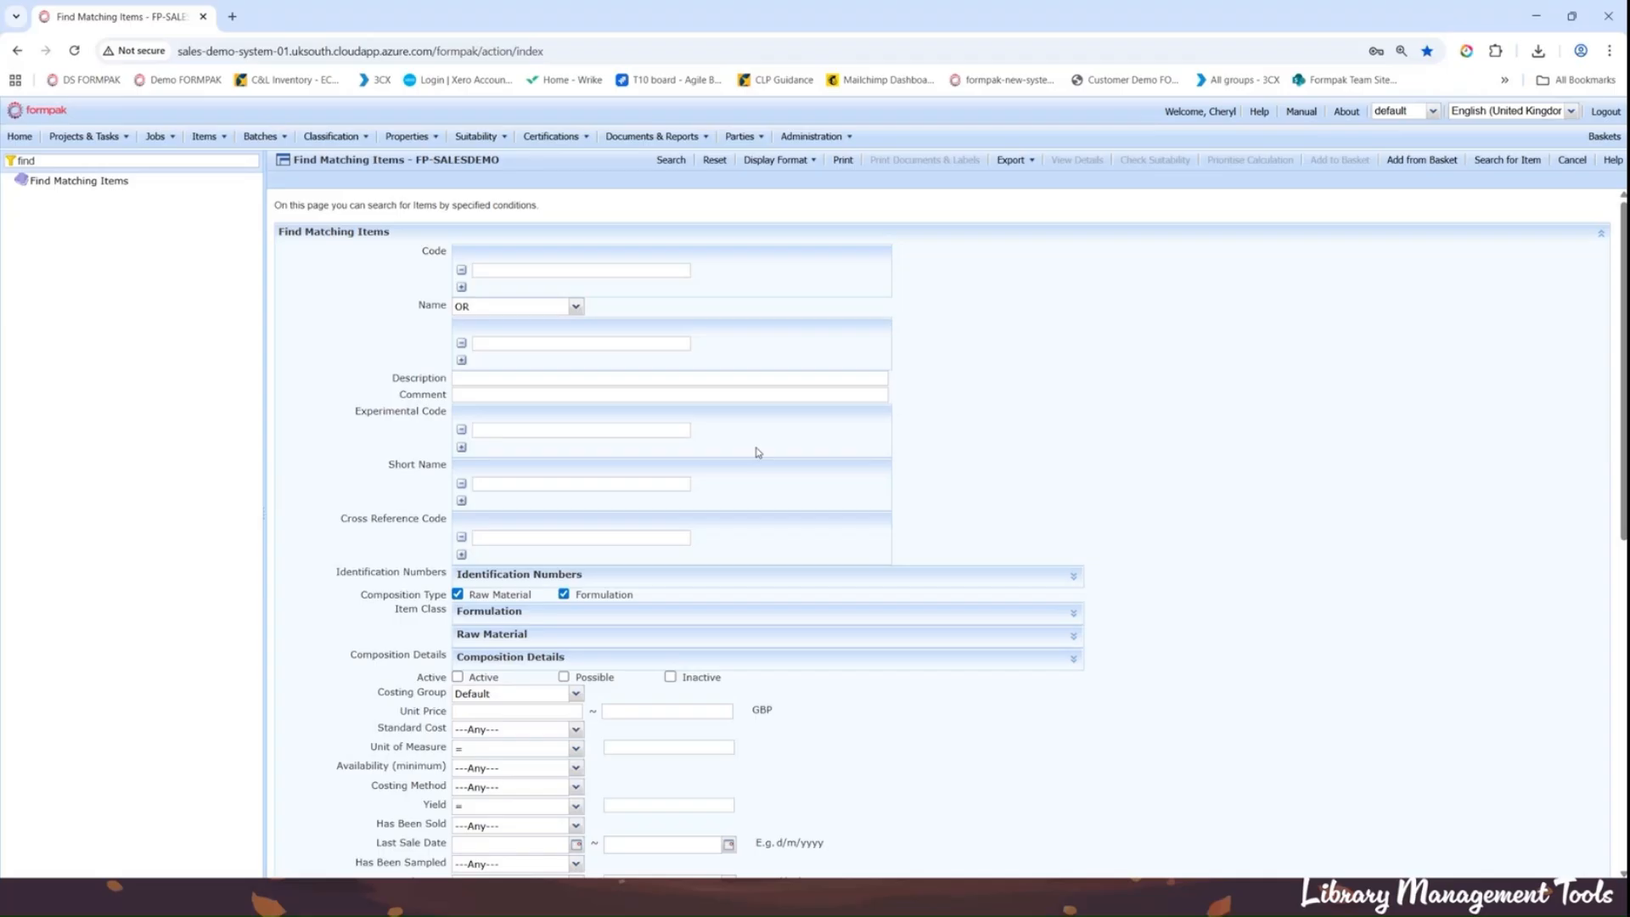
Step: Expand the Library Details conditions on the Find Matching Items page
scroll(757, 453, "down", 3)
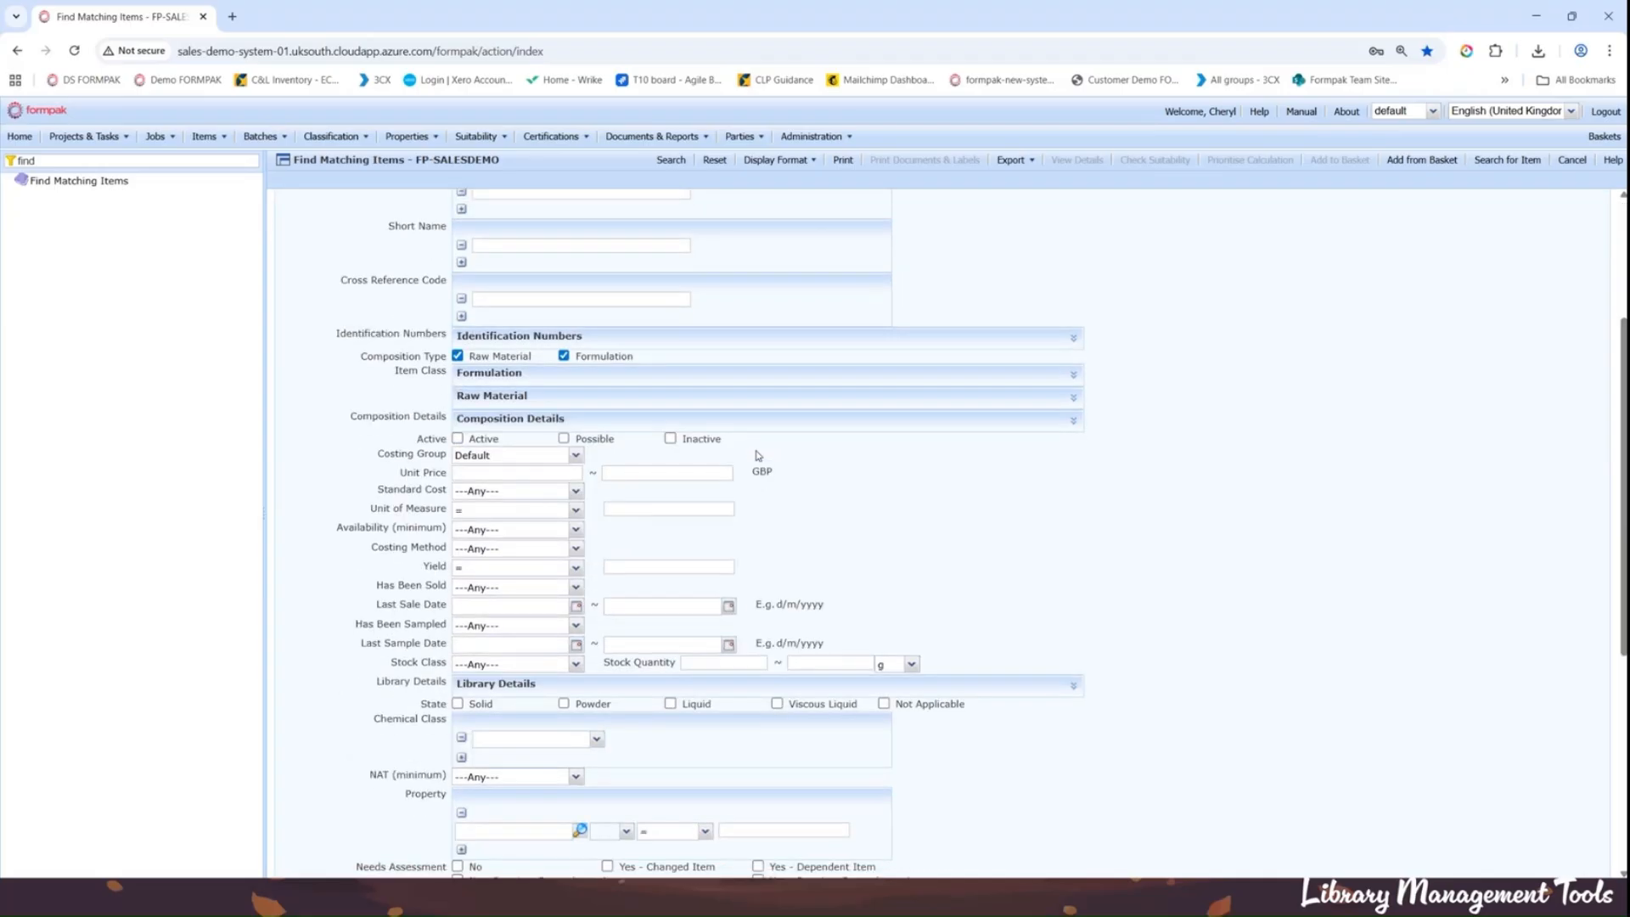
scroll(757, 456, "down", 4)
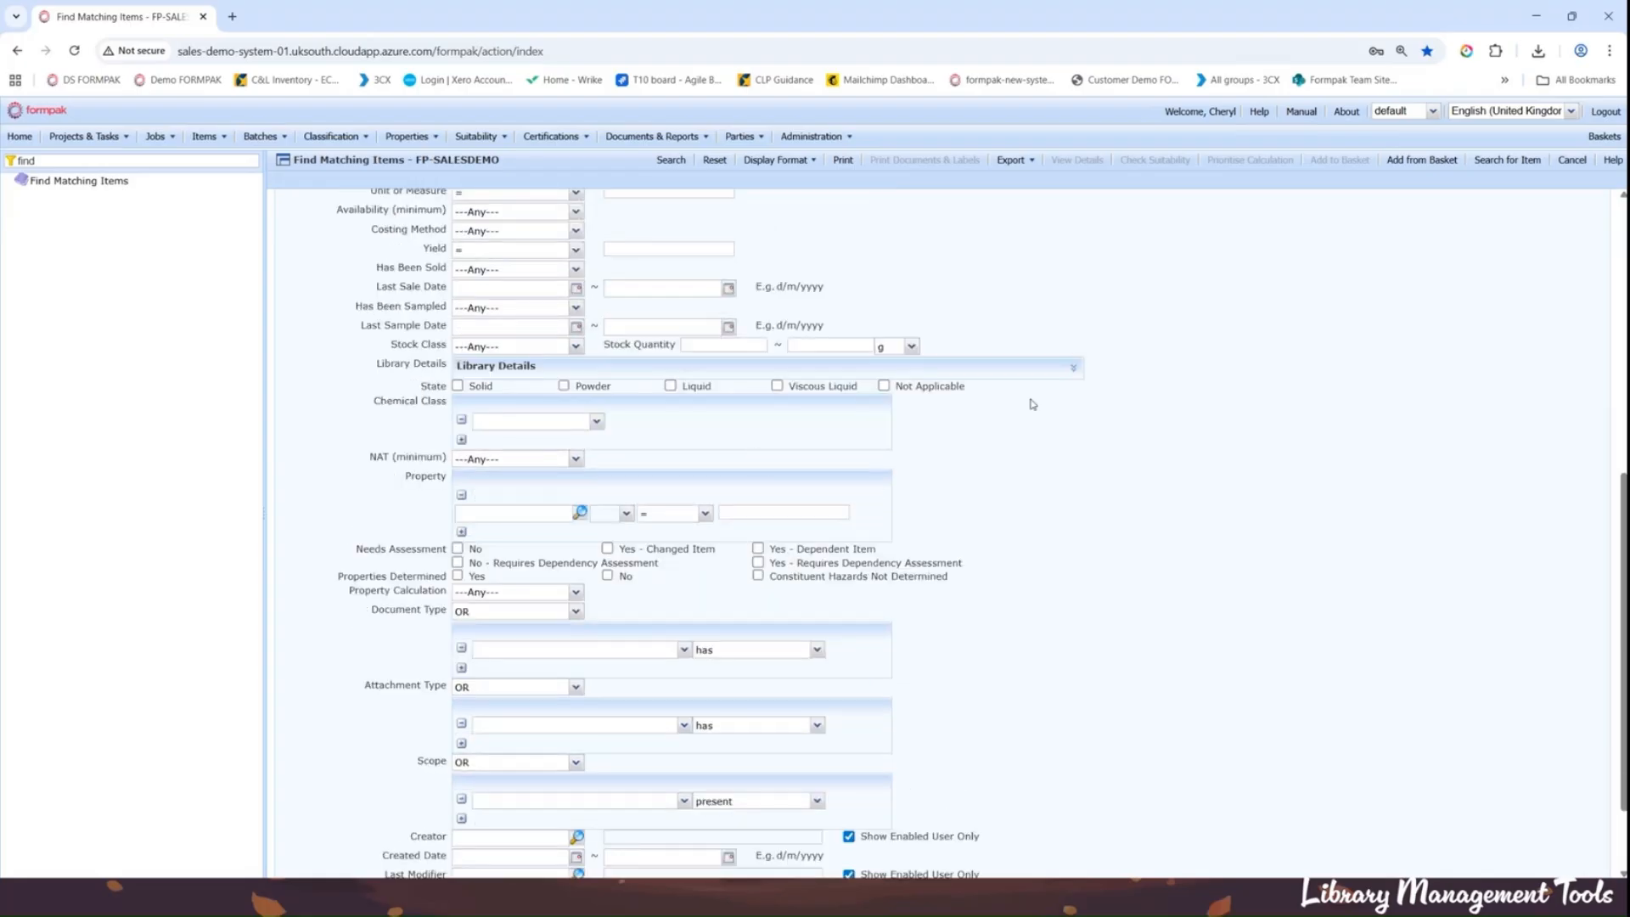
left_click(1073, 371)
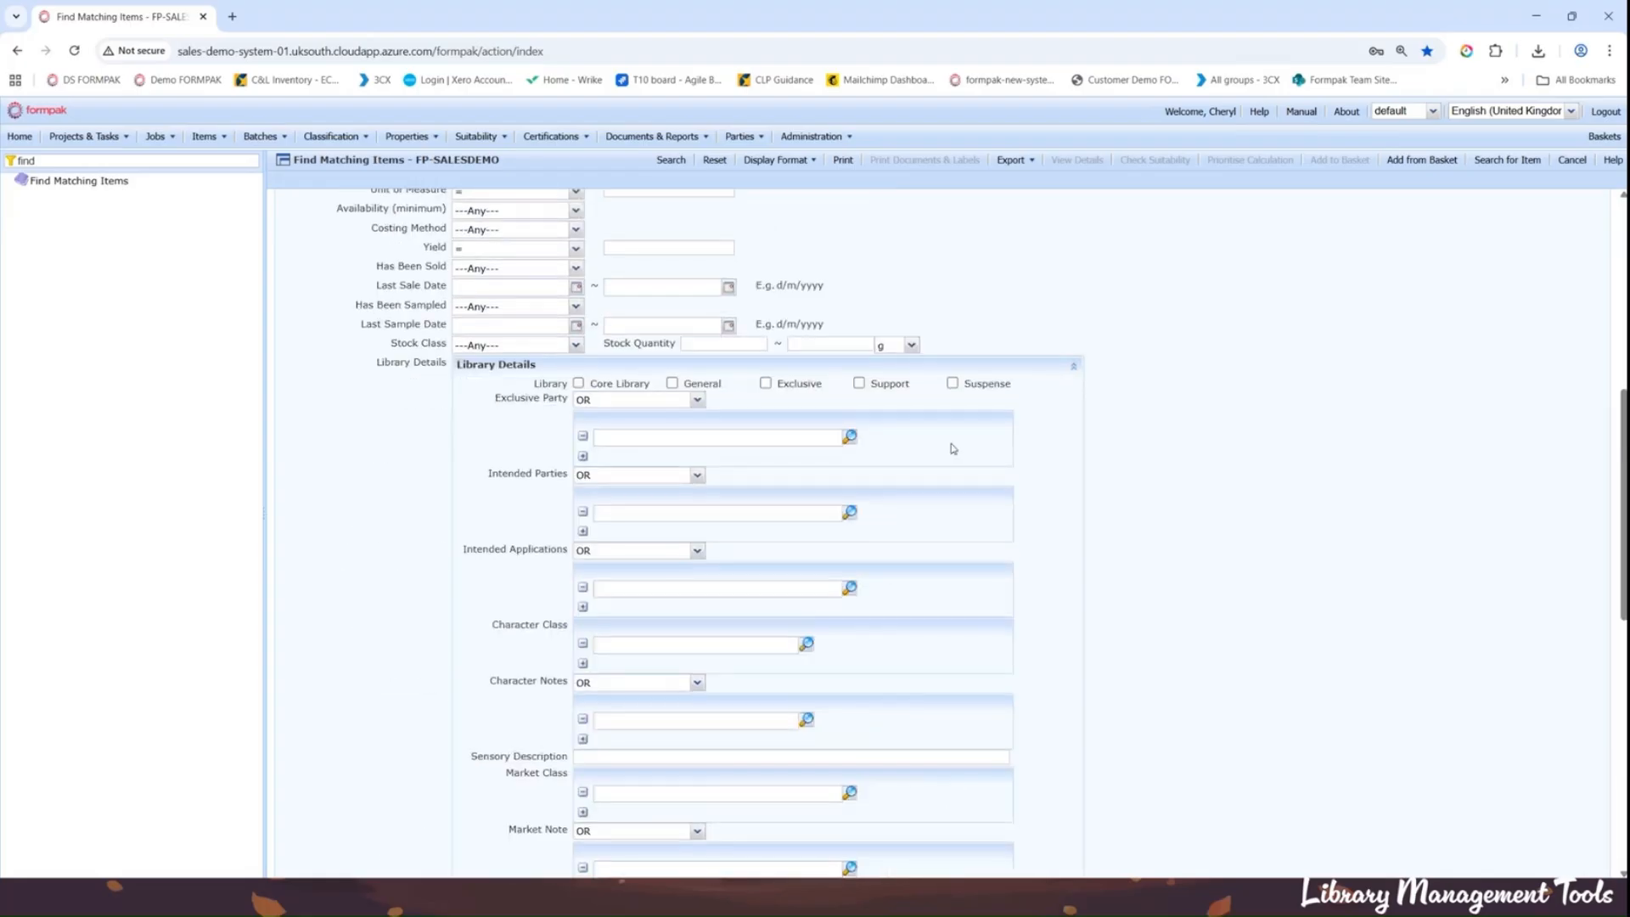
scroll(953, 449, "down", 1)
scroll(954, 449, "down", 1)
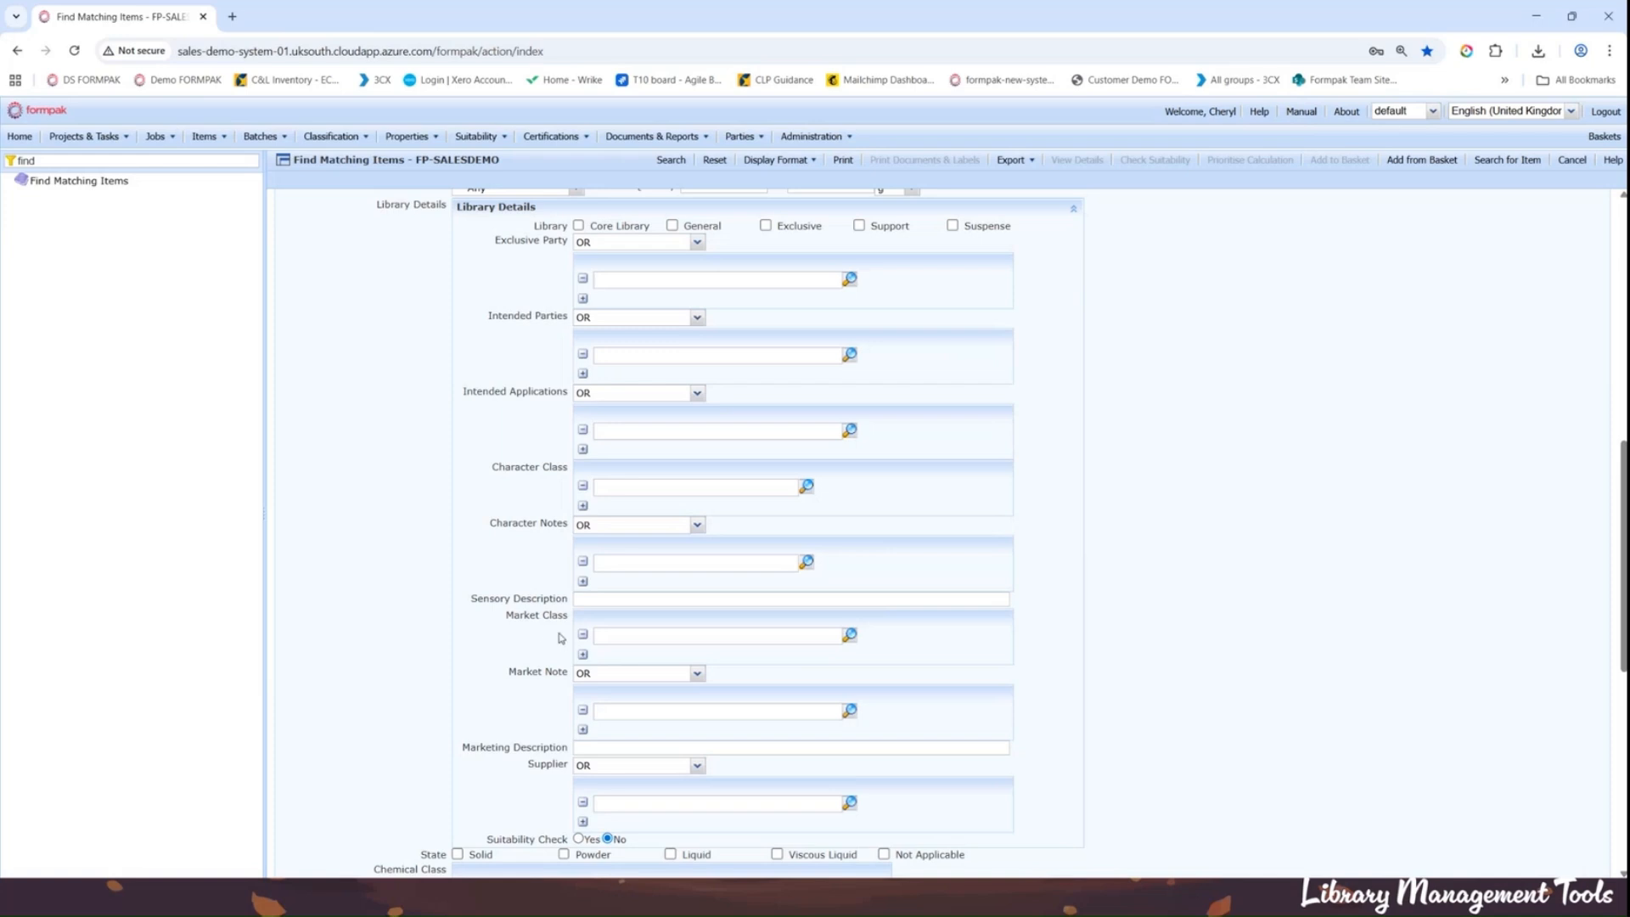
Step: Set the search conditions to character class Citrus (CITRUS) and character note Lemon (LEM)
left_click(601, 633)
left_click(615, 486)
type("citrus")
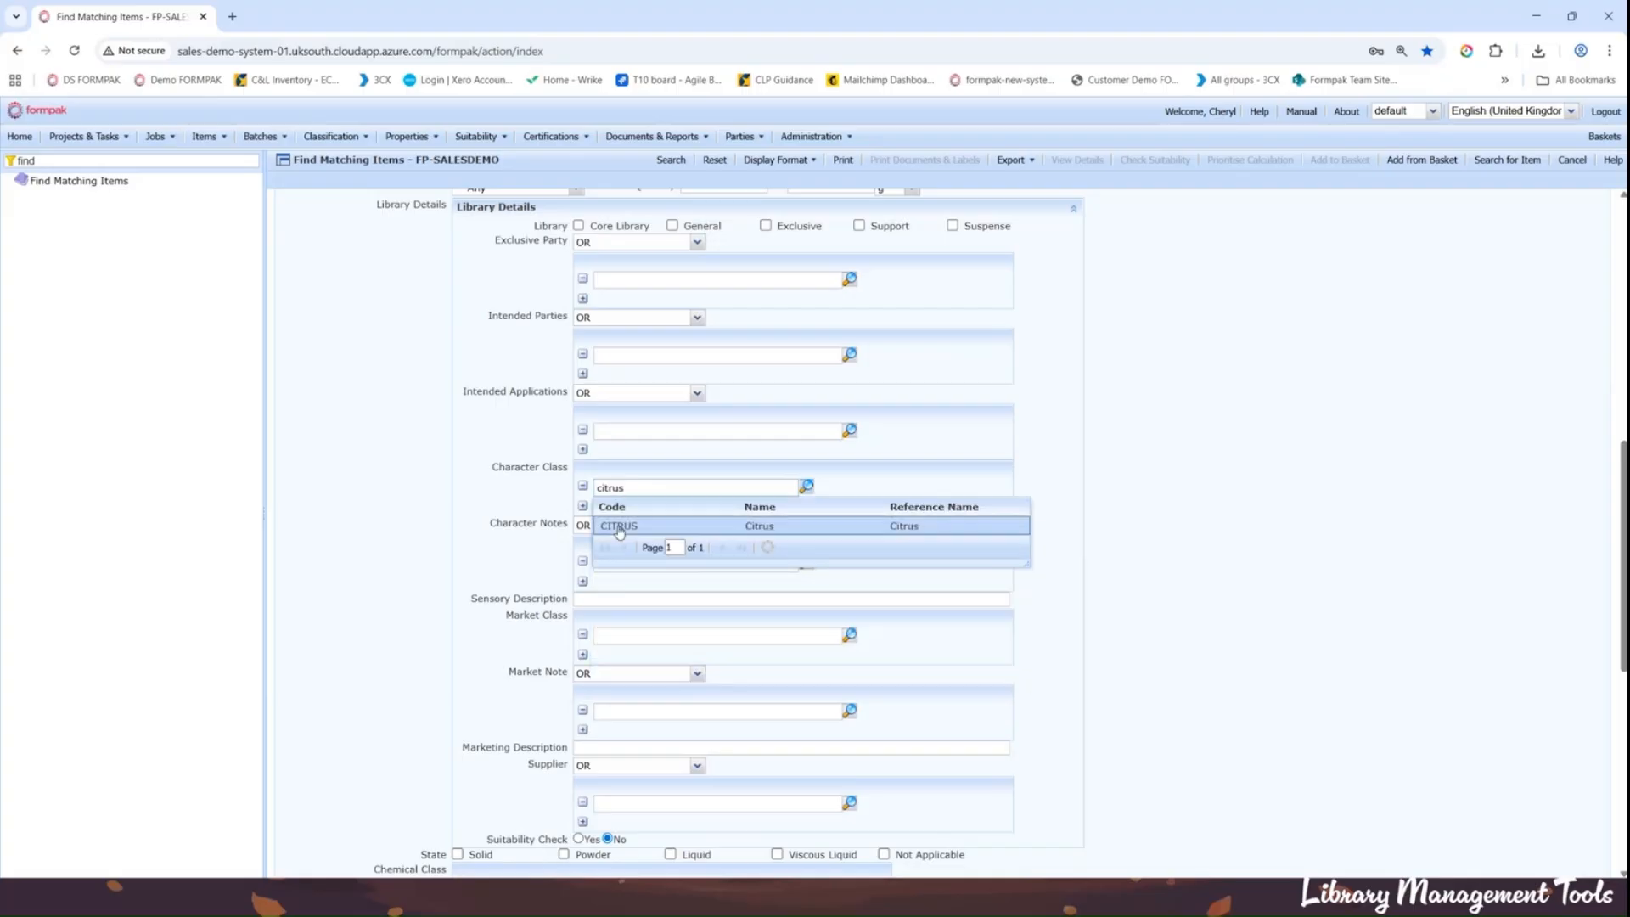
left_click(620, 527)
left_click(614, 563)
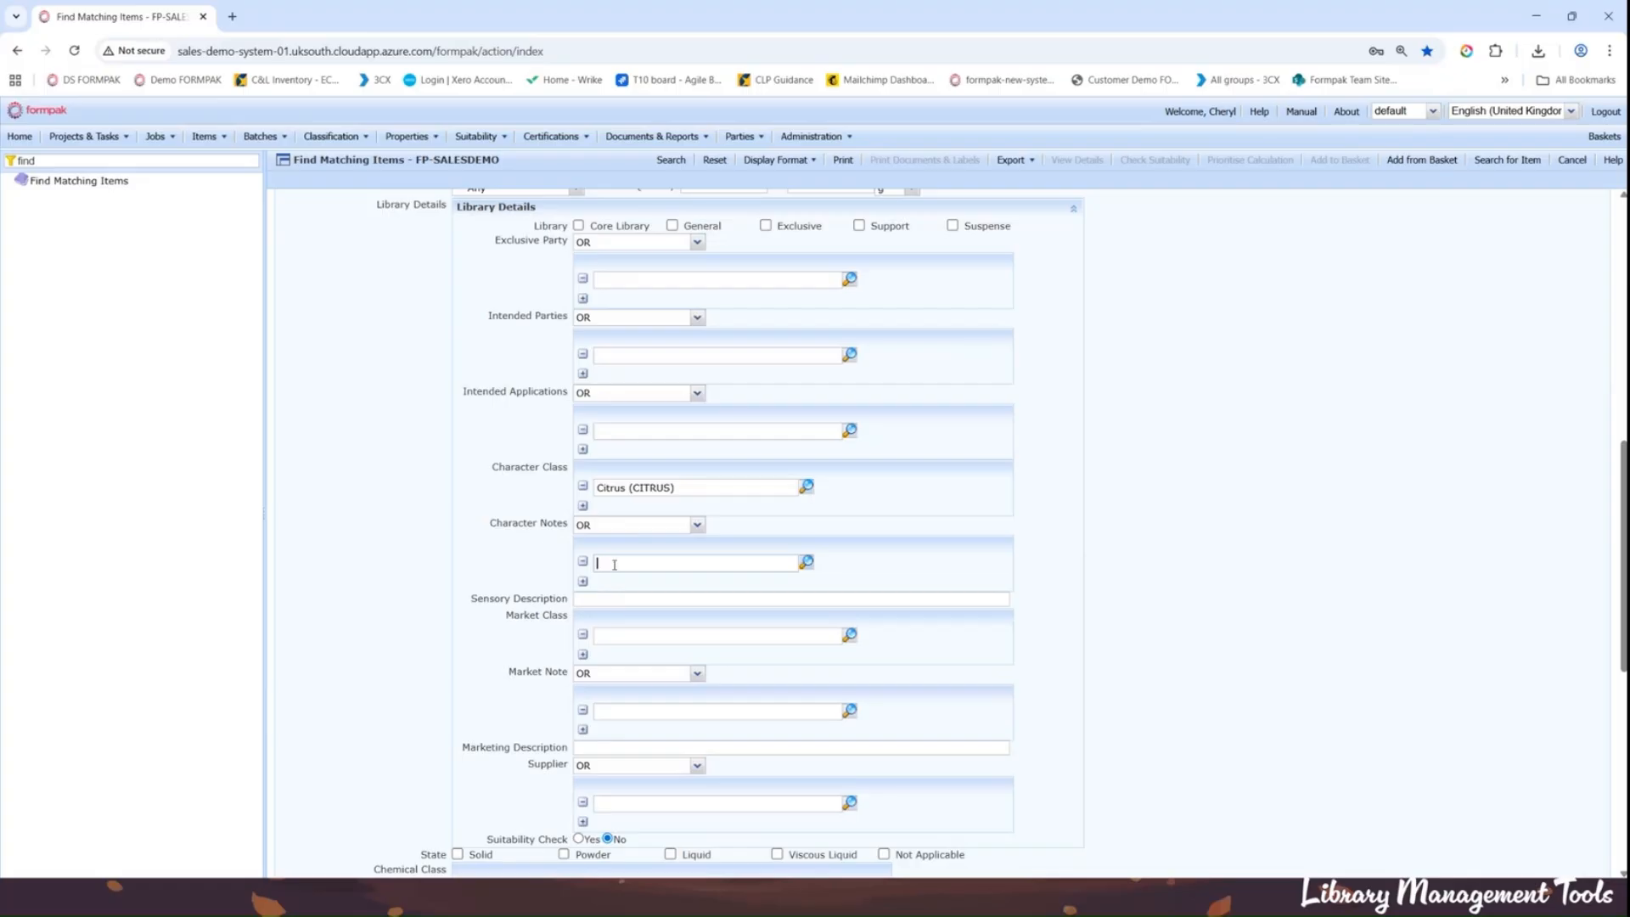
type("lemon")
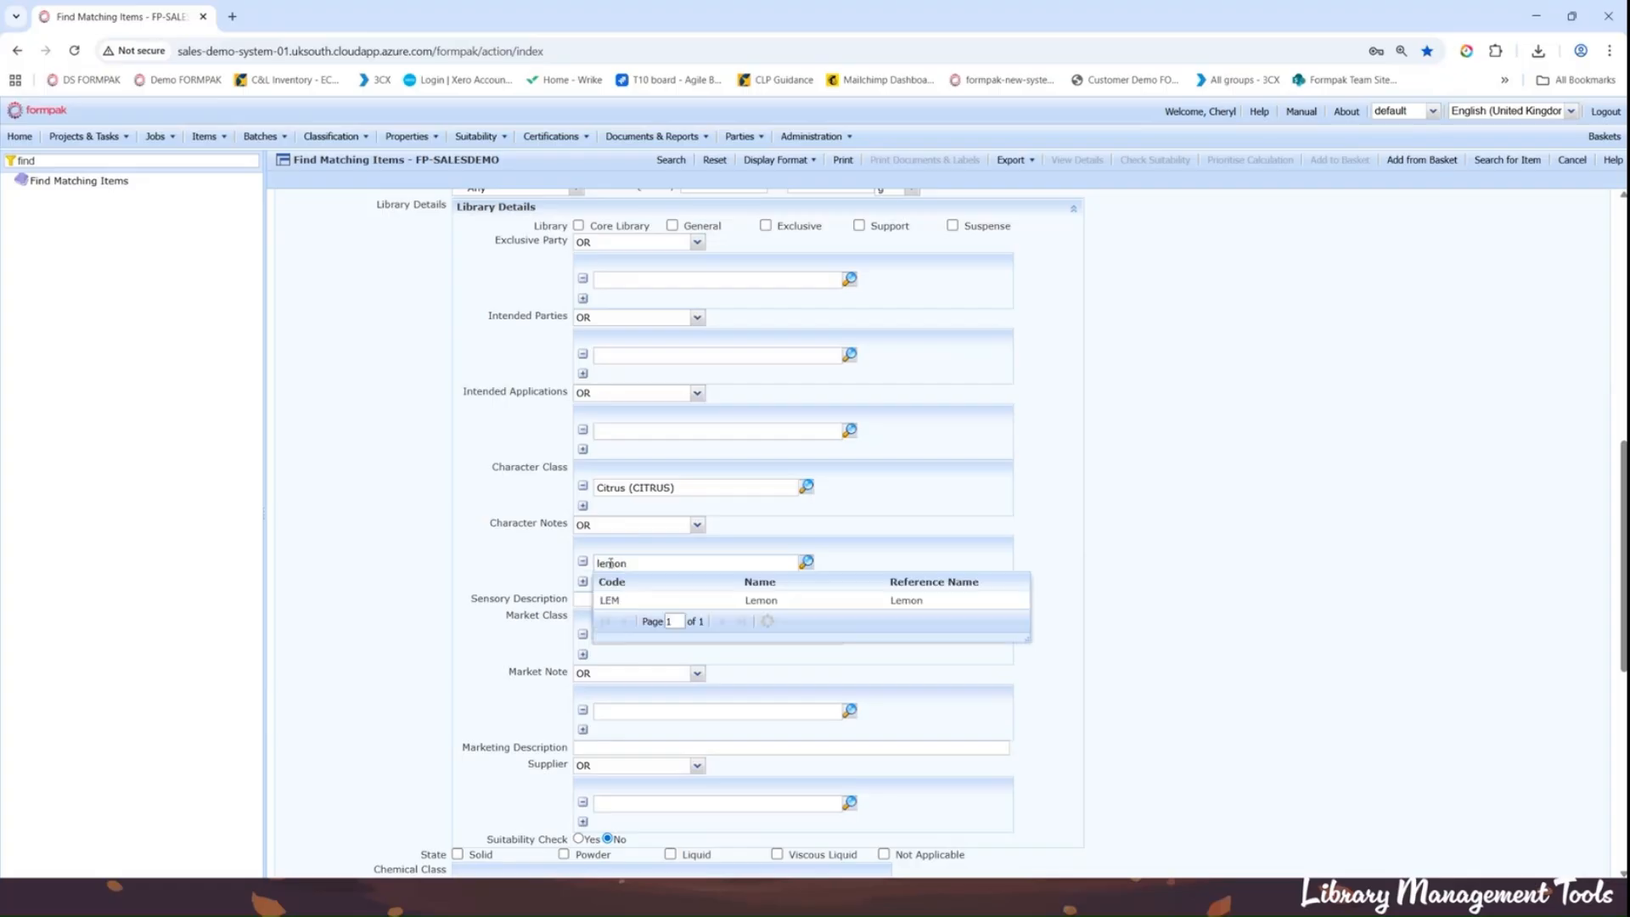
left_click(653, 600)
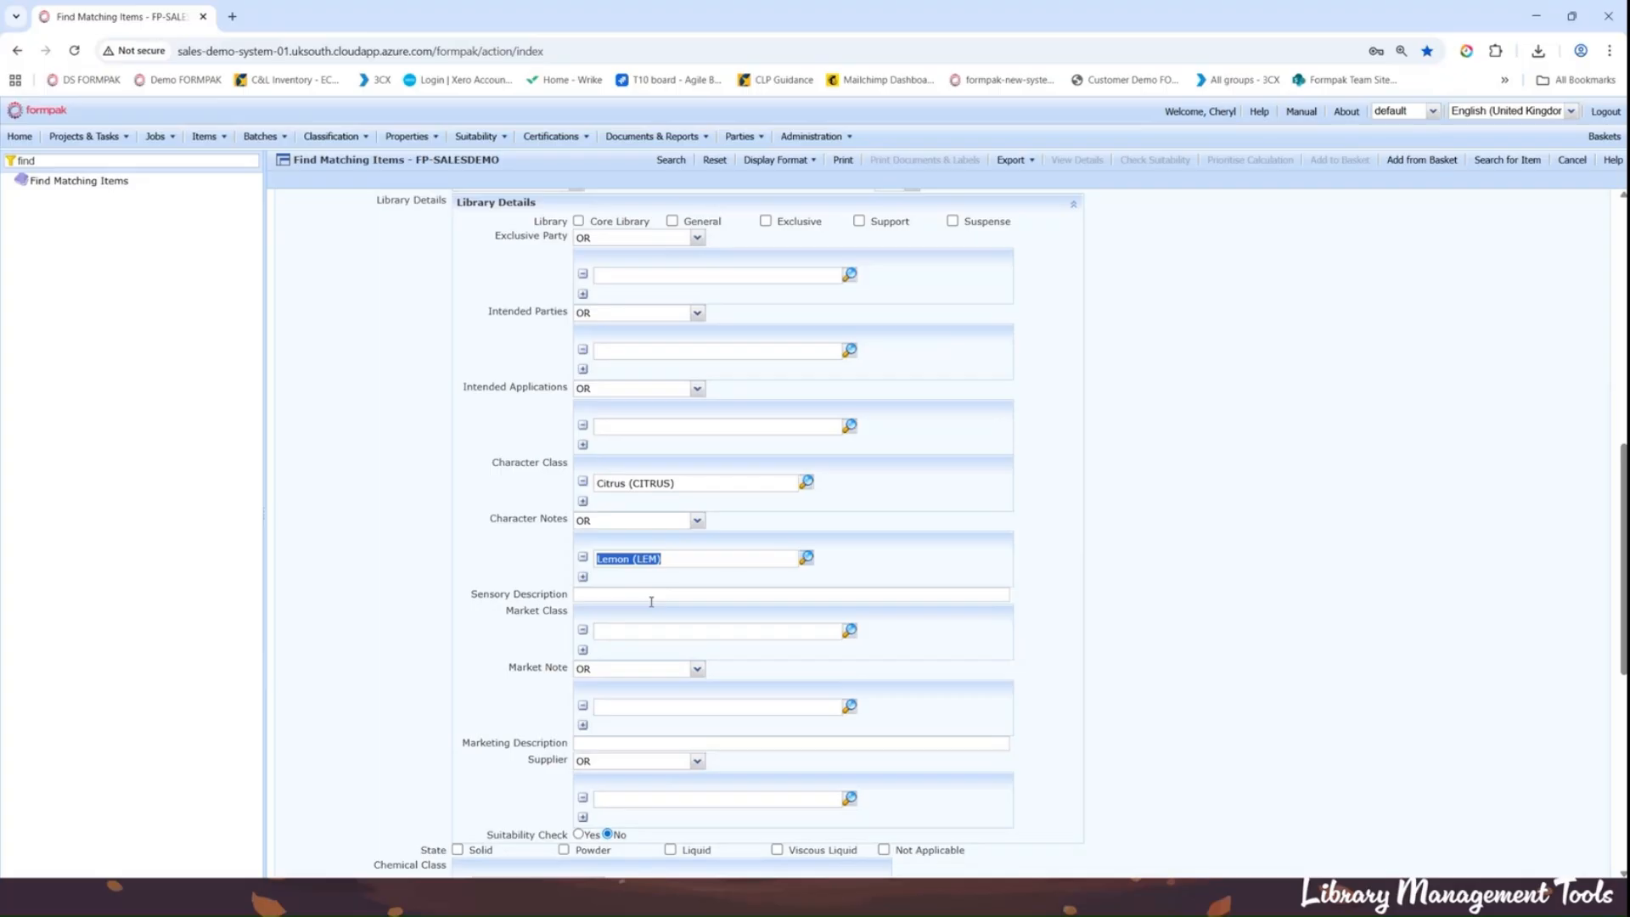
Step: Turn on the suitability check for the party Big Customer USA and run the search for matching items
scroll(651, 601, "down", 2)
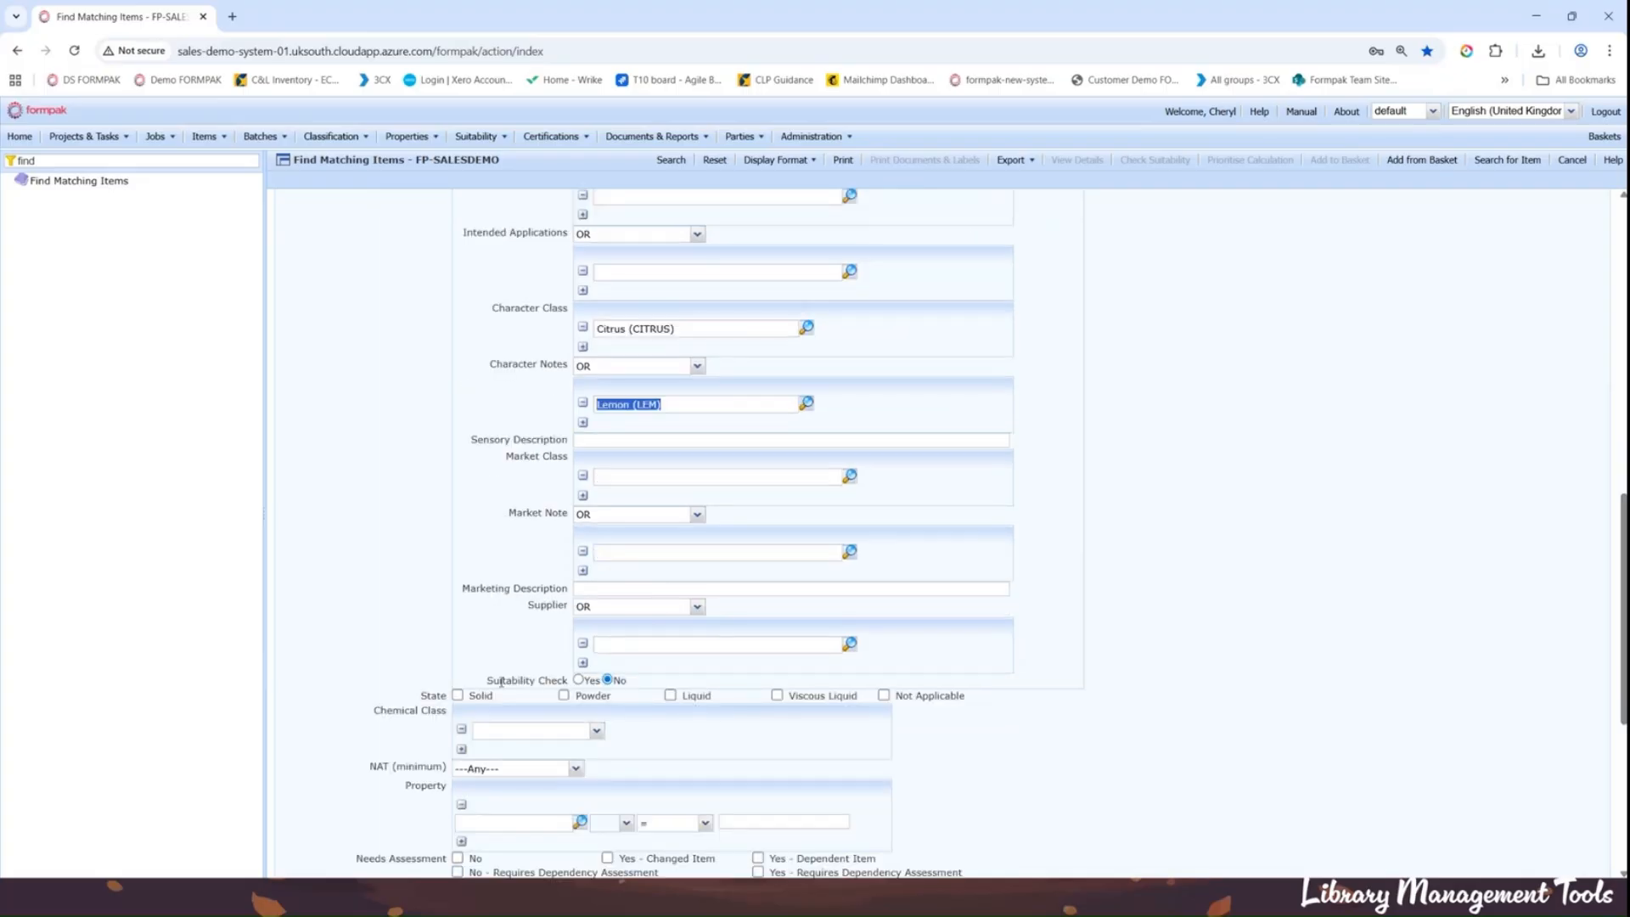
left_click(578, 680)
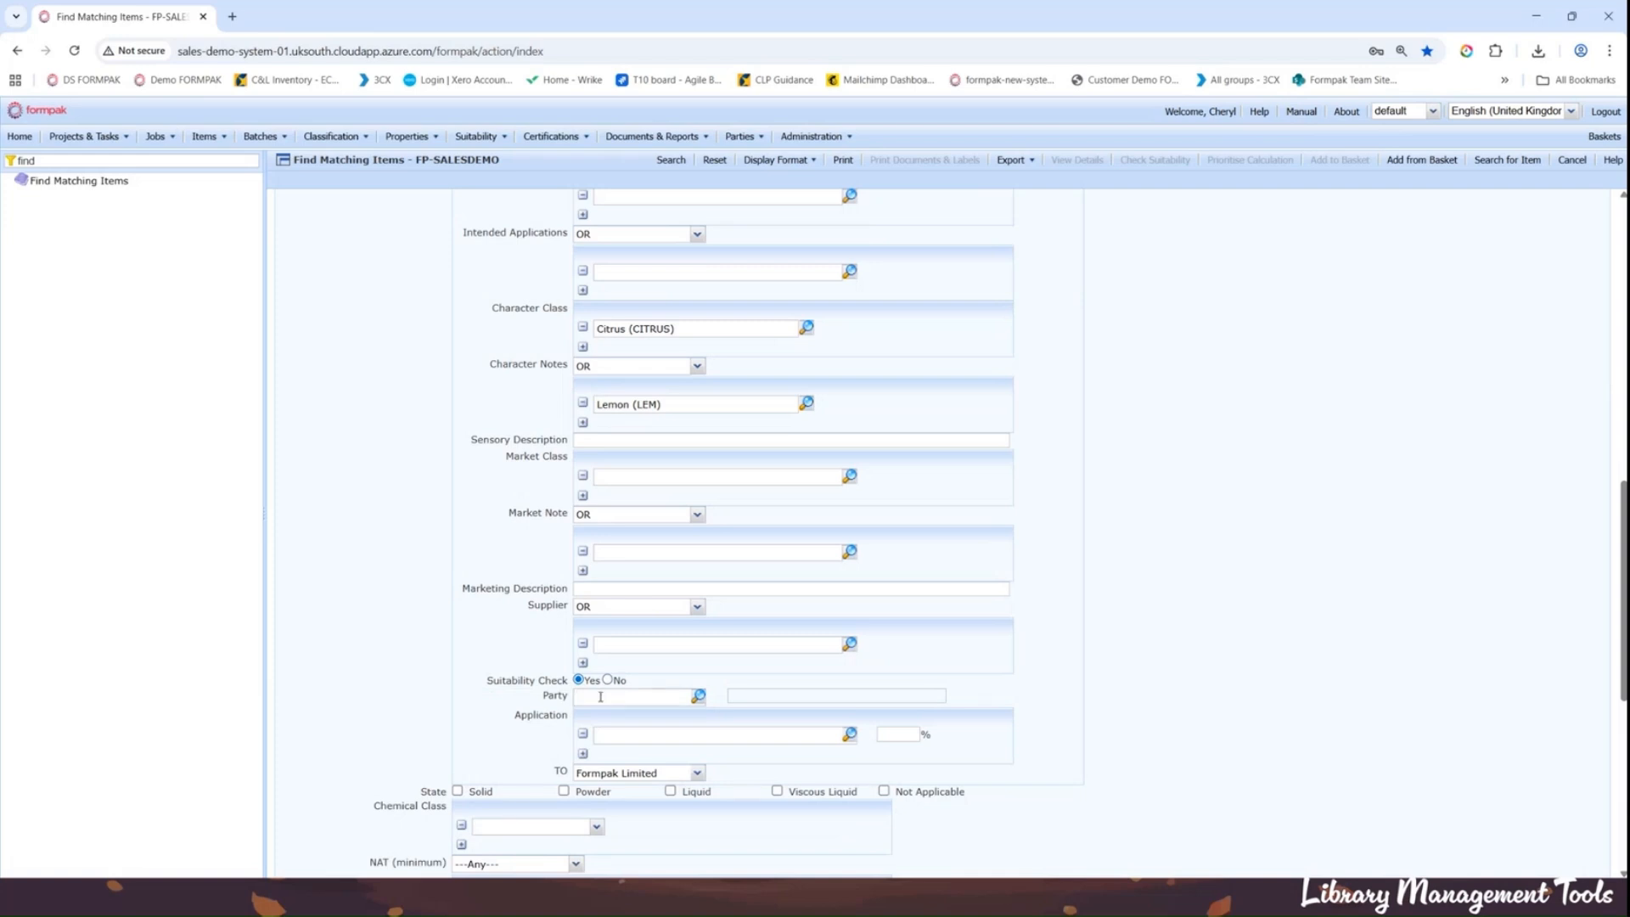
type("big")
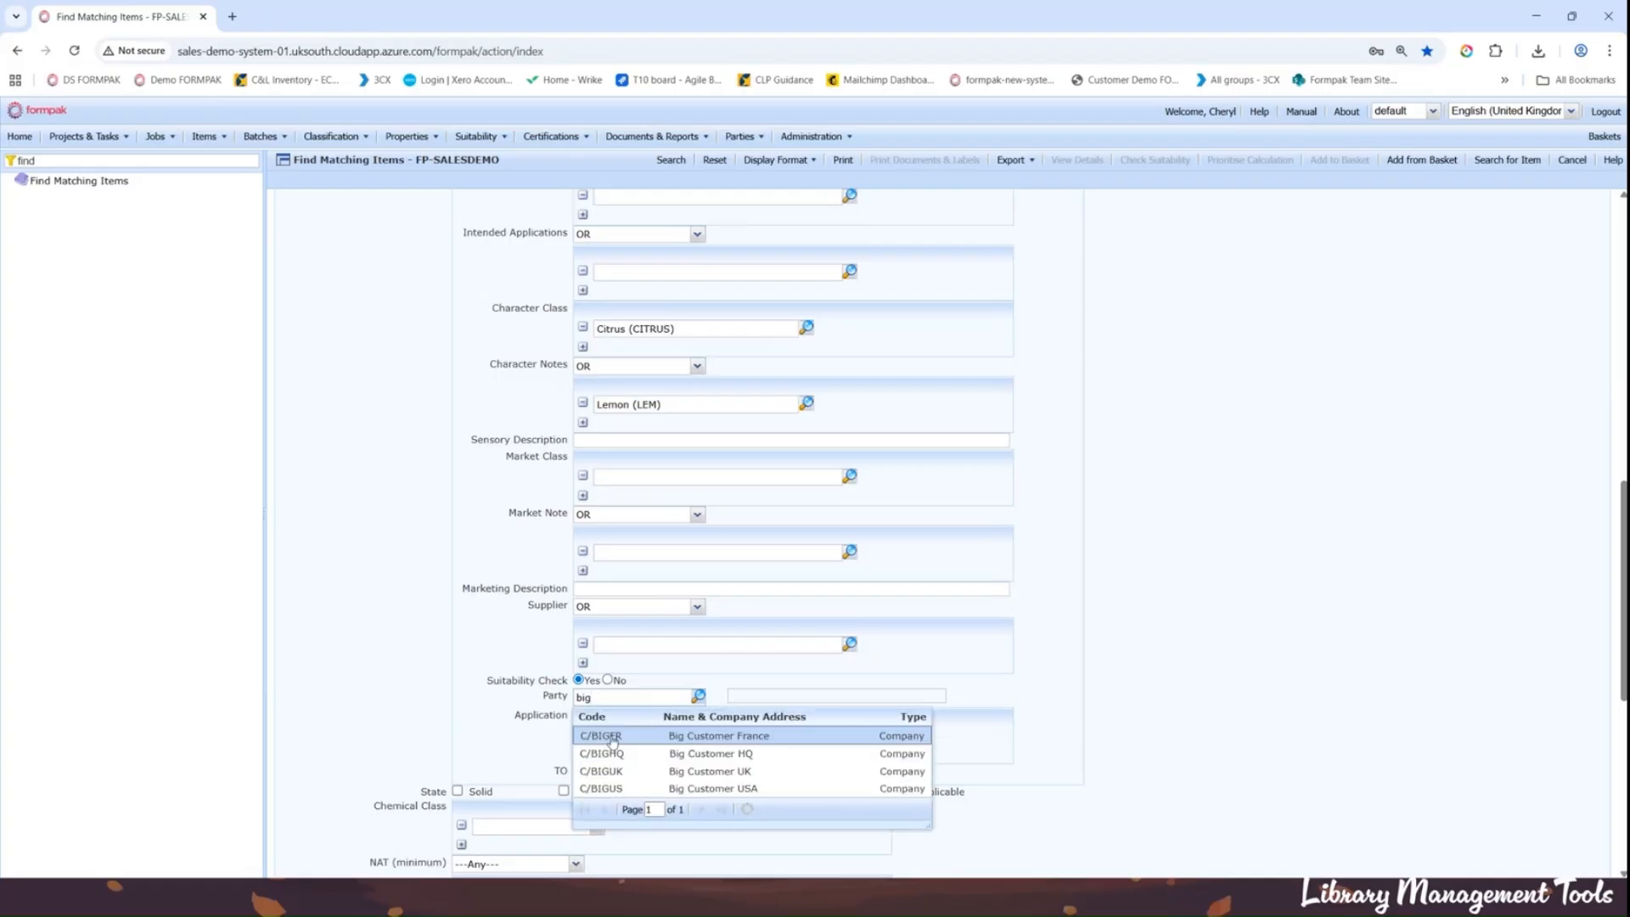
left_click(606, 788)
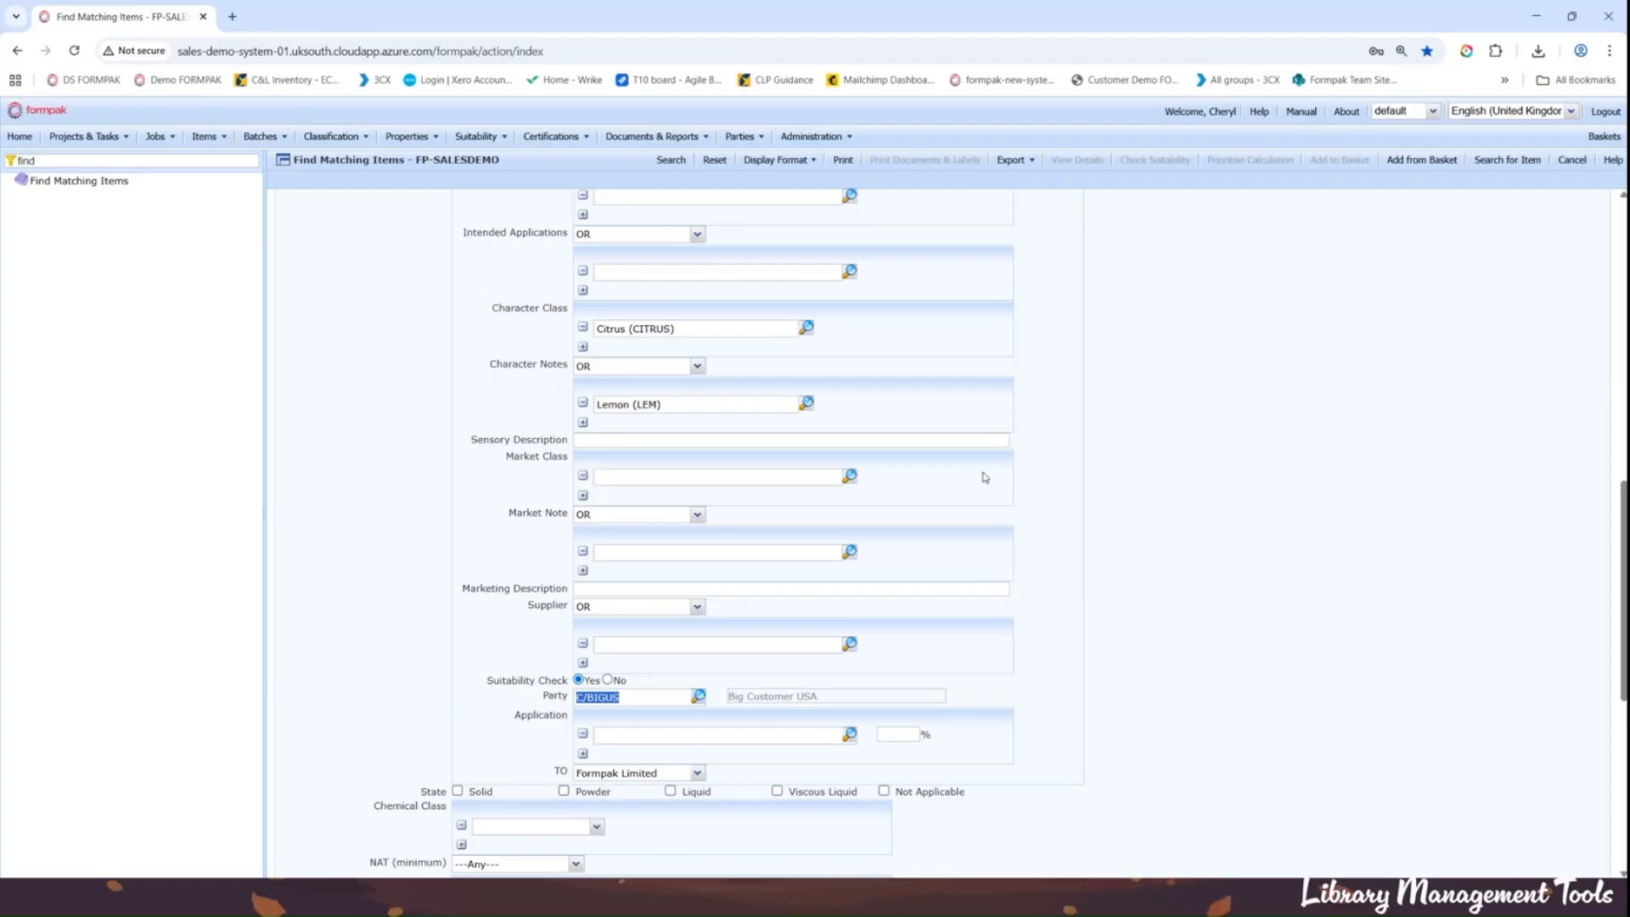
scroll(934, 431, "up", 1)
scroll(935, 431, "up", 1)
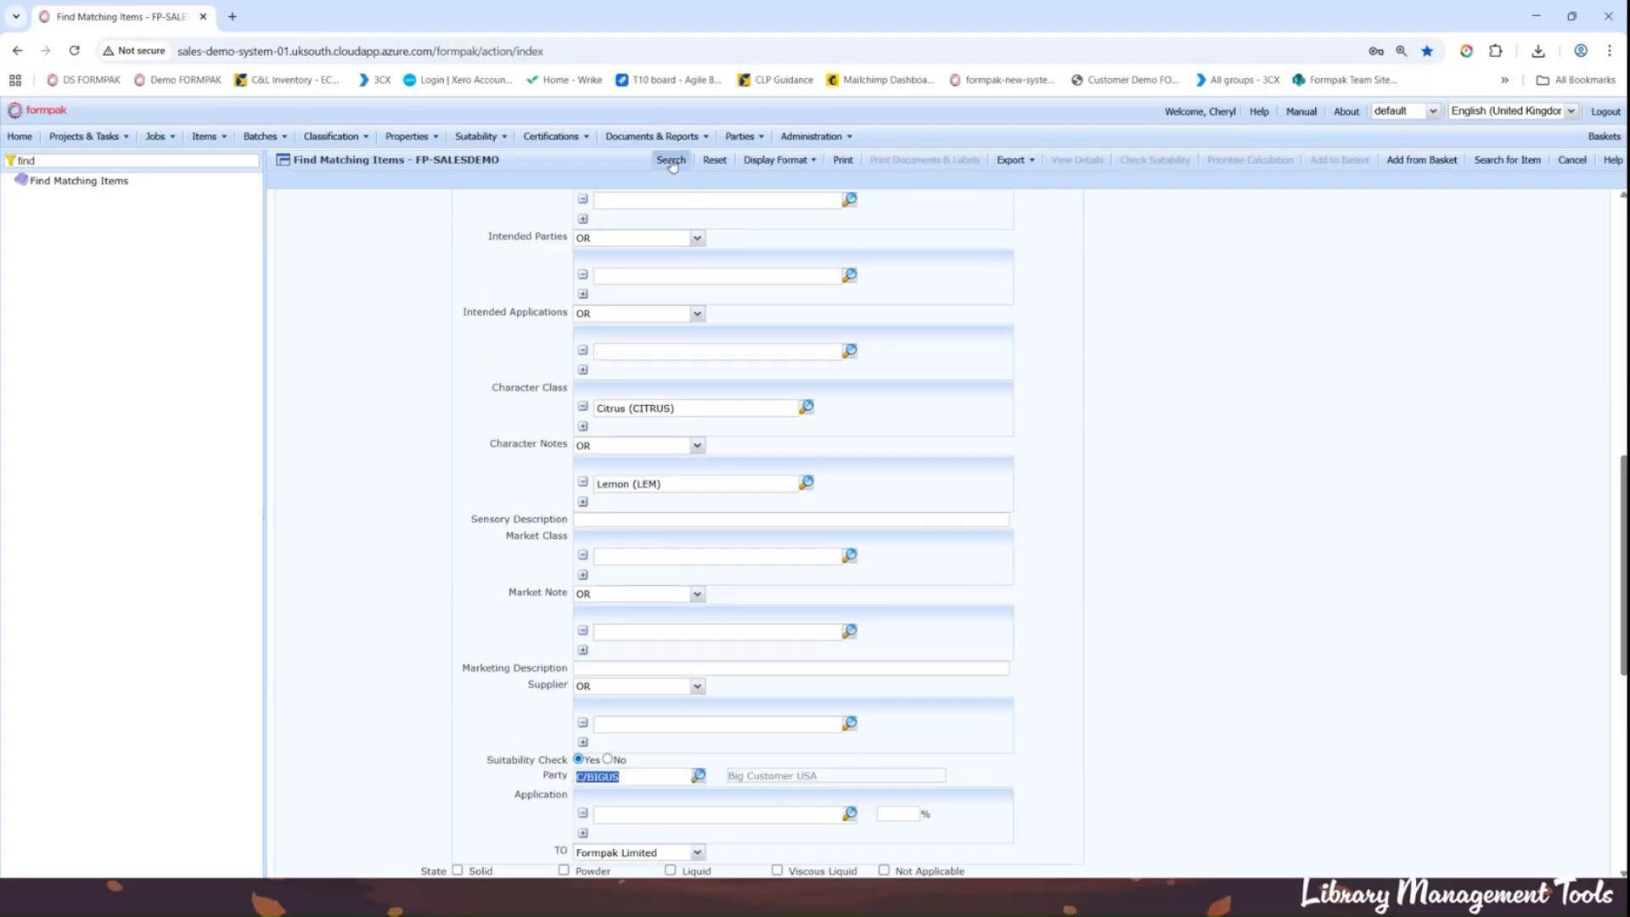
left_click(670, 161)
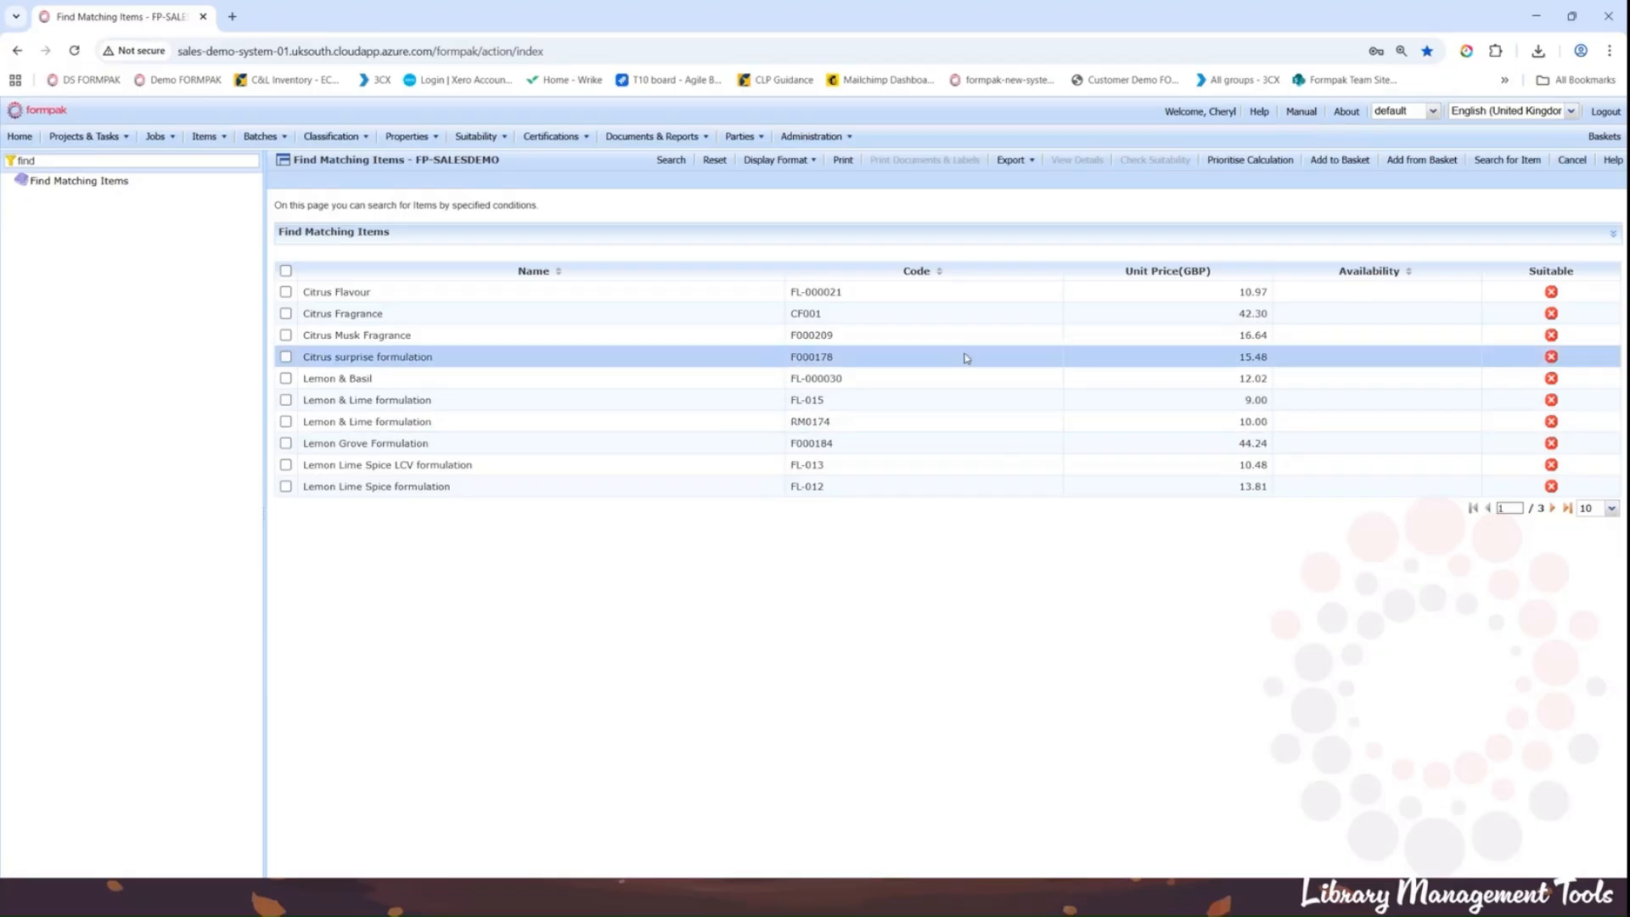
Step: Set up a printed report of the matching items that also includes the Item Class and Created Date columns
left_click(843, 161)
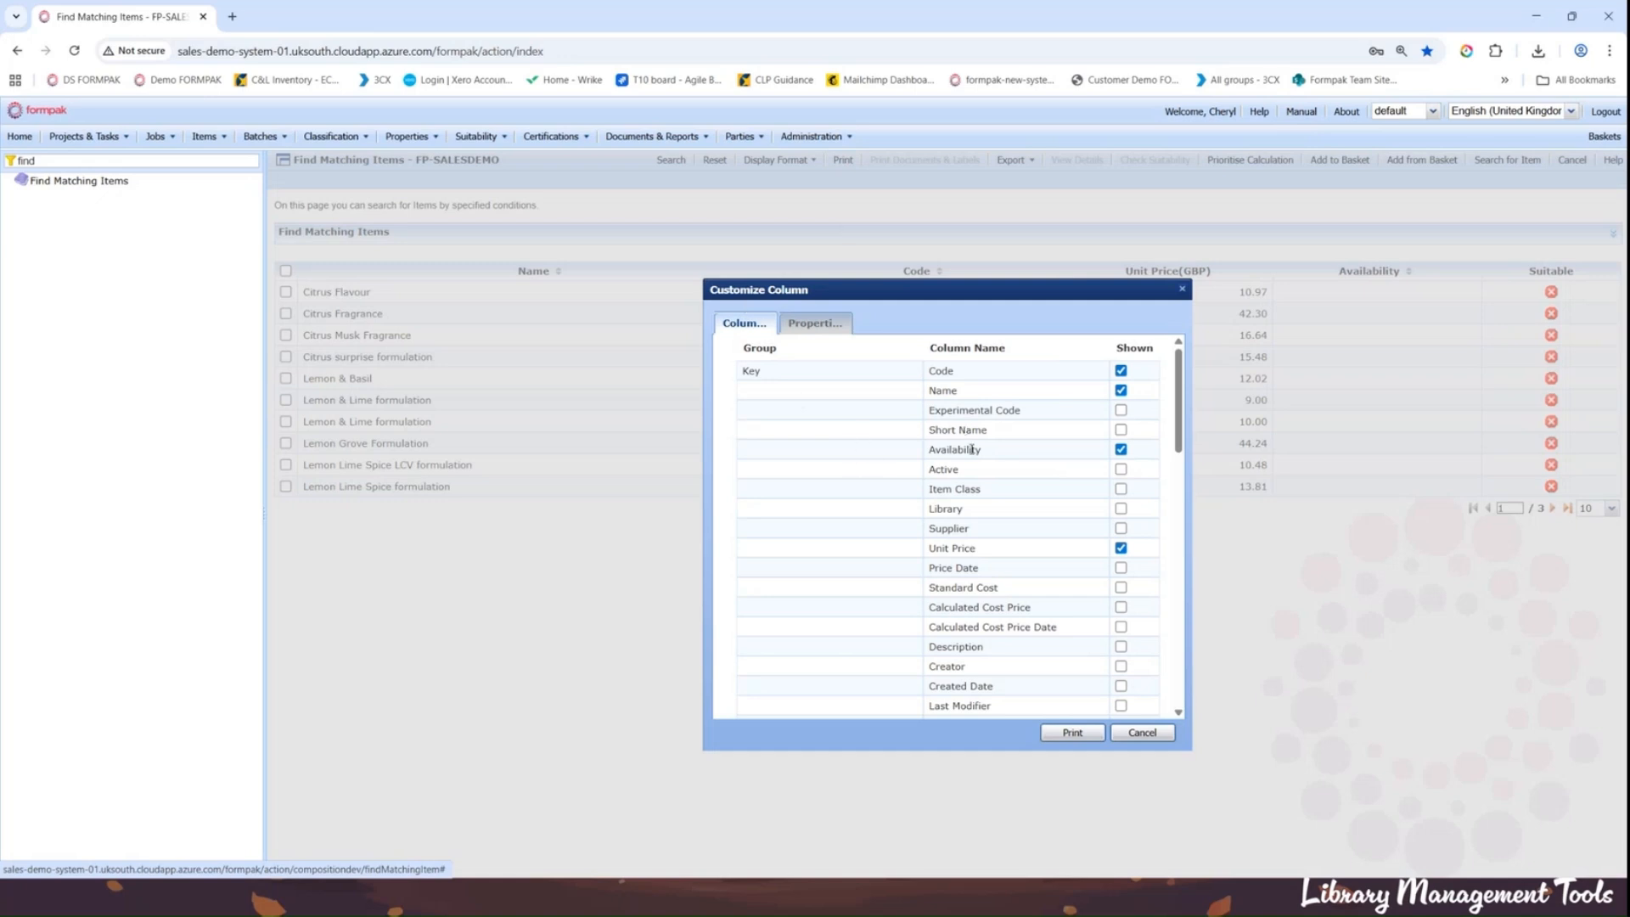
scroll(988, 543, "down", 1)
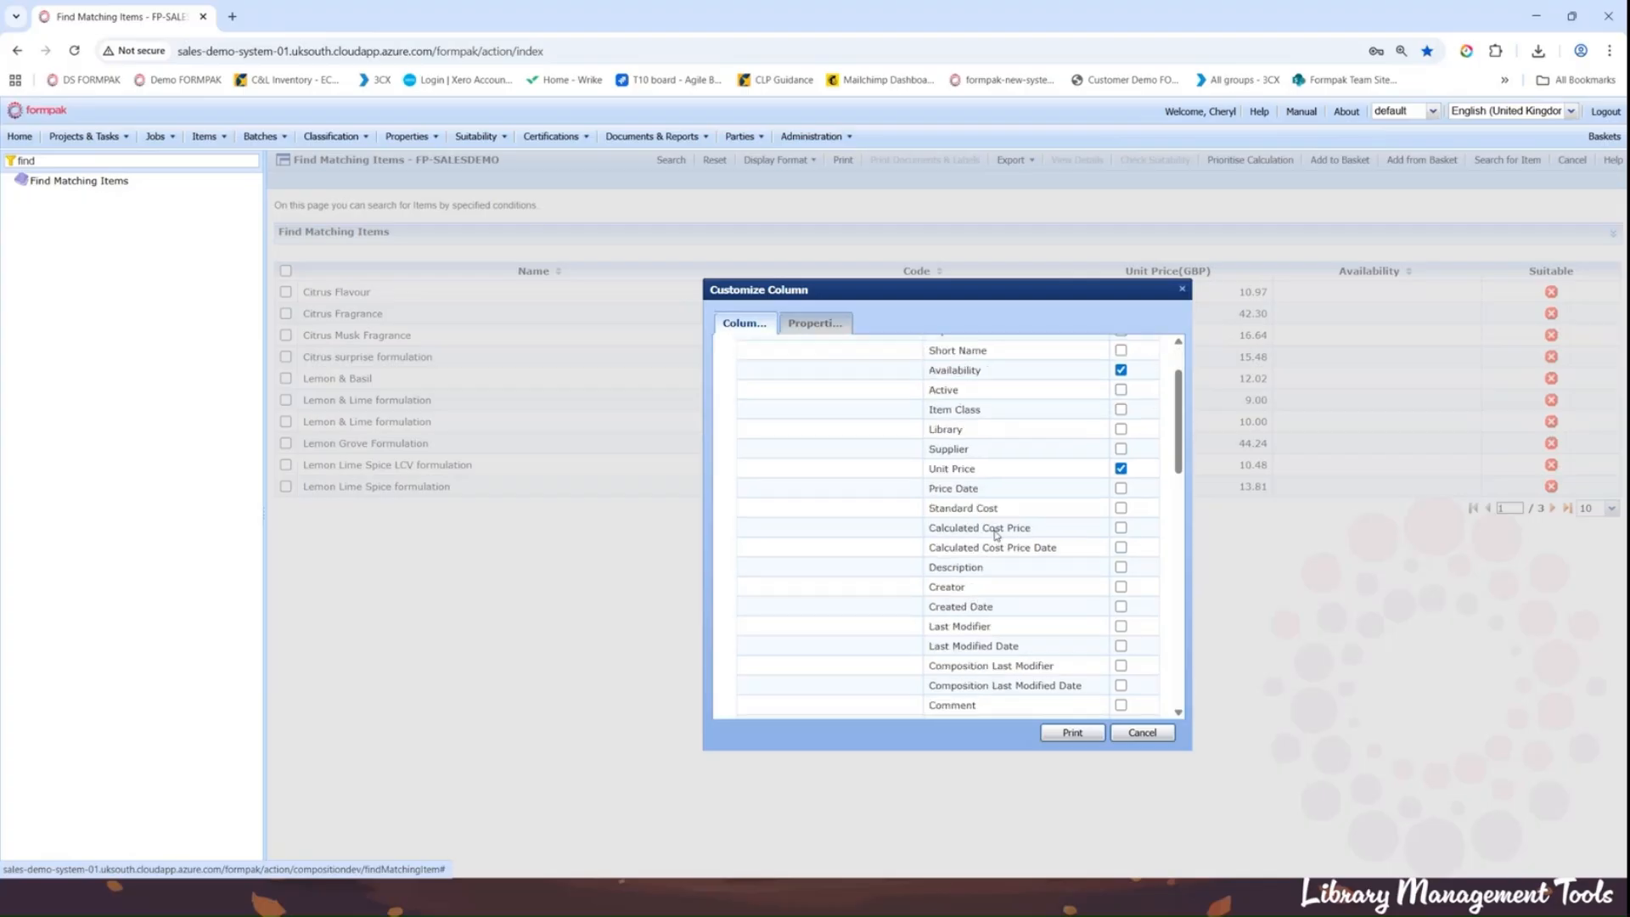
left_click(1121, 410)
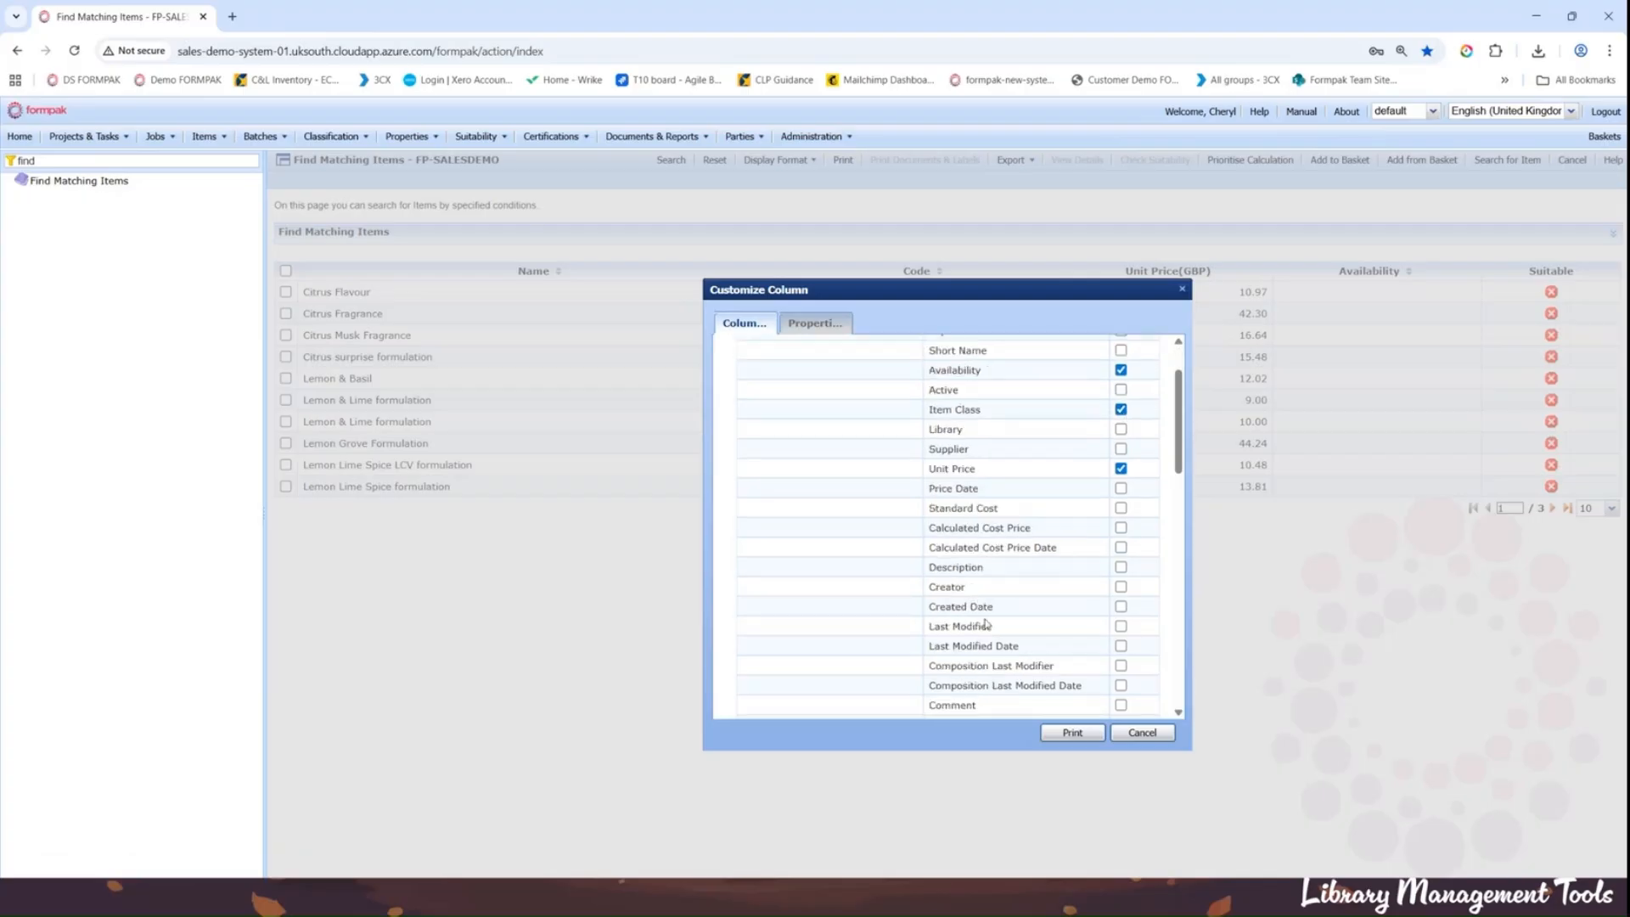
left_click(1120, 608)
scroll(1053, 596, "down", 3)
scroll(1049, 594, "down", 2)
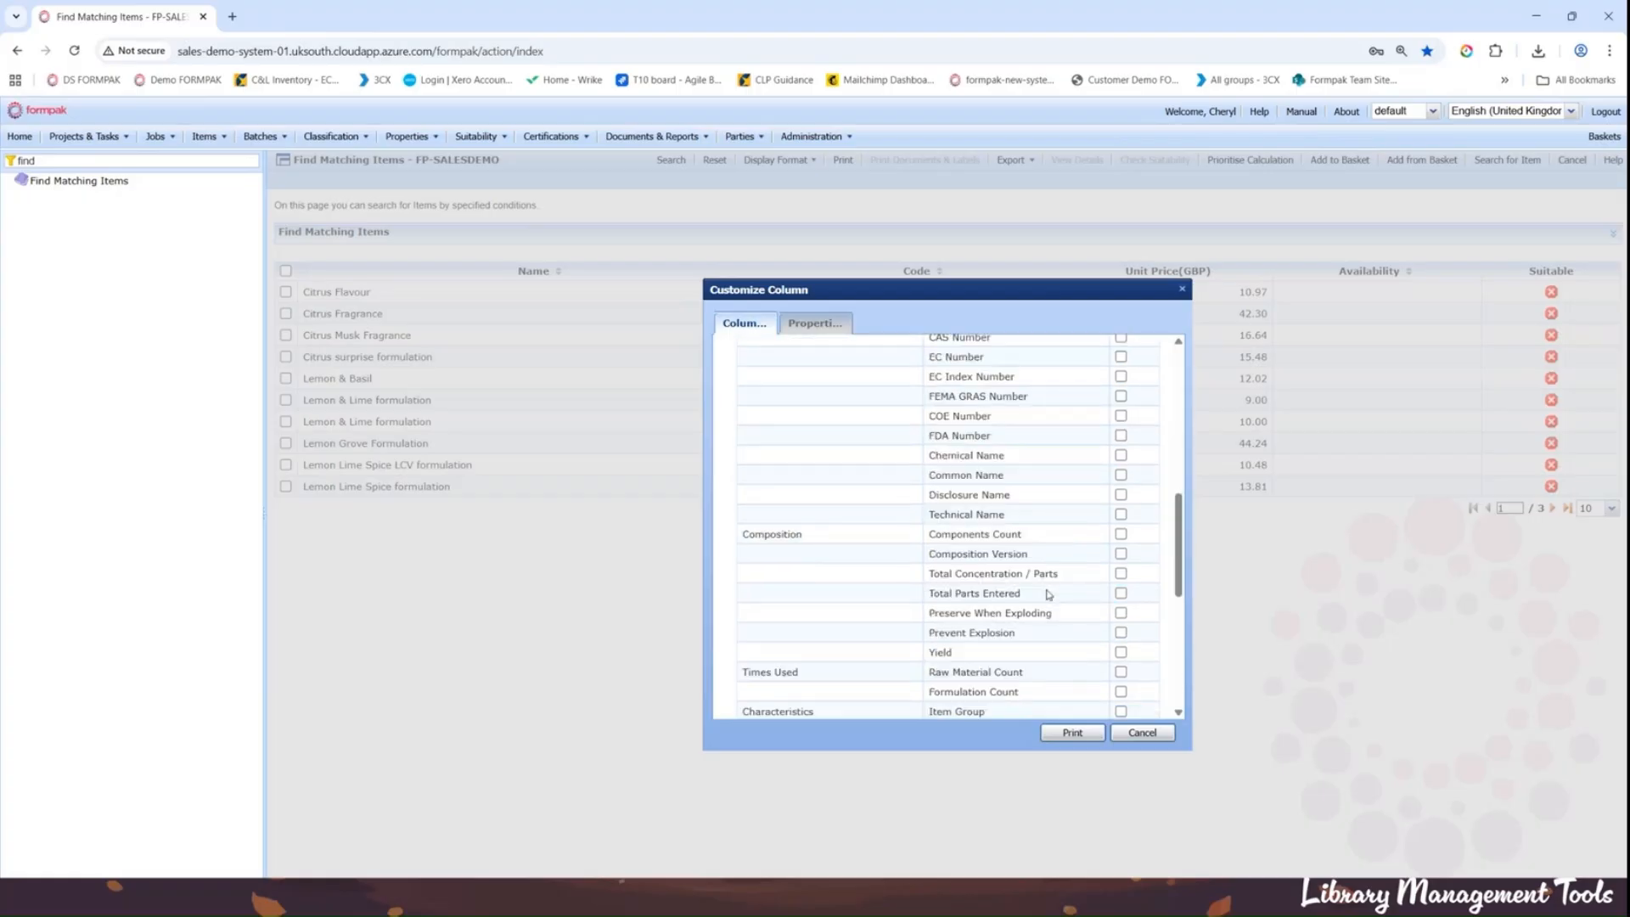
scroll(1049, 594, "up", 6)
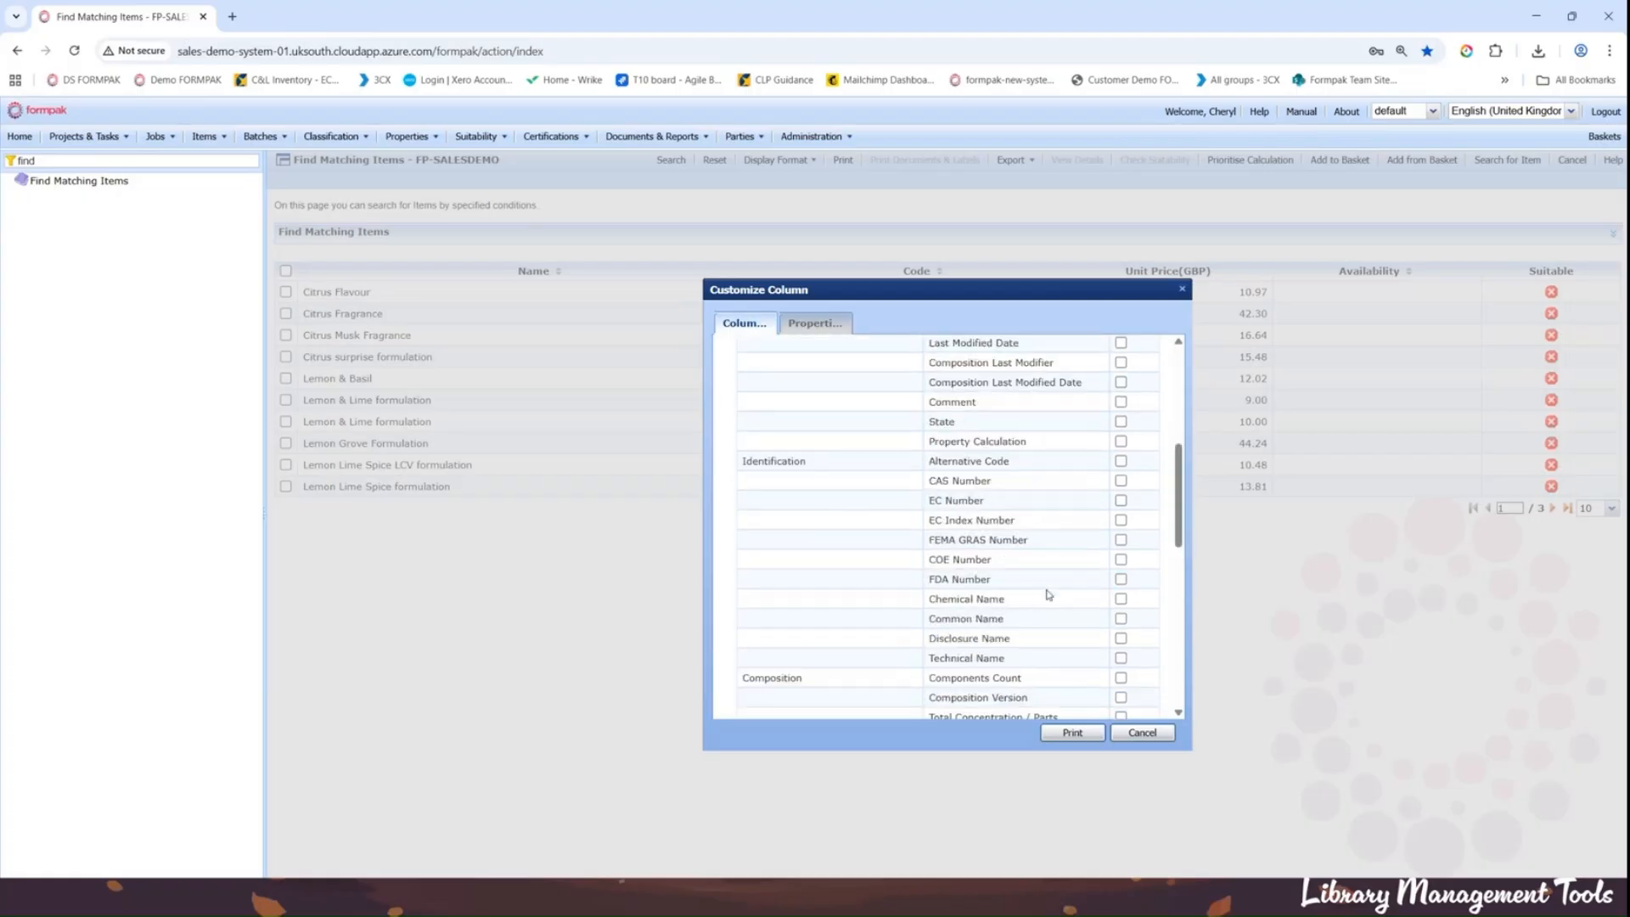
Step: Check the report's property options, set its output format to Excel and print the report
left_click(835, 334)
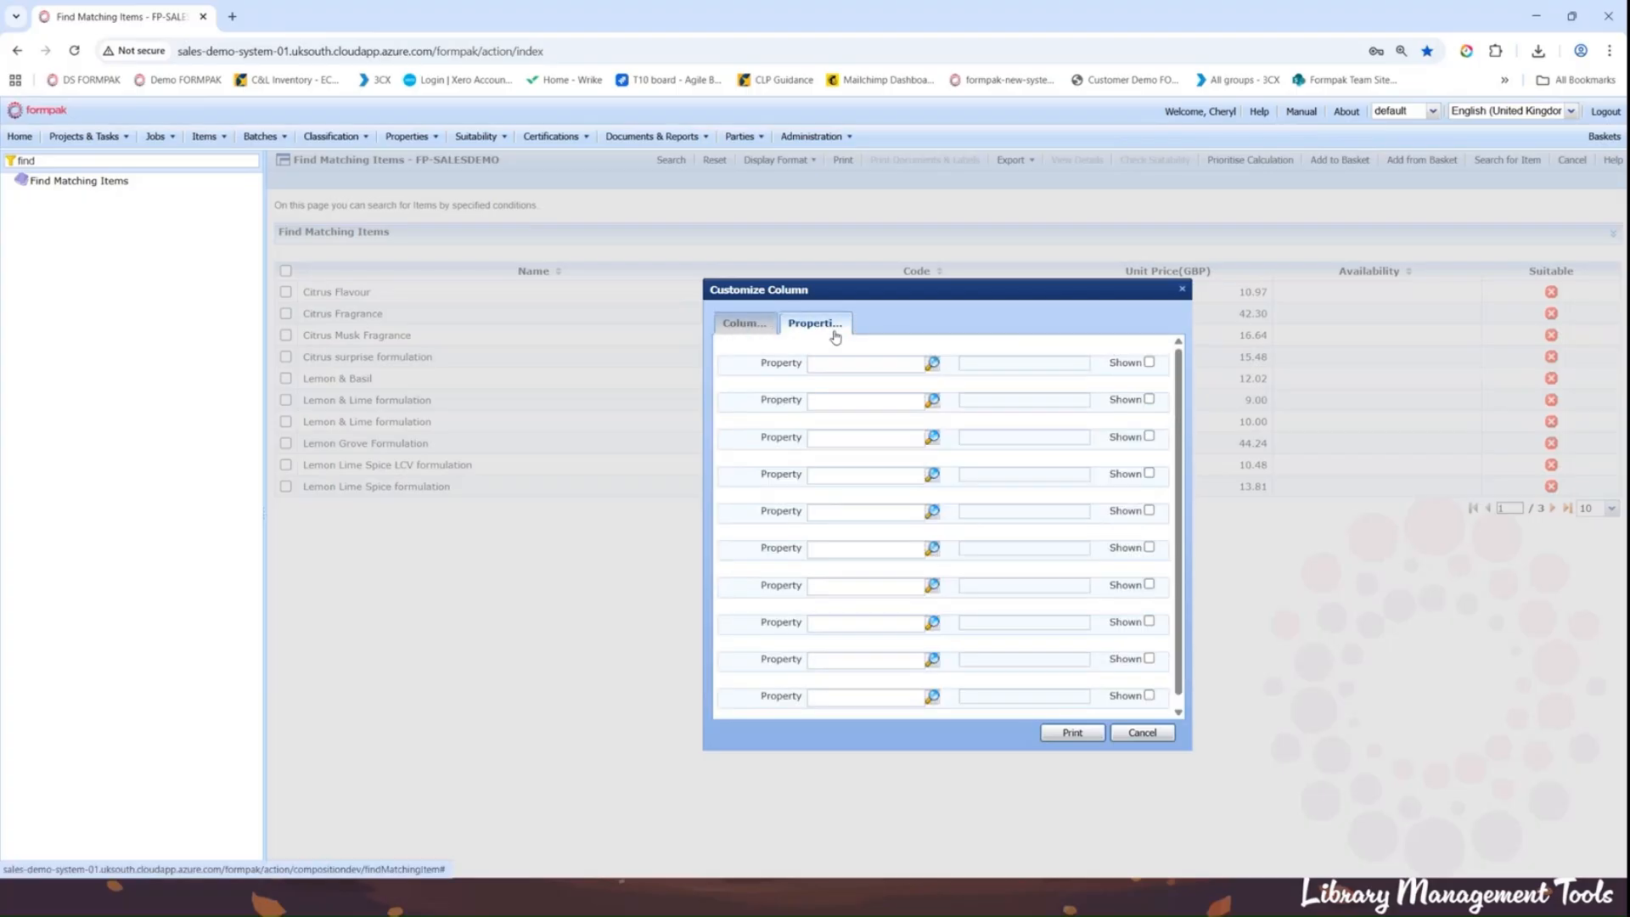
left_click(747, 325)
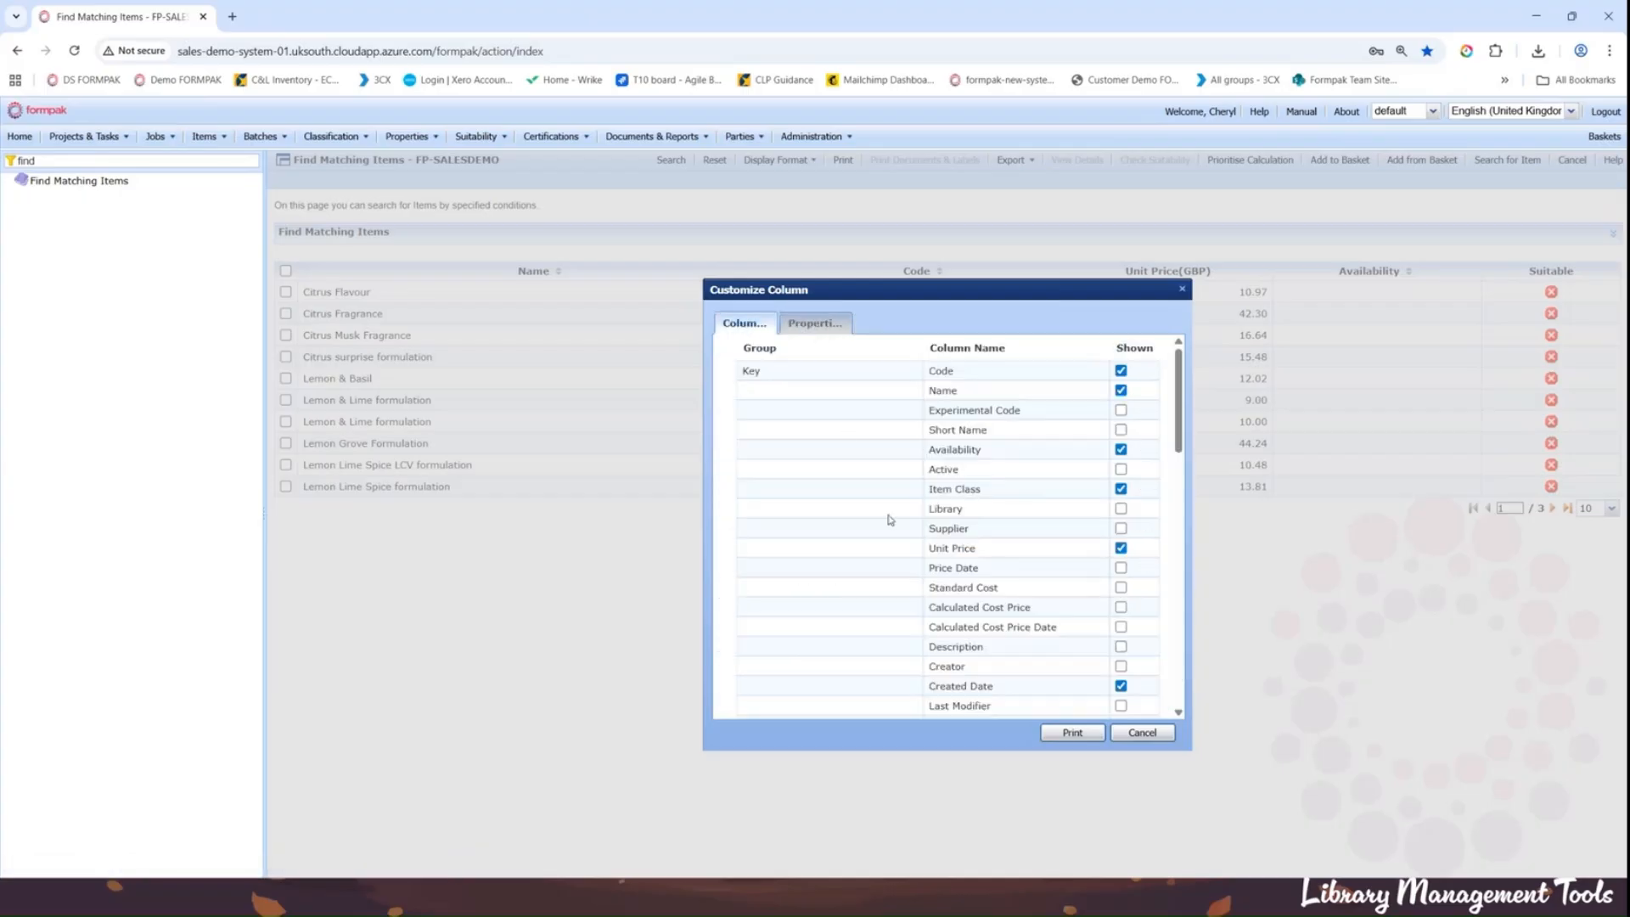
scroll(889, 519, "down", 10)
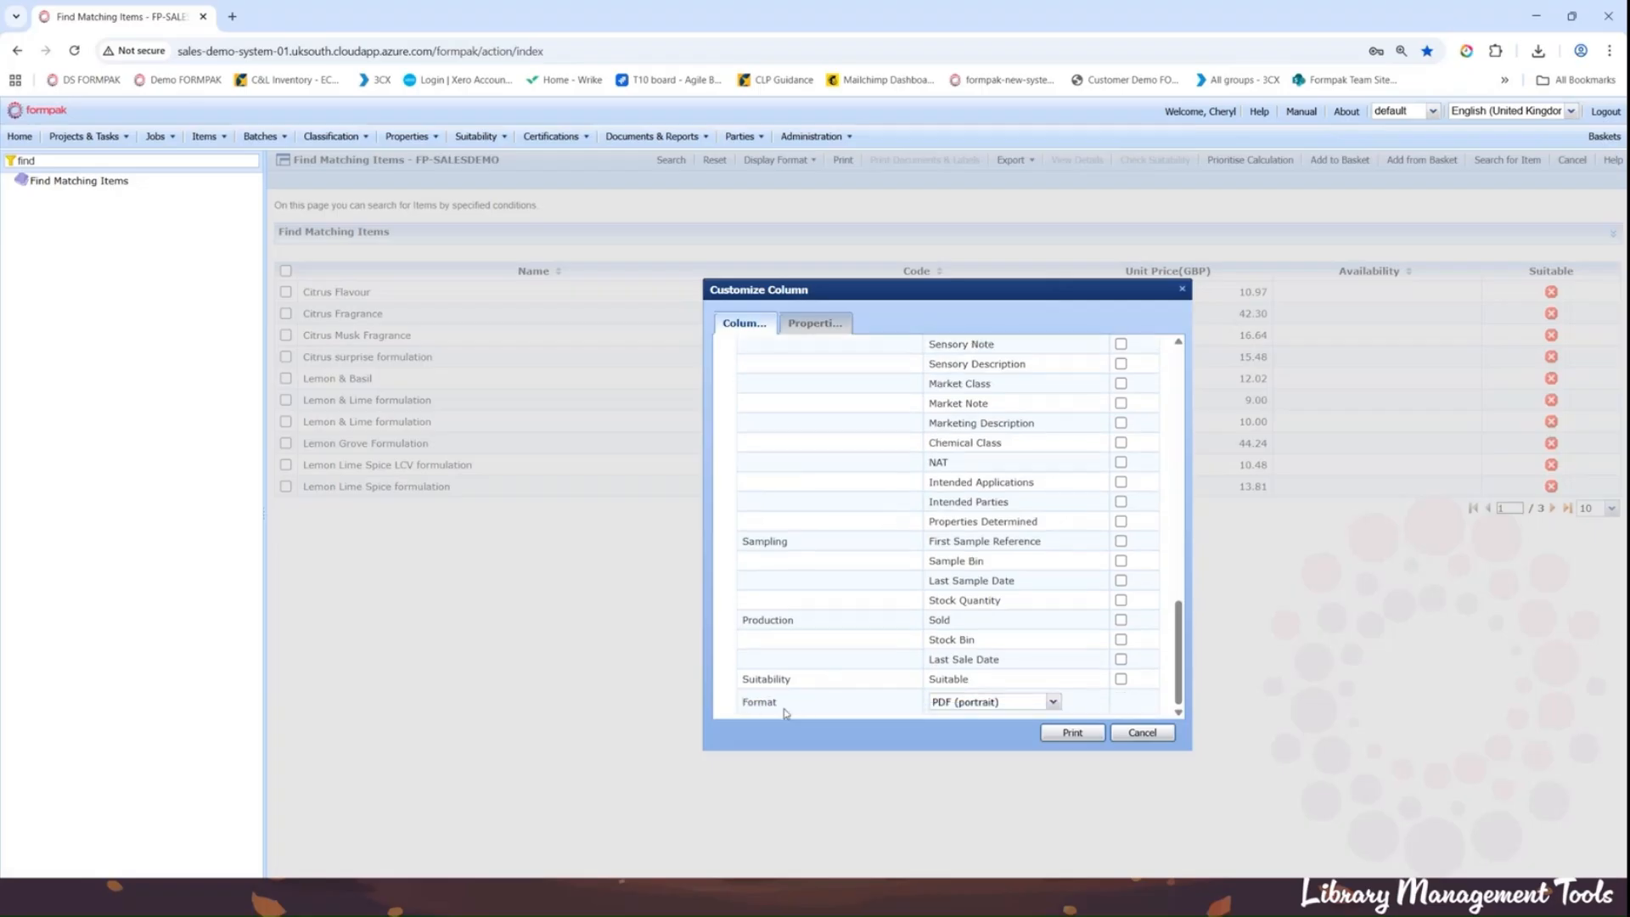
left_click(1053, 703)
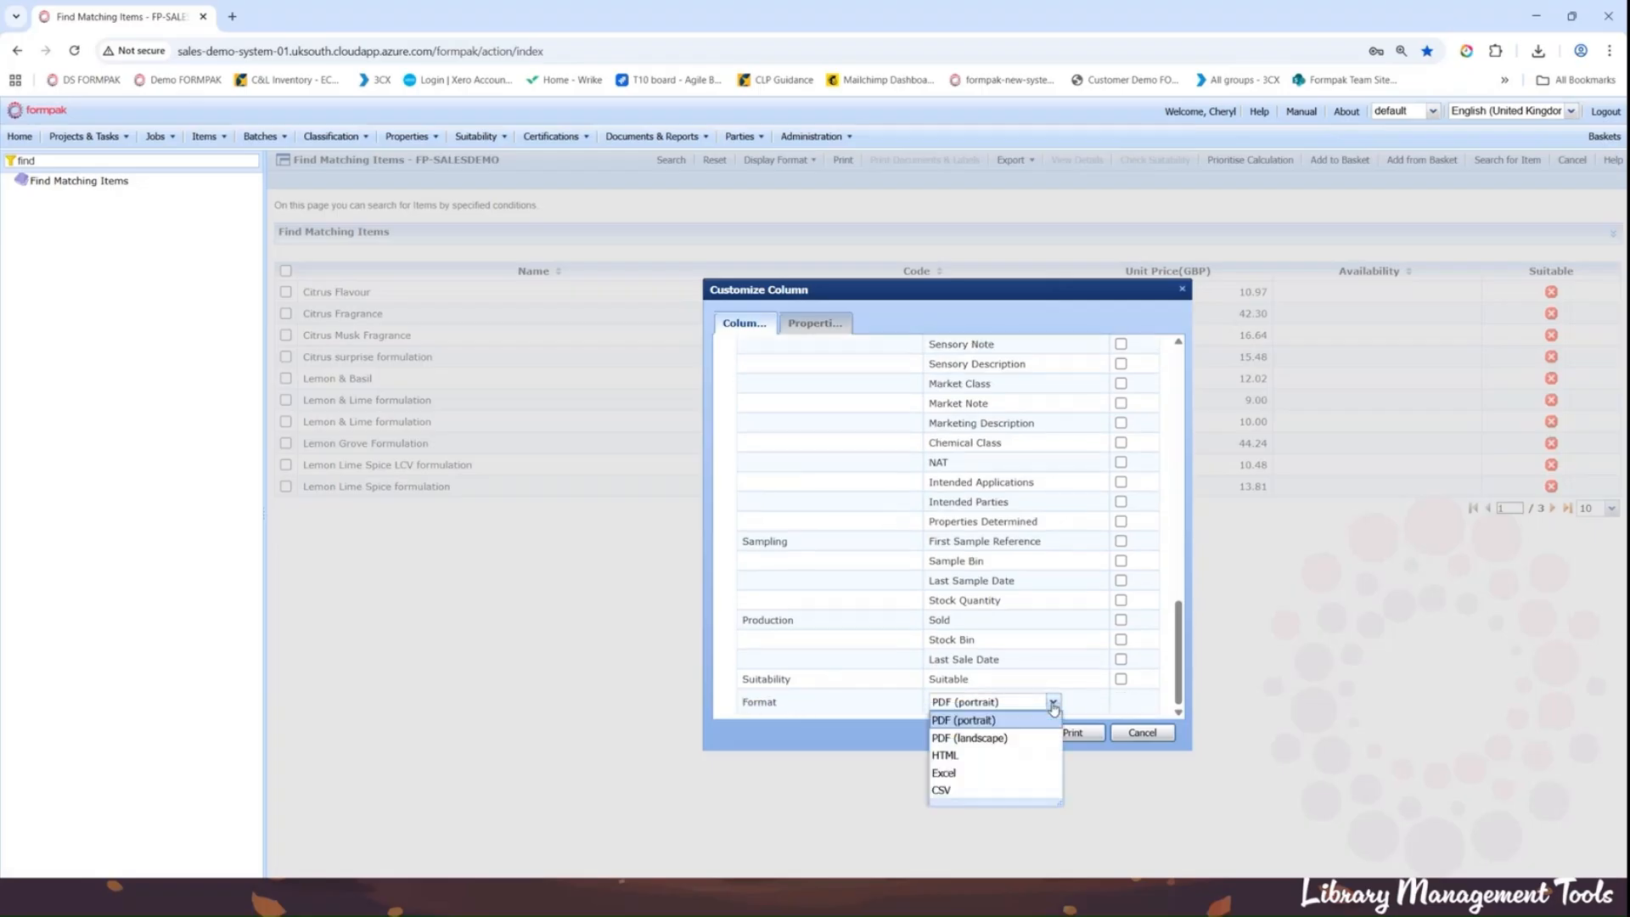
left_click(951, 774)
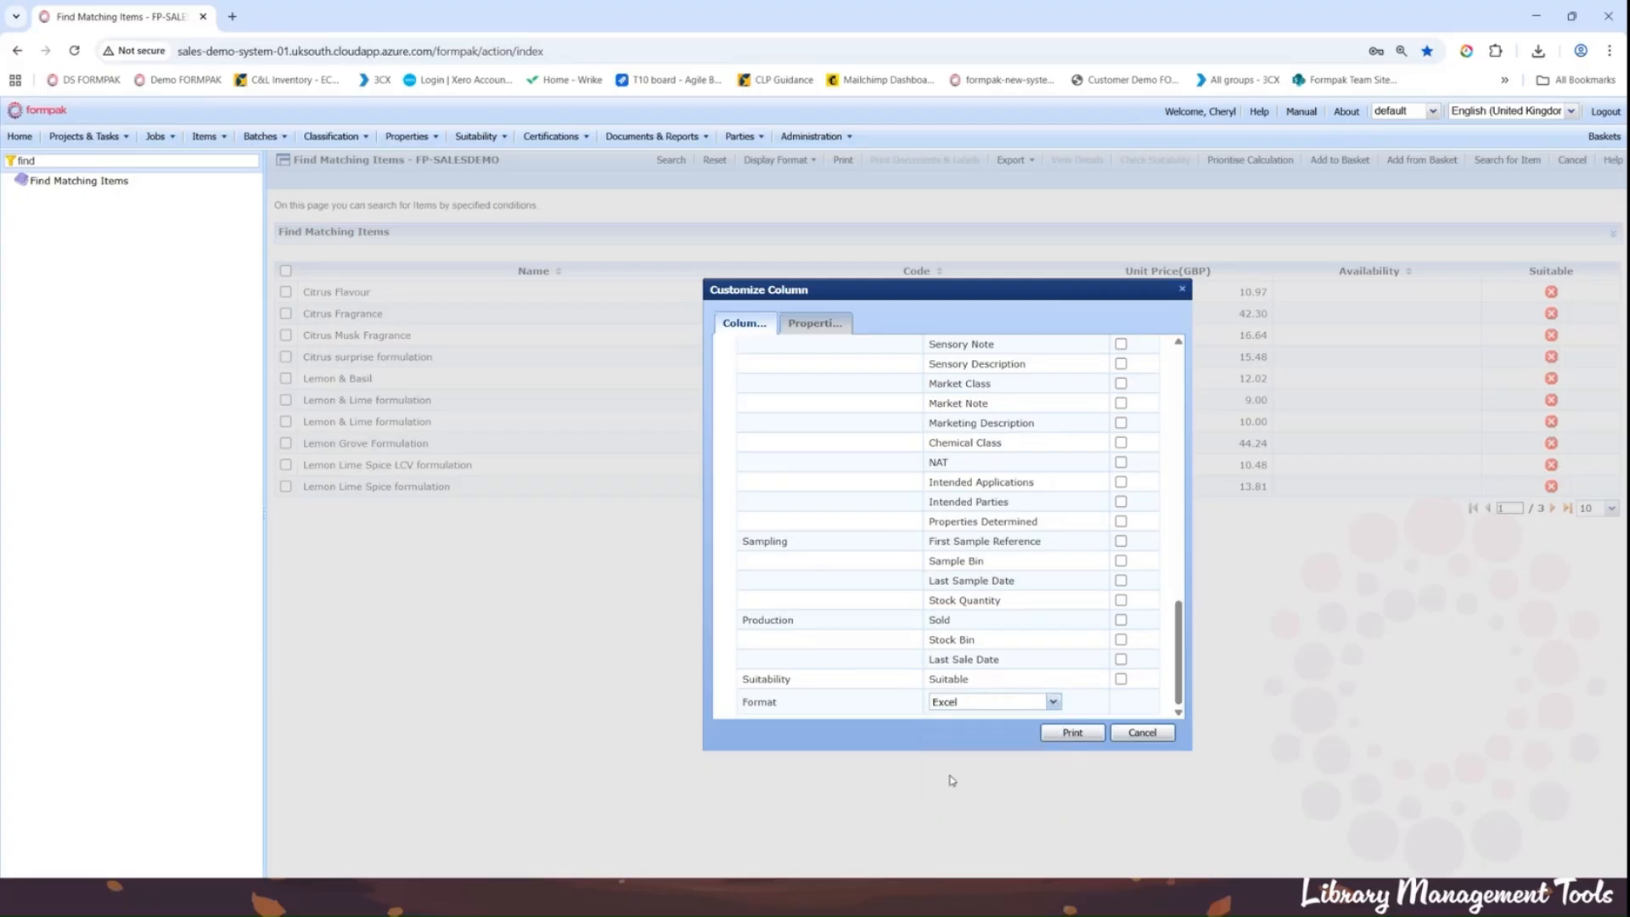
left_click(1071, 733)
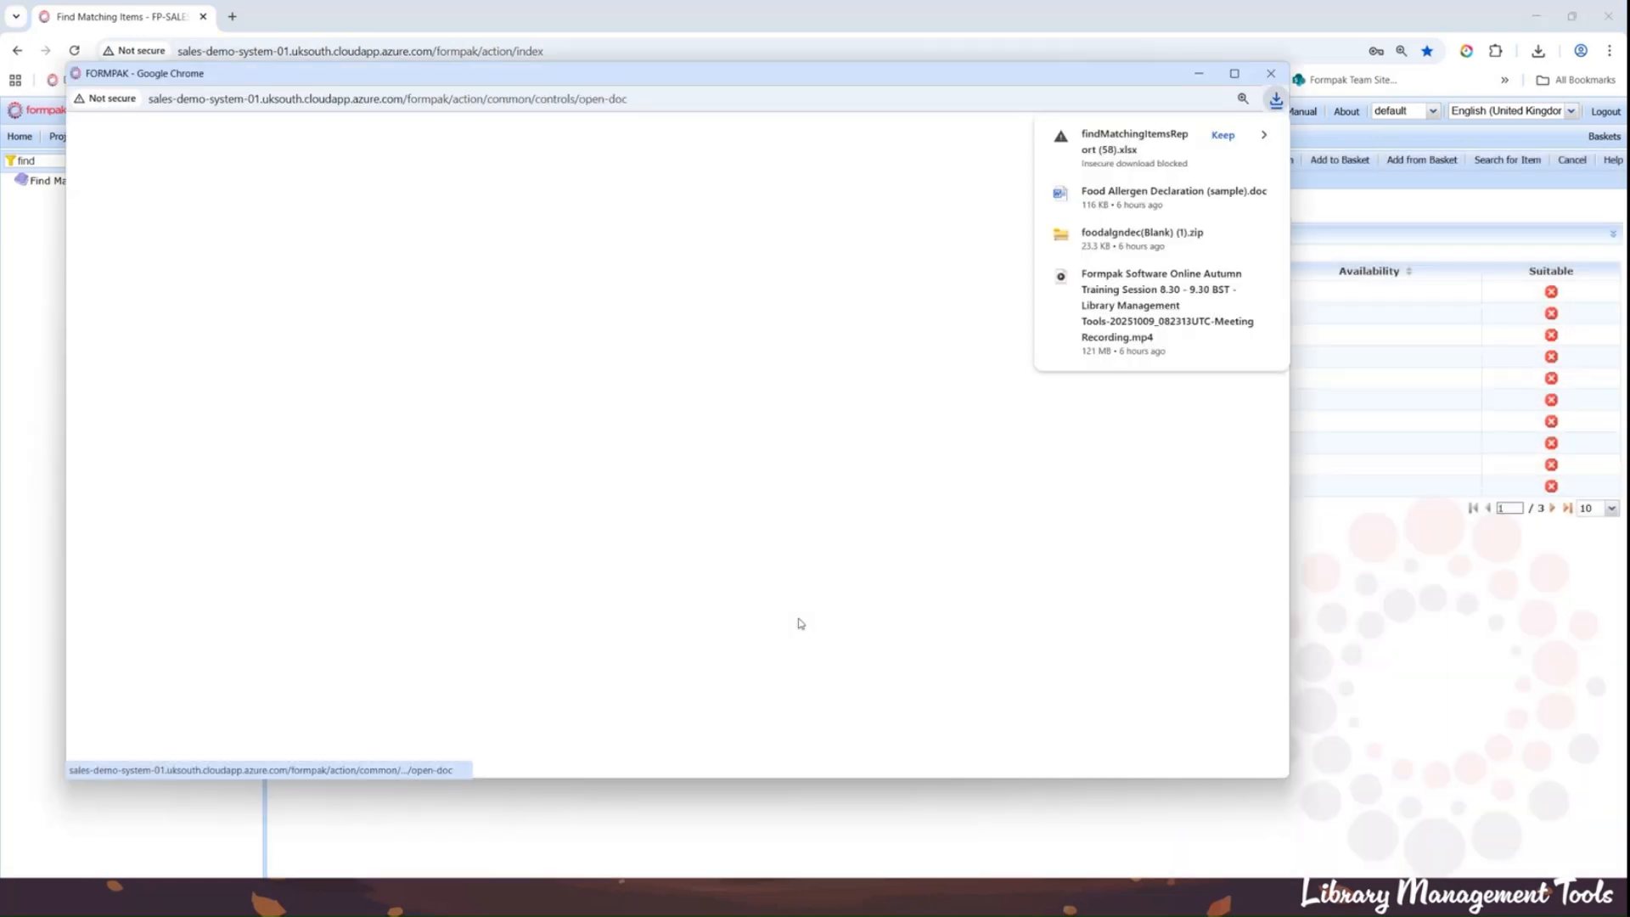
Step: Keep the downloaded findMatchingItemsReport file, examine its search criteria and results in Excel, and close it
left_click(1222, 135)
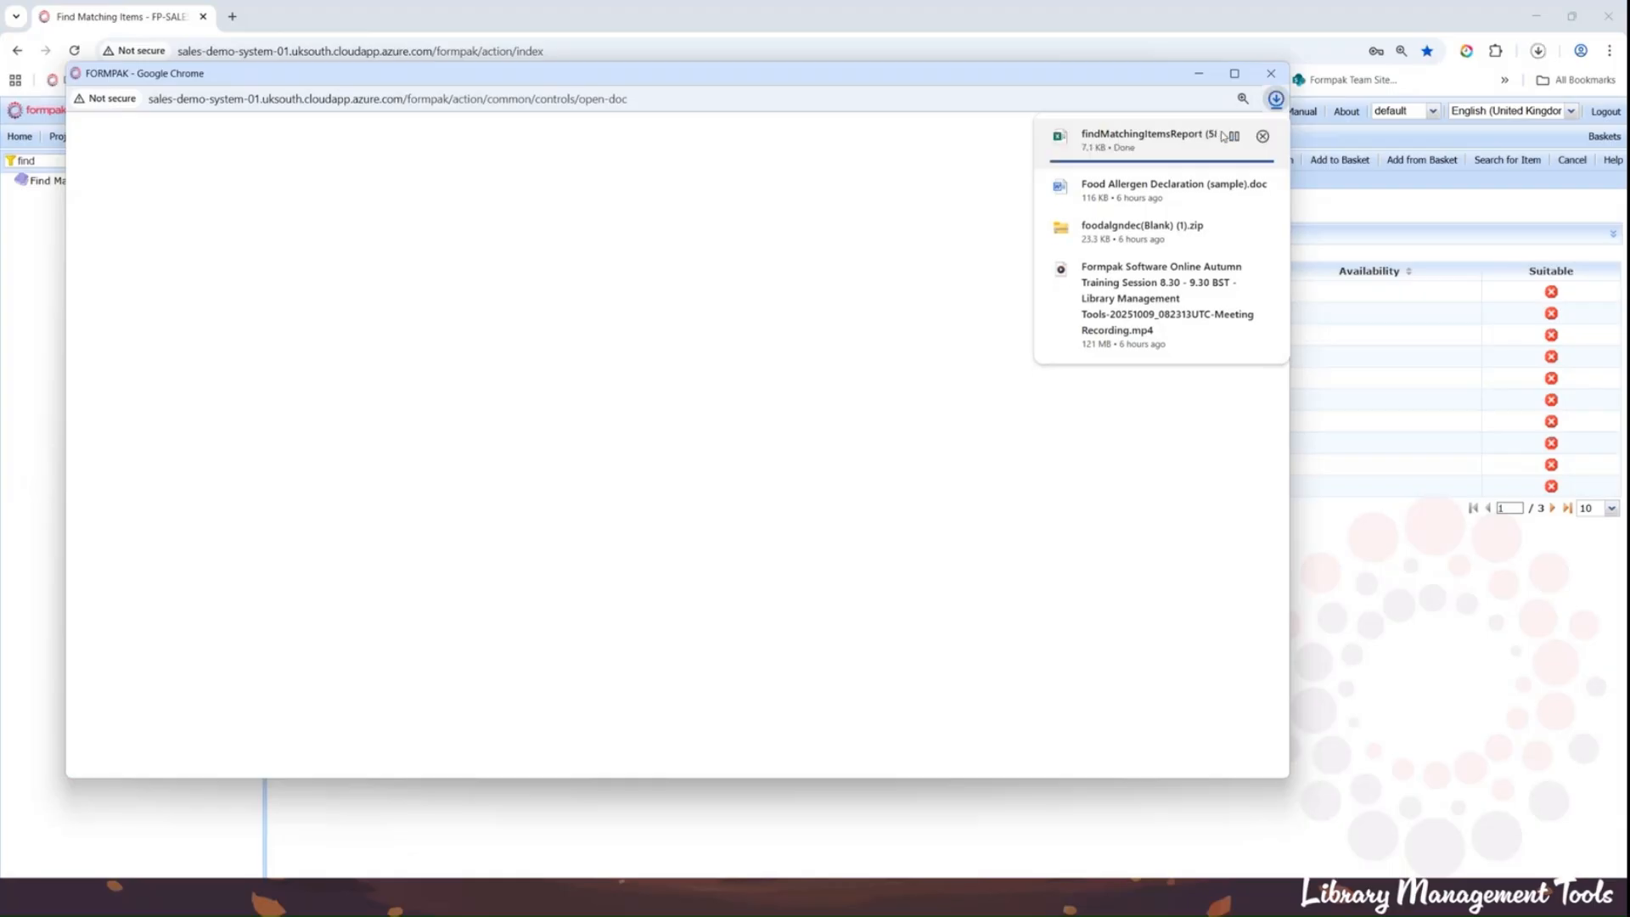
left_click(1157, 141)
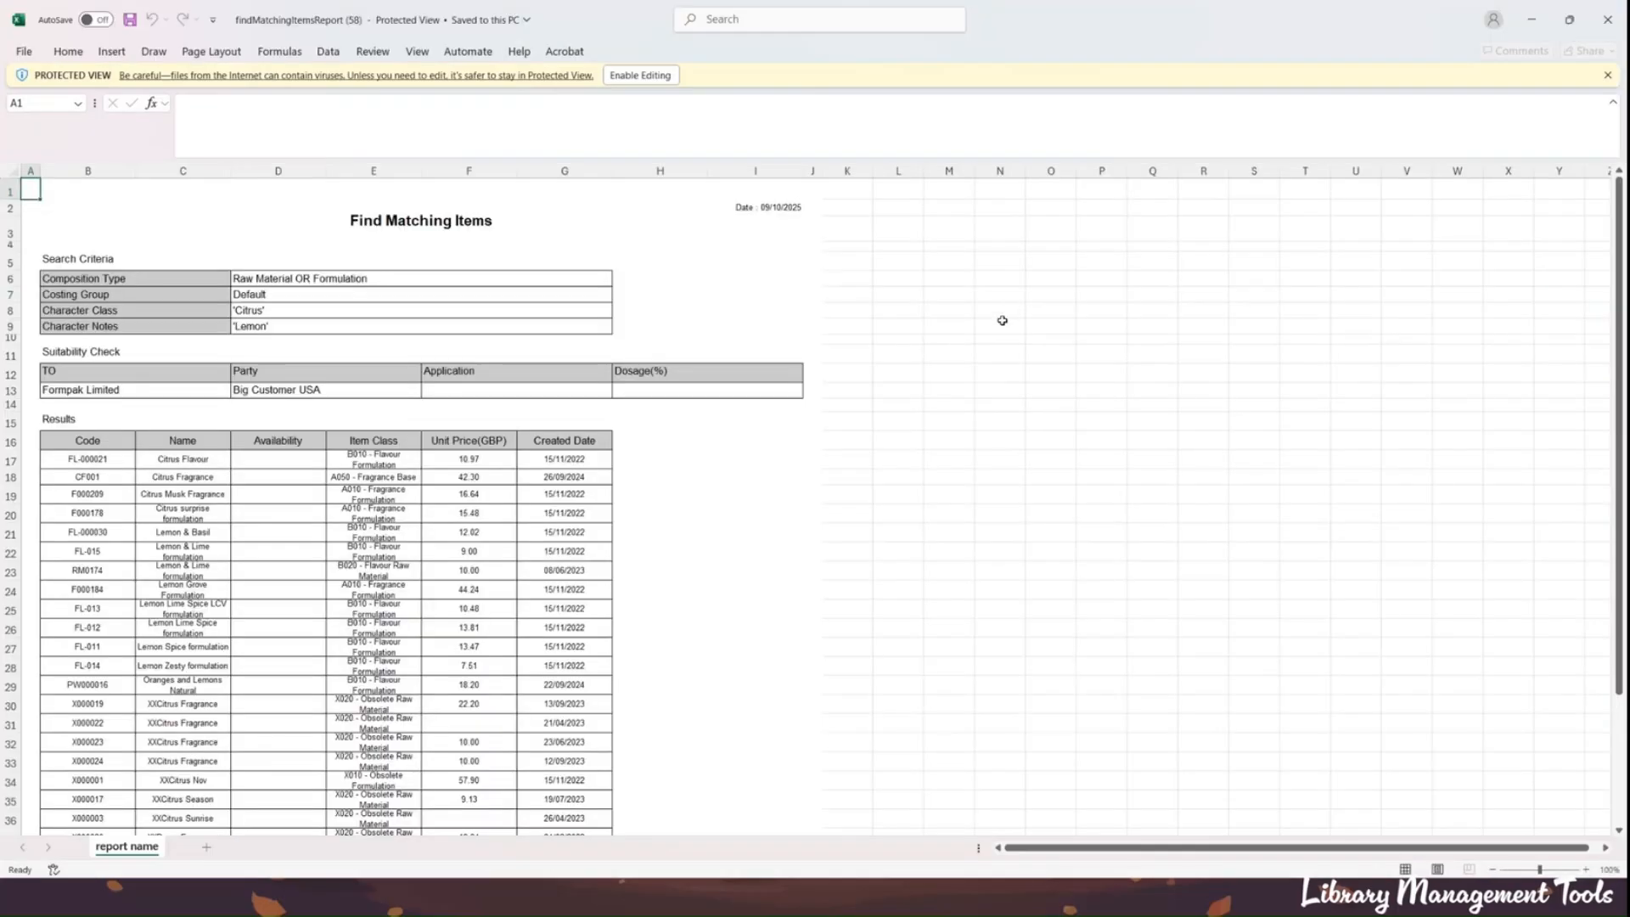
scroll(534, 527, "down", 2)
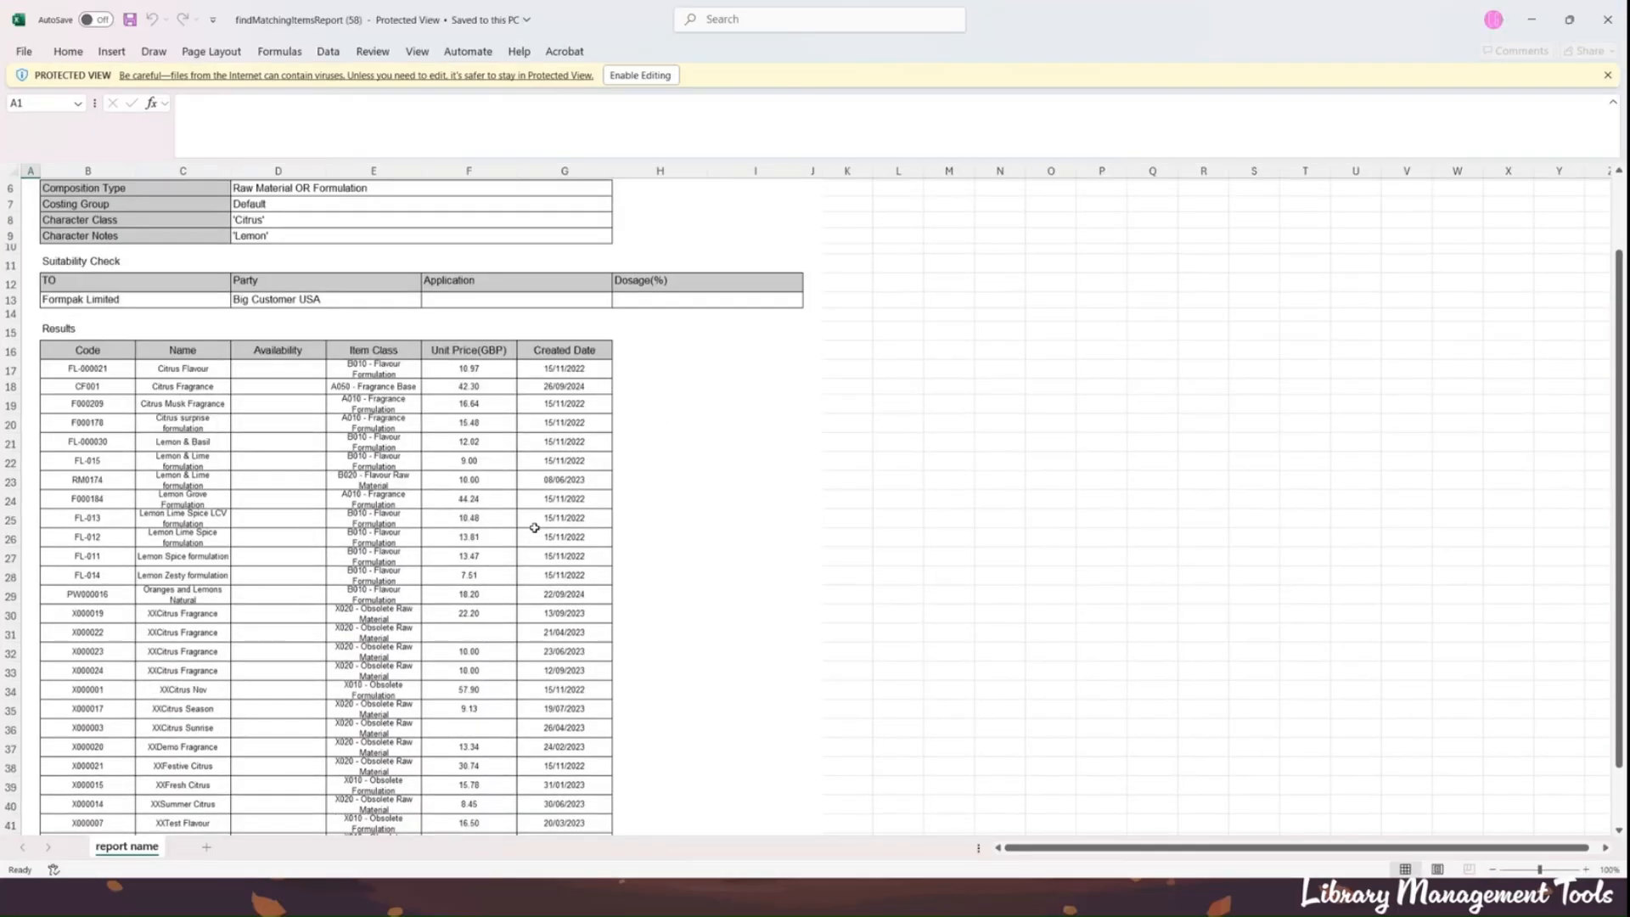
scroll(528, 525, "up", 2)
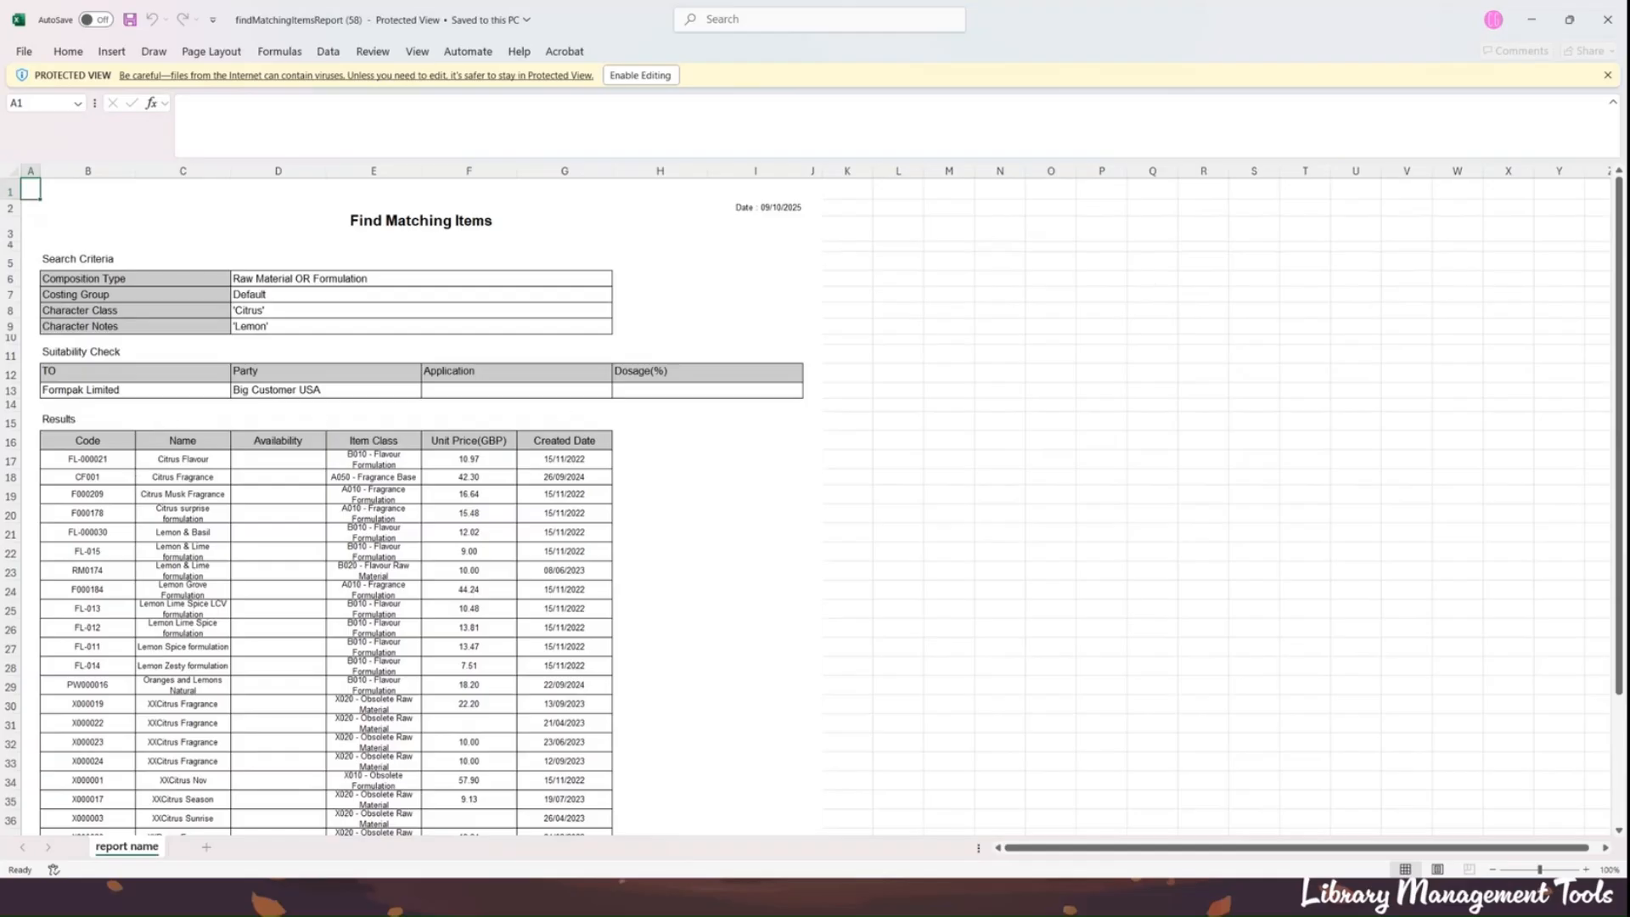
scroll(657, 433, "down", 2)
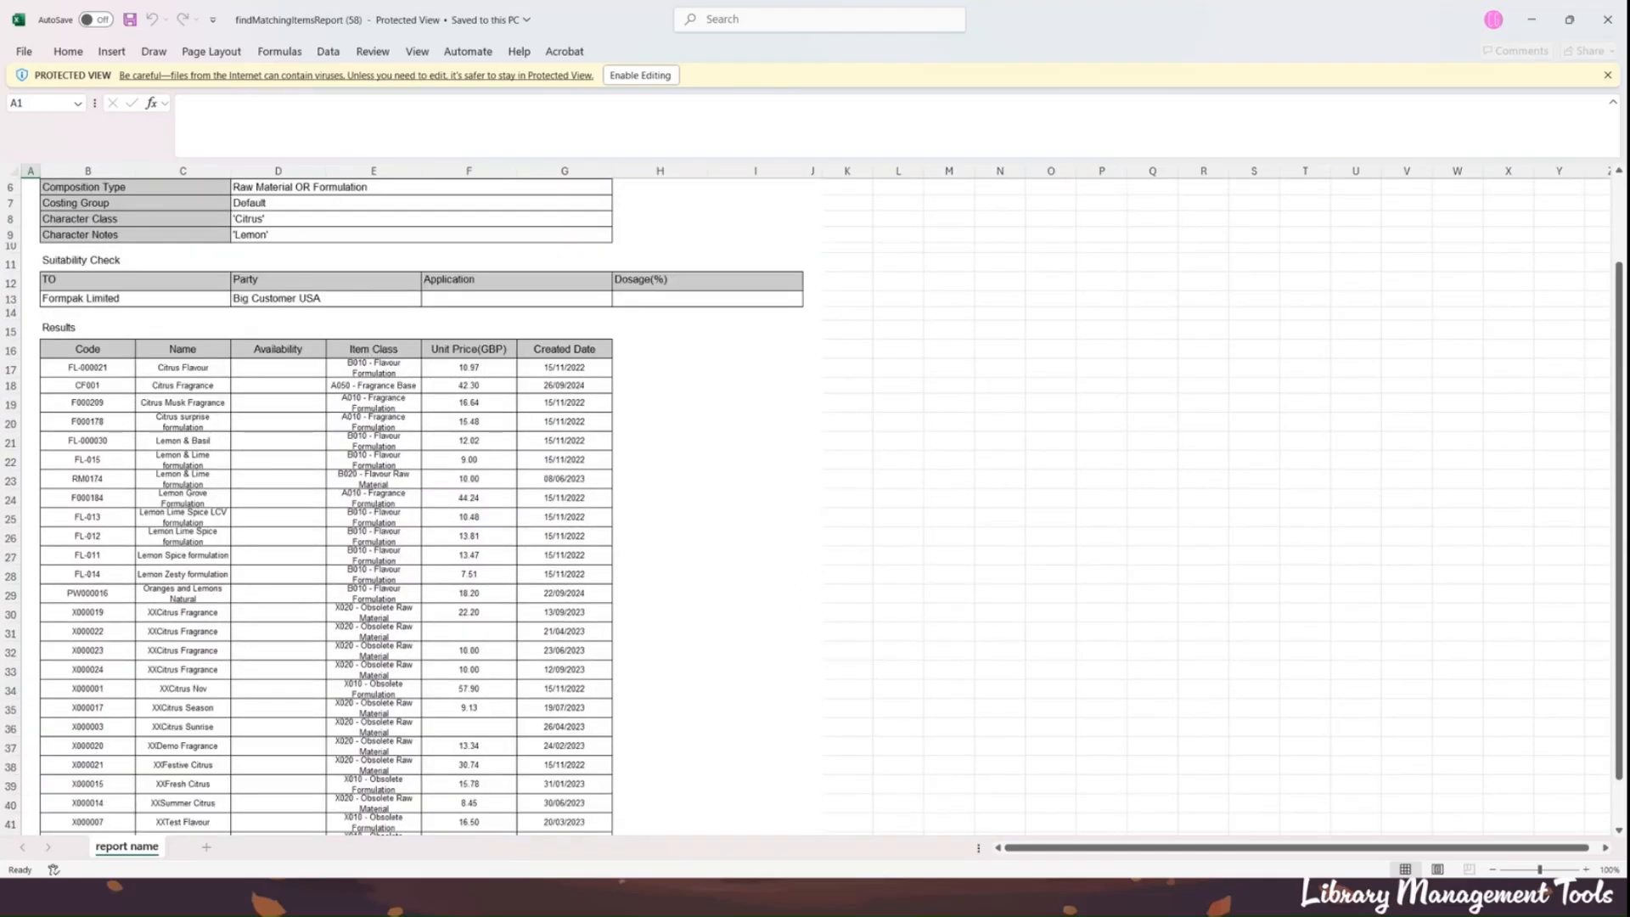
scroll(421, 506, "up", 2)
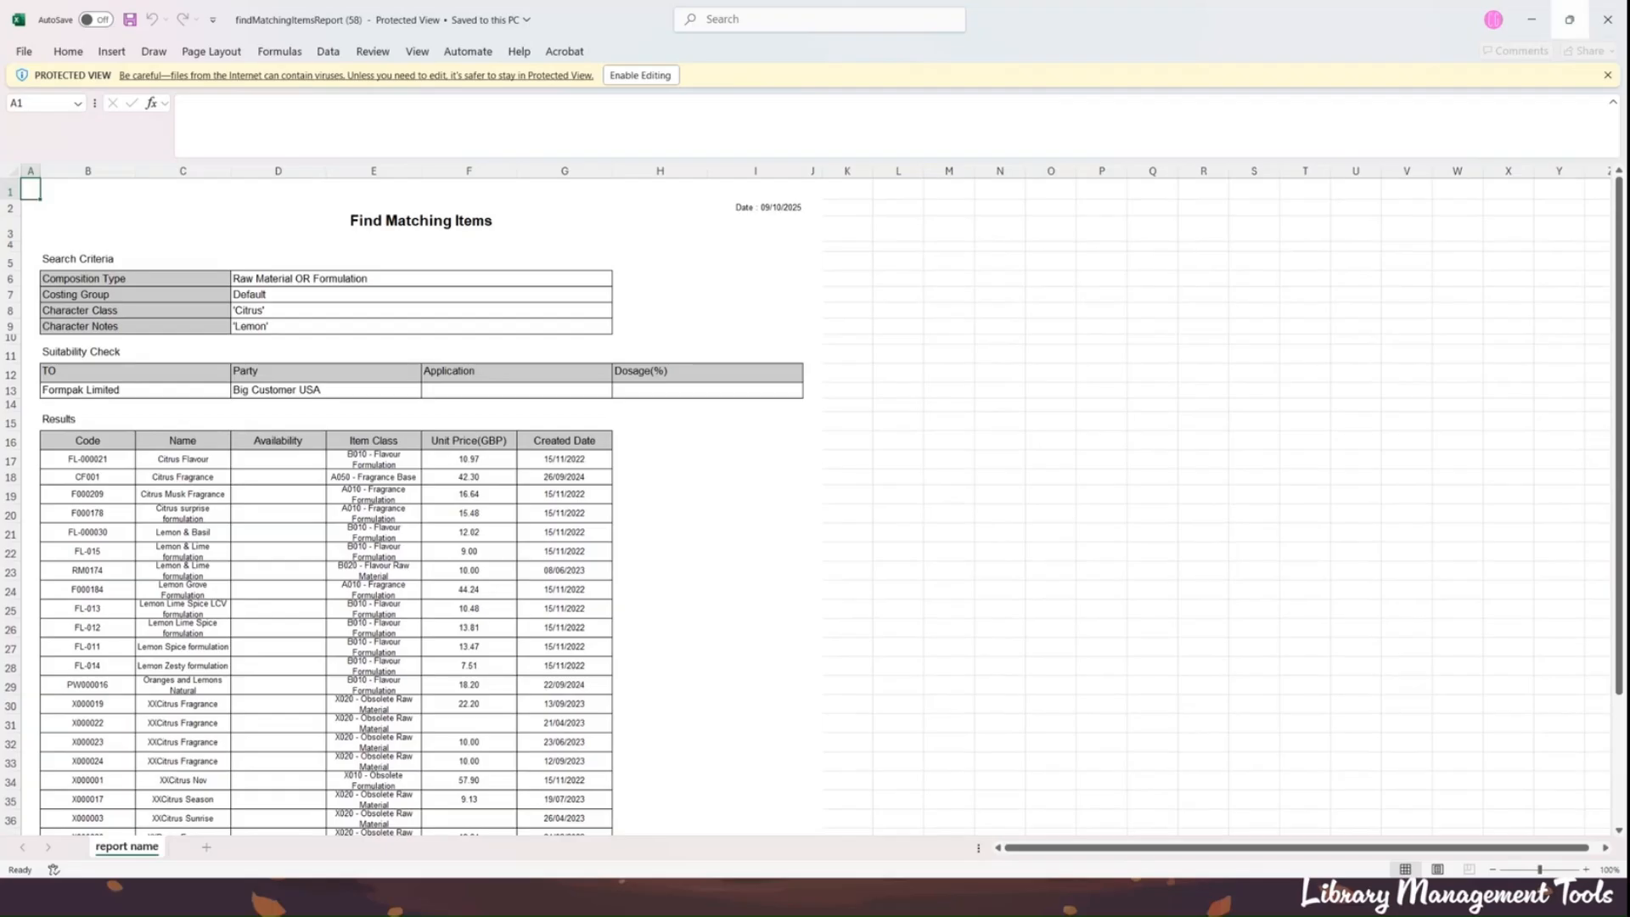
left_click(1608, 19)
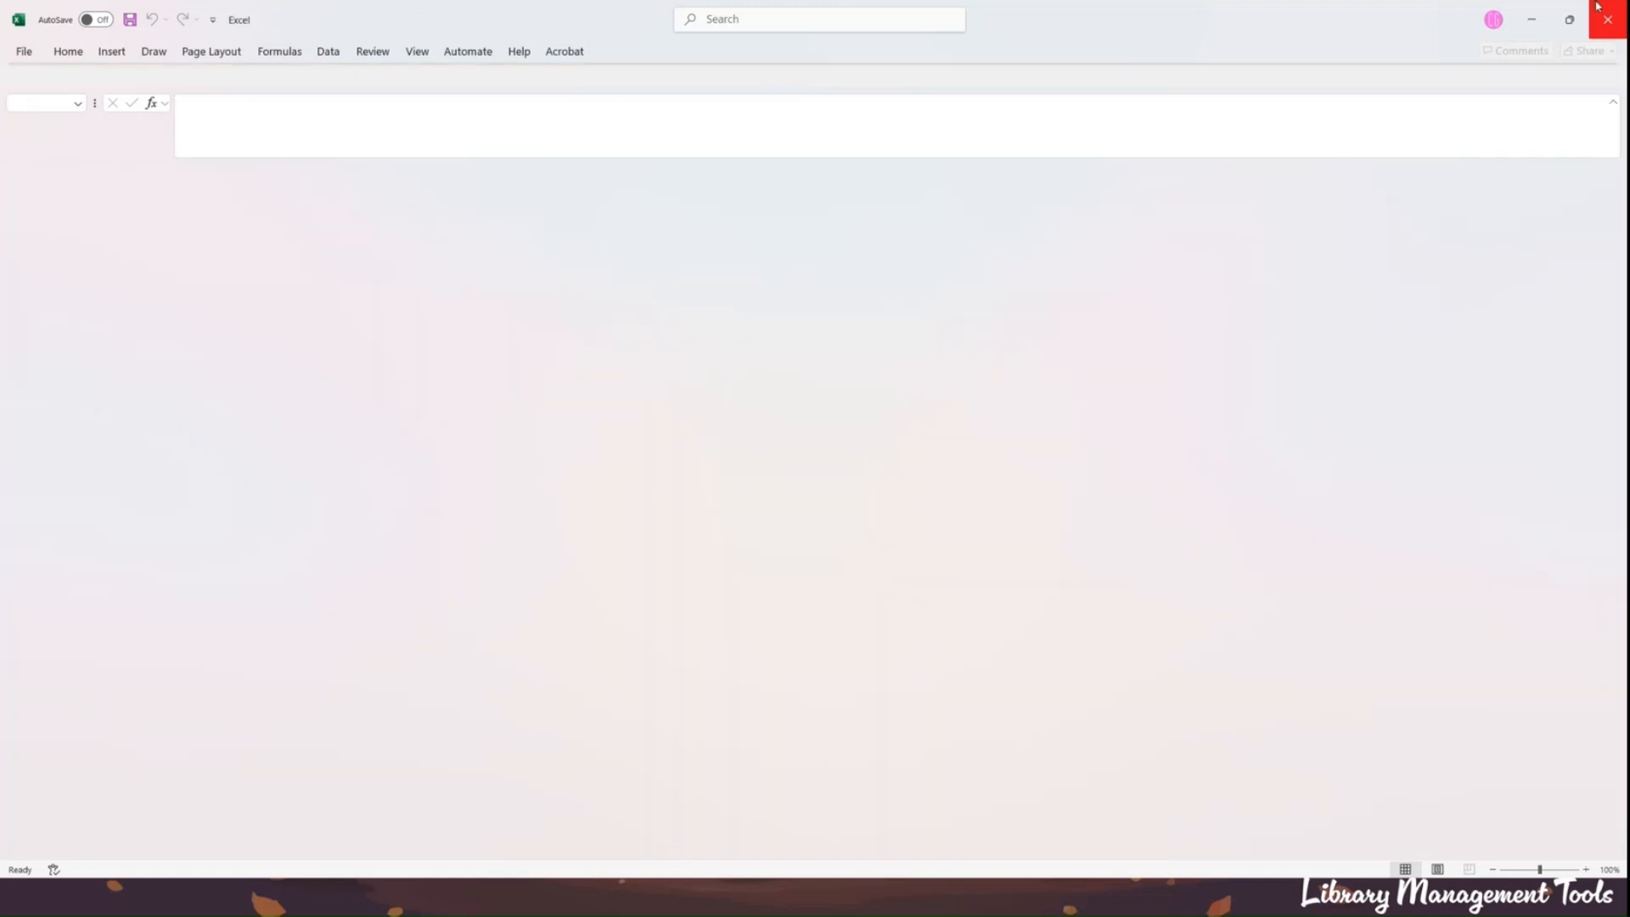
left_click(1271, 74)
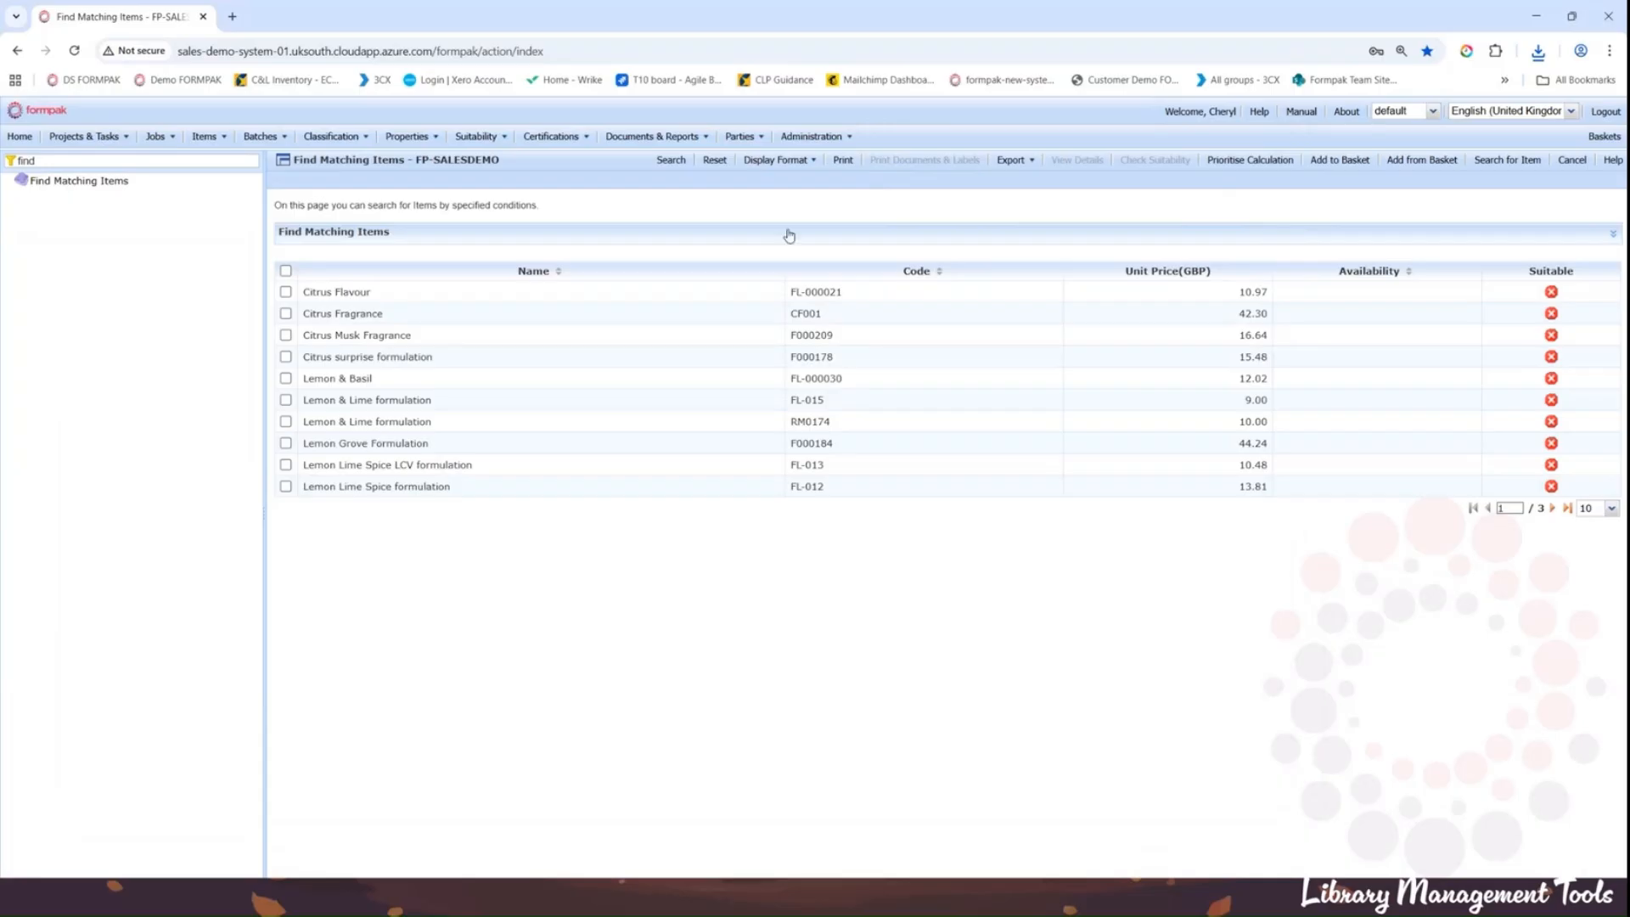
Step: Reset the search conditions and search for matching items with only the Raw Material composition type
left_click(714, 159)
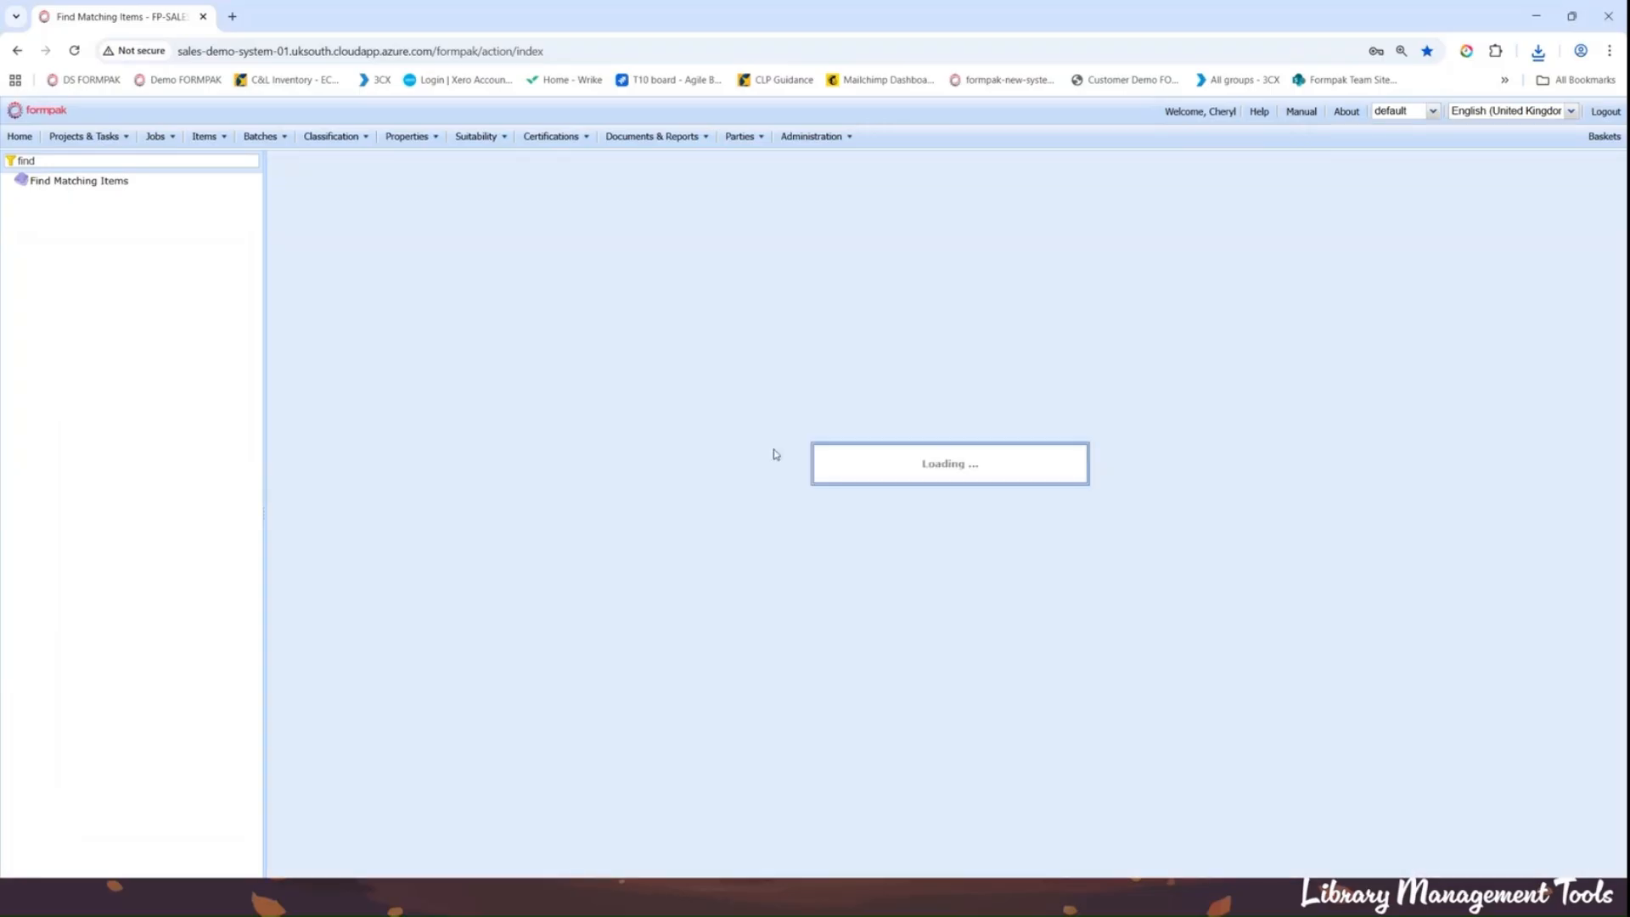
scroll(742, 506, "down", 1)
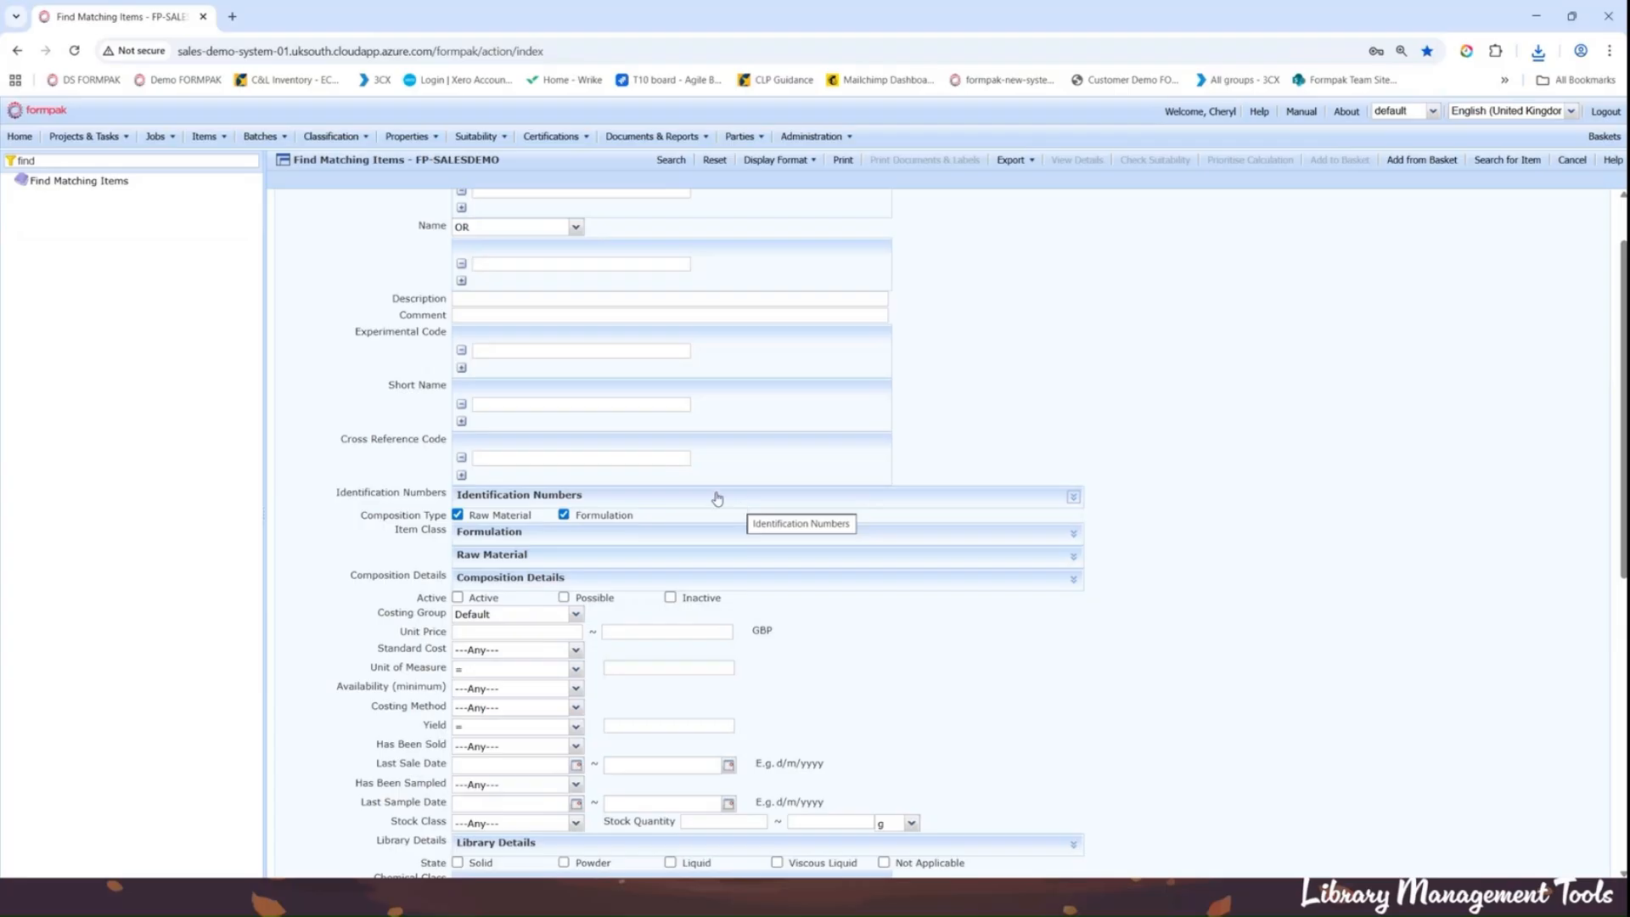
left_click(564, 515)
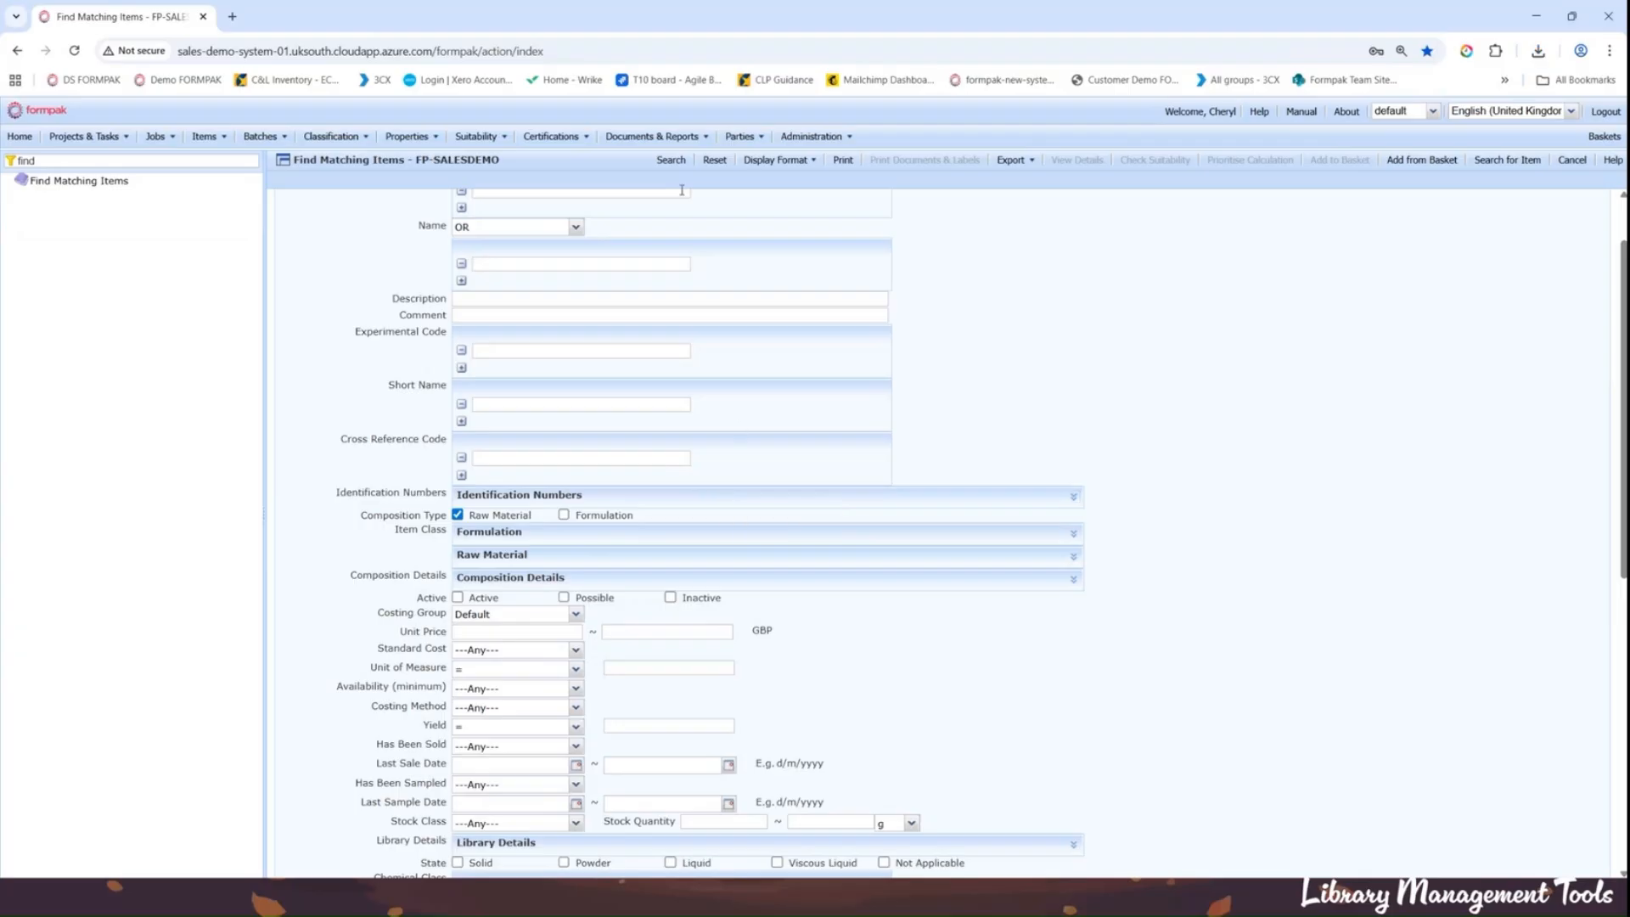
left_click(671, 161)
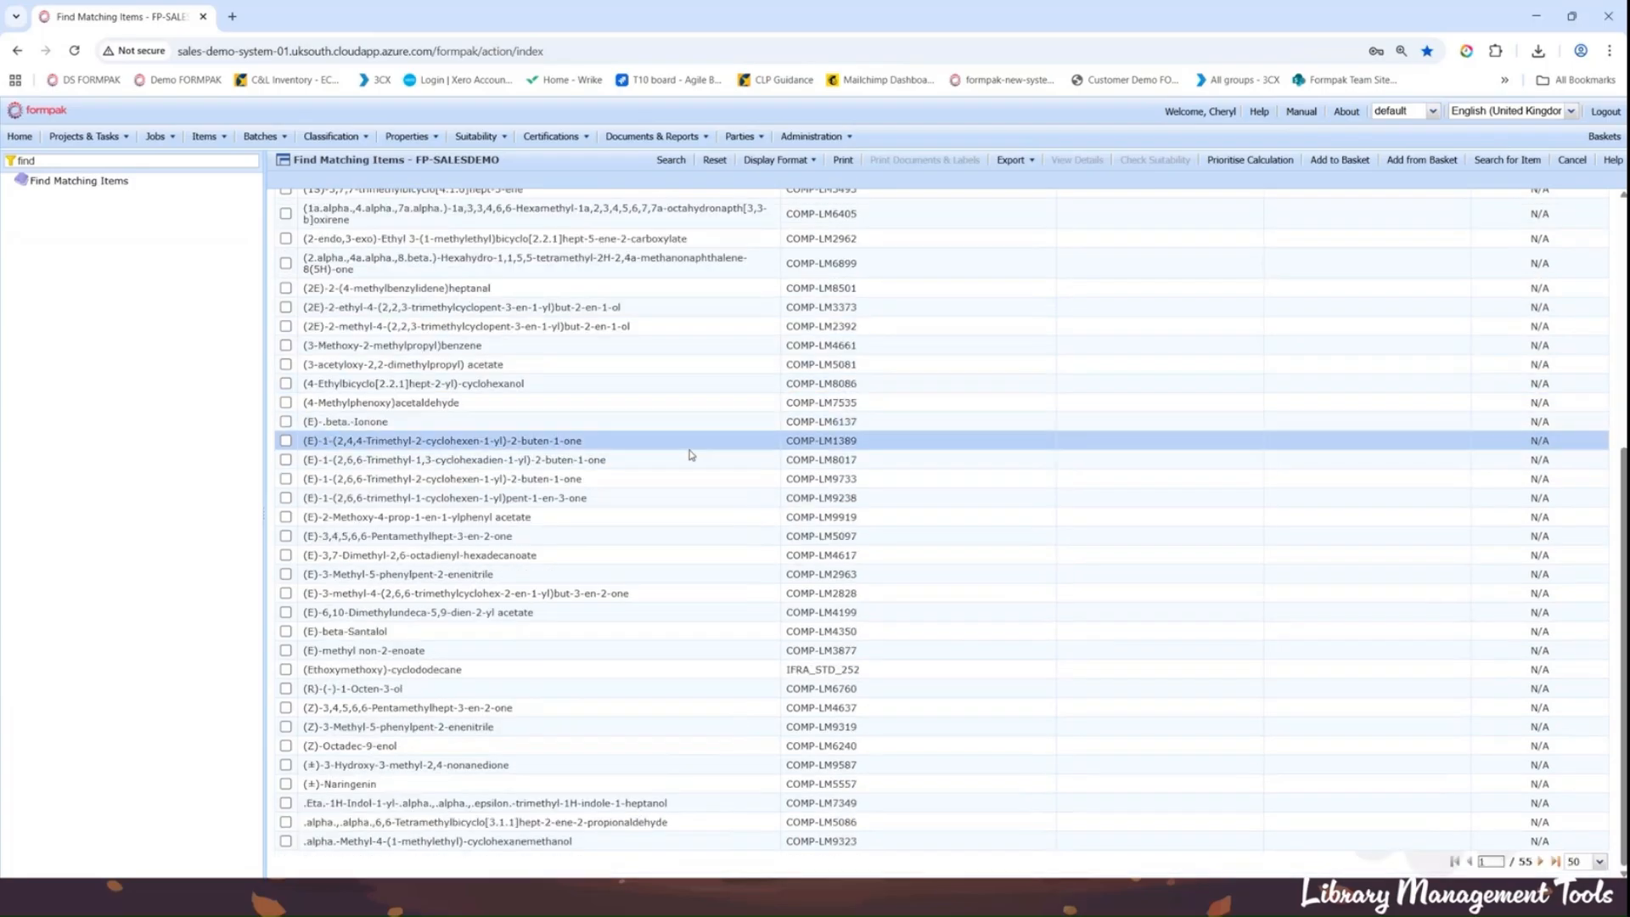
scroll(692, 446, "up", 2)
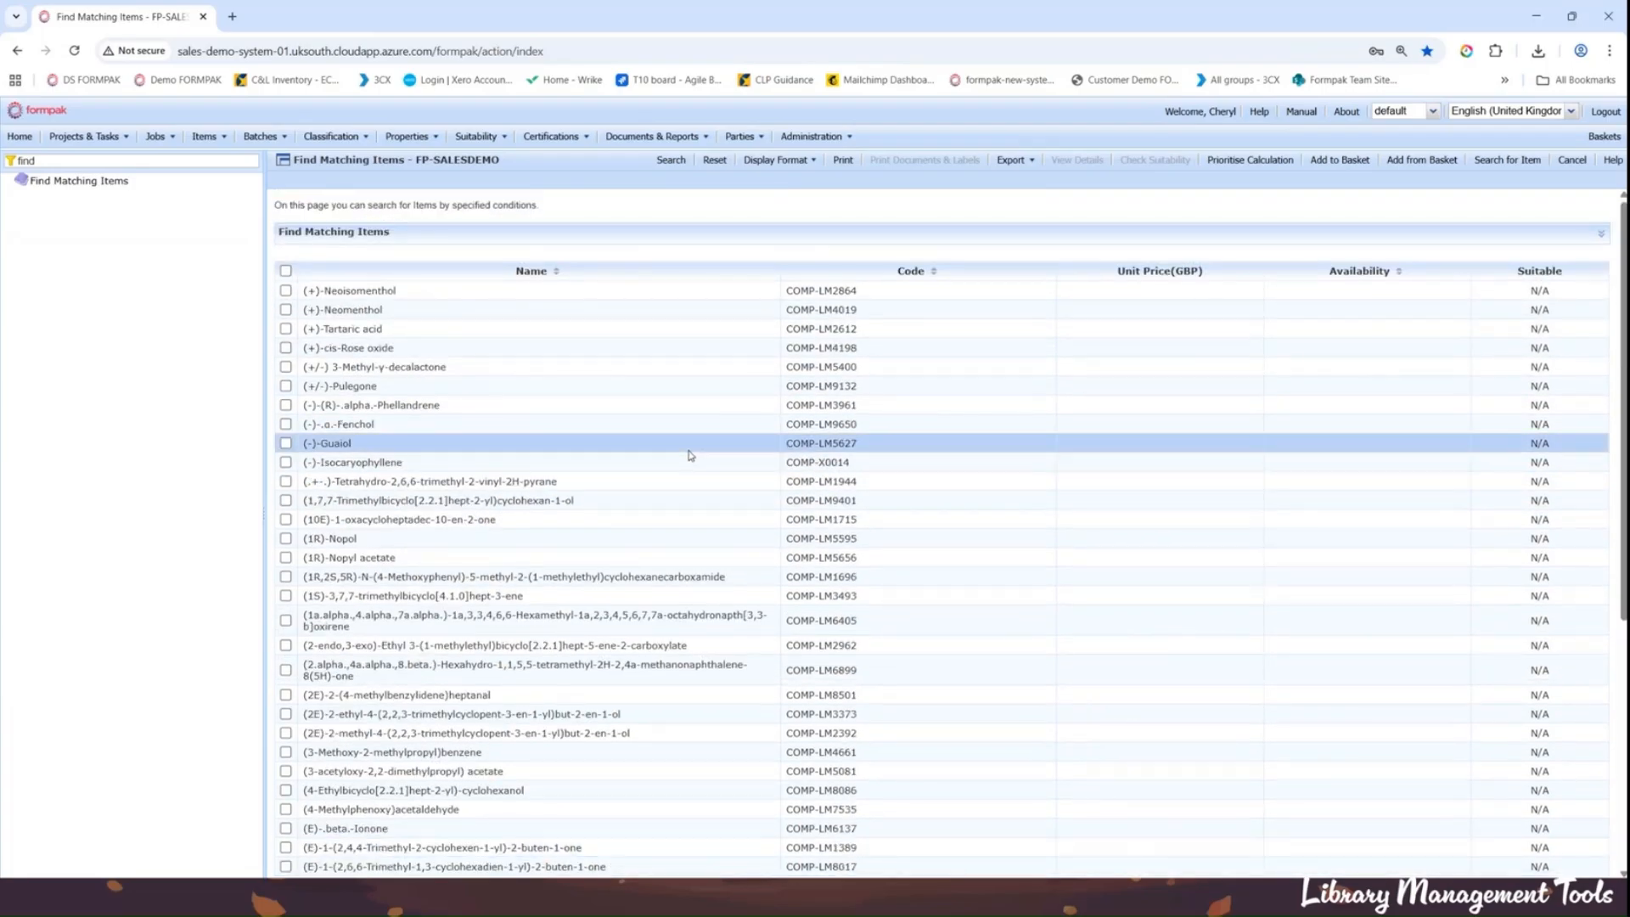
Step: Set up a printed report of the raw materials that includes the CAS Number, EC Number and FEMA GRAS Number columns
left_click(842, 161)
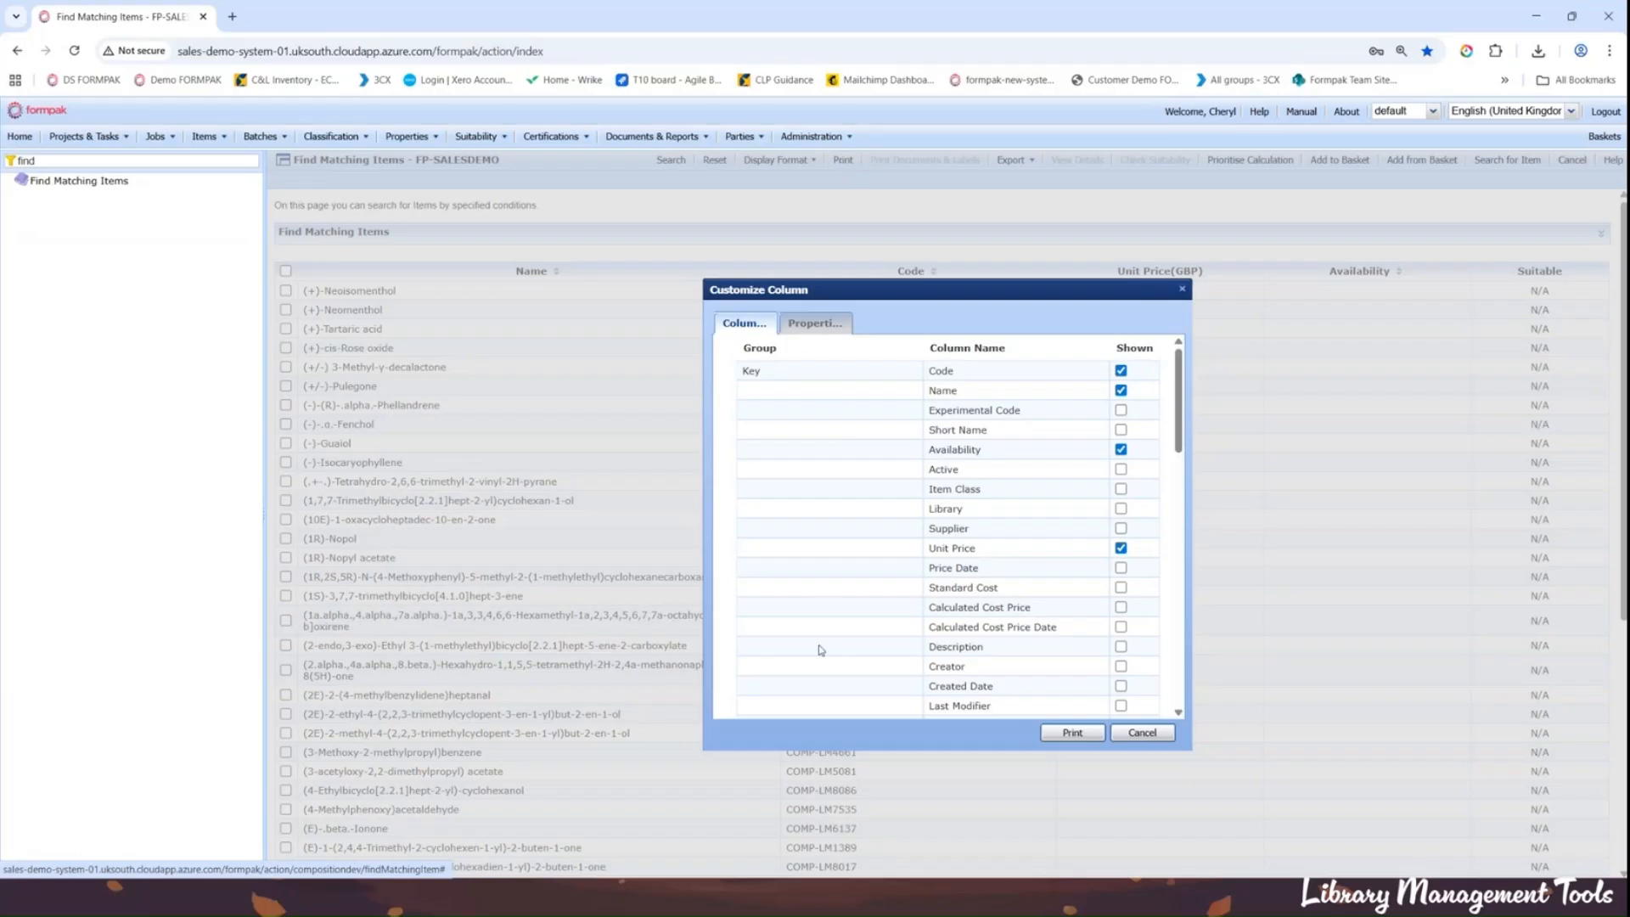
scroll(844, 597, "down", 2)
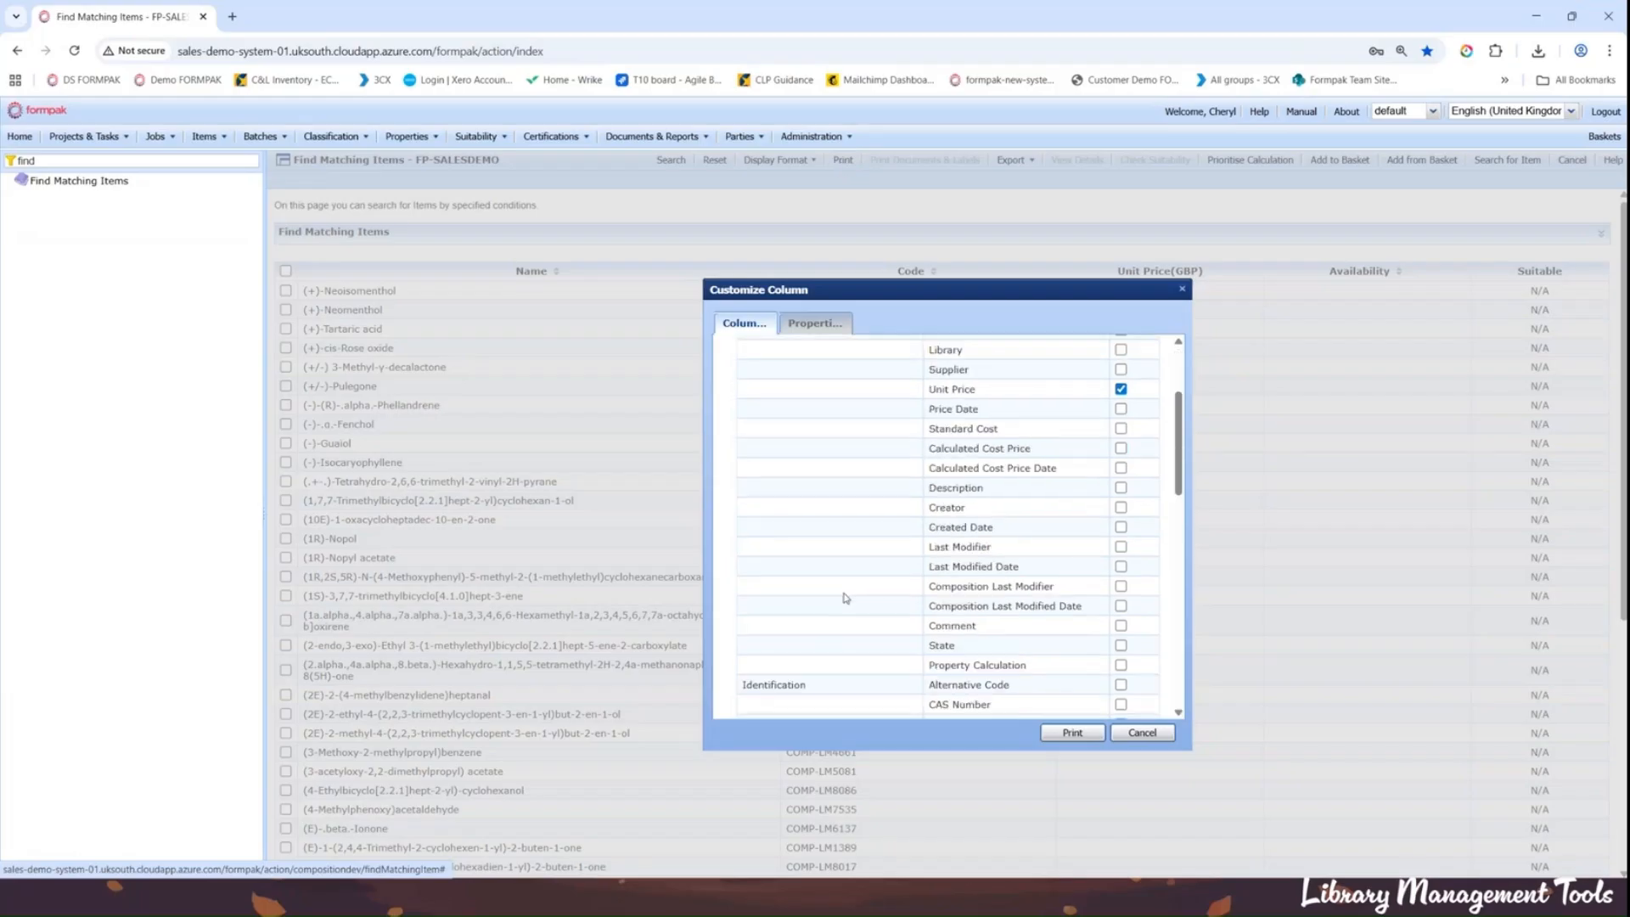
scroll(845, 598, "down", 2)
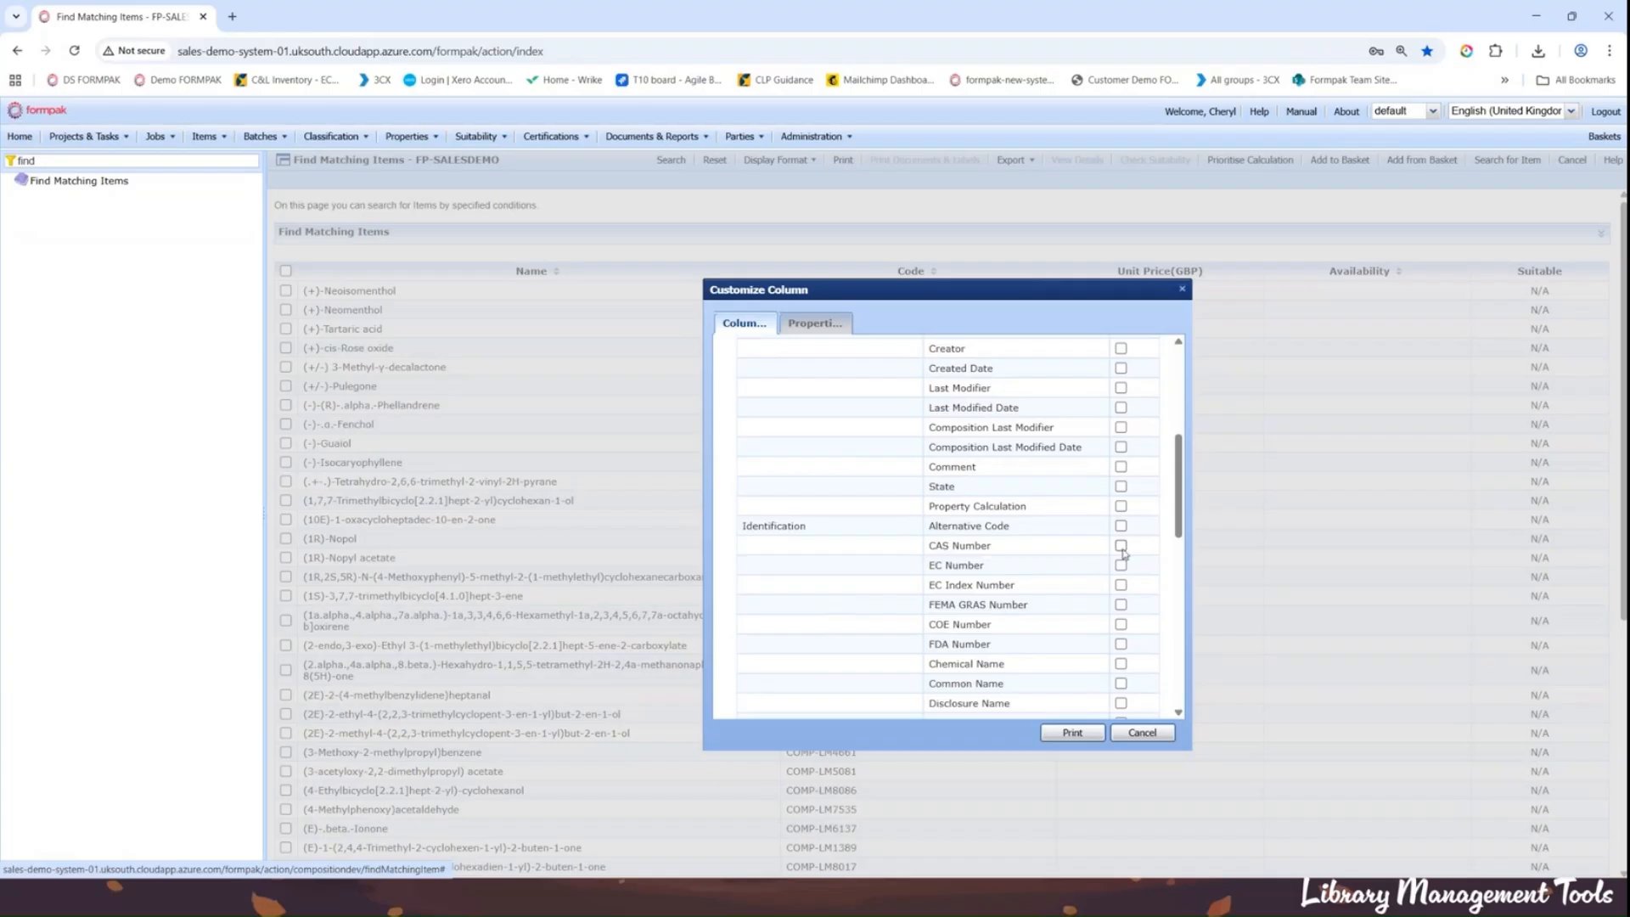
left_click(1120, 545)
left_click(1121, 564)
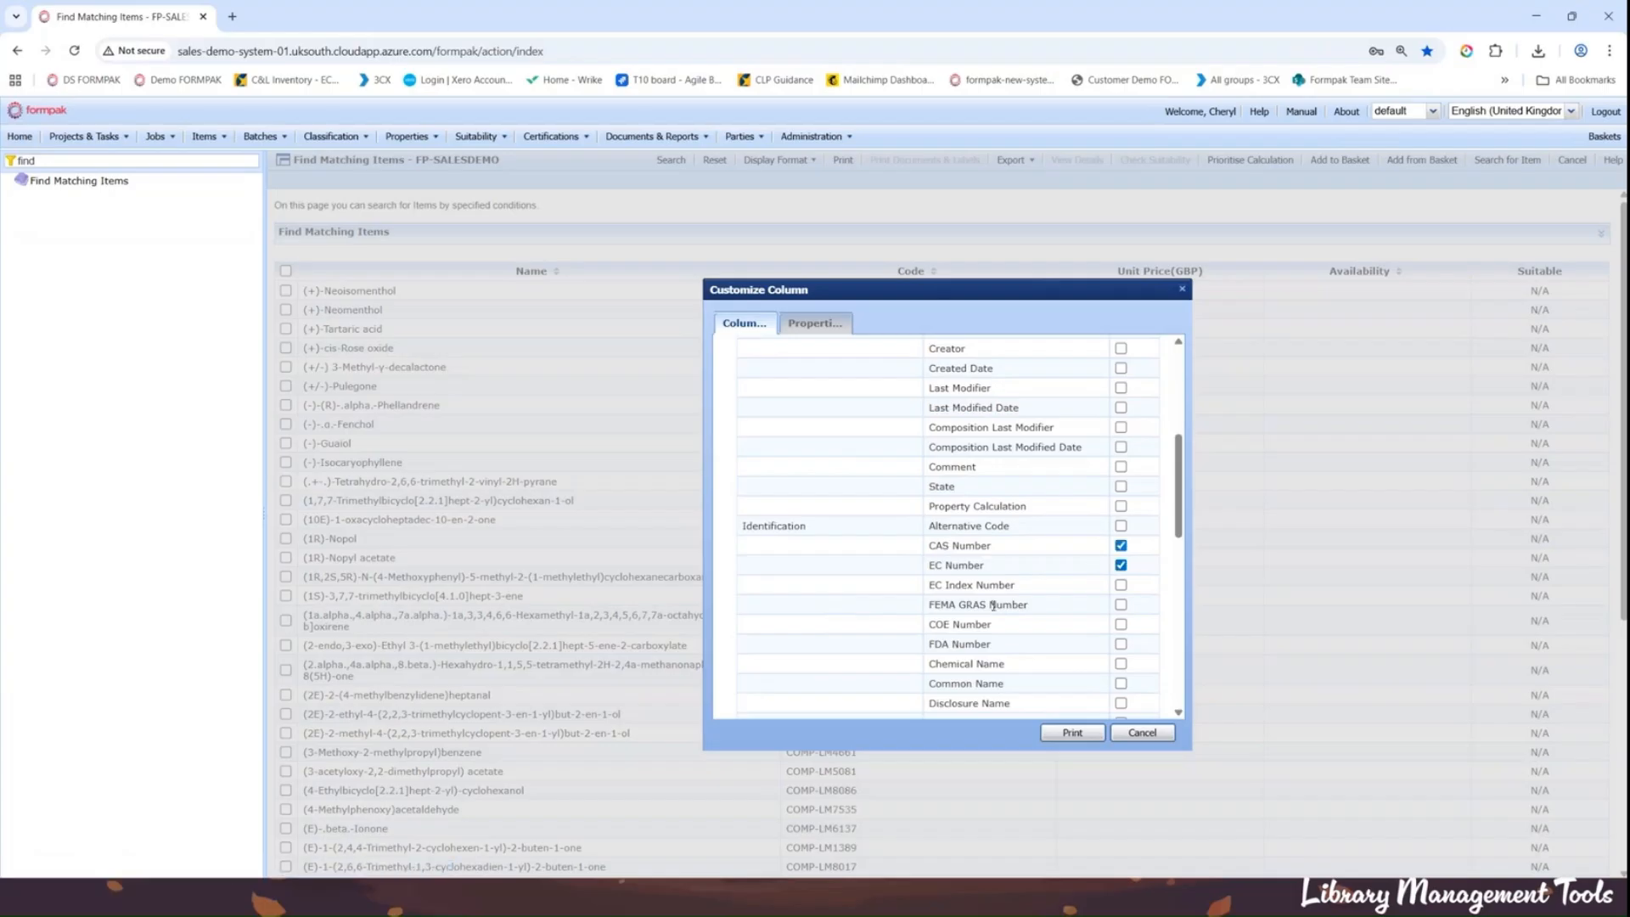
left_click(1121, 605)
Step: Add the property CLPFULLSUMM (CLP Full Hazard Summary) to the report as a shown property
left_click(811, 331)
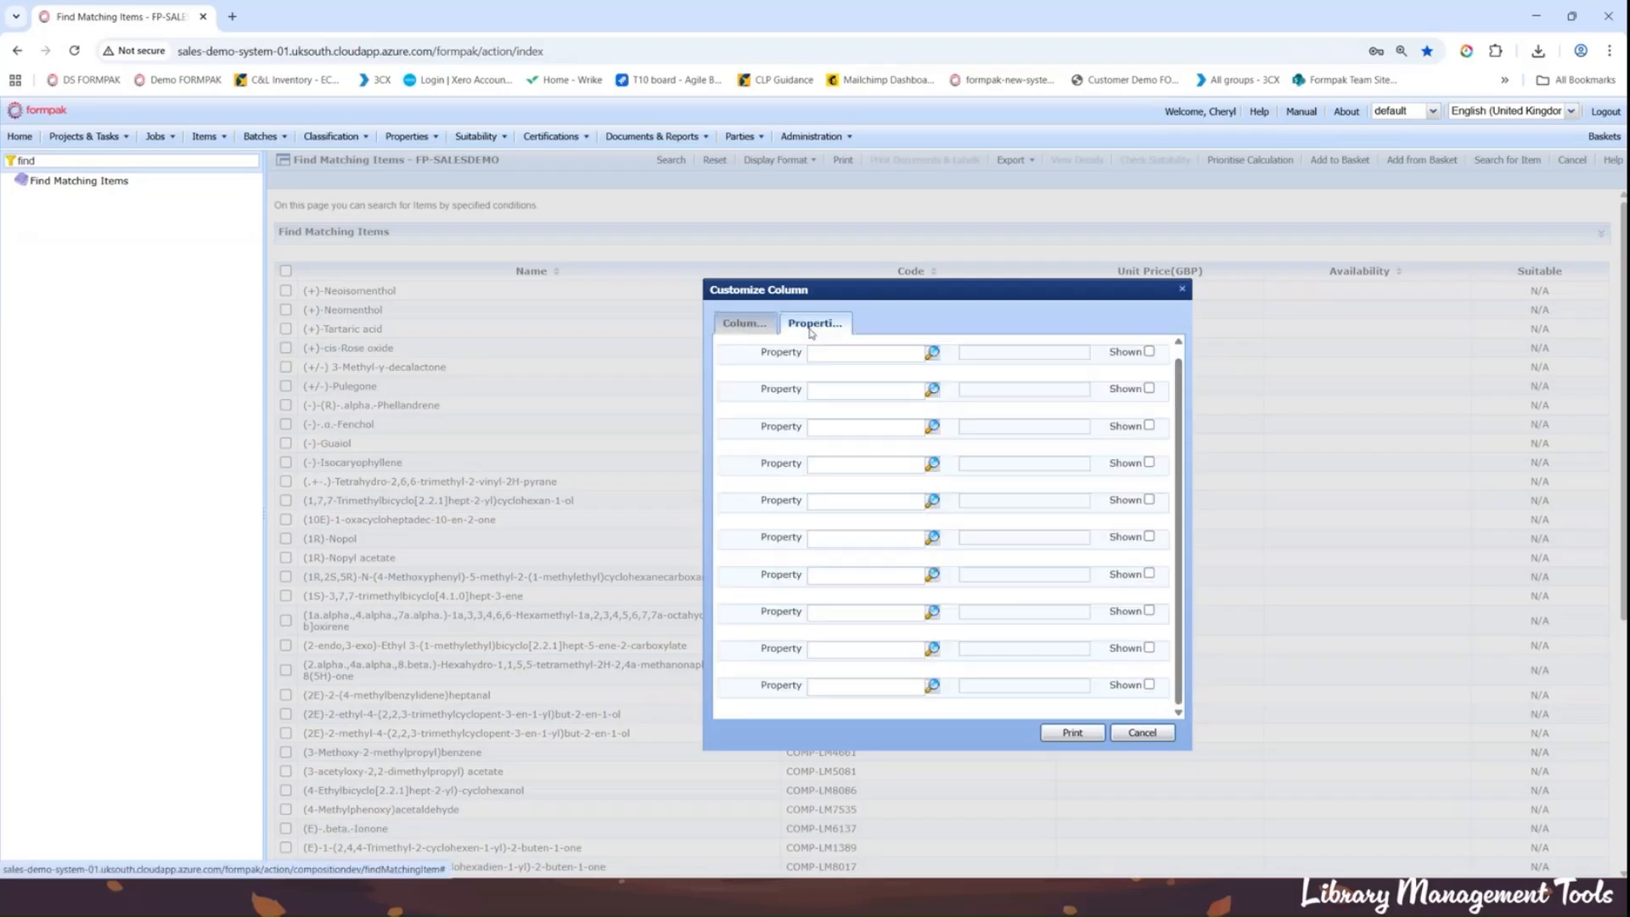
left_click(823, 355)
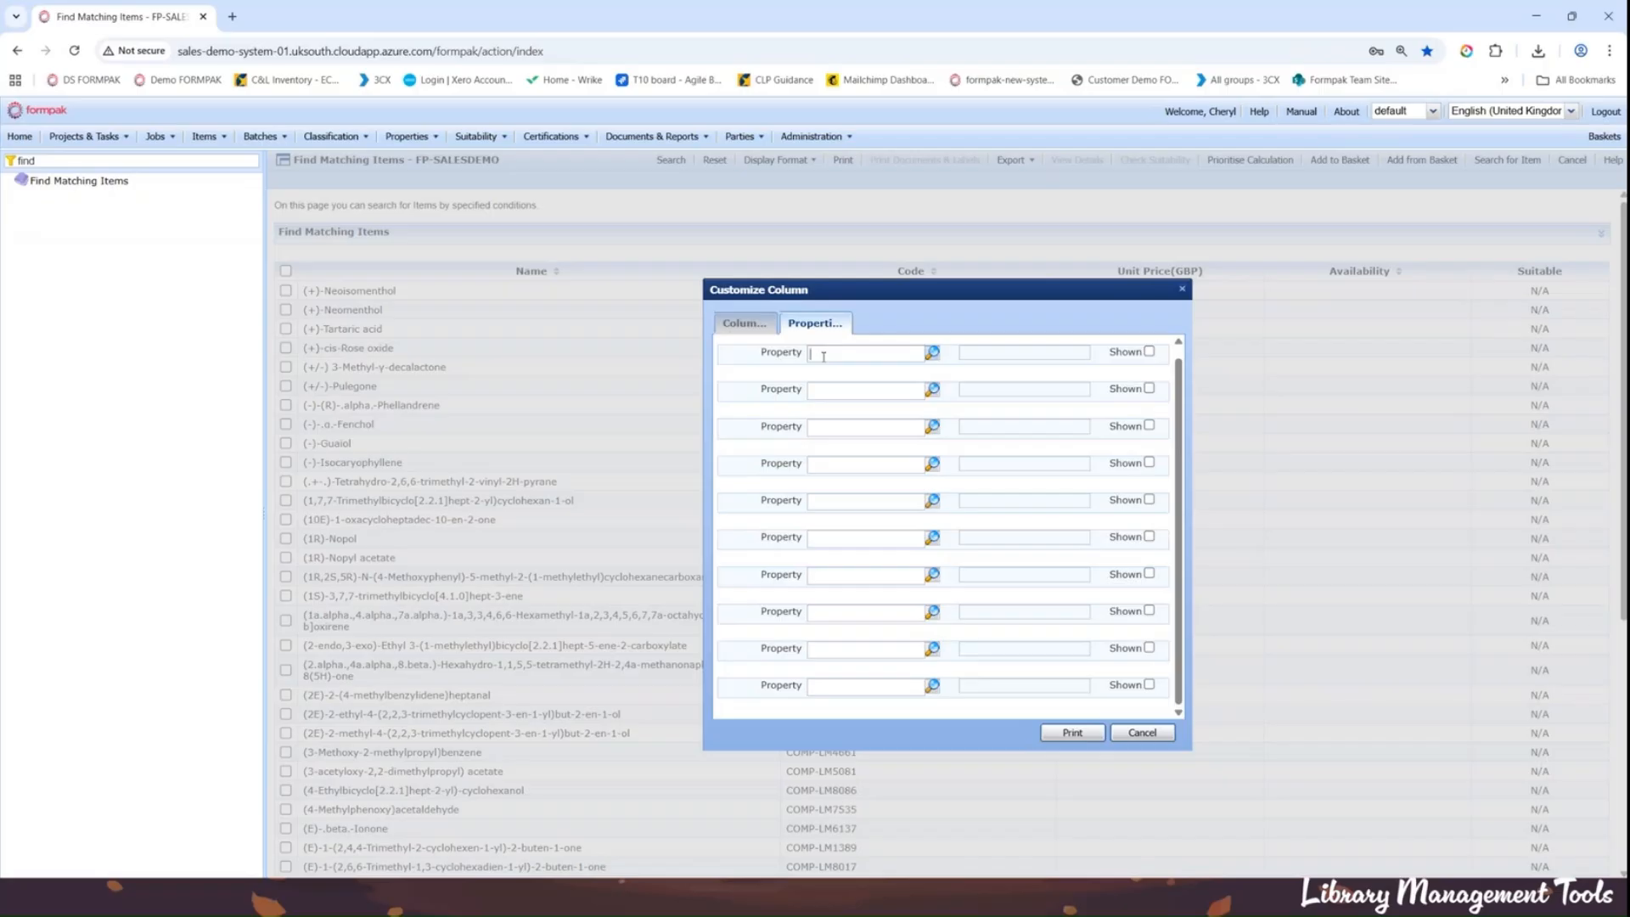
type("clpfu")
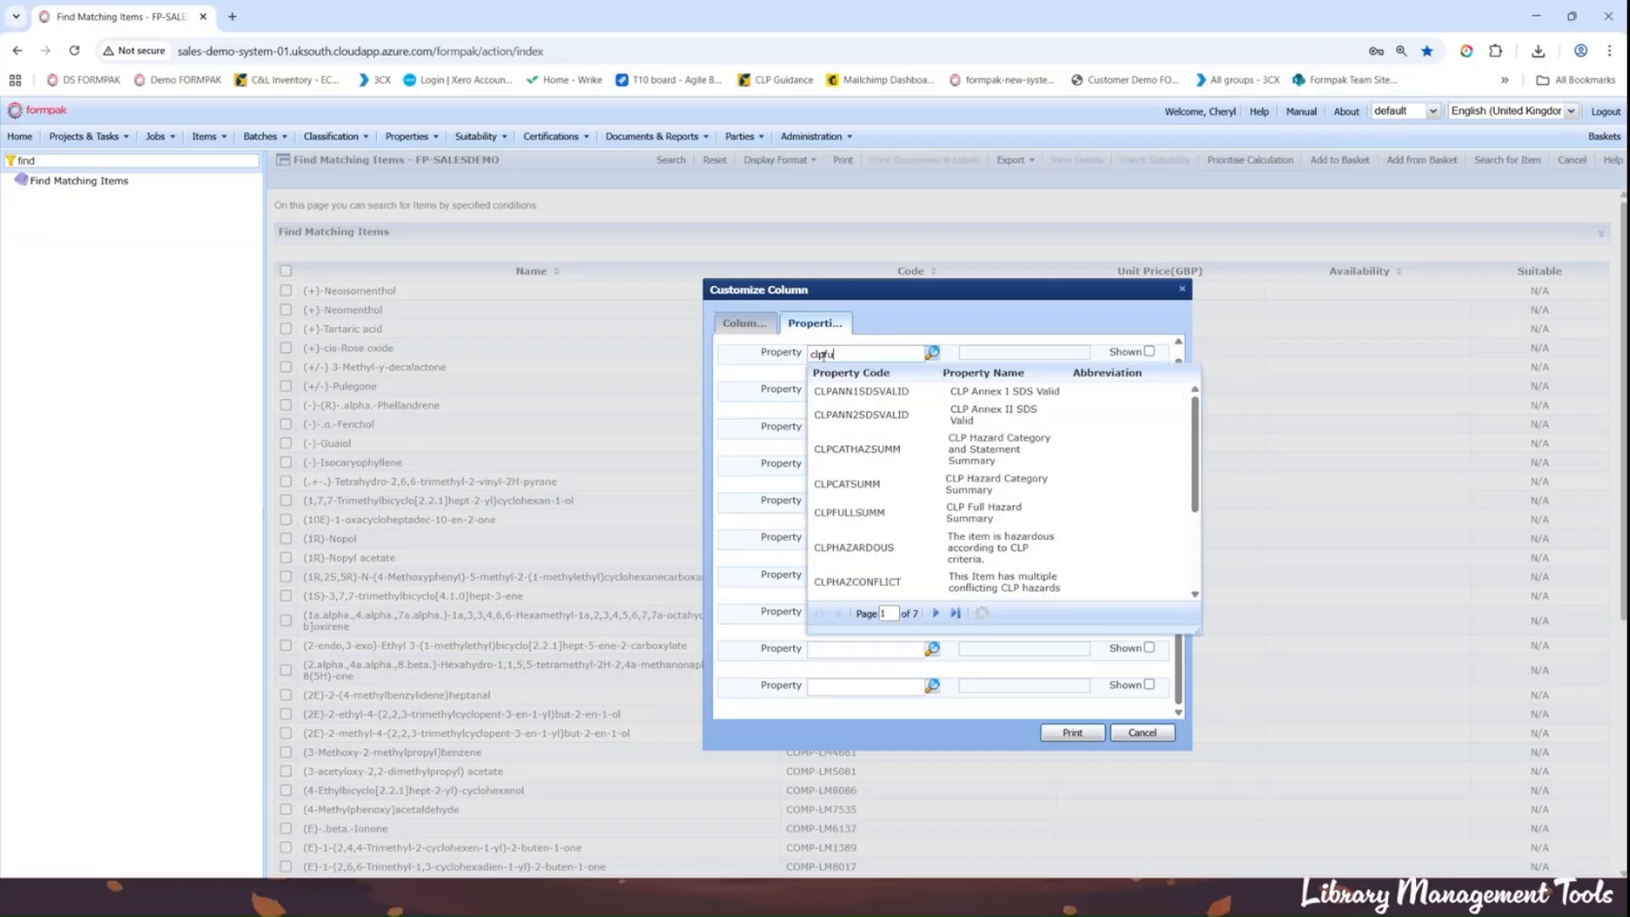
type("ll")
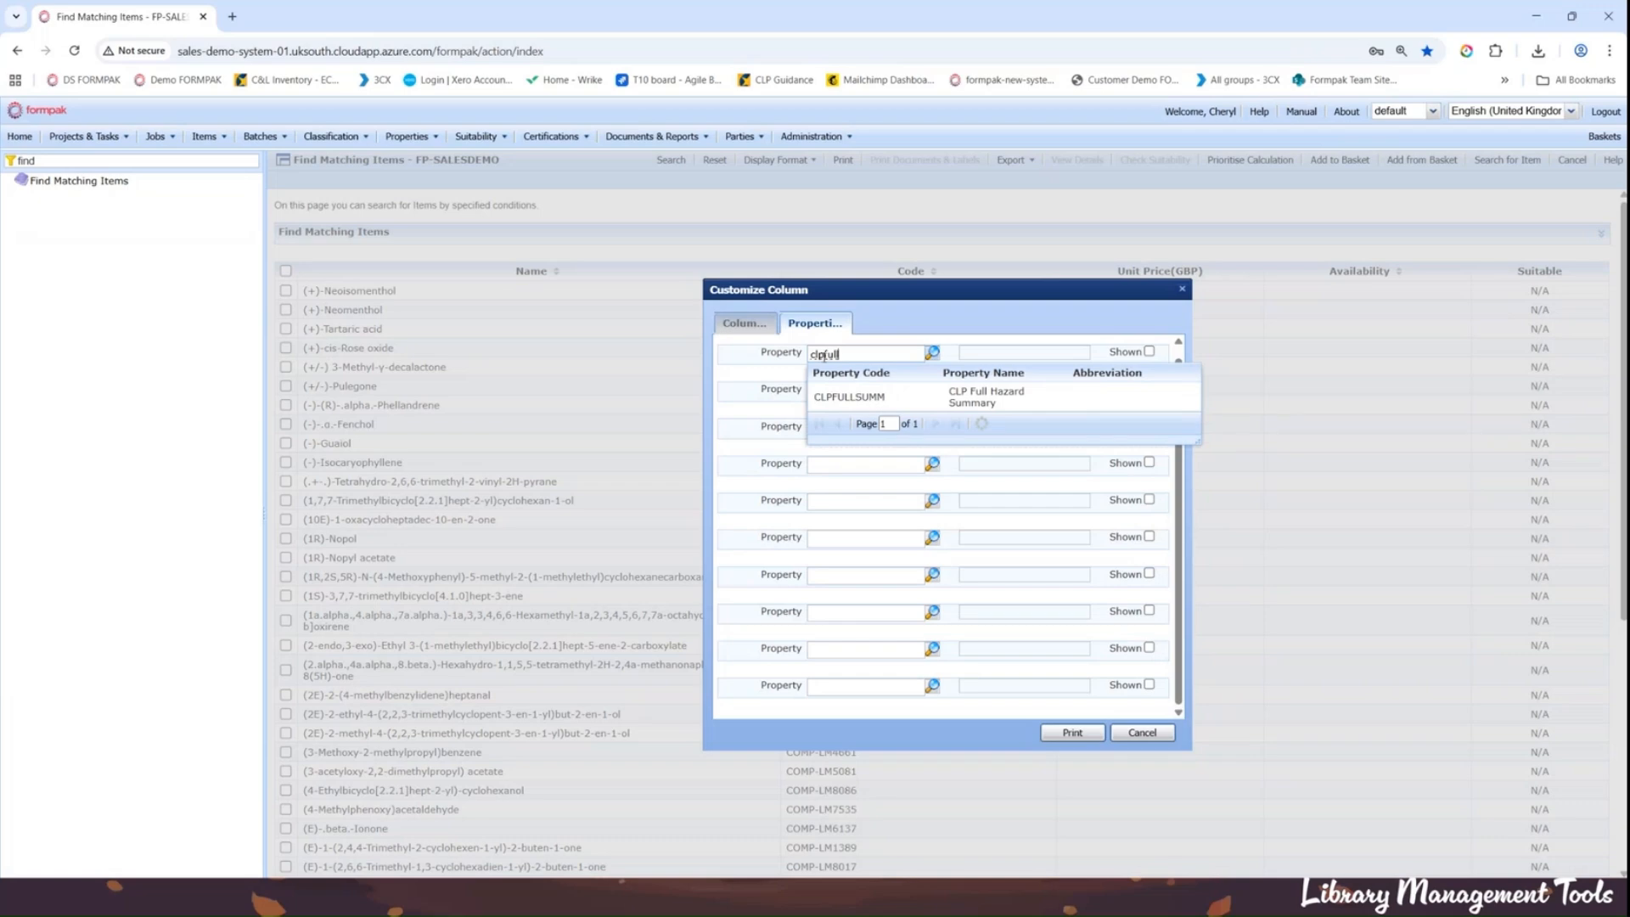
left_click(847, 396)
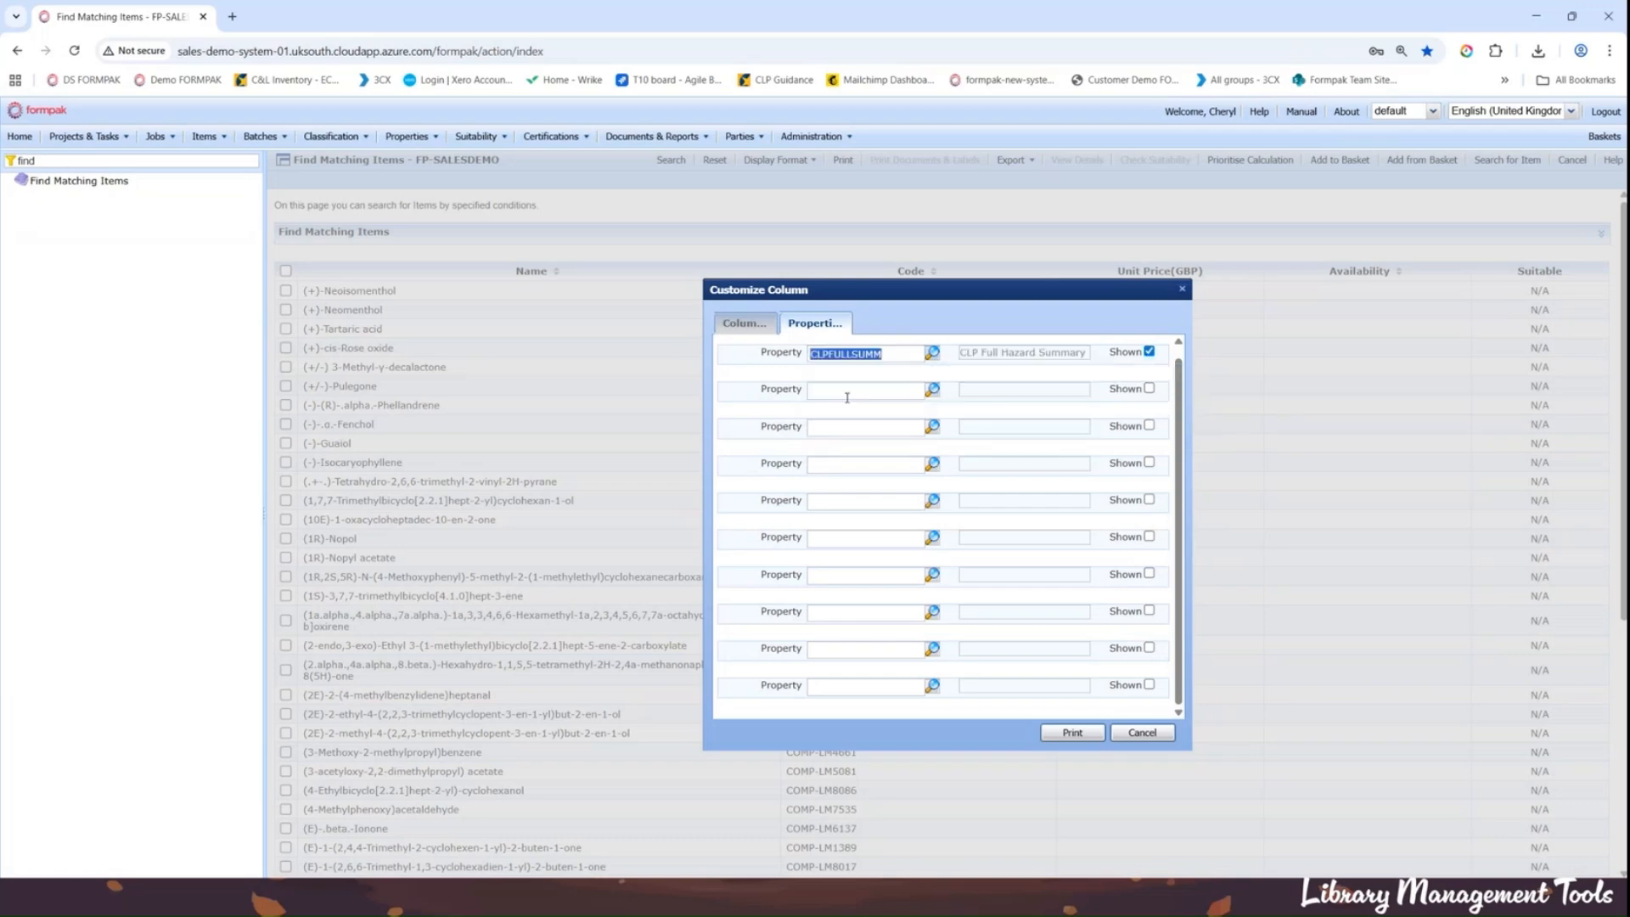
Step: Set the report format to Excel and print the raw materials report
left_click(752, 326)
scroll(904, 563, "down", 10)
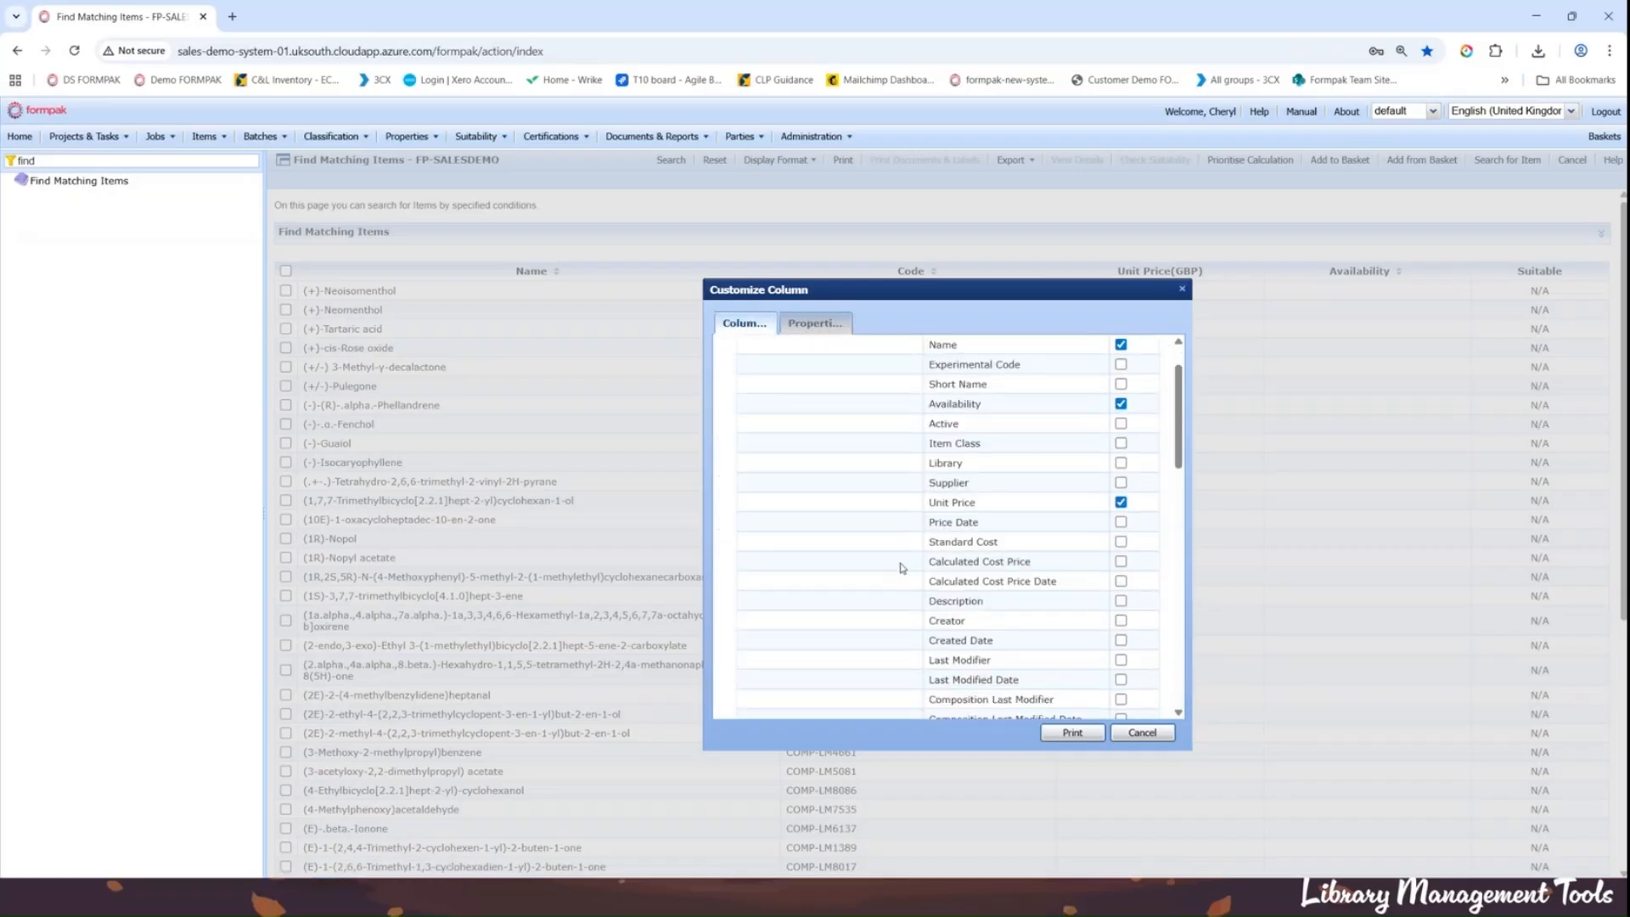
scroll(901, 567, "down", 3)
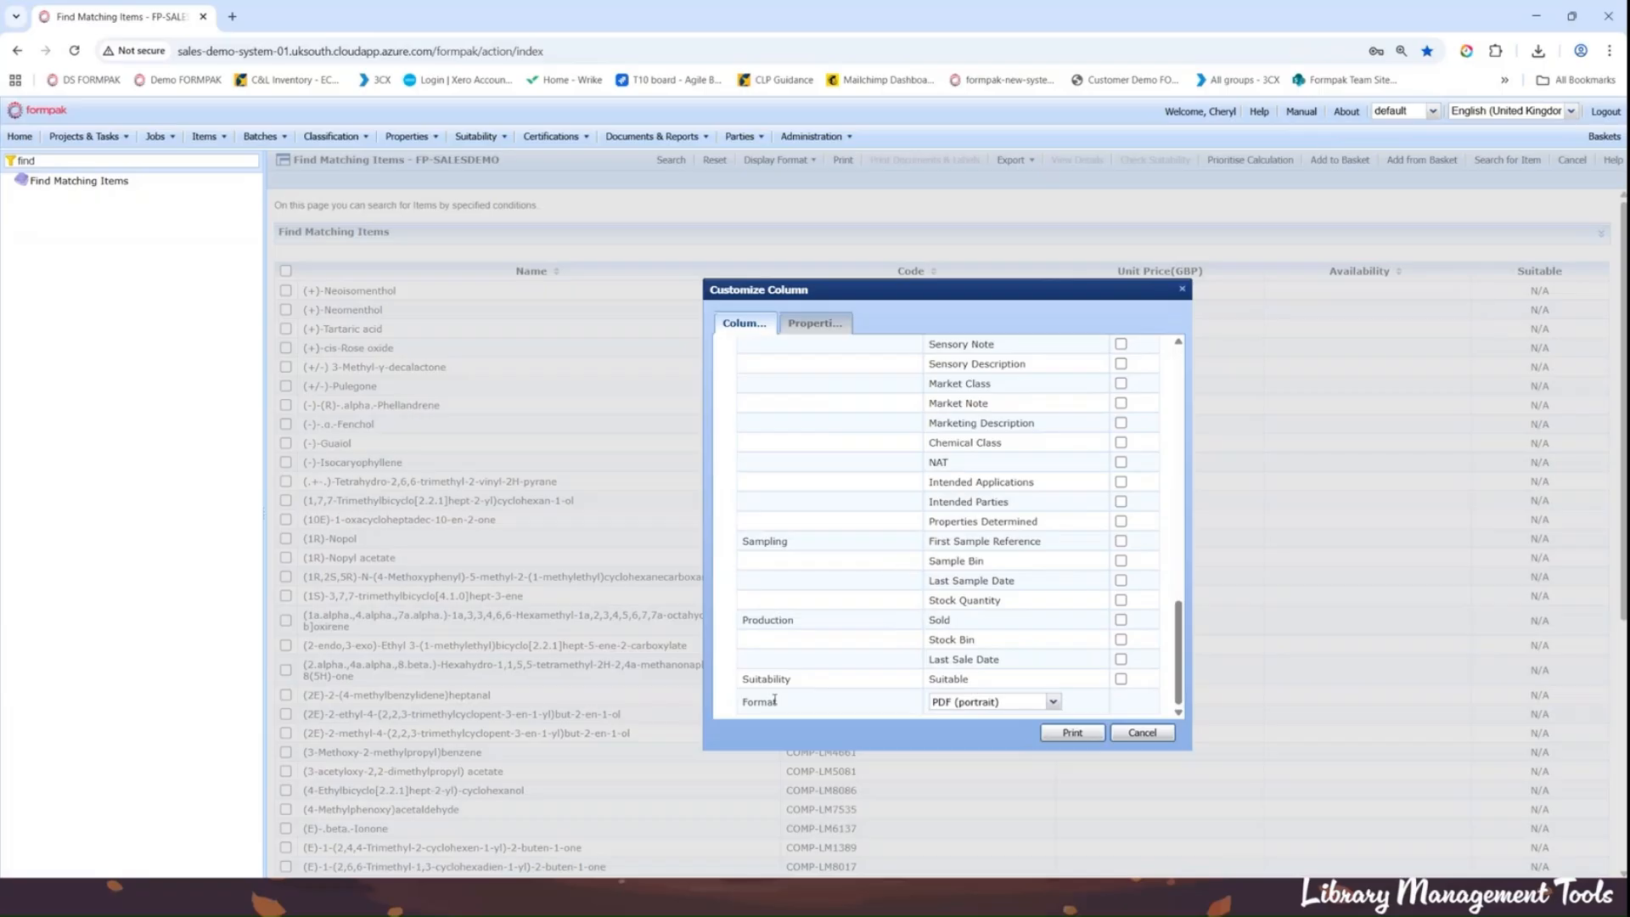
left_click(1057, 704)
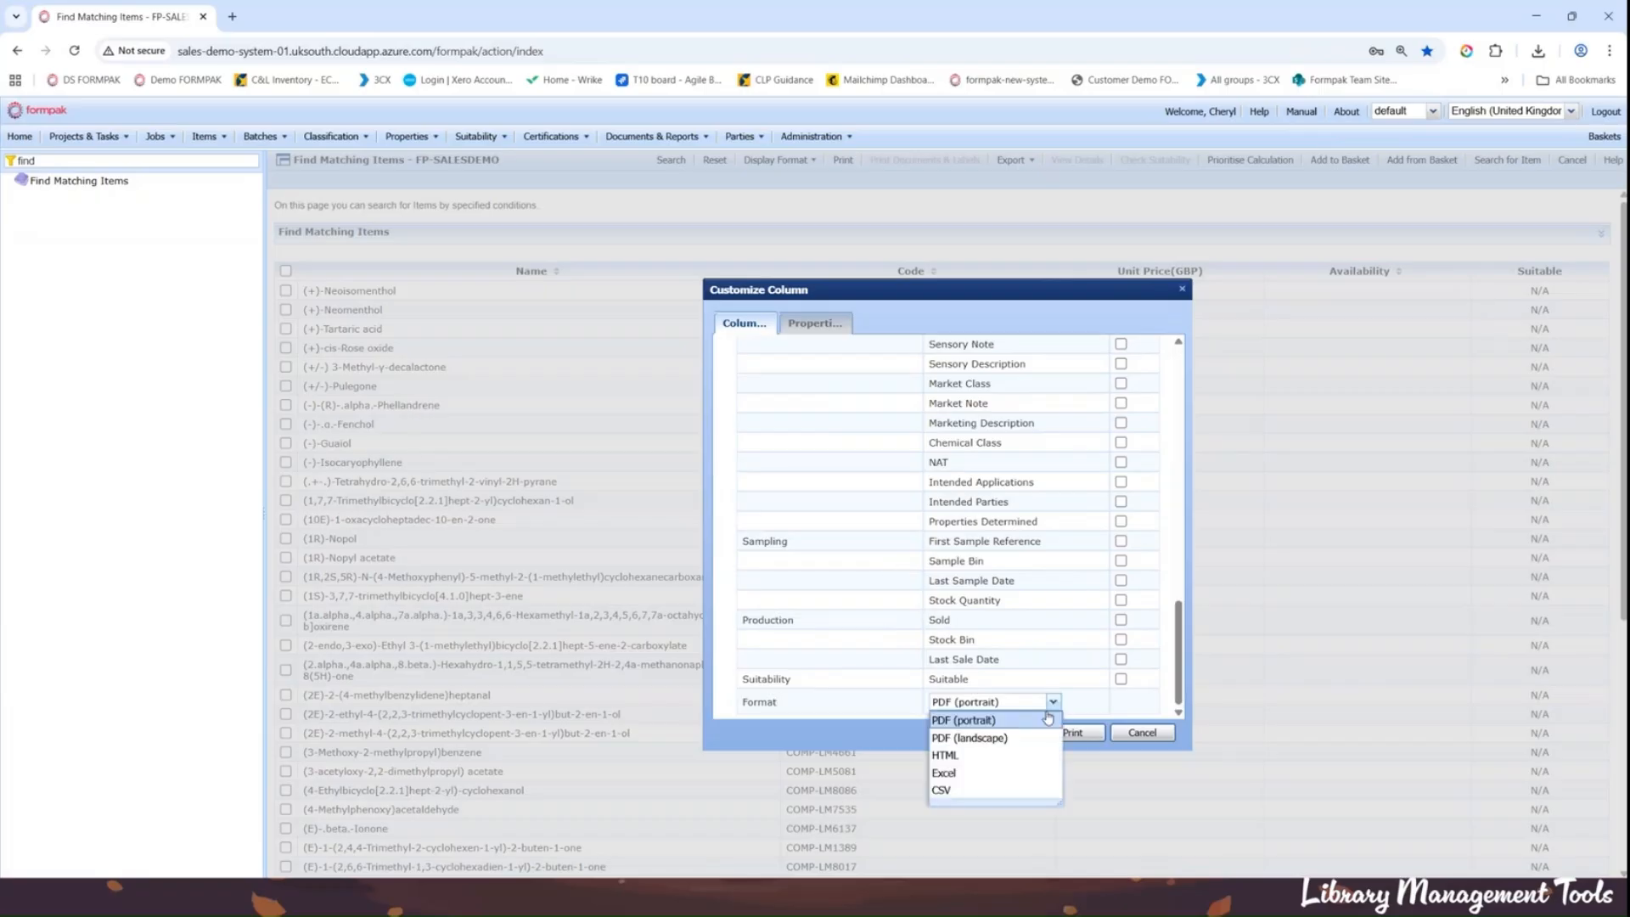
left_click(1046, 771)
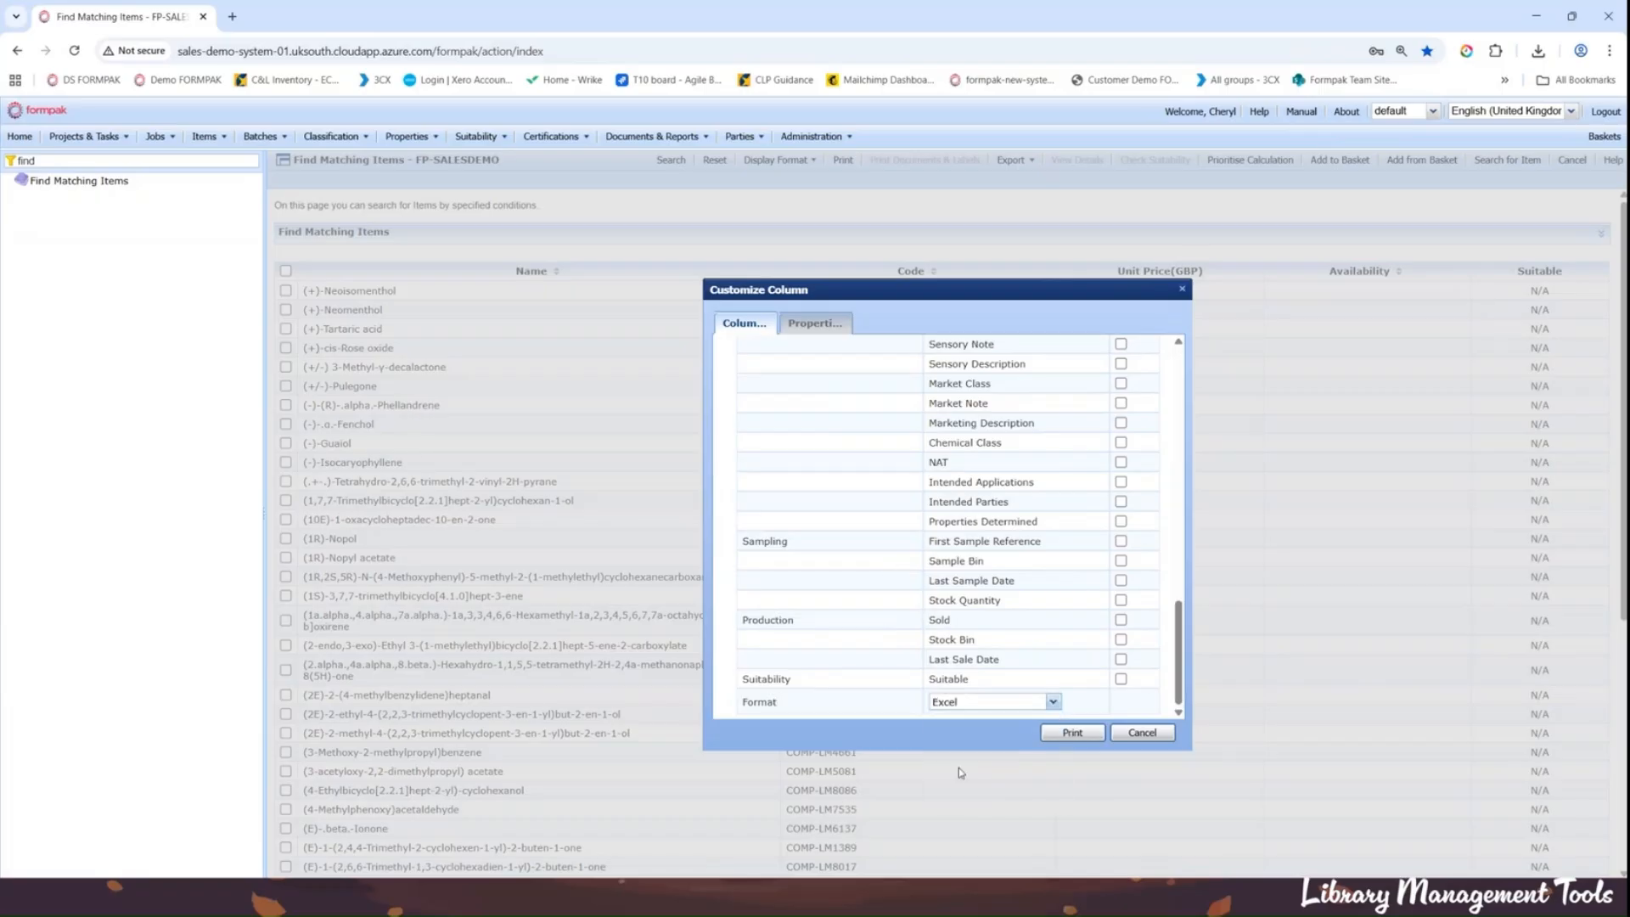
left_click(1072, 732)
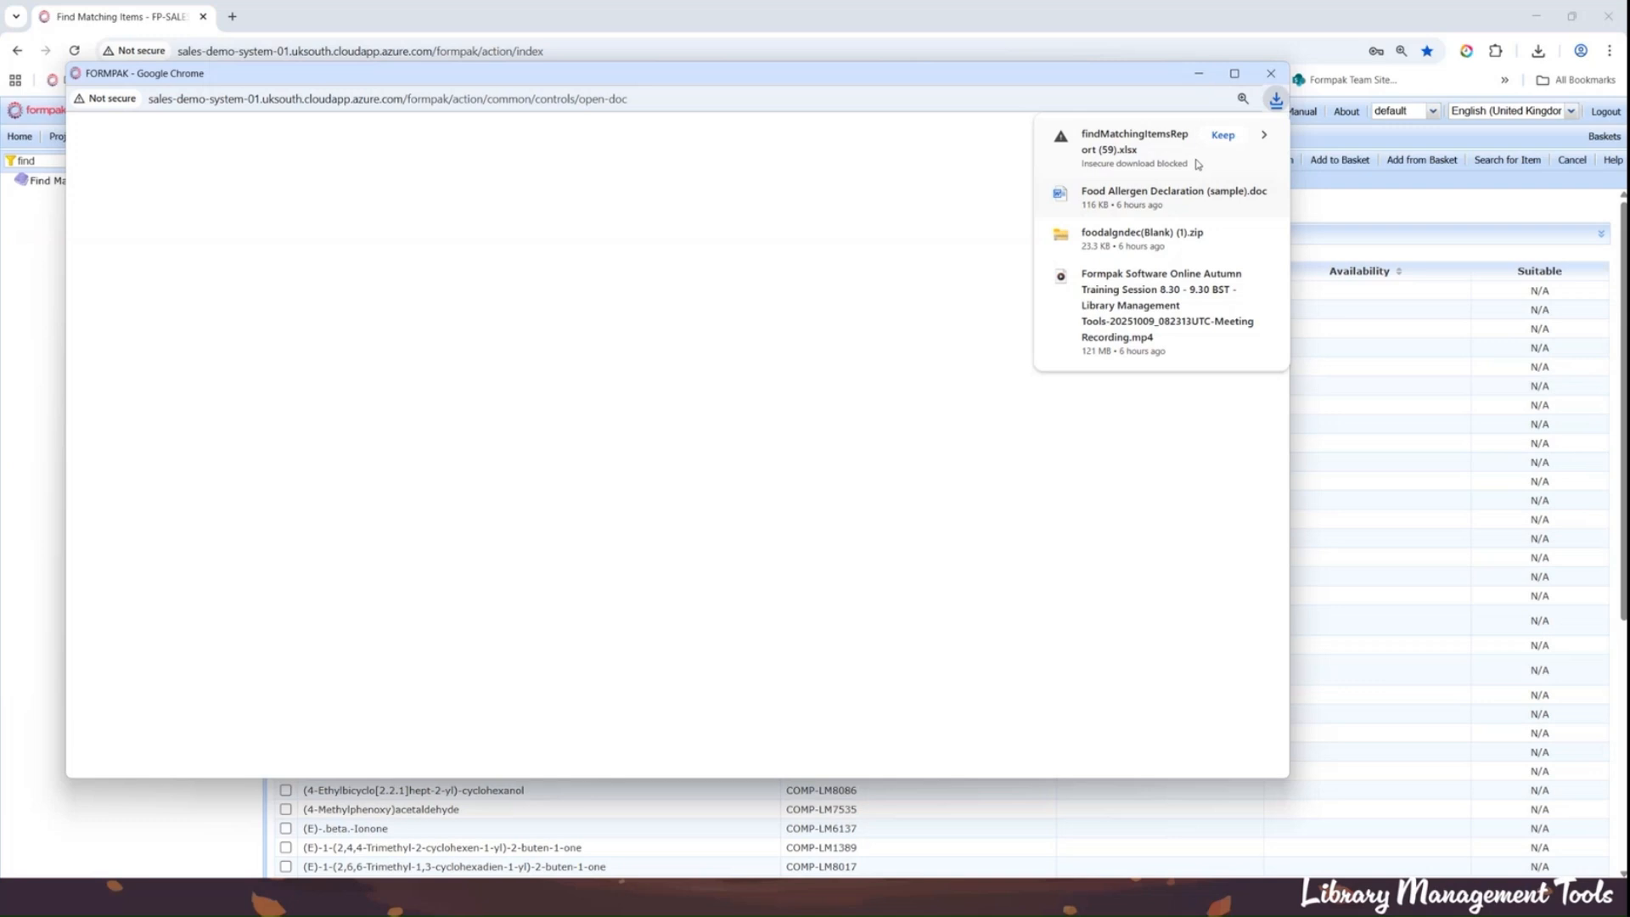
Step: Keep the blocked findMatchingItemsReport download, review its identification numbers and CLPFULLSUMM column in Excel, and close it
left_click(1217, 140)
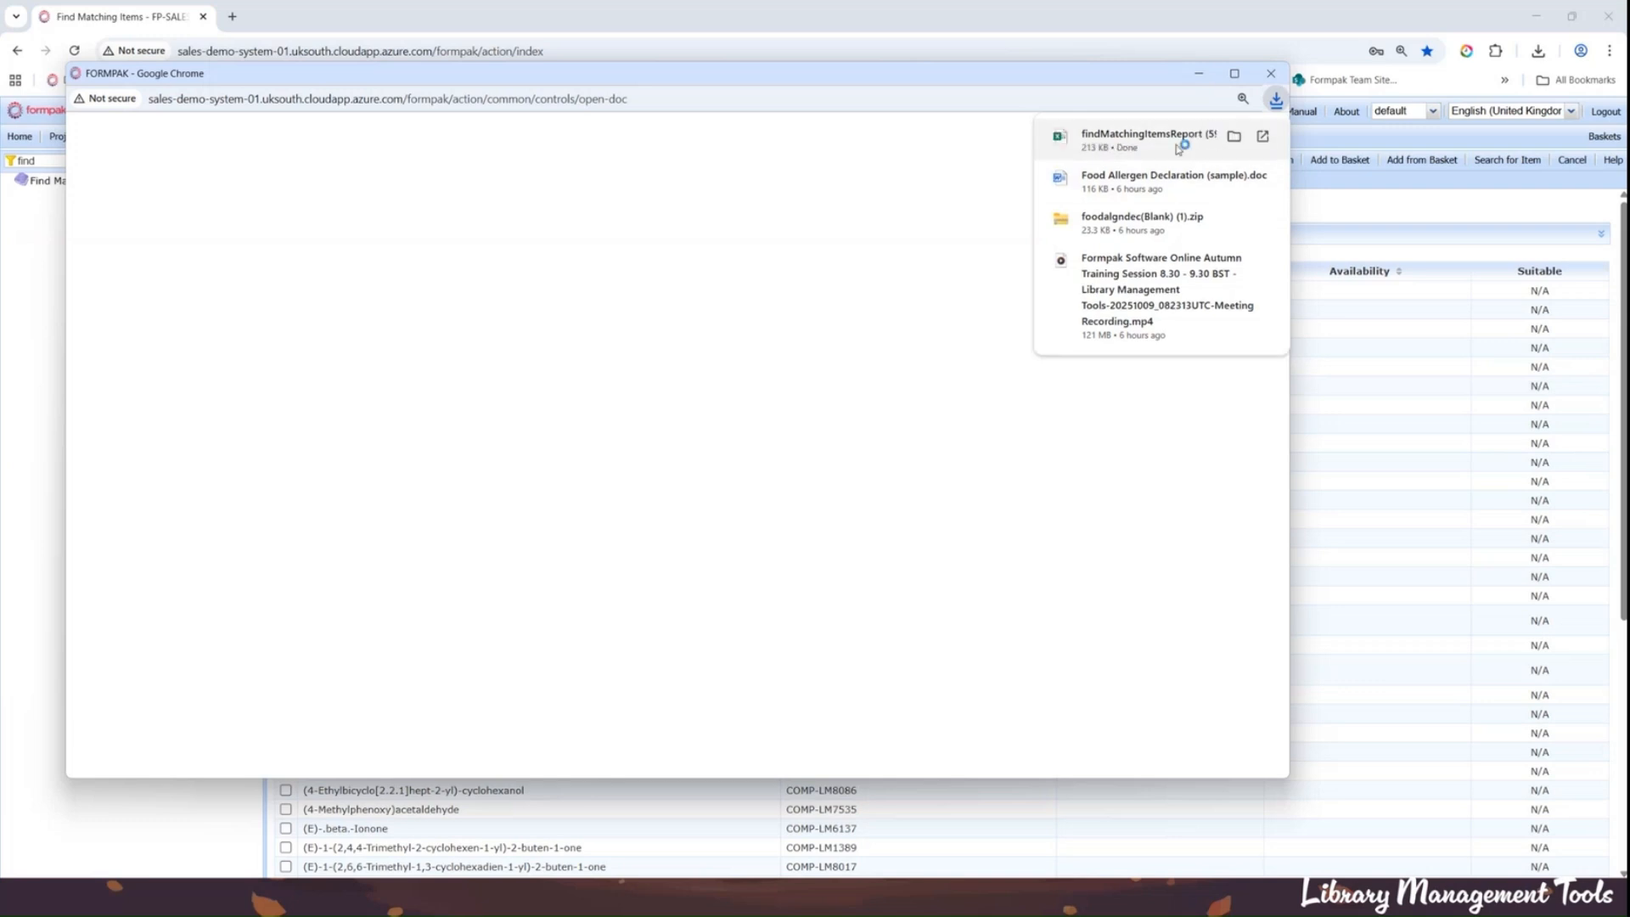
left_click(1176, 150)
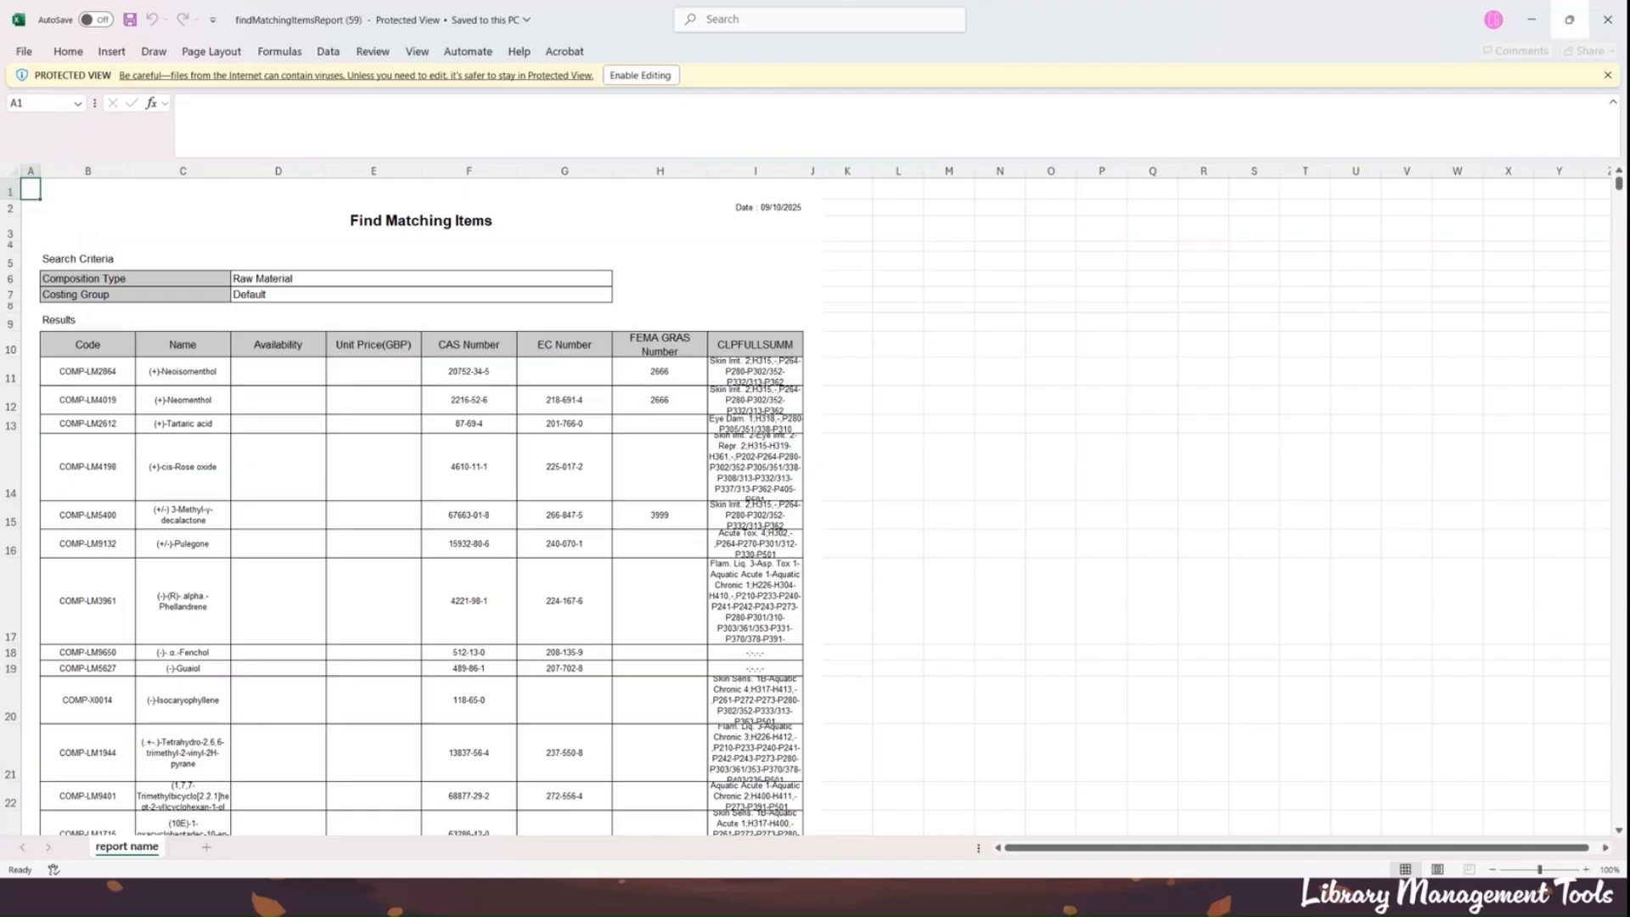
left_click(1598, 10)
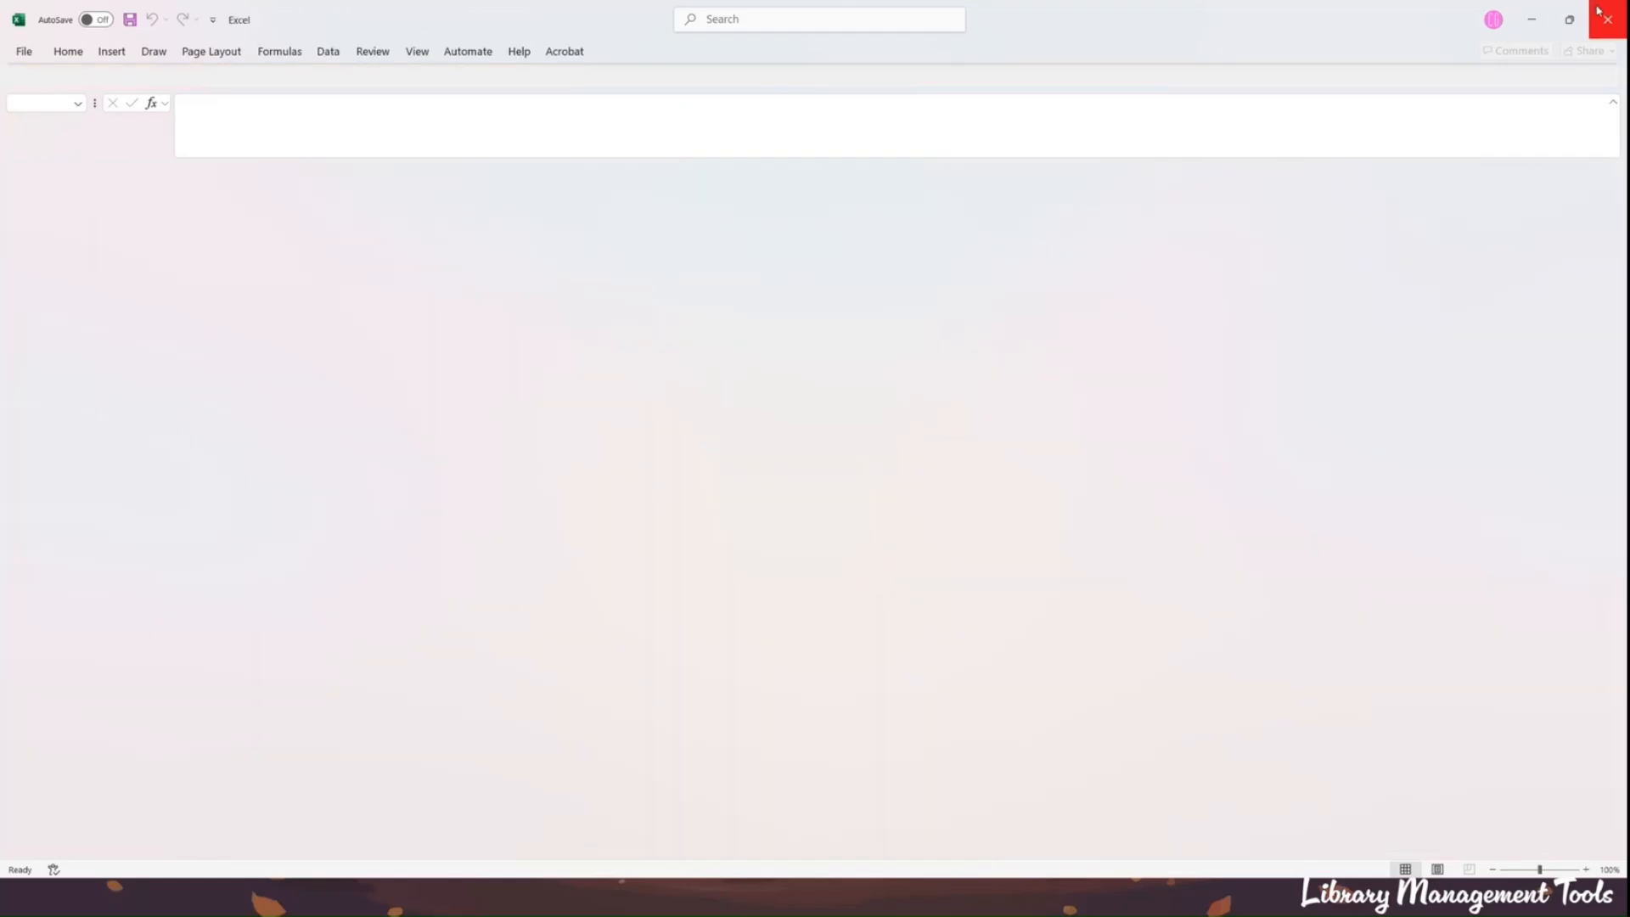
left_click(1599, 10)
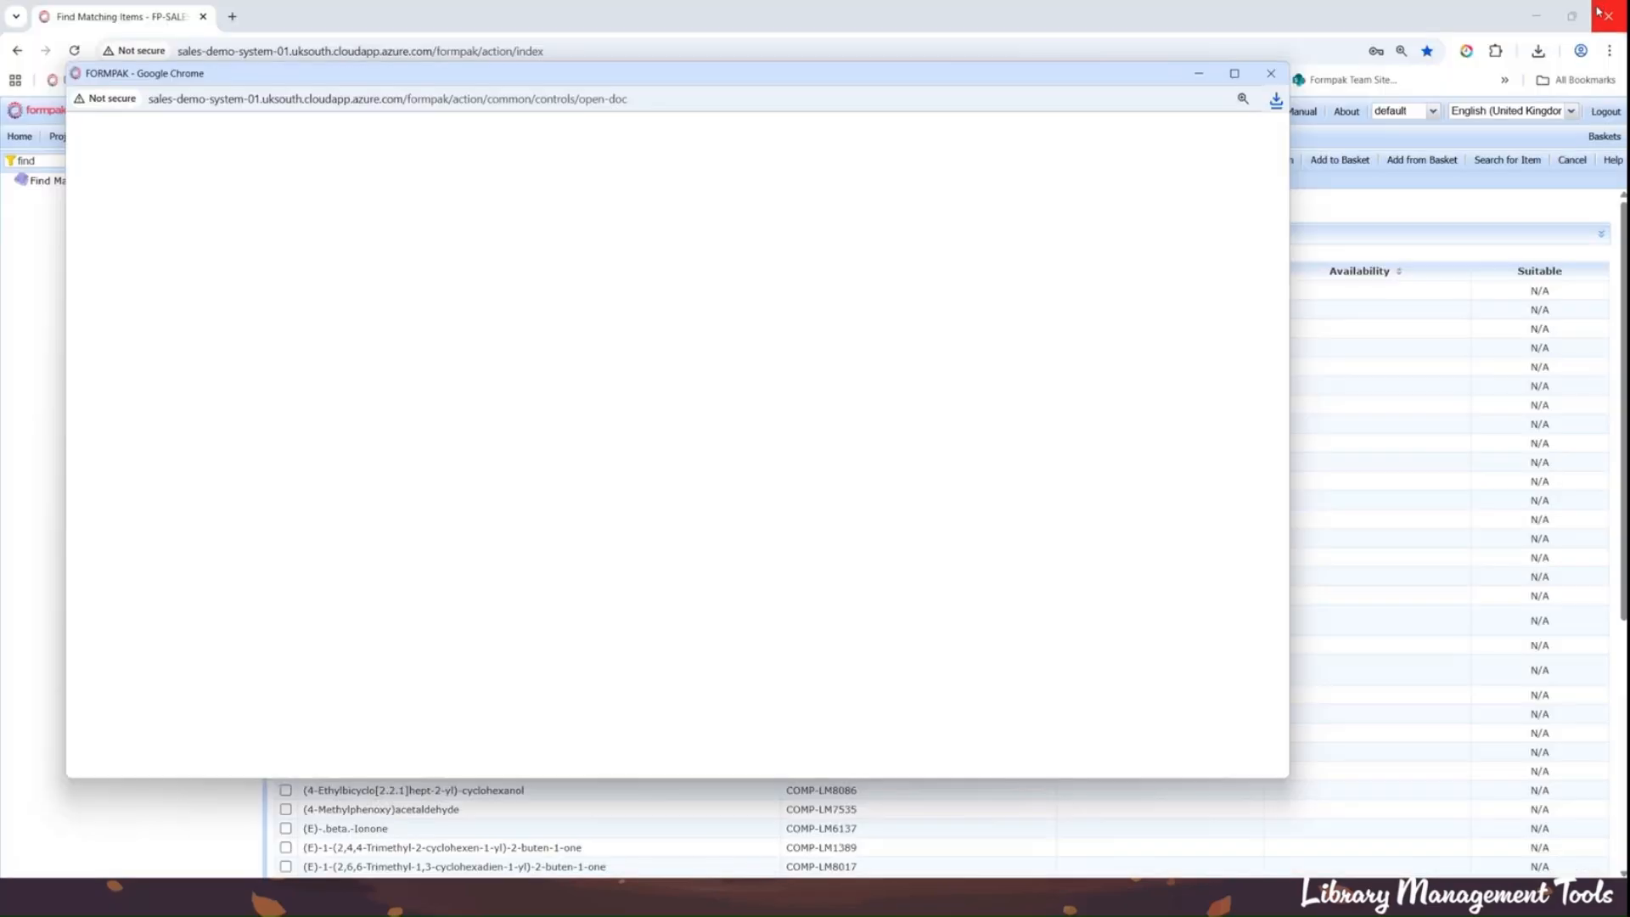
left_click(1274, 70)
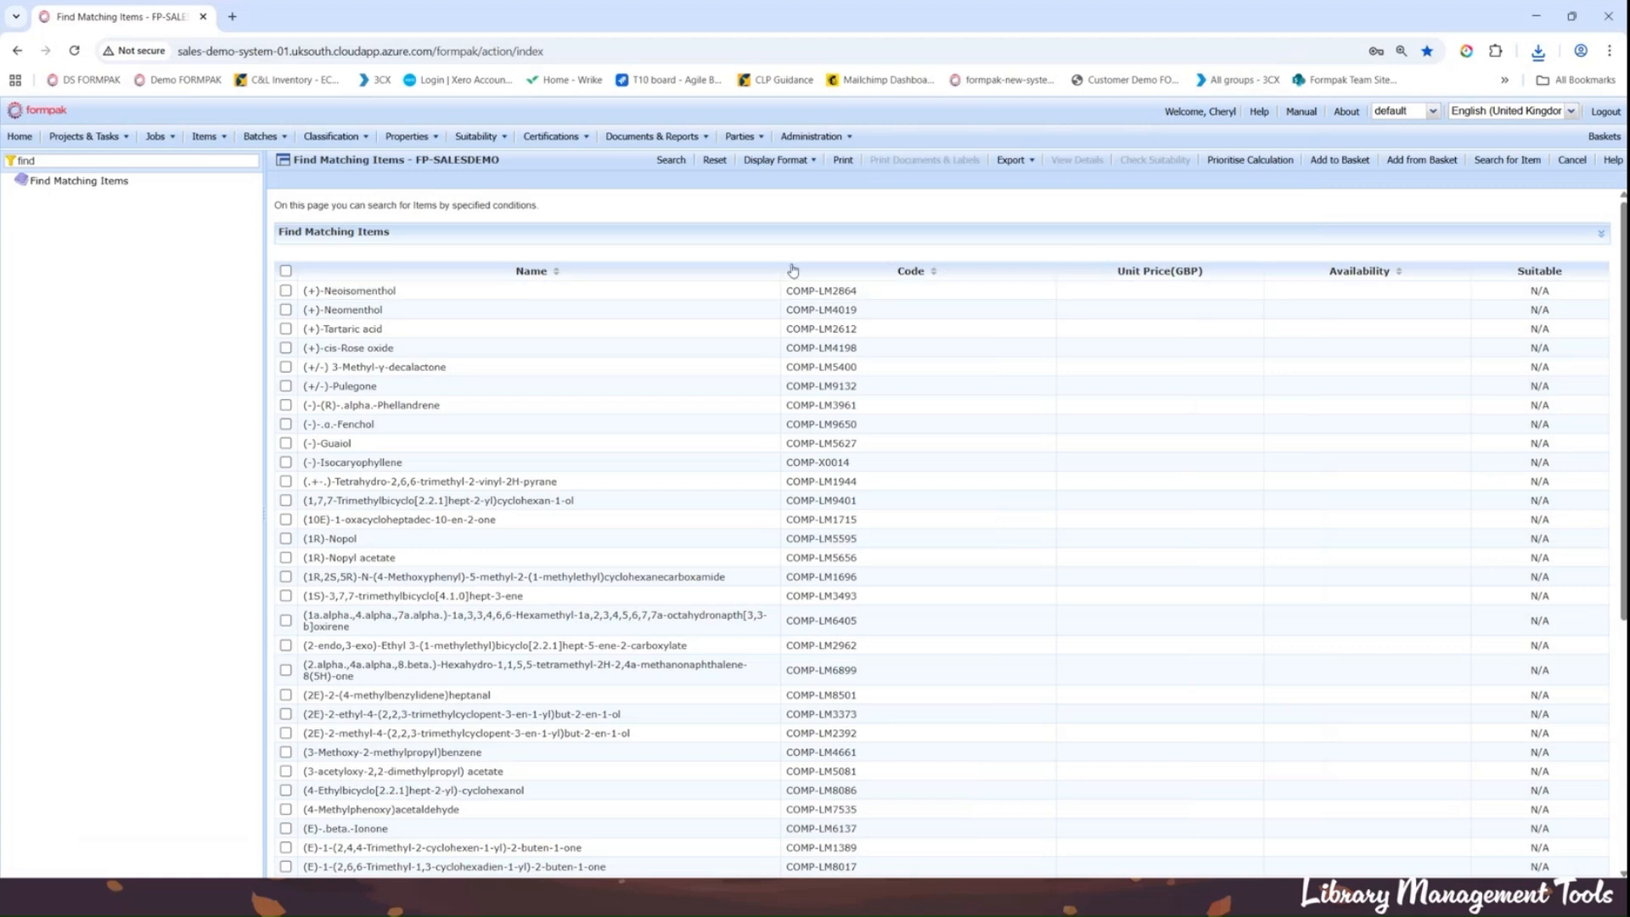
Step: Reset the search conditions and set the Creator condition to the signed-in user's ID
left_click(715, 161)
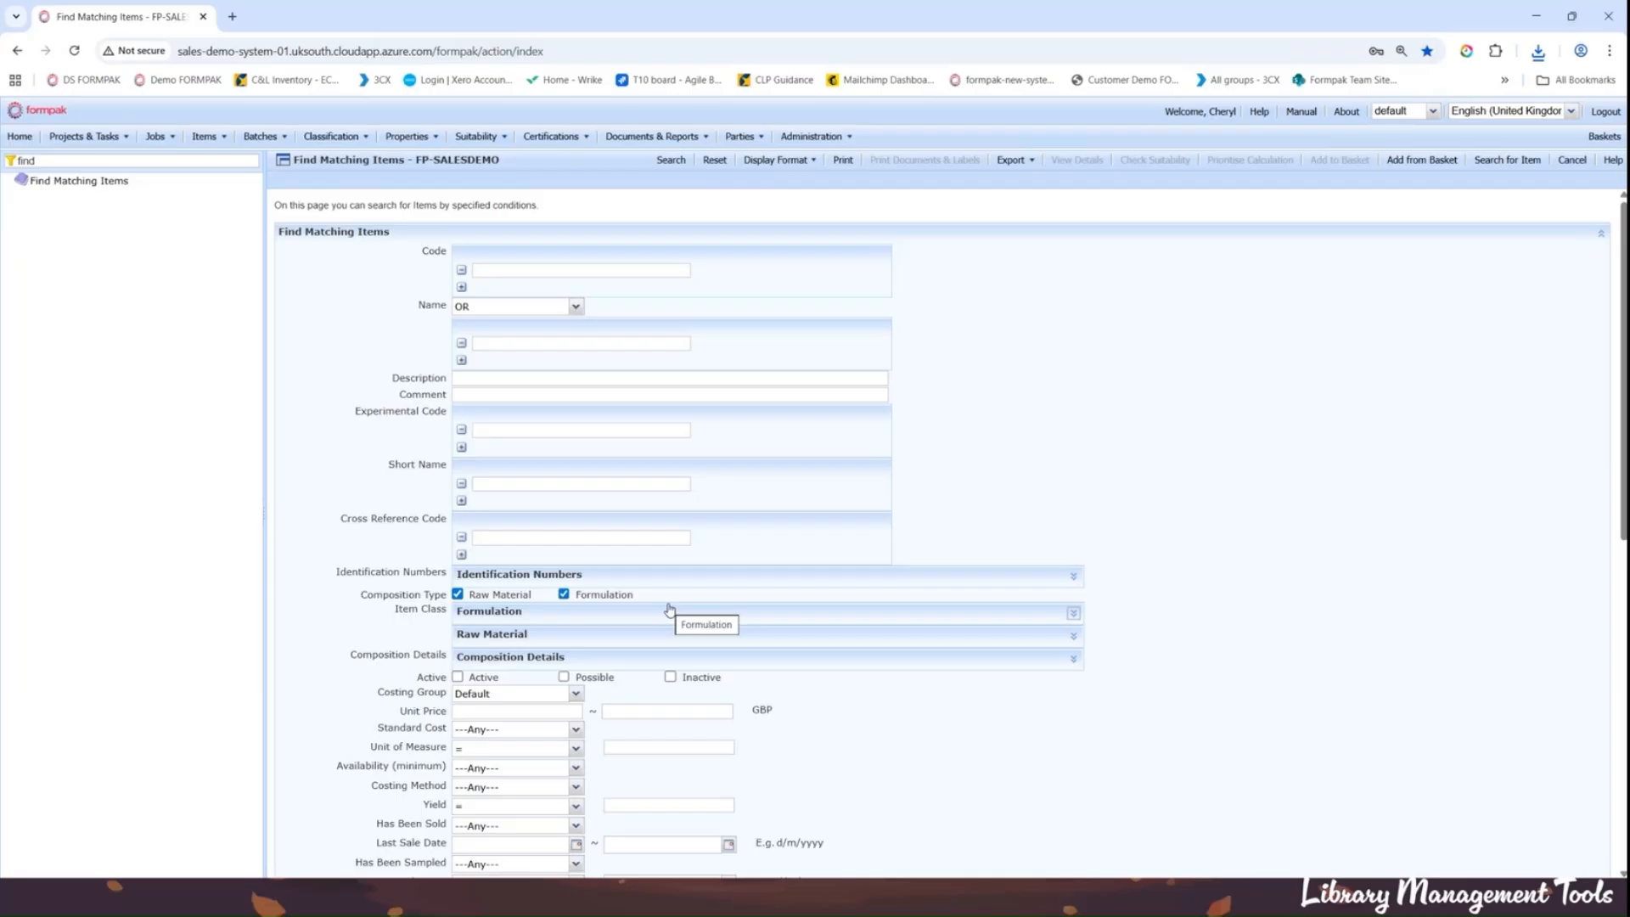
scroll(688, 610, "down", 6)
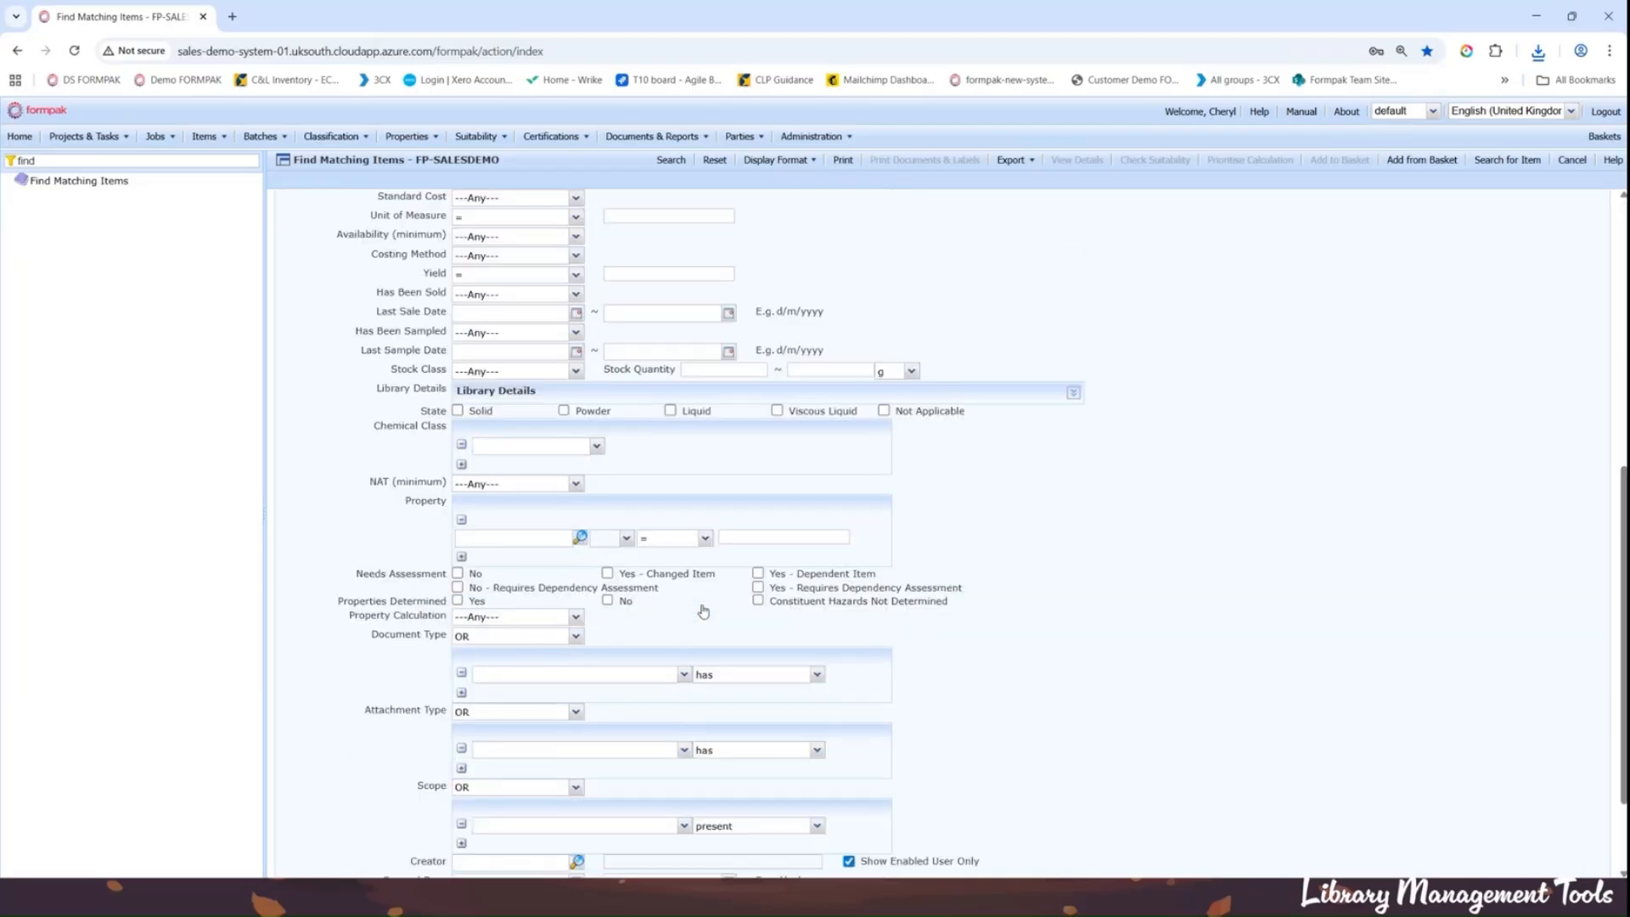
scroll(703, 611, "down", 2)
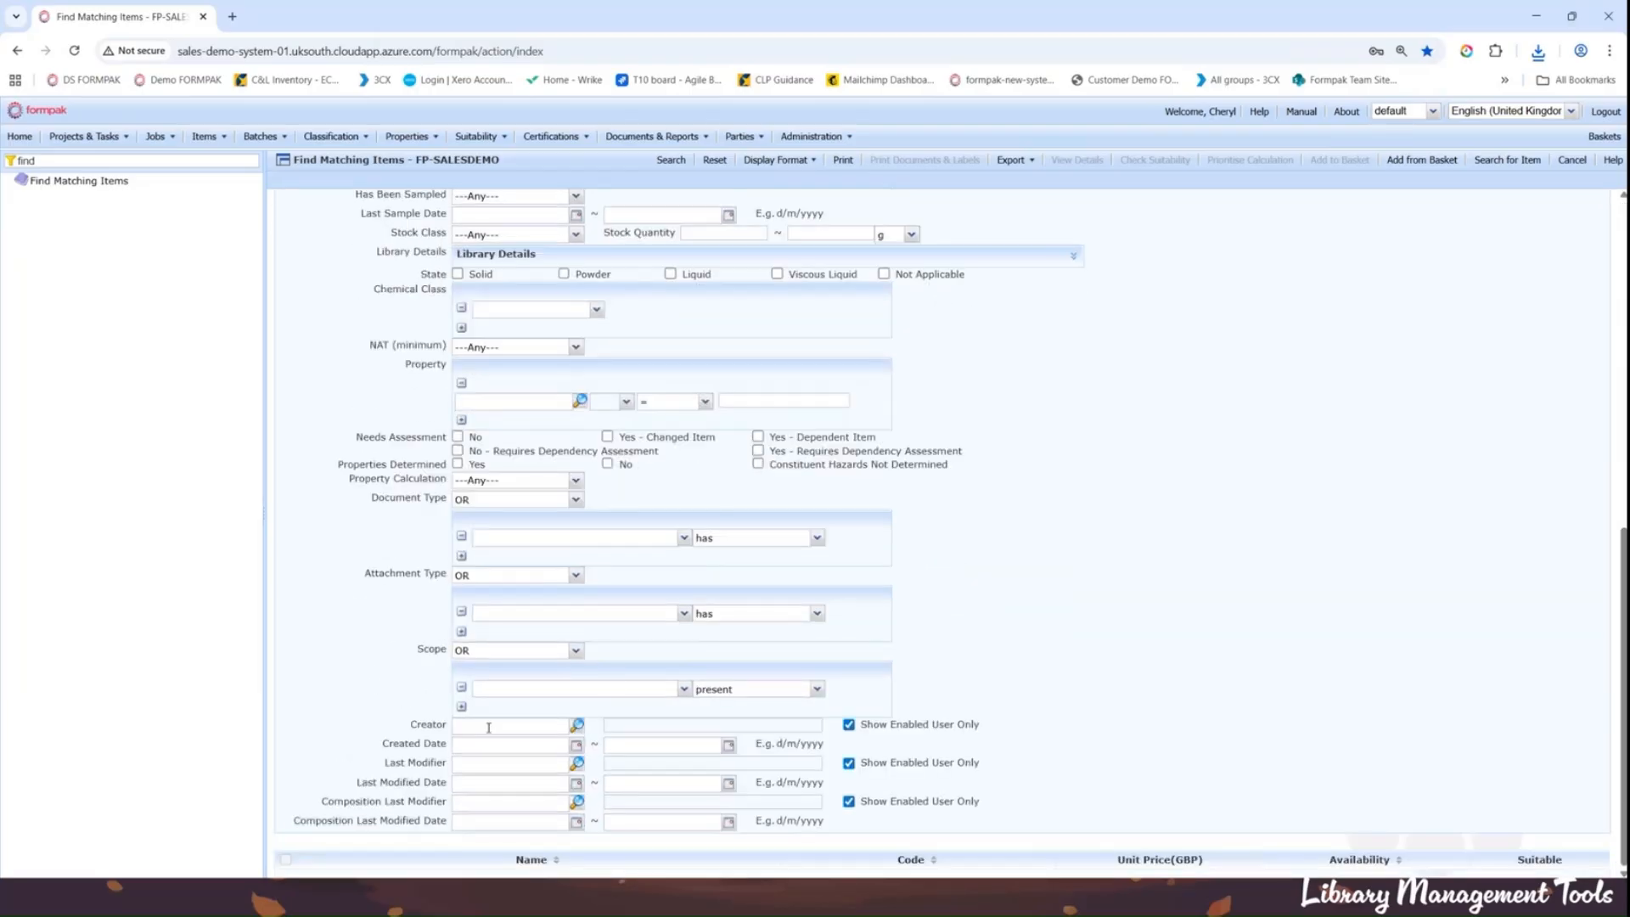
left_click(489, 727)
type("cheryl")
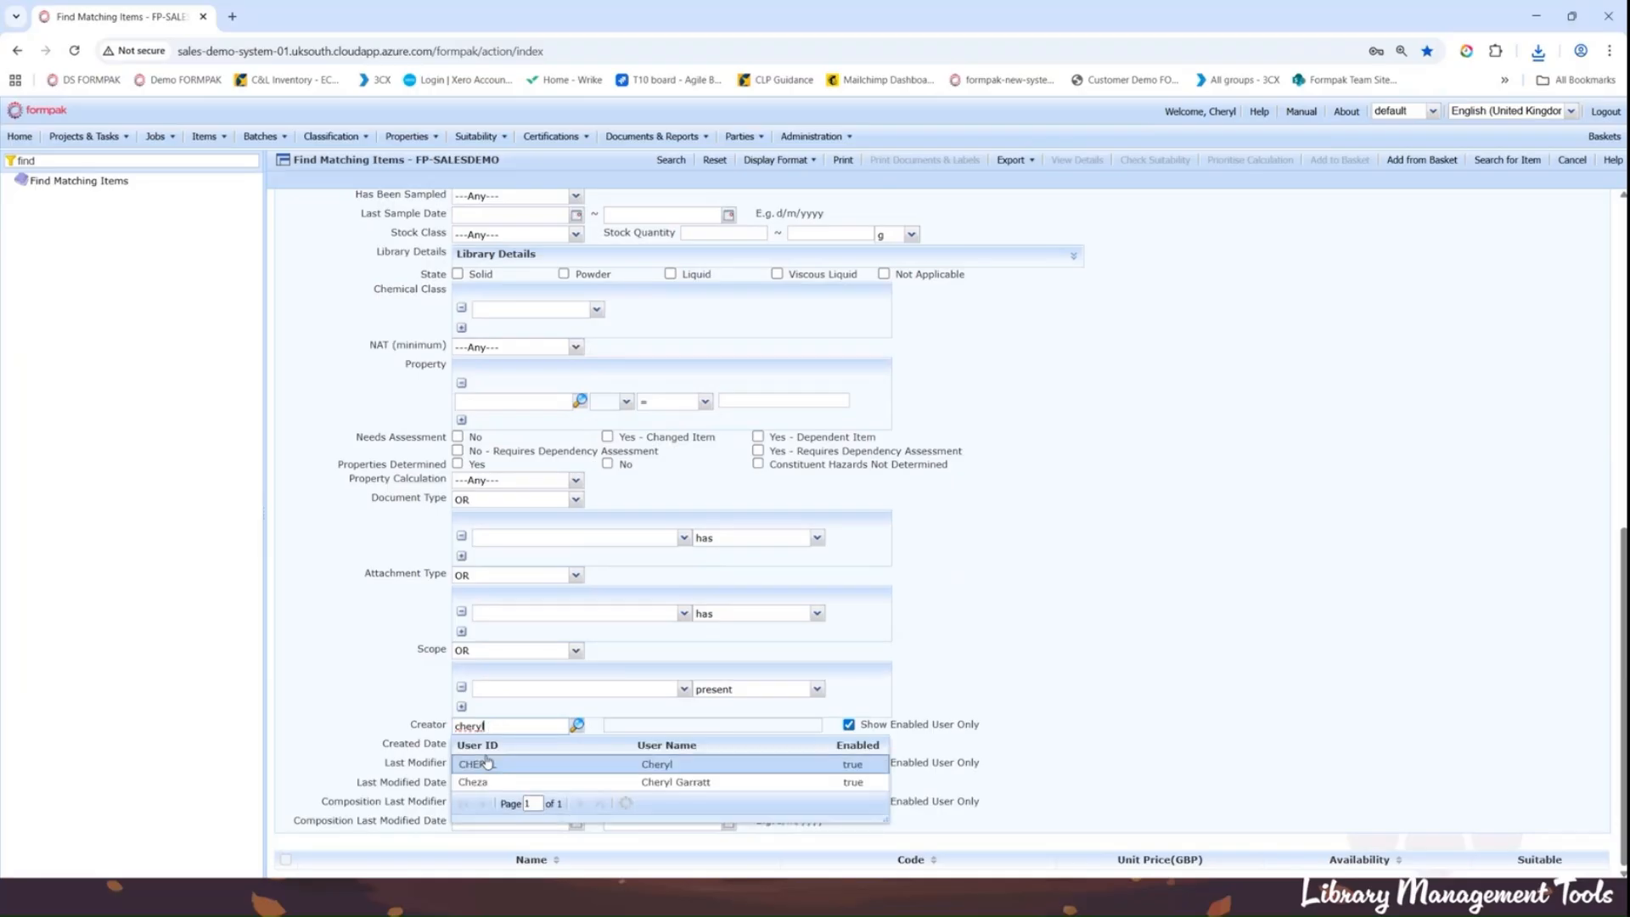
left_click(484, 760)
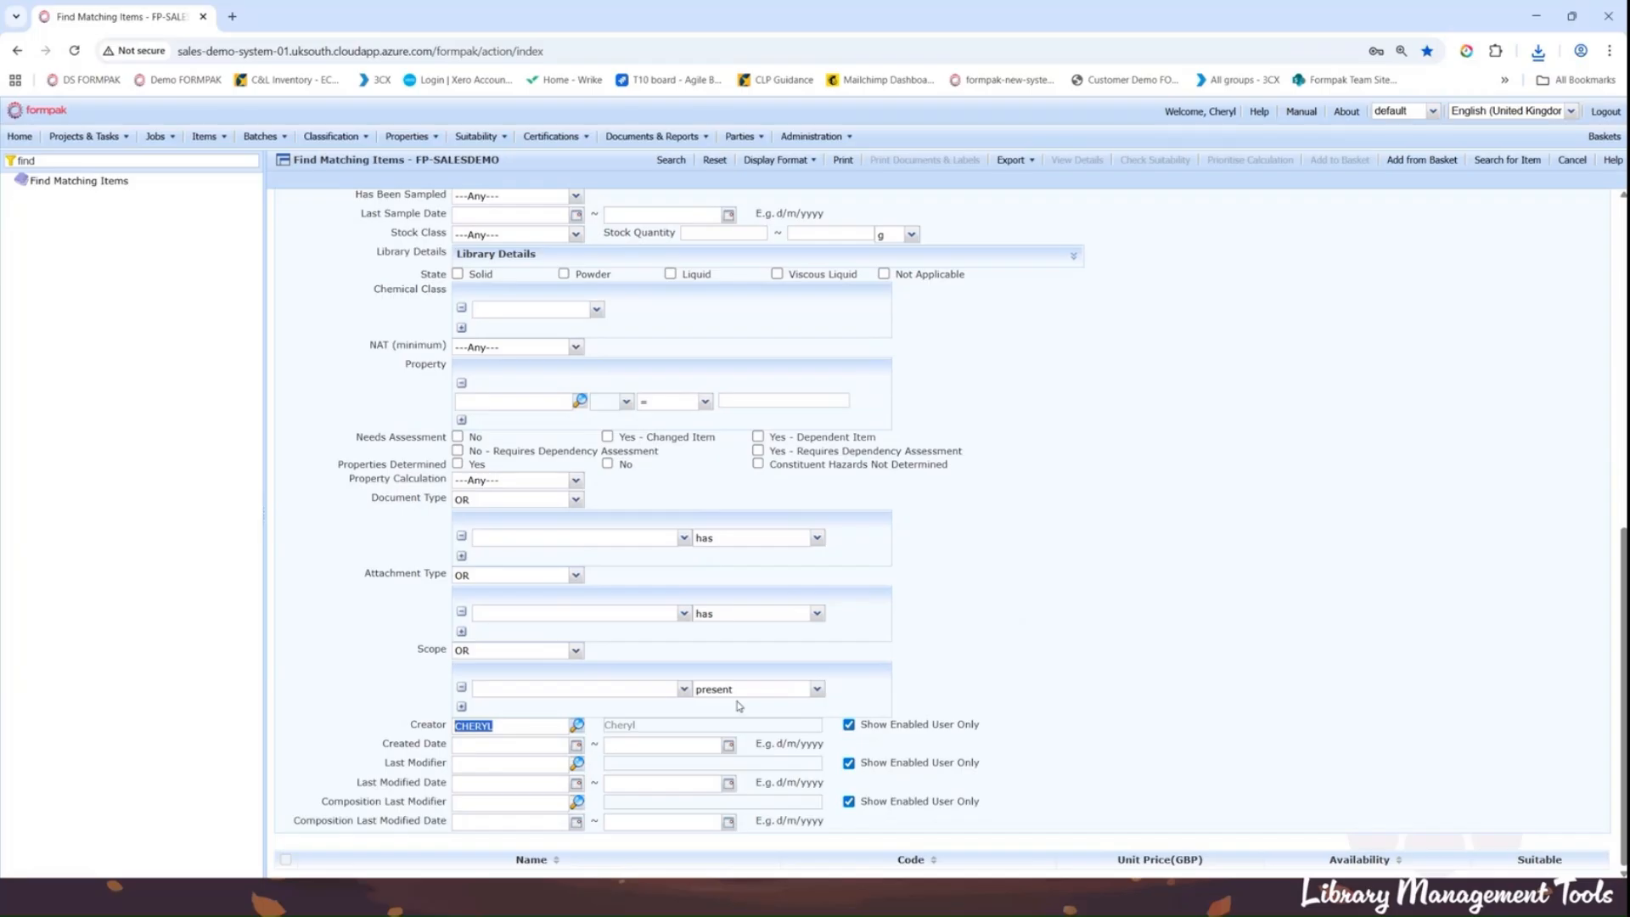
Step: Exclude raw materials from the Composition Type condition, leaving only Formulation selected
scroll(739, 605, "up", 7)
scroll(740, 605, "up", 1)
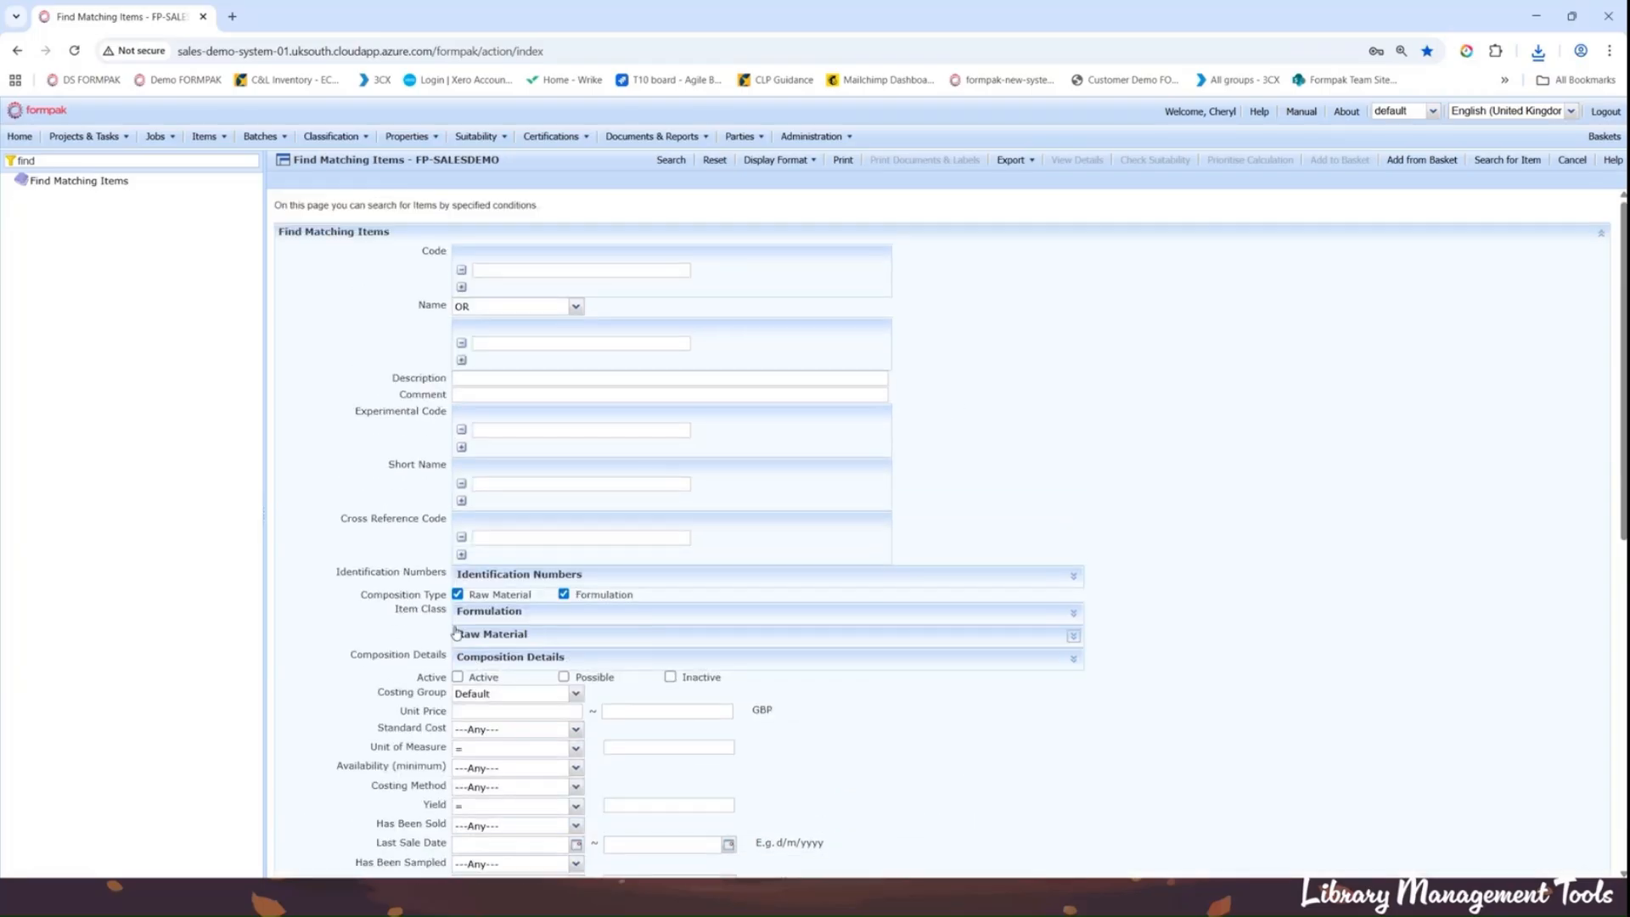
left_click(458, 595)
Step: Set the Created Date range from 01/01/2025 to 09/10/2025 and search for the matching formulations
scroll(757, 668, "down", 8)
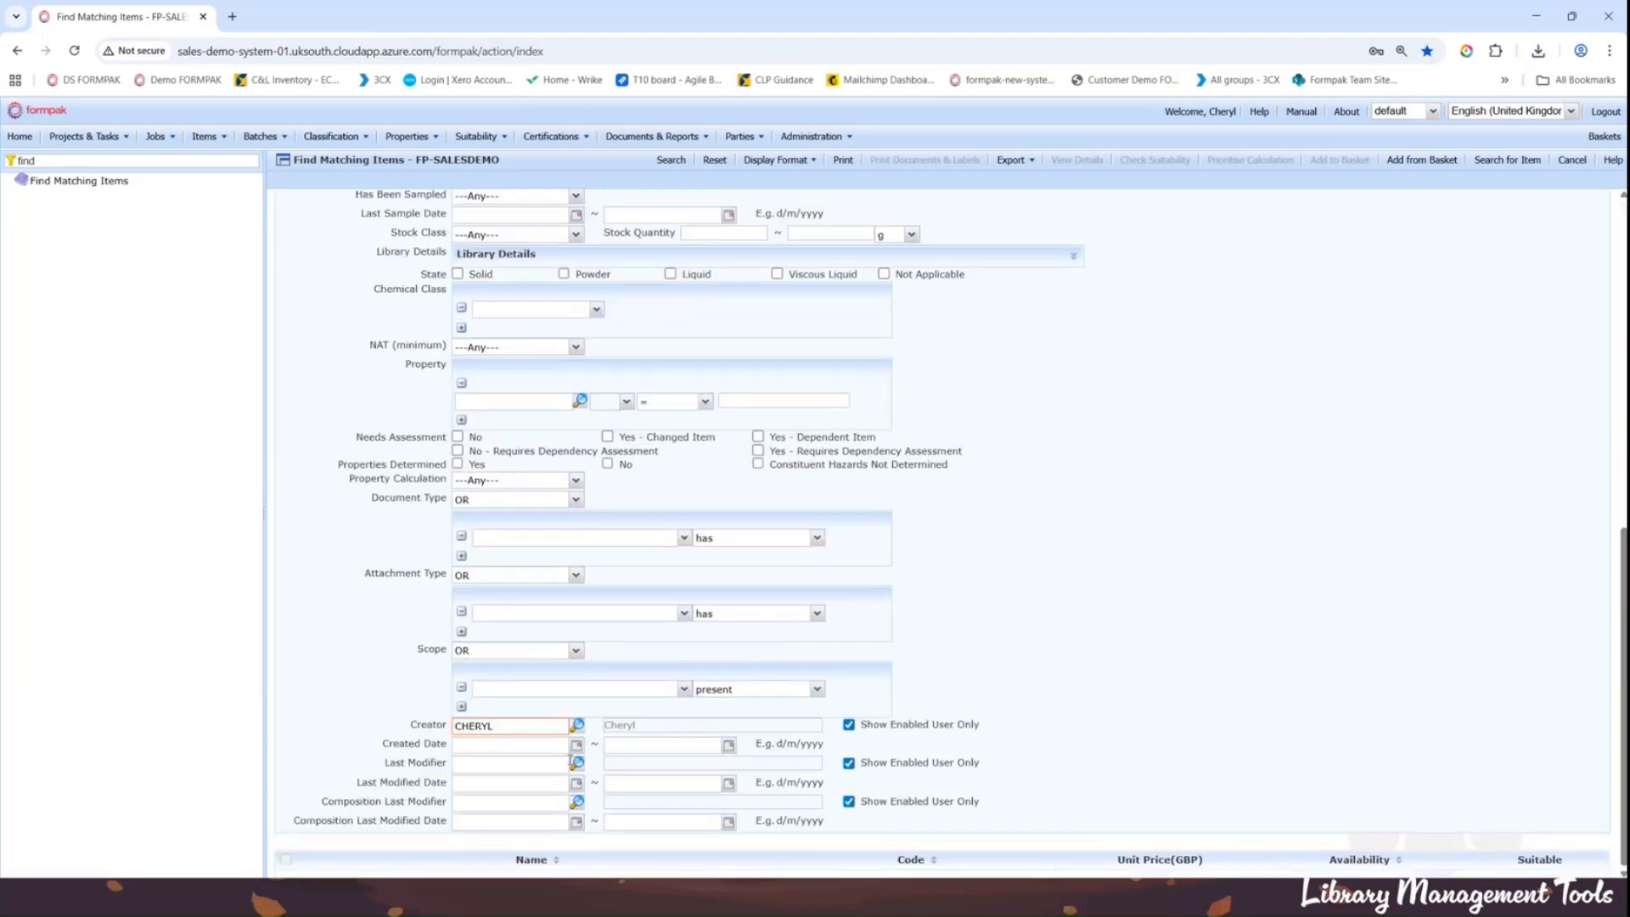
left_click(577, 744)
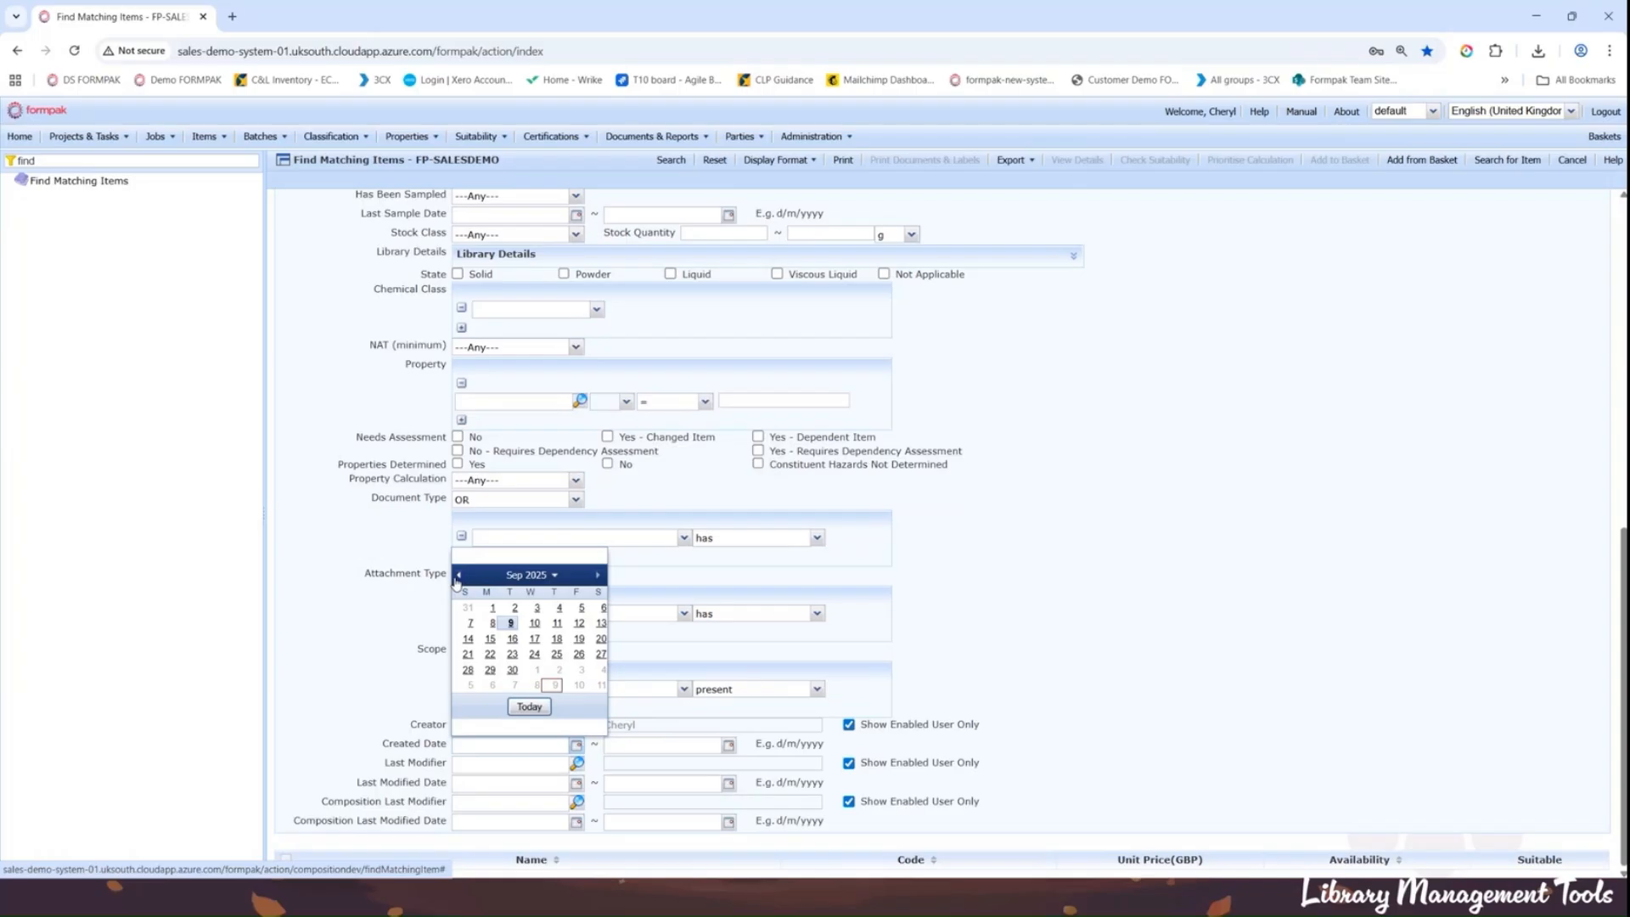
double_click(457, 575)
left_click(458, 575)
left_click(458, 576)
left_click(457, 576)
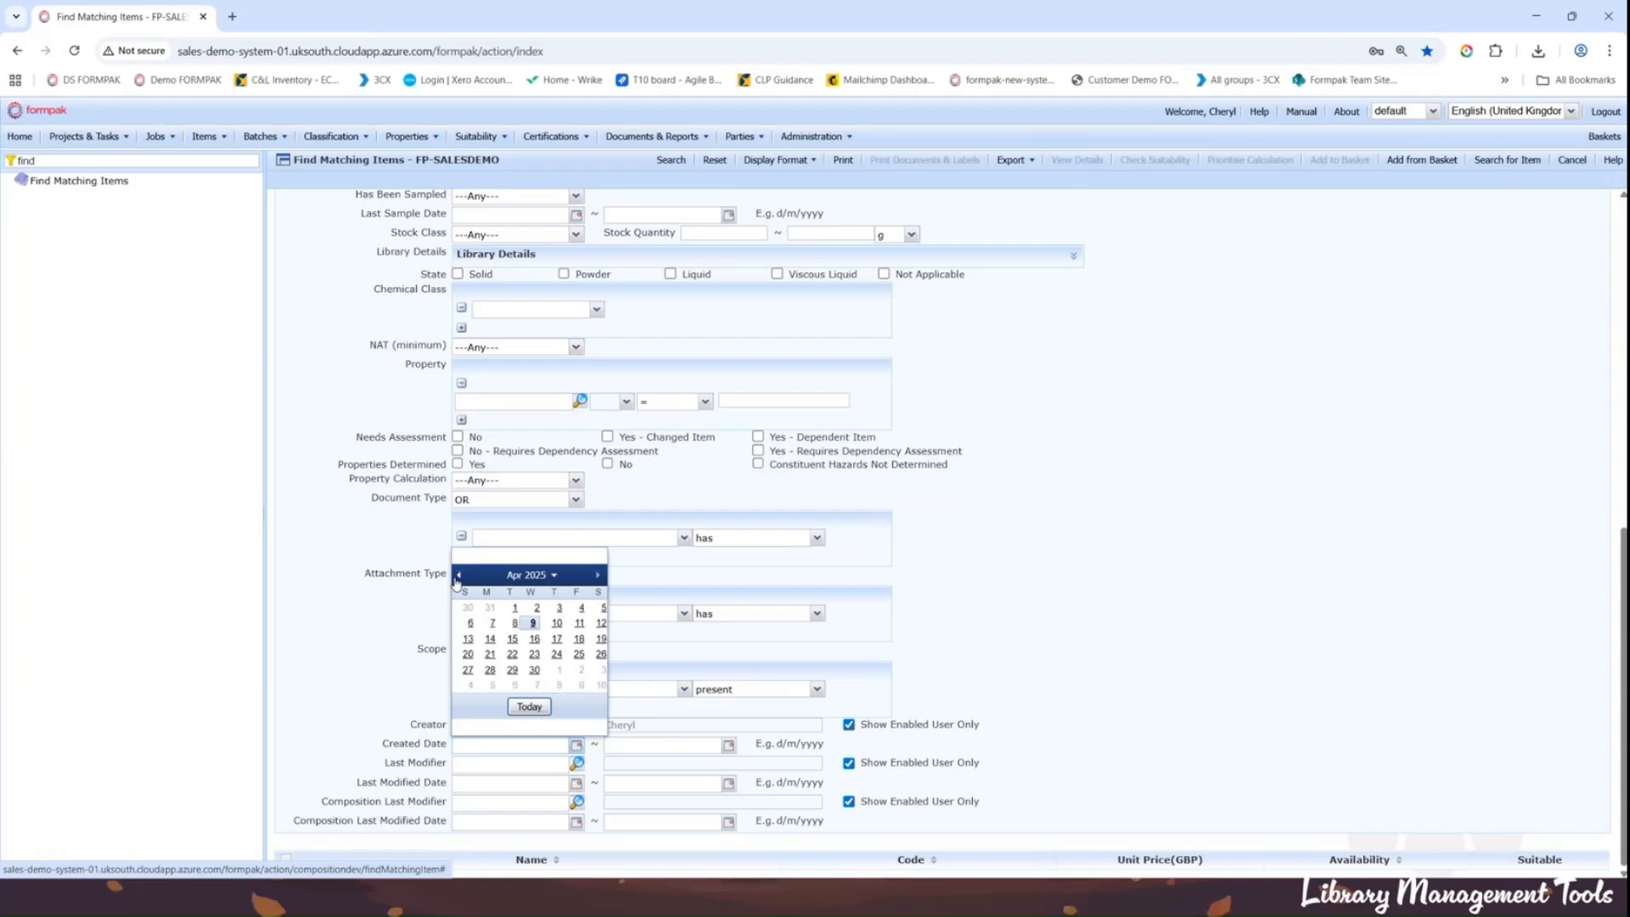
double_click(458, 576)
left_click(458, 576)
left_click(537, 608)
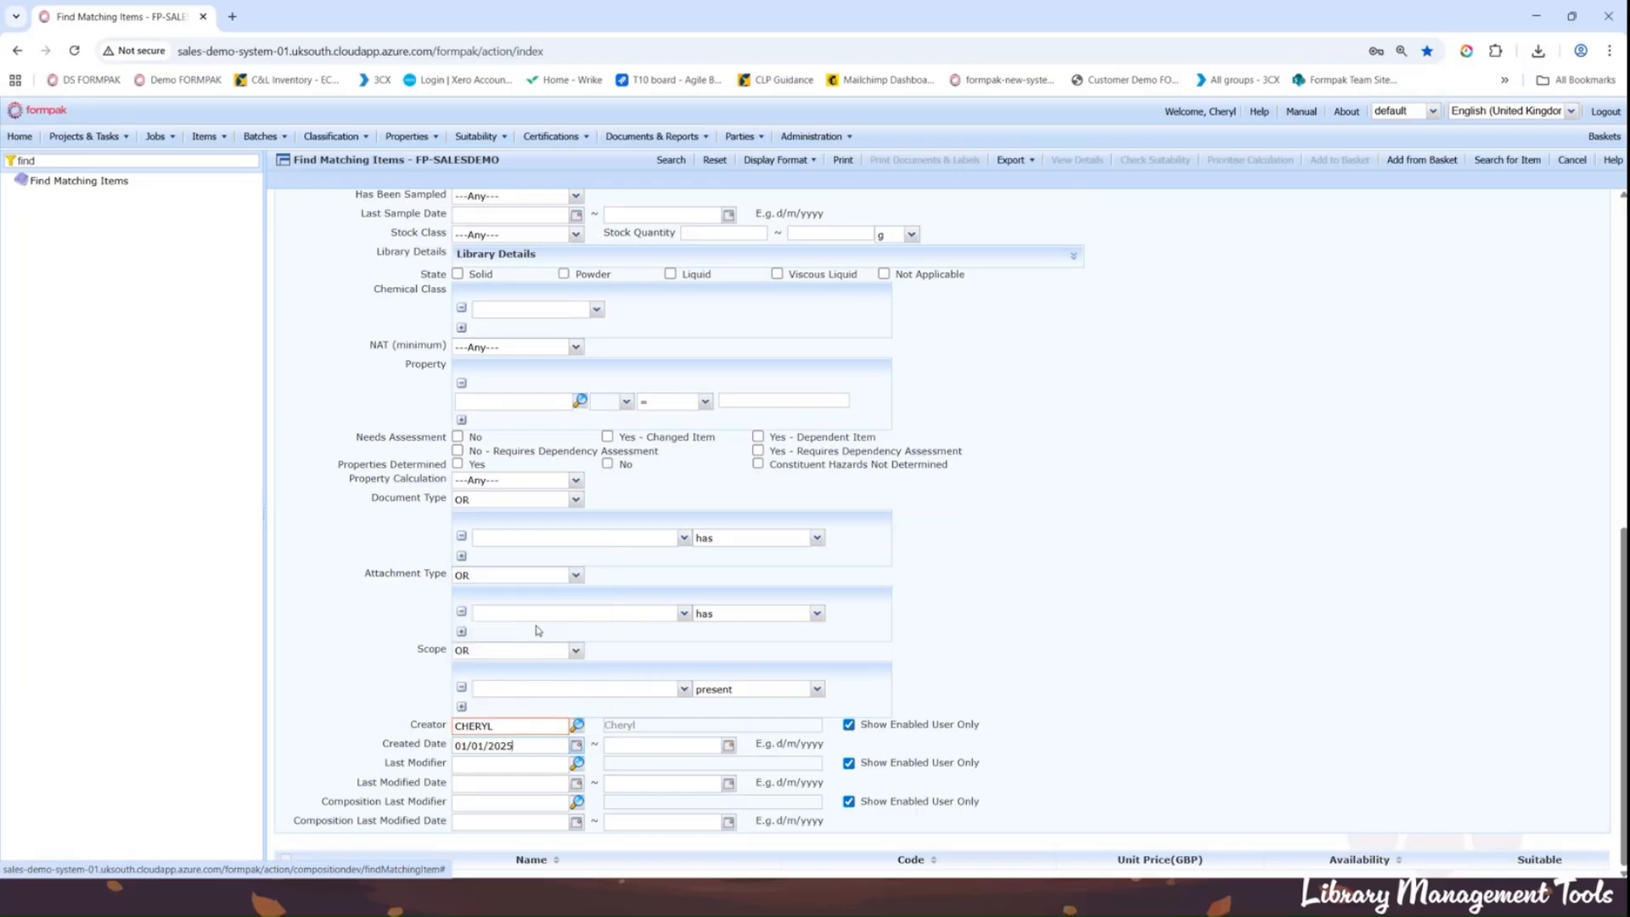
left_click(726, 746)
left_click(708, 626)
scroll(1066, 633, "up", 8)
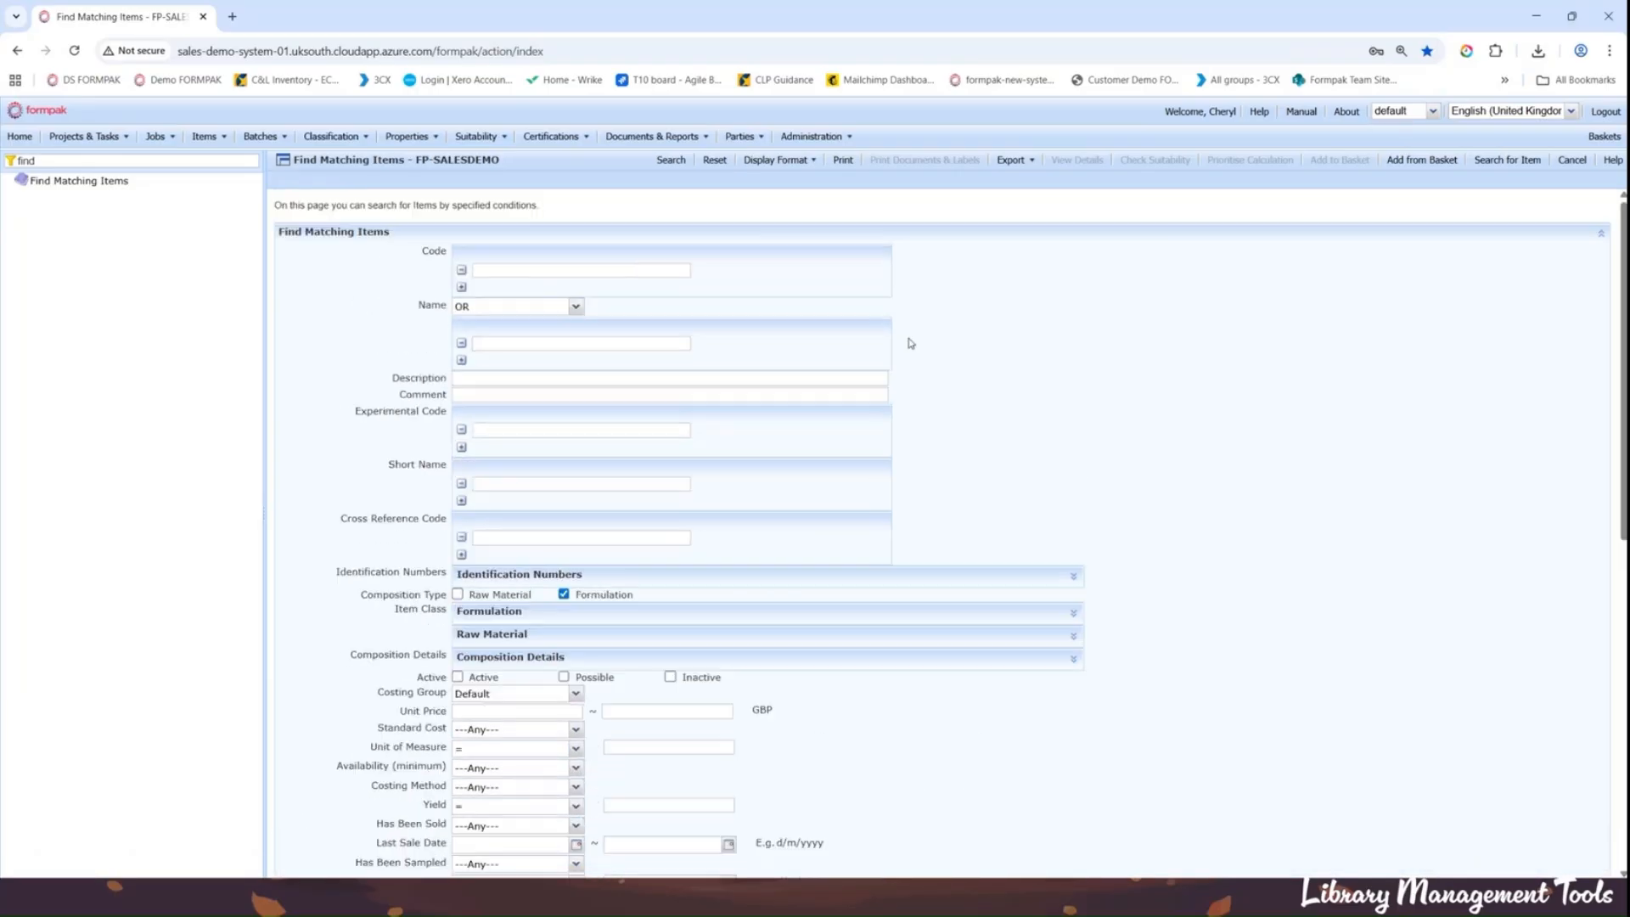
left_click(676, 170)
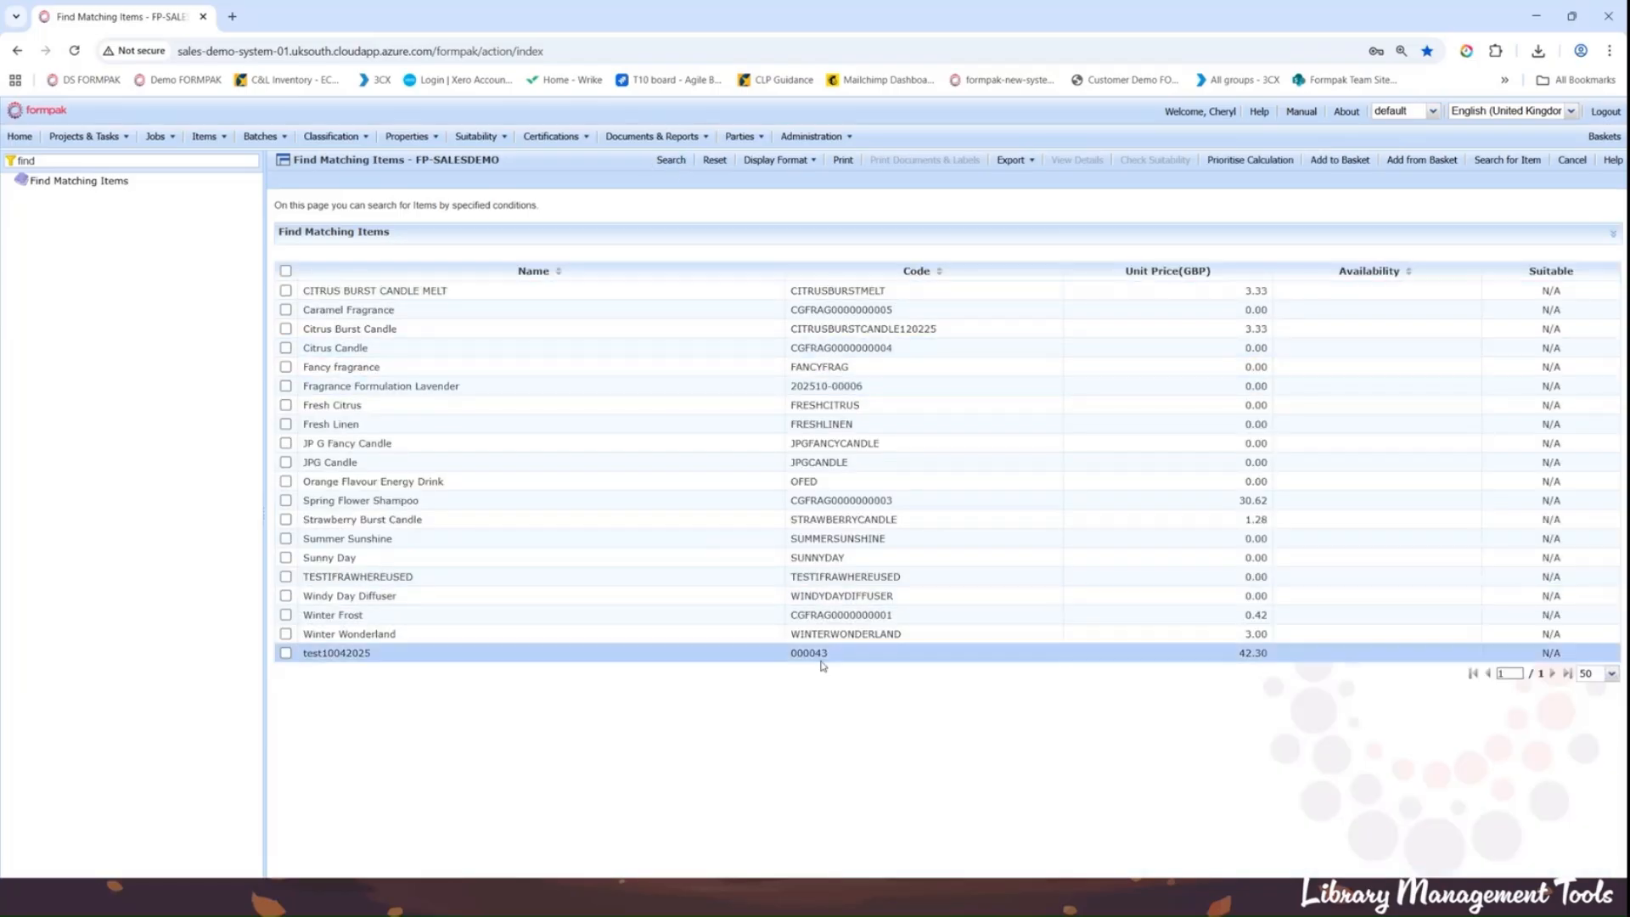
Step: Print the formulation results as an Excel report with the Creator and Created Date columns added
left_click(843, 160)
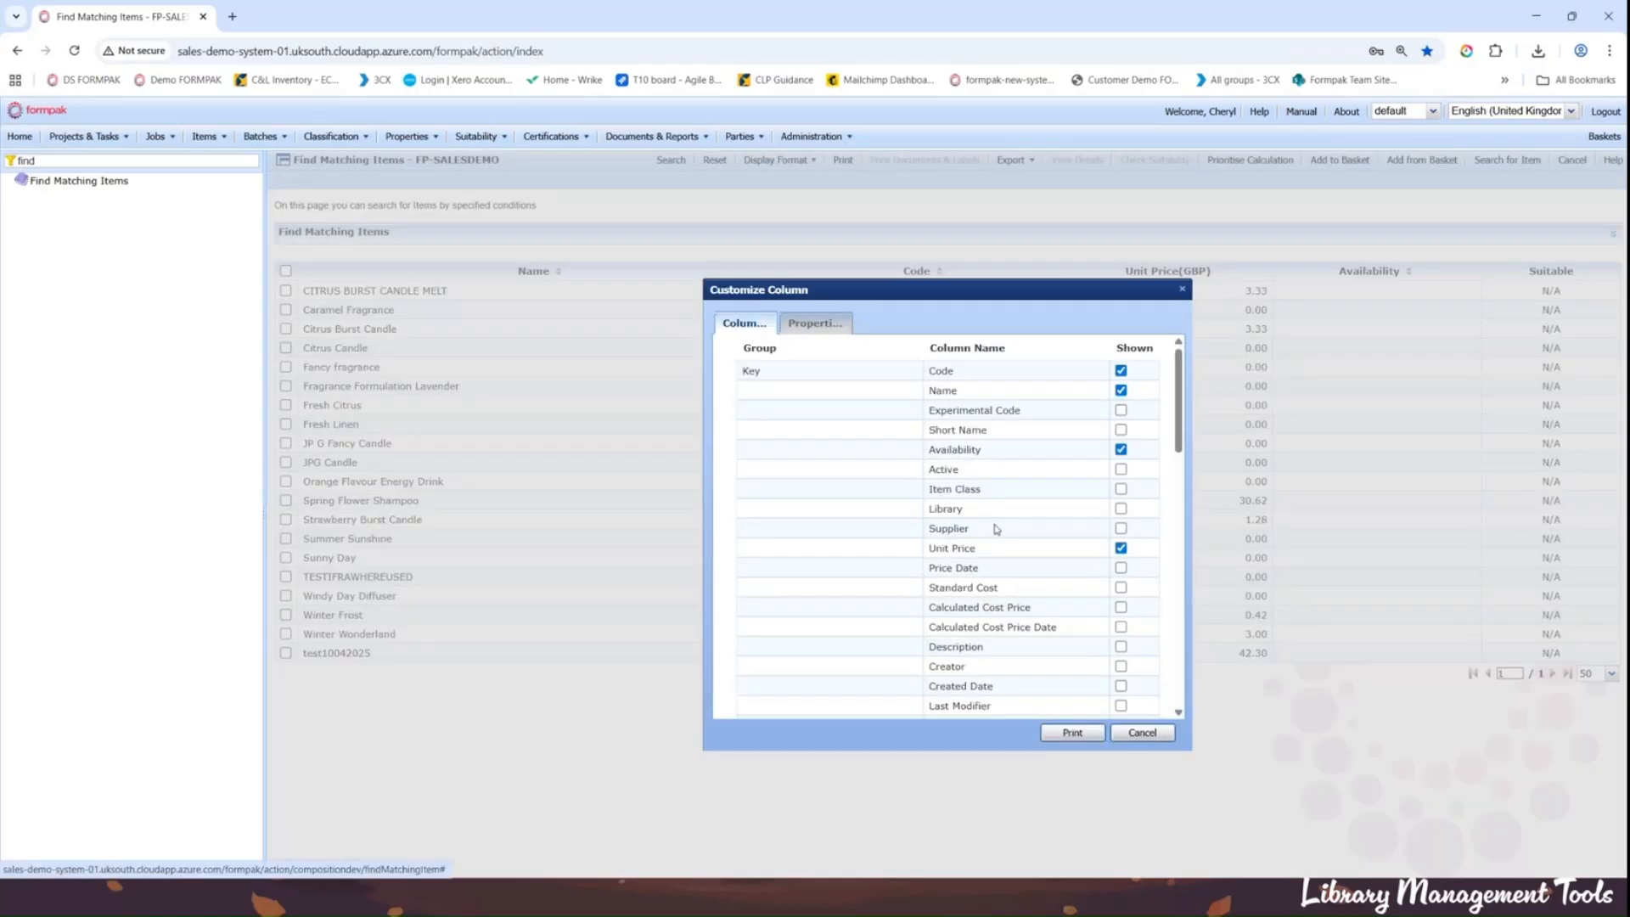
scroll(996, 528, "down", 2)
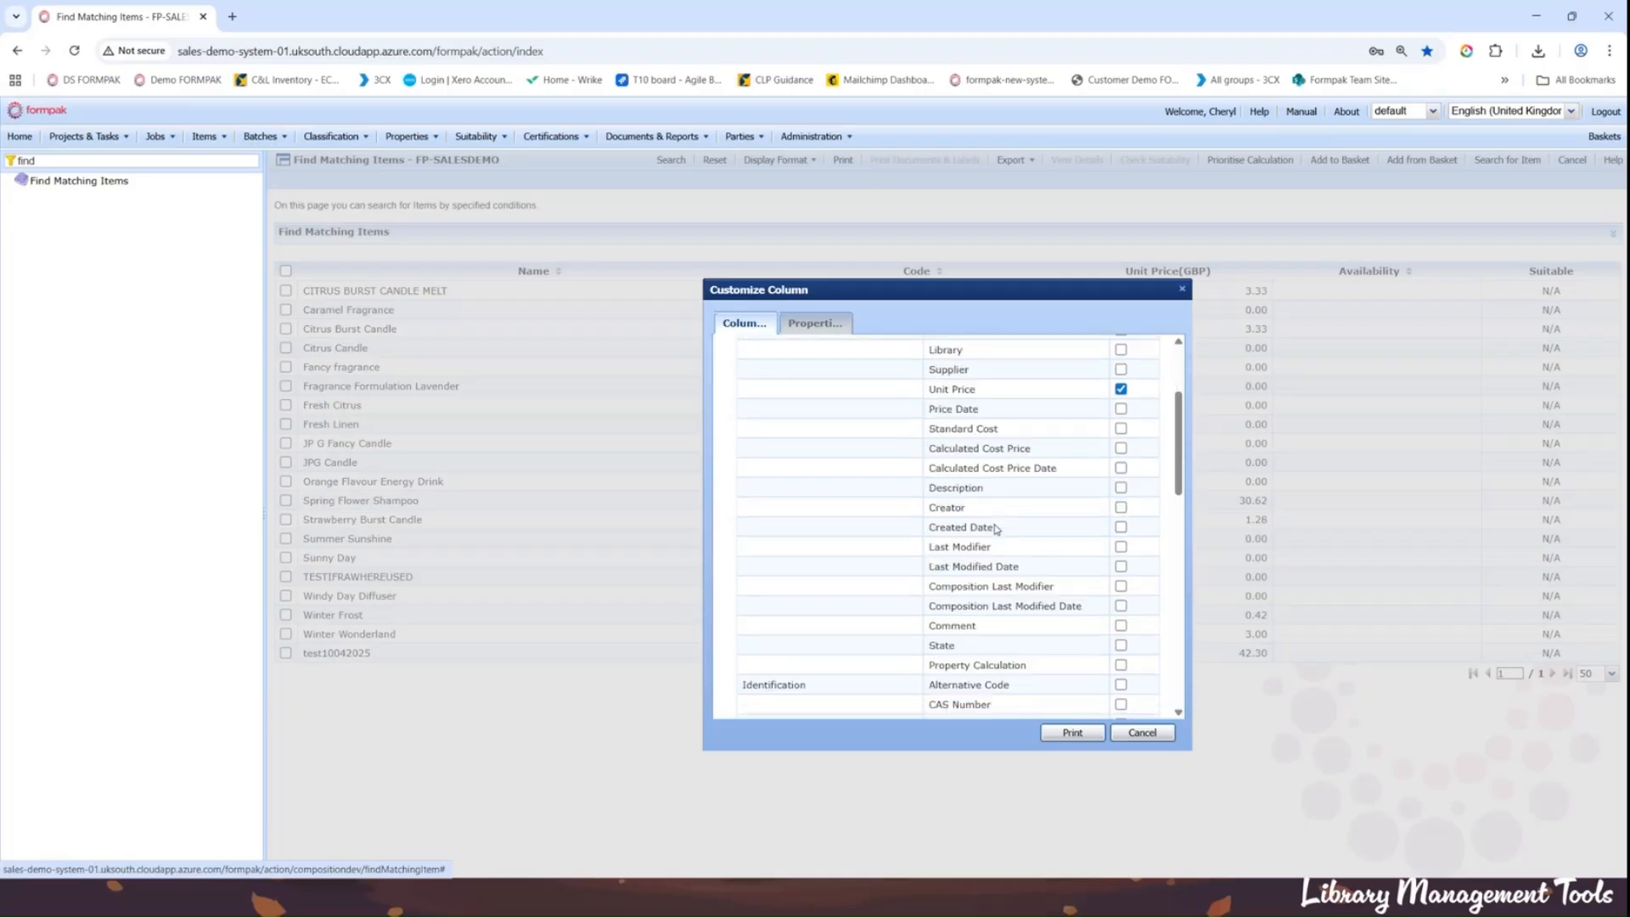
left_click(1120, 508)
left_click(1120, 527)
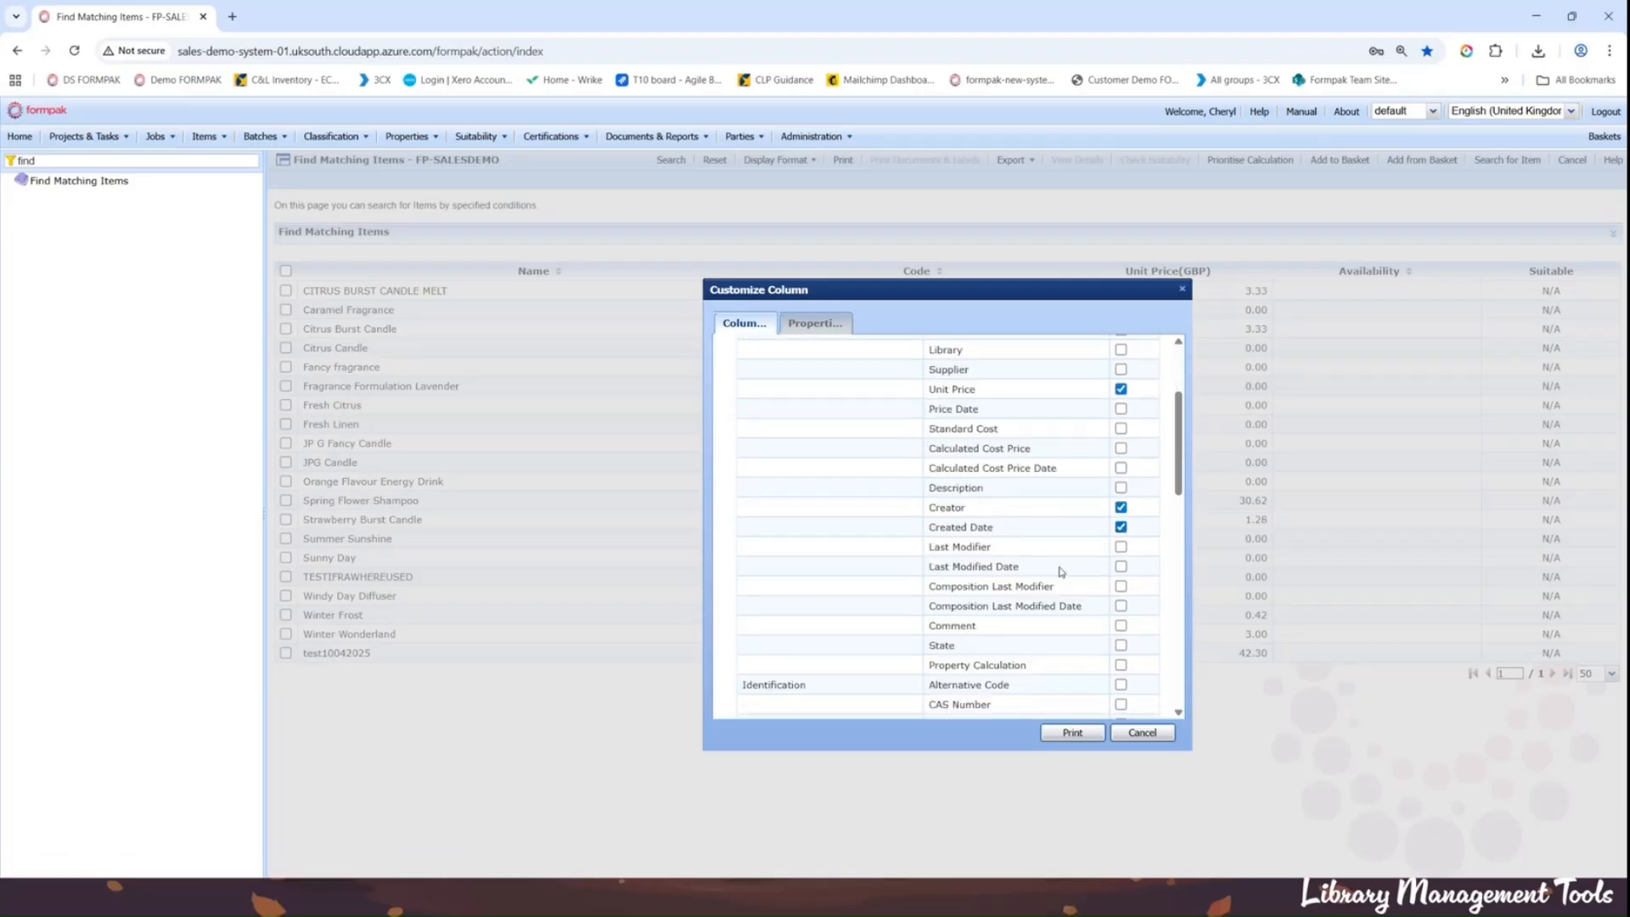
scroll(1060, 571, "down", 10)
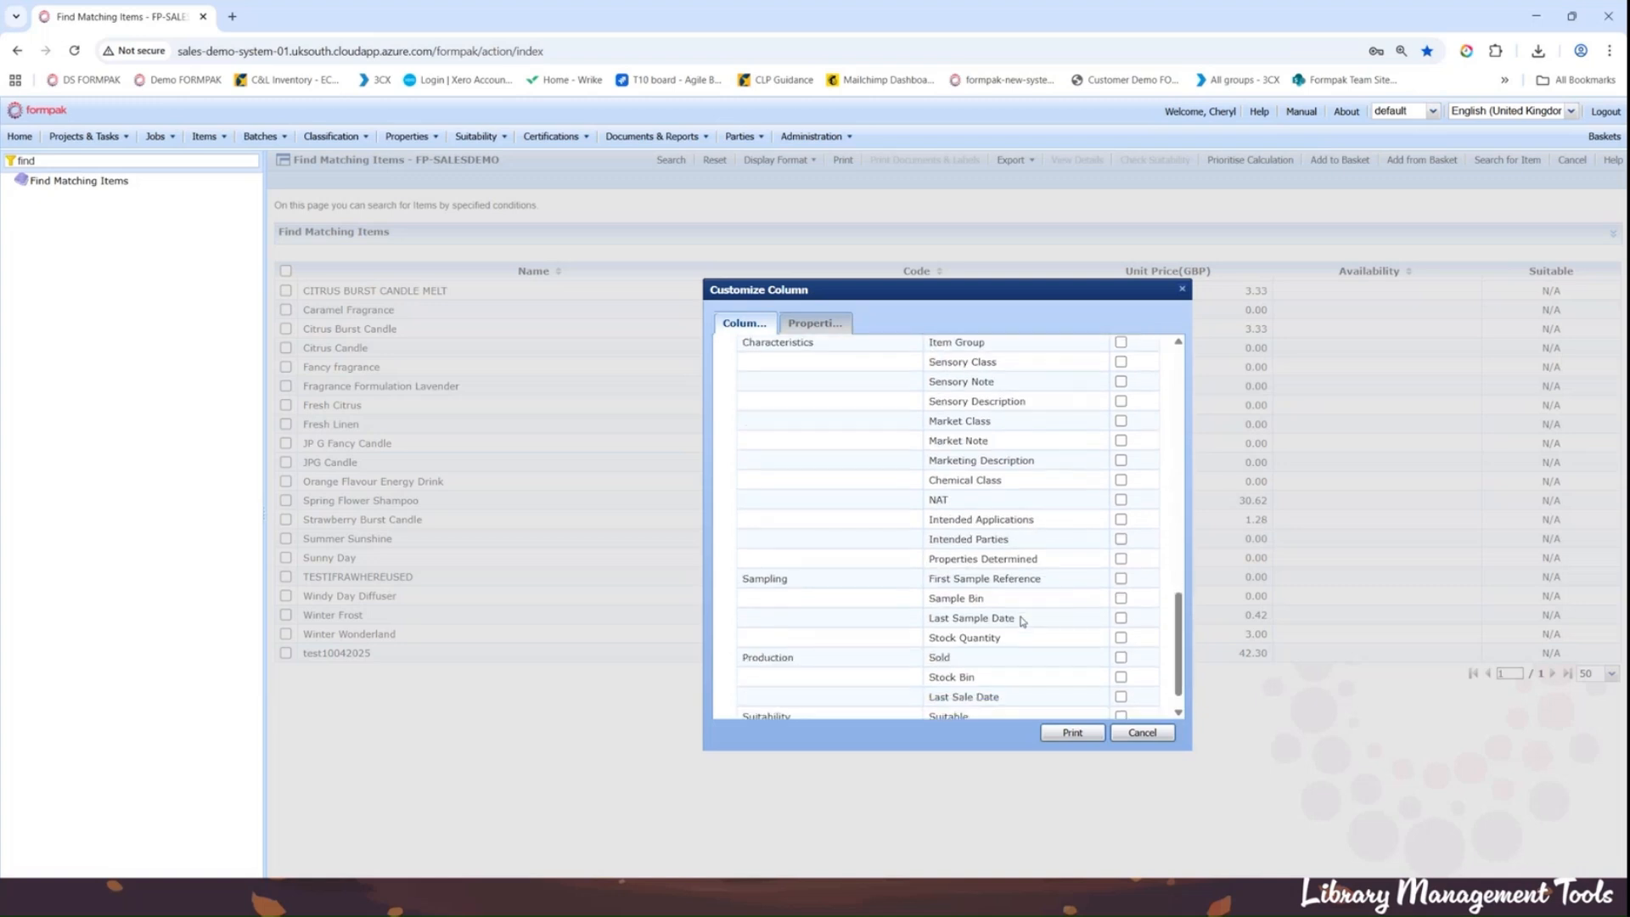
scroll(1010, 663, "down", 1)
left_click(1000, 704)
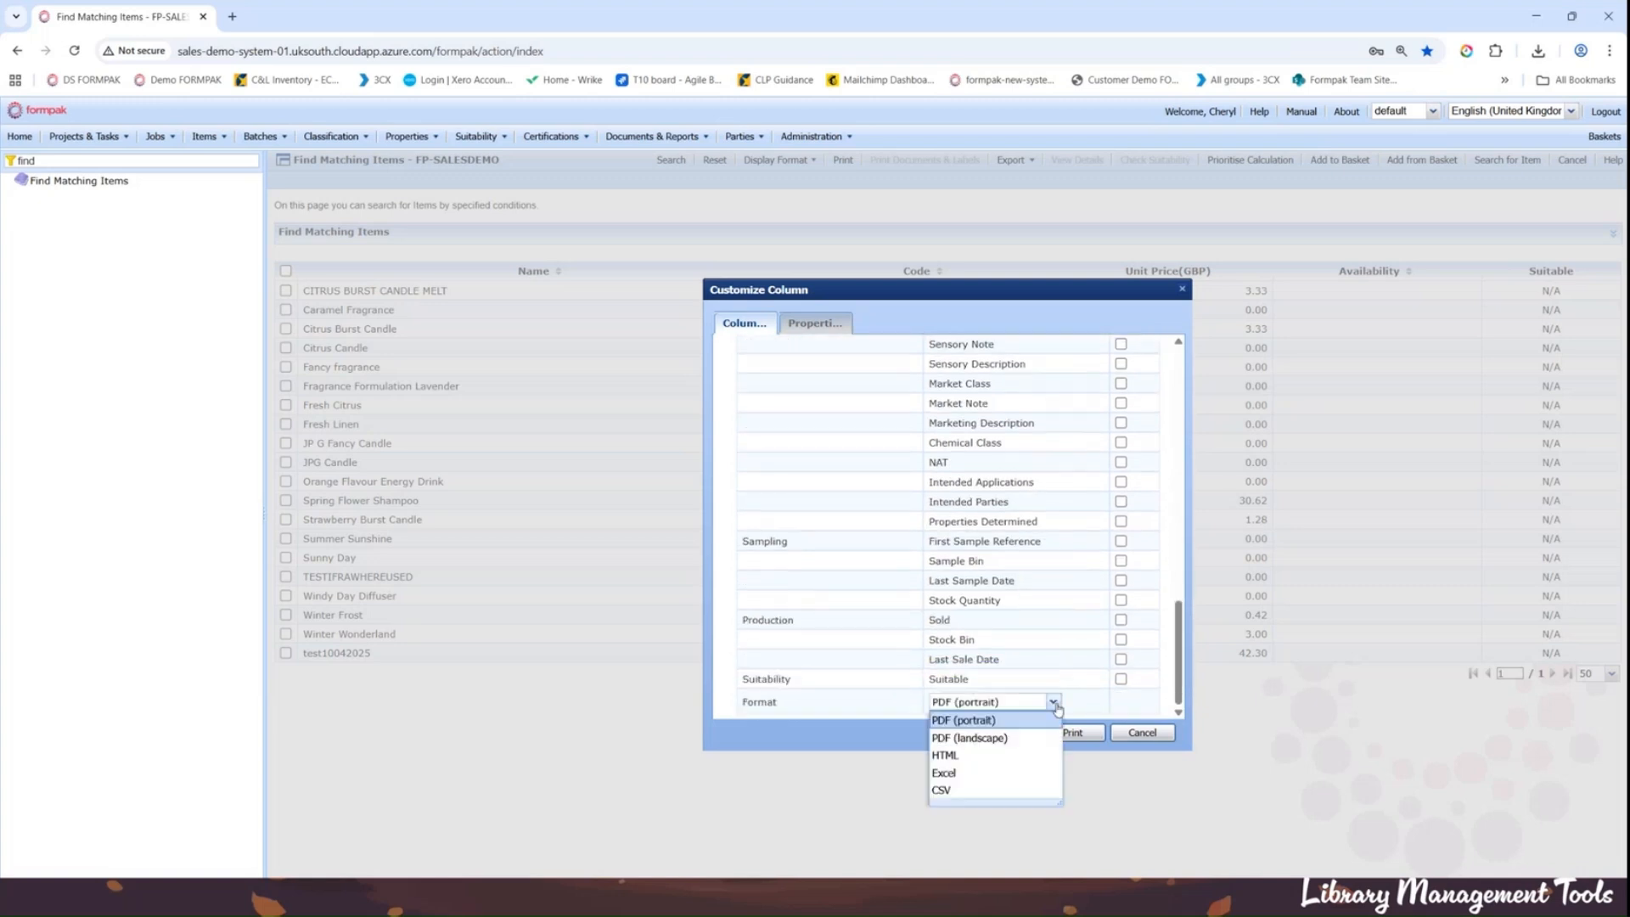
left_click(970, 775)
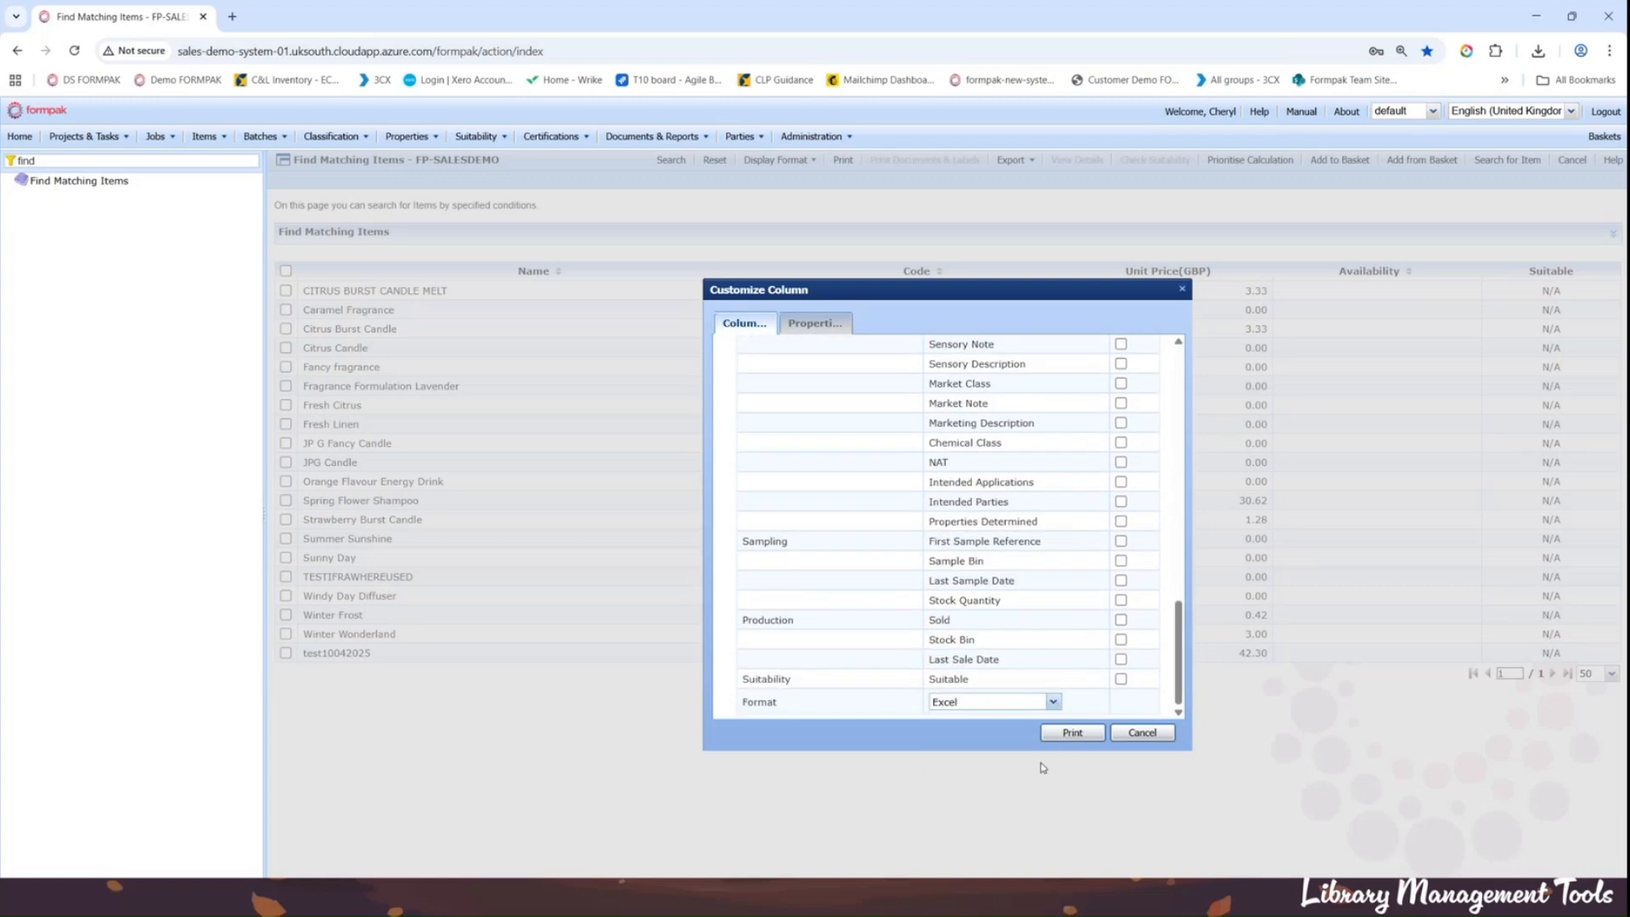
left_click(1070, 733)
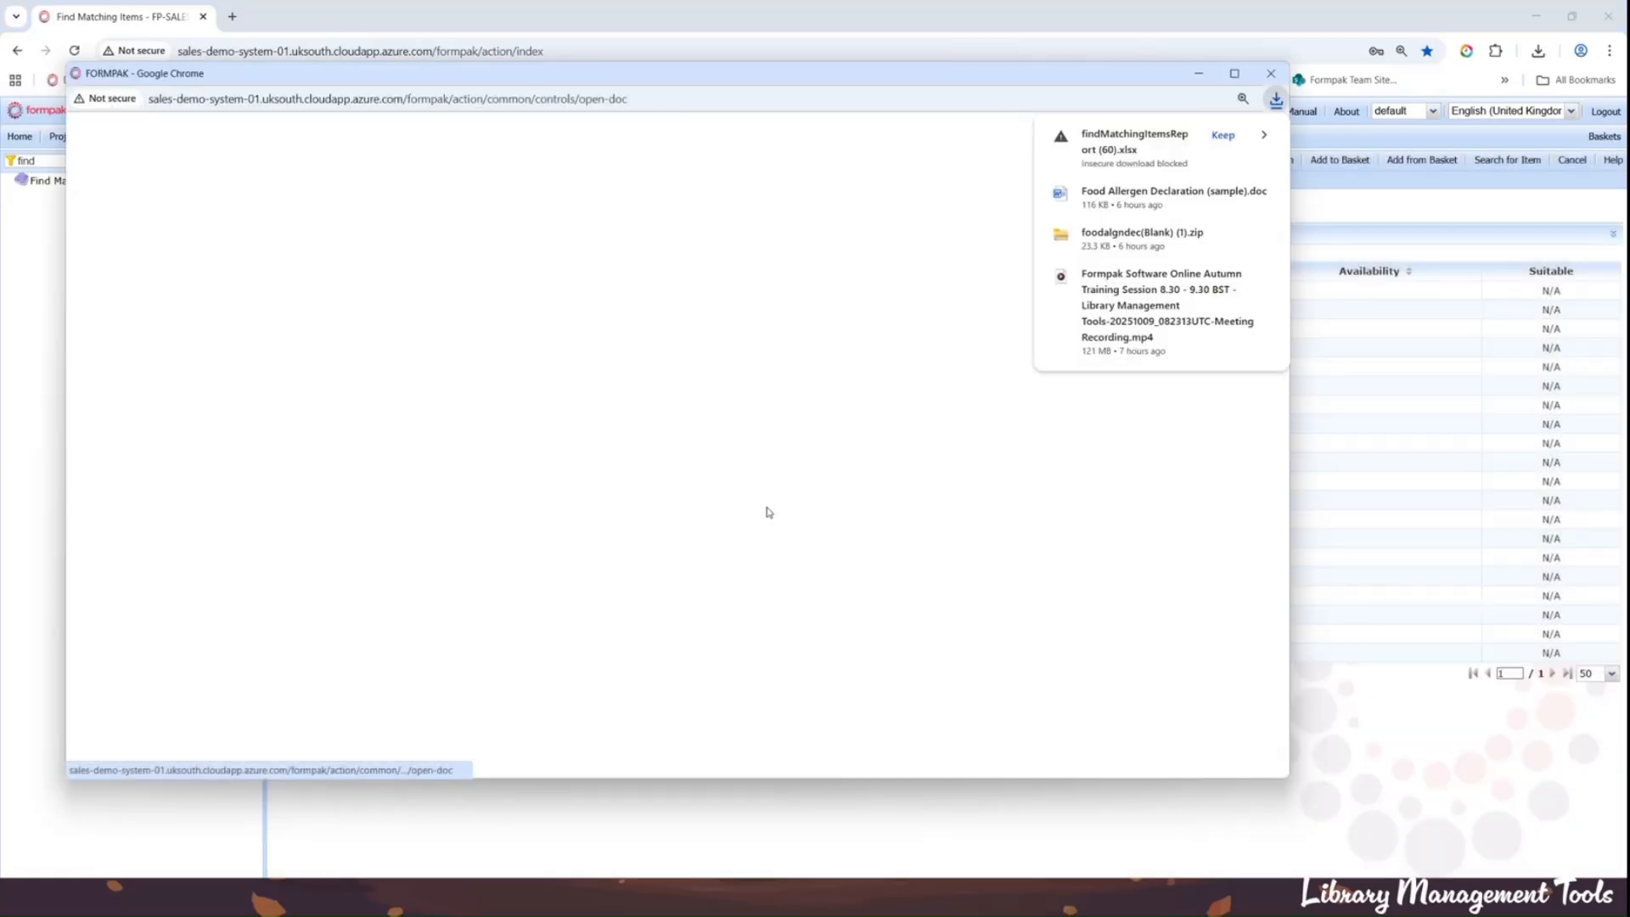
Step: Keep the downloaded formulations report, check its search criteria, creators and created dates in Excel, and close it
left_click(1222, 135)
left_click(1115, 148)
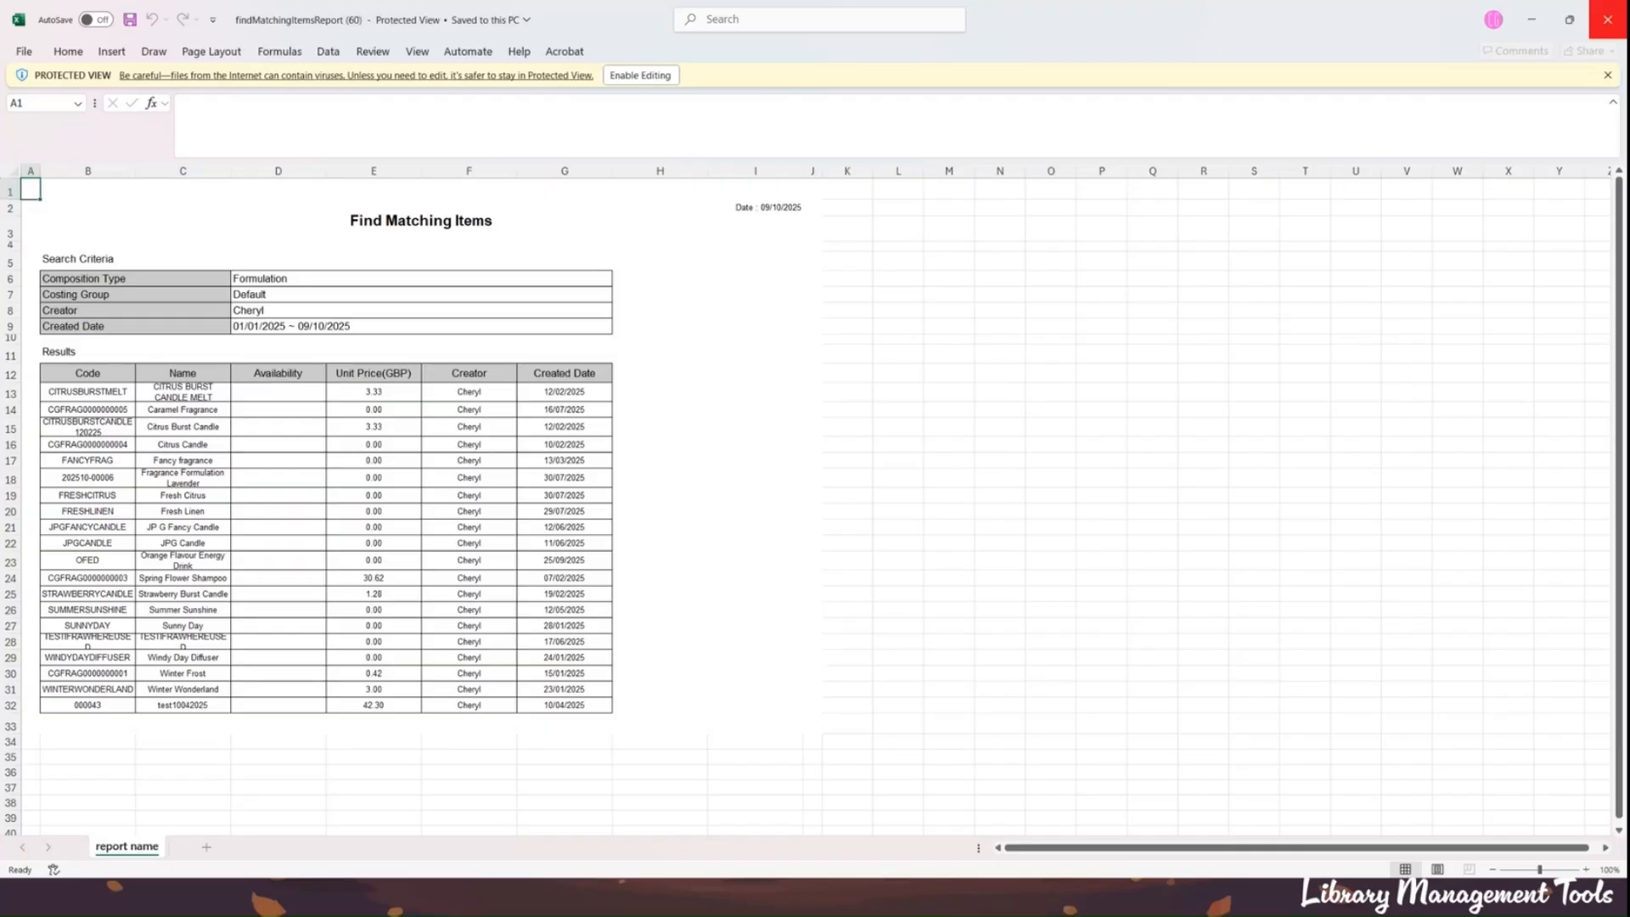
left_click(1607, 19)
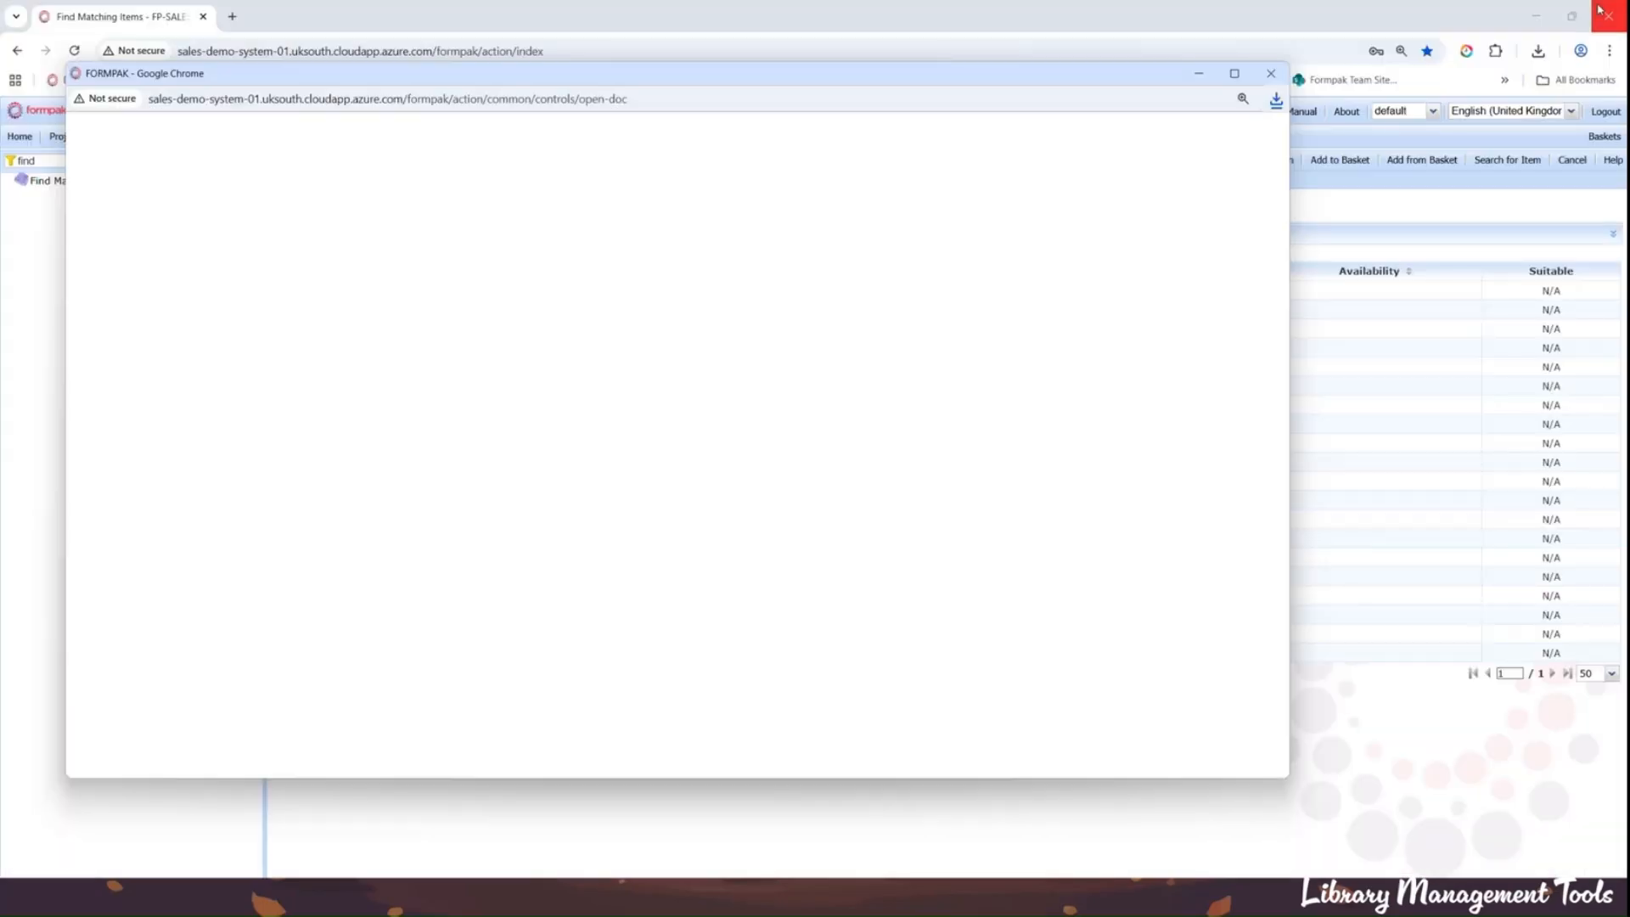
left_click(1273, 74)
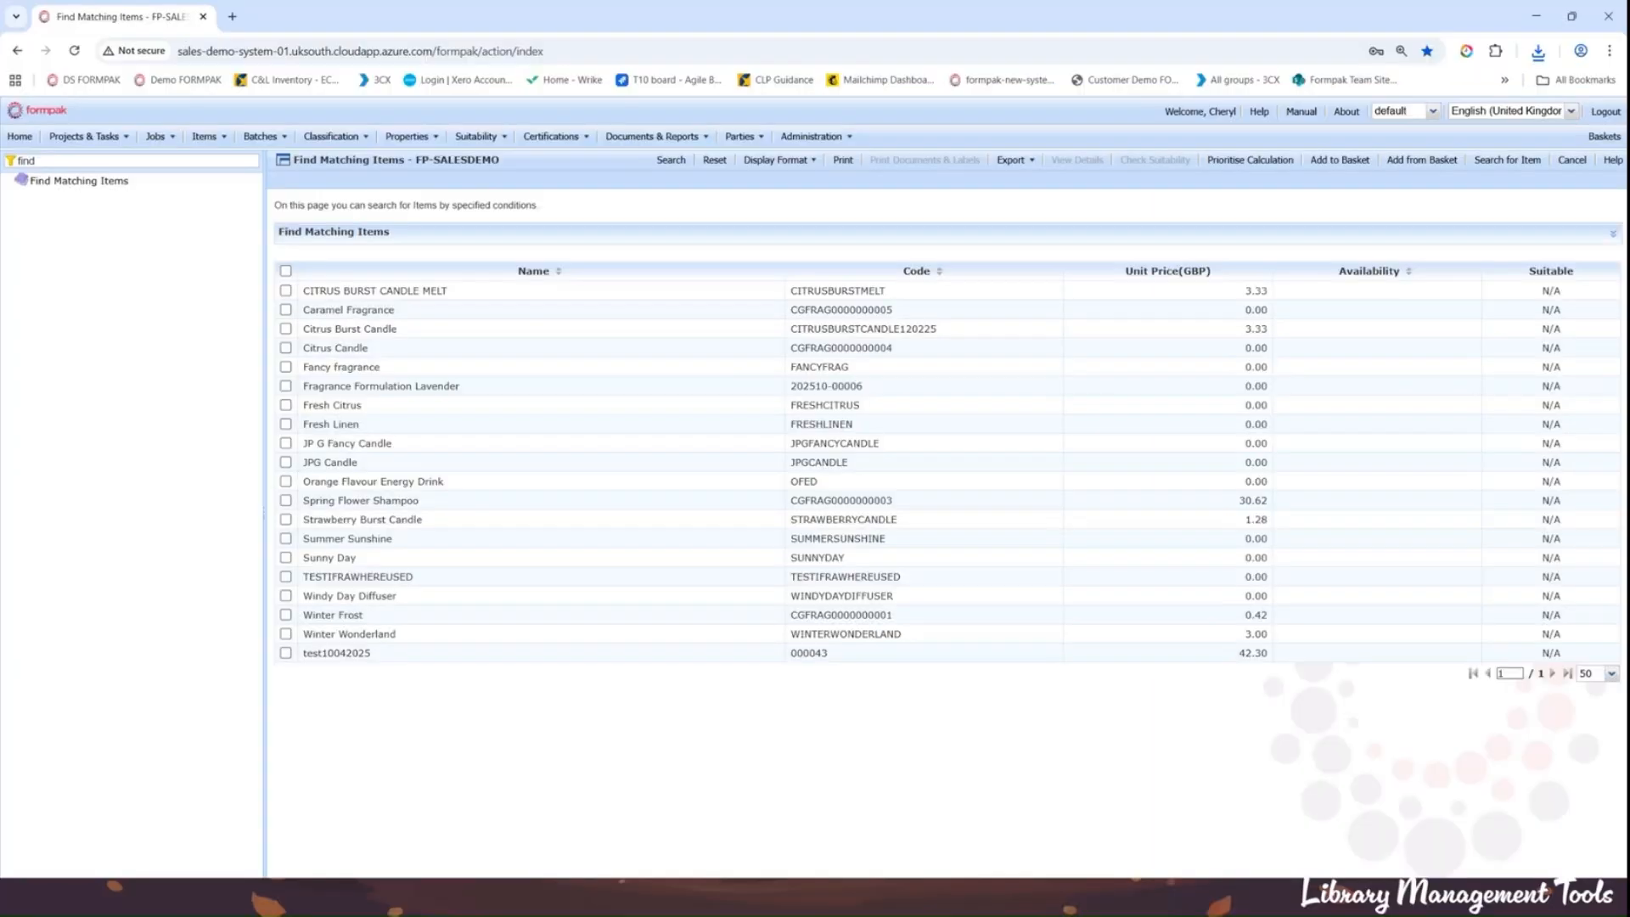
Step: Filter the navigation tree by "print where" and open Print Where Used Report
double_click(57, 161)
key("BackSpace")
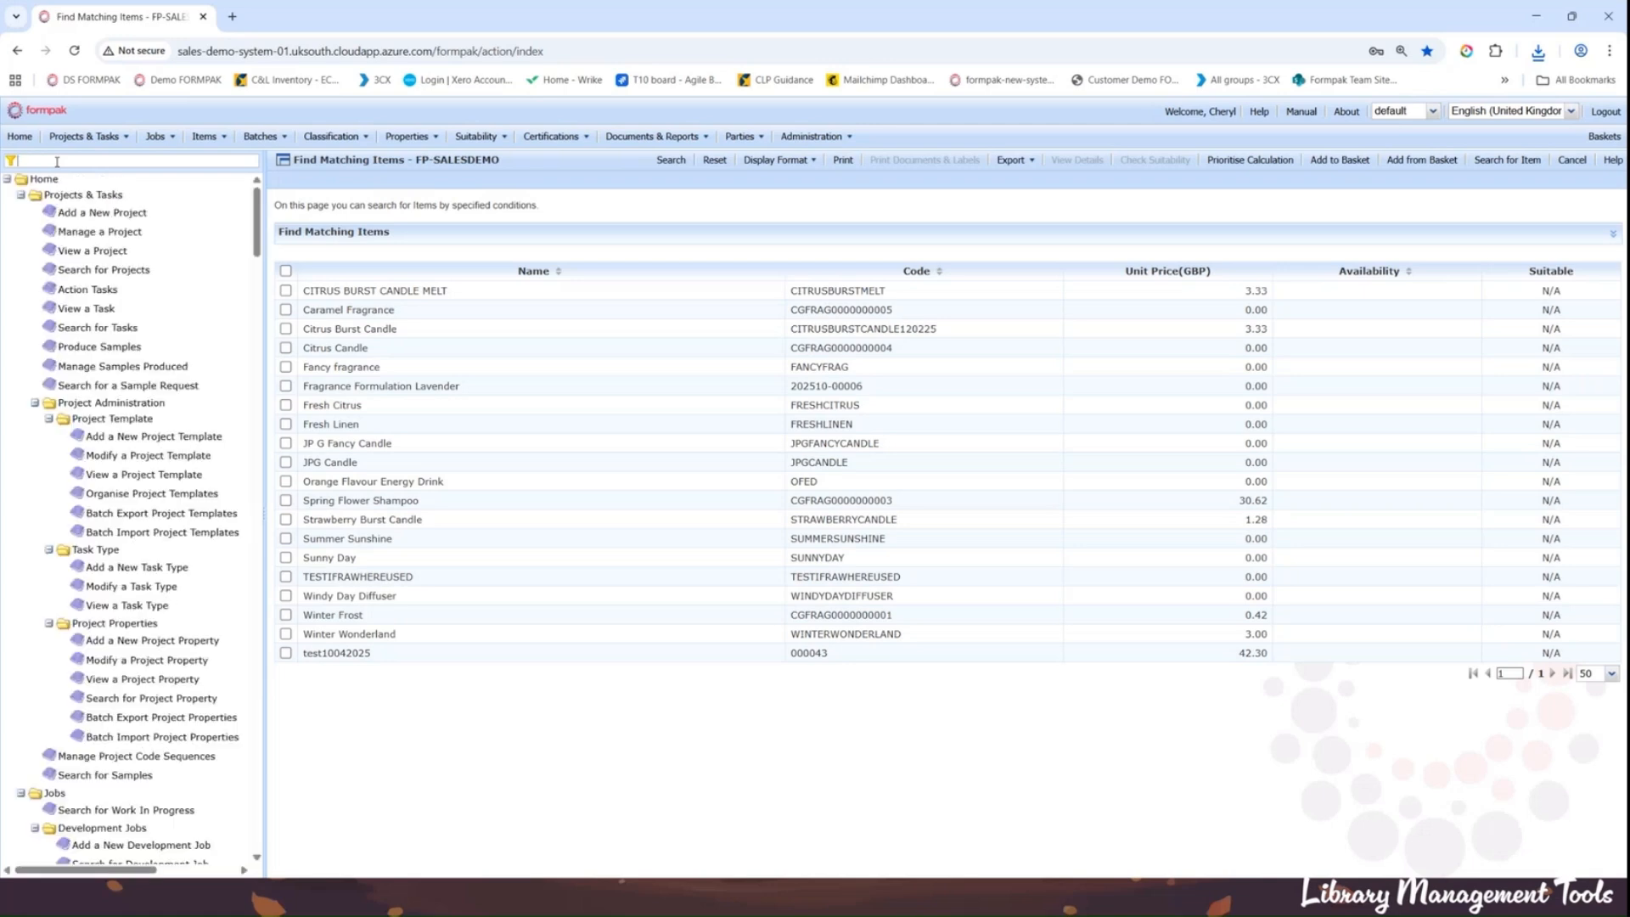
type("print where")
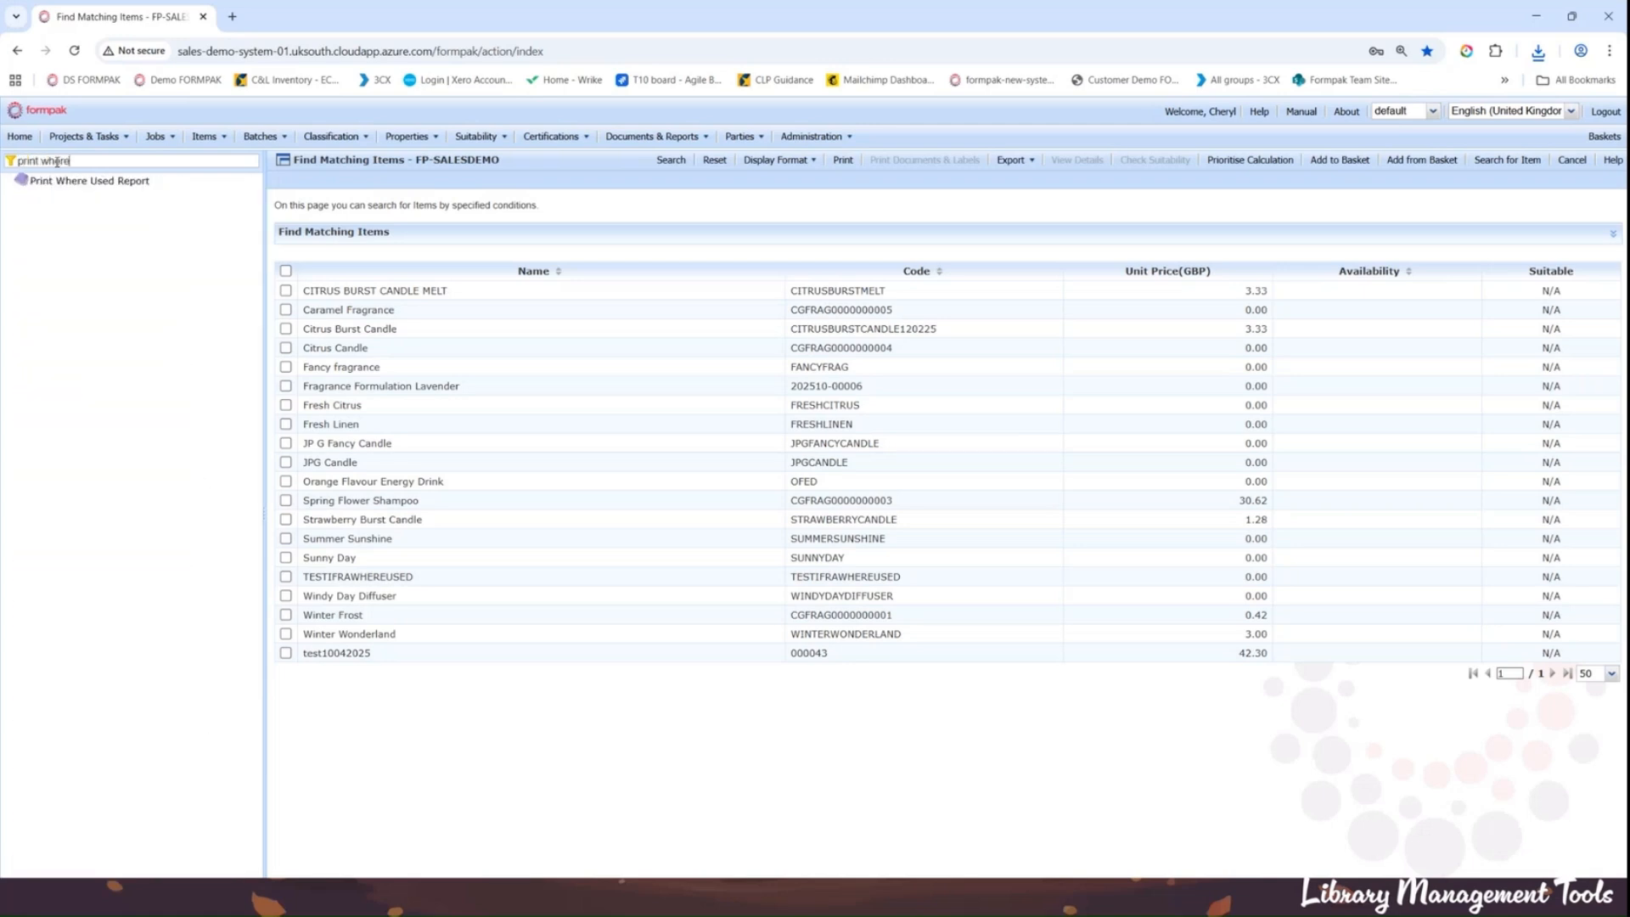
left_click(79, 185)
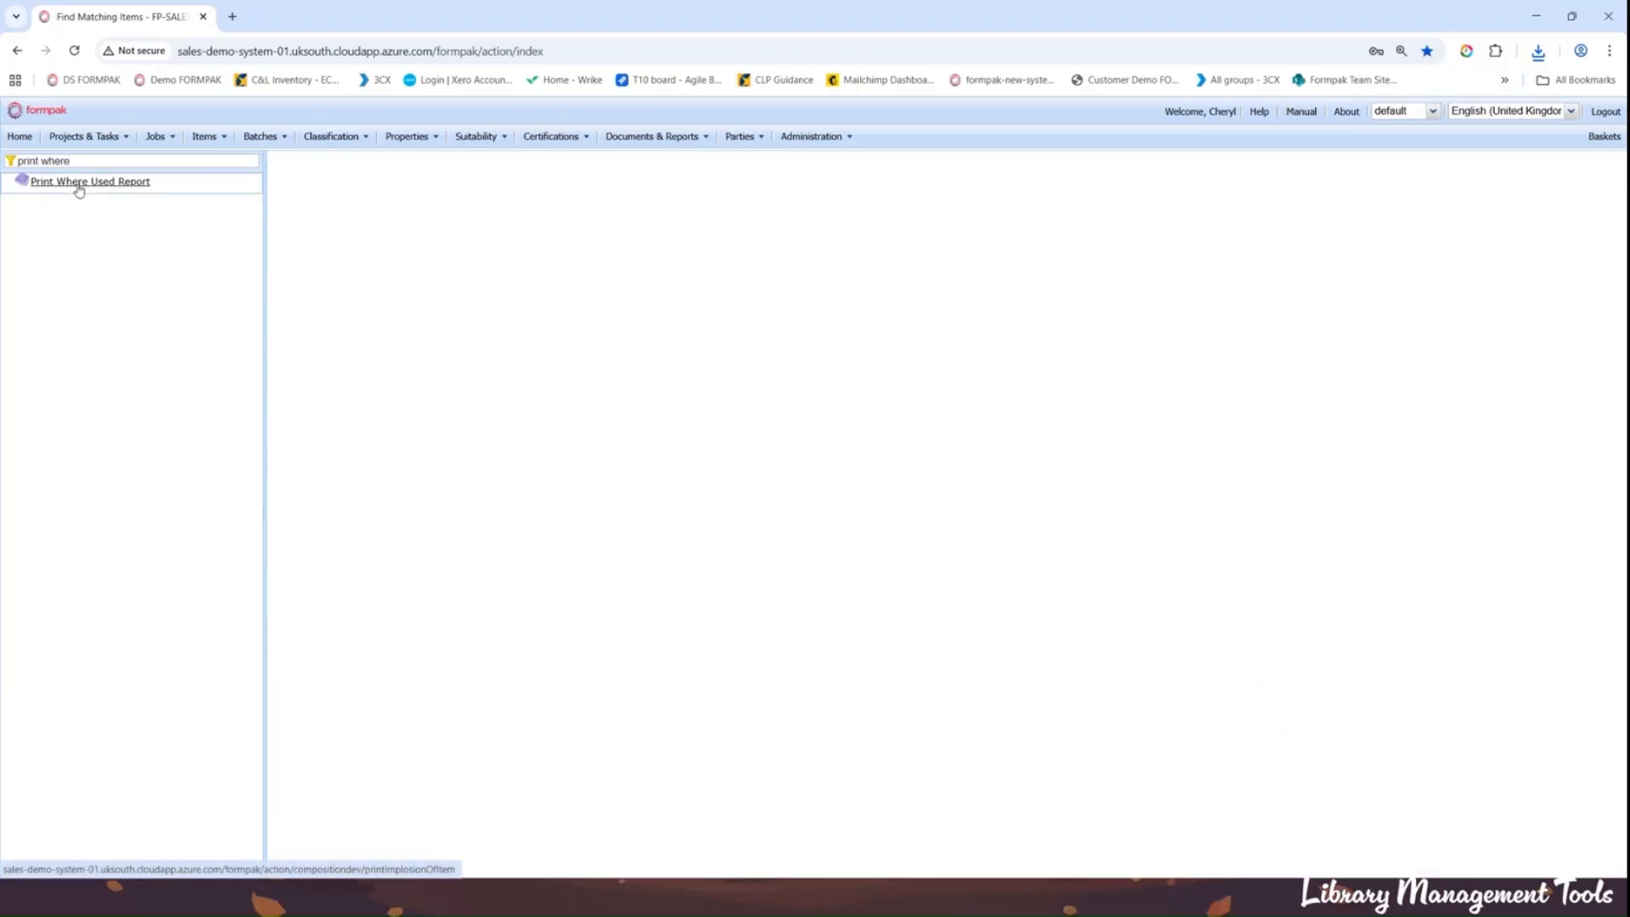
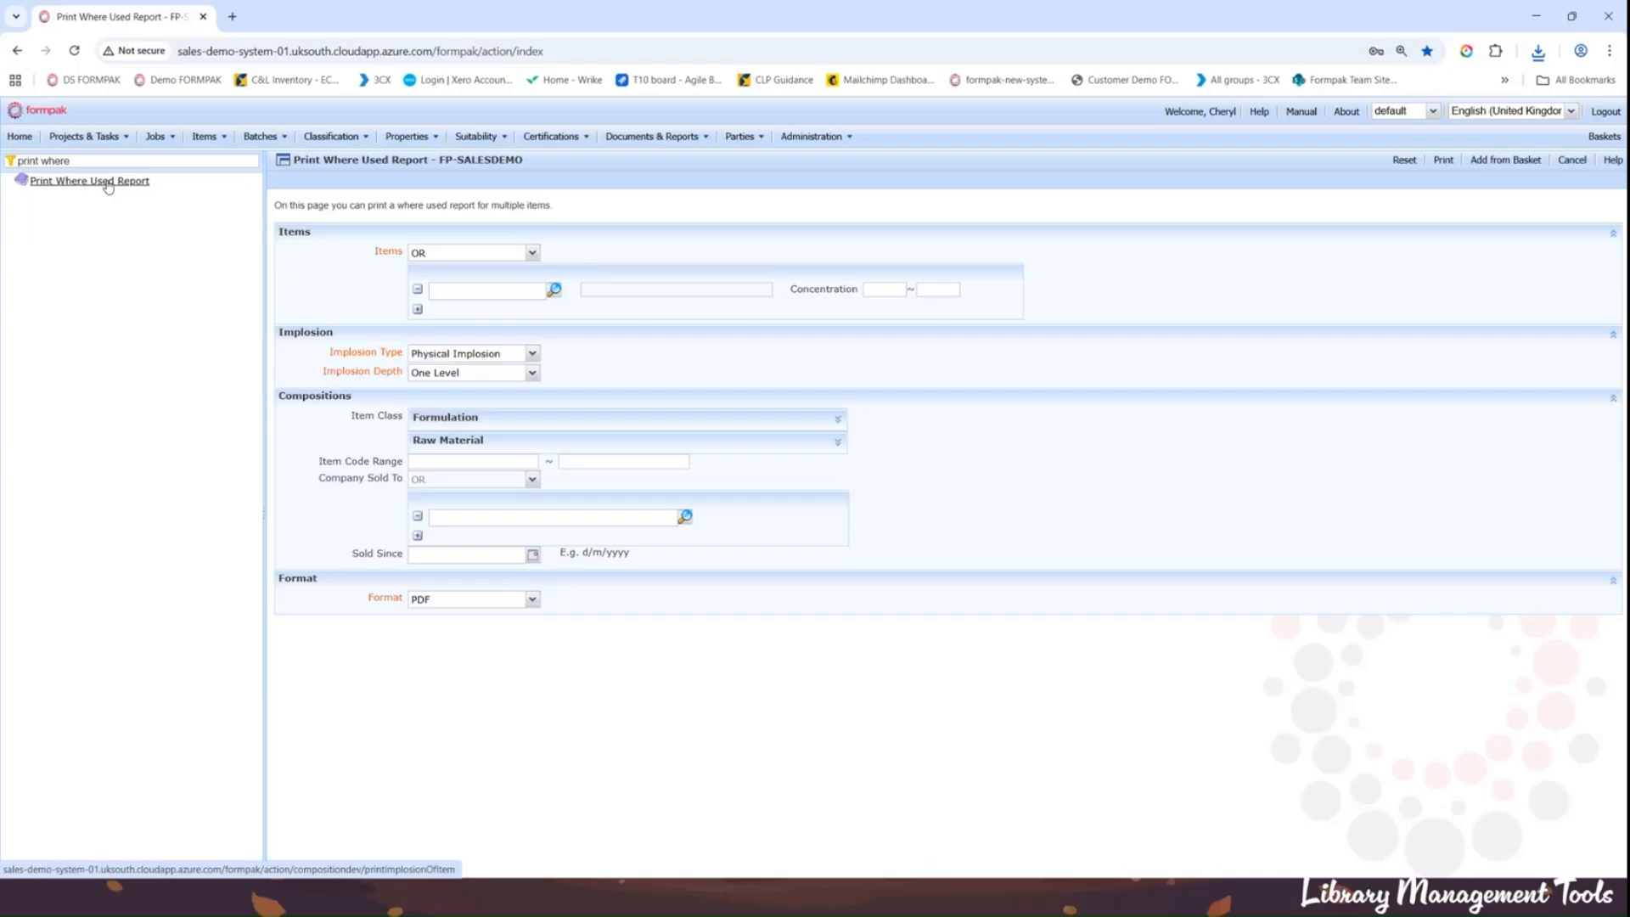
Step: Examine the Implosion Type and Implosion Depth options and the Formulation and Raw Material item class lists for the where used report
left_click(534, 355)
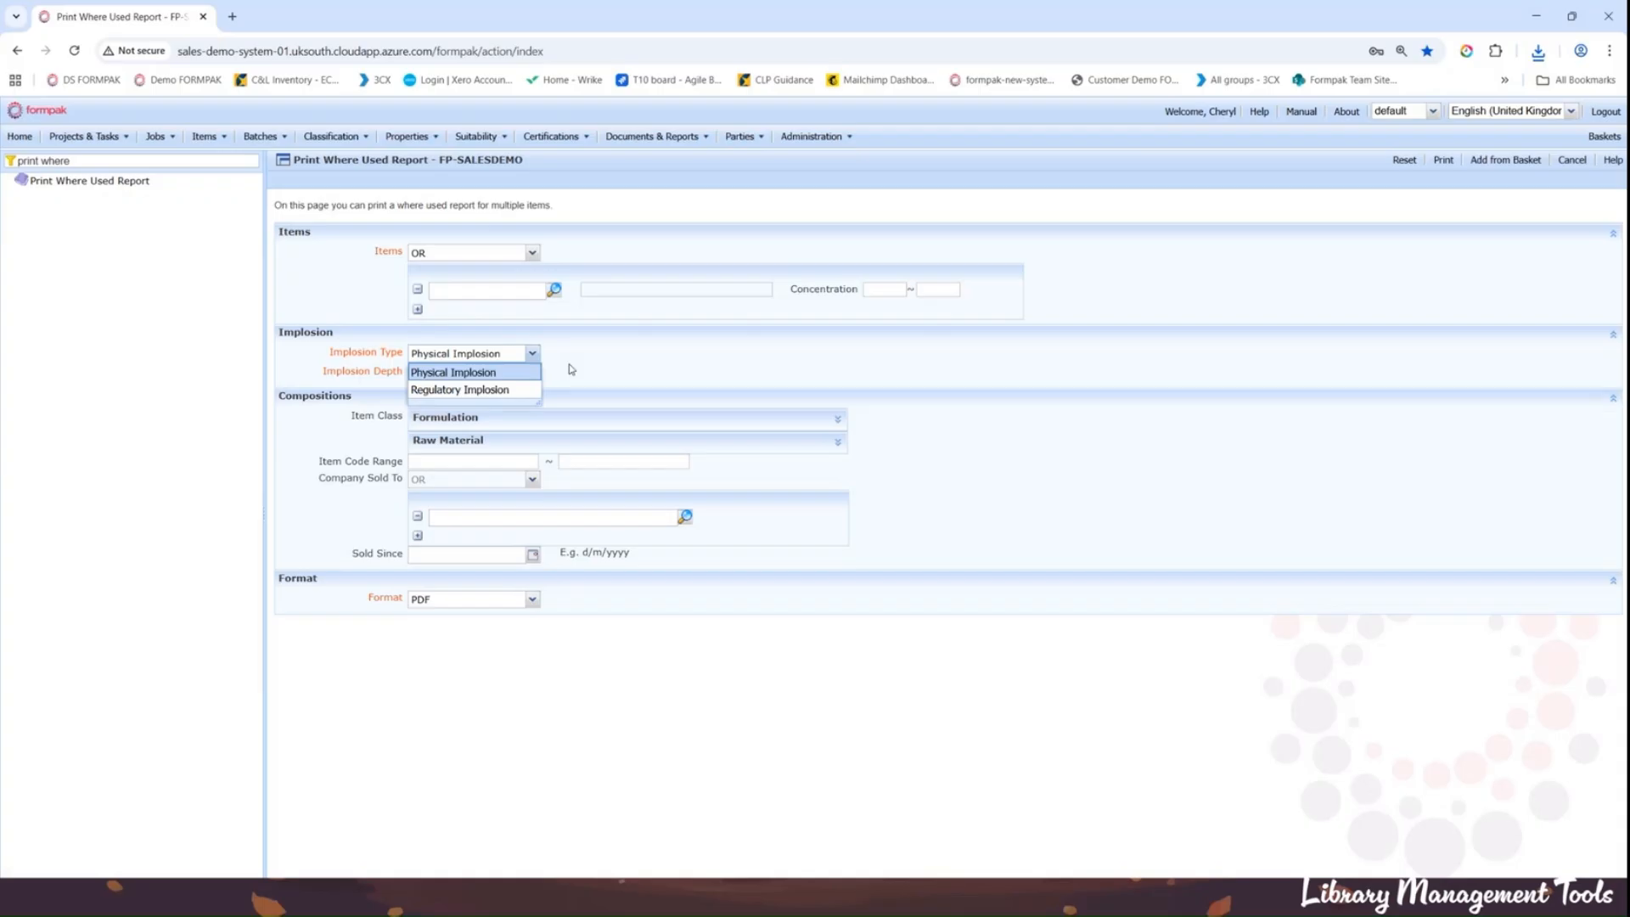
left_click(571, 370)
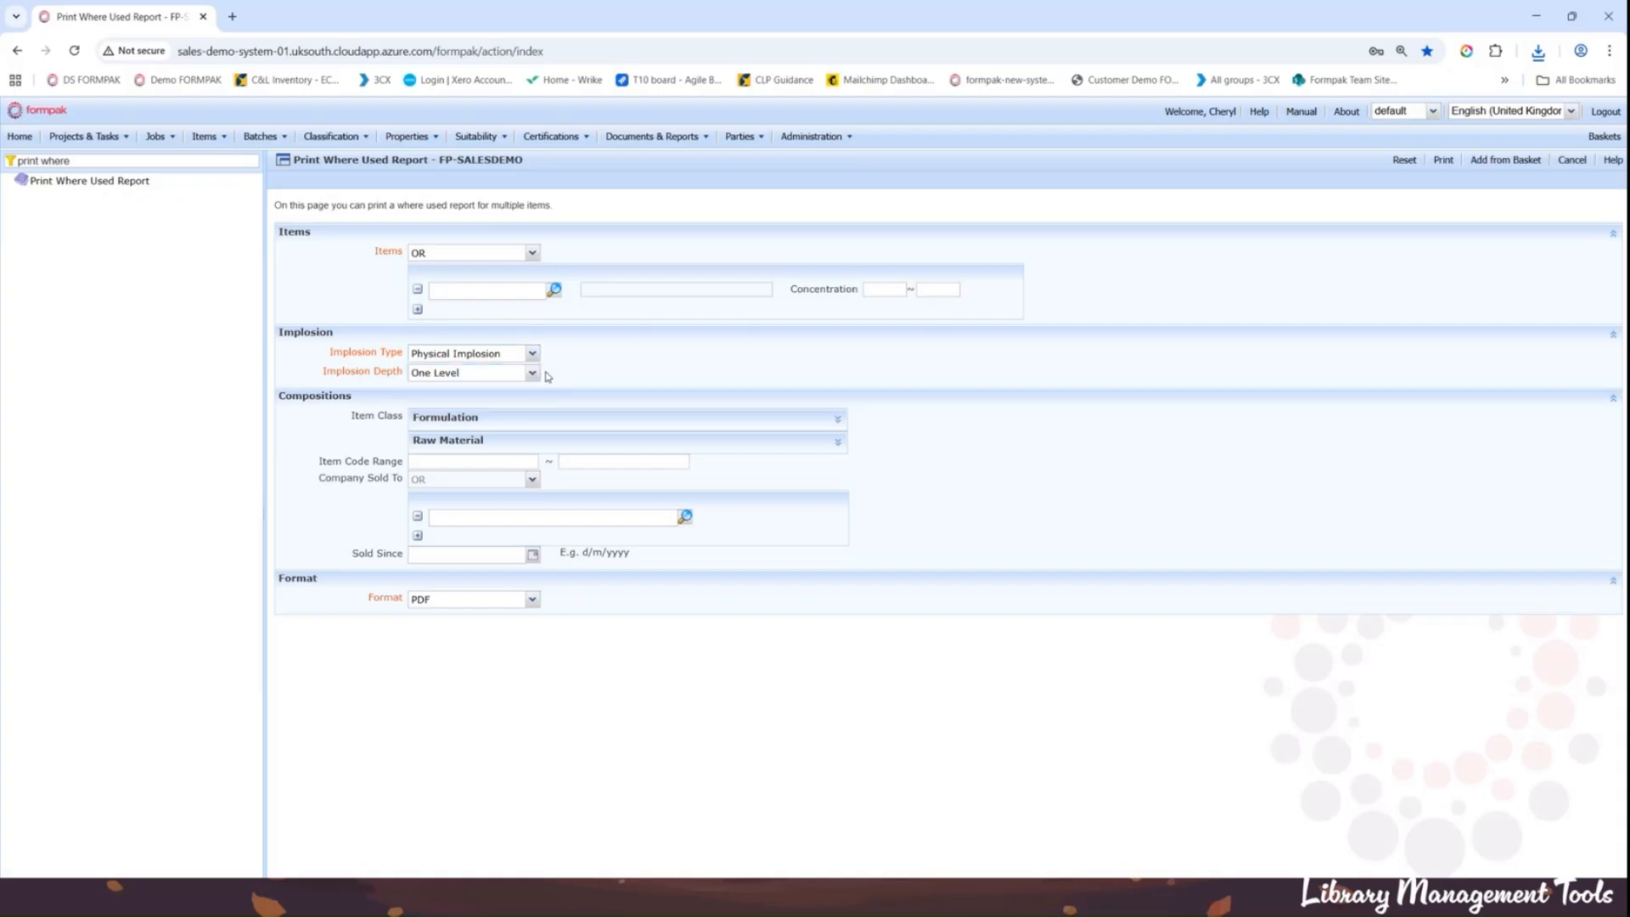
left_click(532, 373)
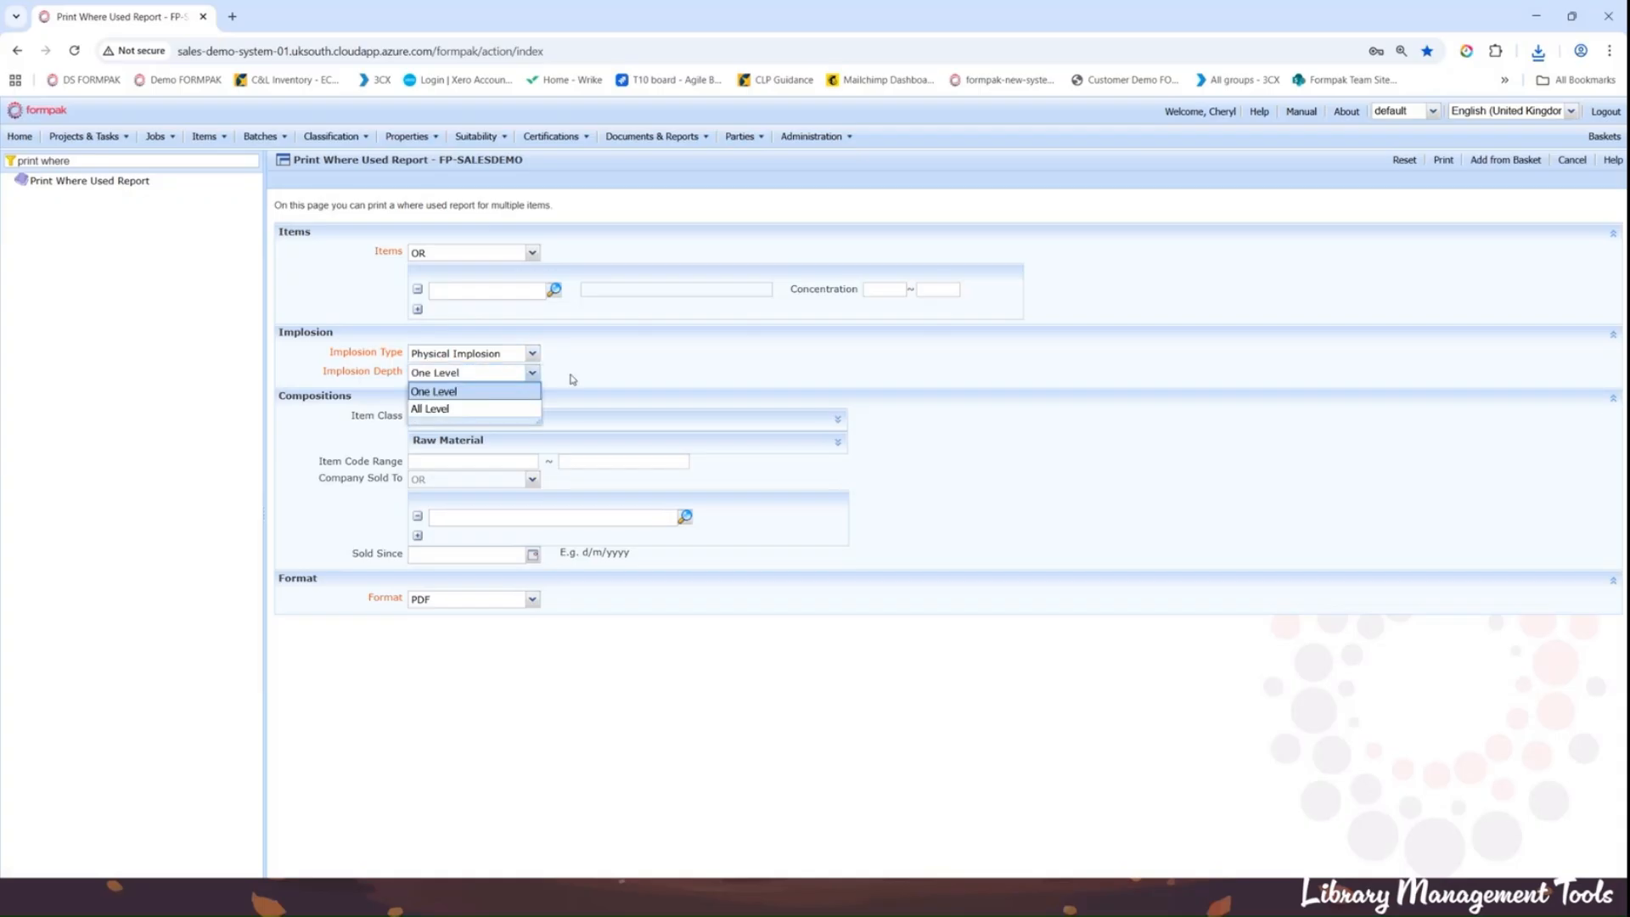
left_click(572, 379)
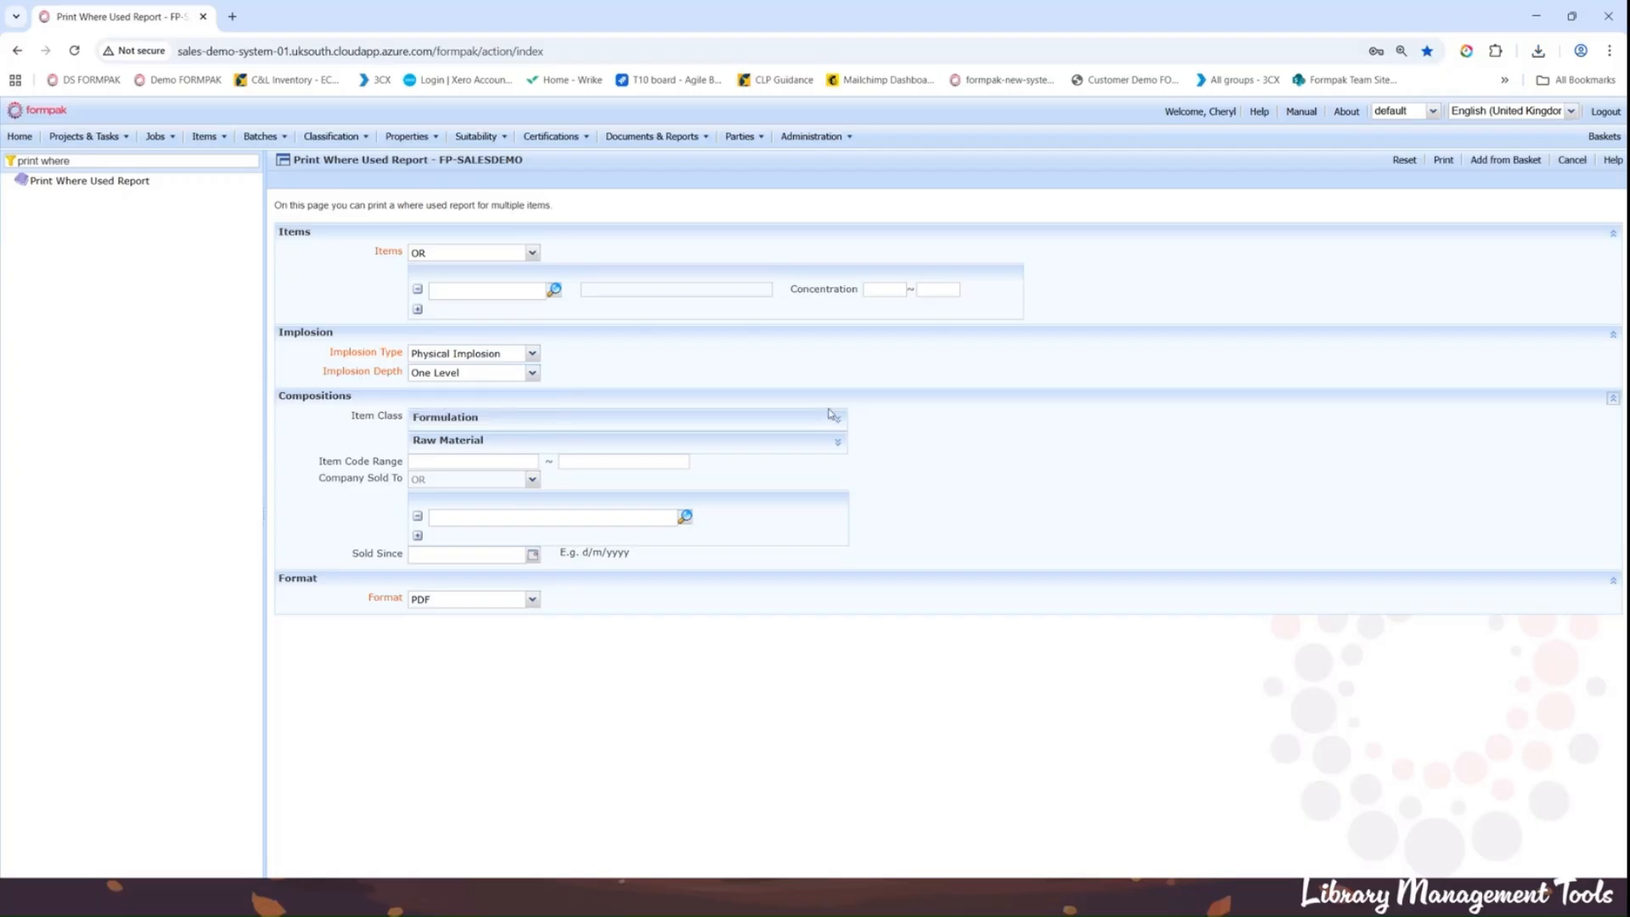
left_click(832, 416)
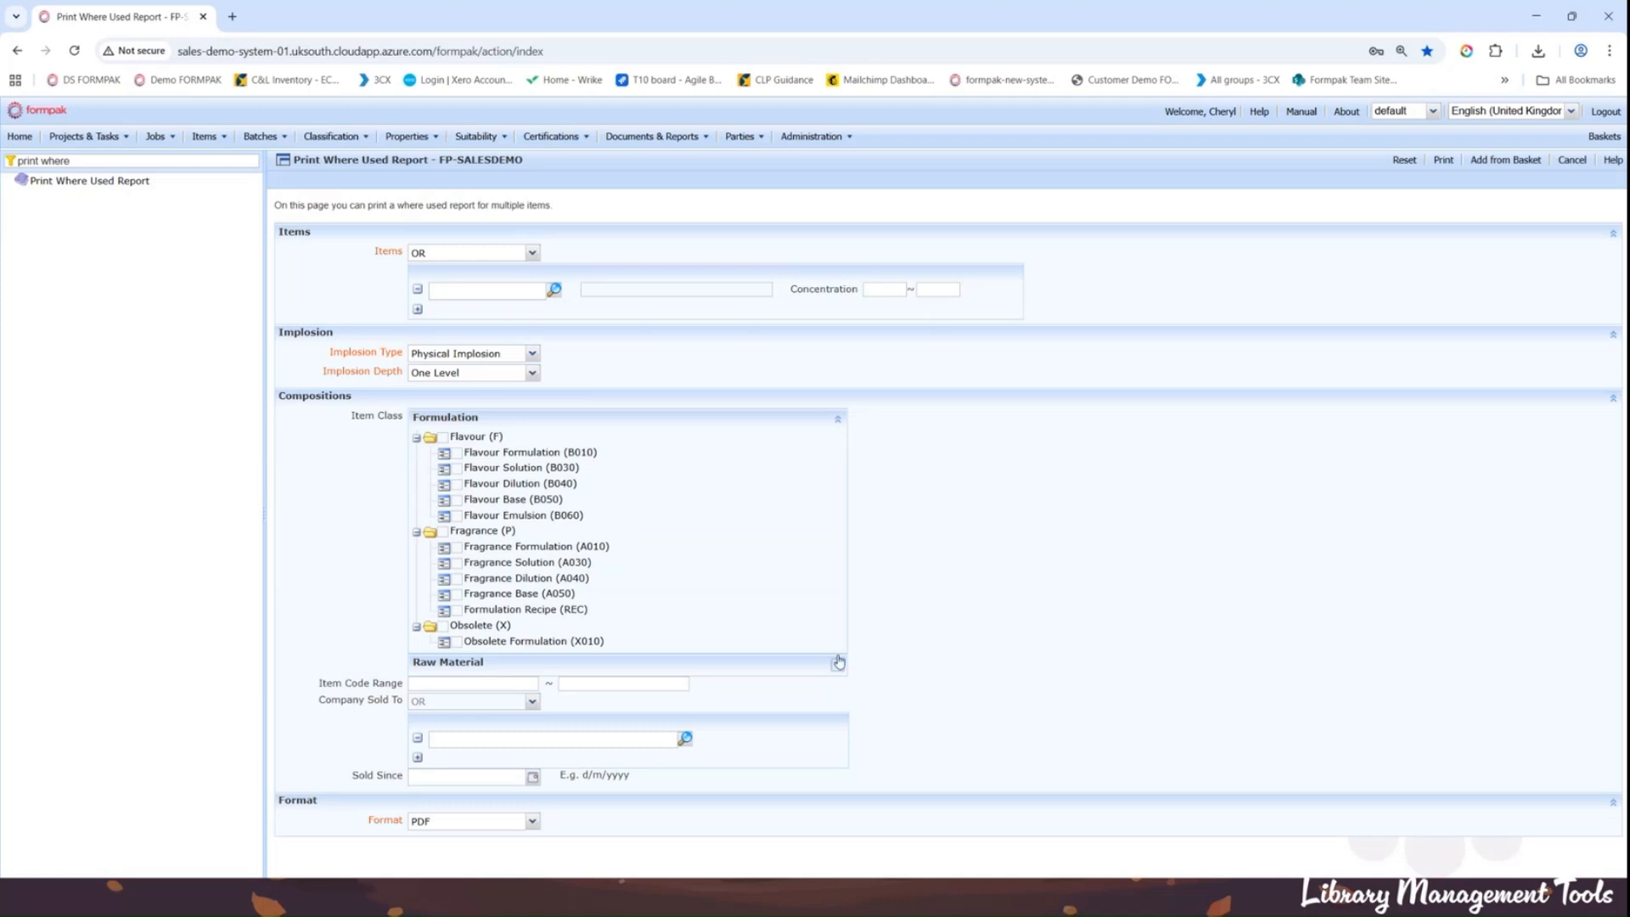
left_click(837, 661)
scroll(730, 529, "down", 4)
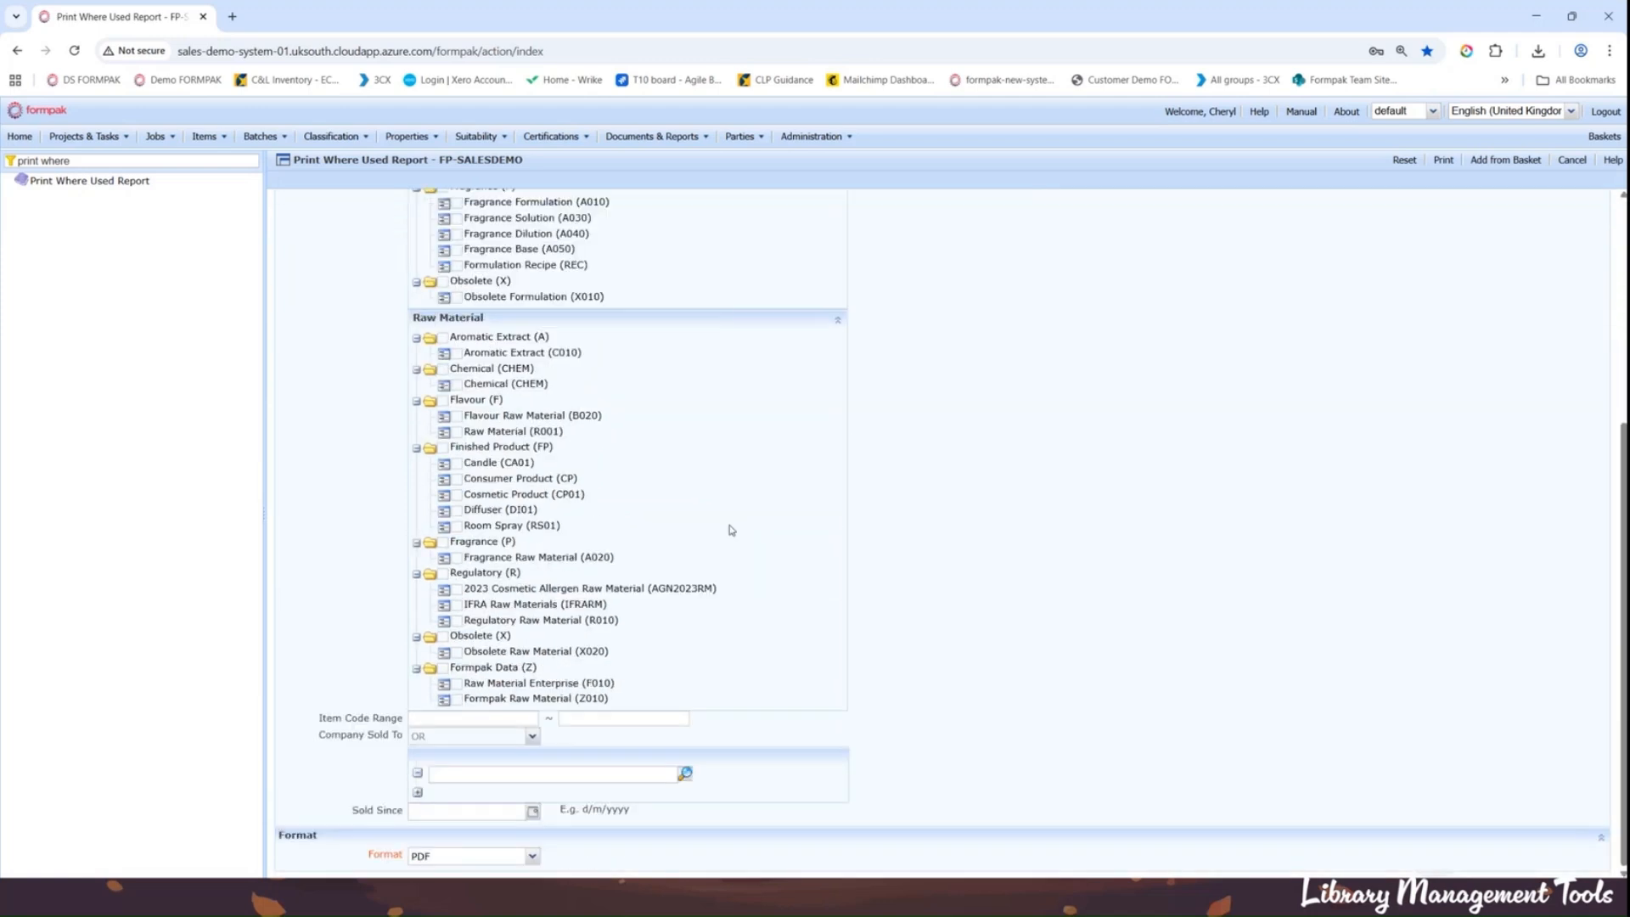
left_click(838, 320)
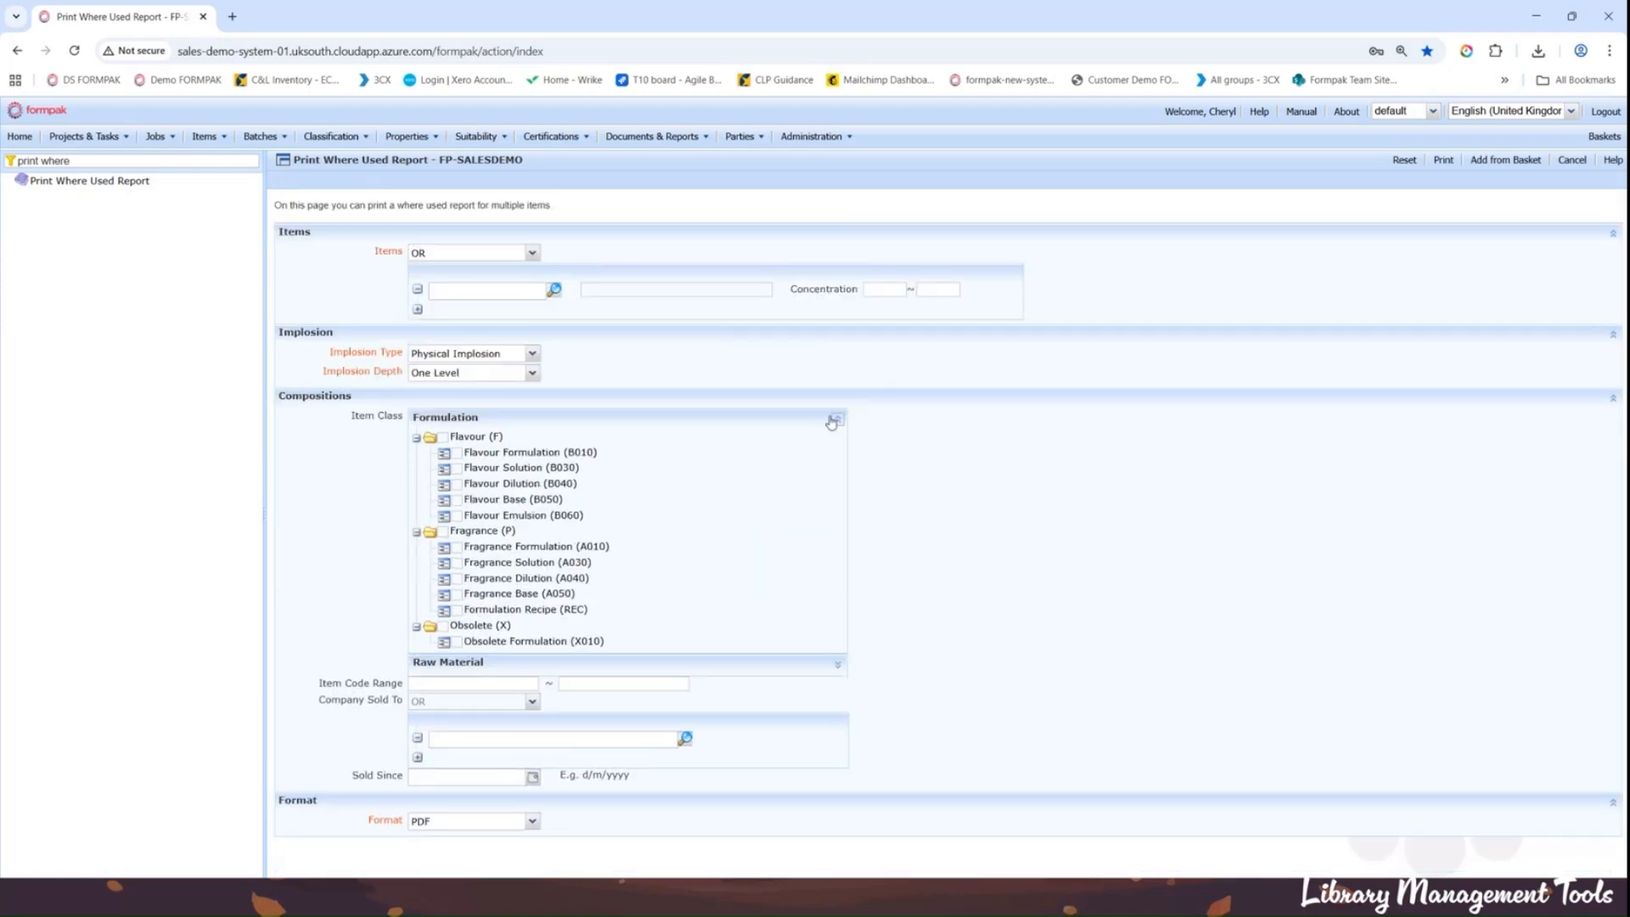
left_click(833, 421)
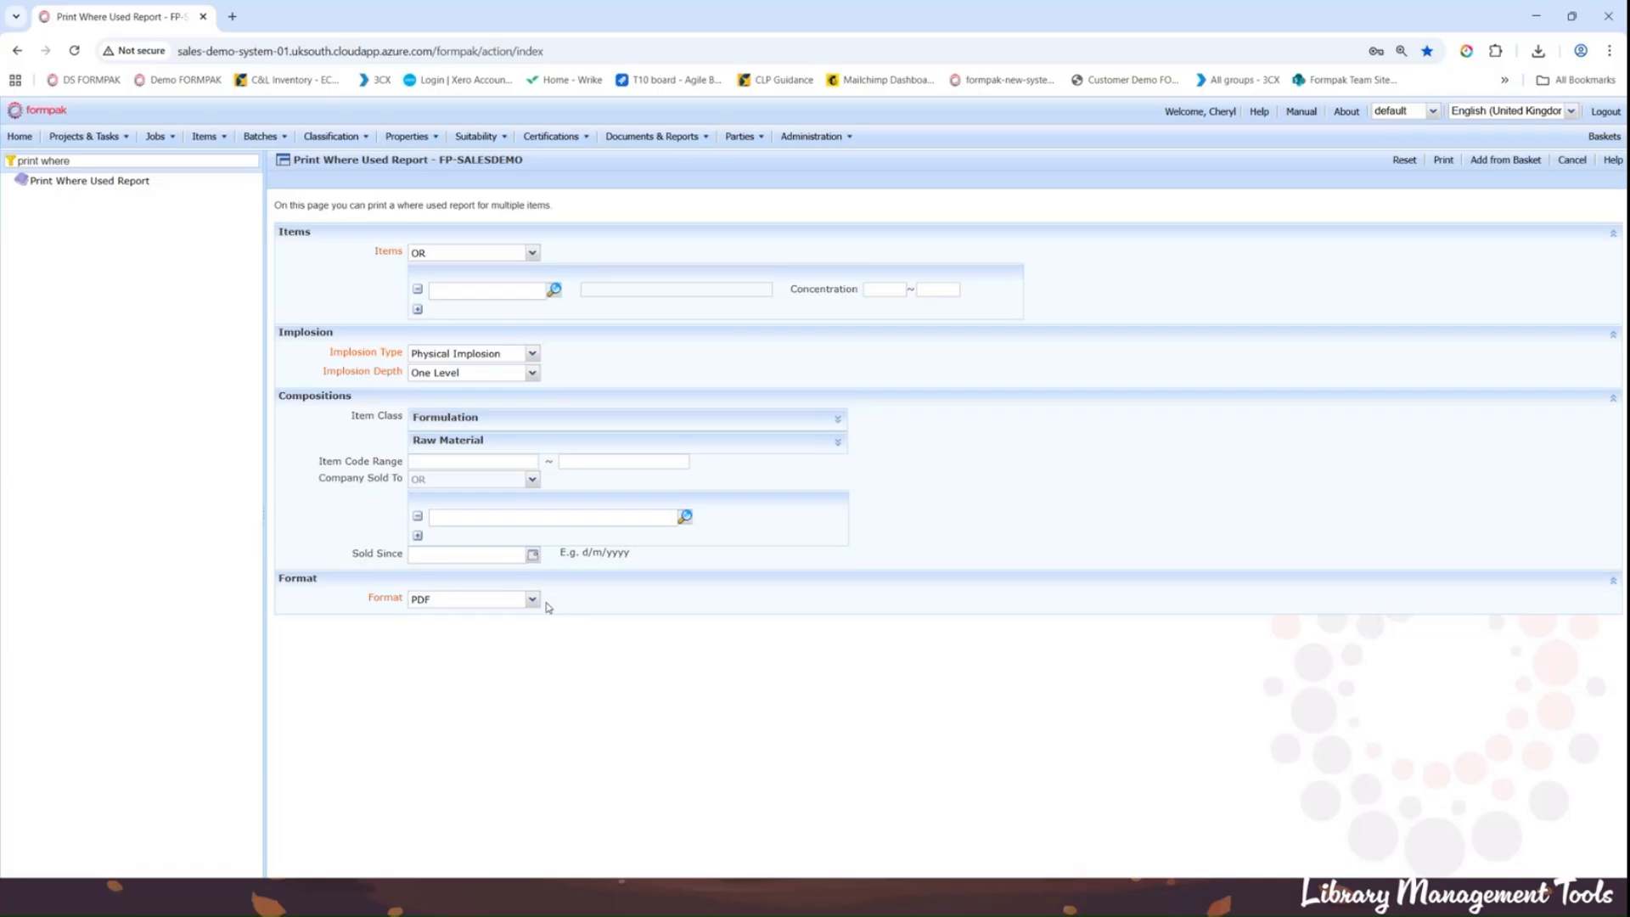
Step: Print a PDF where used report for item COMP-LM1008 with Physical Implosion at One Level, and close it after viewing
left_click(466, 290)
type("comp")
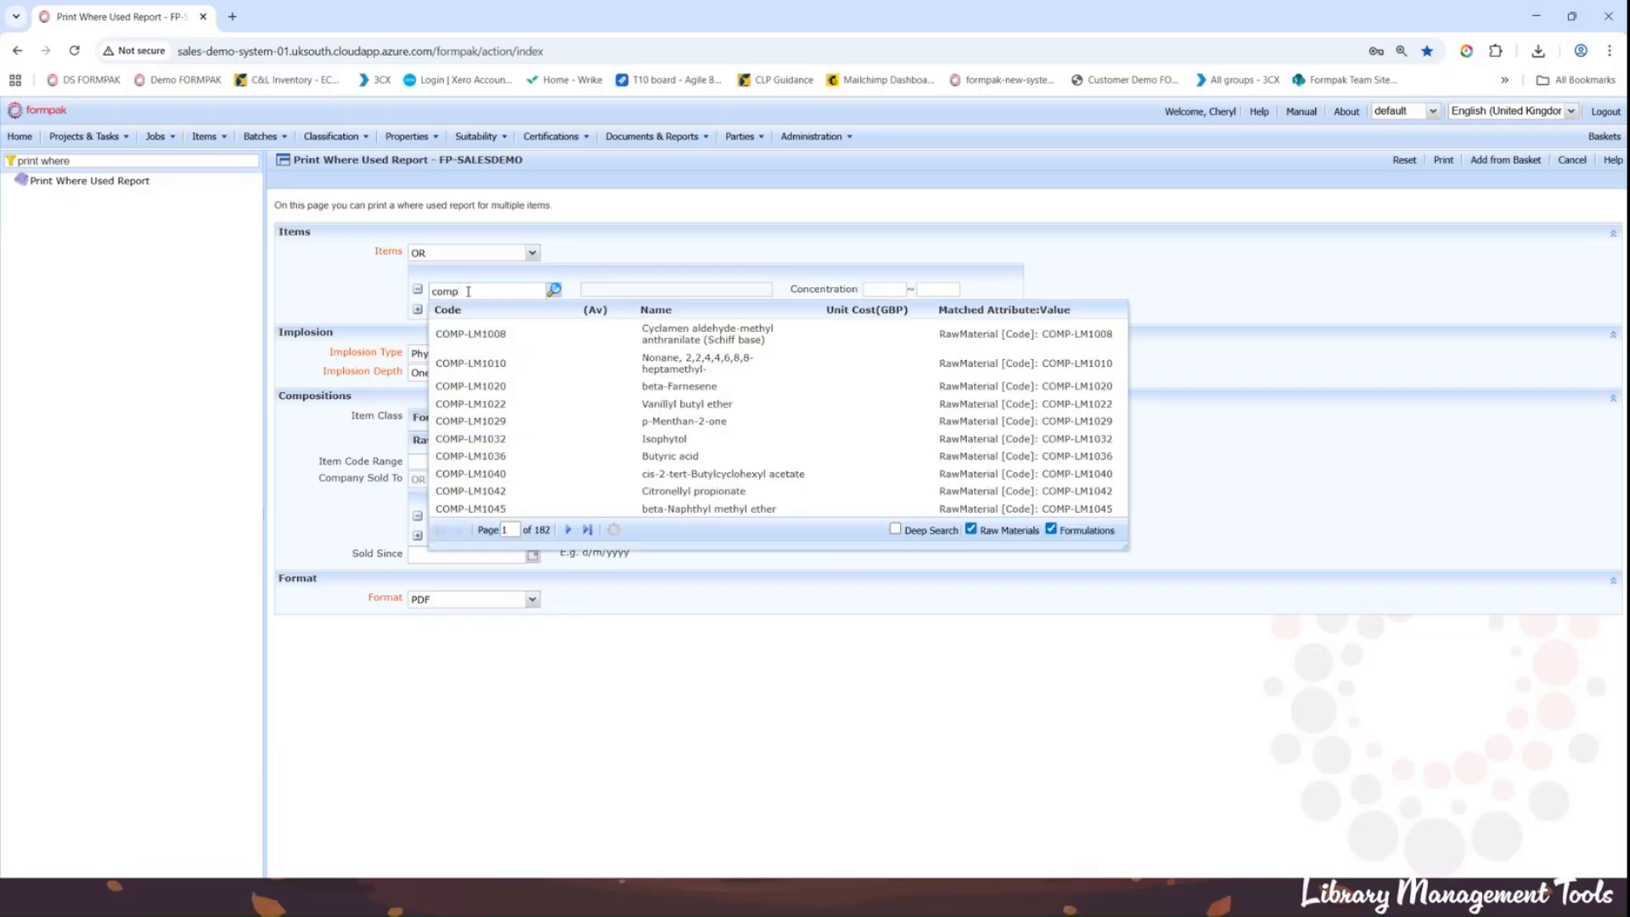
type("-lm")
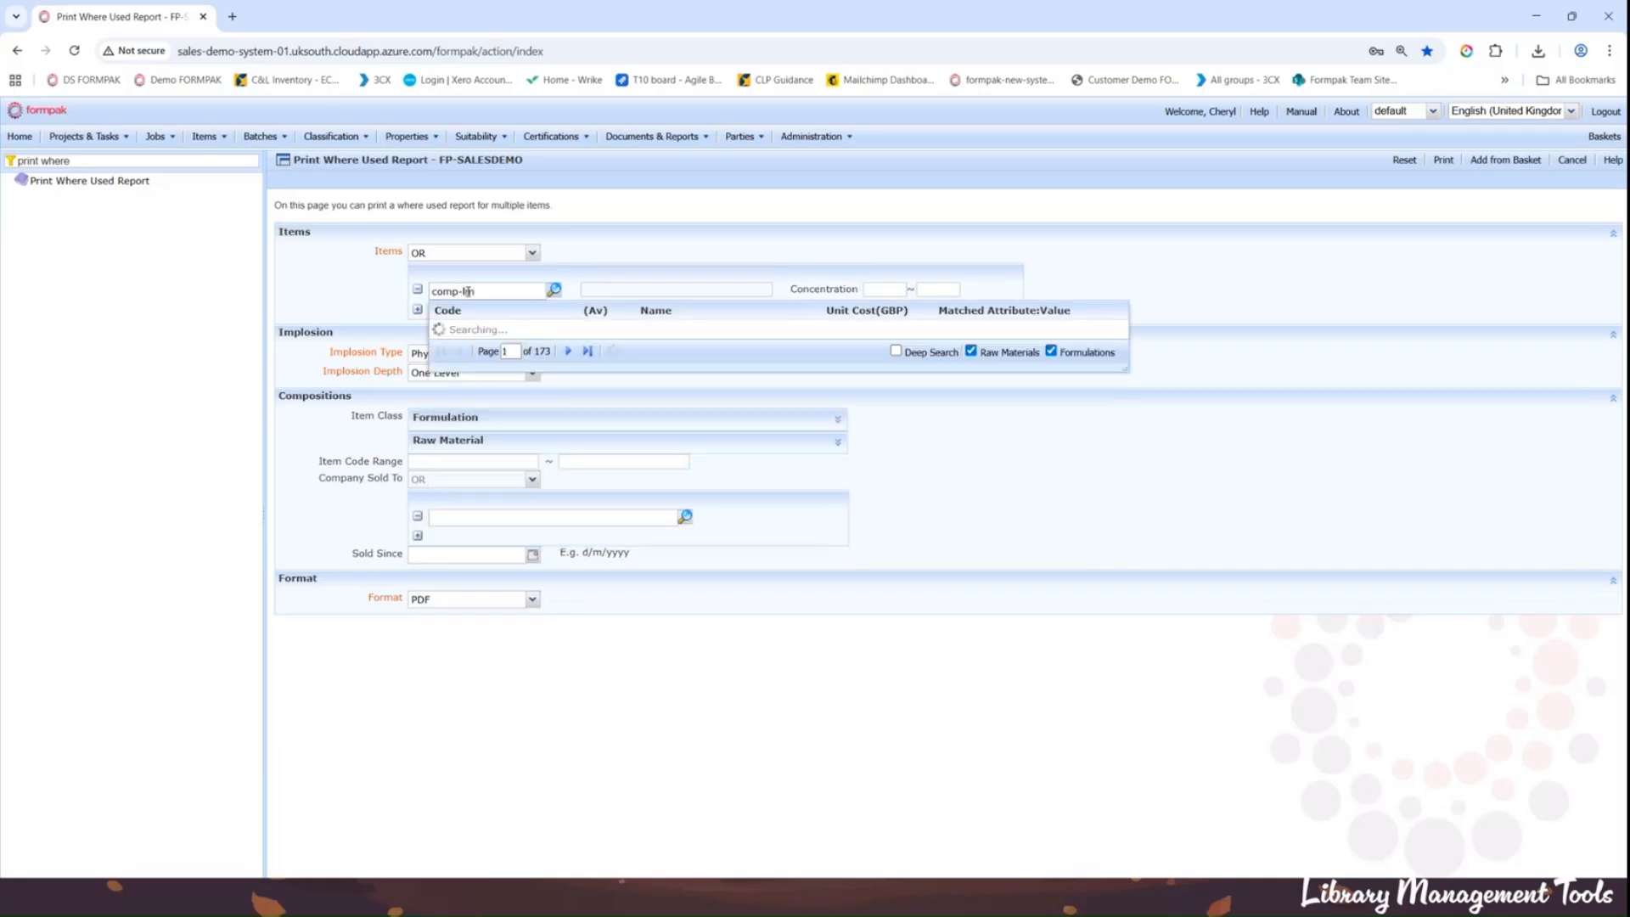
type("1008")
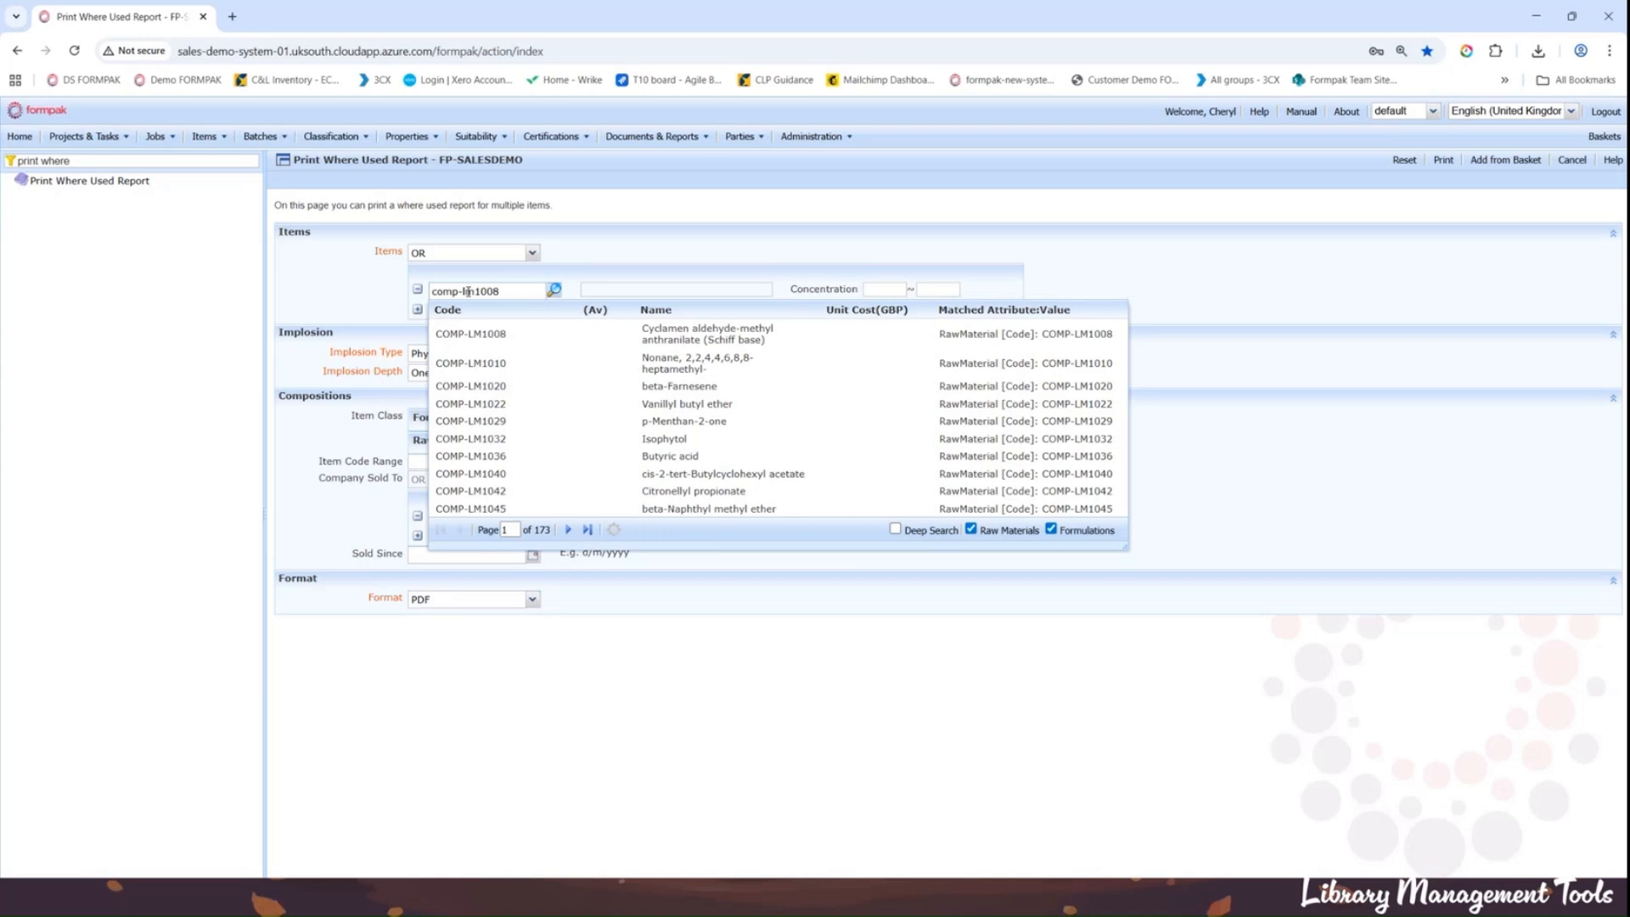
left_click(489, 340)
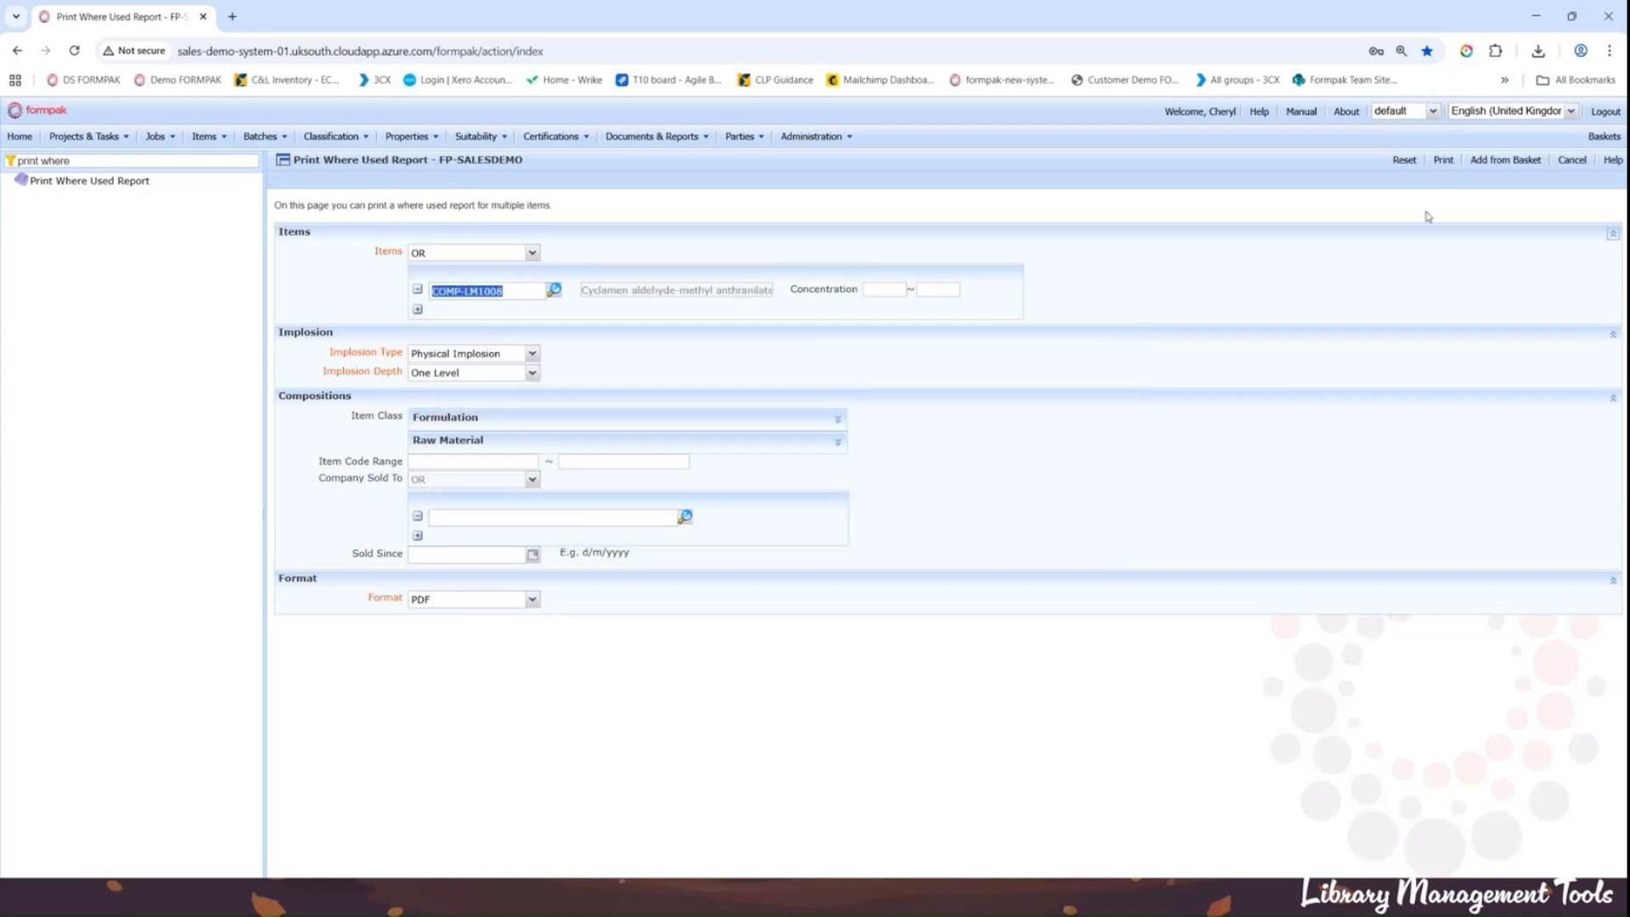
left_click(1443, 160)
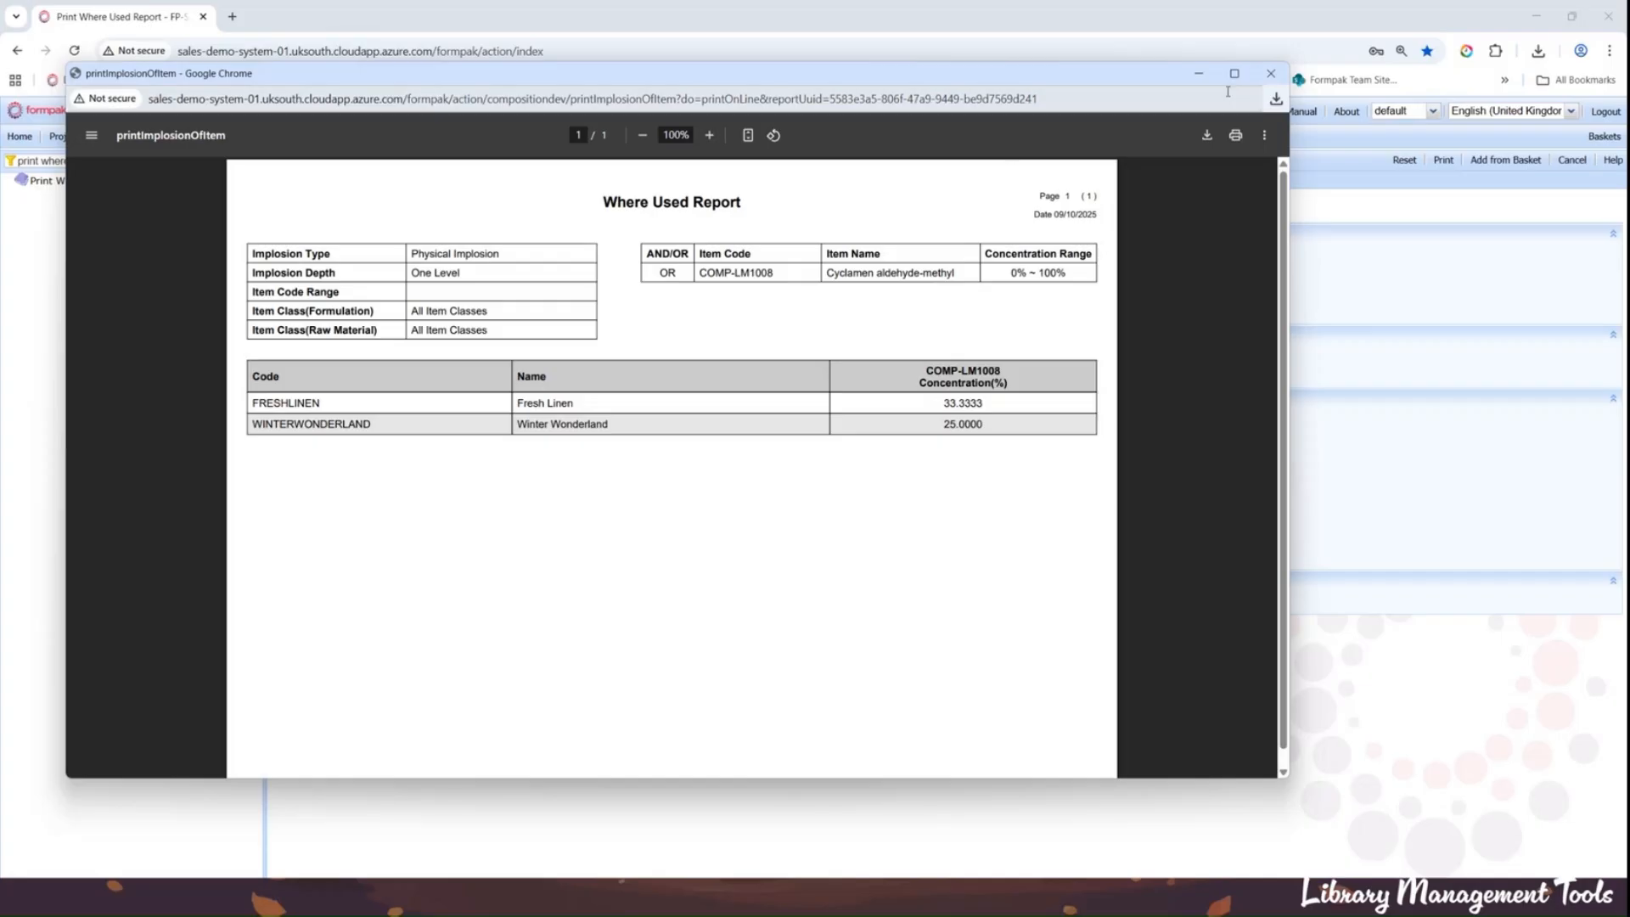
left_click(1266, 80)
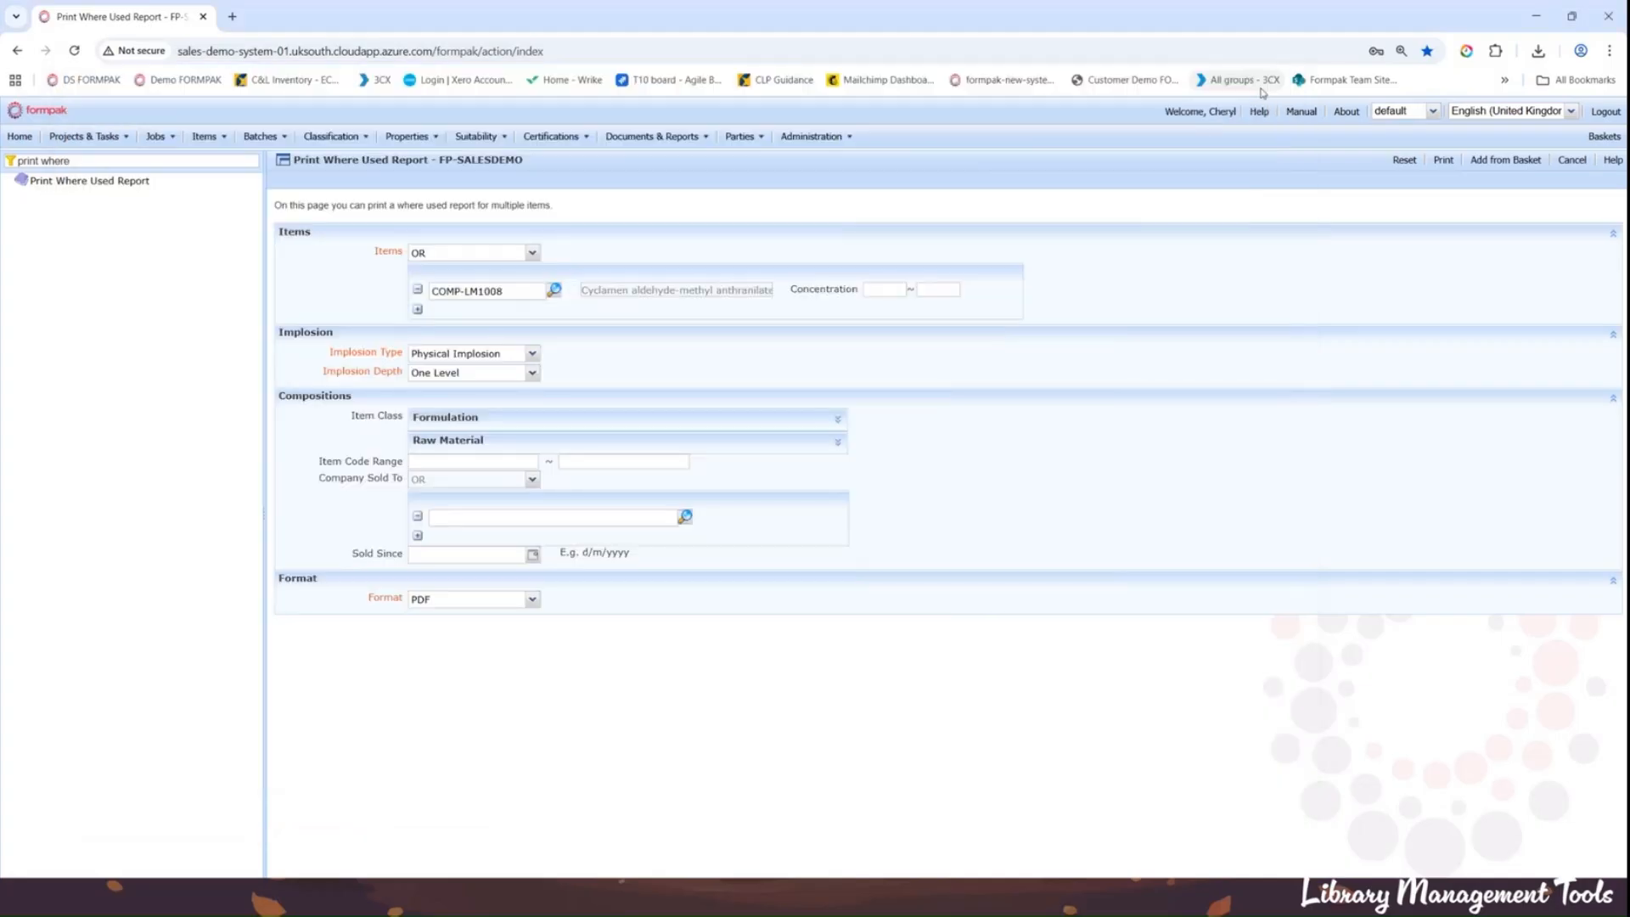
Step: Filter the navigation tree by "global" and open Global Item Composition Modification
triple_click(107, 157)
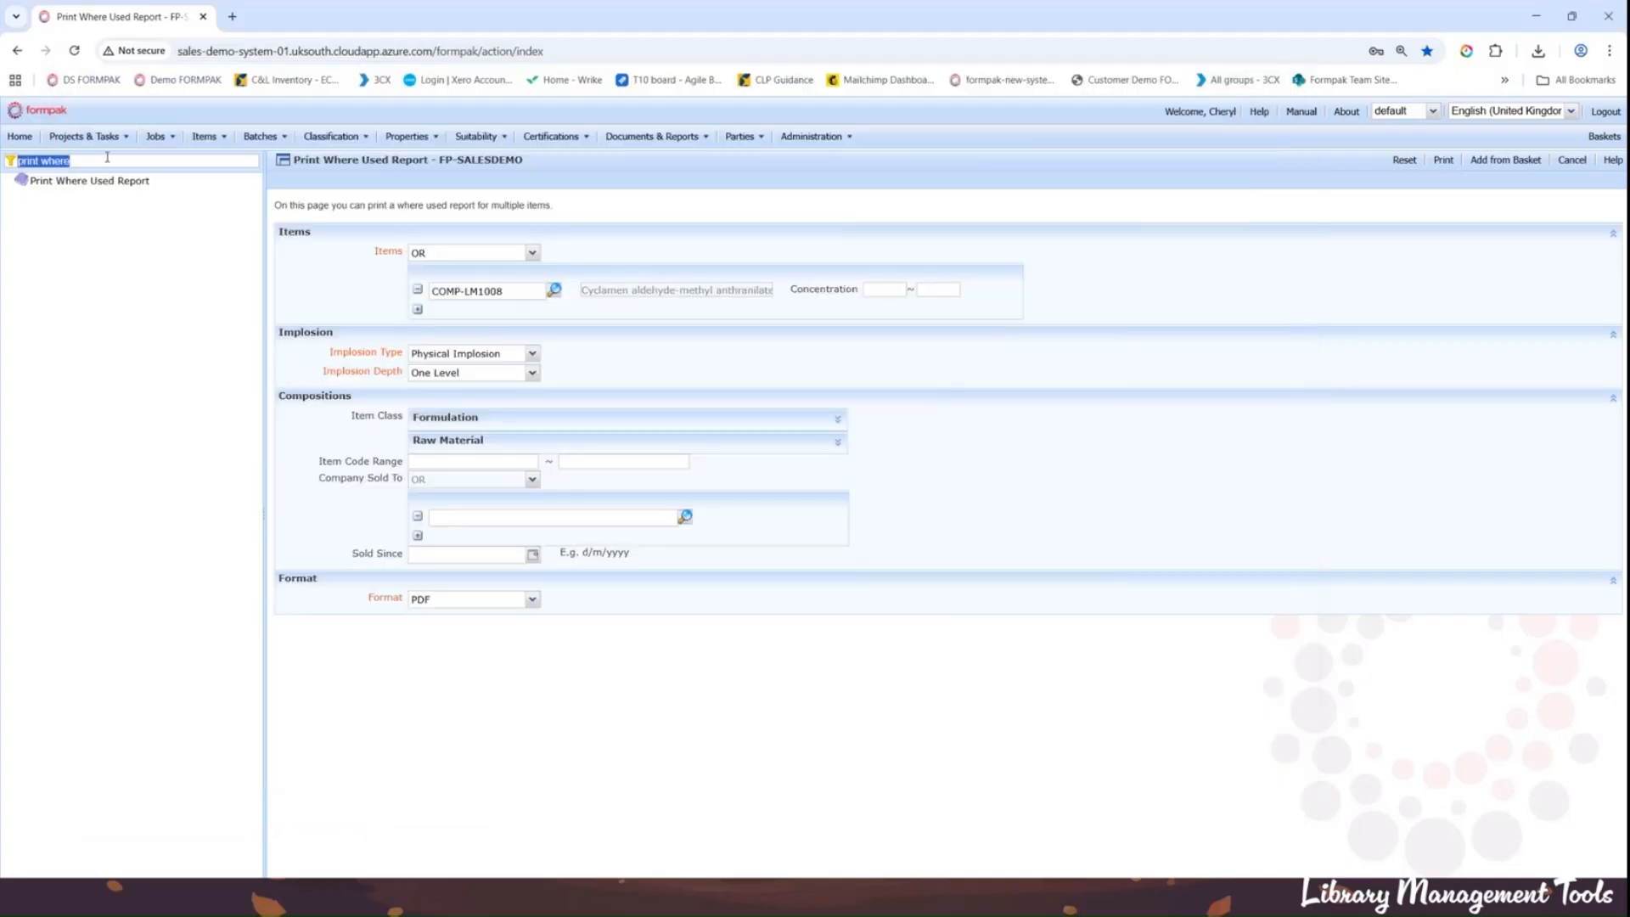
key("BackSpace")
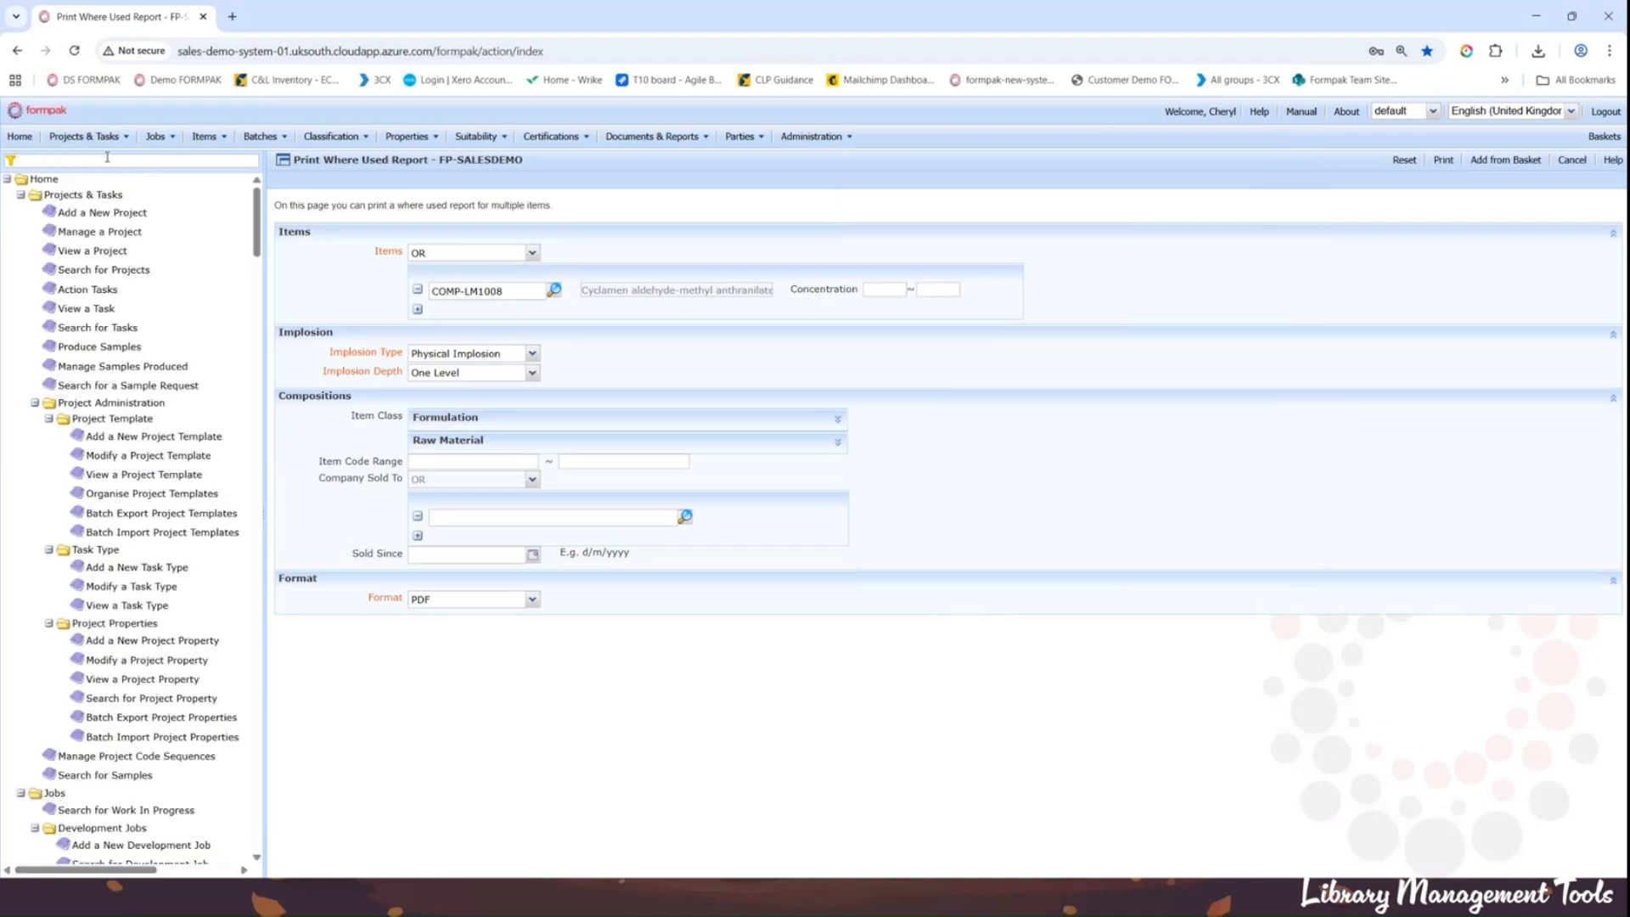
type("global")
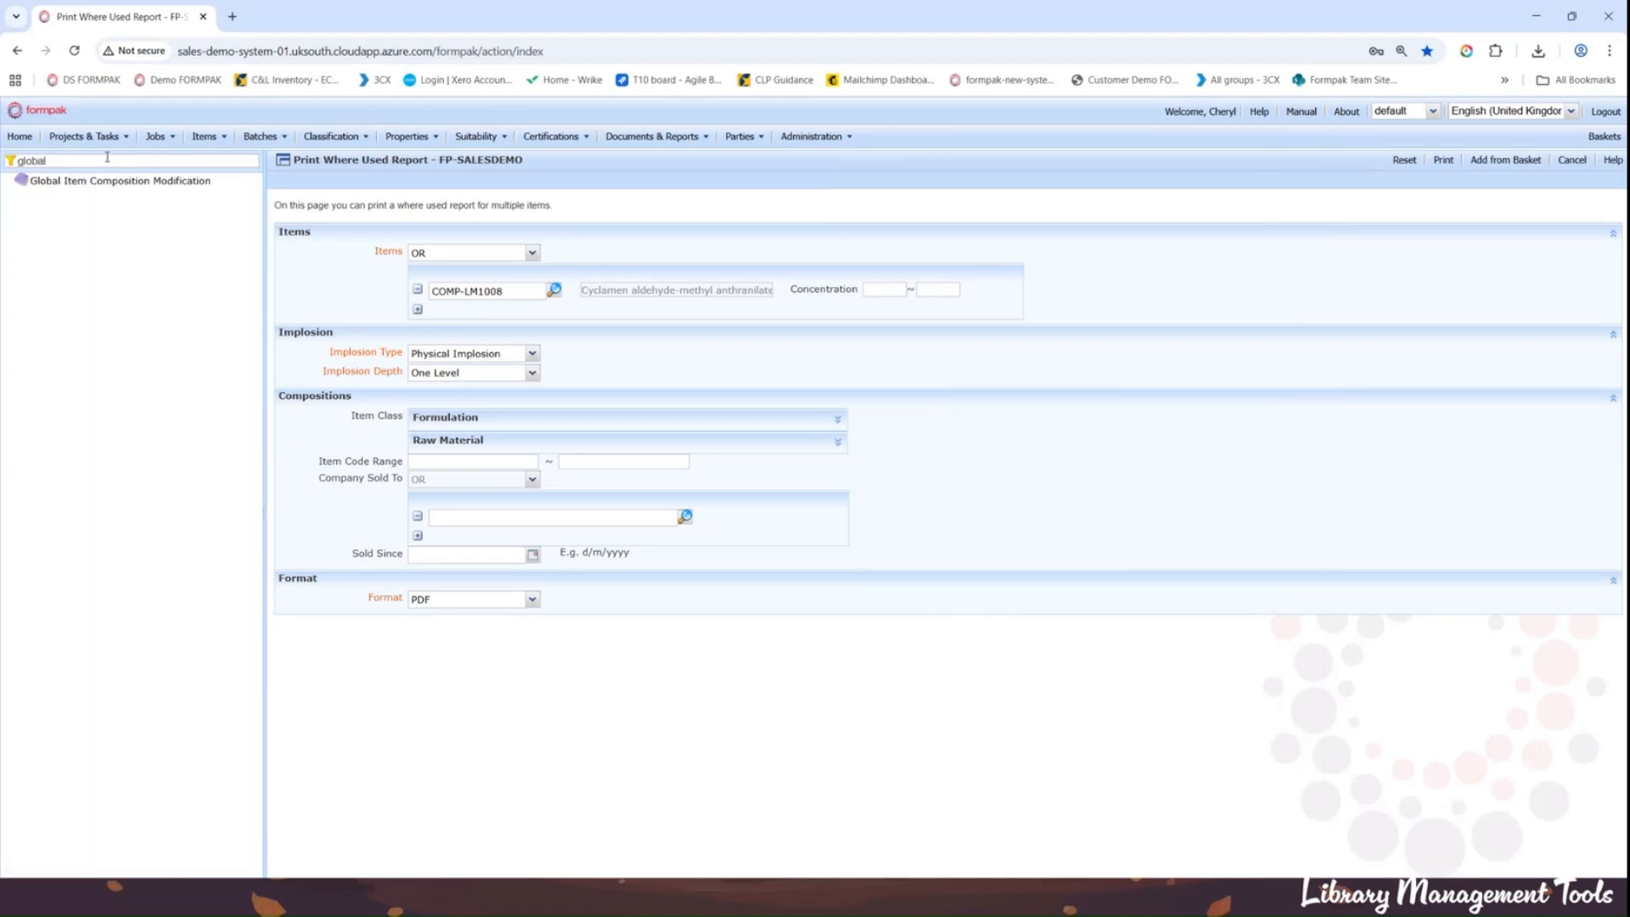
left_click(120, 181)
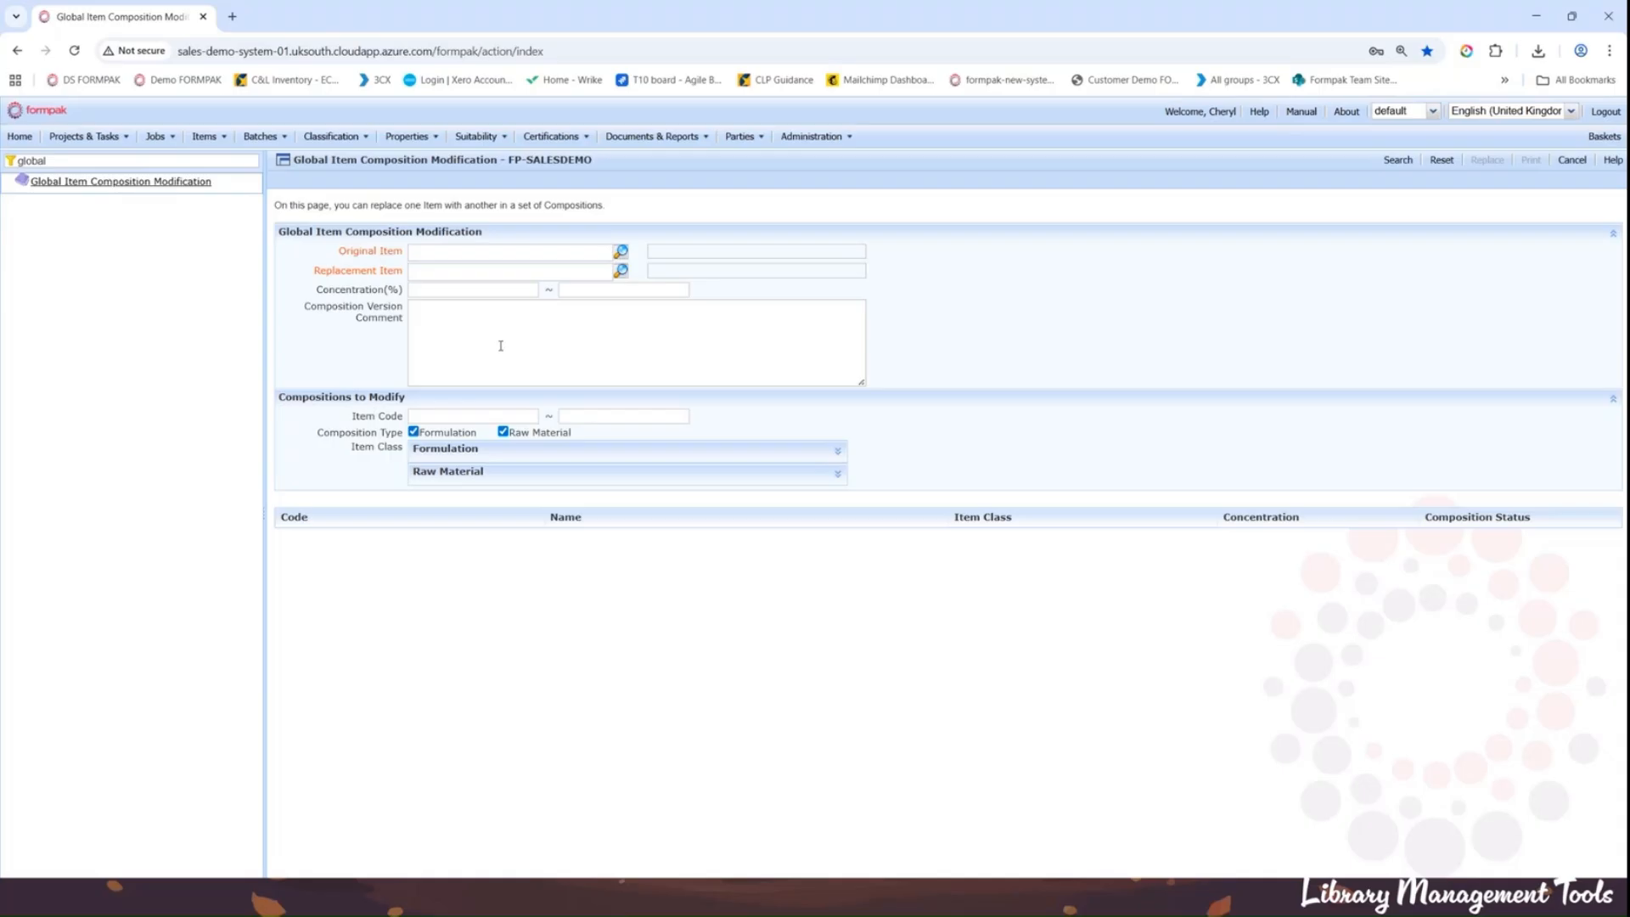
Step: Set the Original Item to RM0100 Lemon Oil Italian and the Replacement Item to NCS-LM4395 Lemon essence oil
left_click(435, 255)
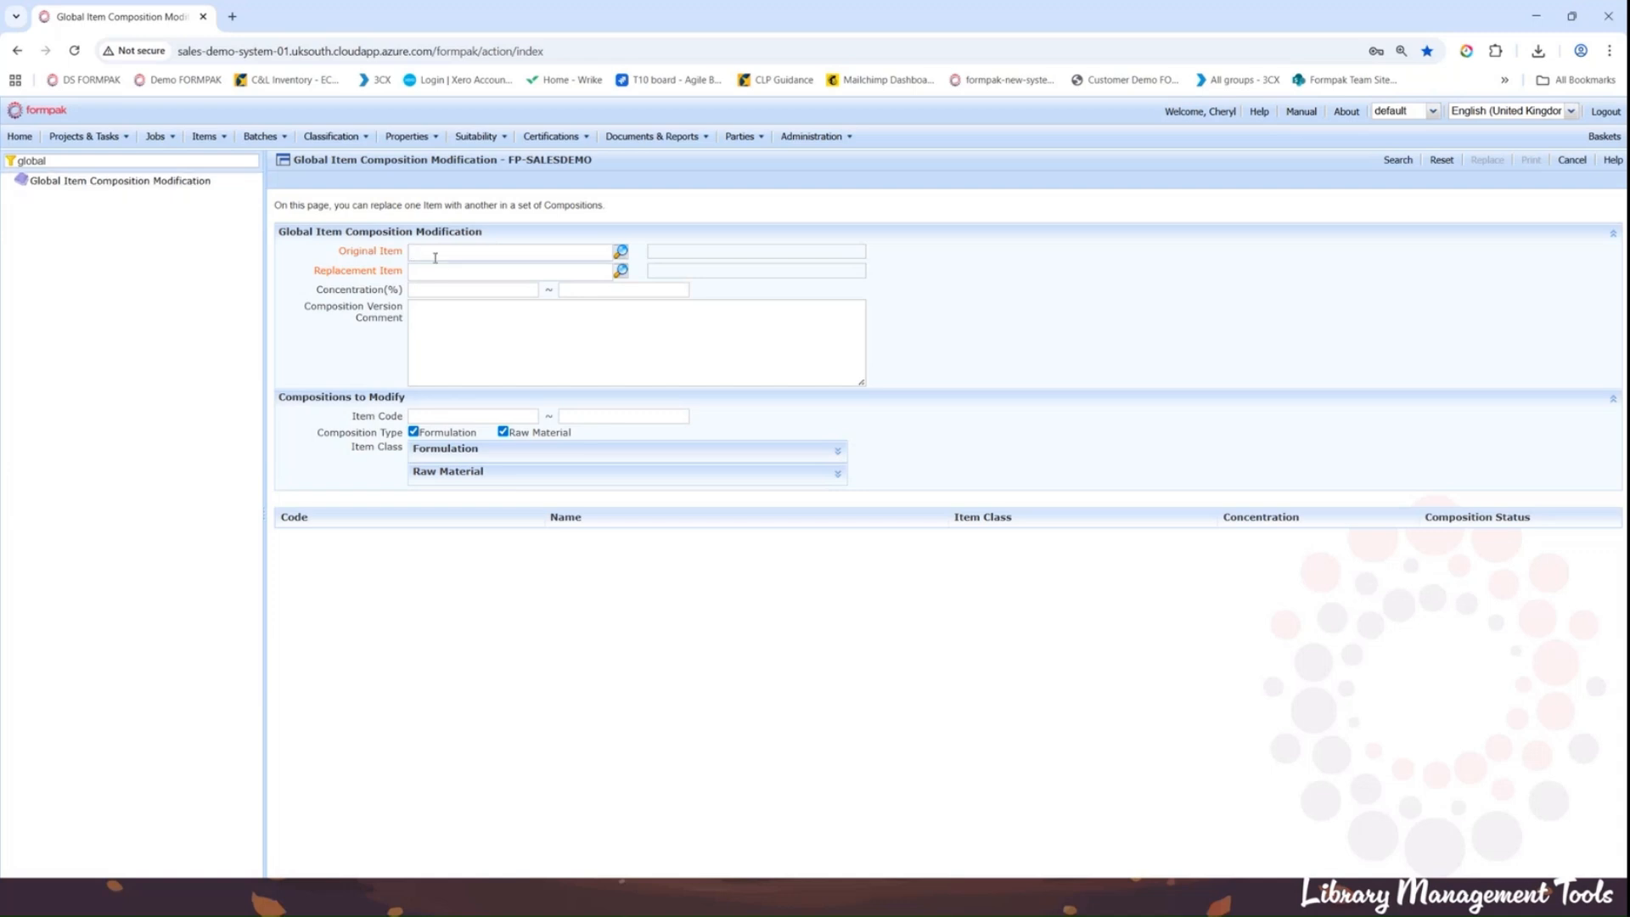
type("rm01")
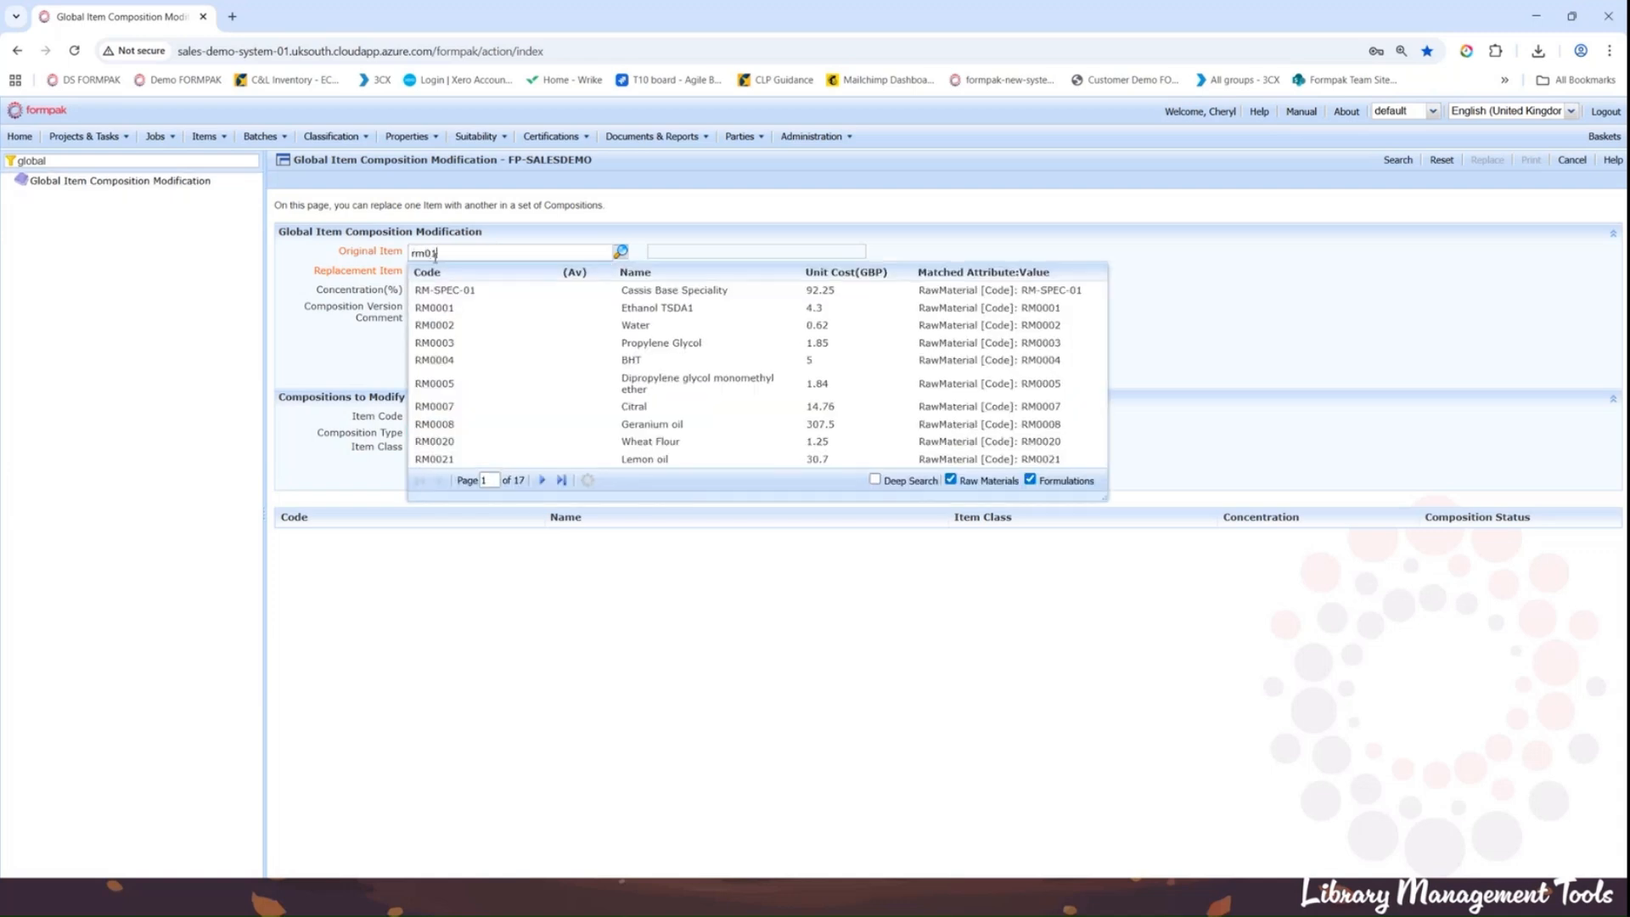
type("00")
key("Return")
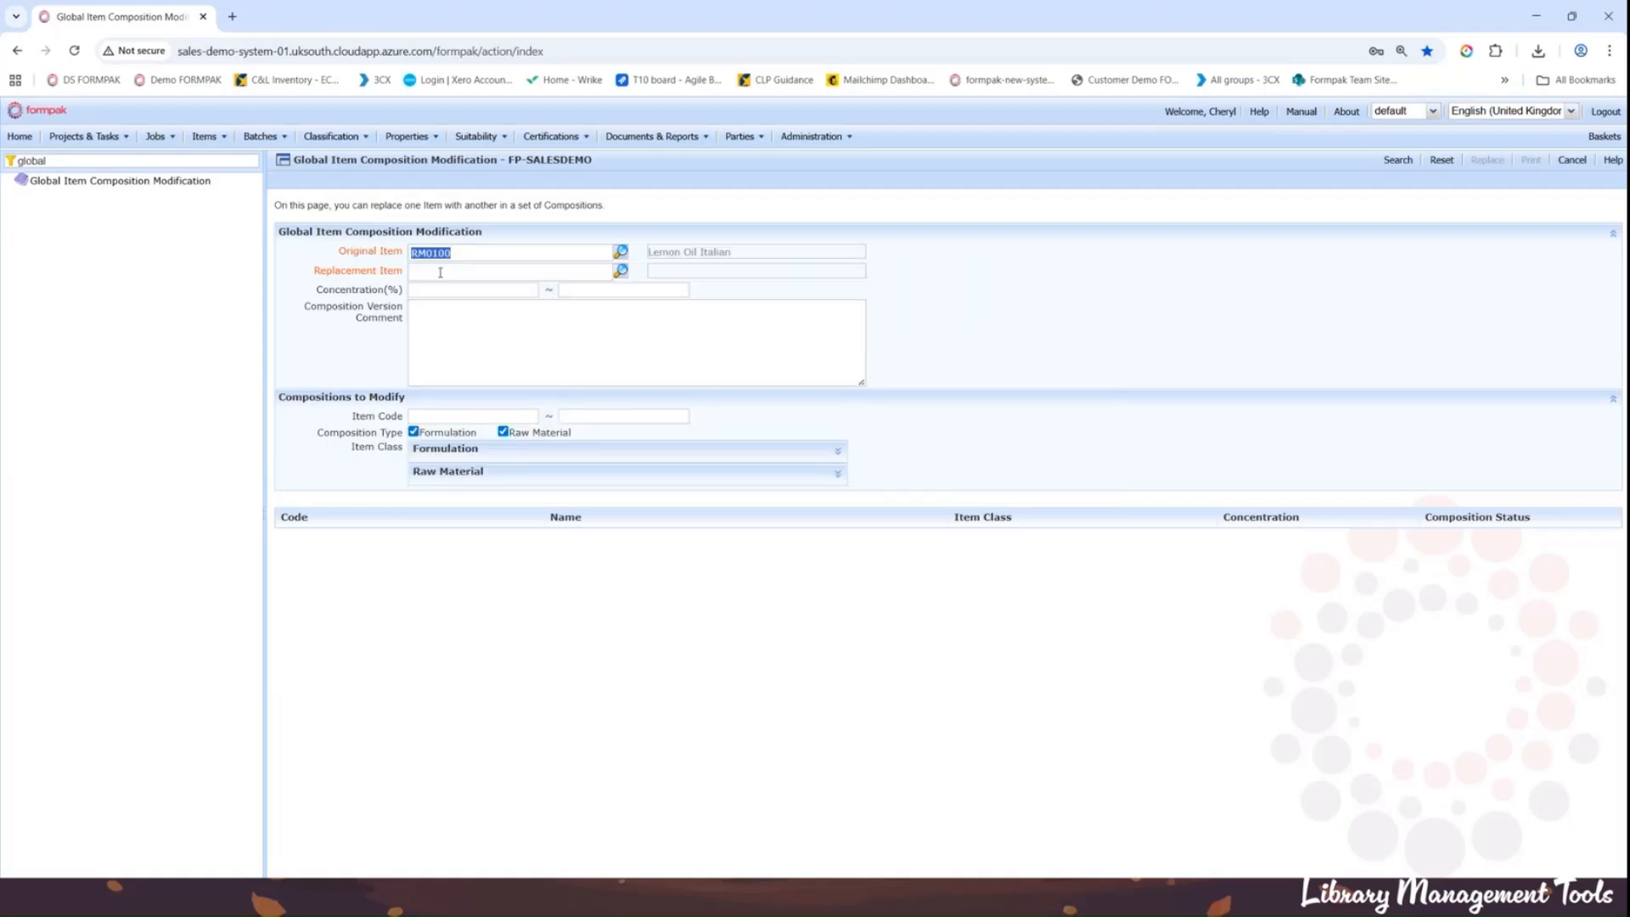
left_click(440, 272)
type("ncs-")
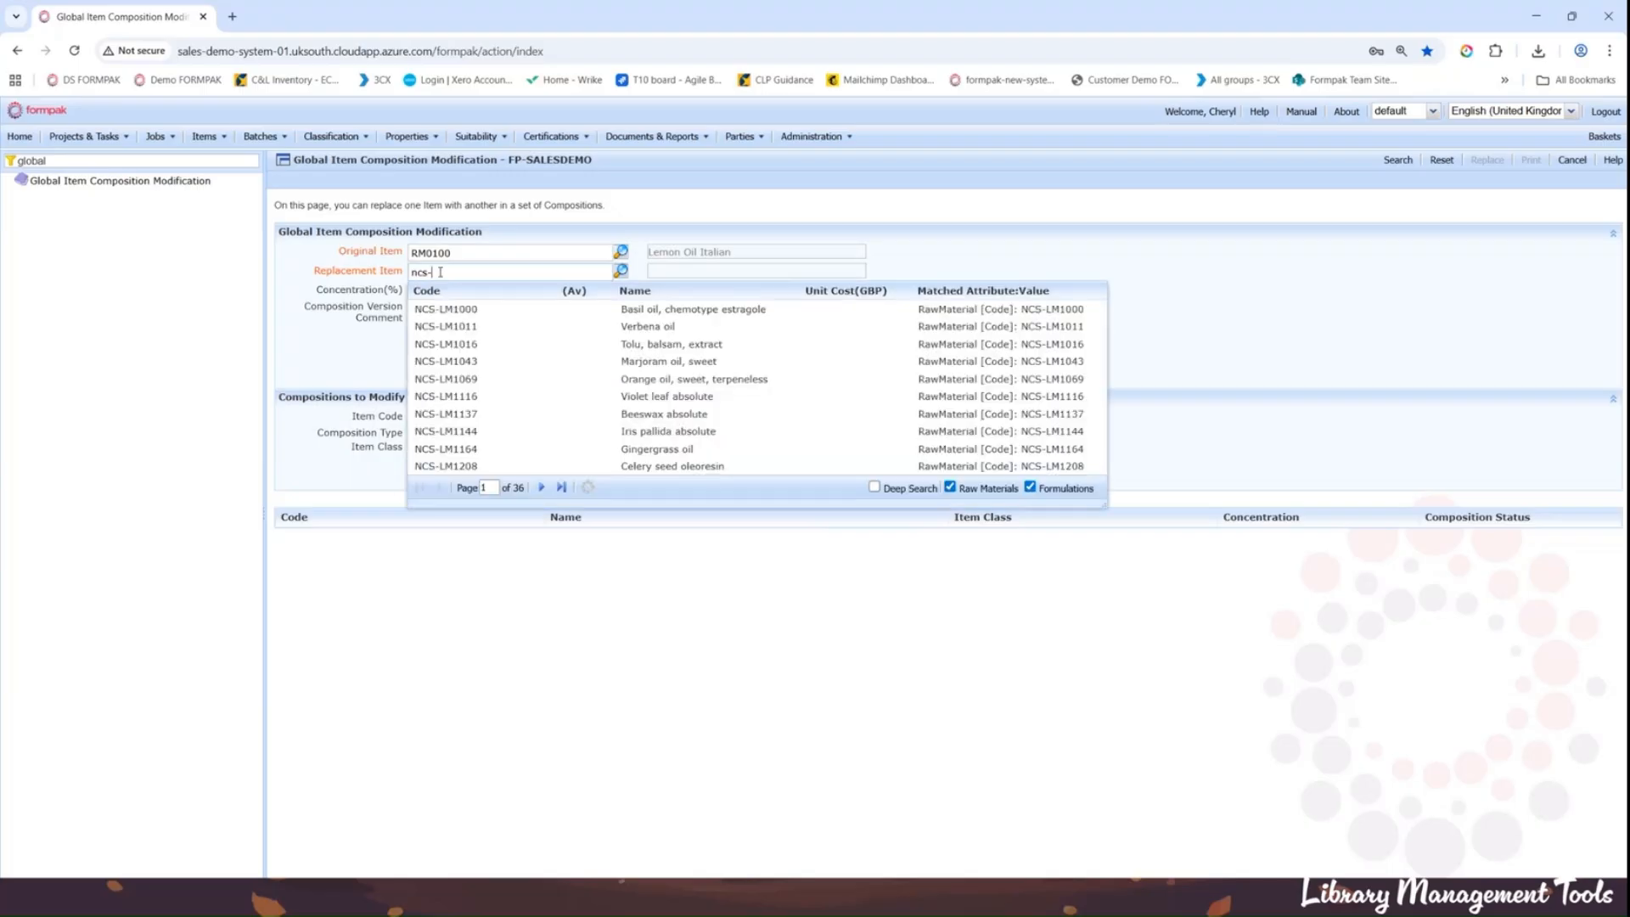
type("lm")
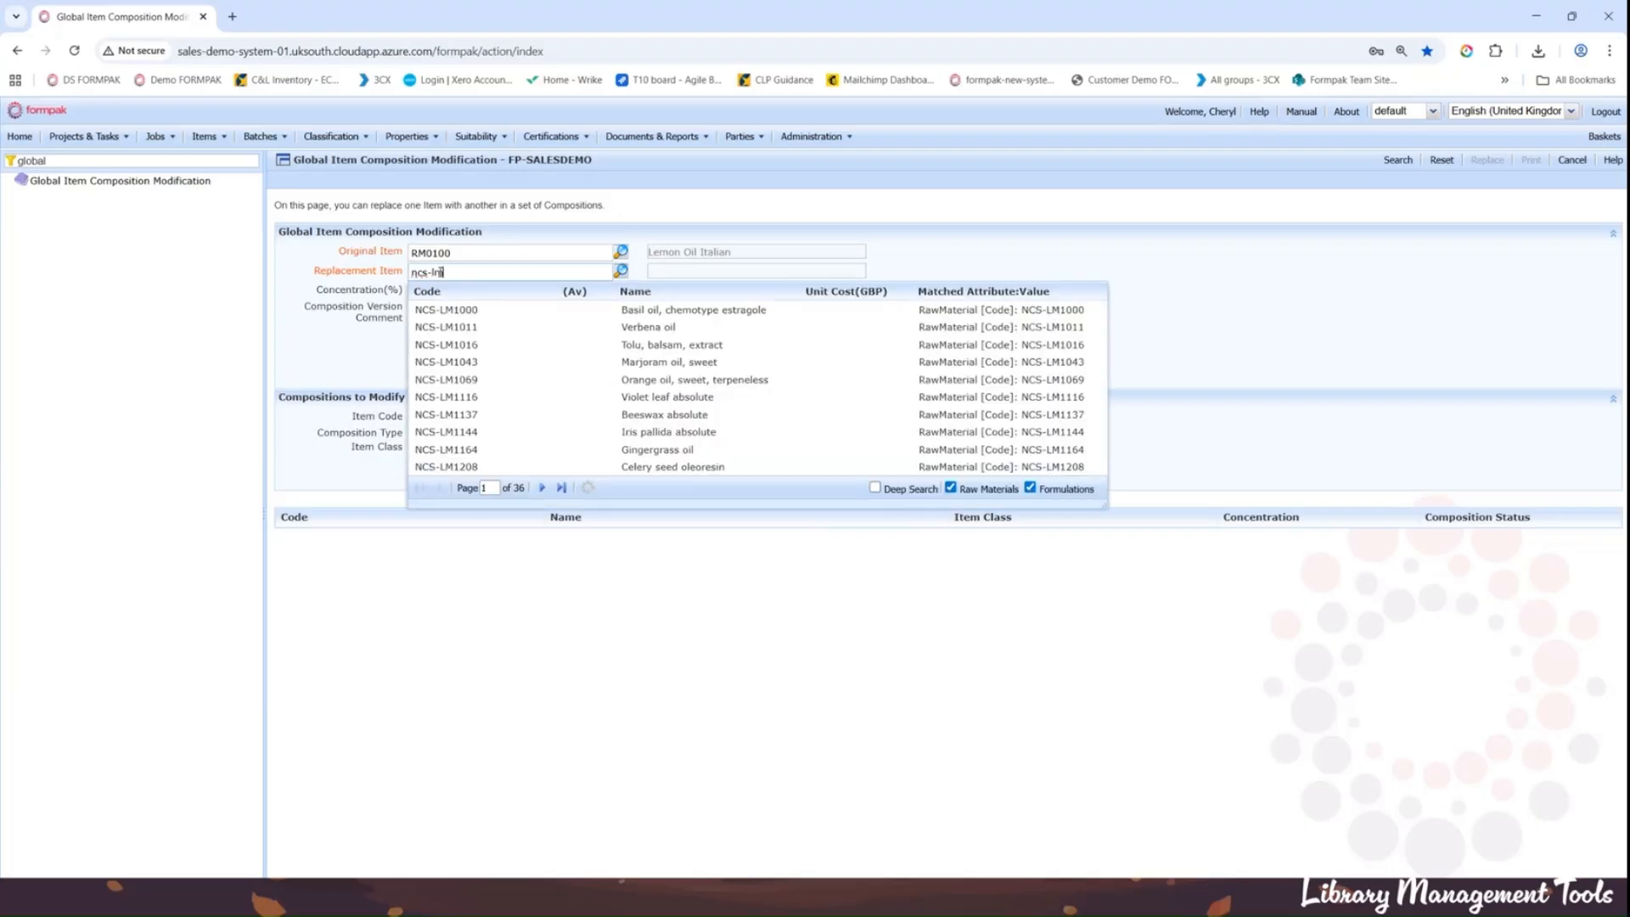
type("4395")
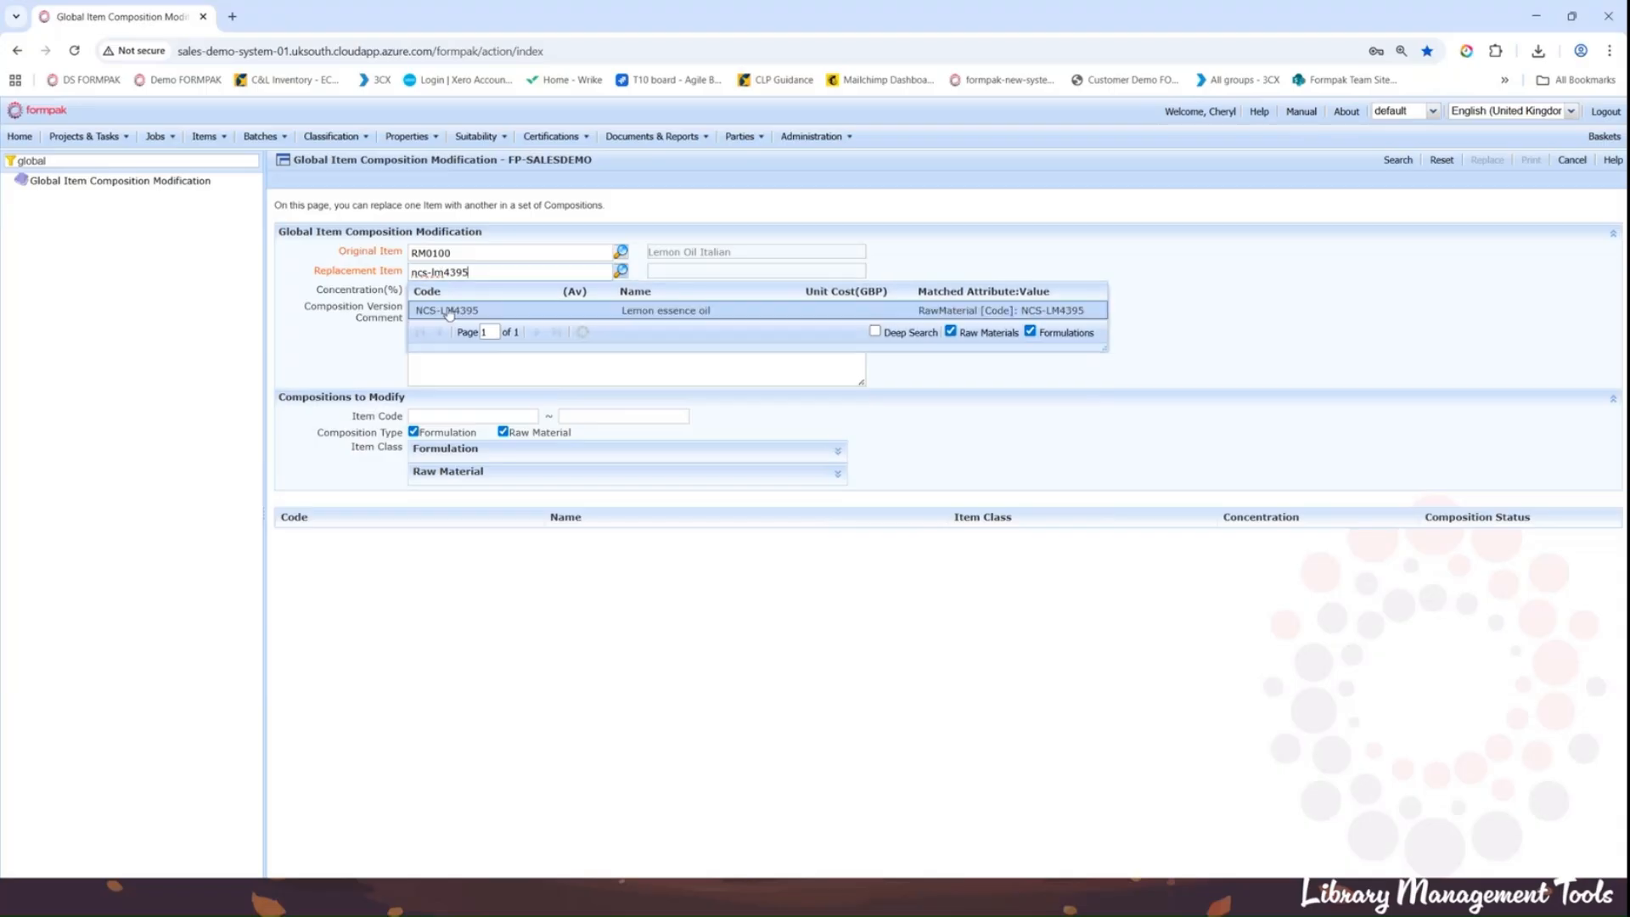
key("Return")
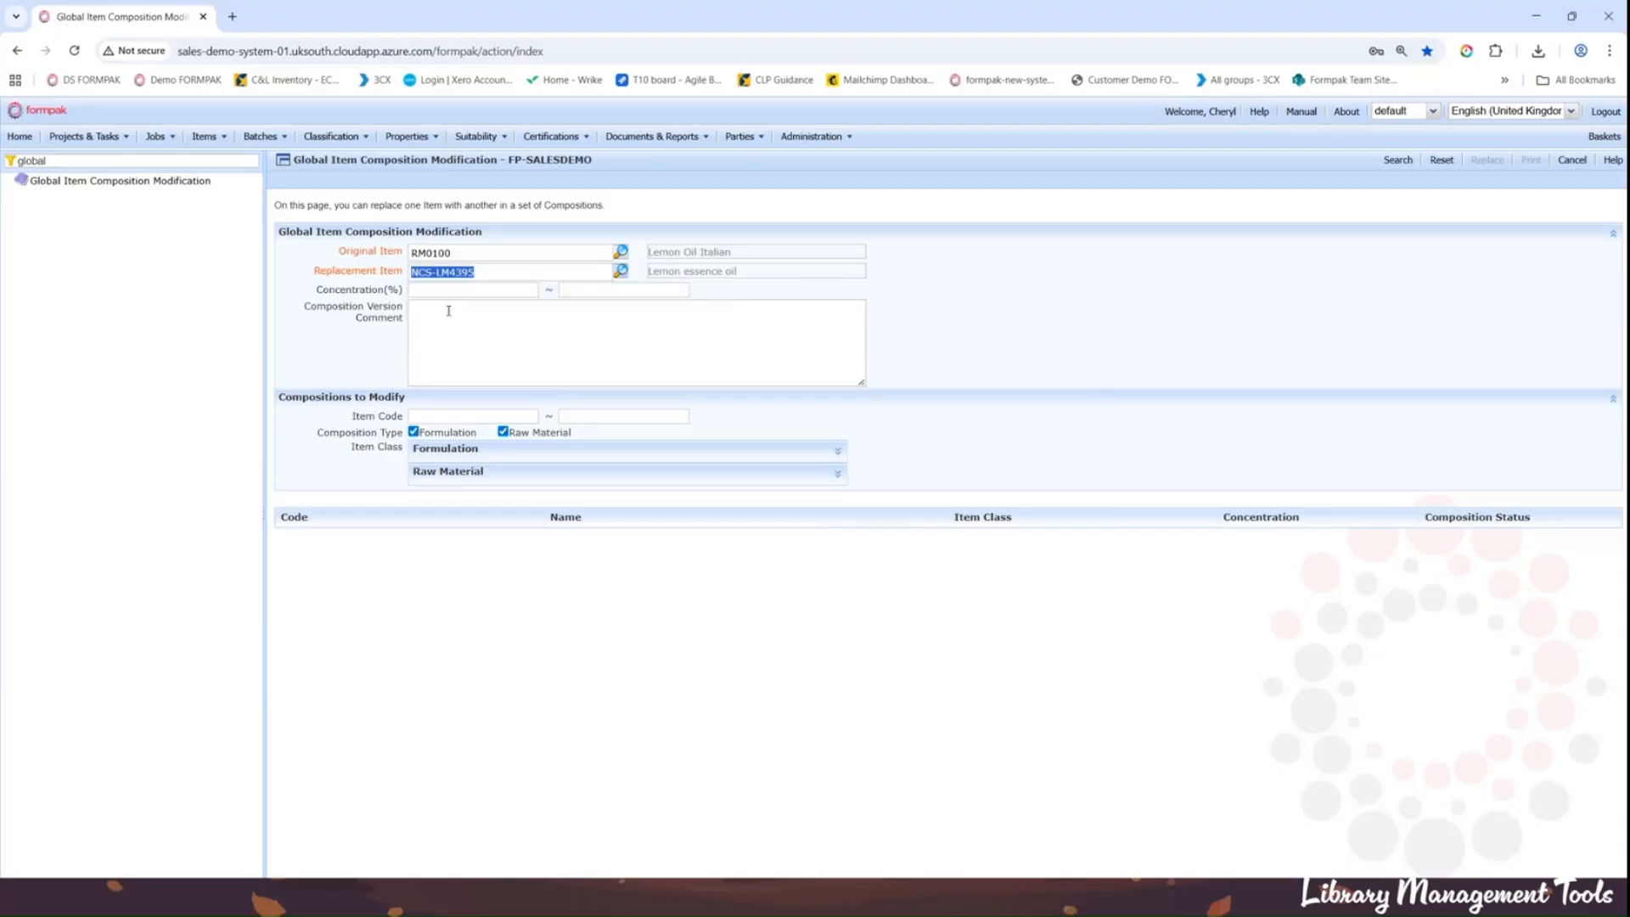
Step: Search for the compositions using the original item and replace it in all of them, reviewing and closing the modification details report
left_click(1397, 160)
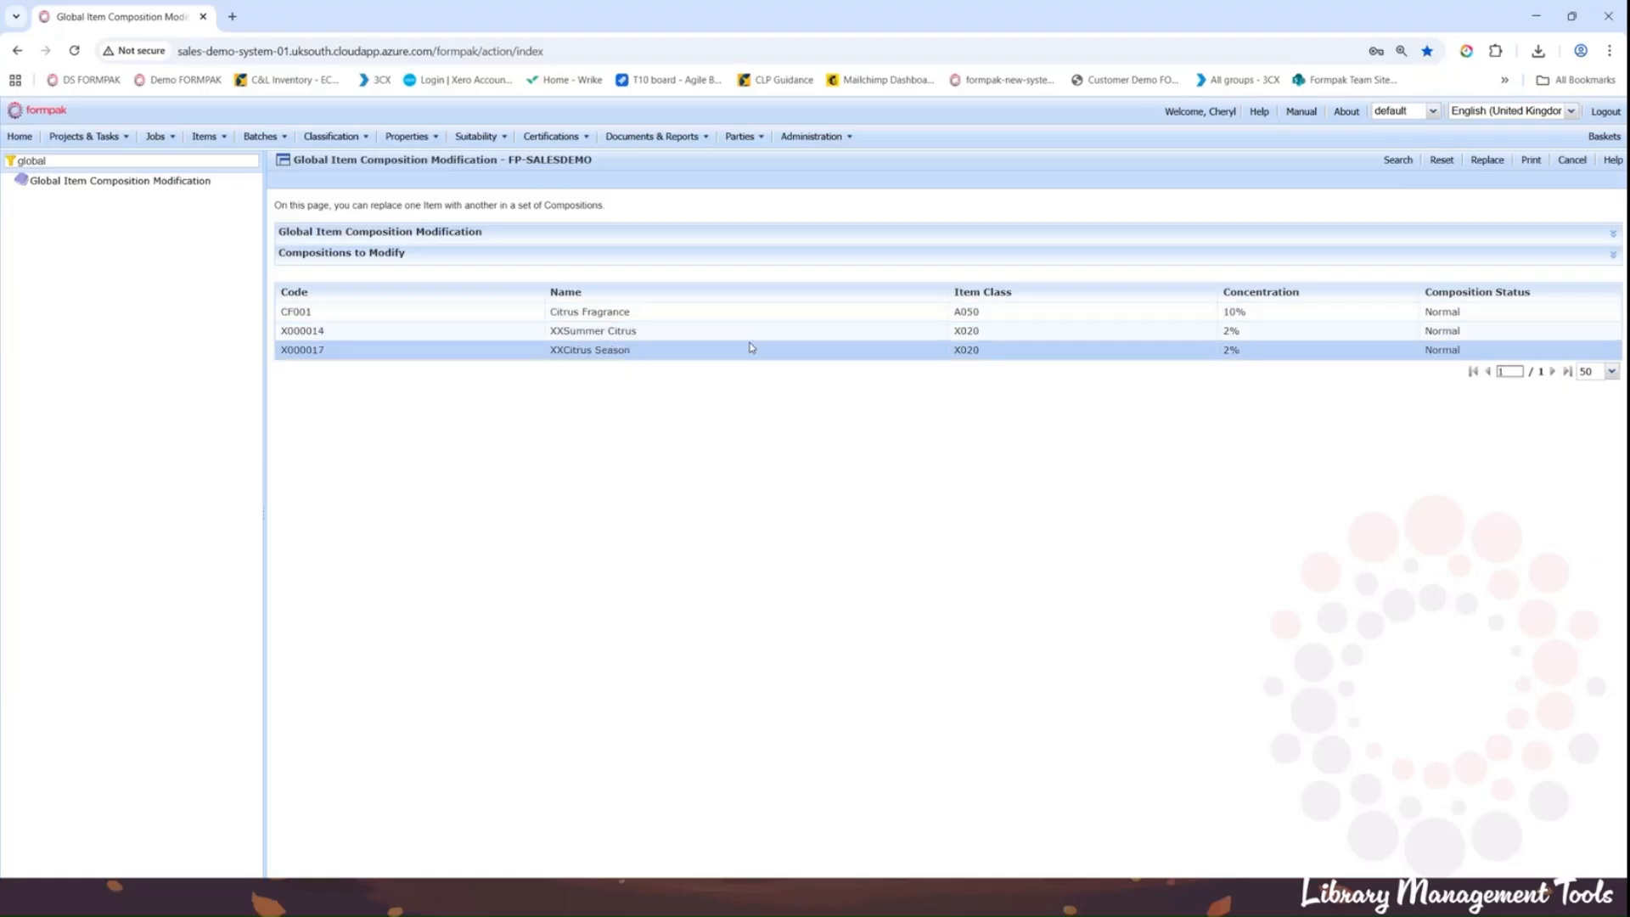
left_click(1485, 162)
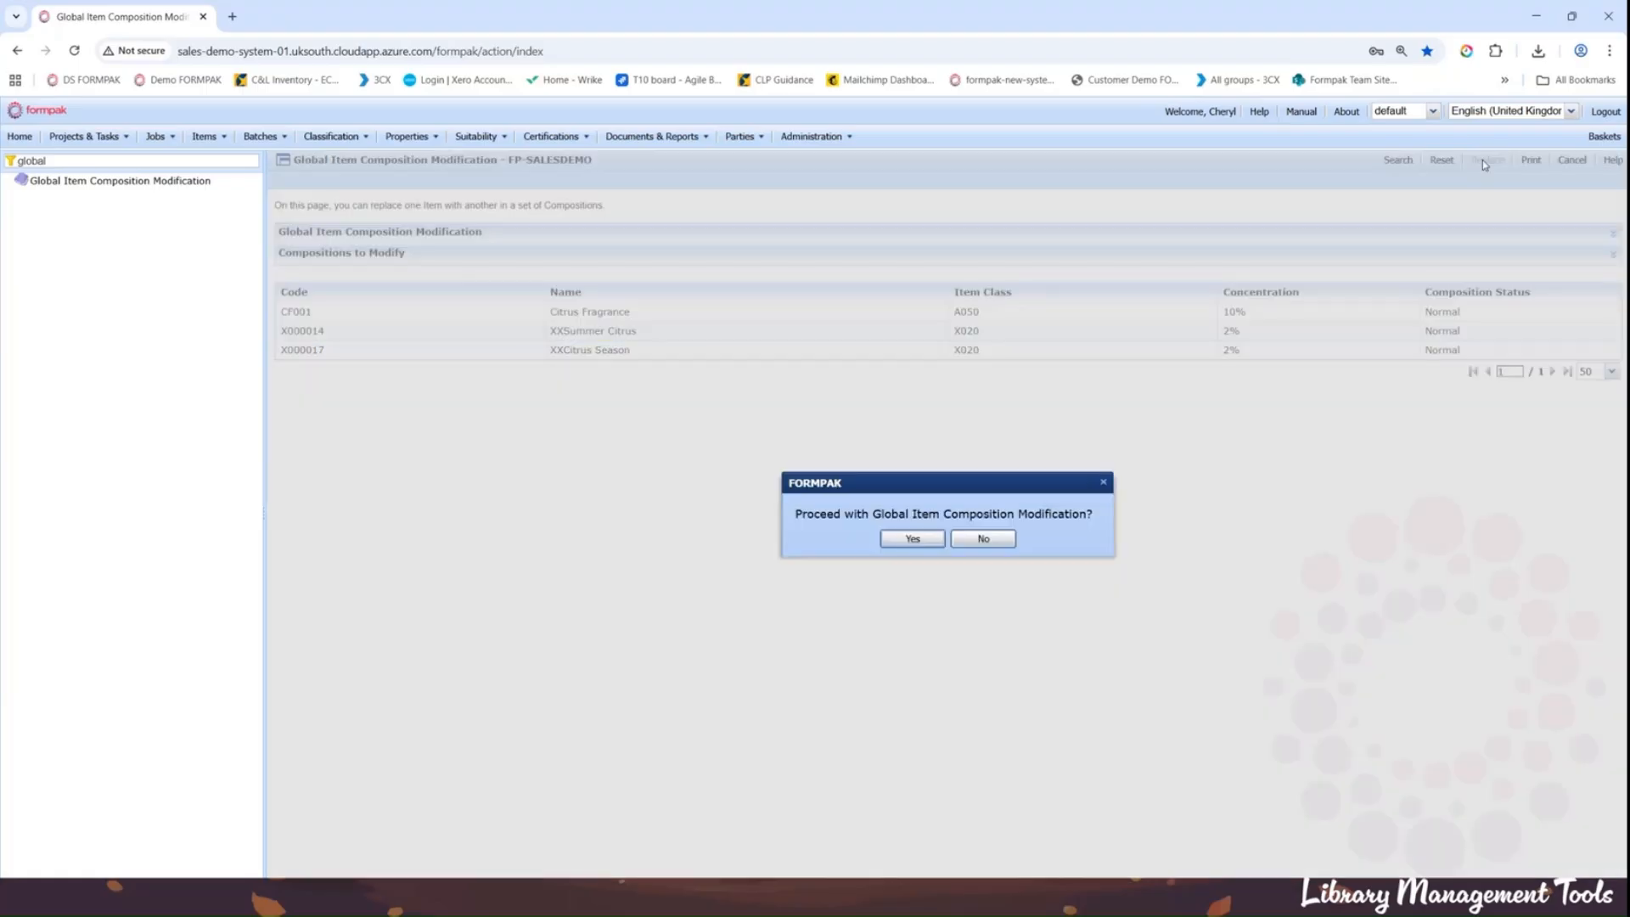
left_click(912, 539)
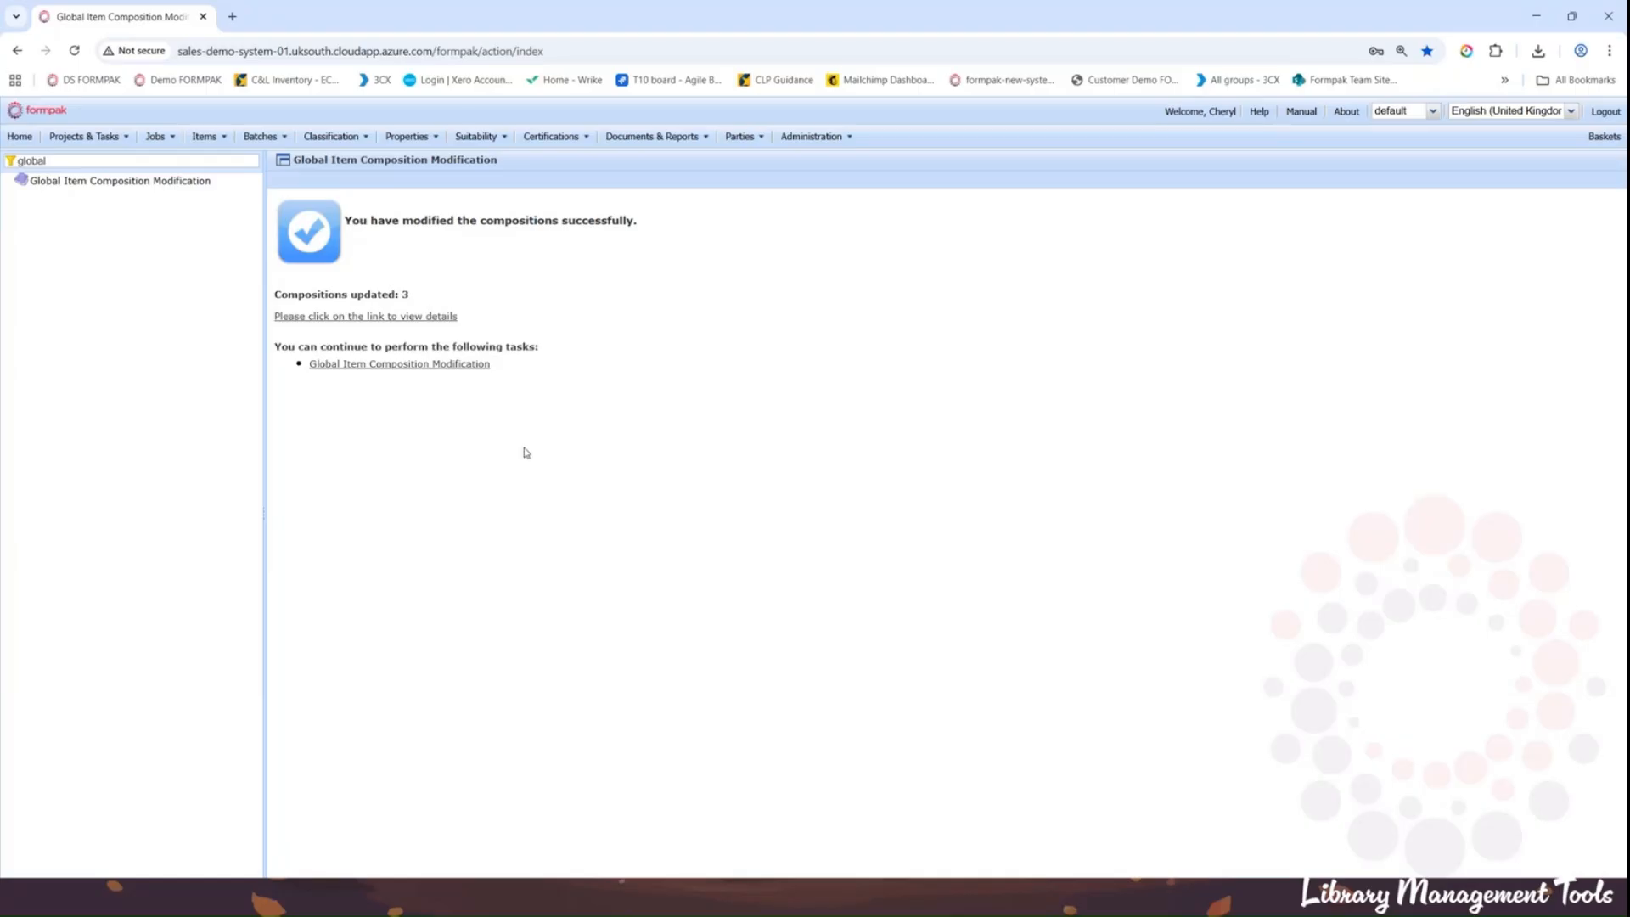
left_click(392, 317)
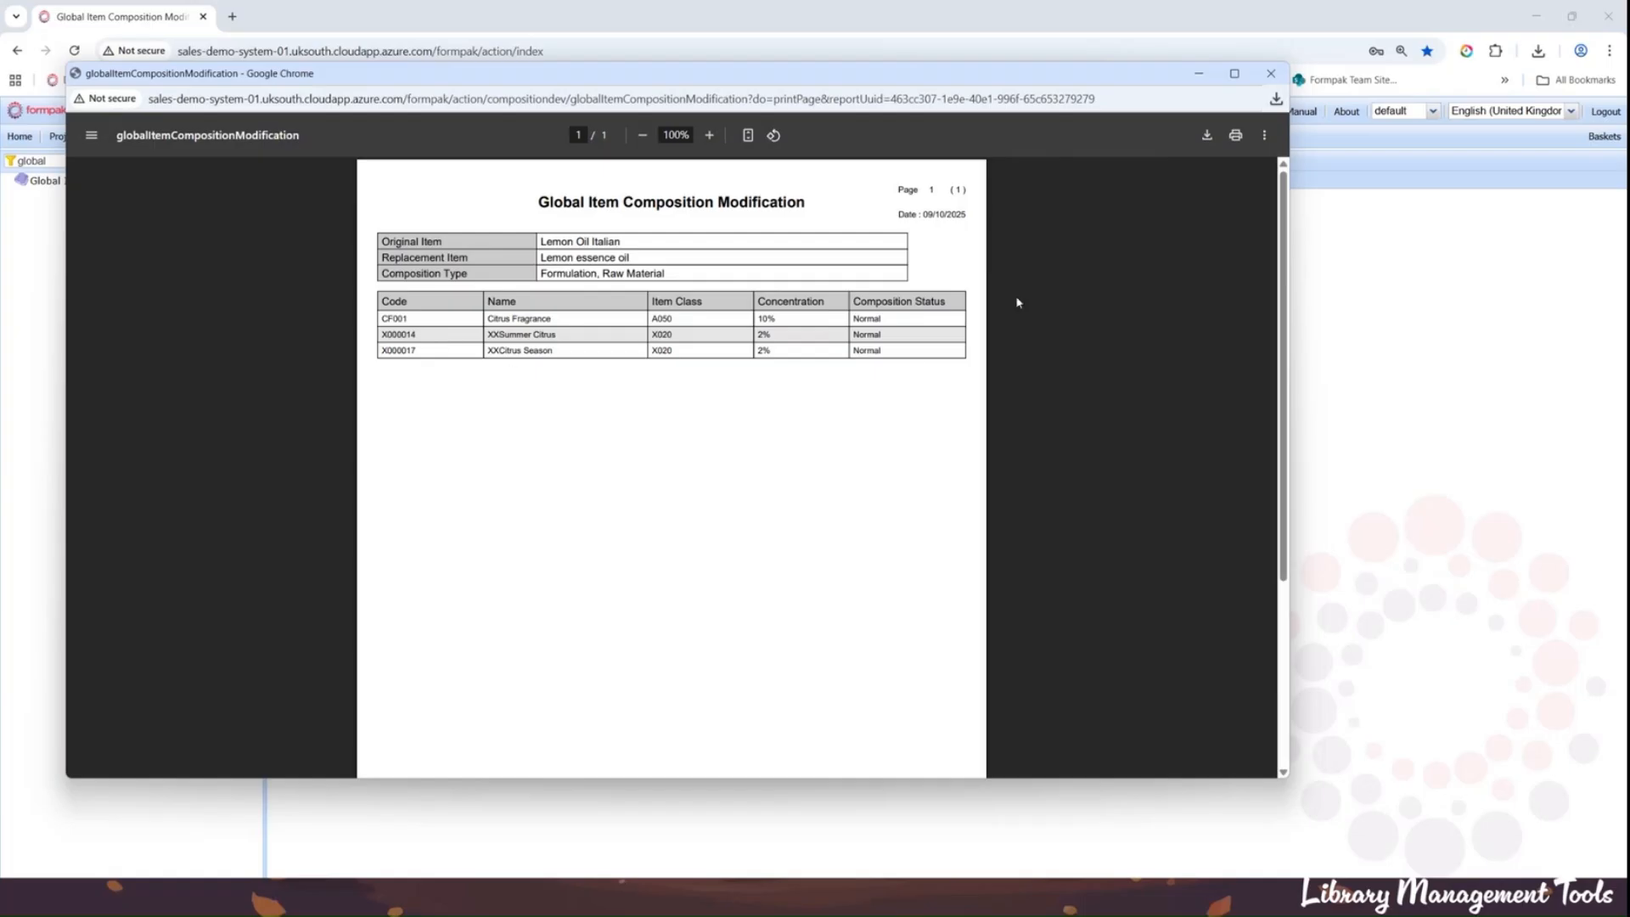
left_click(1265, 80)
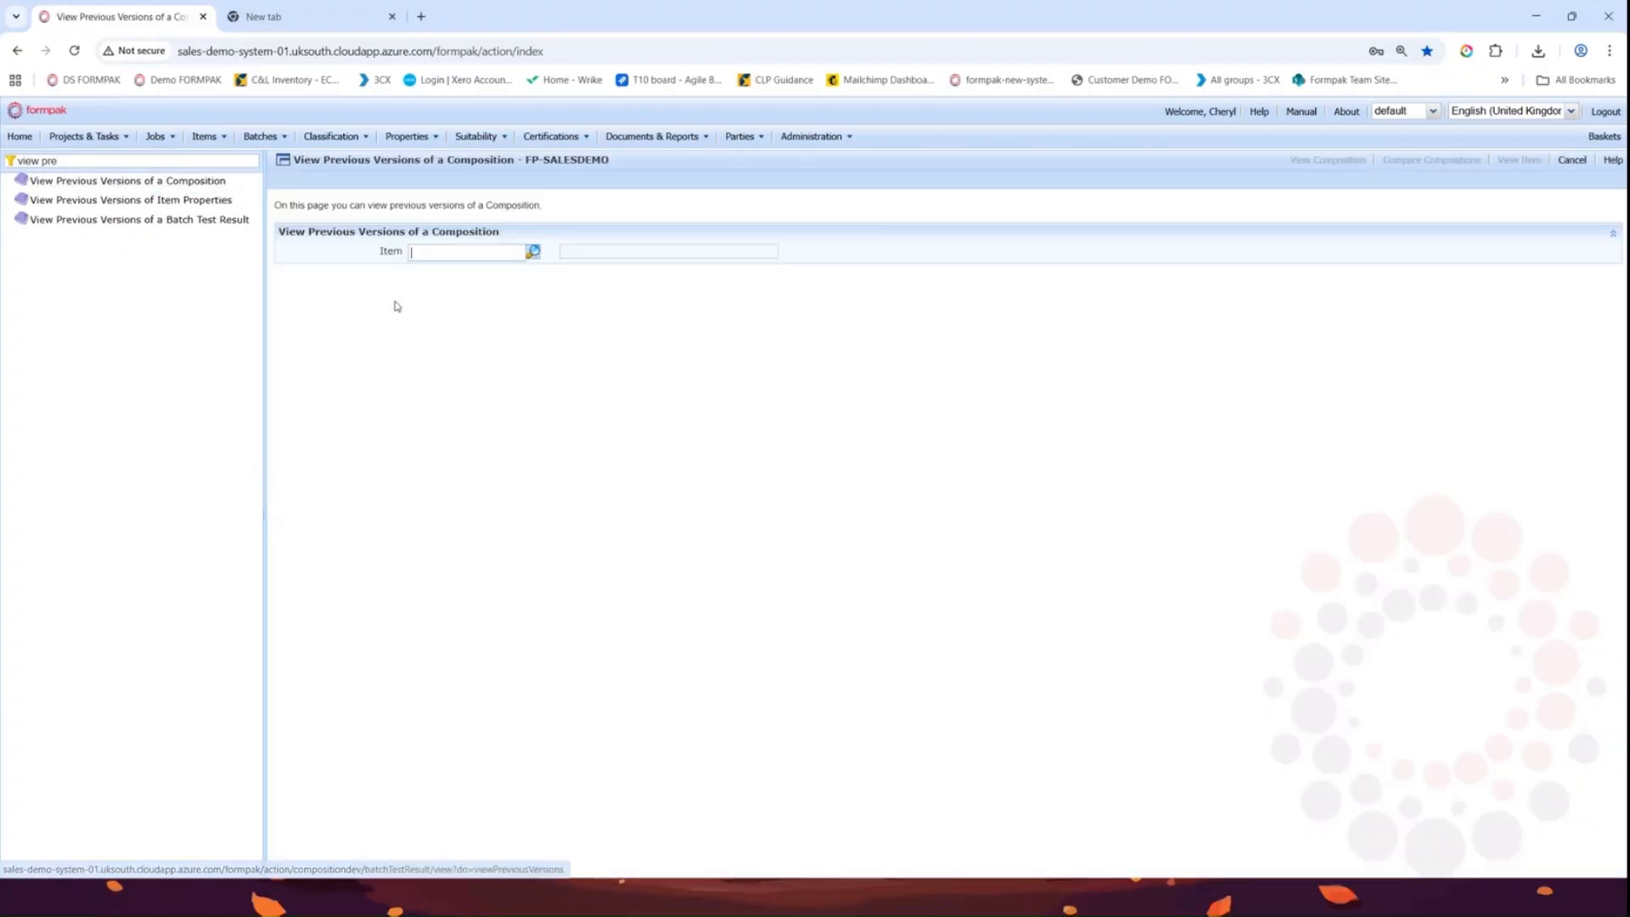
Step: Select item F000182 for viewing previous composition versions and open its version 1000 composition
left_click(425, 252)
type("f000182")
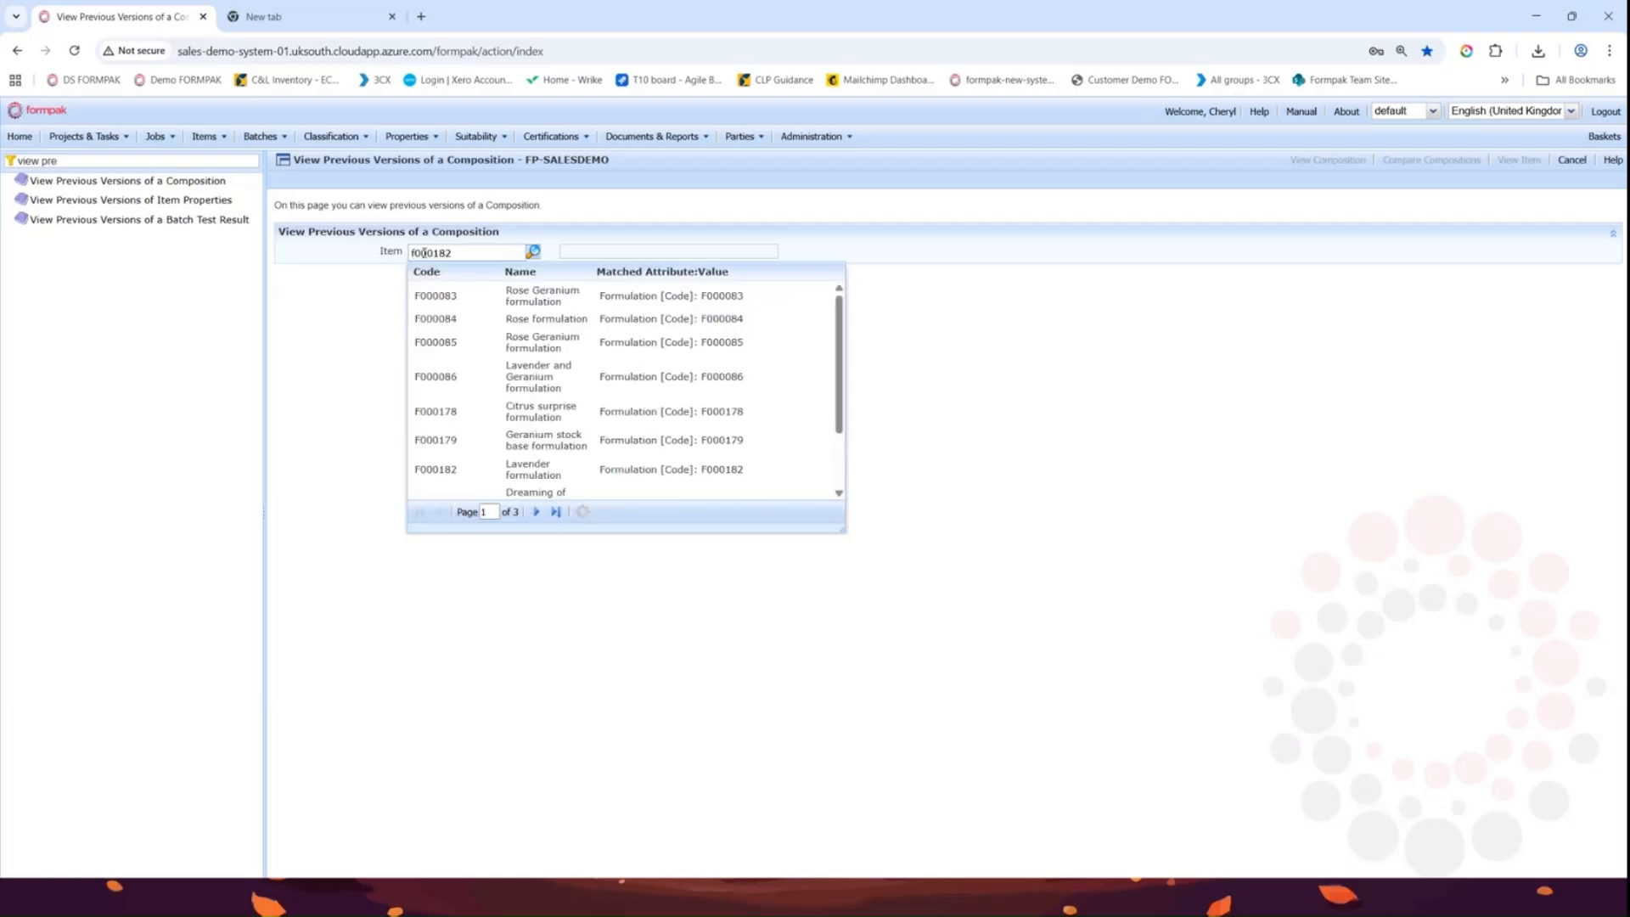
left_click(441, 301)
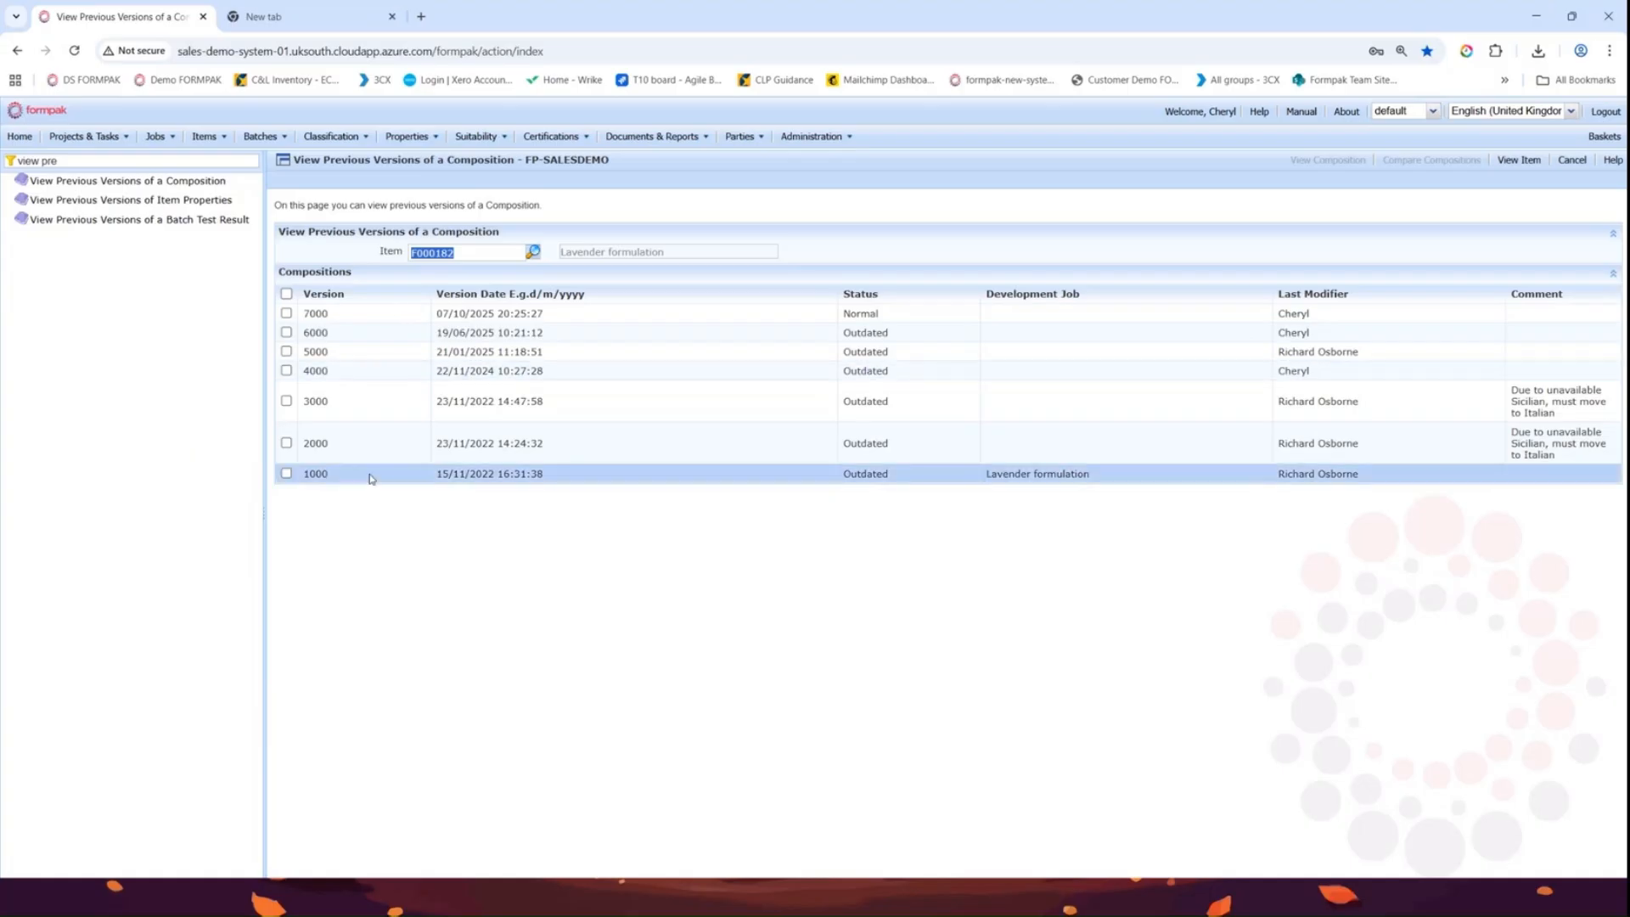
left_click(289, 473)
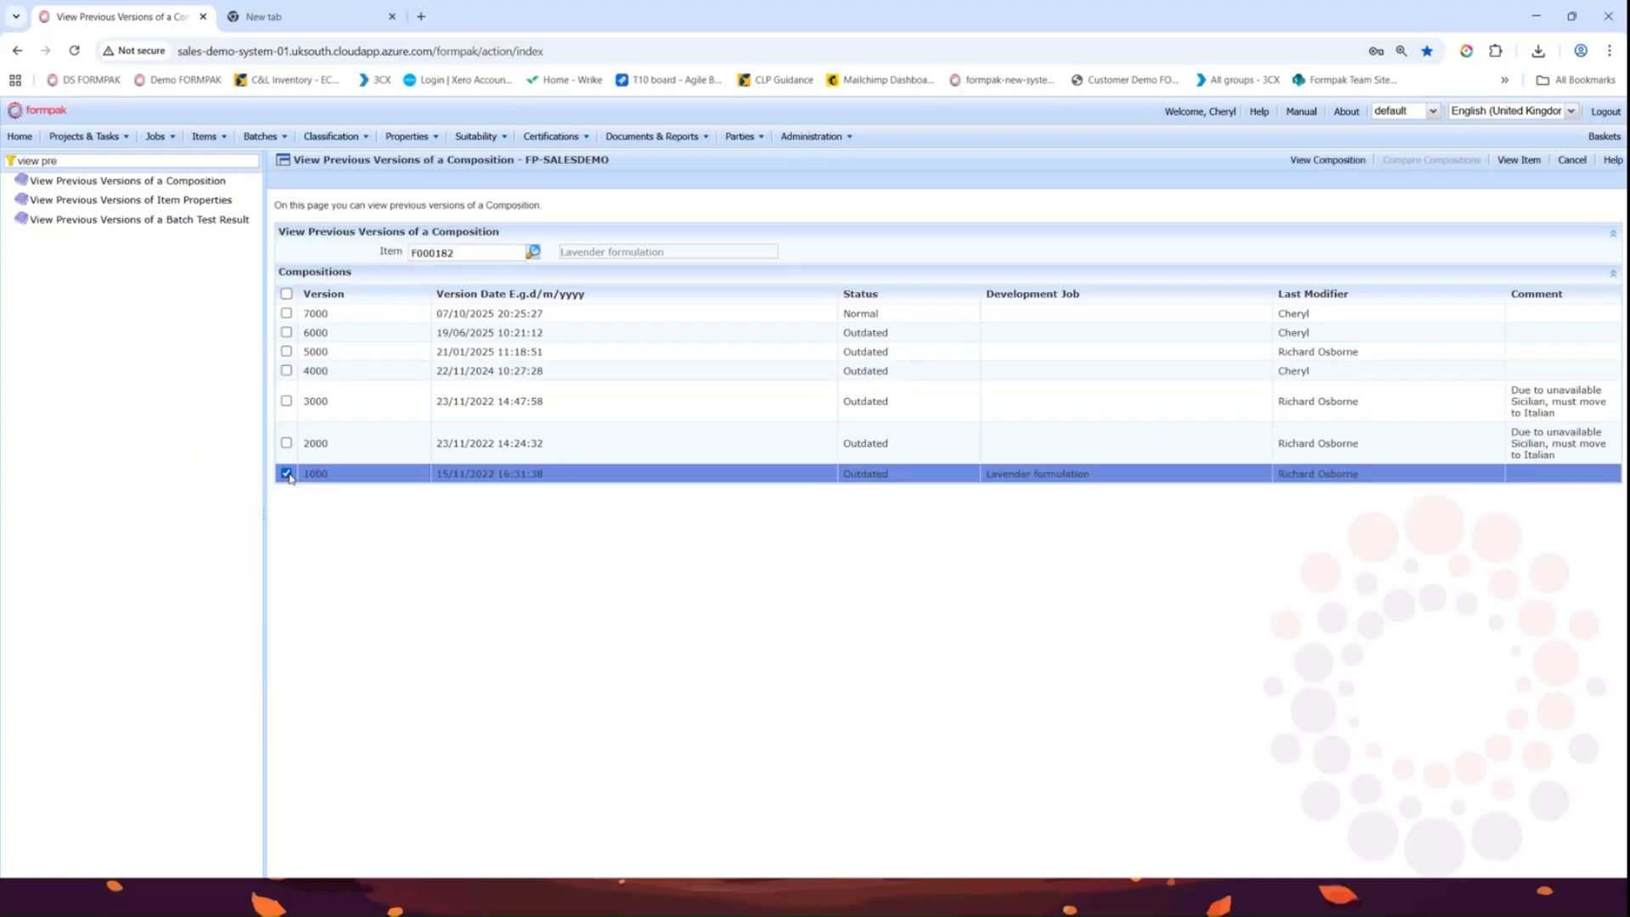
left_click(1328, 159)
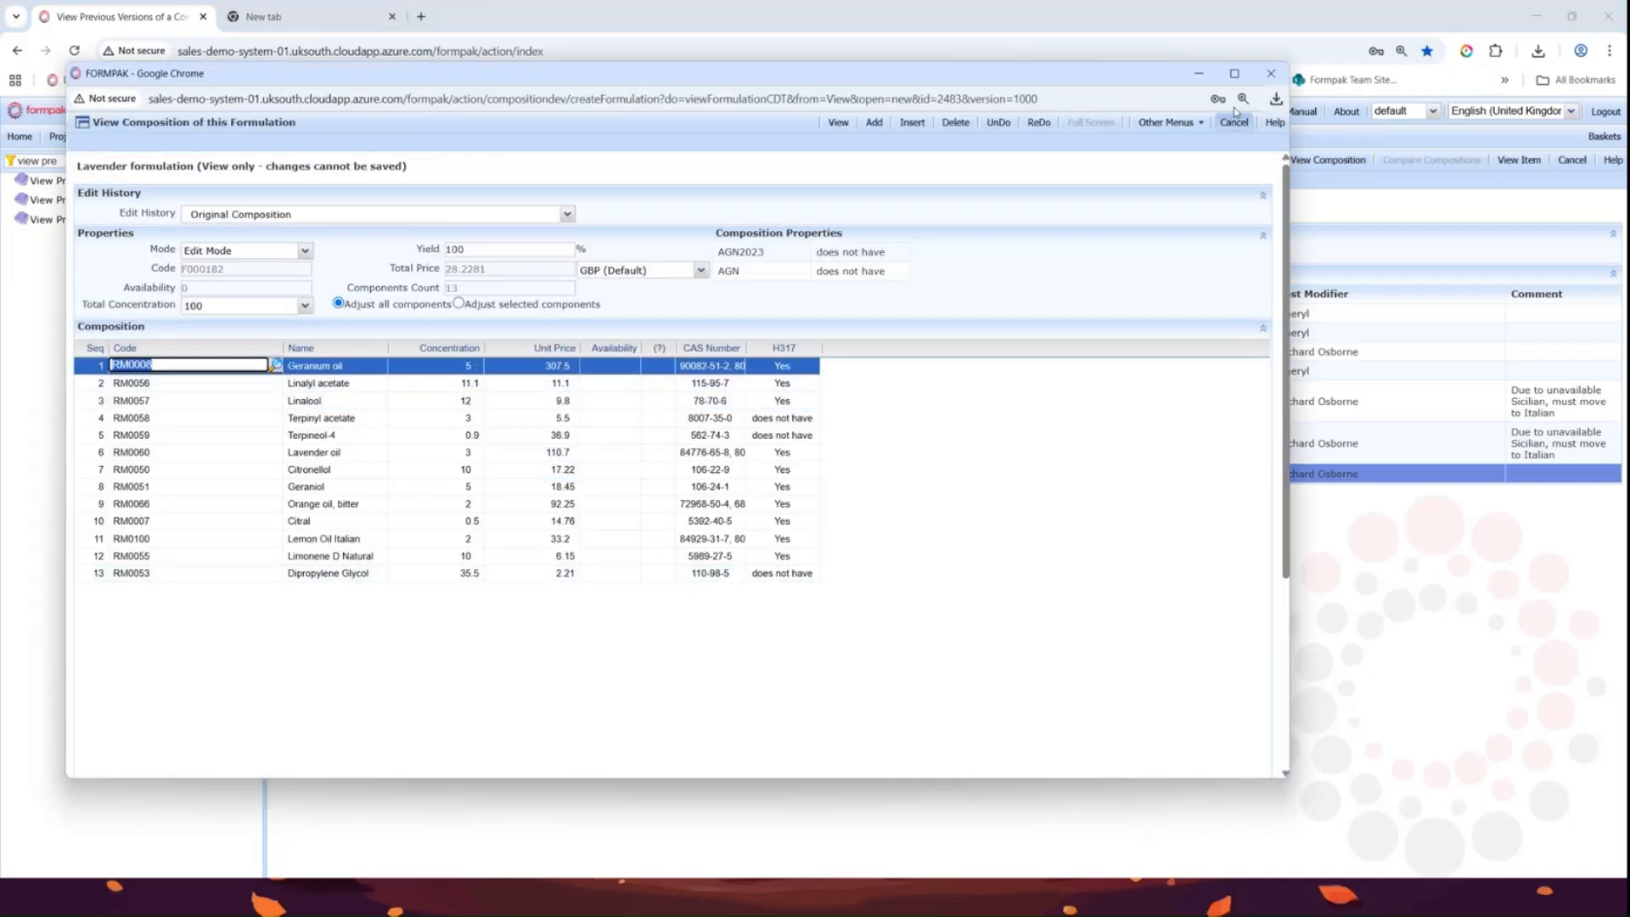
Step: Close the version 1000 composition, view the F000182 item record and close it again
left_click(1271, 75)
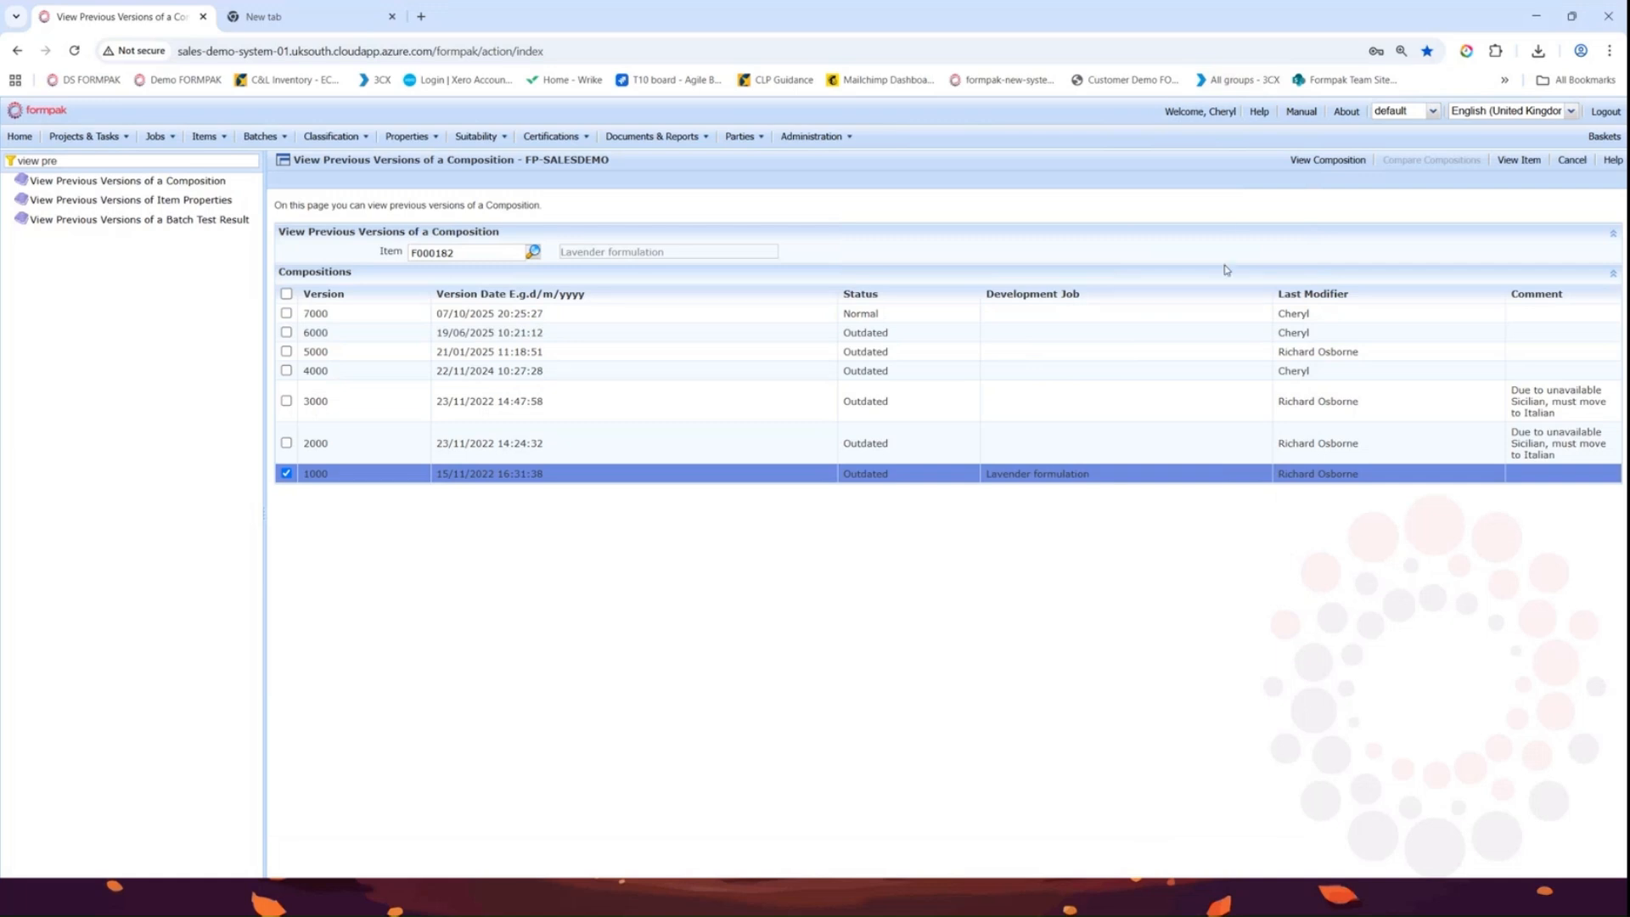
left_click(1522, 165)
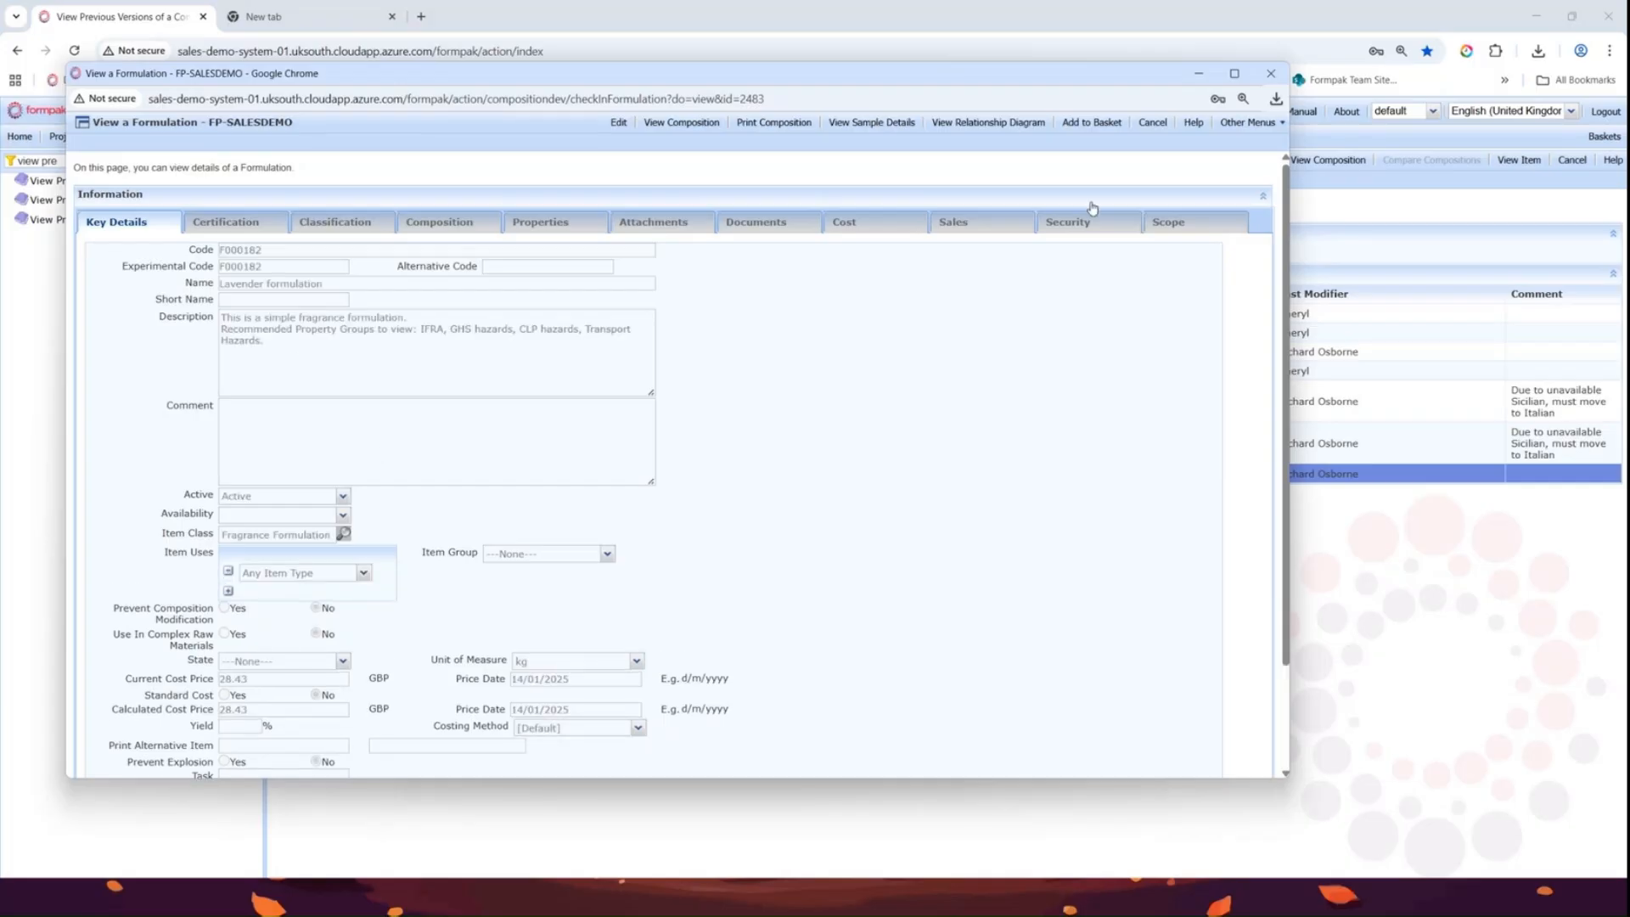
left_click(1271, 75)
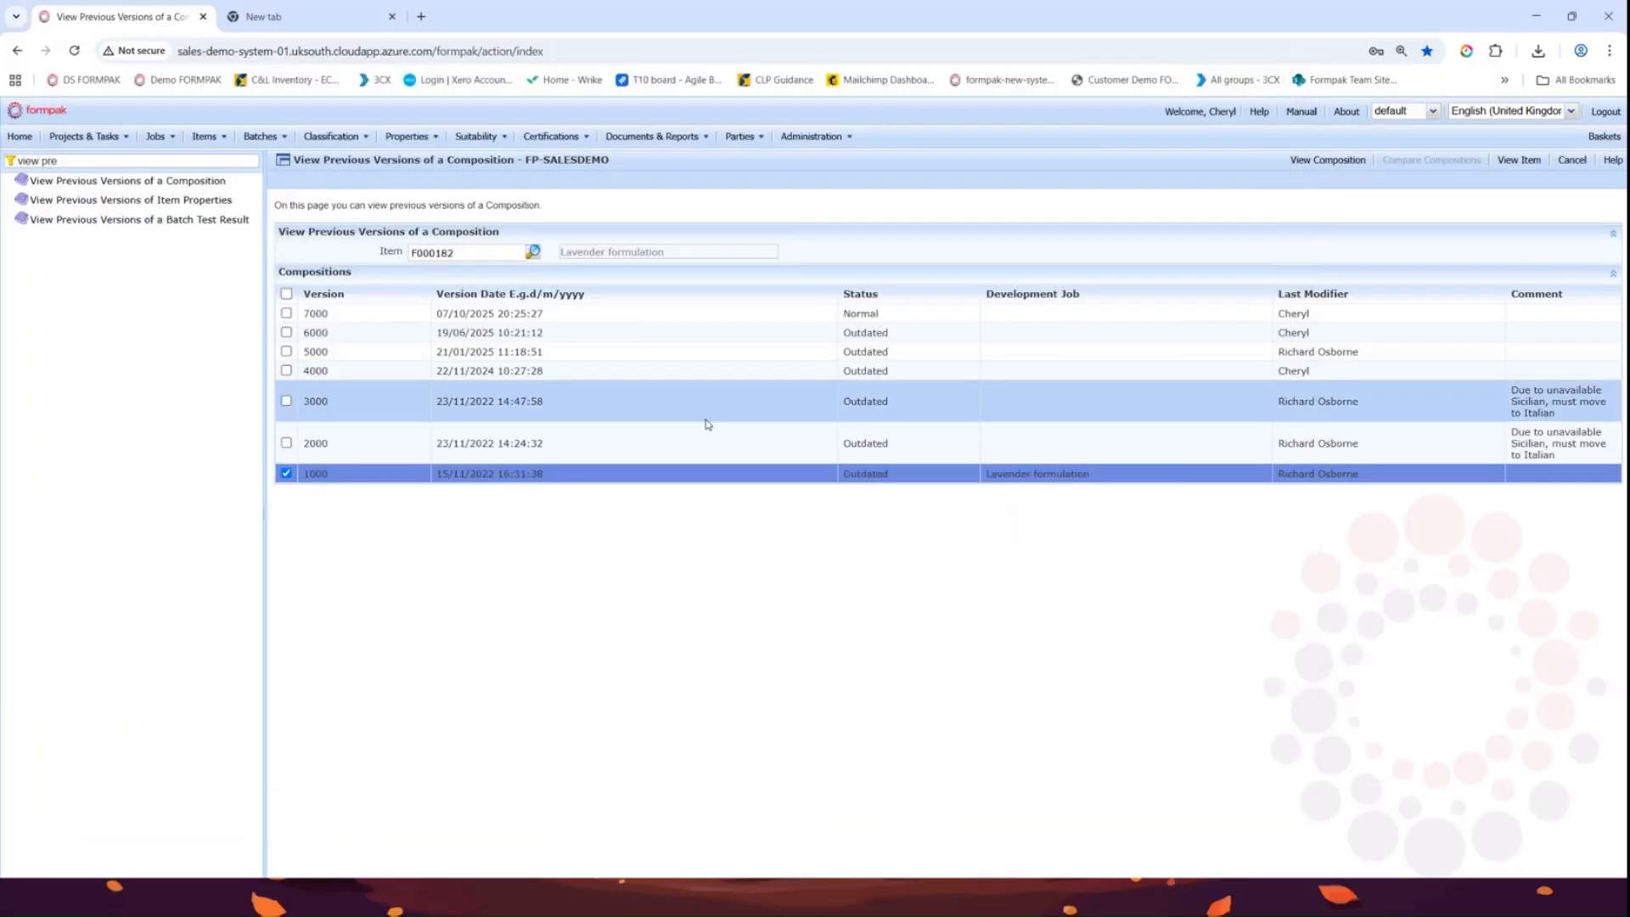
Step: Compare the compositions of all versions of F000182 from 1000 to 7000, widening the version columns, and close the comparison
left_click(286, 400)
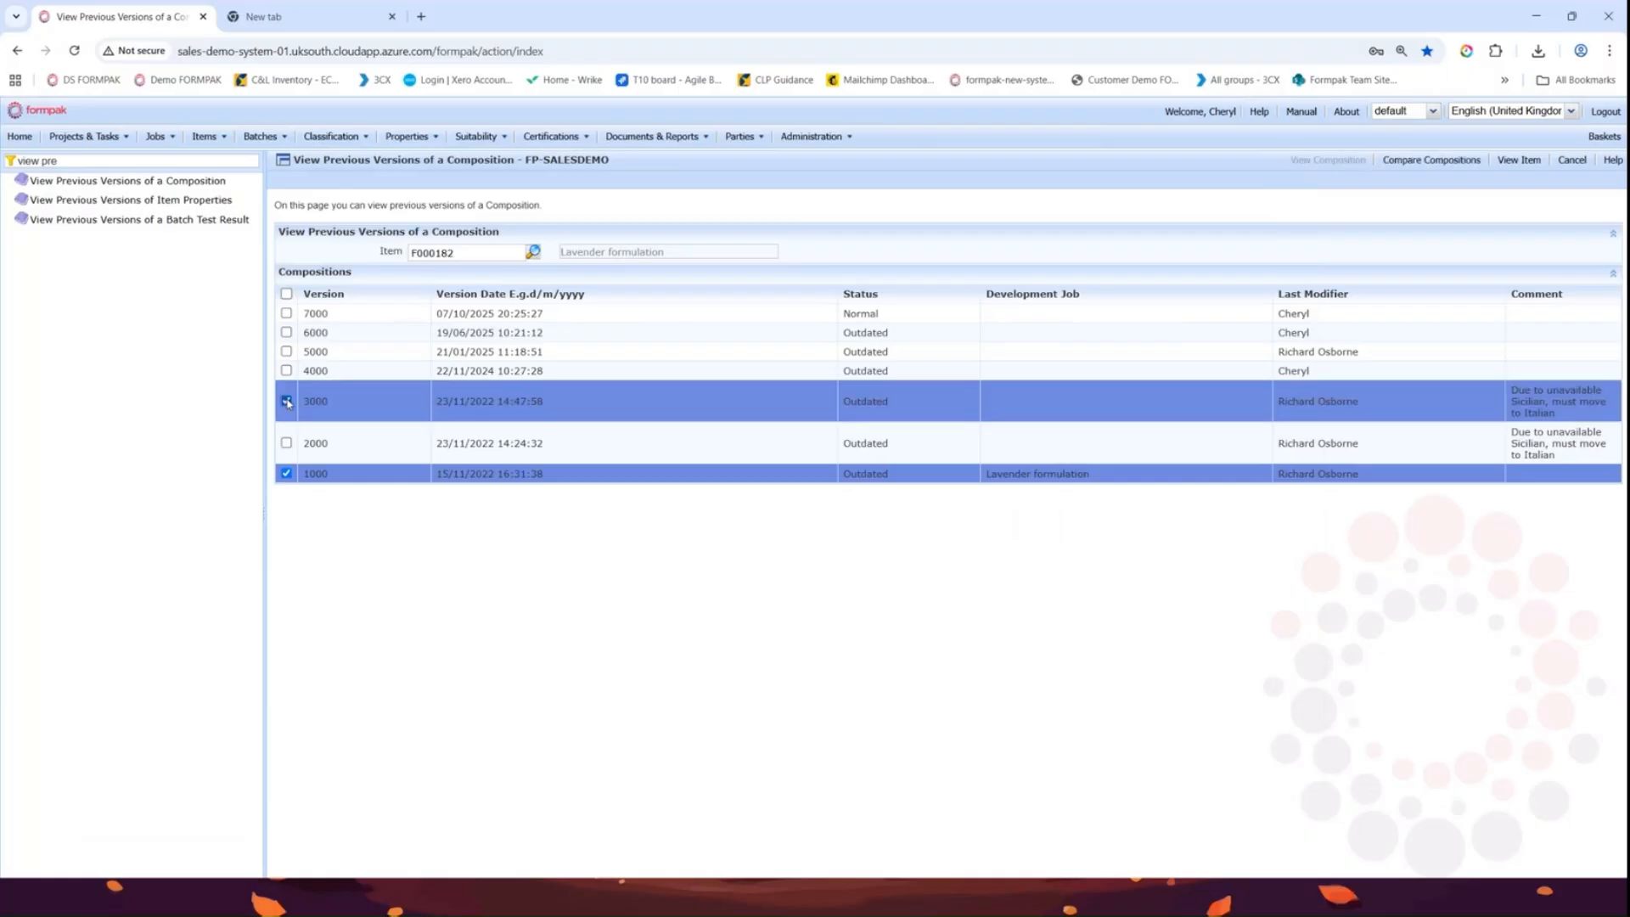
left_click(286, 442)
left_click(286, 371)
left_click(286, 352)
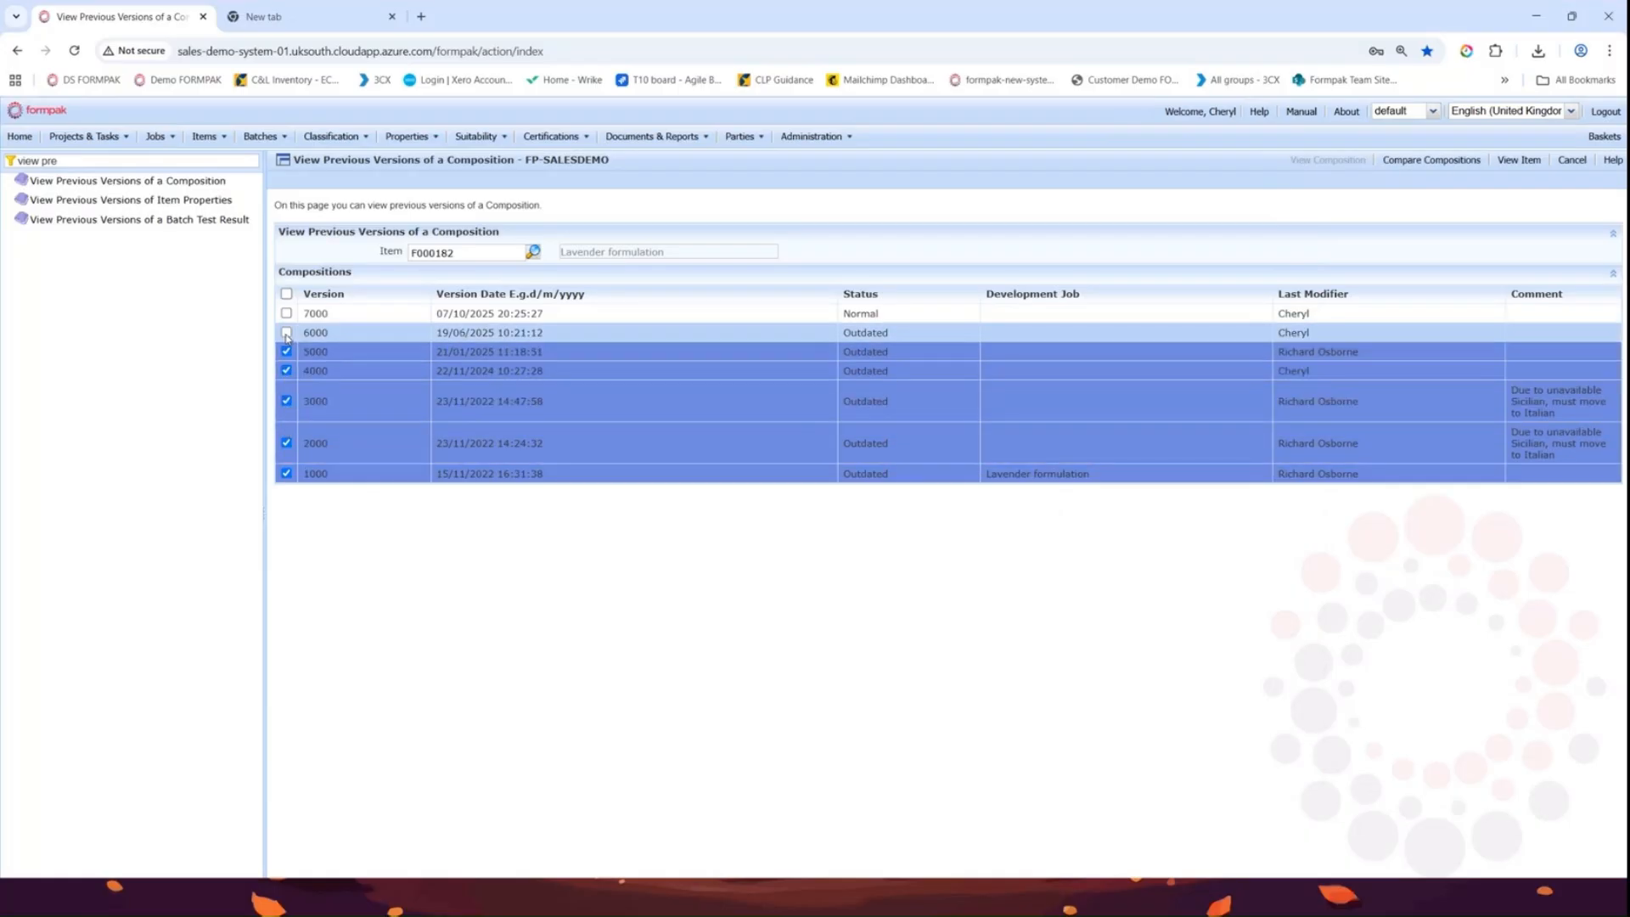
left_click(286, 332)
left_click(286, 313)
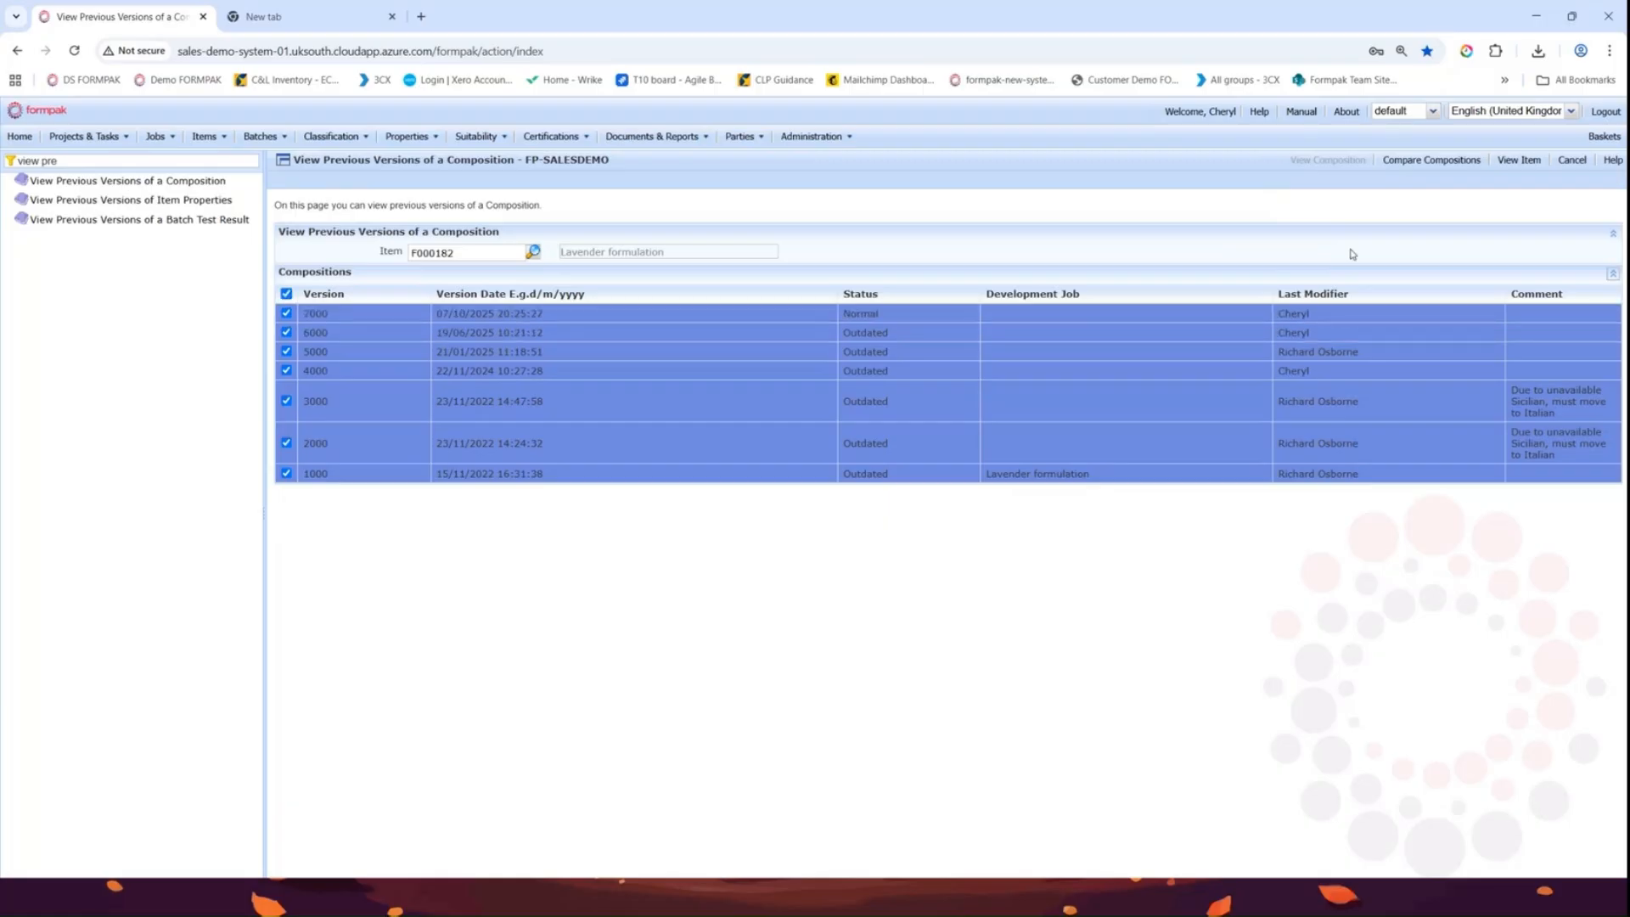
left_click(1431, 159)
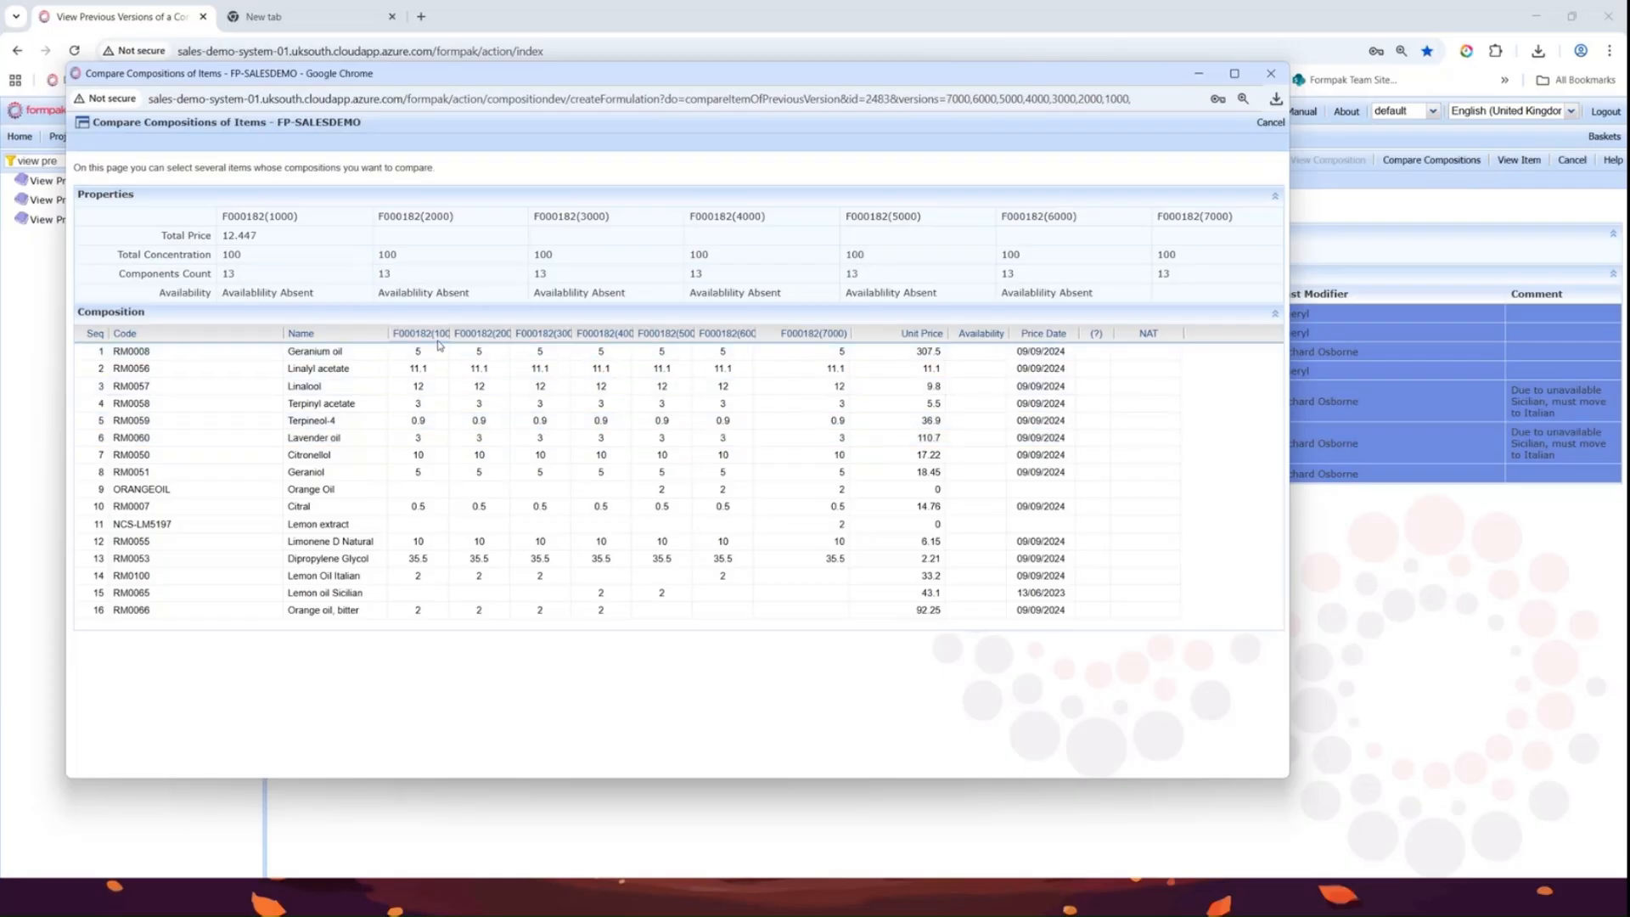
left_click_drag(451, 333, 677, 332)
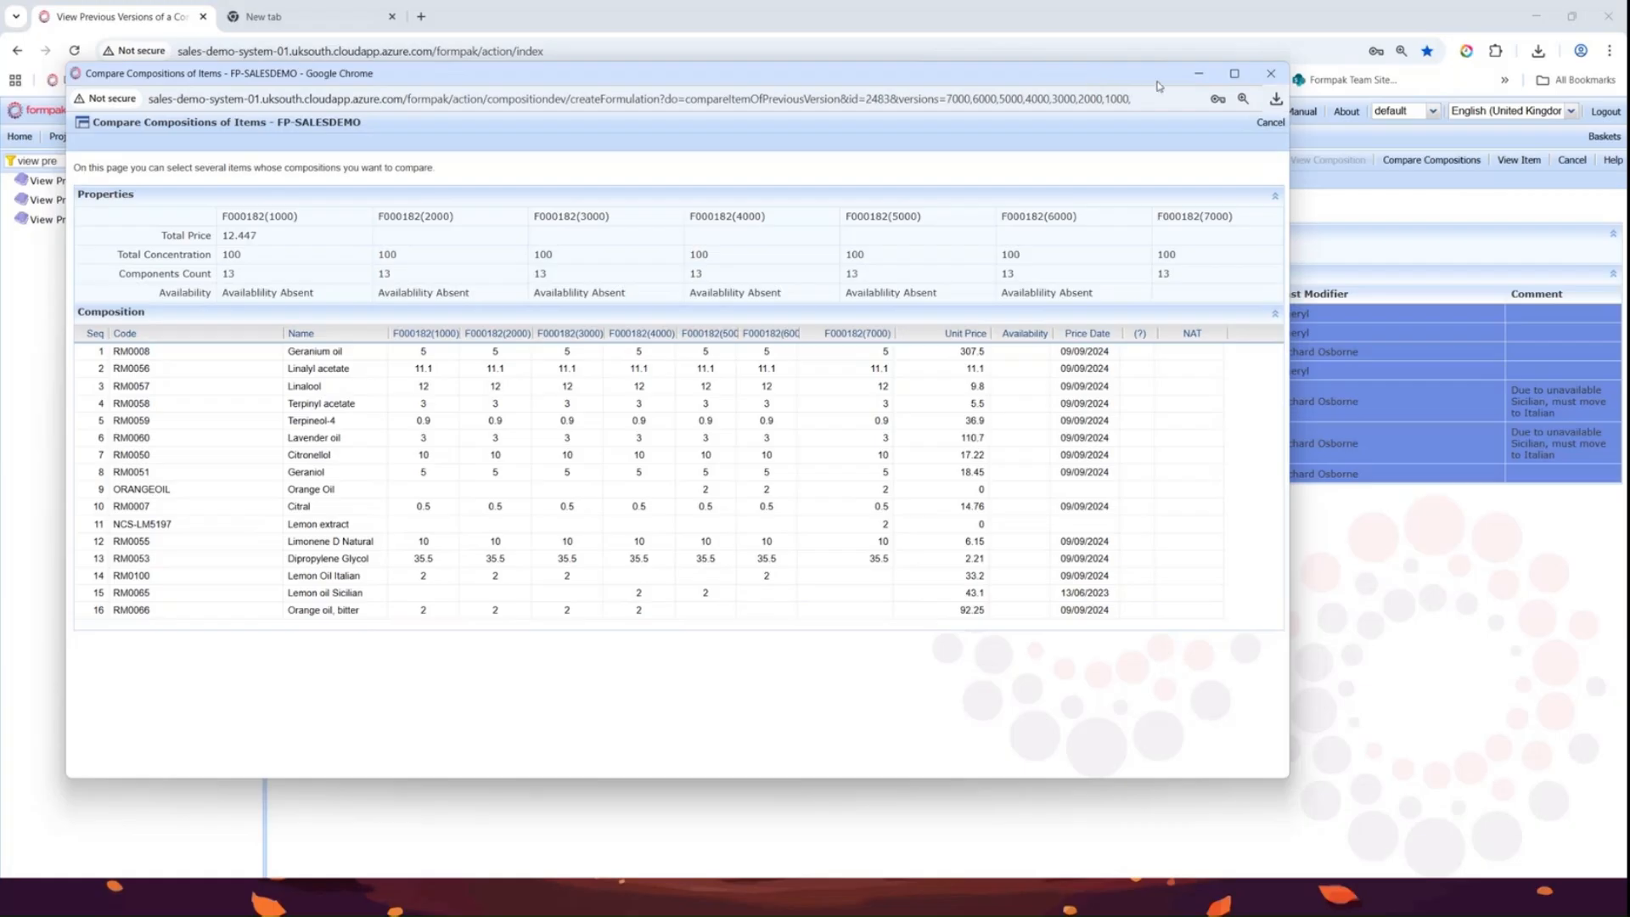
left_click(1270, 74)
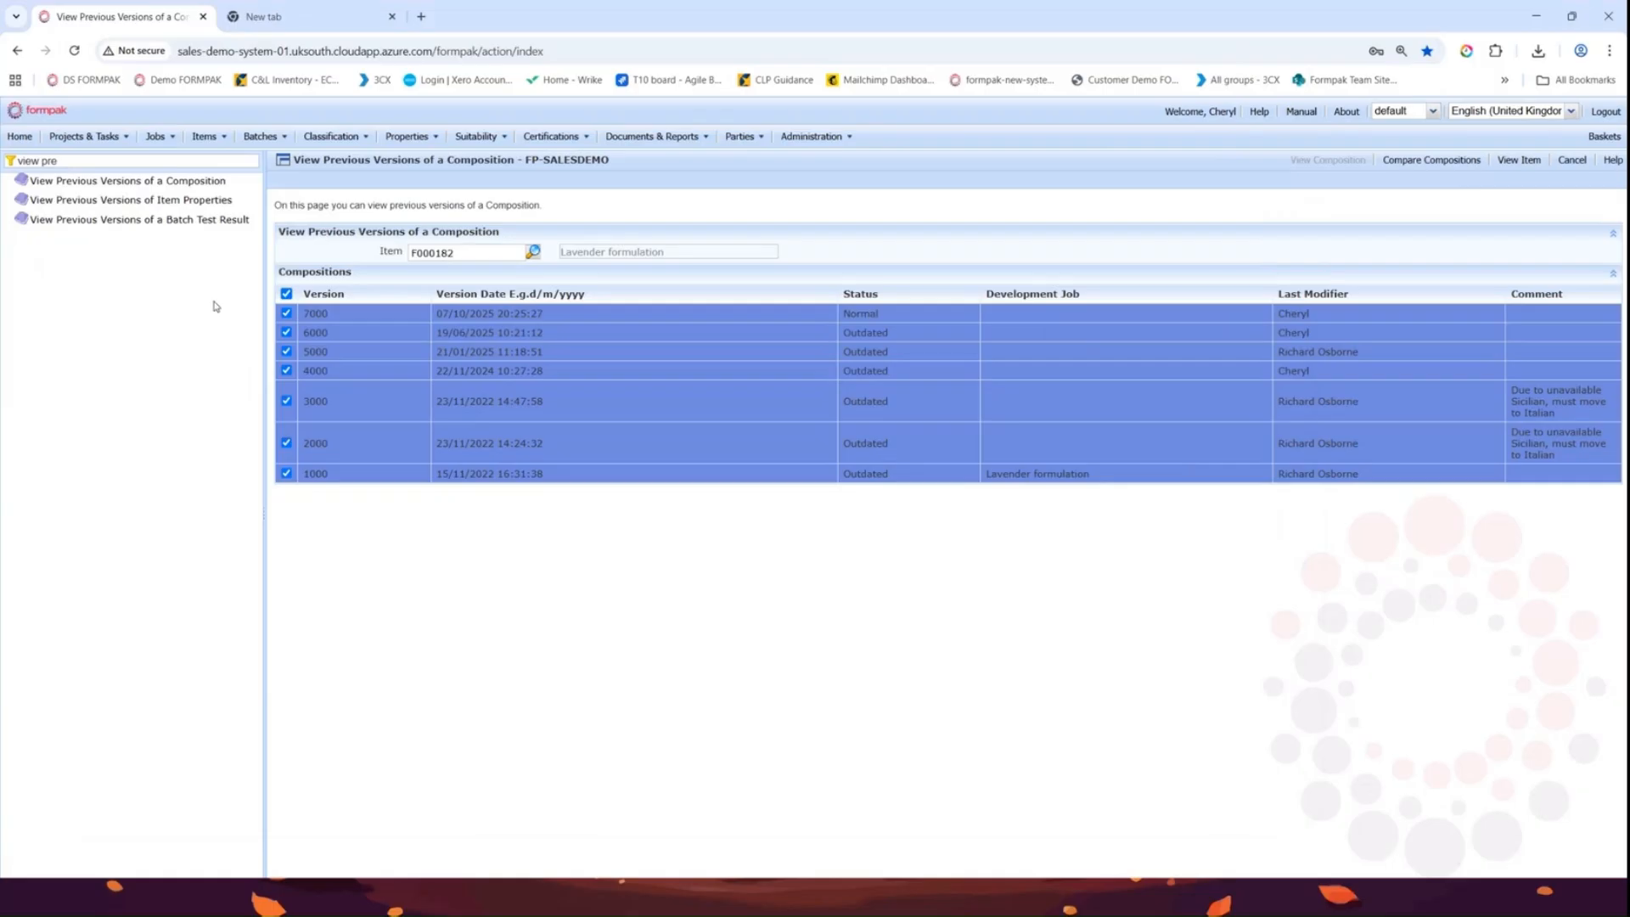
Step: Open View Previous Versions of Item Properties and select item F000182 Lavender formulation
left_click(164, 201)
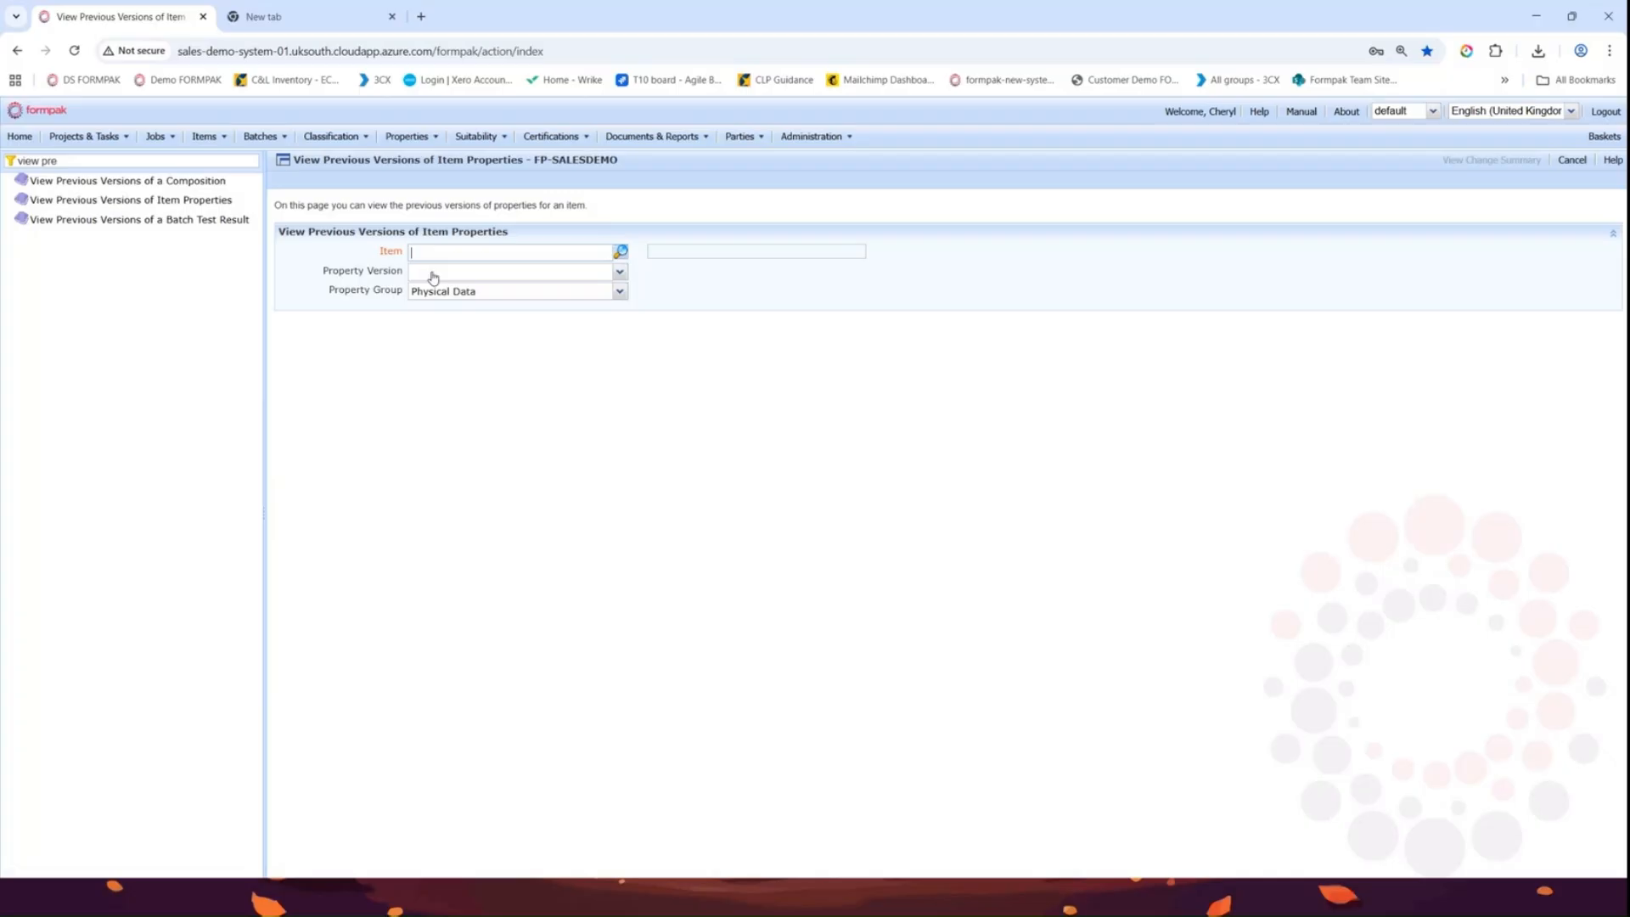
left_click(430, 254)
type("f")
type("ood")
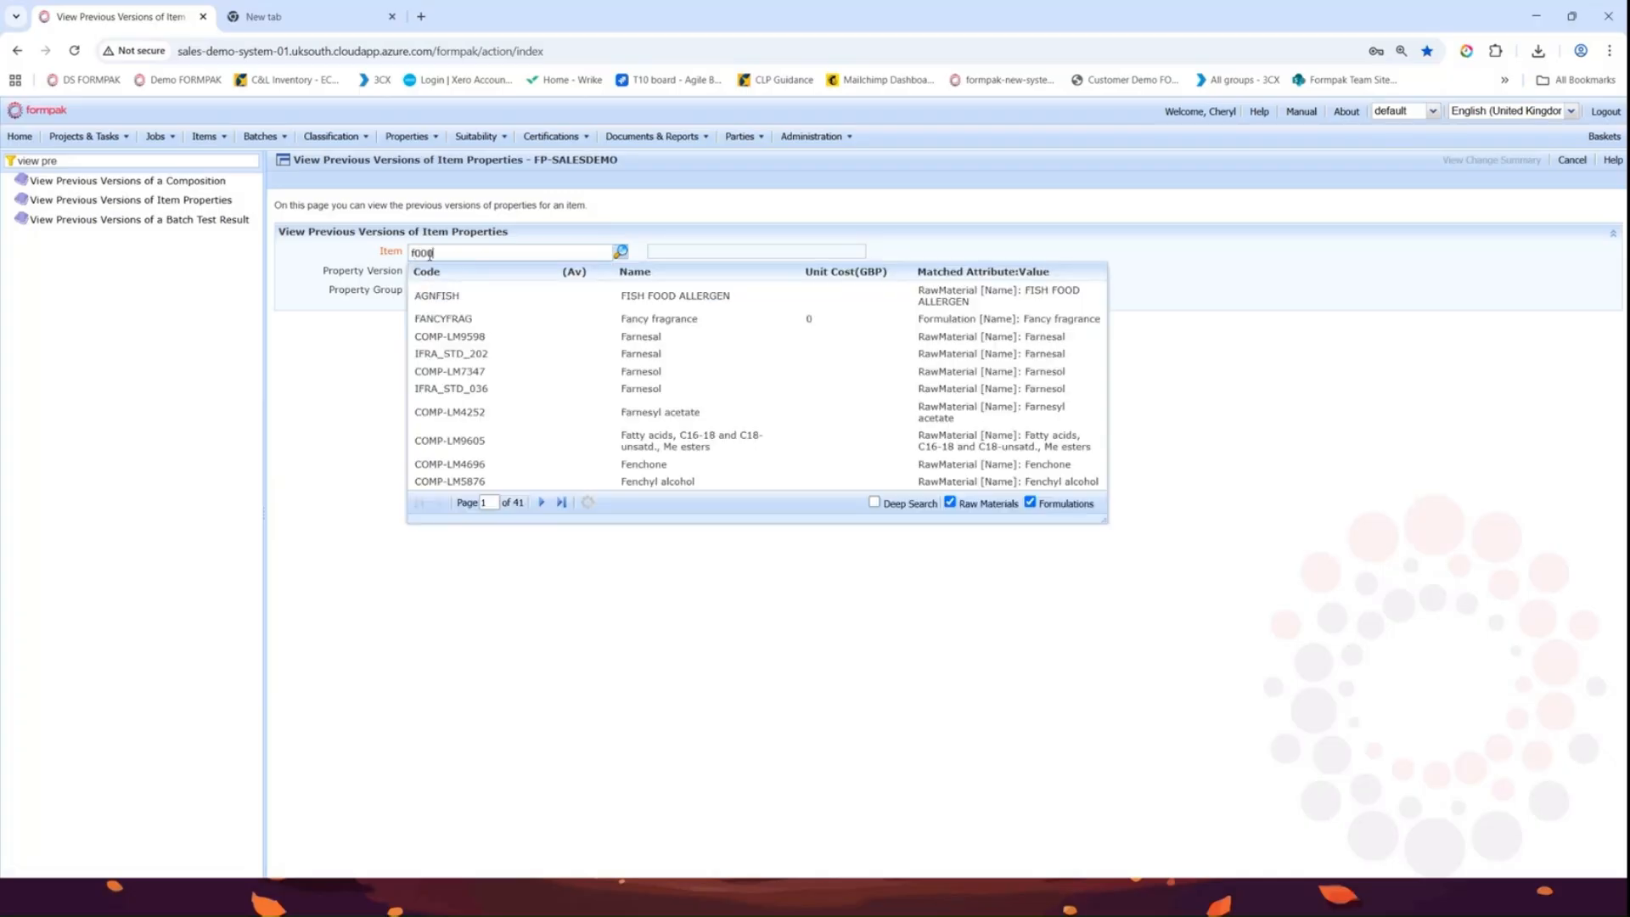
type("182")
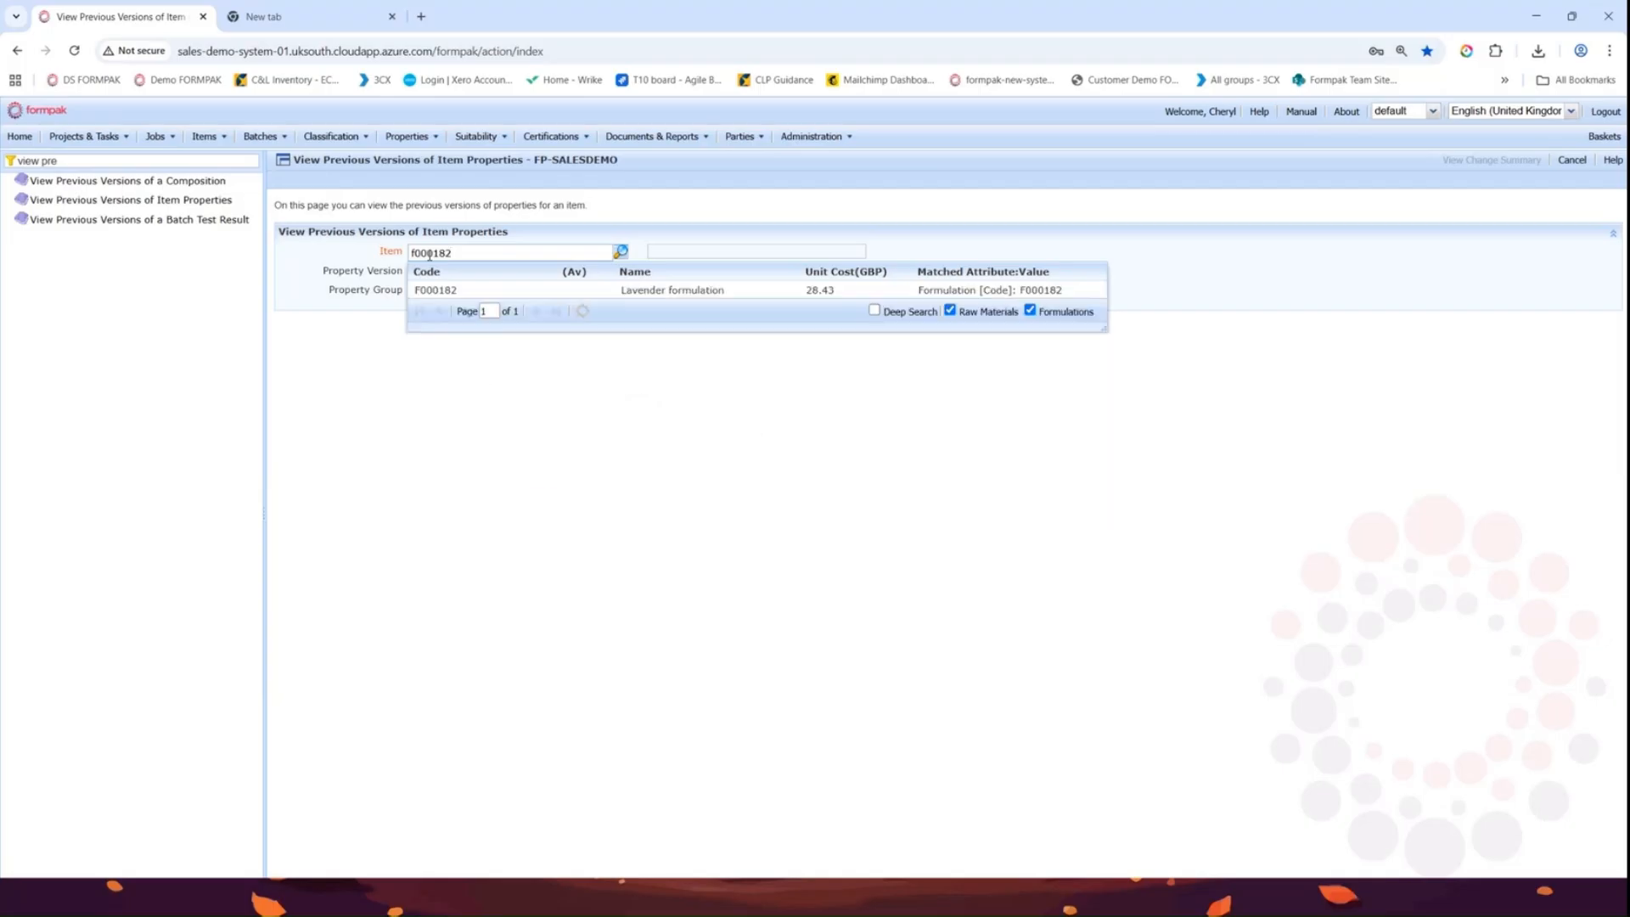
left_click(441, 289)
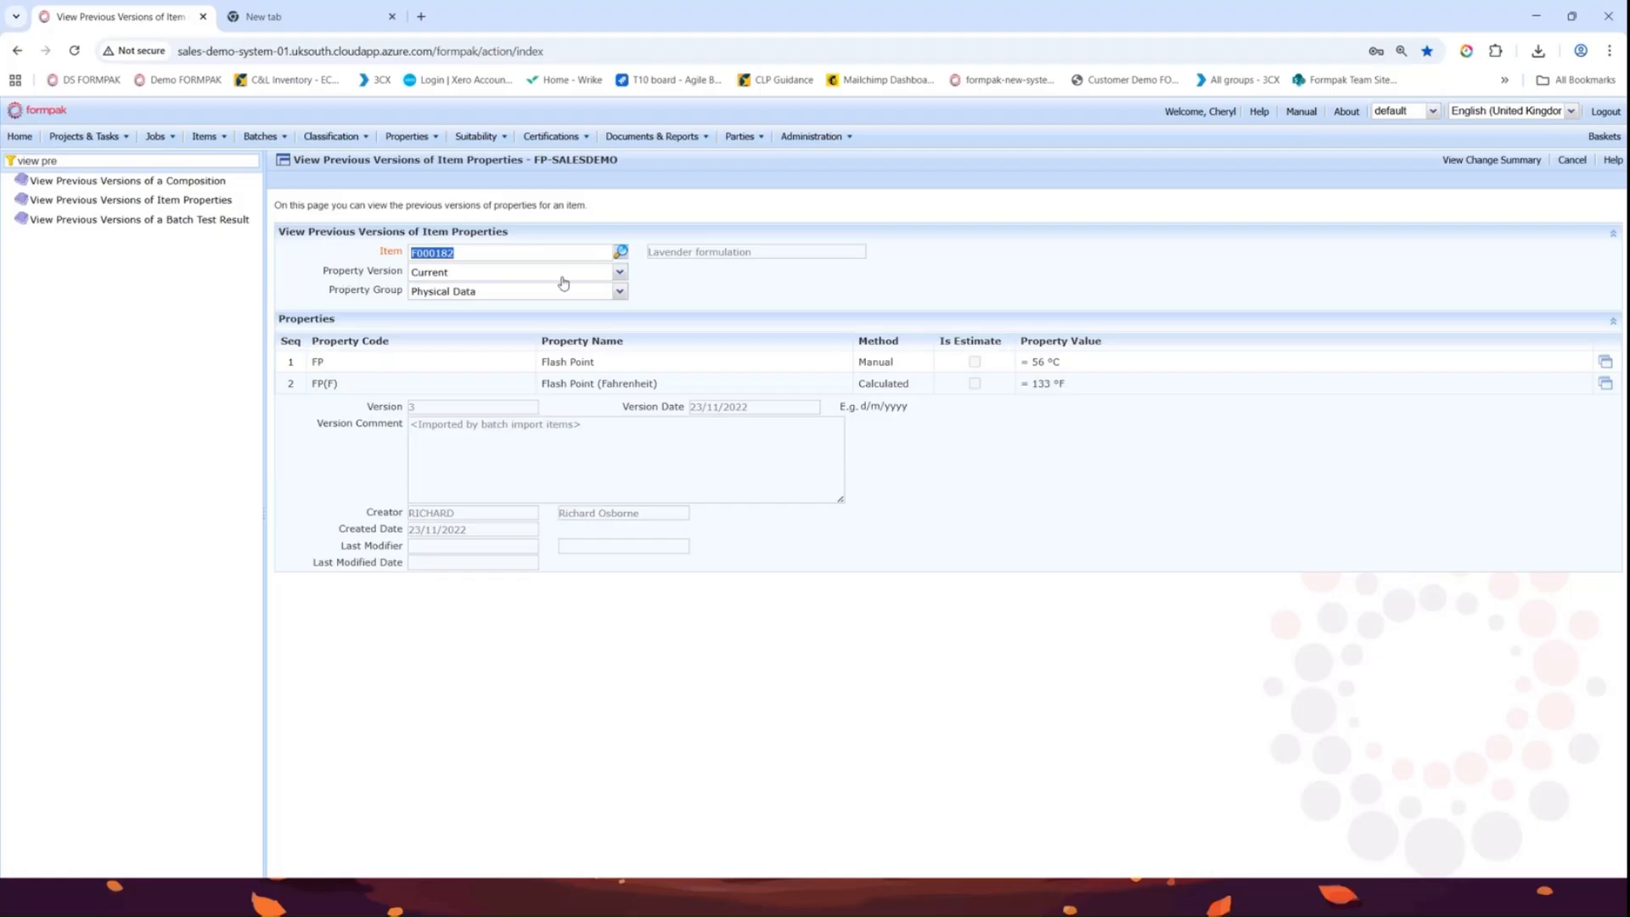
Step: View property version 1 (15/11/2022) of the item for the Transport Hazards and GHS Hazards property groups
left_click(622, 274)
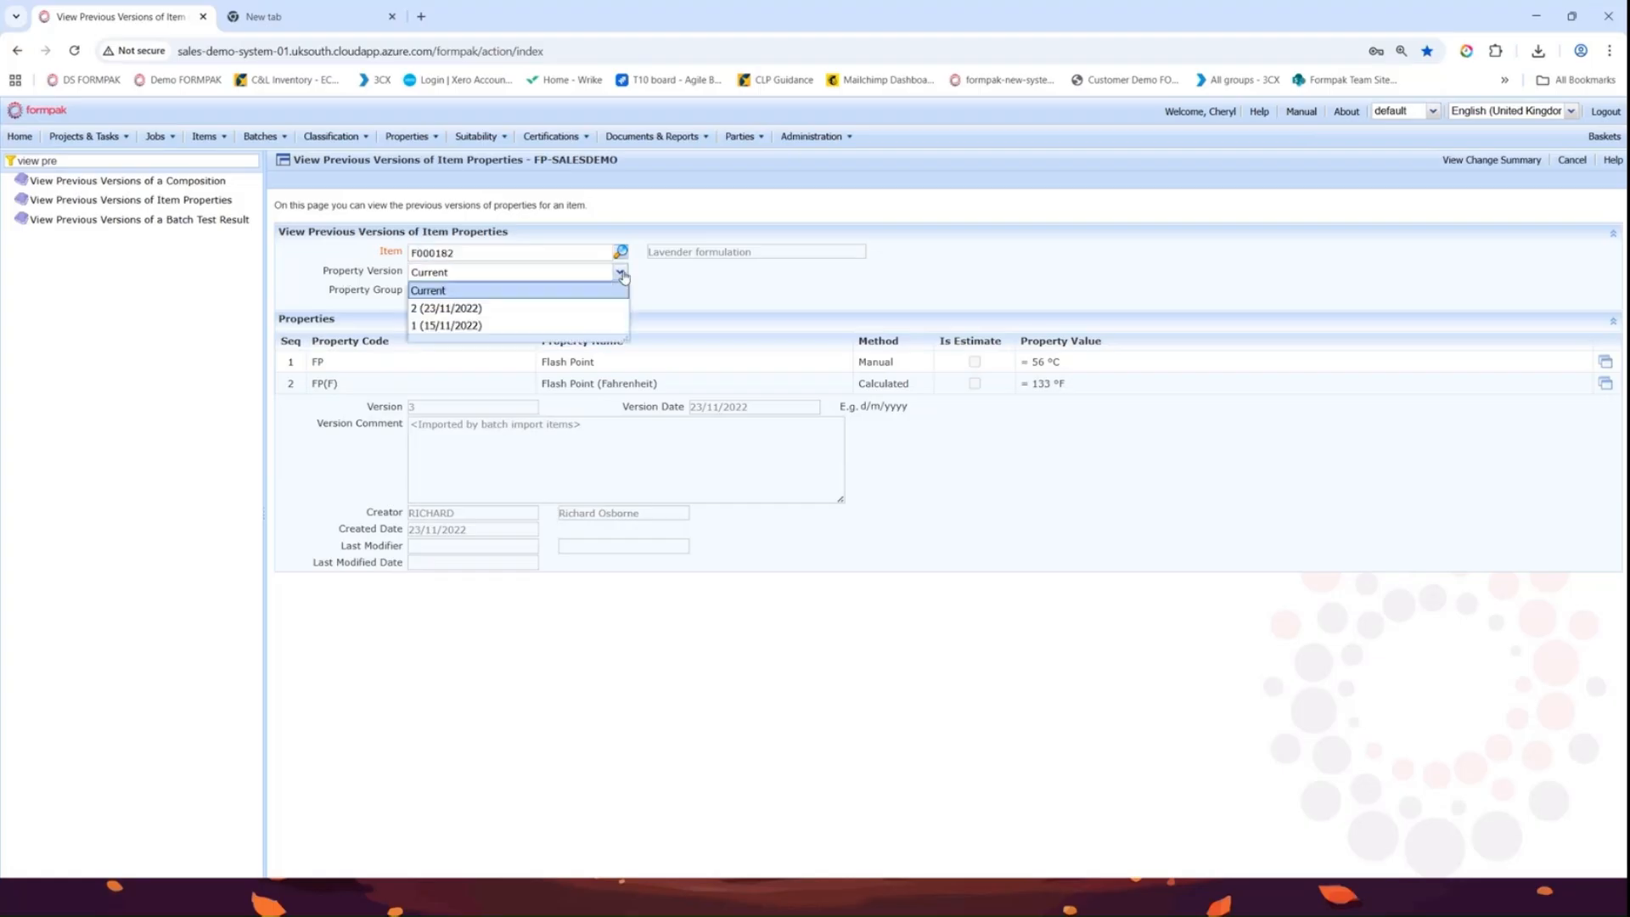
left_click(470, 327)
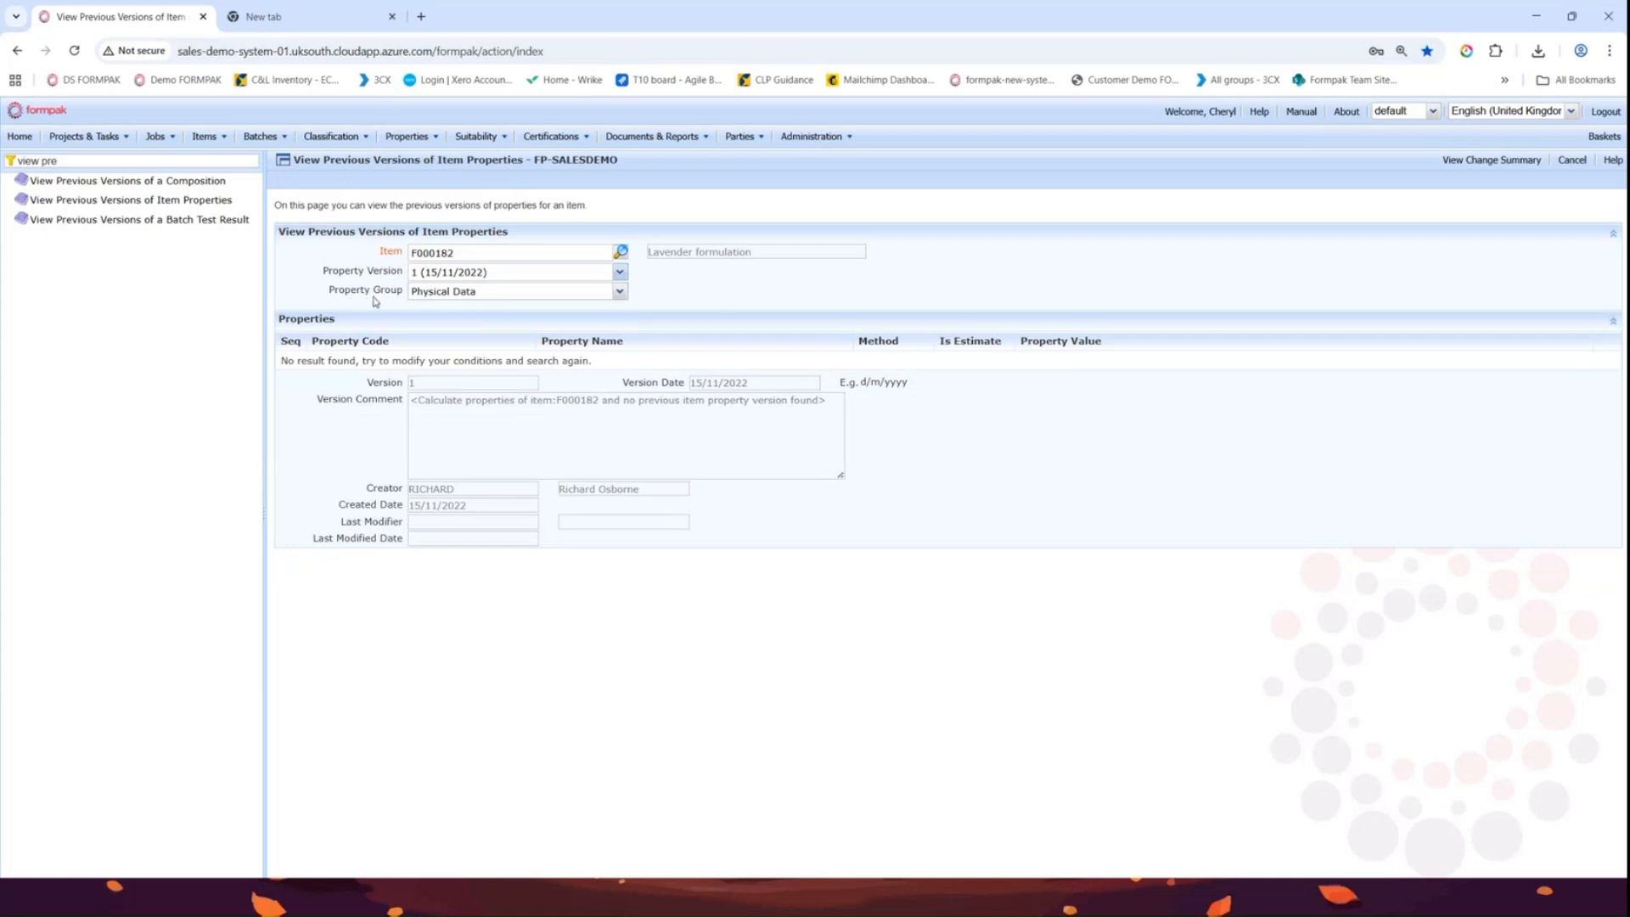
left_click(620, 293)
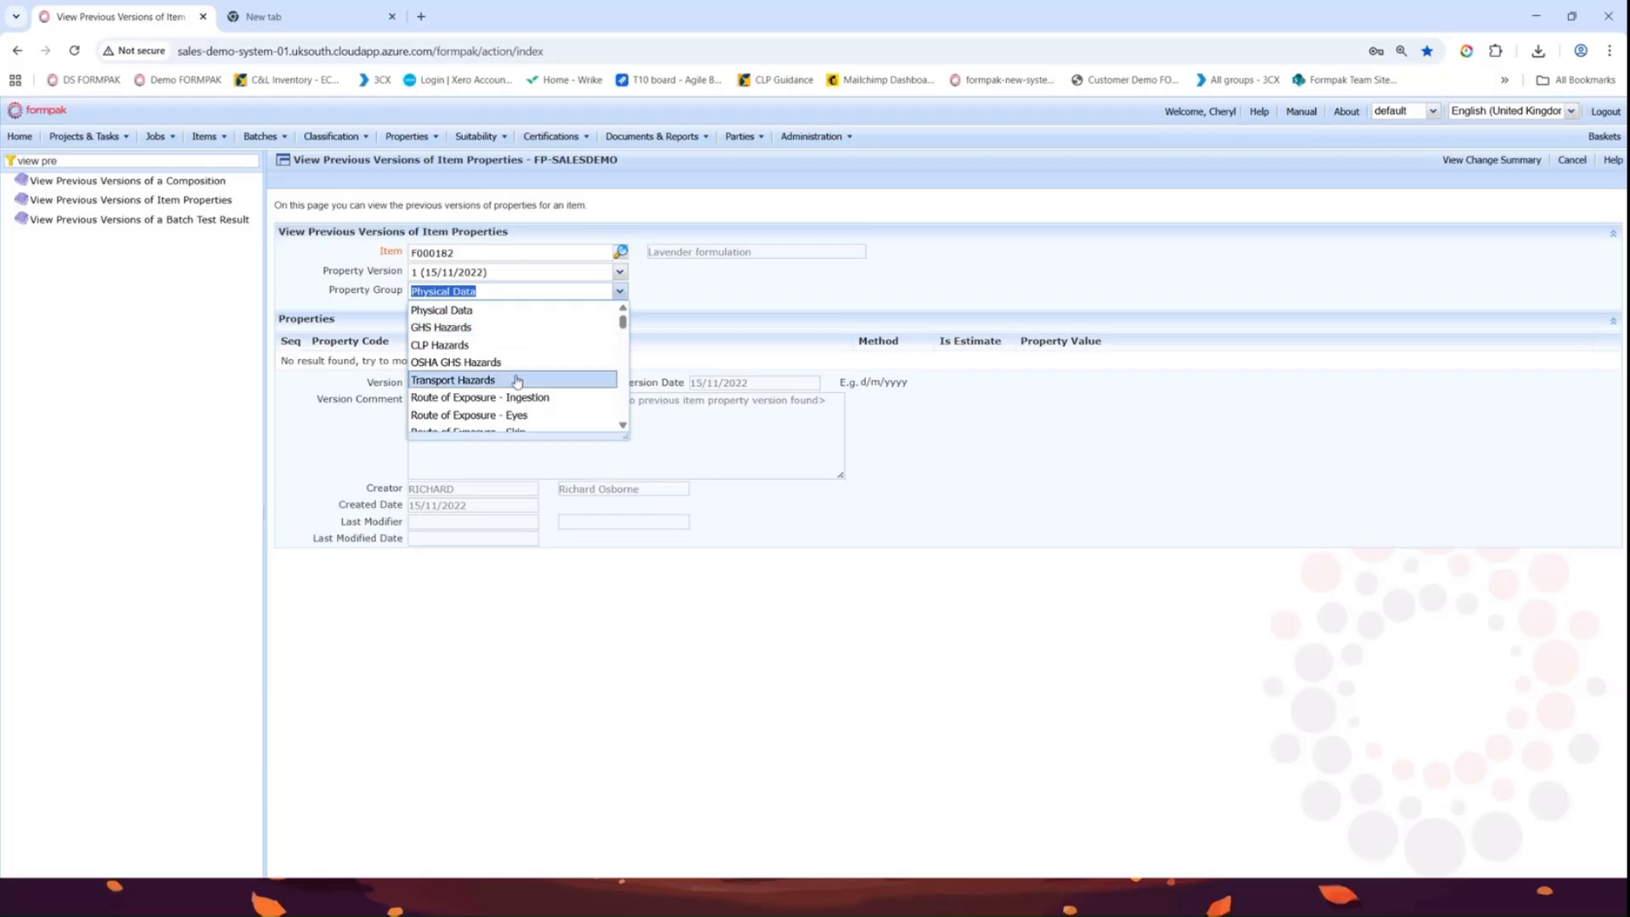
left_click(517, 380)
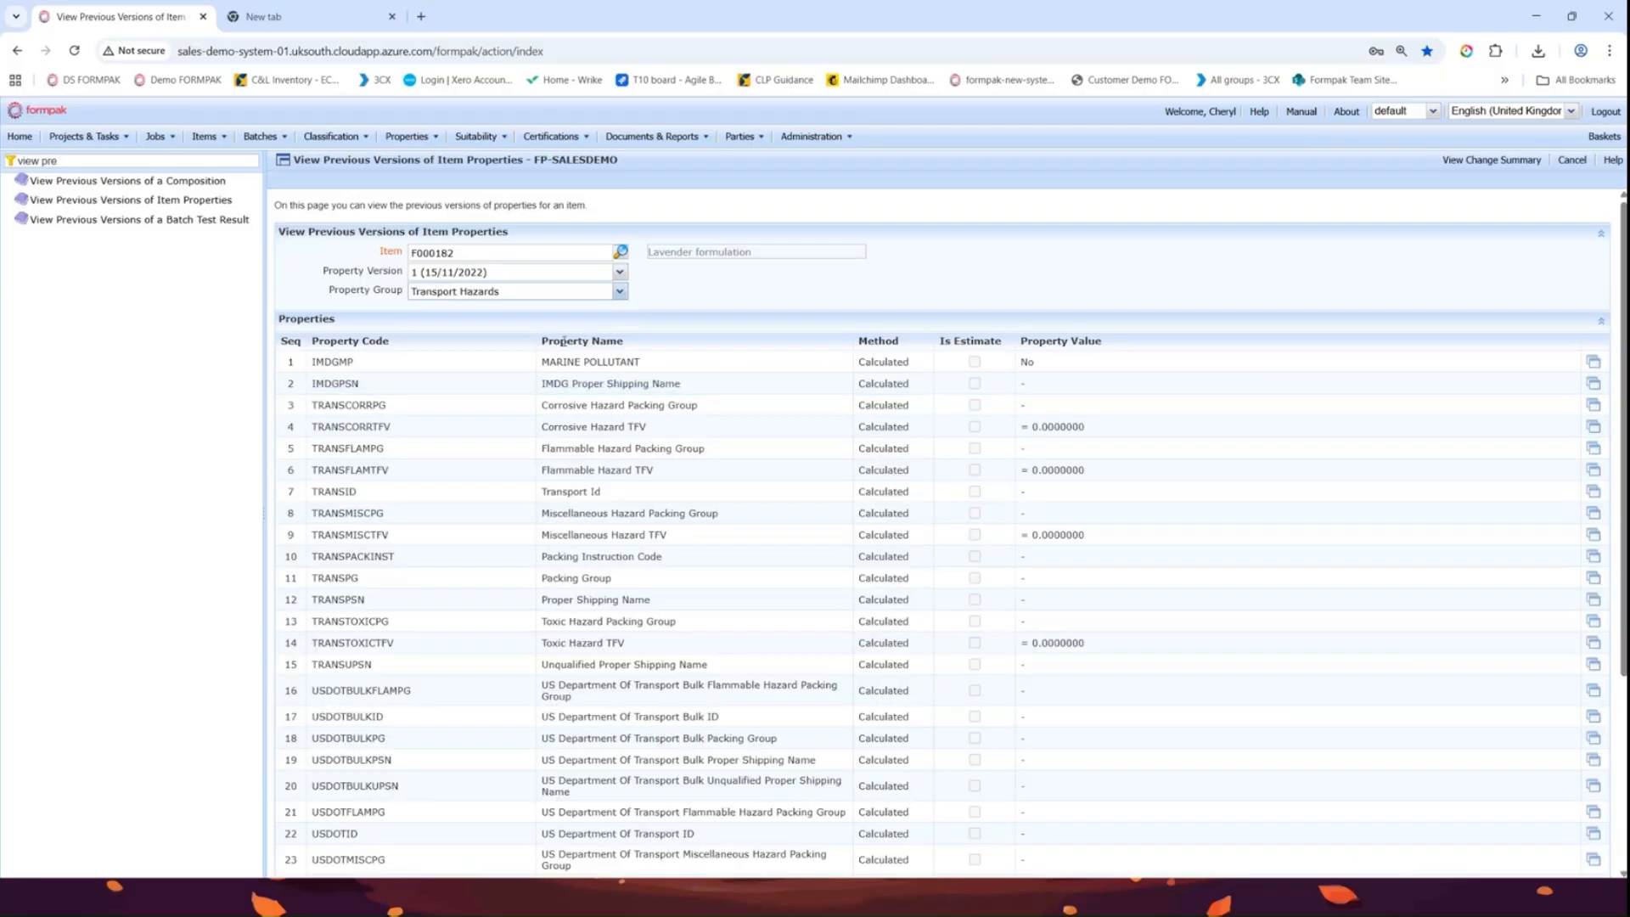
left_click(621, 293)
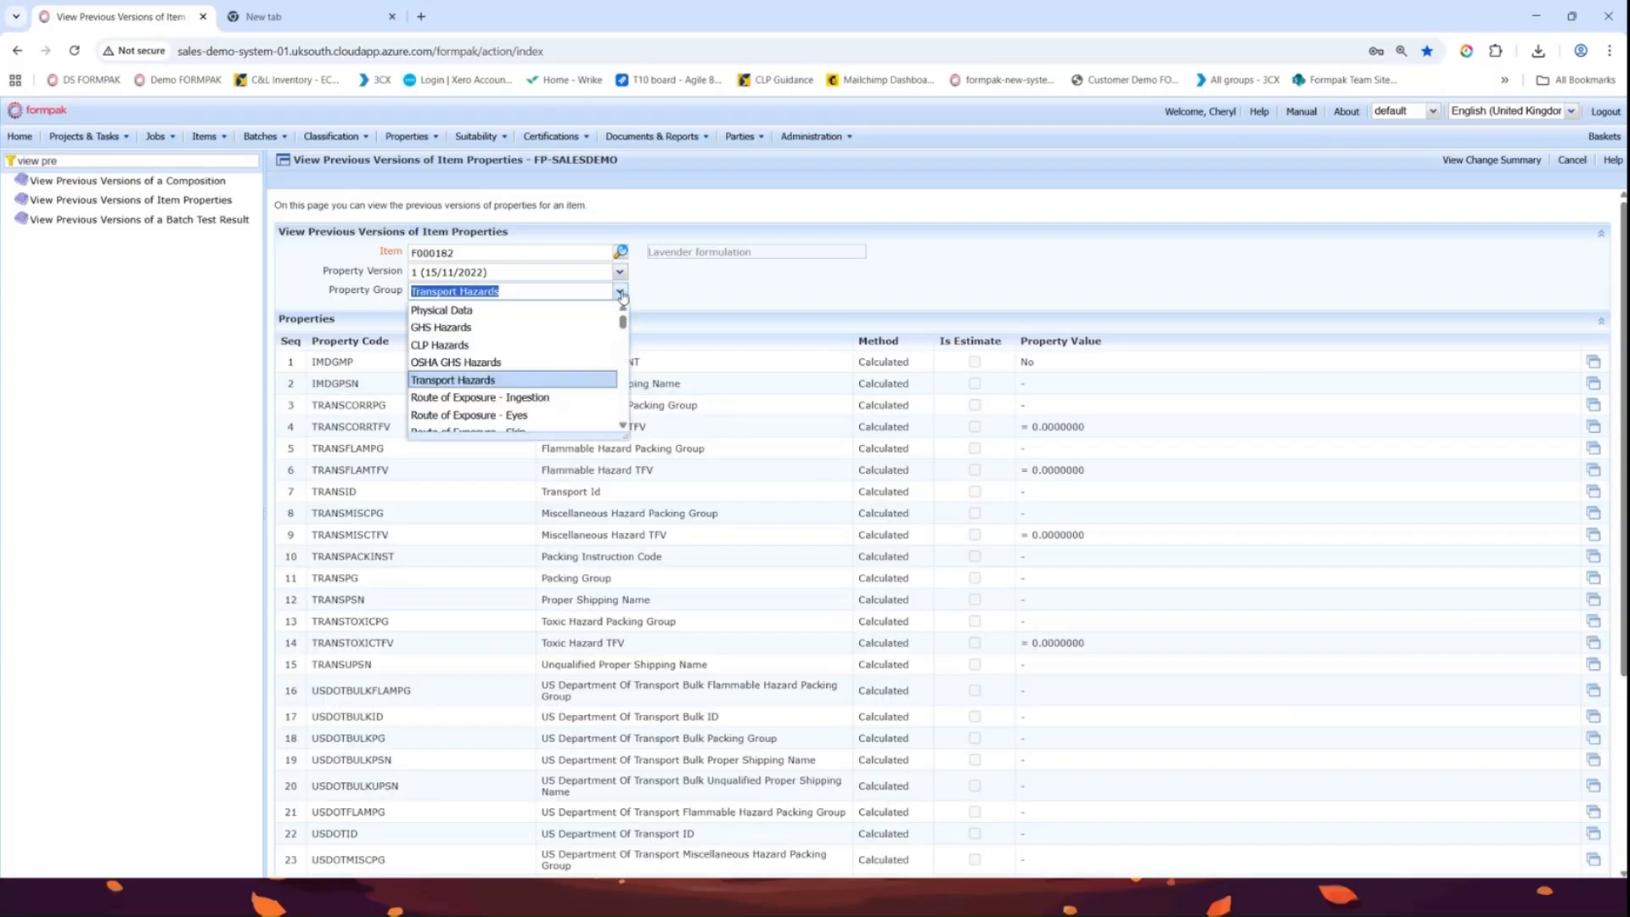
left_click(602, 330)
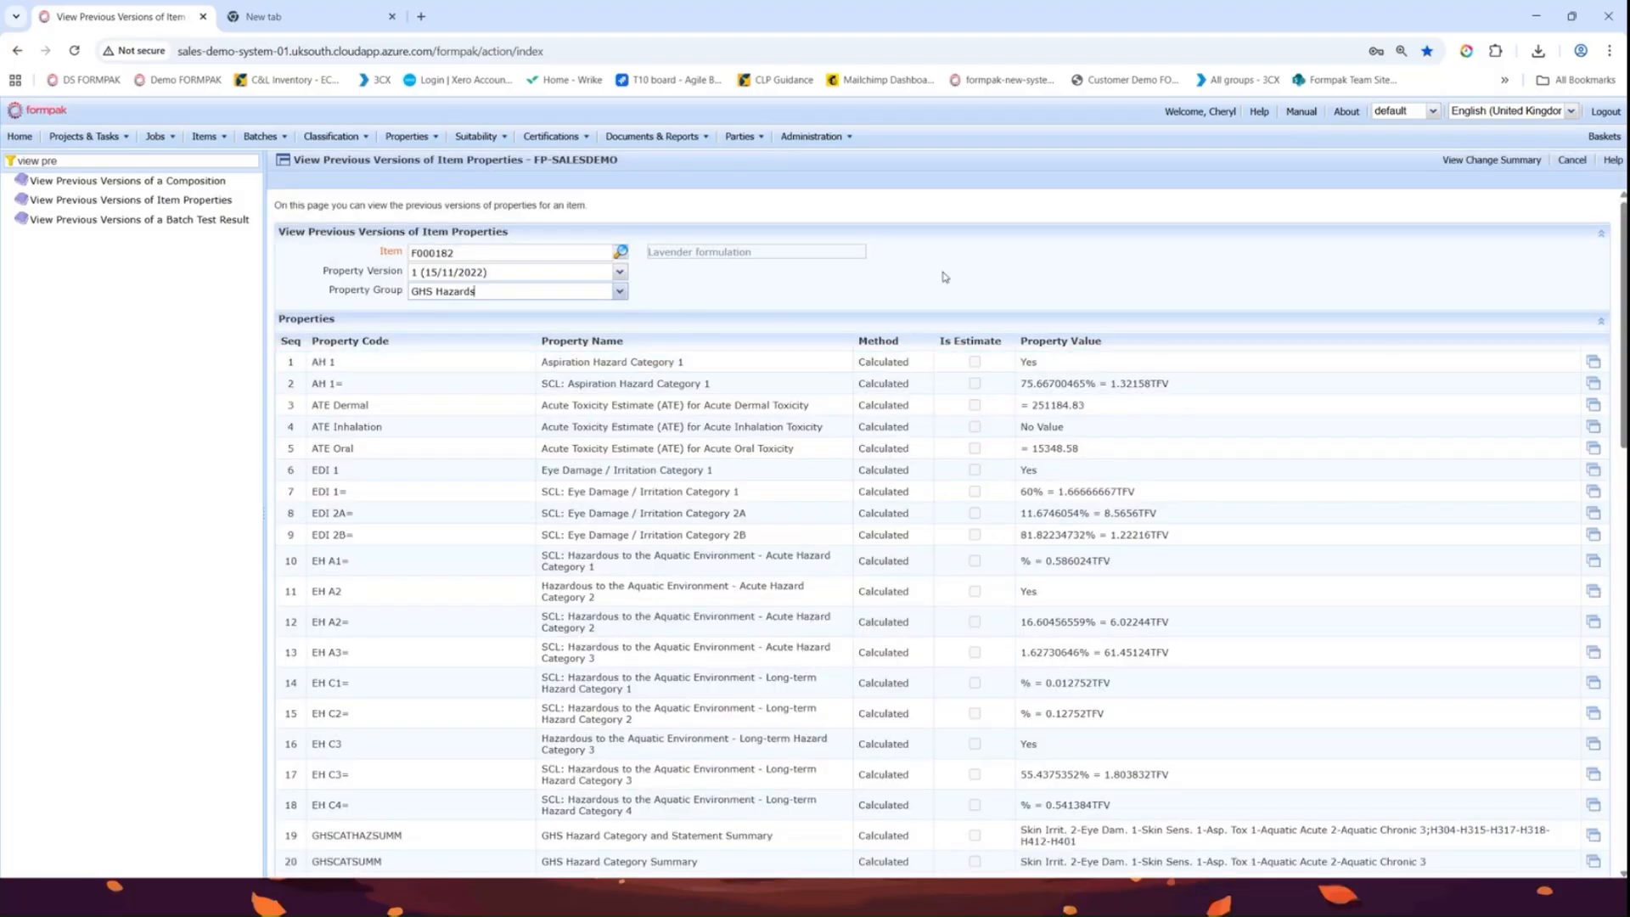
Step: Generate the item property change summary report from version 1 (15/11/2022) to Current and read through its first pages
left_click(1476, 161)
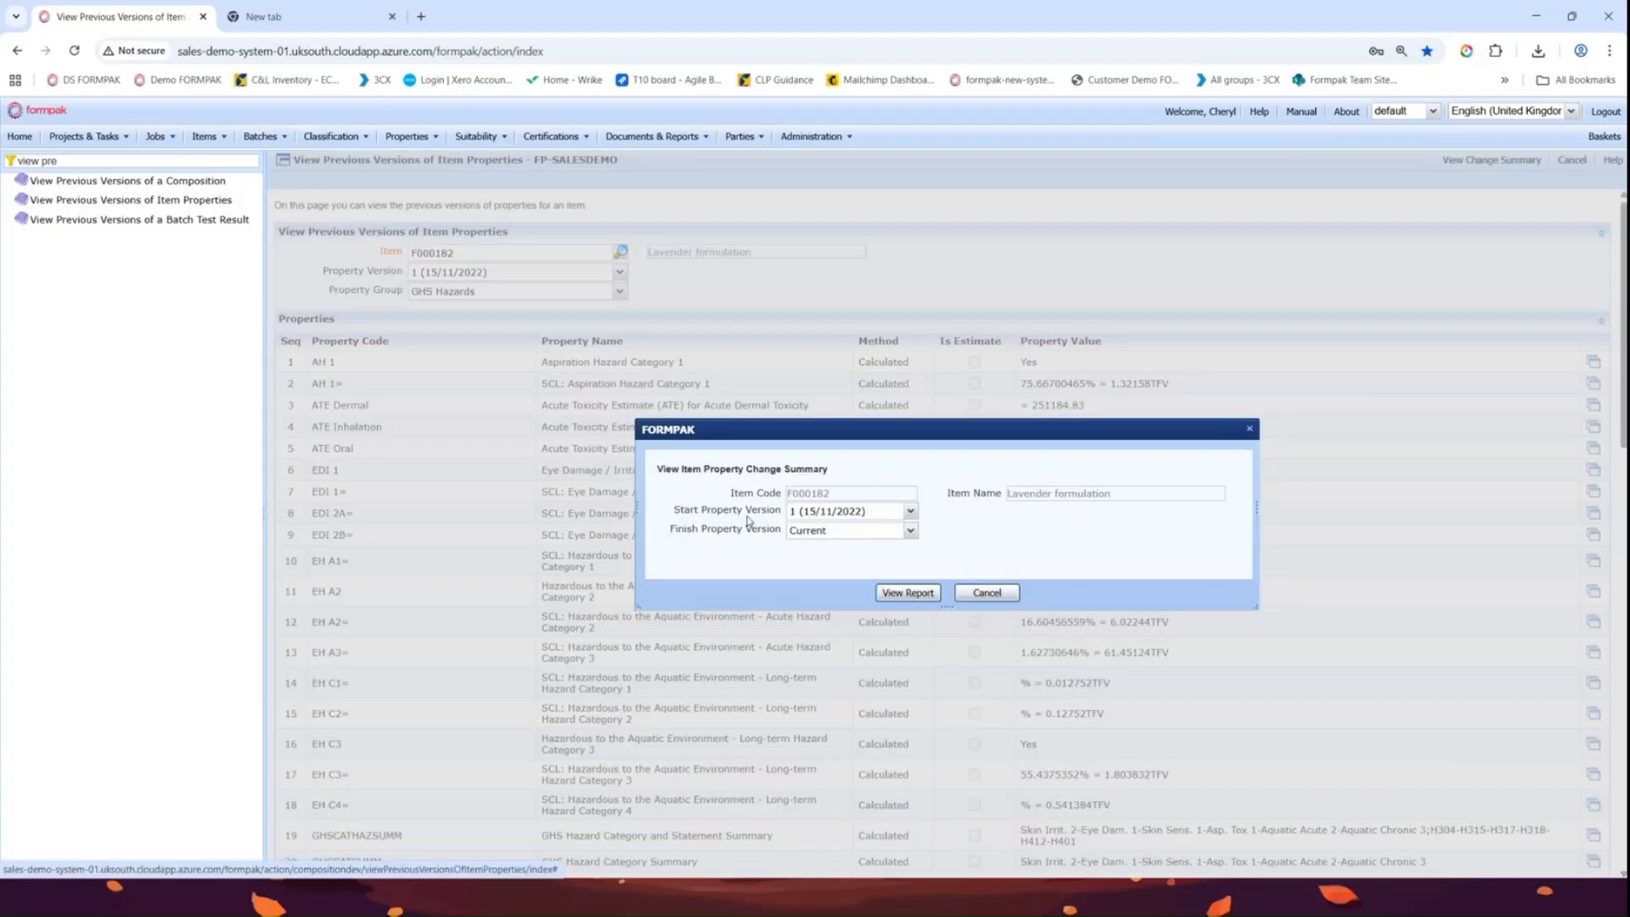
left_click(909, 510)
left_click(900, 565)
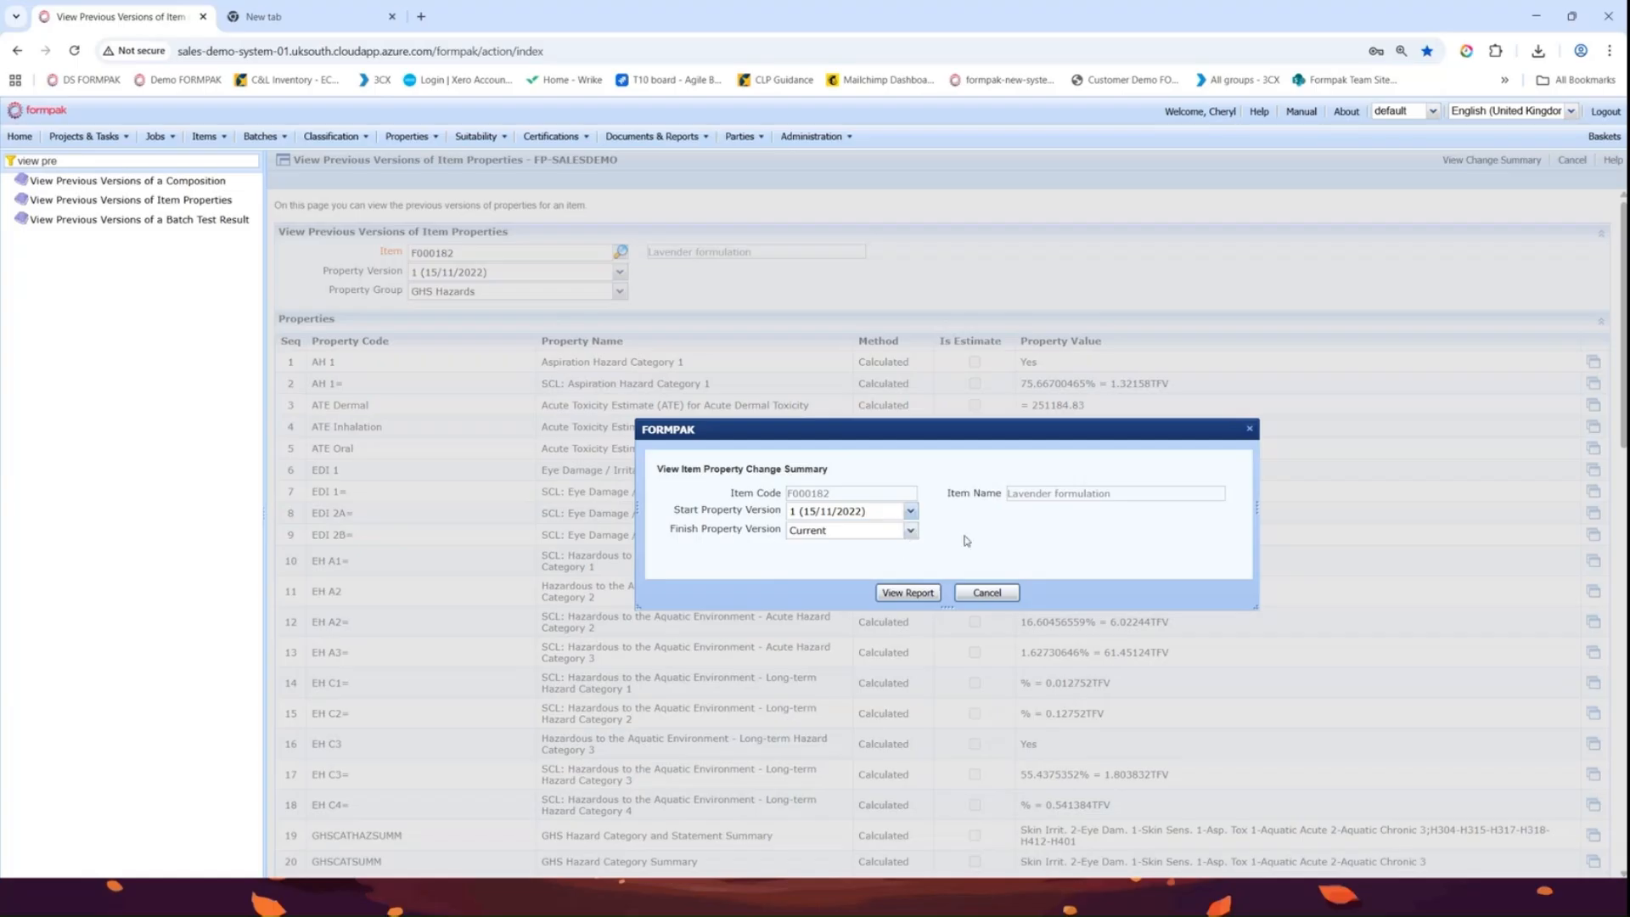
left_click(908, 593)
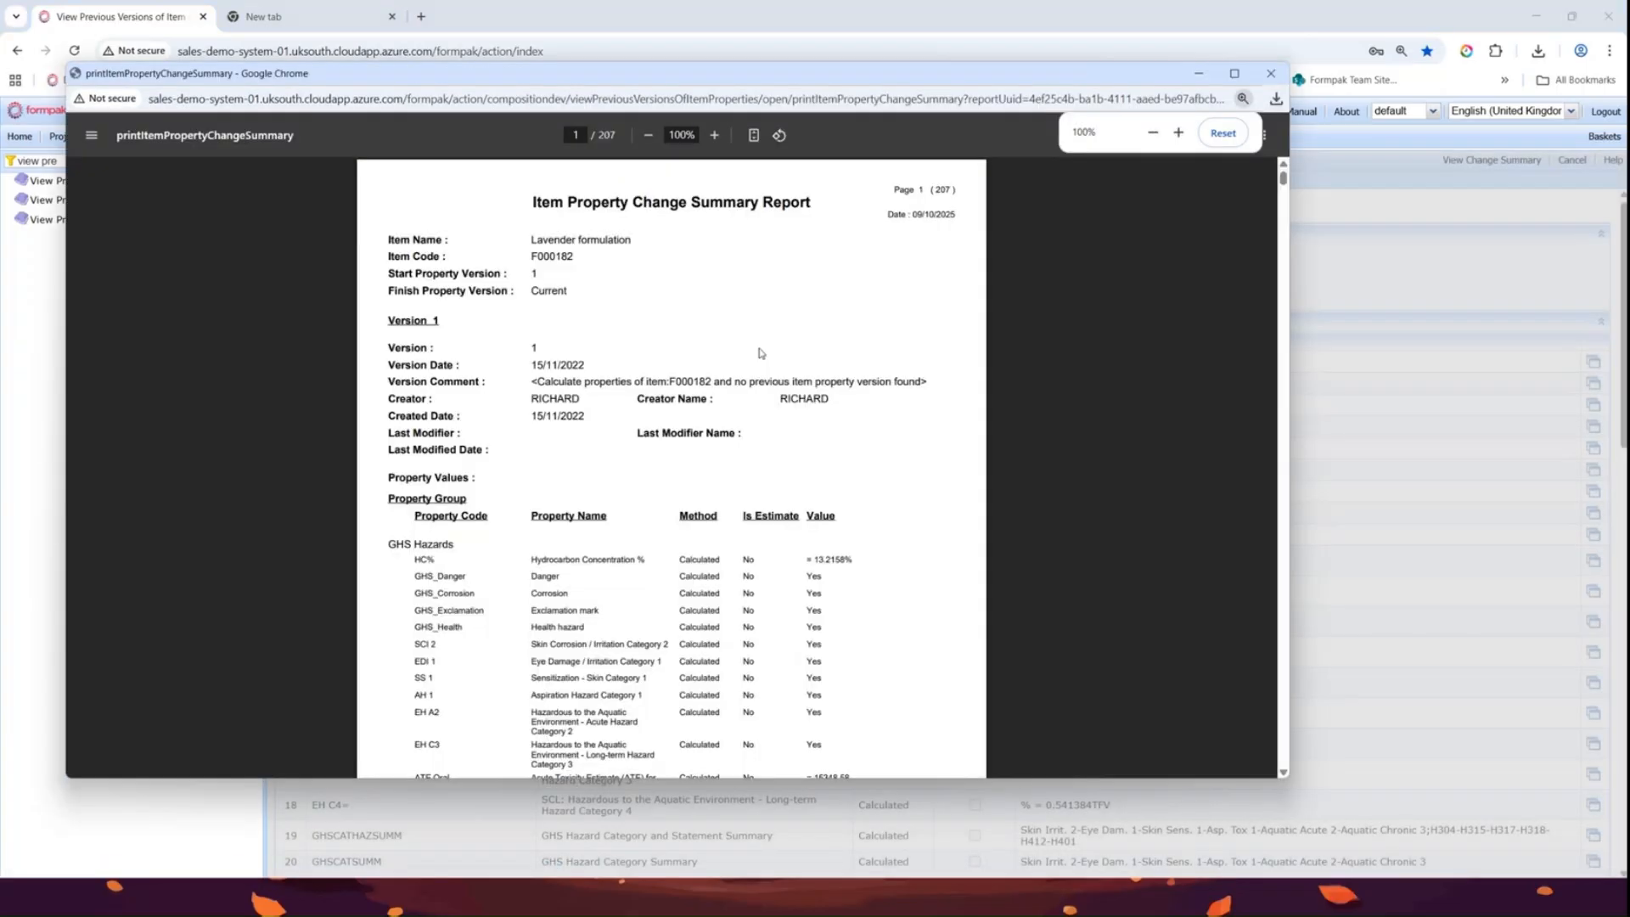
scroll(754, 399, "down", 5)
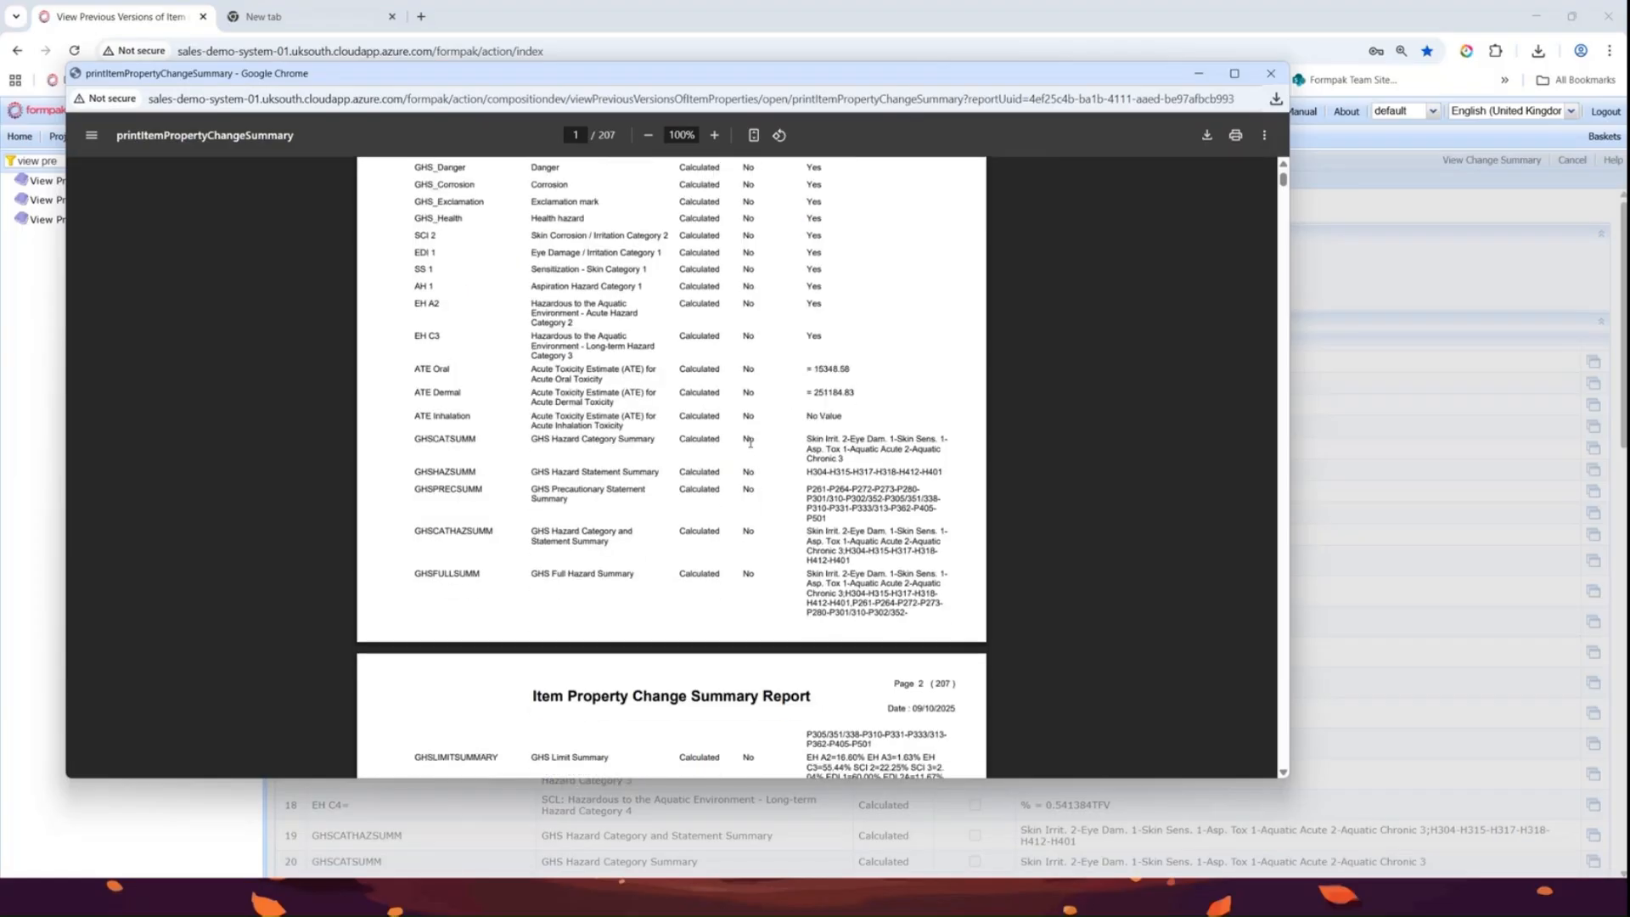
scroll(751, 442, "down", 15)
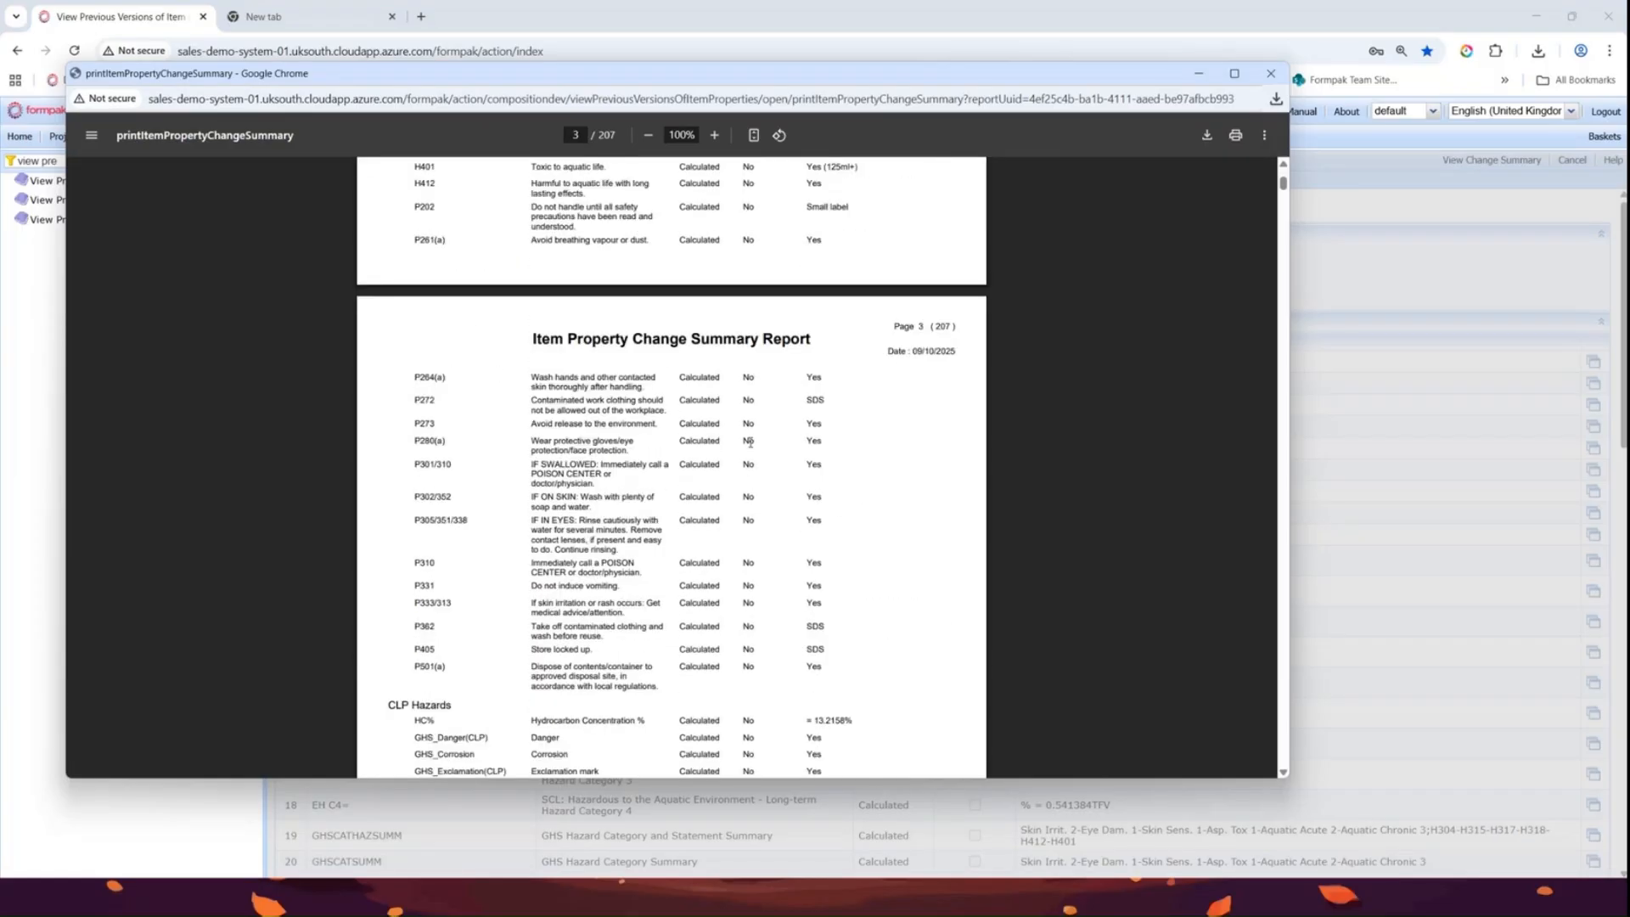
scroll(750, 442, "down", 15)
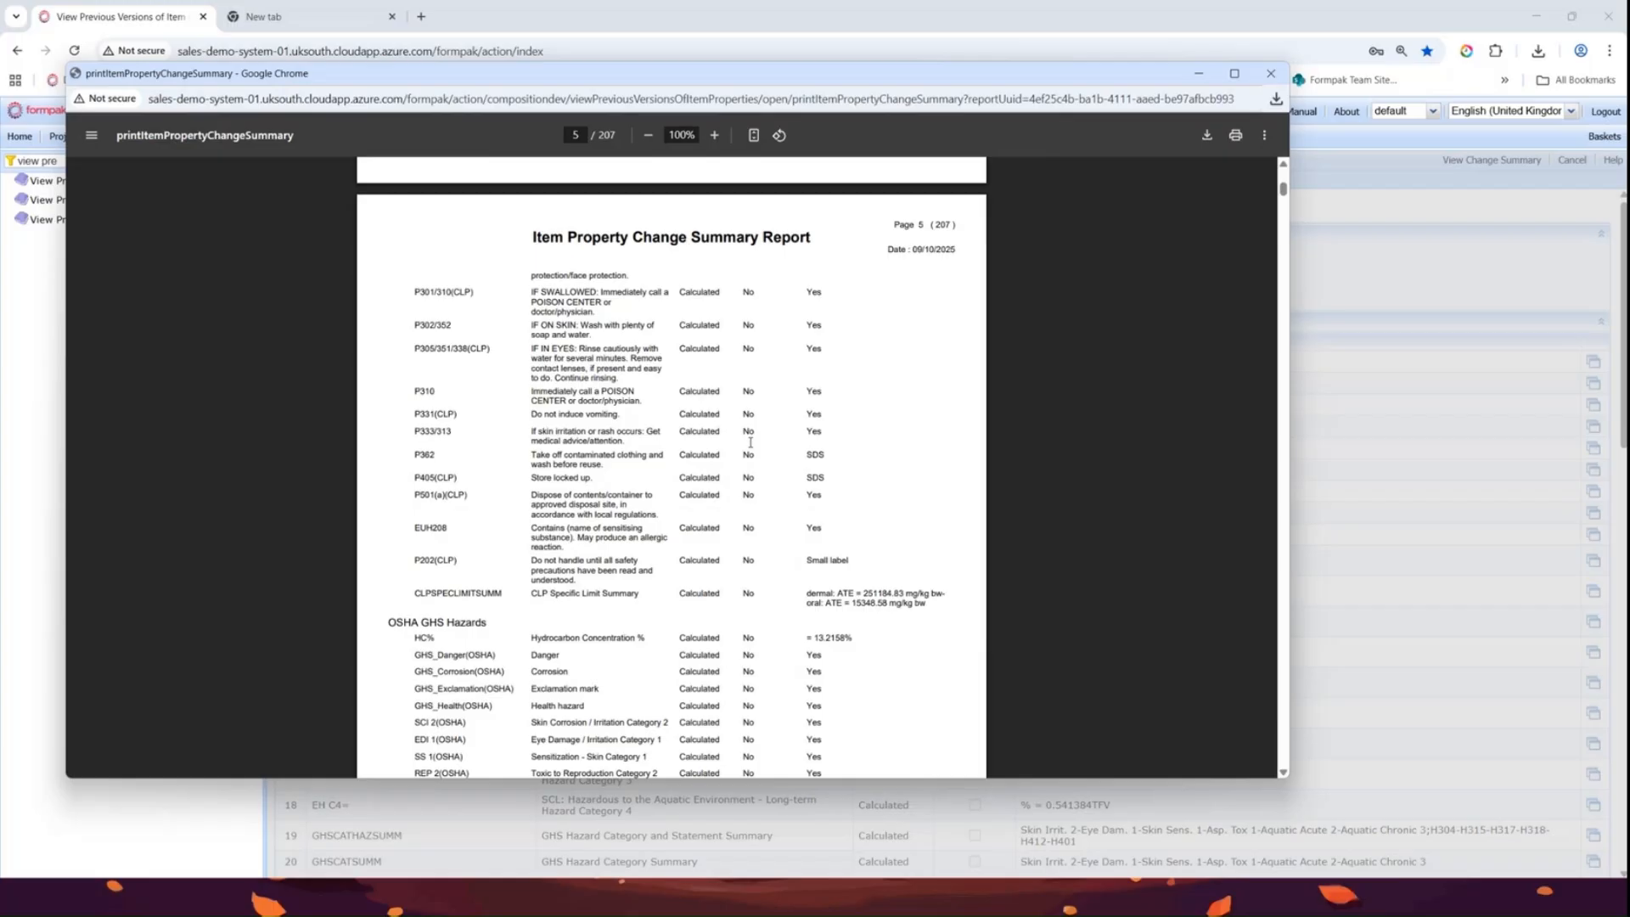
scroll(750, 442, "down", 8)
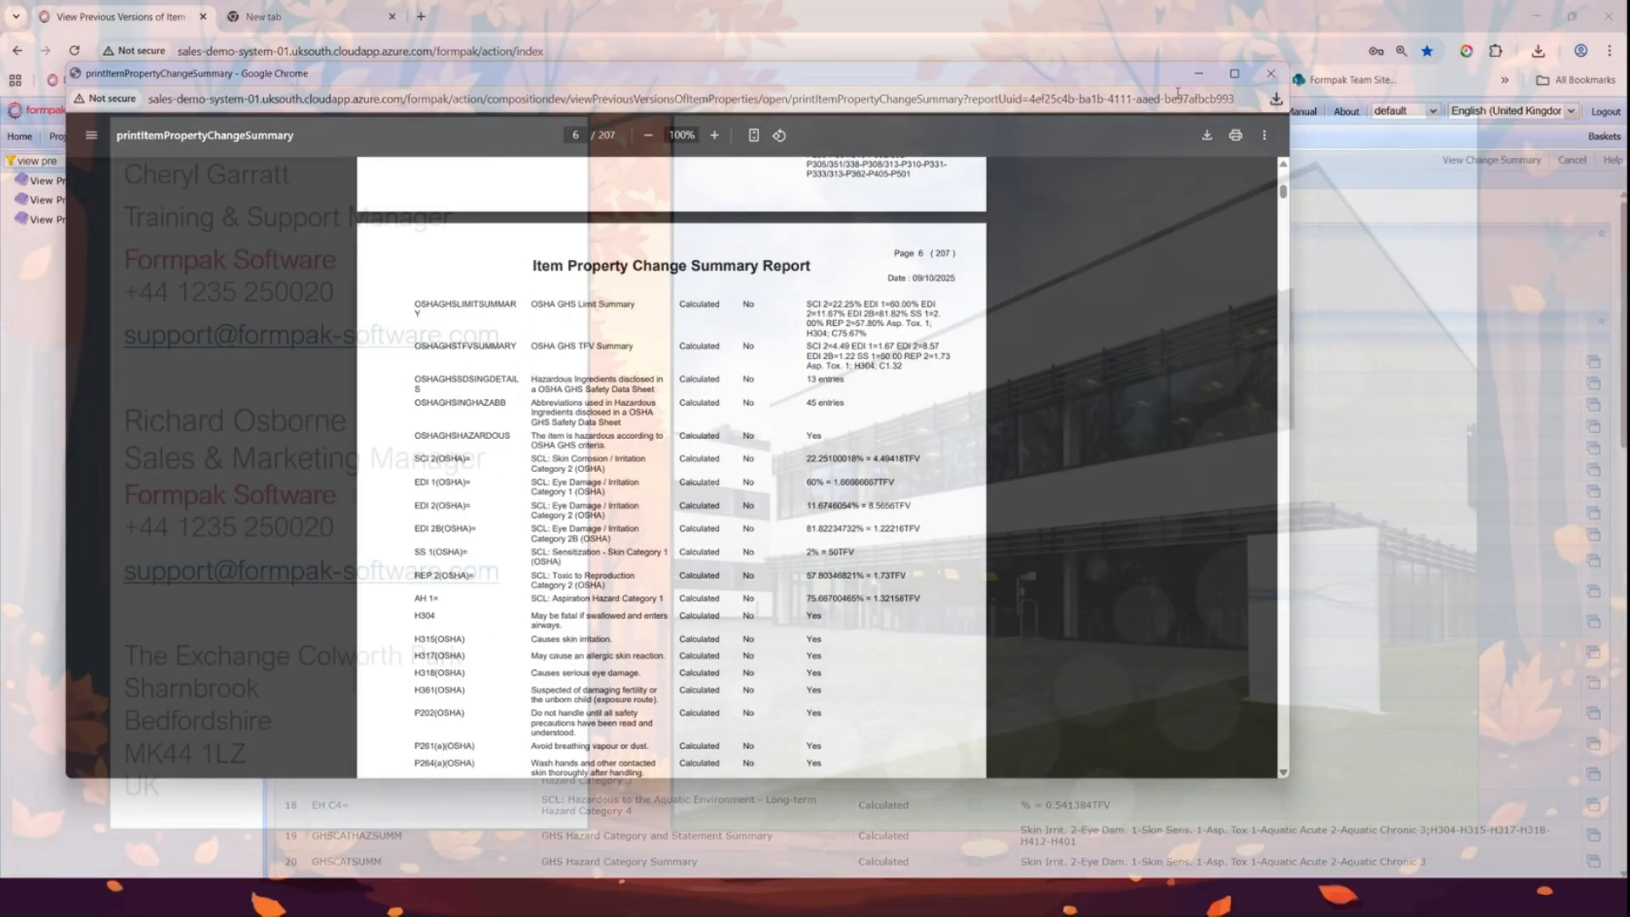